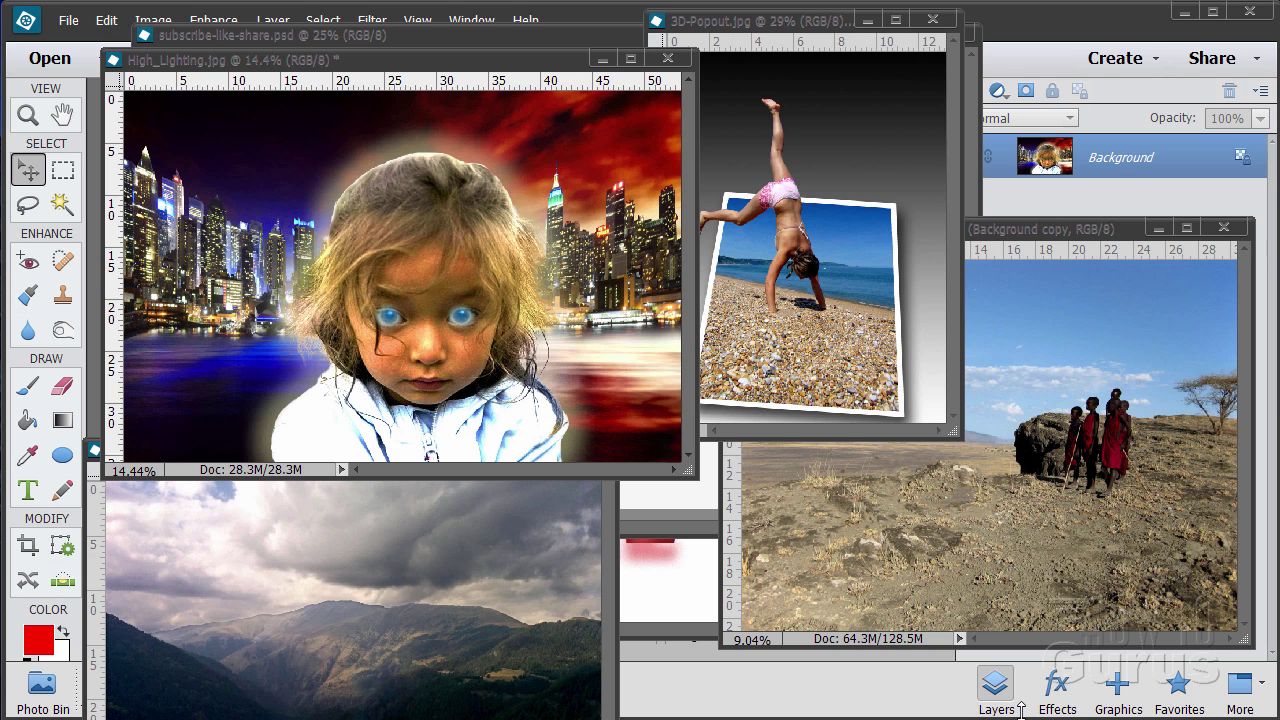
Minimize the High_Lighting, 3D-Popout, savanna and mountains01 image windows, and close description.jpg.
left_click(602, 59)
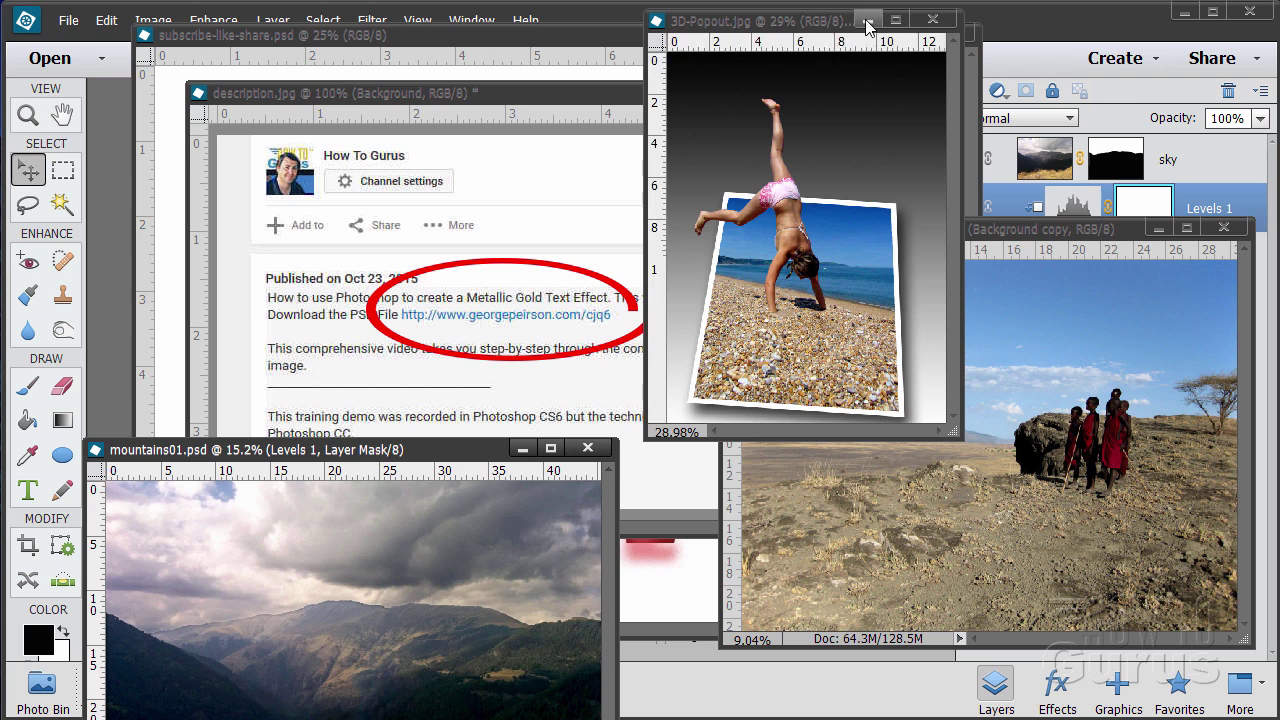
left_click(867, 20)
left_click(1157, 229)
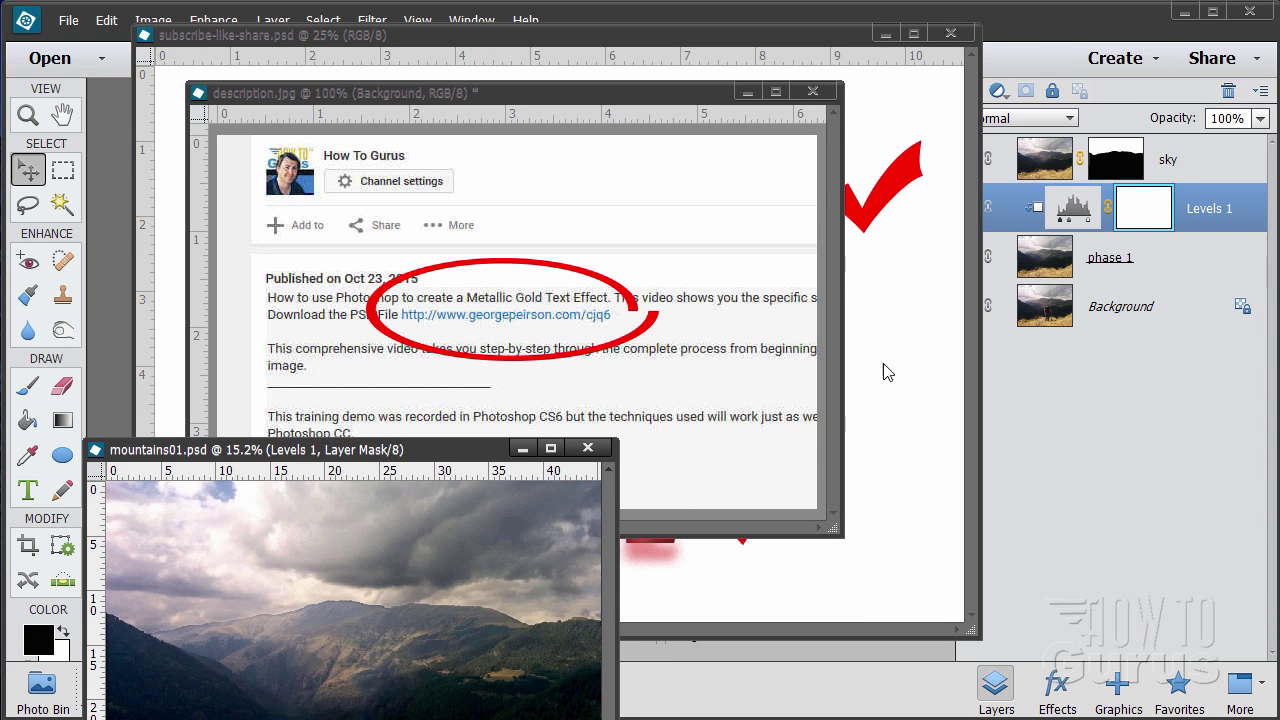
left_click(522, 448)
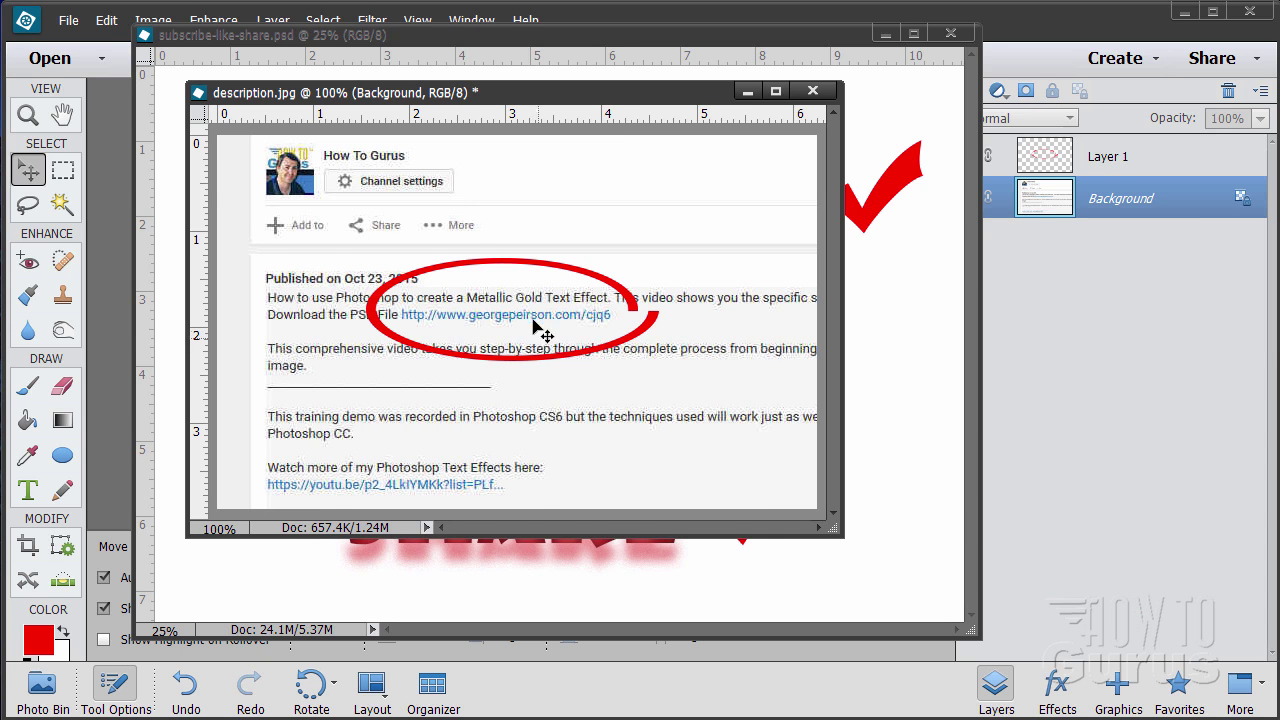
left_click(812, 91)
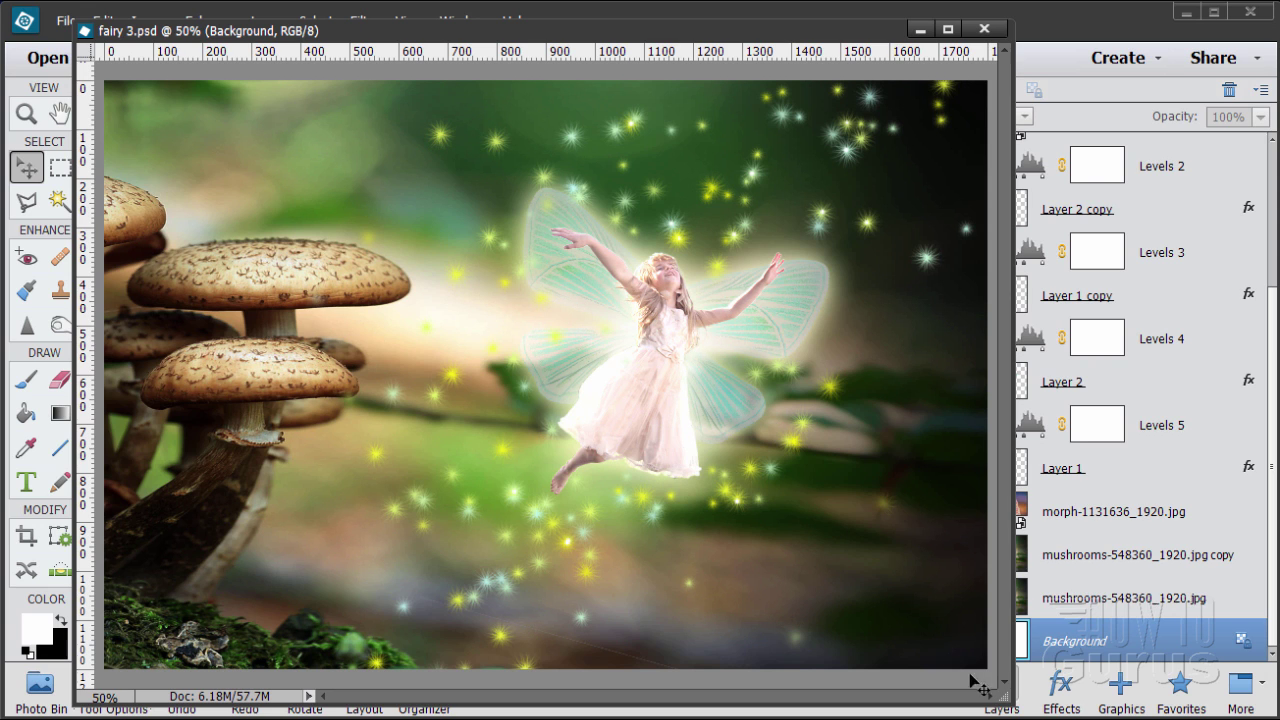
Examine the layer stack of fairy 3.psd, shrinking its window to uncover the layers and docking it in the workspace.
left_click_drag(1003, 697, 882, 522)
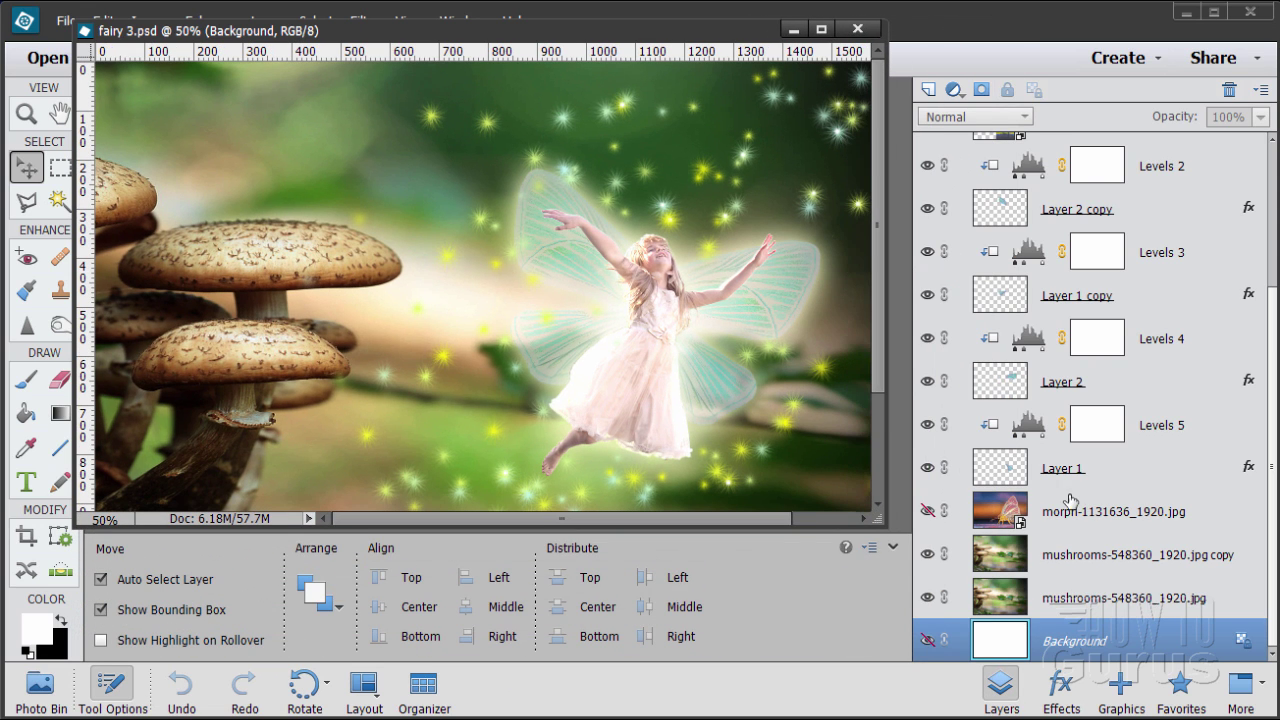
scroll(1272, 338, "up", 4)
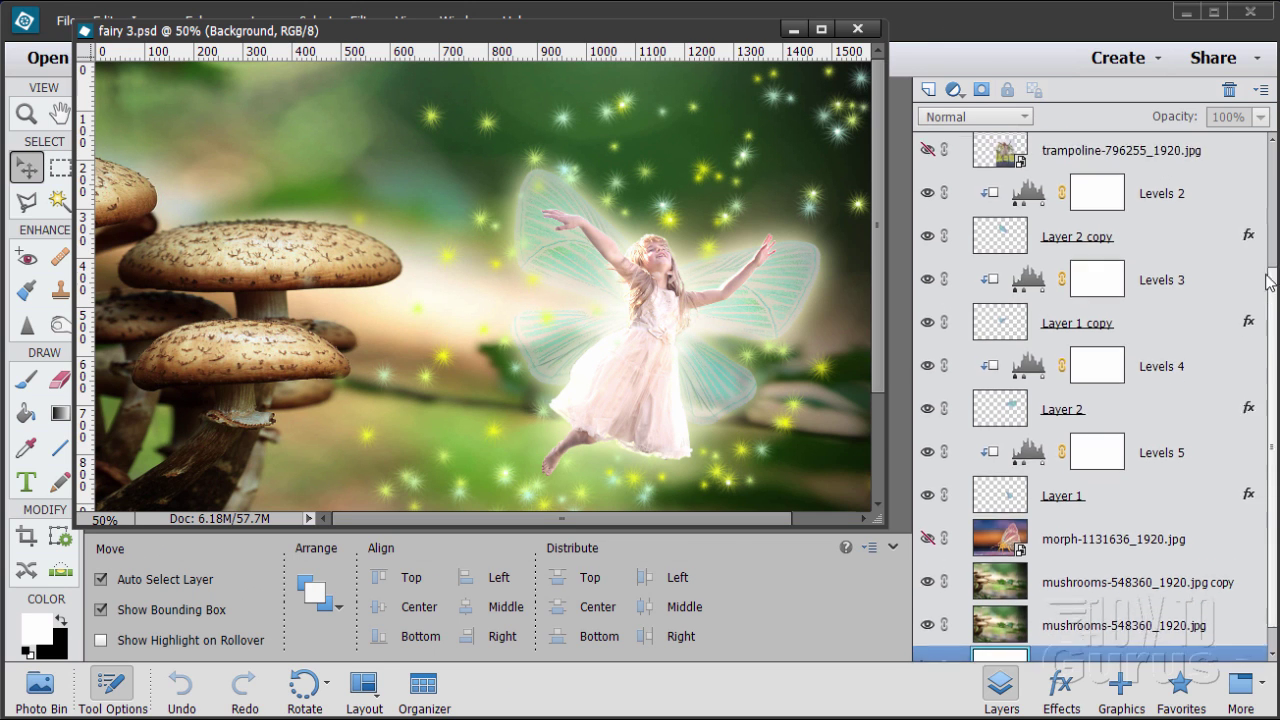
scroll(1272, 338, "down", 2)
scroll(1090, 400, "down", 2)
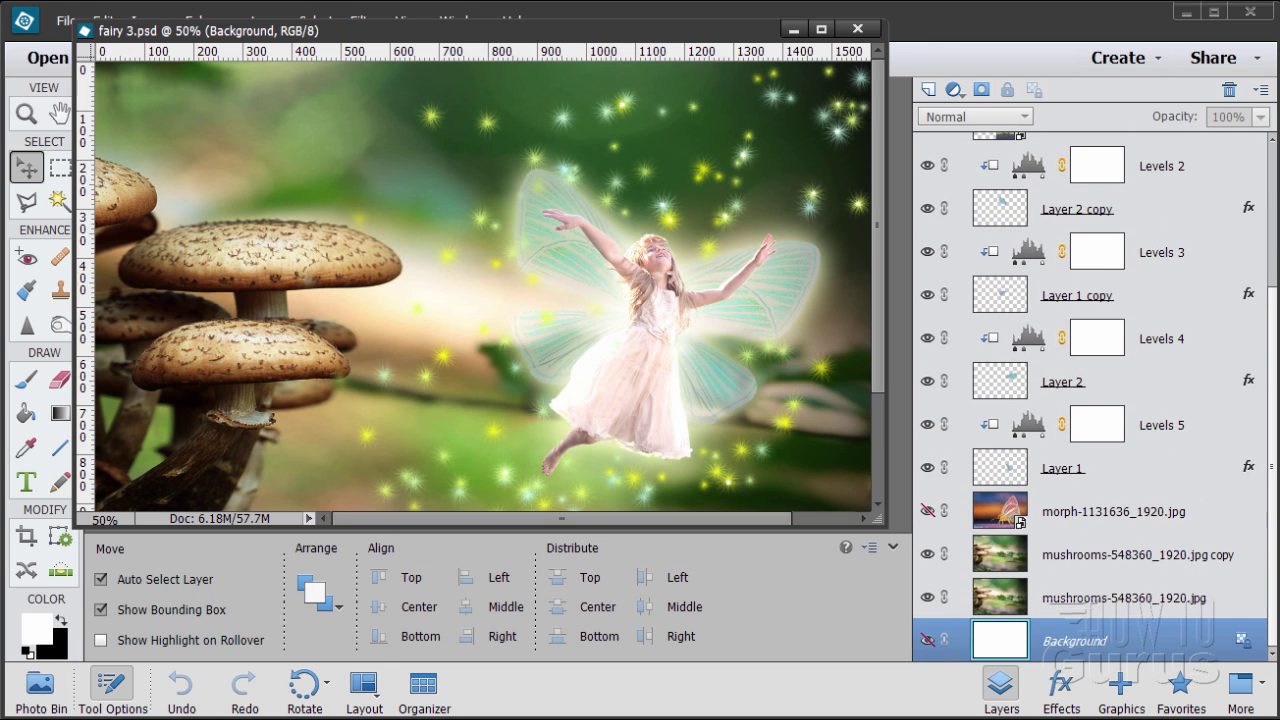
left_click_drag(873, 520, 891, 531)
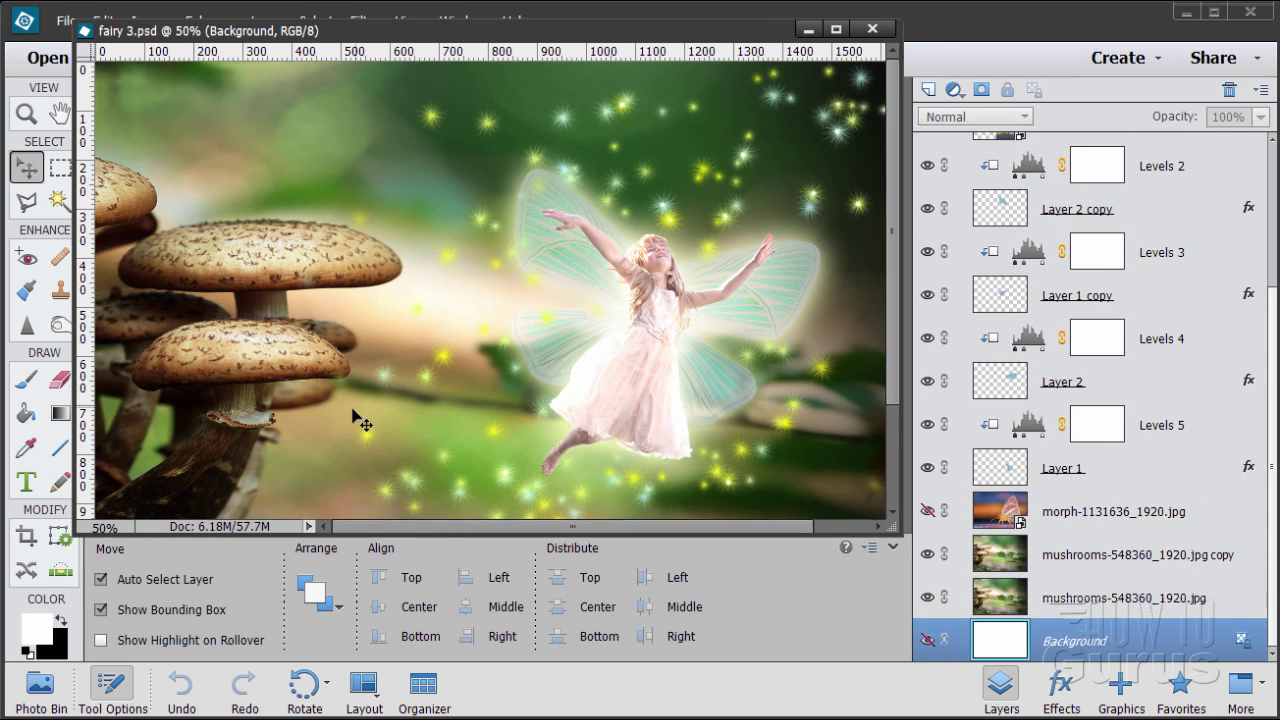
left_click_drag(413, 40, 436, 91)
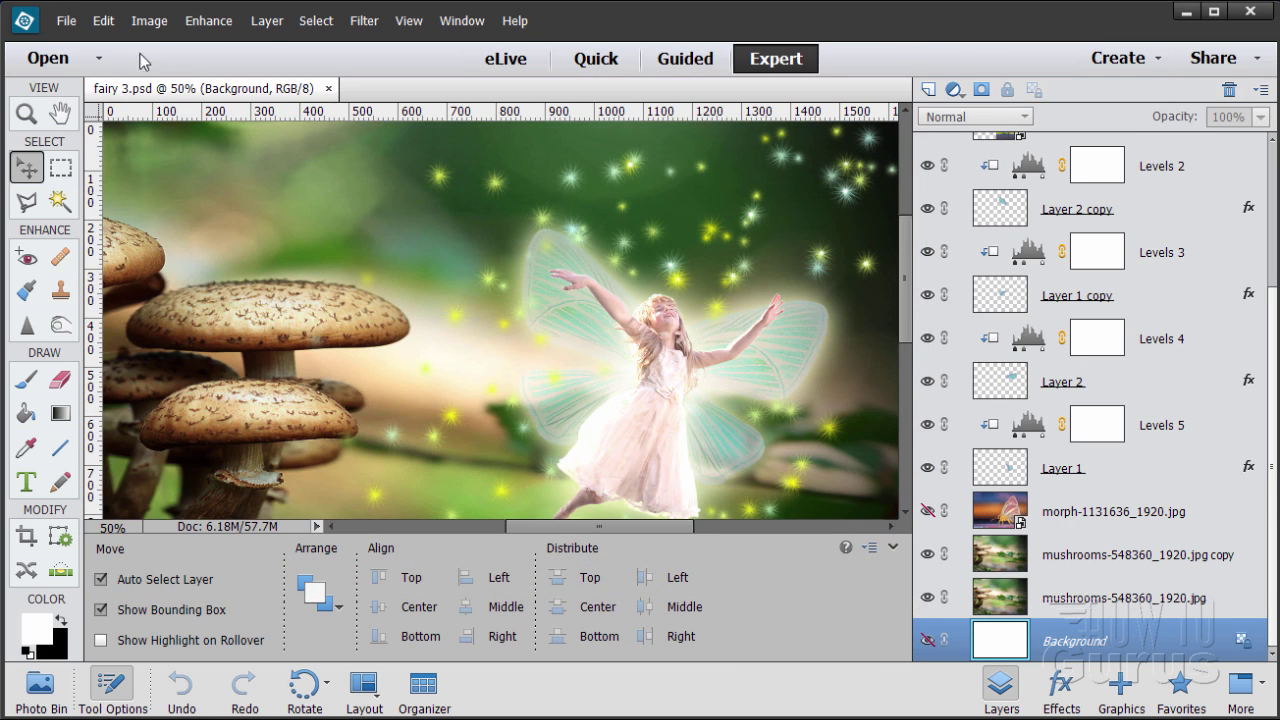
Create a blank 6 x 4 inch file at 300 pixels/inch in RGB Color with a white background.
left_click(66, 21)
mouse_move(90, 44)
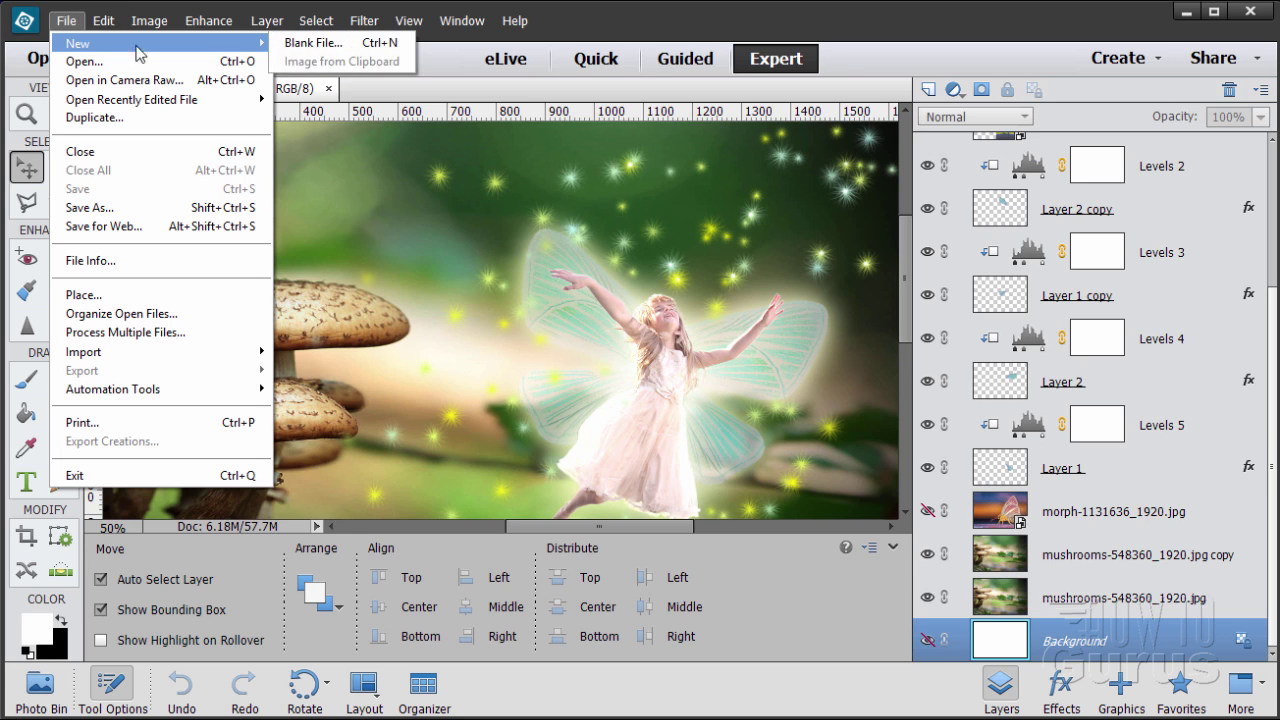
left_click(303, 43)
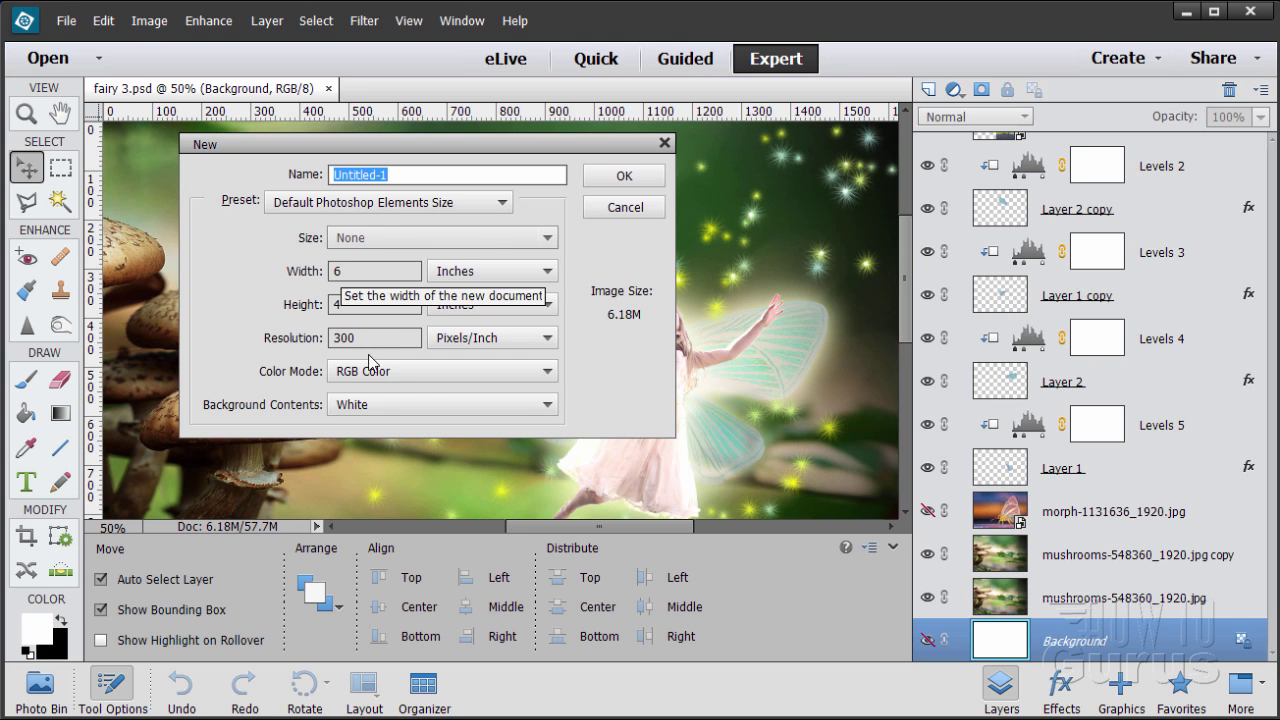
left_click(622, 177)
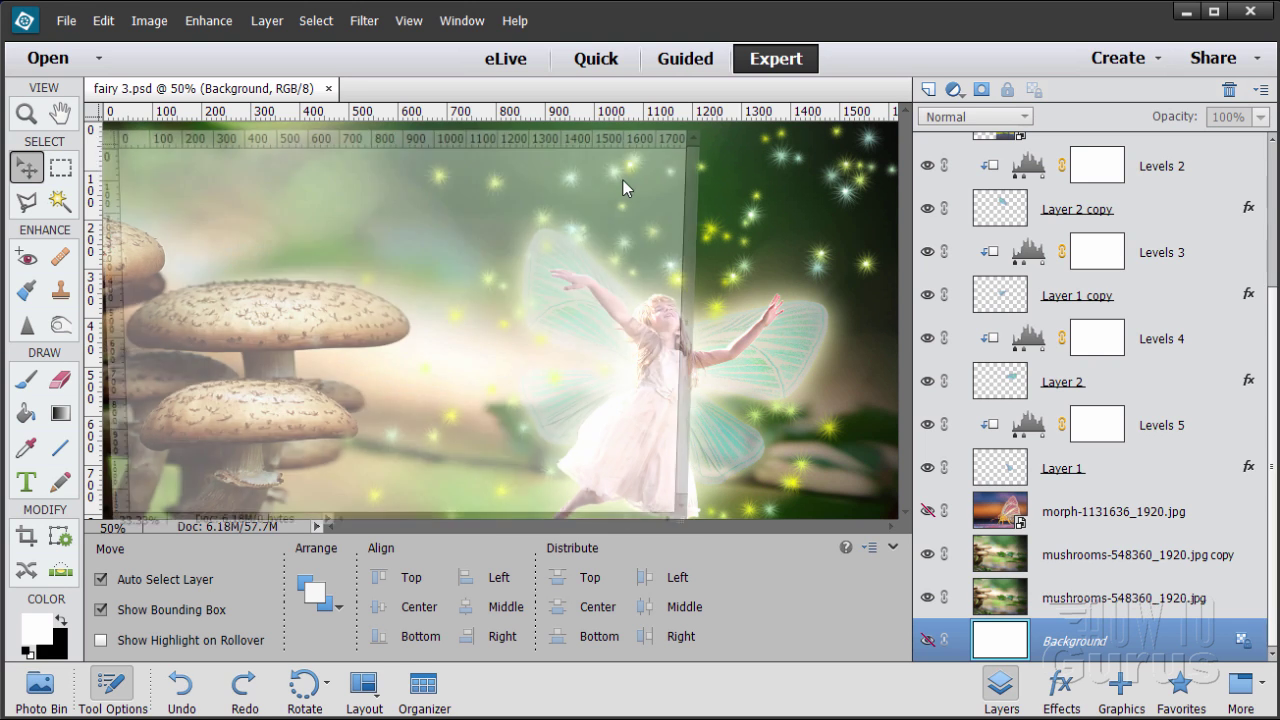
Close fairy 3.psd and dock the new blank document as a tab in the workspace.
left_click_drag(453, 119, 556, 120)
left_click(280, 88)
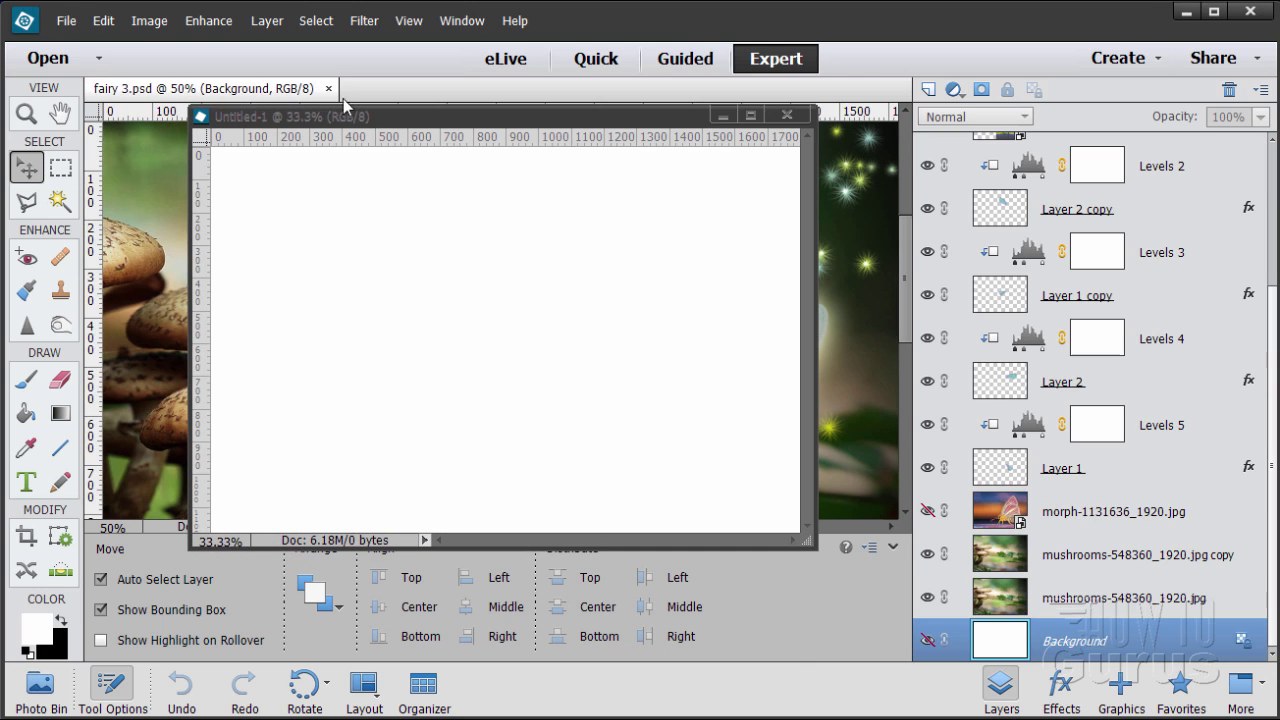
left_click(328, 88)
left_click_drag(371, 115, 368, 97)
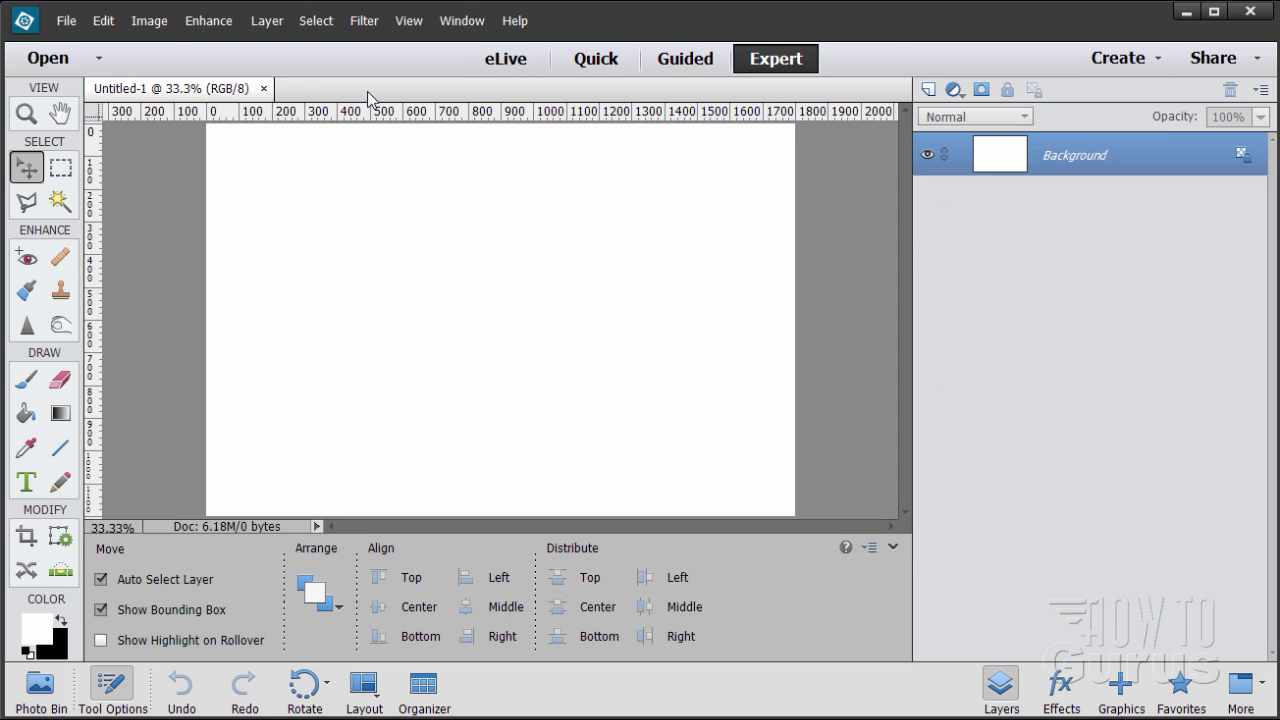
Show the open files in the Photo Bin, open the recent file mushrooms-548360_1920.jpg and minimize its window.
left_click(46, 690)
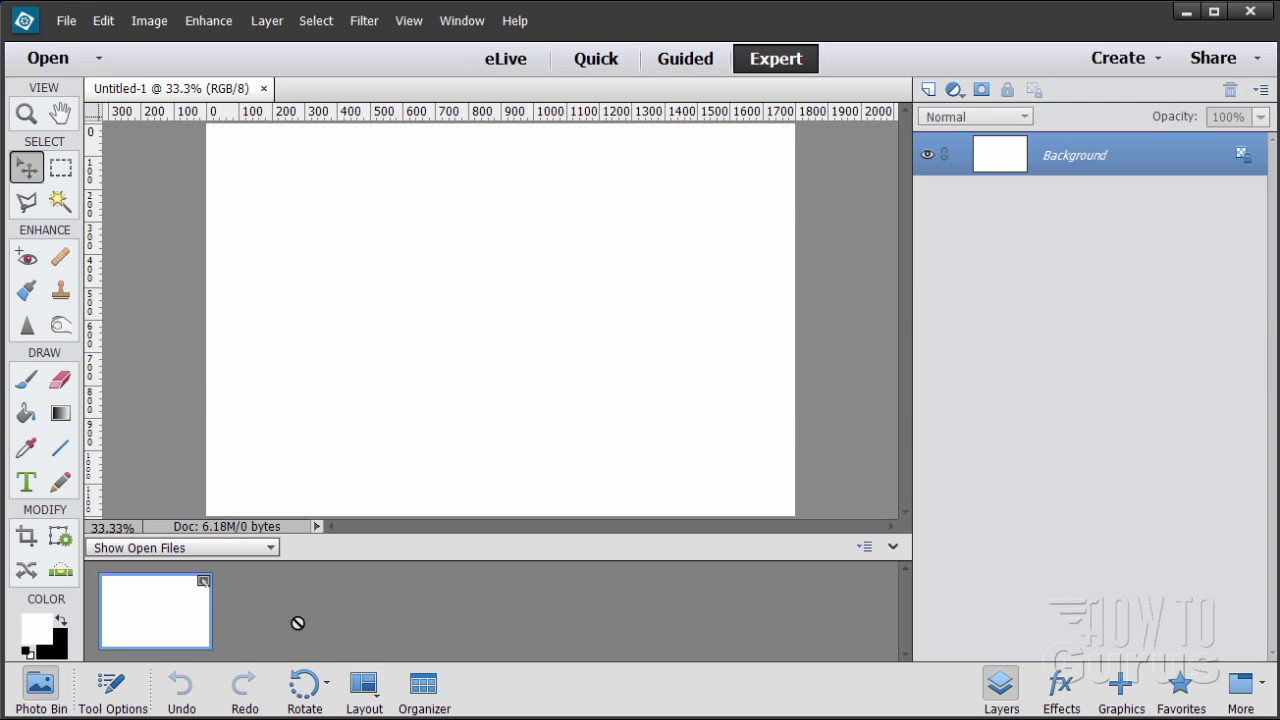
left_click(66, 20)
mouse_move(117, 100)
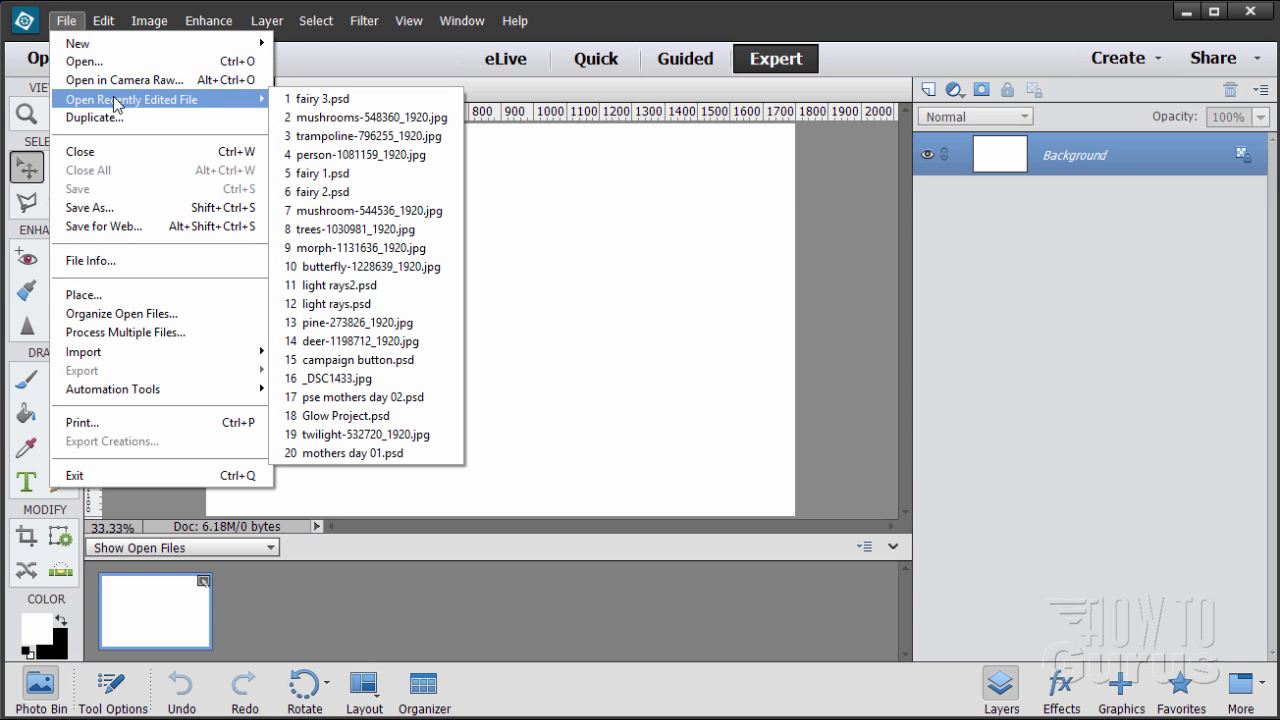
left_click(370, 118)
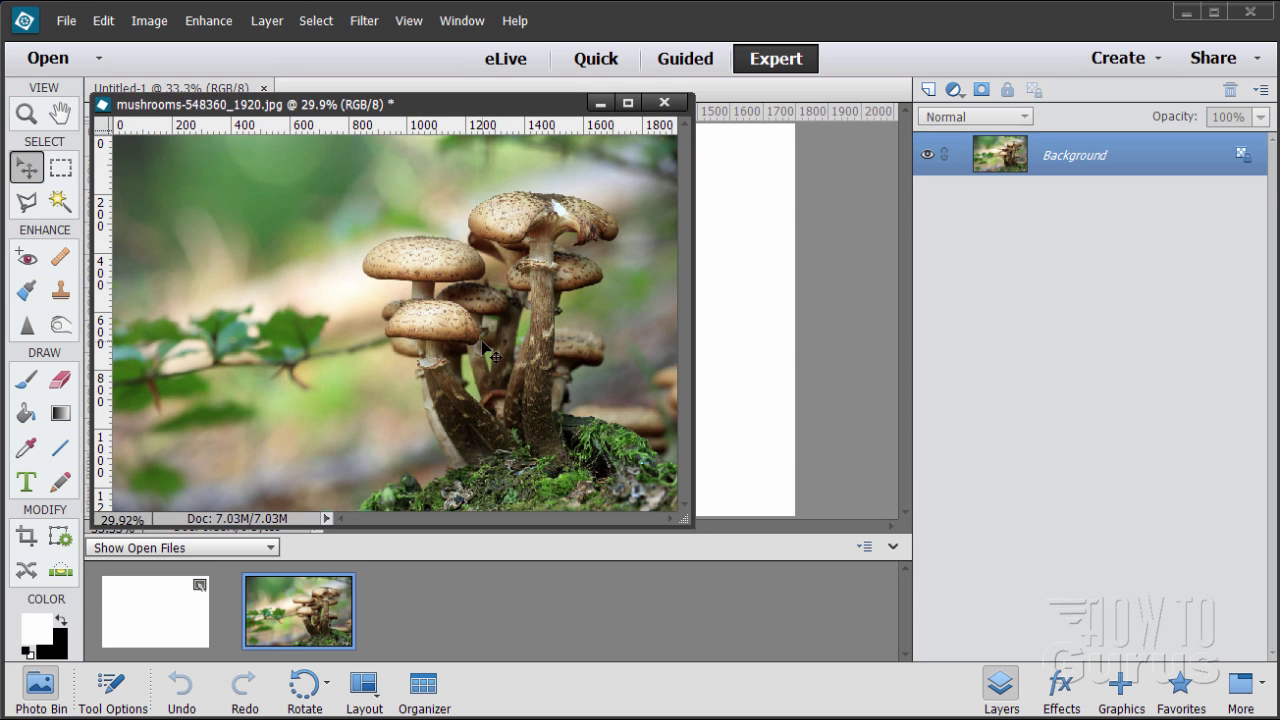
left_click(600, 103)
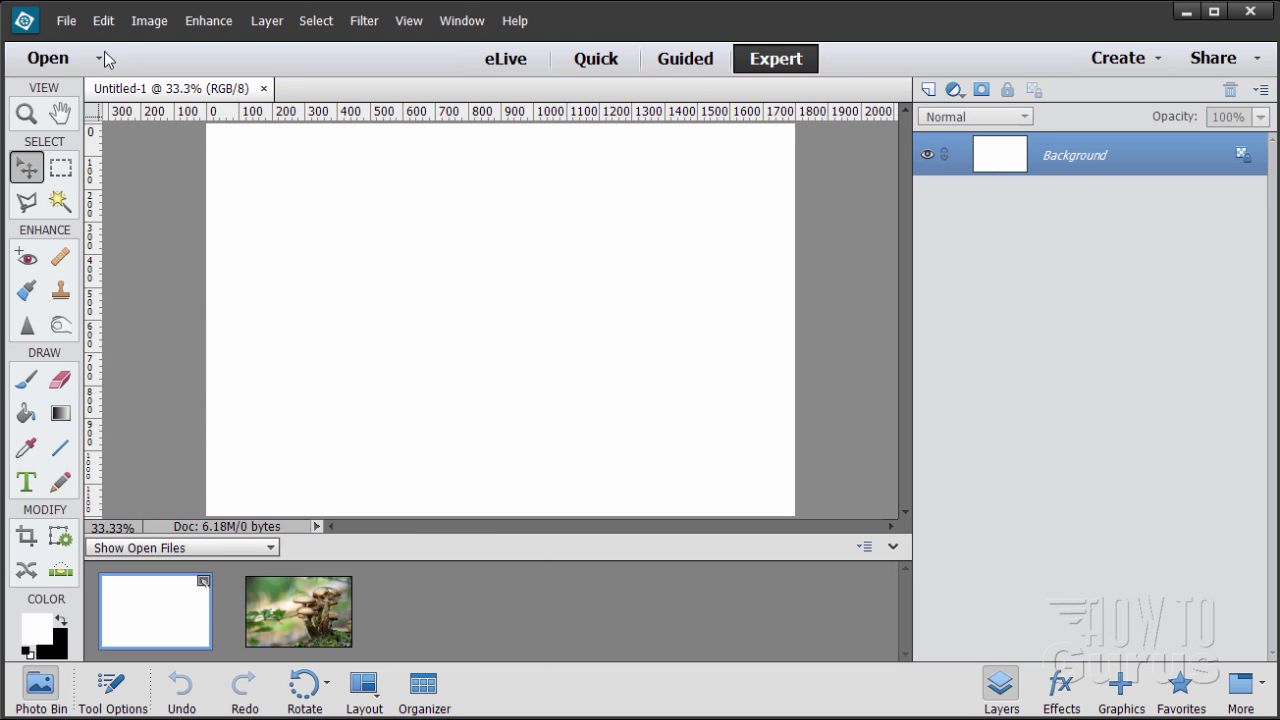
Open the recently edited photo trampoline-796255_1920.jpg and minimize its window.
left_click(66, 21)
mouse_move(100, 100)
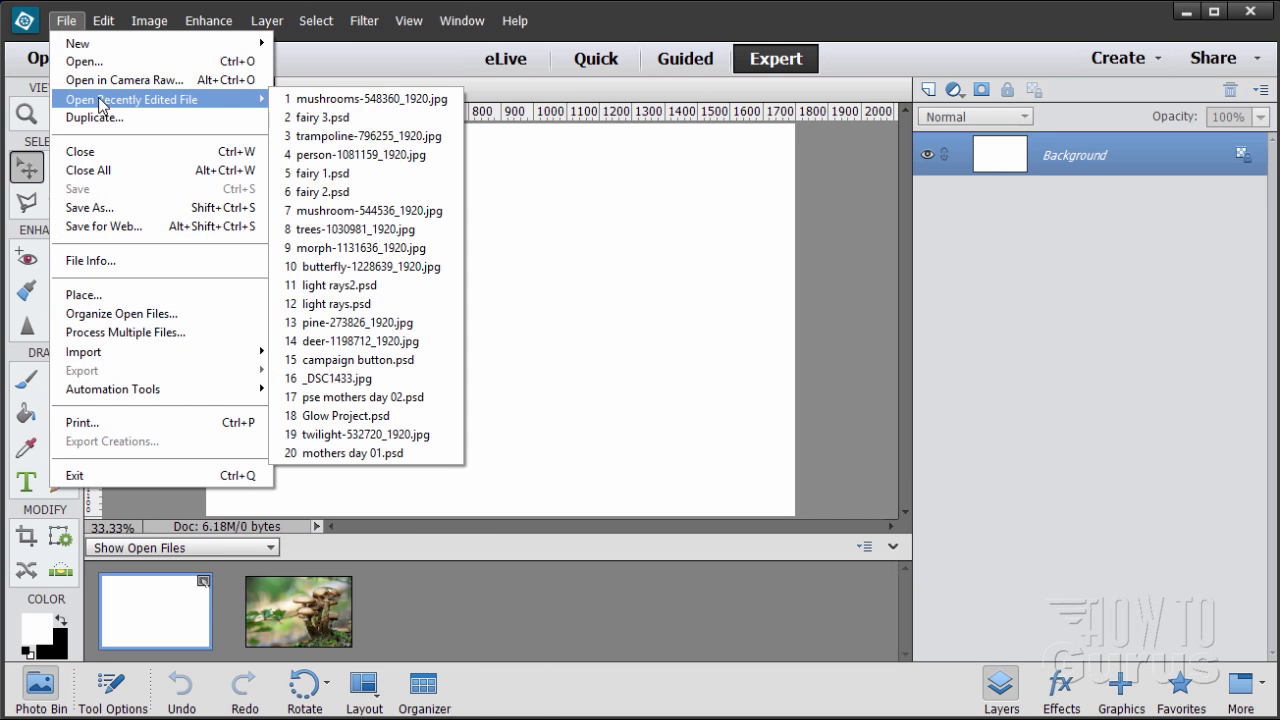
left_click(398, 146)
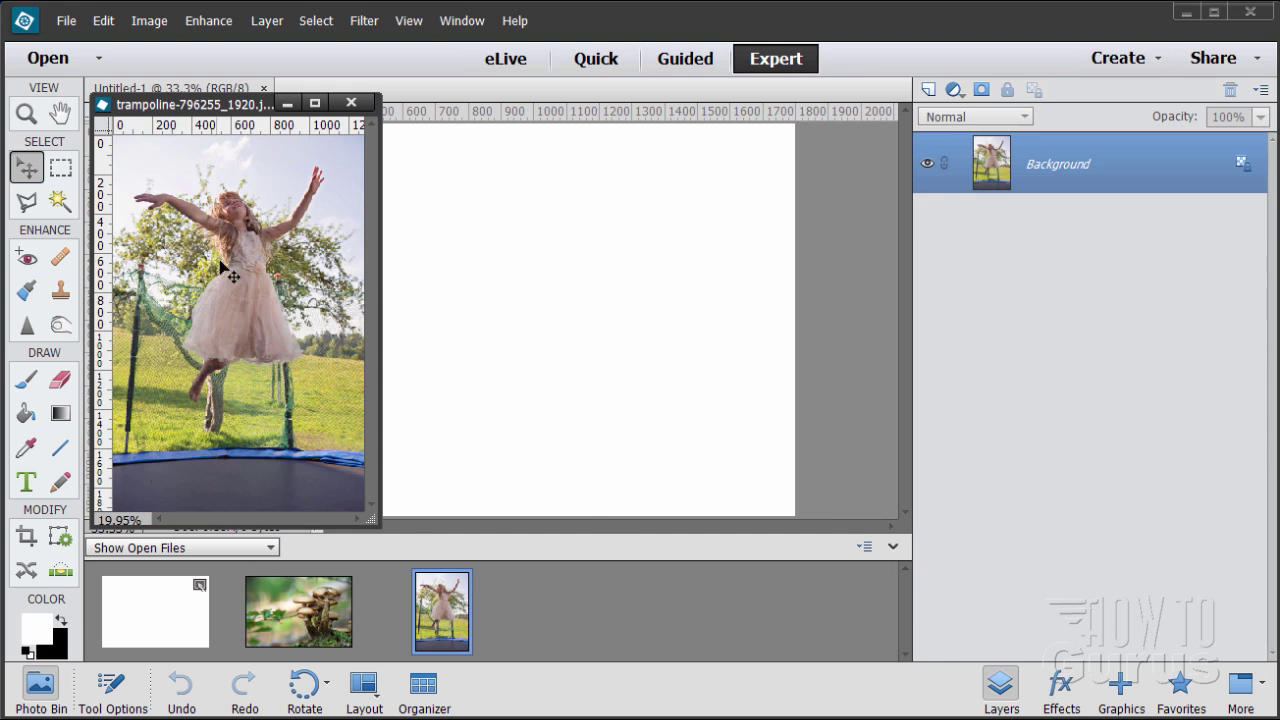
left_click_drag(216, 113, 457, 130)
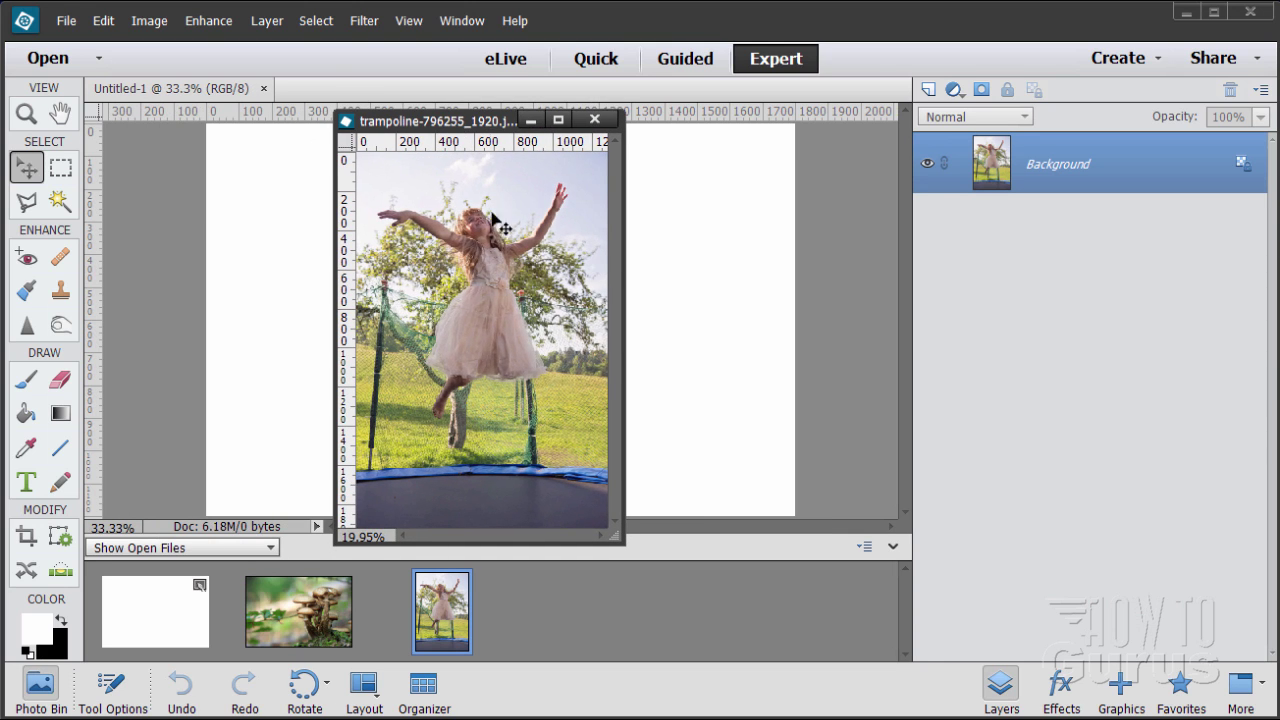
left_click(540, 125)
Open the recently edited photo morph-1131636_1920.jpg and minimize its window.
left_click(66, 20)
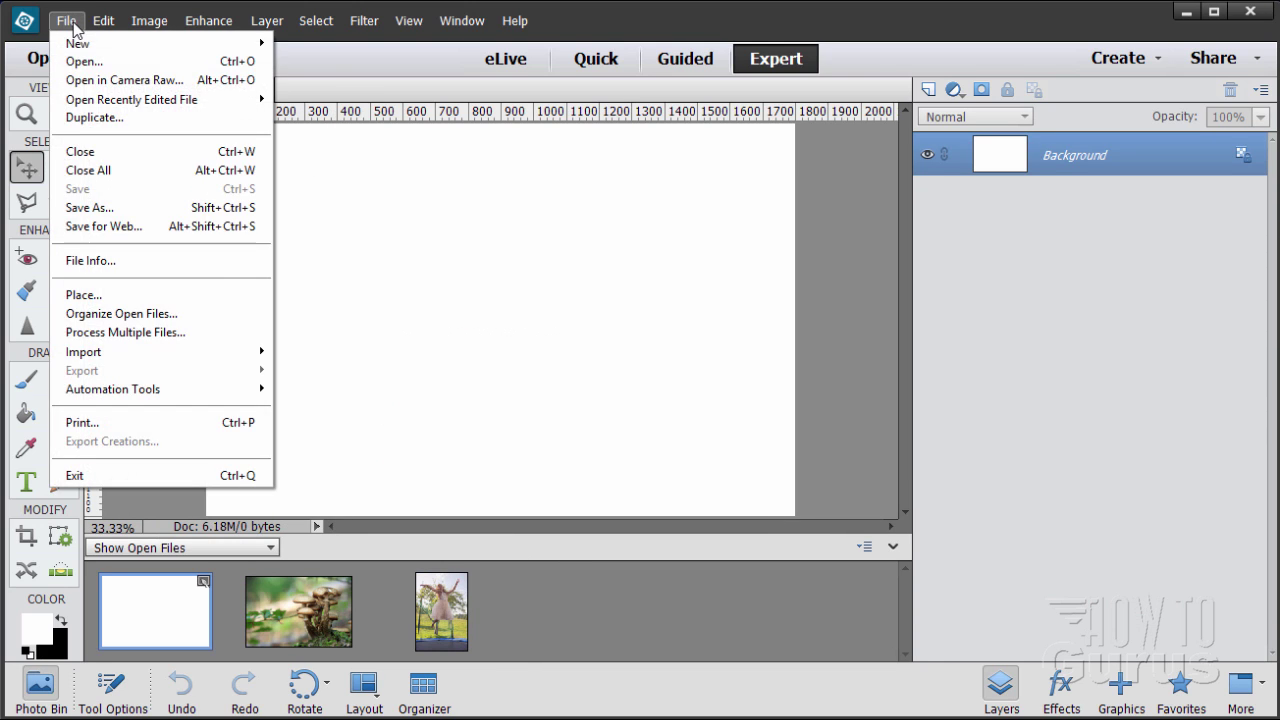
mouse_move(118, 104)
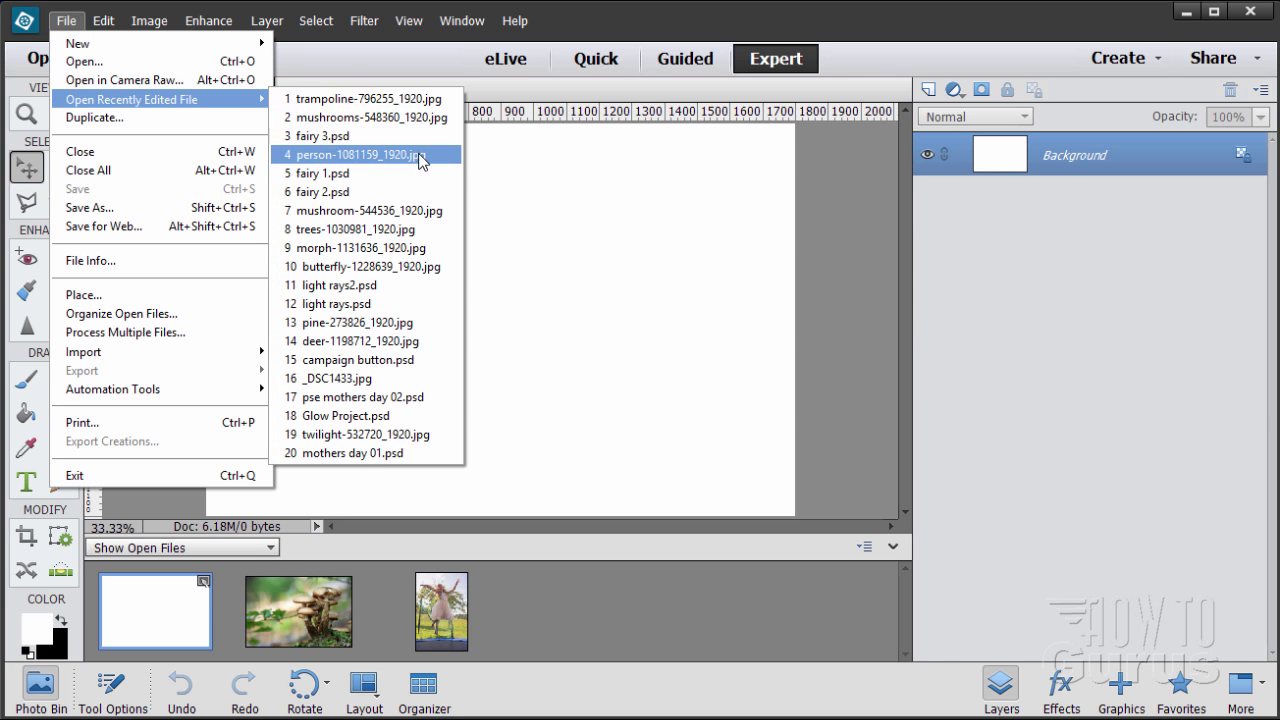
left_click(410, 248)
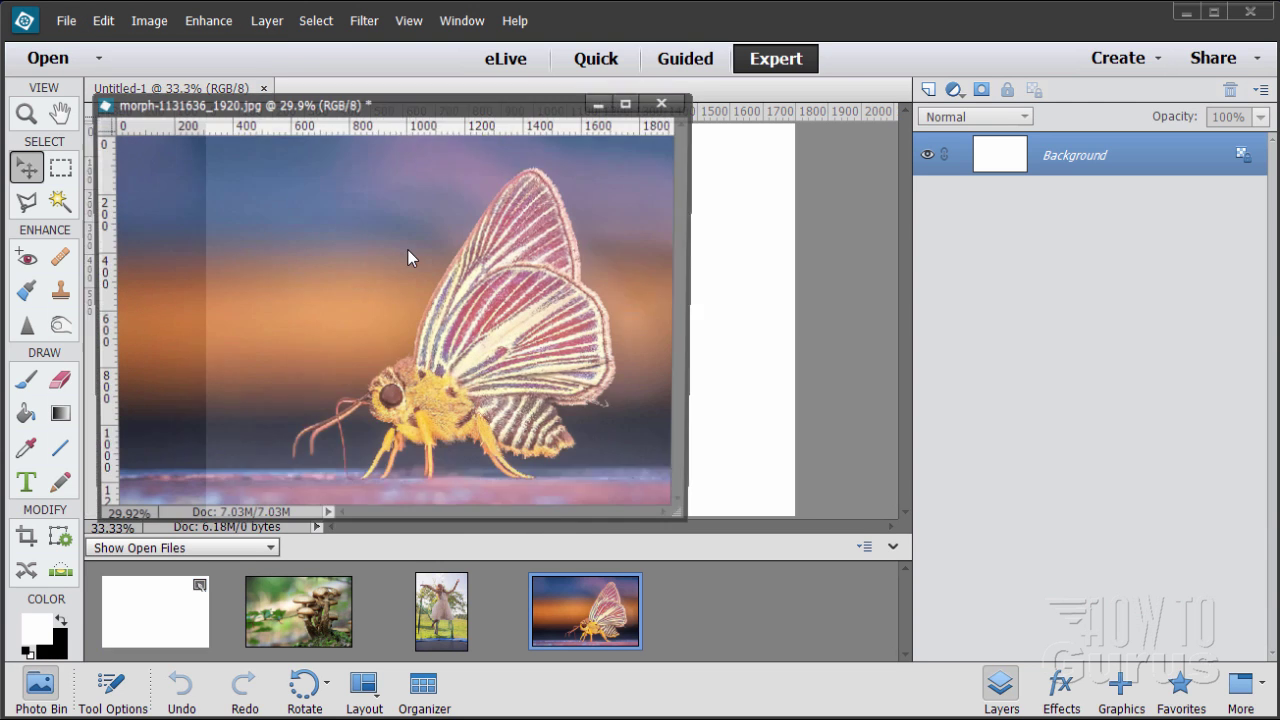
left_click(600, 103)
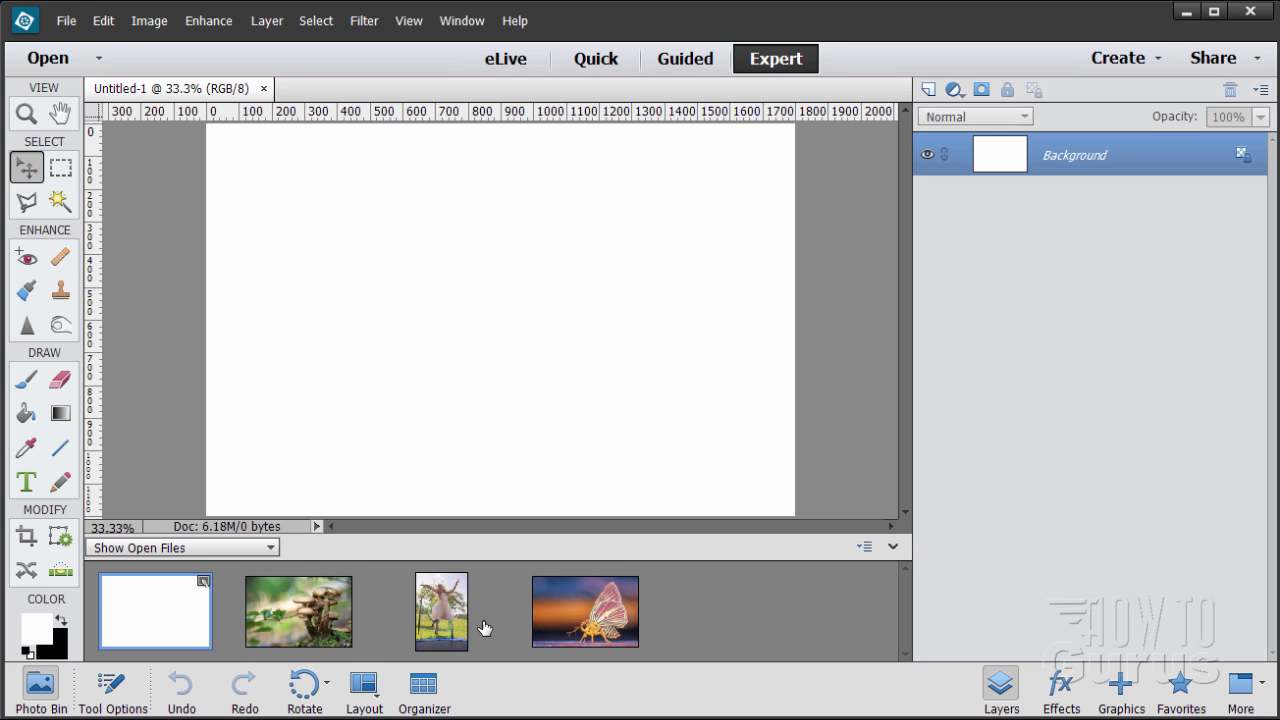
Place the trampoline photo into the blank document as a layer and add a horizontal guide across the canvas's middle.
left_click_drag(440, 610, 527, 608)
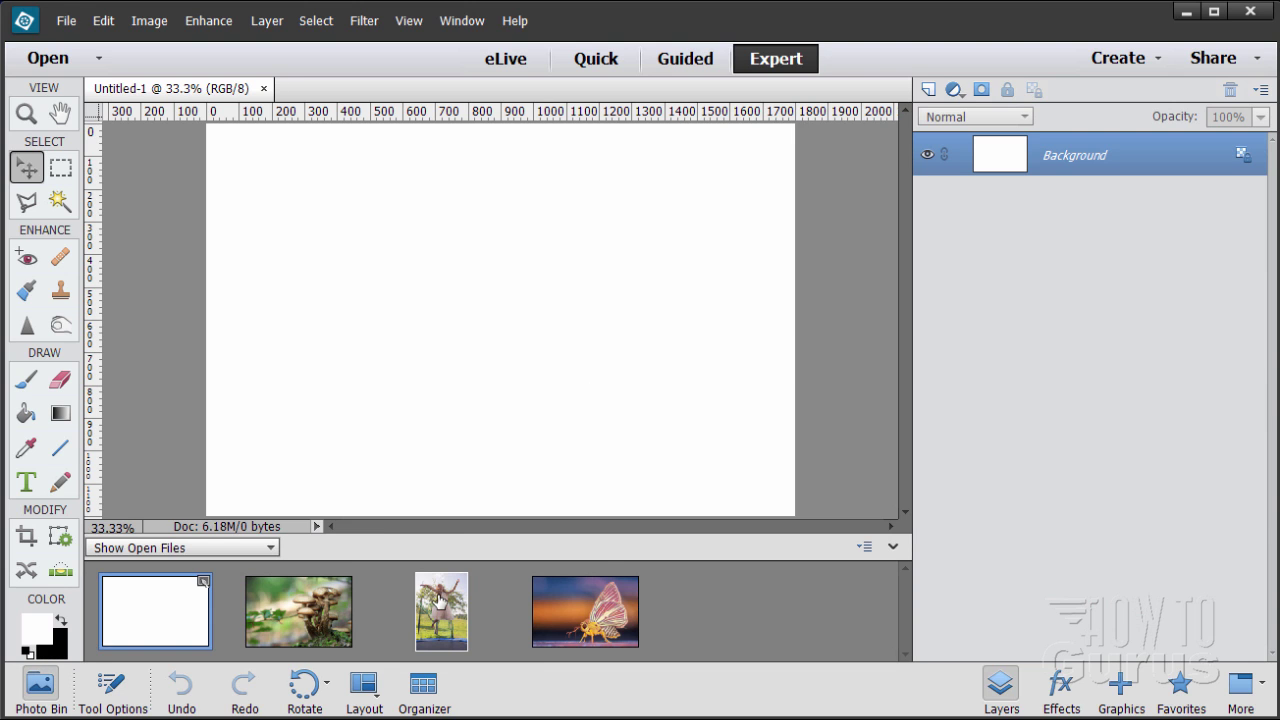
left_click_drag(437, 607, 530, 322)
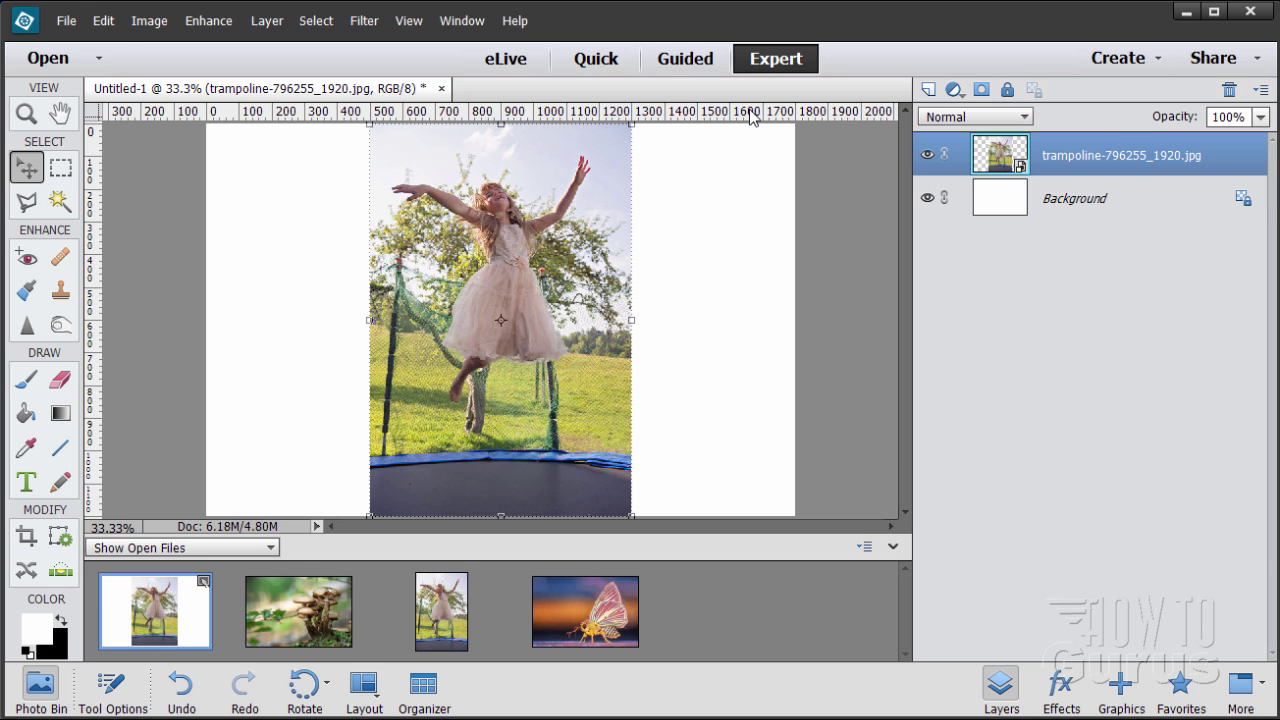
left_click_drag(754, 118, 751, 318)
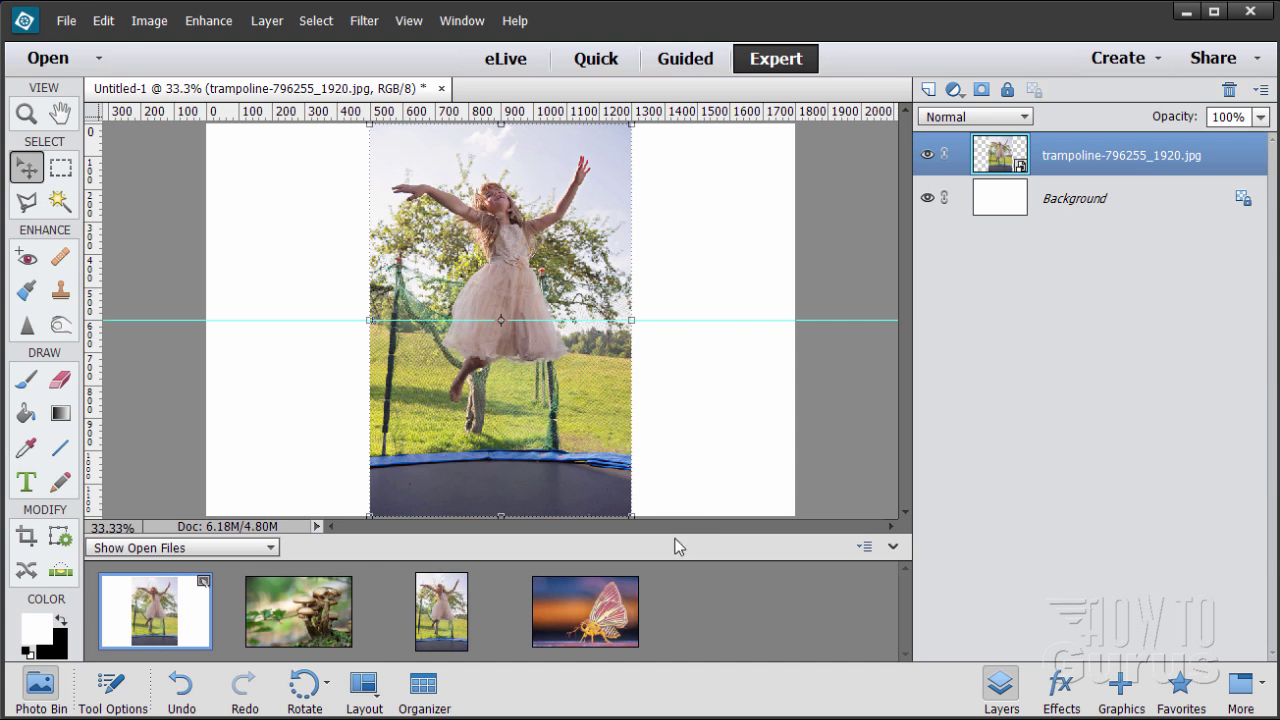
Scale the trampoline layer proportionally to about 78% and move it to the lower right so the girl spans below the guide.
left_click_drag(372, 126, 448, 241)
left_click_drag(578, 396, 612, 475)
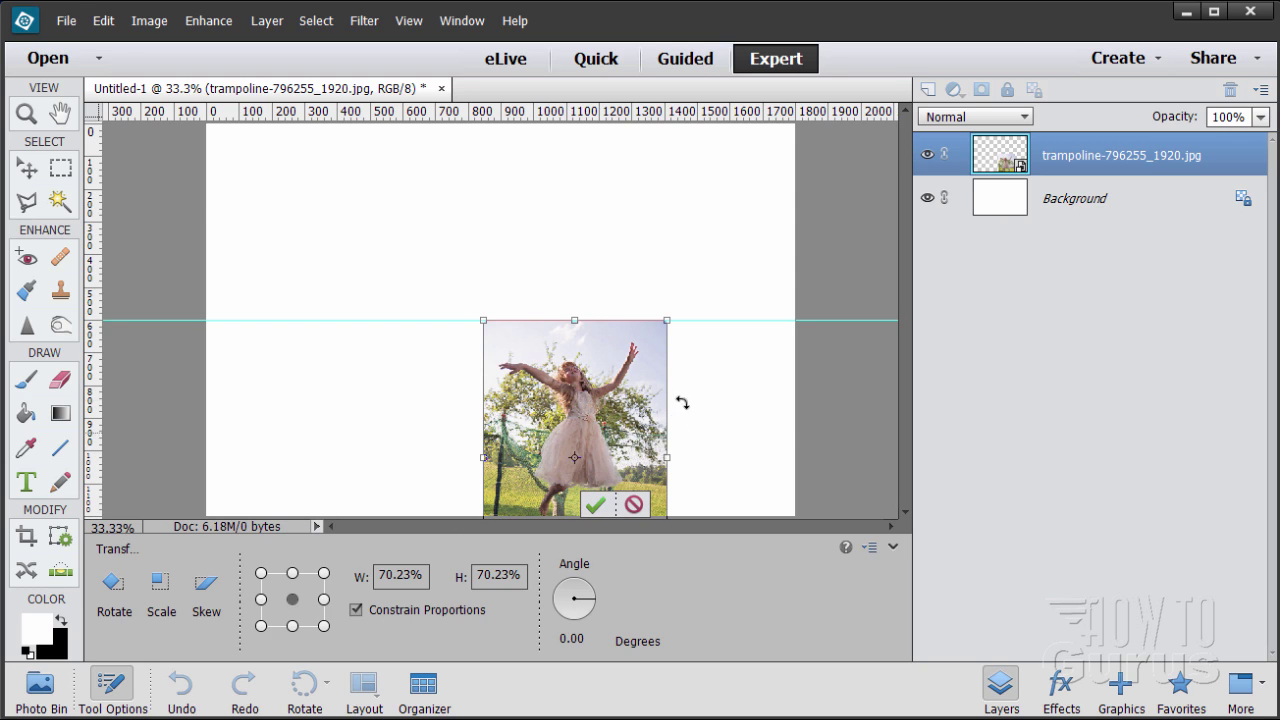
left_click_drag(666, 326, 684, 303)
left_click_drag(636, 414, 640, 421)
left_click_drag(682, 303, 686, 297)
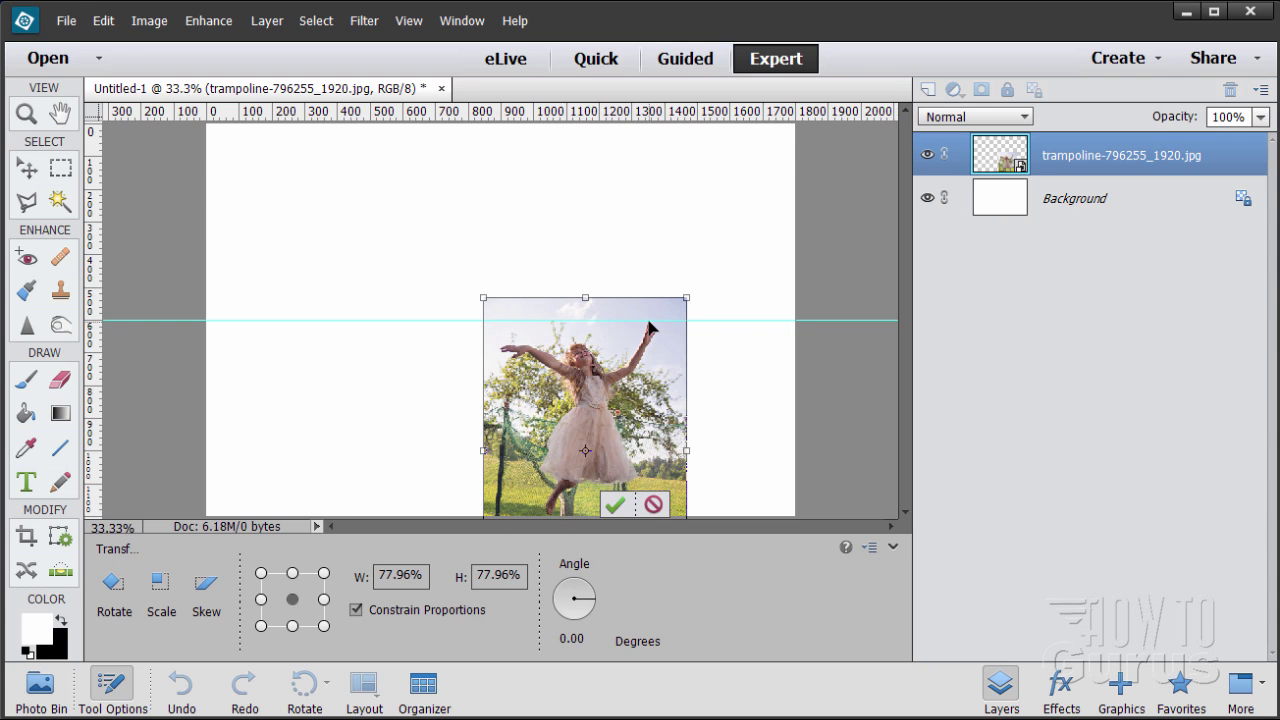
left_click(614, 508)
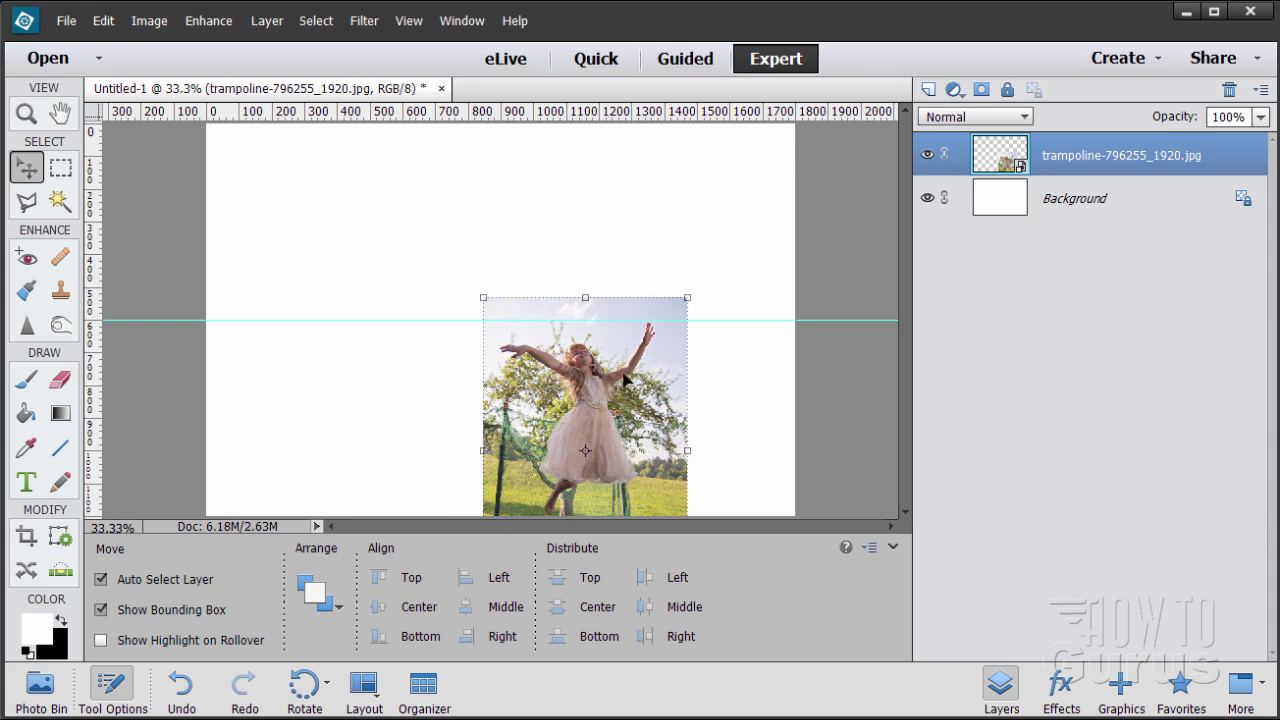
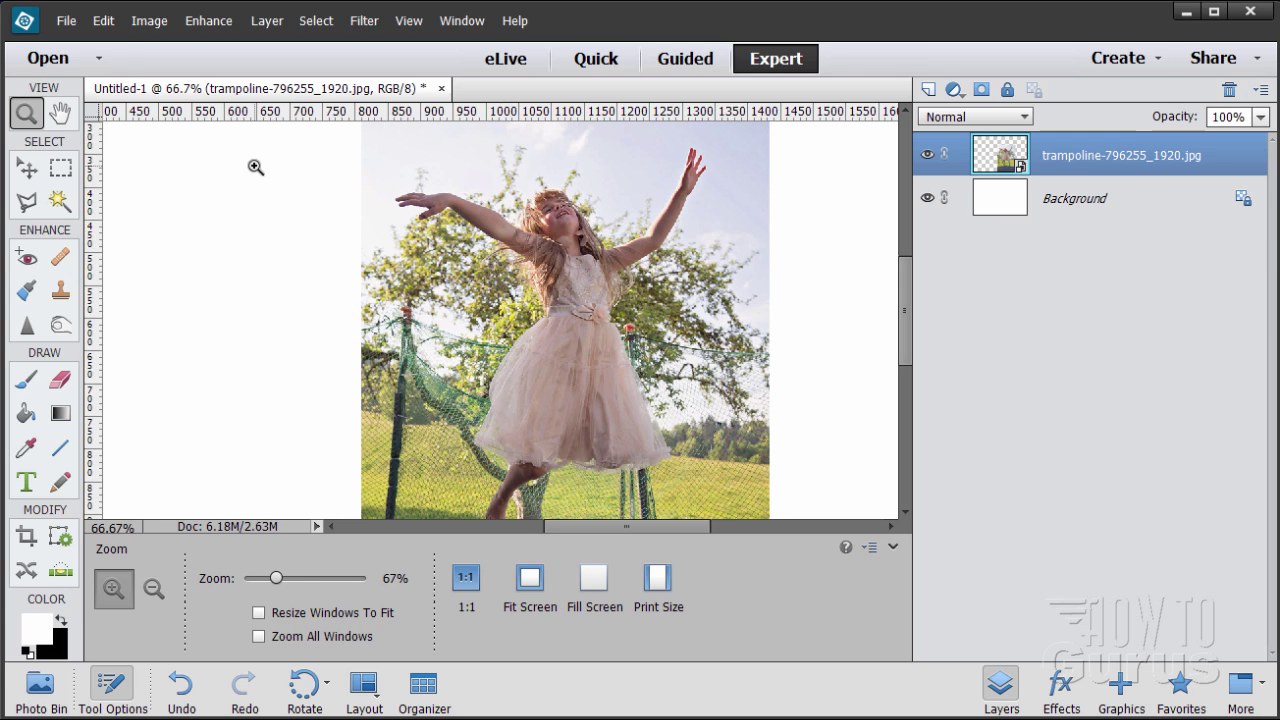
Set up the Polygonal Lasso to create a new selection with a 1 px feather and no anti-aliasing.
left_click(27, 203)
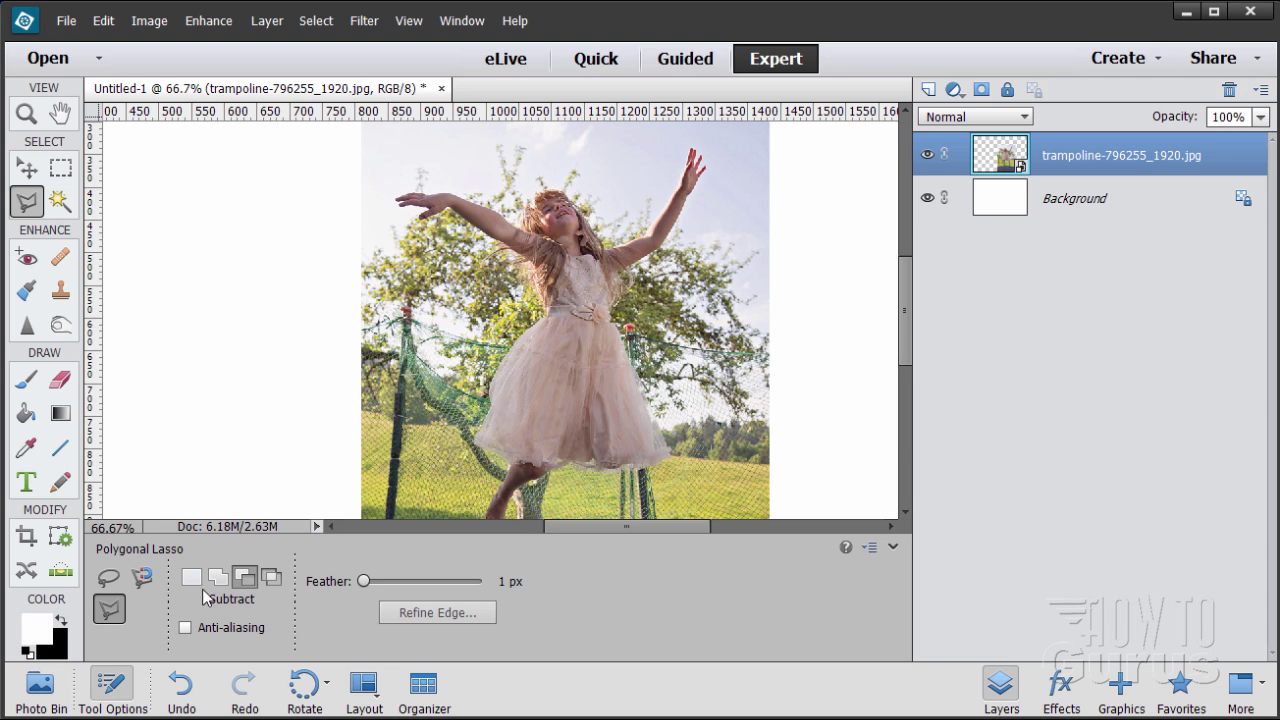
left_click(191, 582)
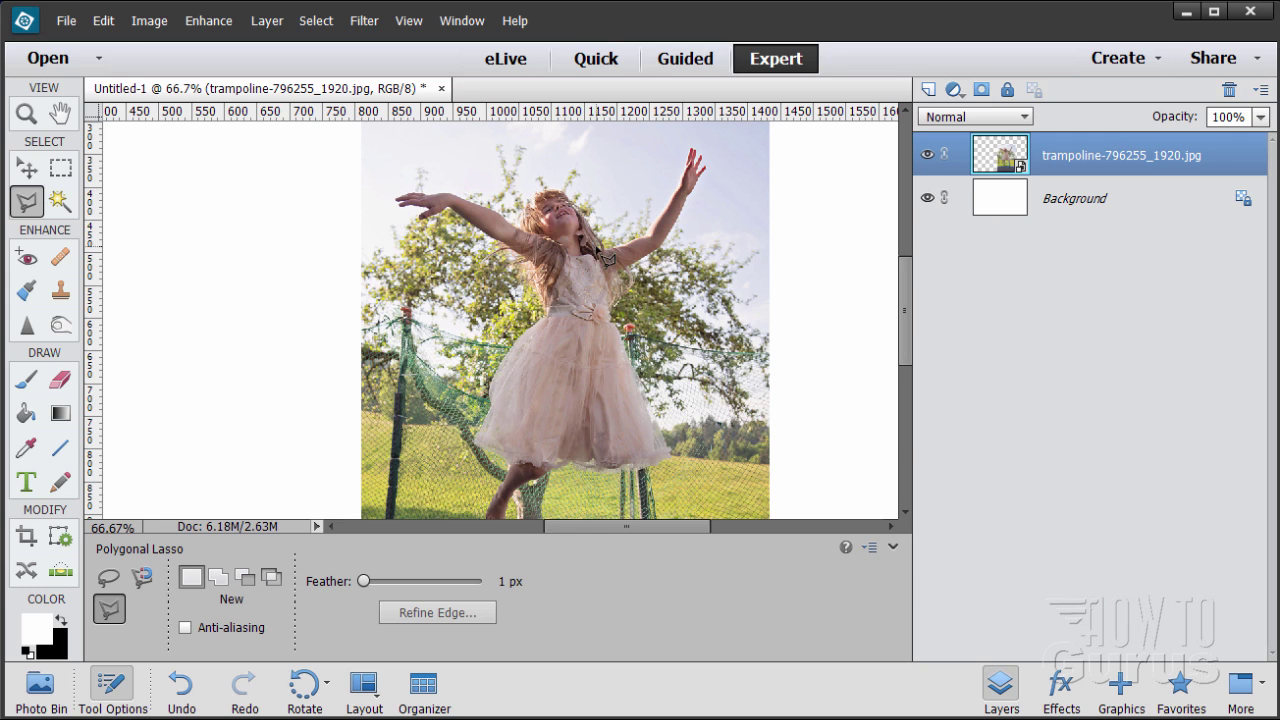
left_click(112, 580)
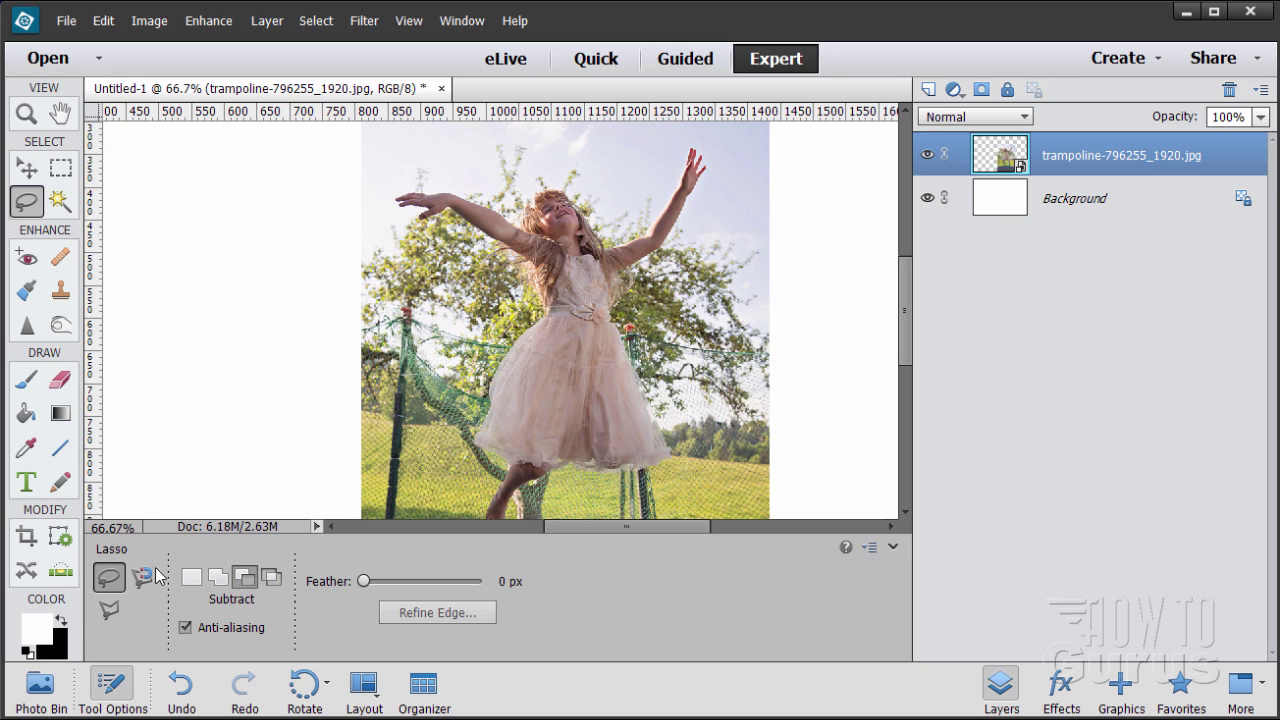
left_click(109, 608)
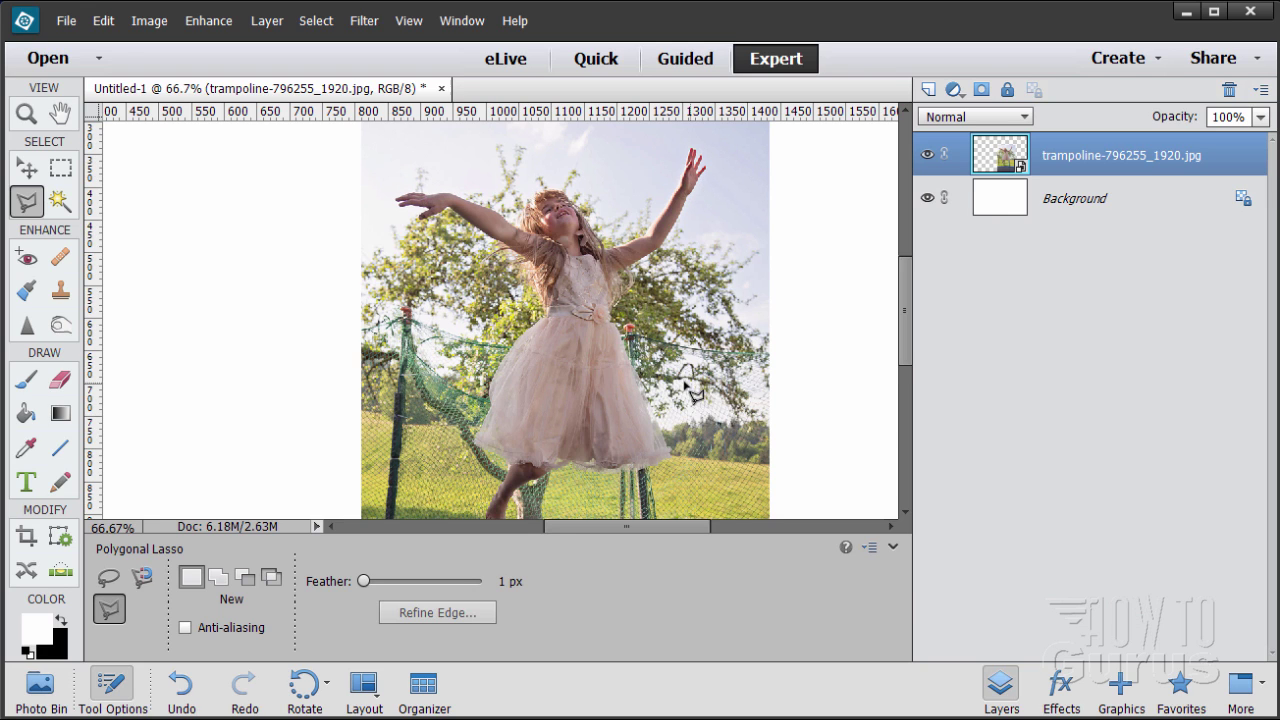
scroll(695, 400, "down", 1)
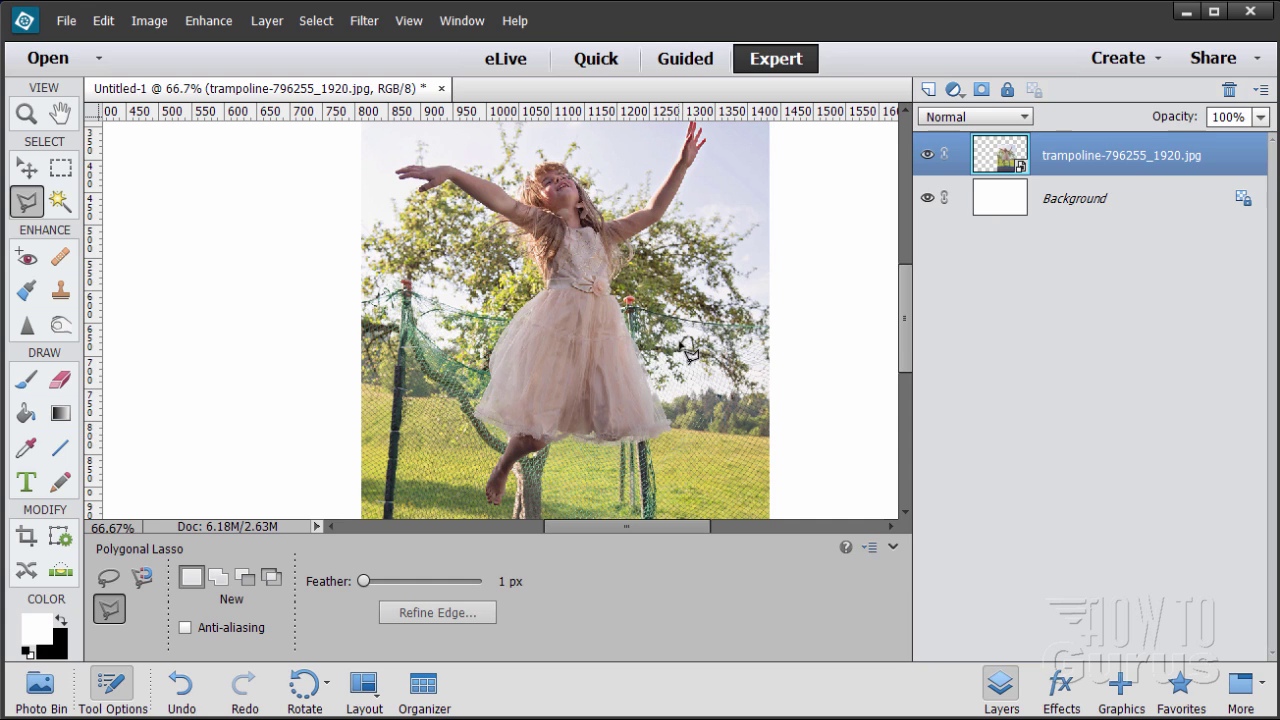
scroll(509, 360, "up", 1)
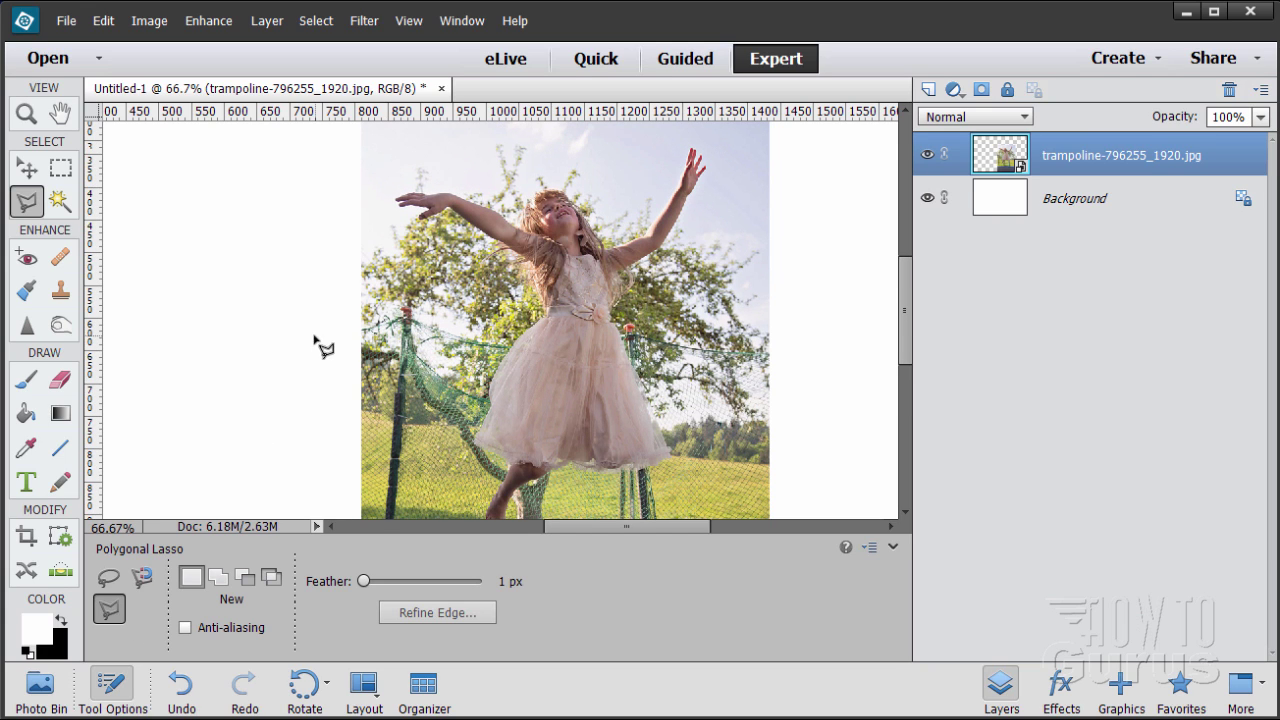
At 300% magnification, trace a Polygonal Lasso outline closely along the upper edge of the girl's outstretched arm, from her hair to the wrist.
left_click(27, 114)
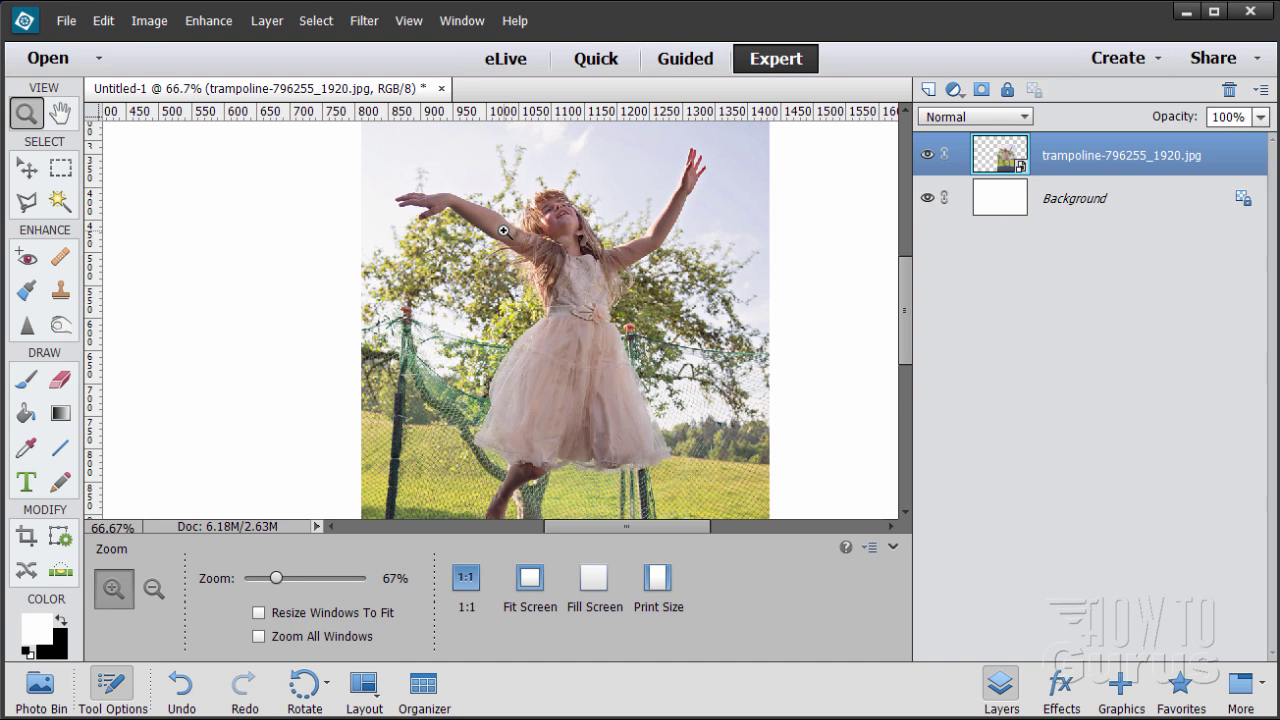
left_click(503, 231)
left_click(504, 230)
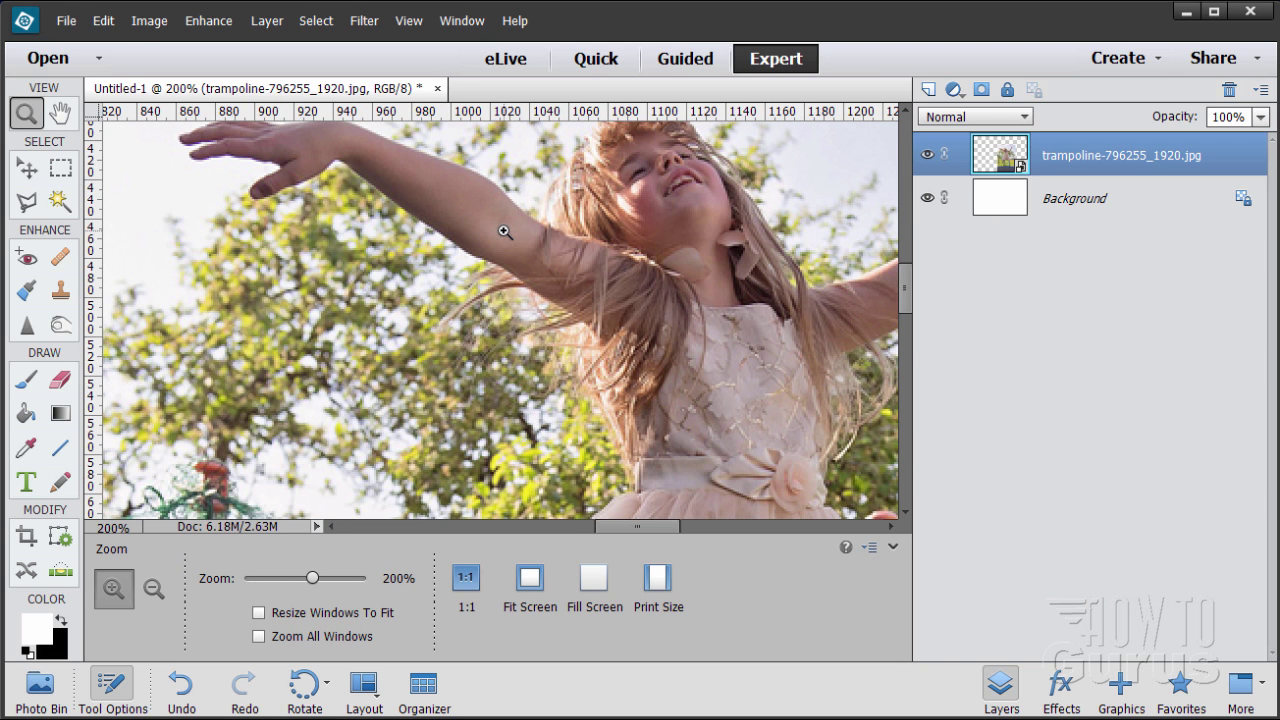
left_click(643, 301)
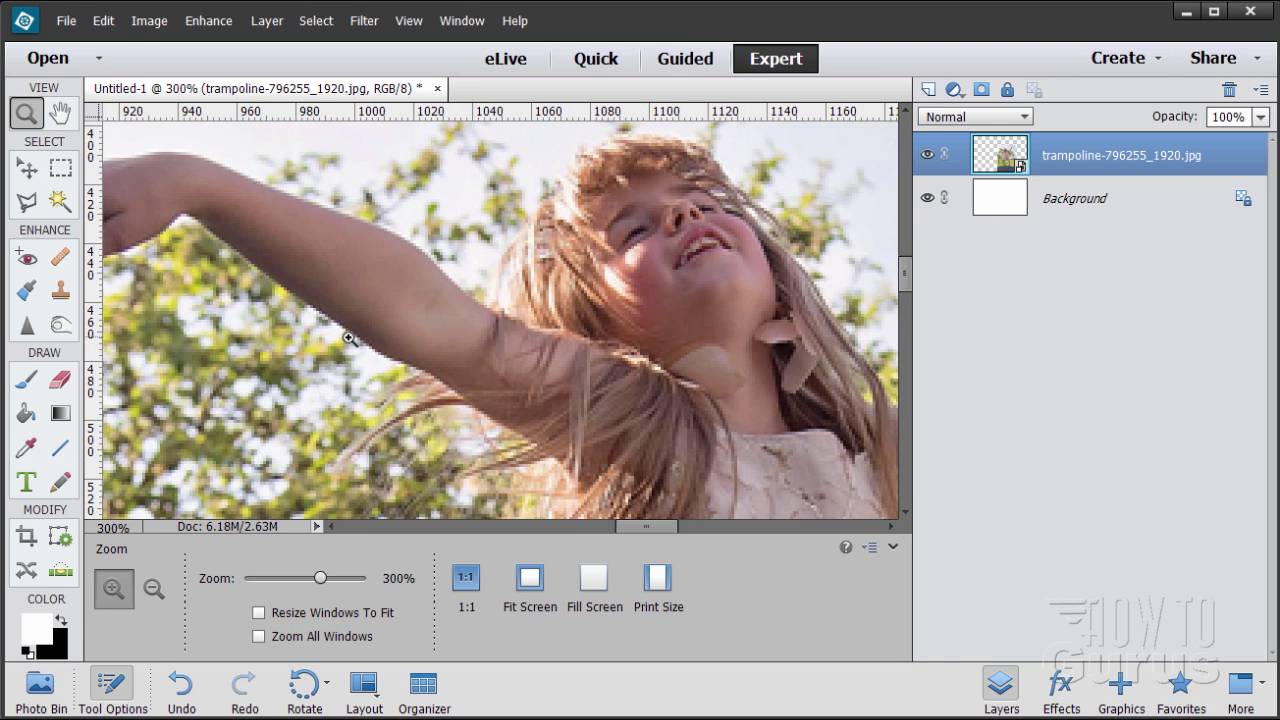
scroll(323, 339, "up", 3)
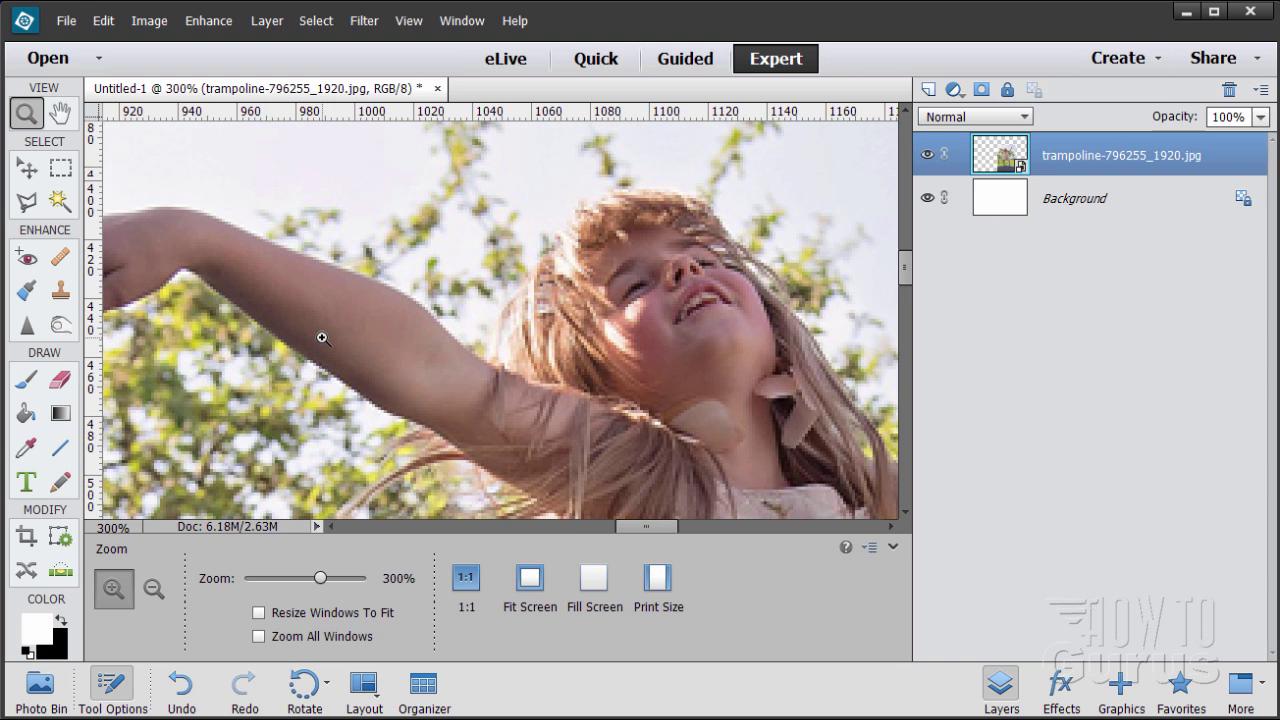
scroll(323, 339, "up", 1)
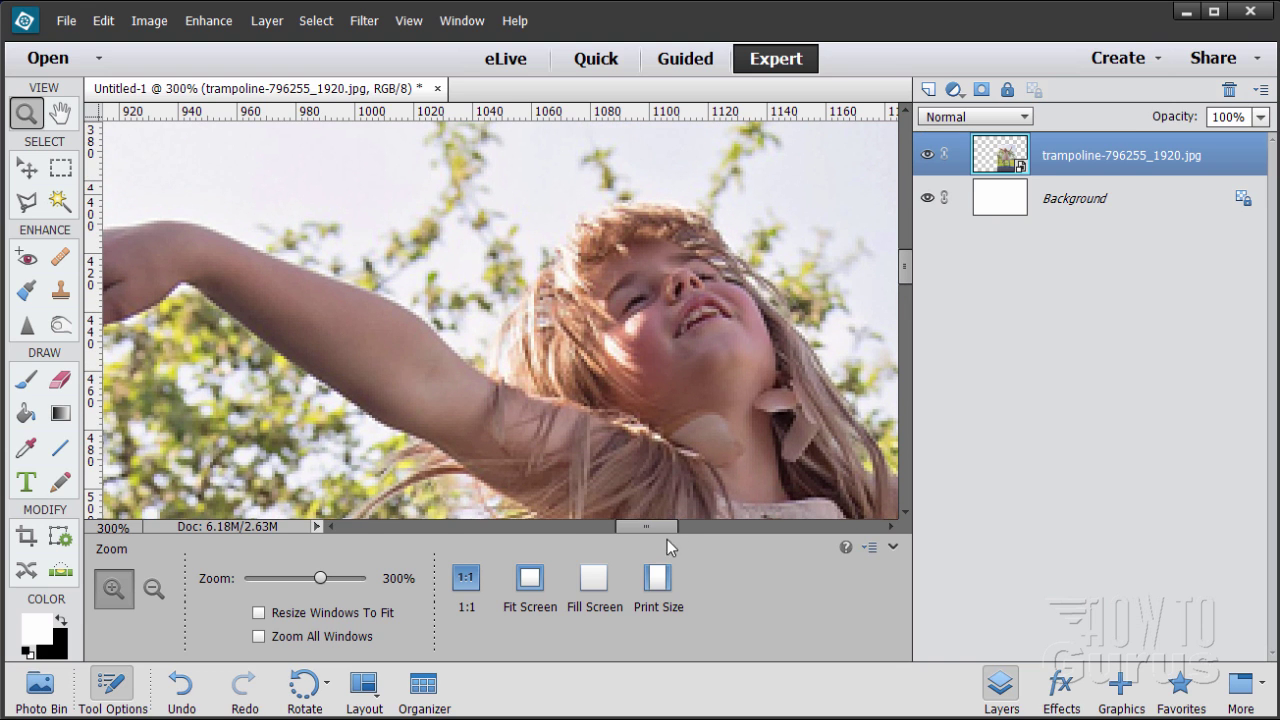
left_click_drag(661, 530, 652, 529)
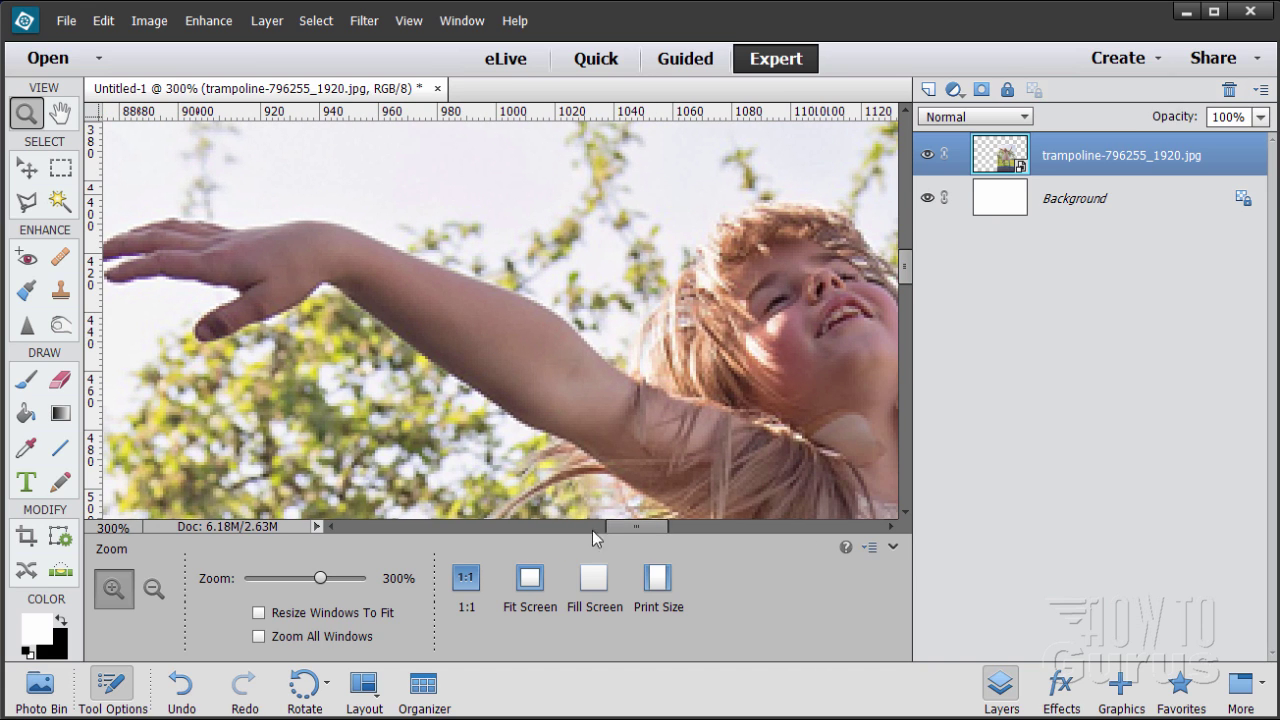
left_click(30, 205)
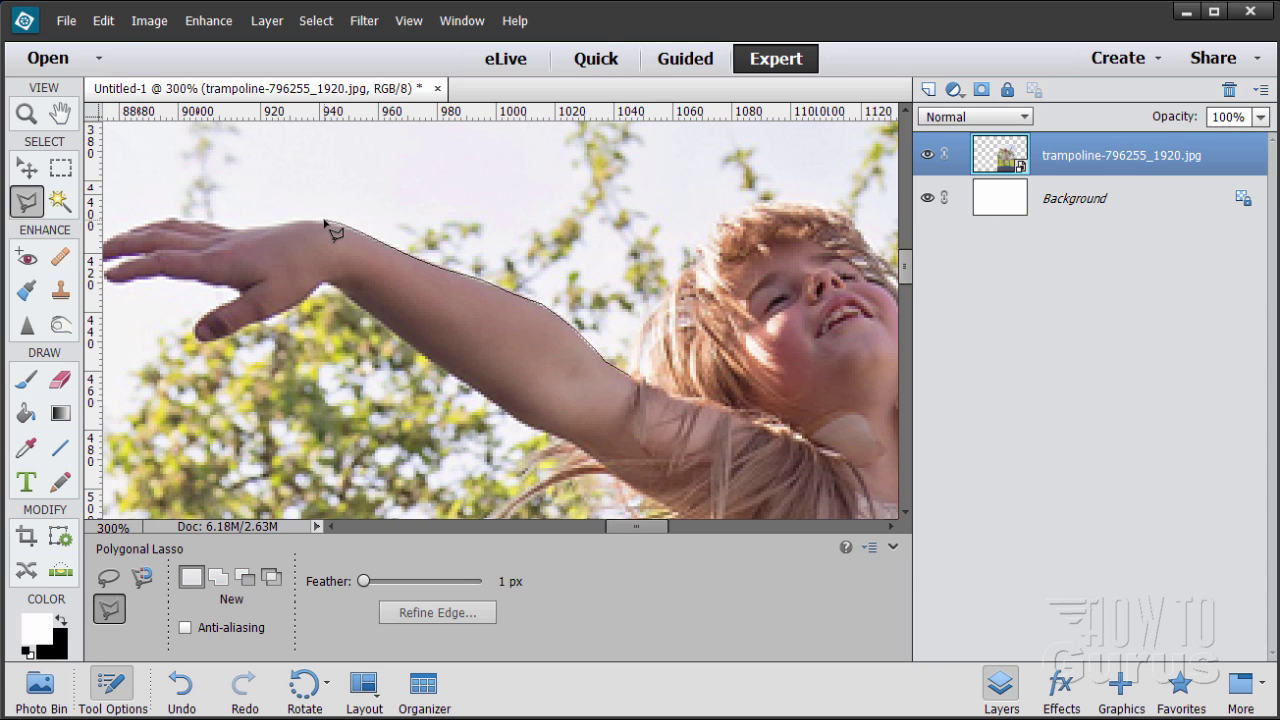
left_click(250, 229)
Continue the lasso outline loosely around the hand and fingers, leaving a margin of background, and return to the underside of the wrist.
left_click(203, 190)
left_click_drag(209, 191, 486, 186)
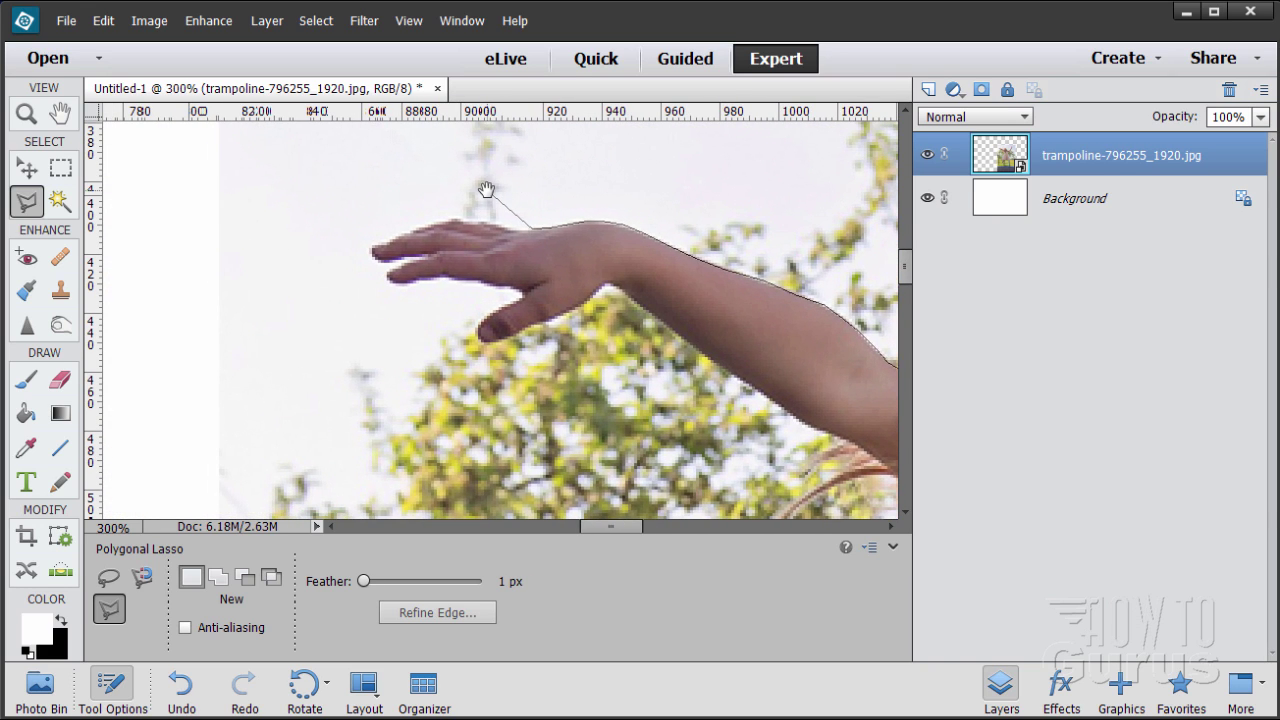
left_click(368, 207)
left_click(339, 254)
left_click(383, 322)
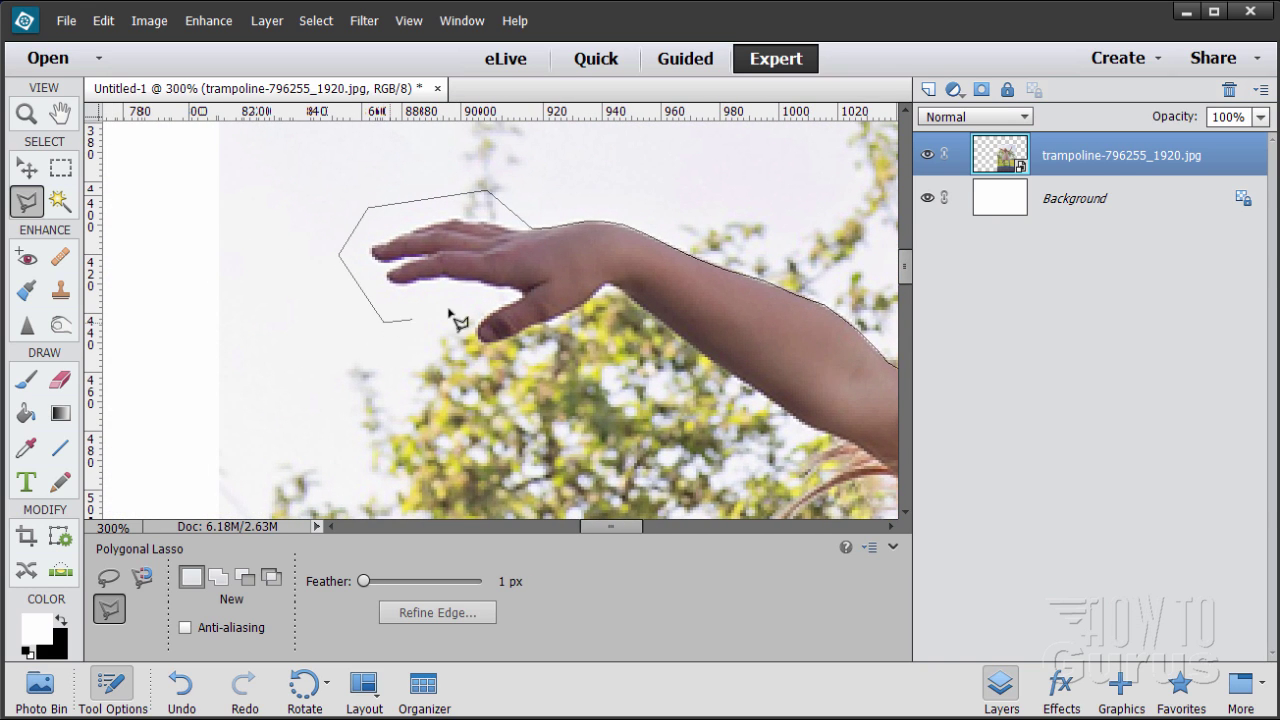
left_click(461, 297)
left_click(450, 352)
left_click(510, 363)
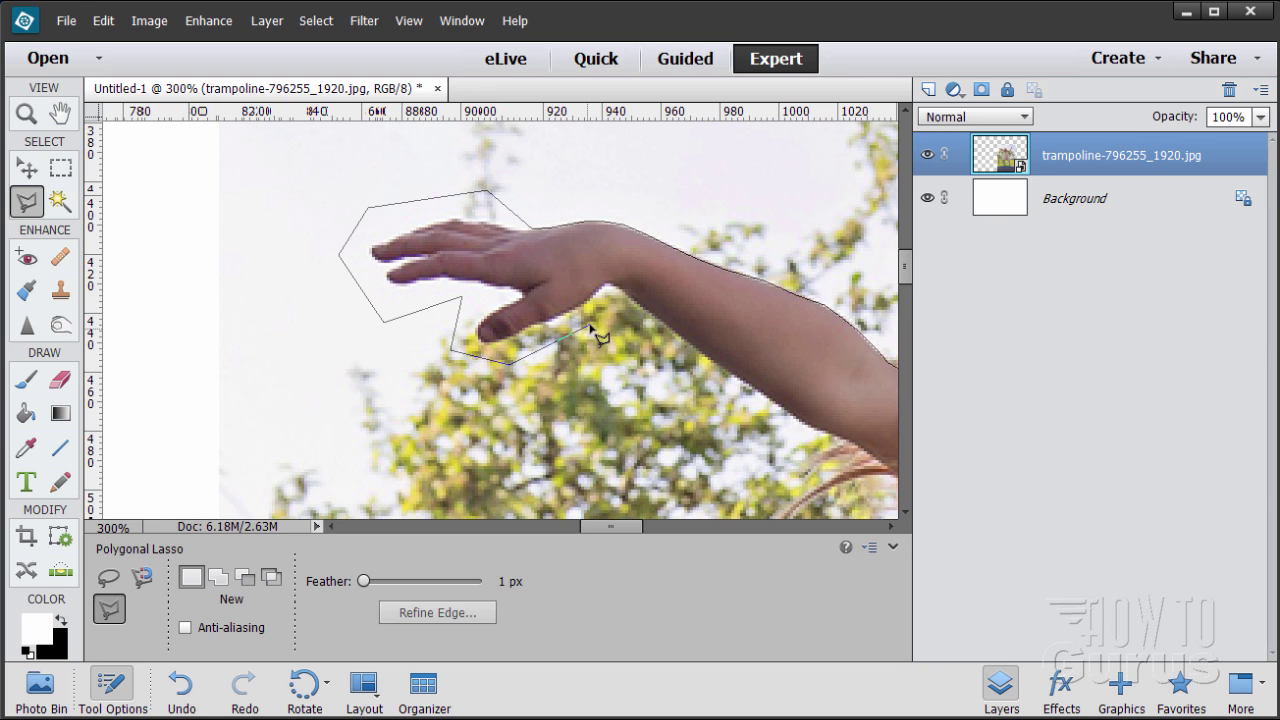
left_click(614, 304)
left_click(613, 288)
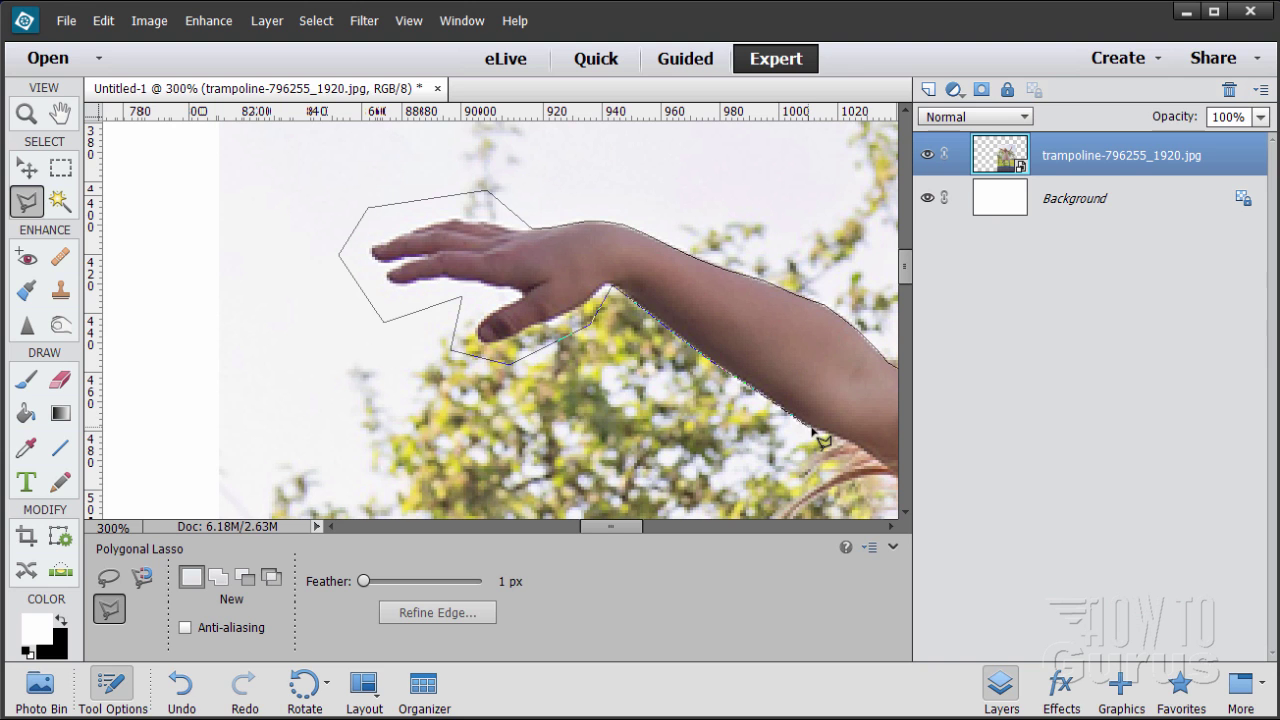
Follow the underside of the arm with the outline and take it loosely around the flyaway hair below it.
left_click_drag(820, 440, 455, 250)
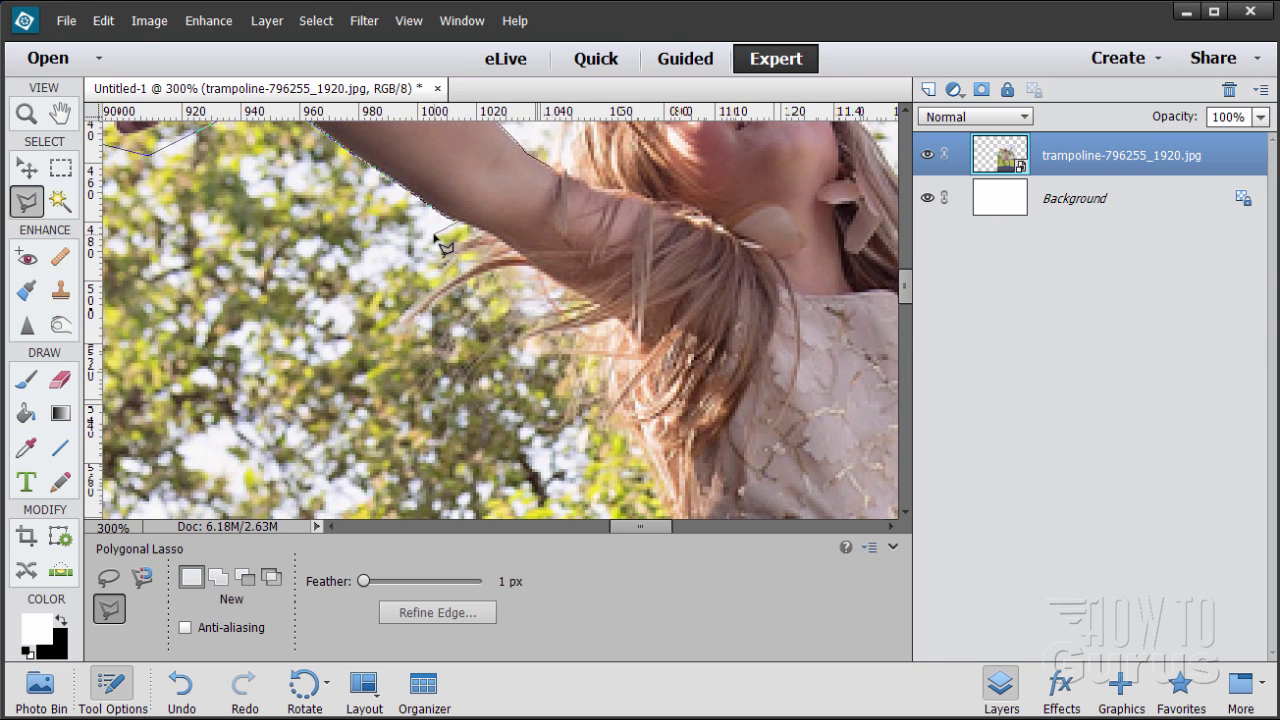
left_click(360, 332)
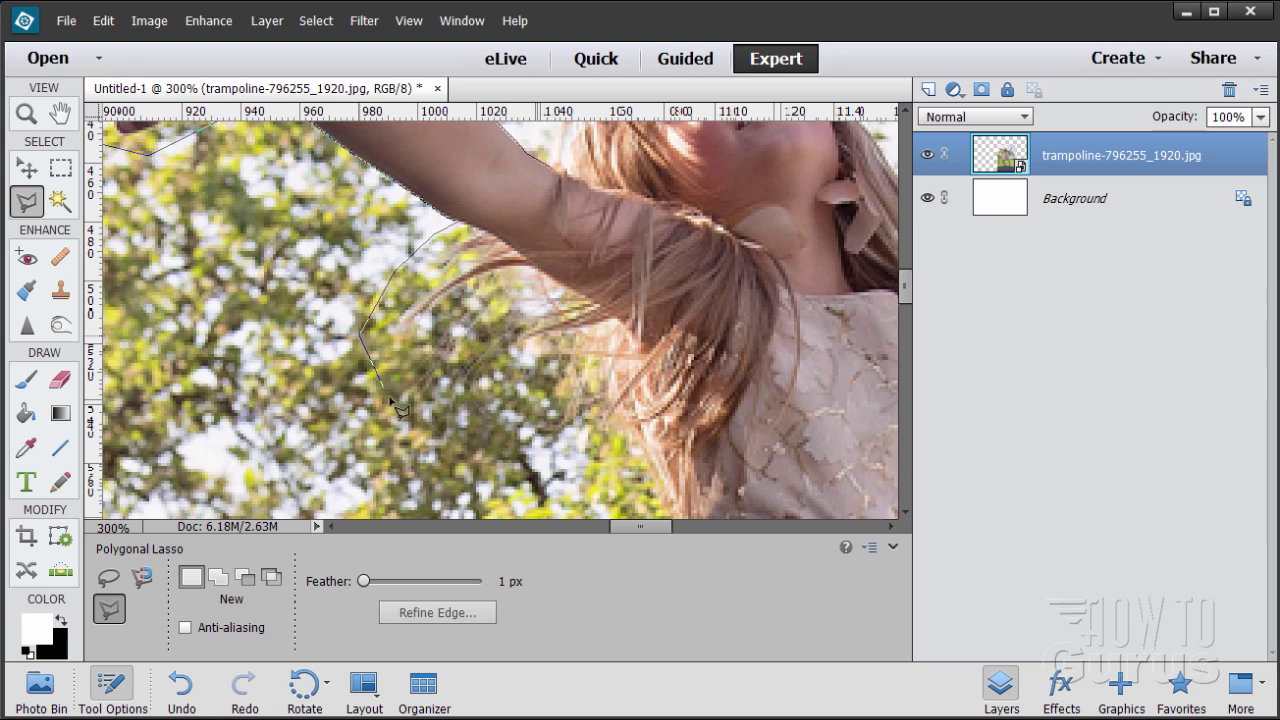
left_click(447, 369)
left_click(497, 342)
left_click(545, 391)
left_click(515, 442)
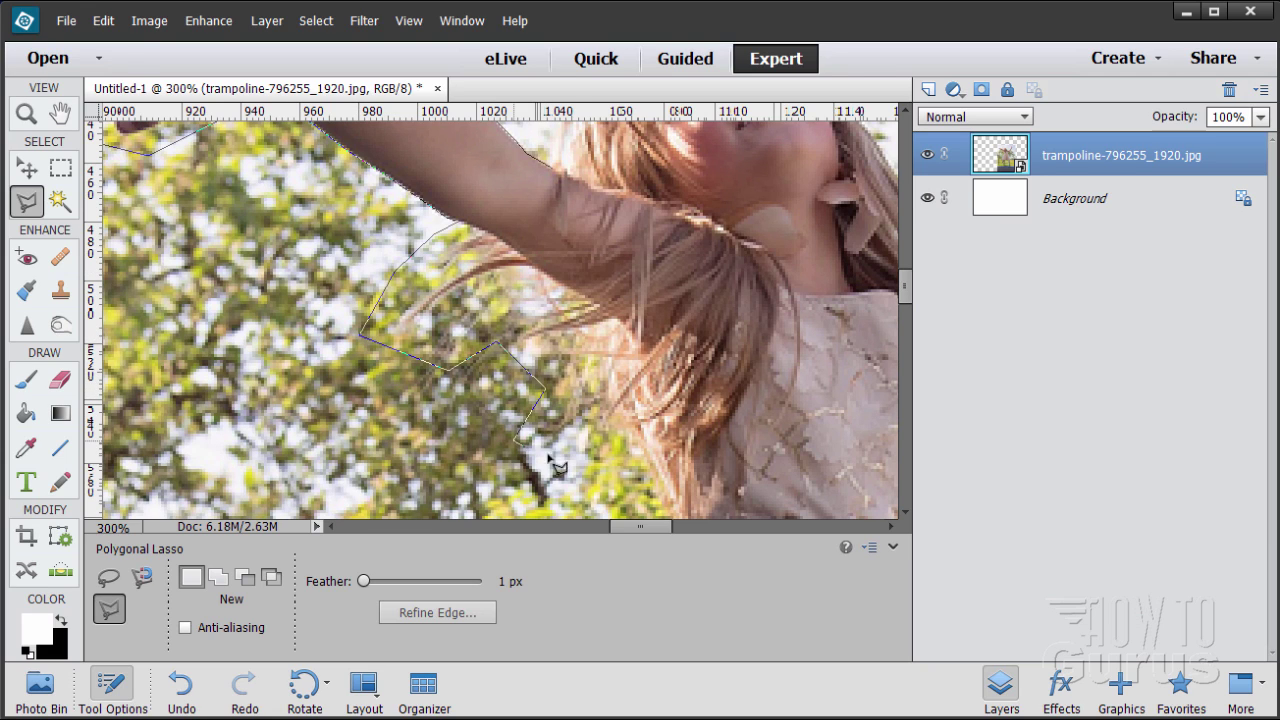
left_click(616, 476)
Continue the outline along the waist and skirt and around the rest of the girl, closing it into a complete selection.
left_click_drag(616, 476, 448, 263)
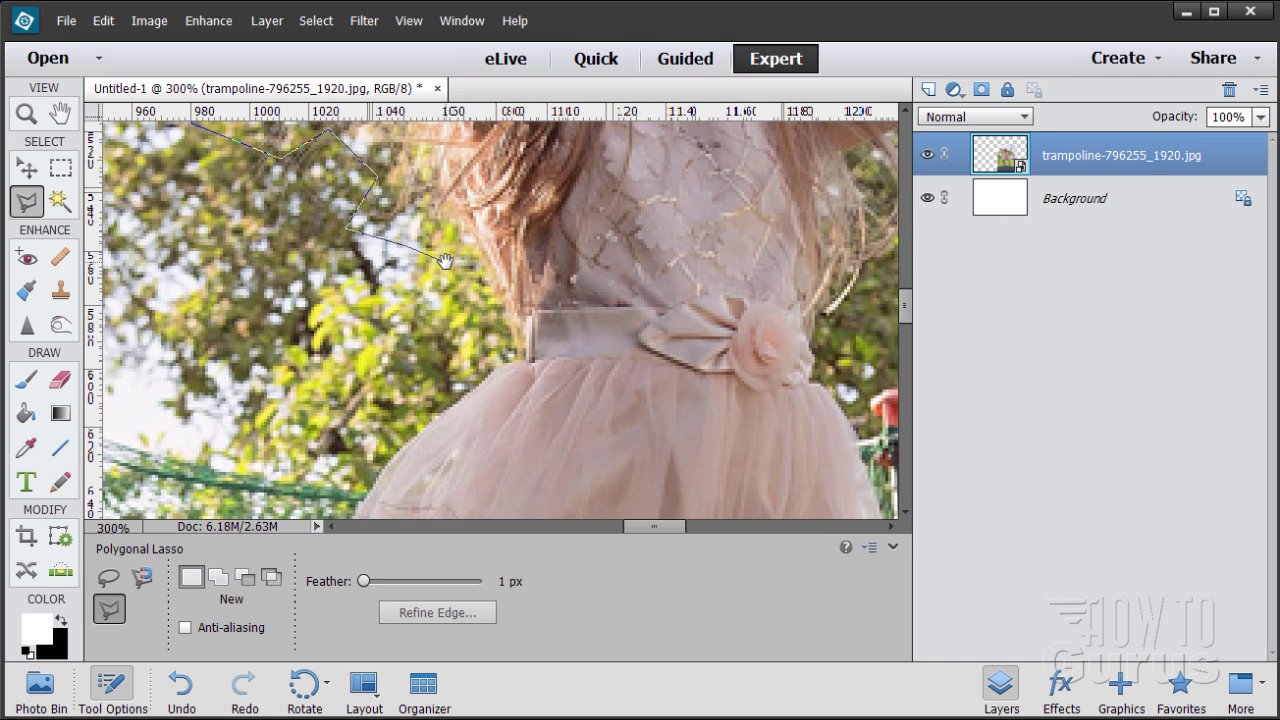
left_click(507, 312)
left_click(518, 354)
left_click_drag(377, 508, 434, 271)
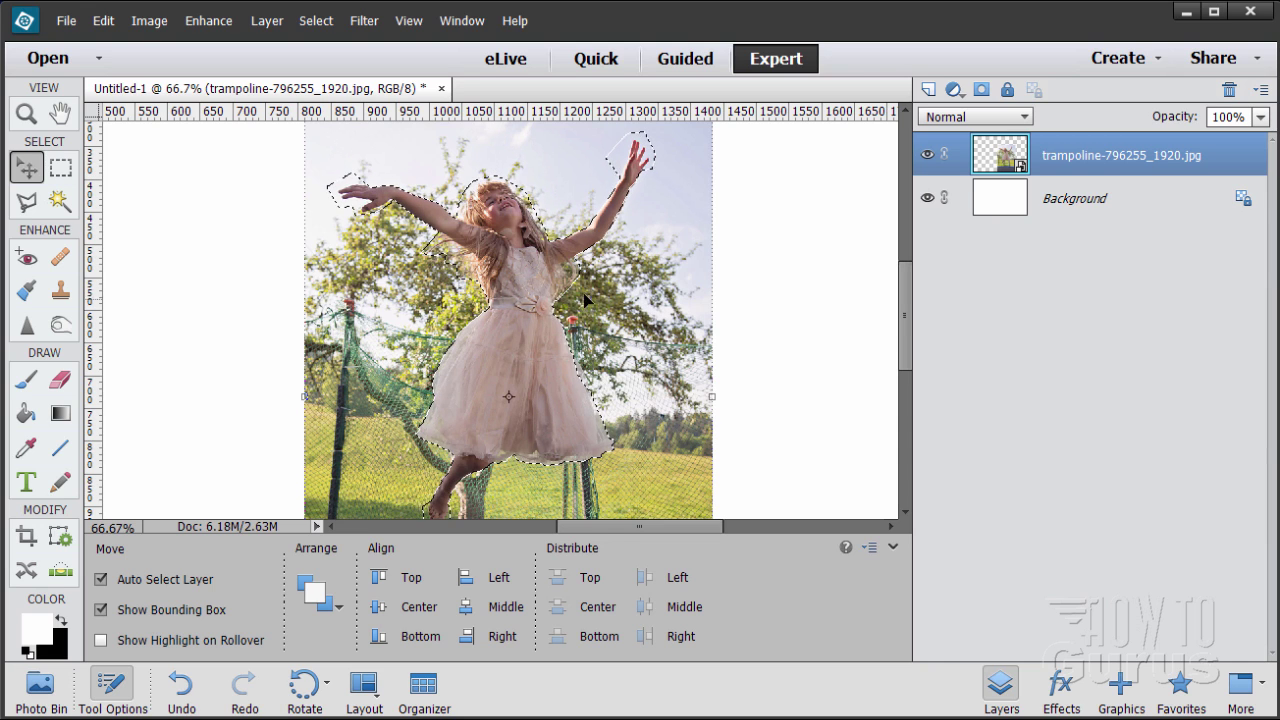
Open Refine Edge for the girl selection with the outstretched hand magnified to 300%, keeping the whole dialog within reach.
scroll(655, 220, "down", 1)
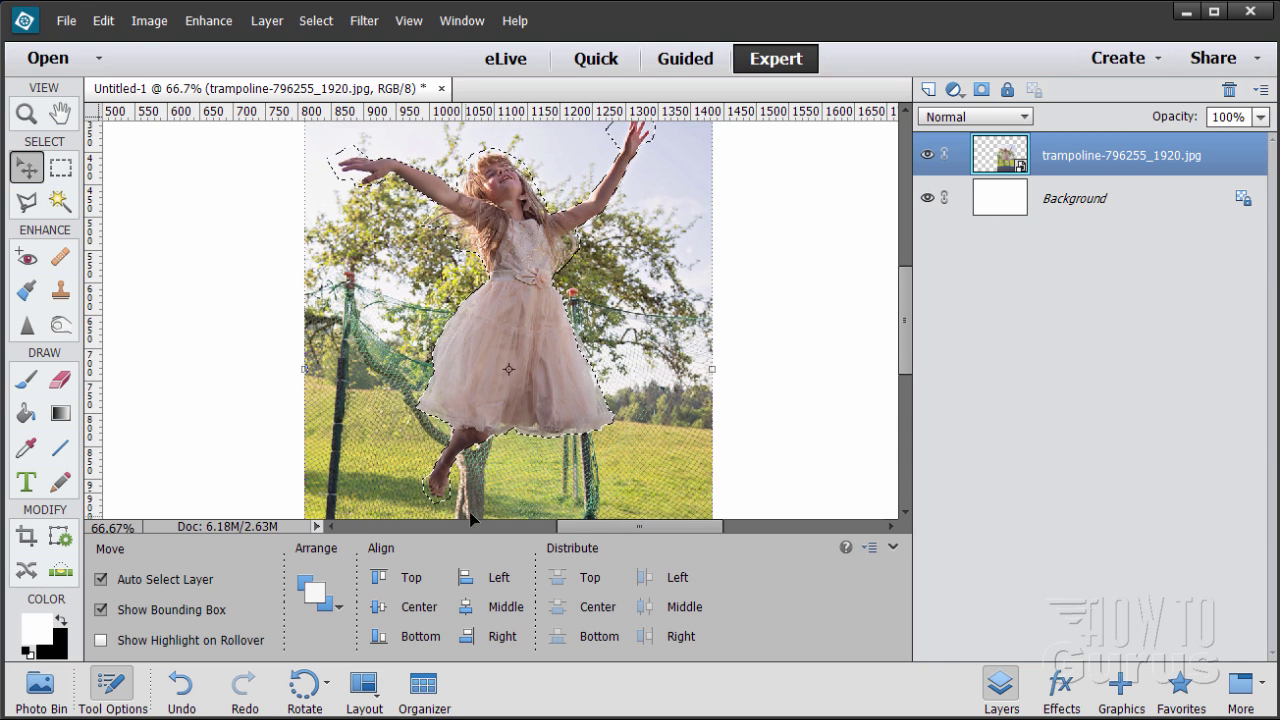
scroll(610, 252, "up", 1)
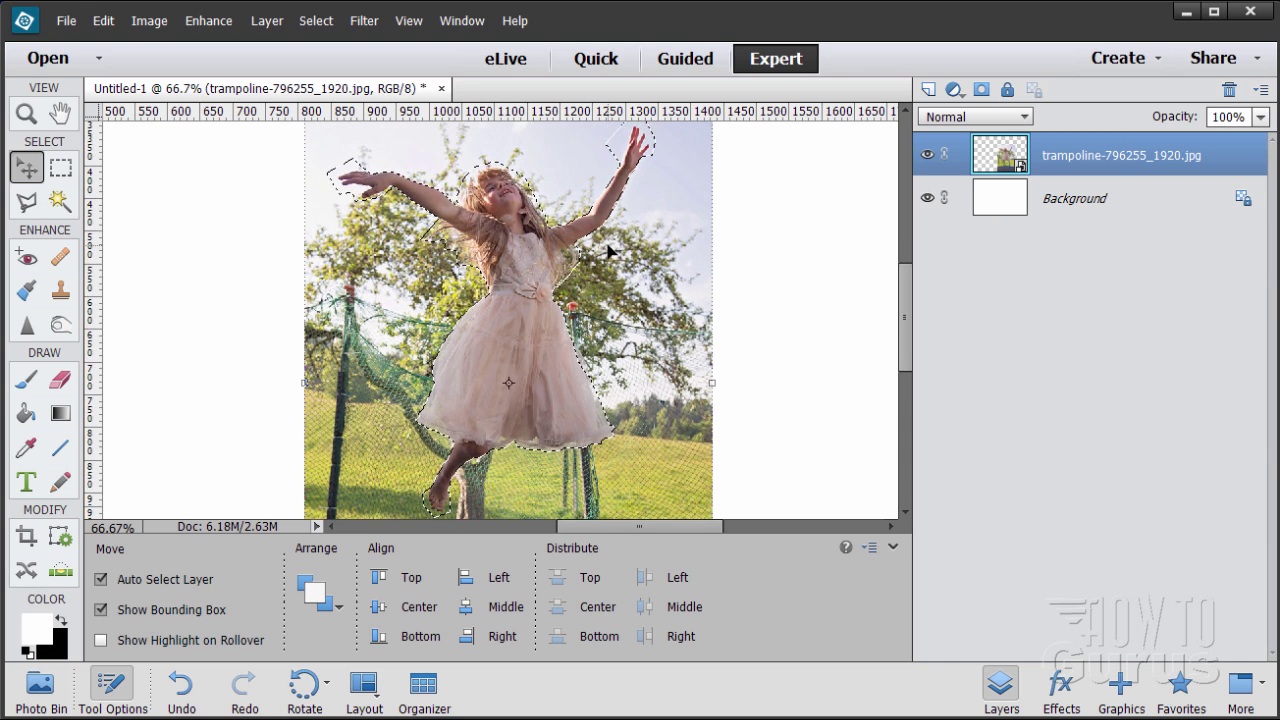
scroll(610, 252, "up", 2)
left_click(26, 114)
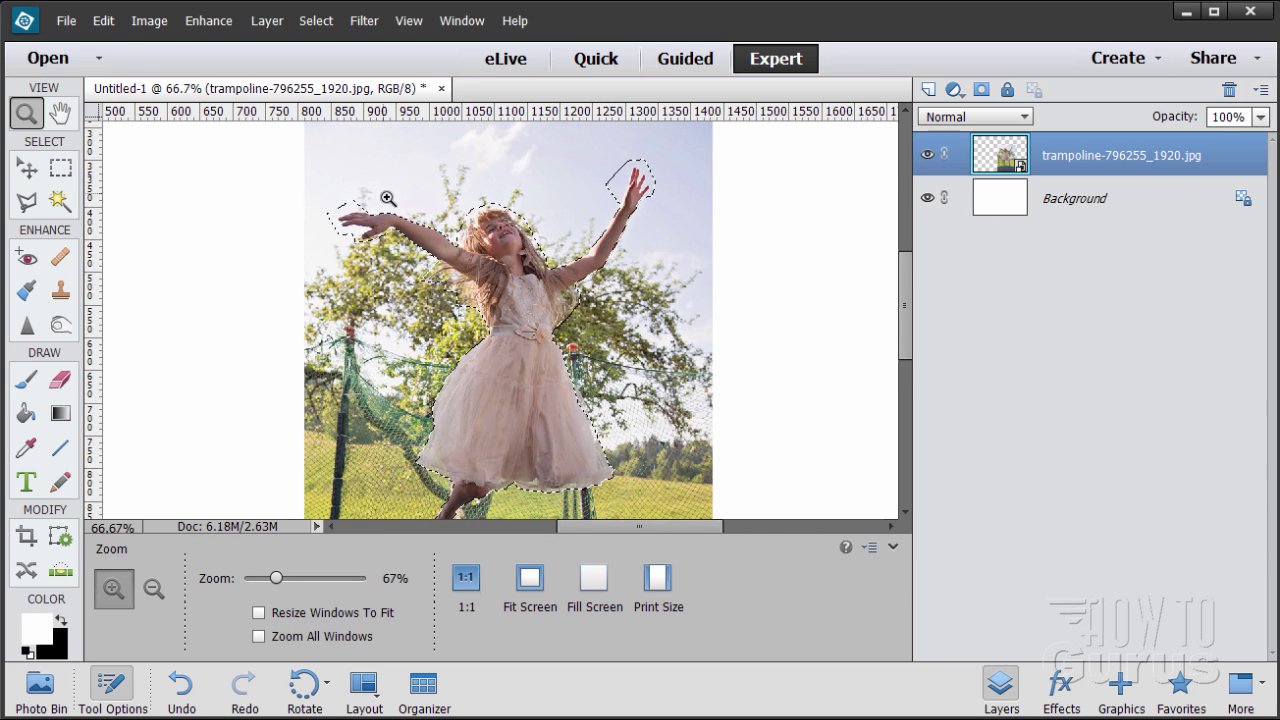
left_click(390, 215)
left_click(408, 295)
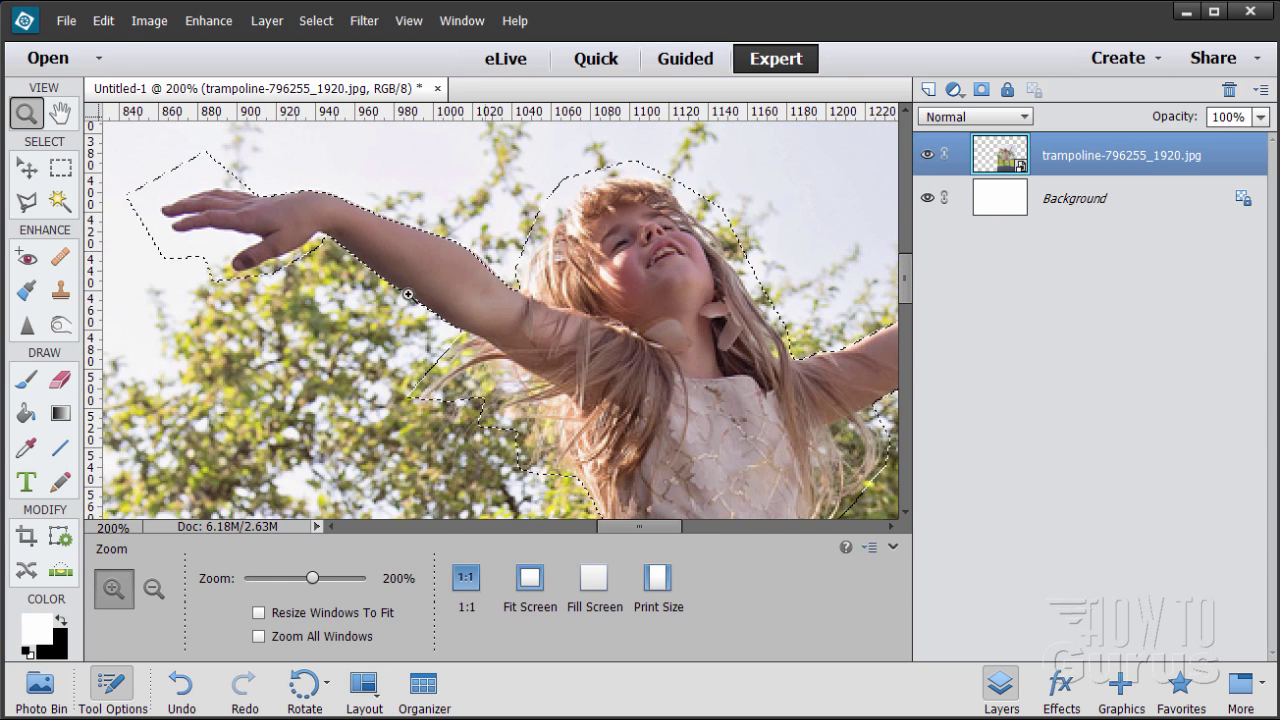
left_click(340, 262)
left_click_drag(325, 347, 646, 451)
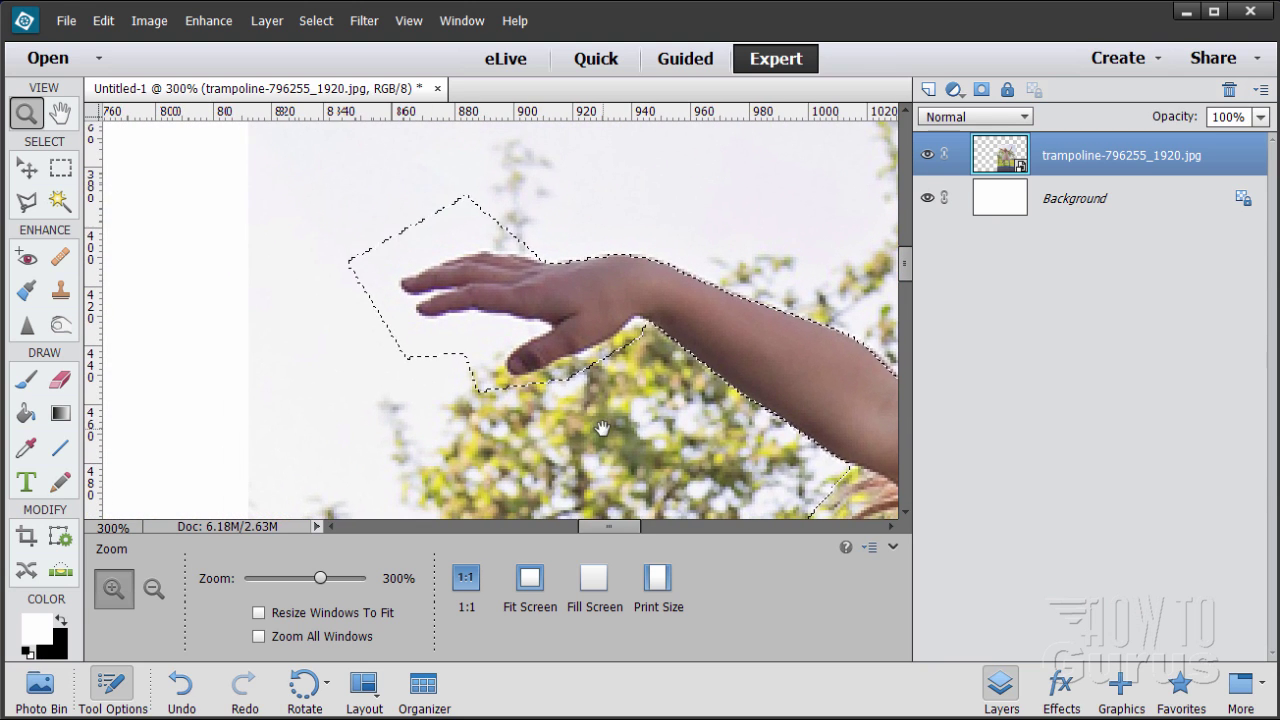
left_click(27, 170)
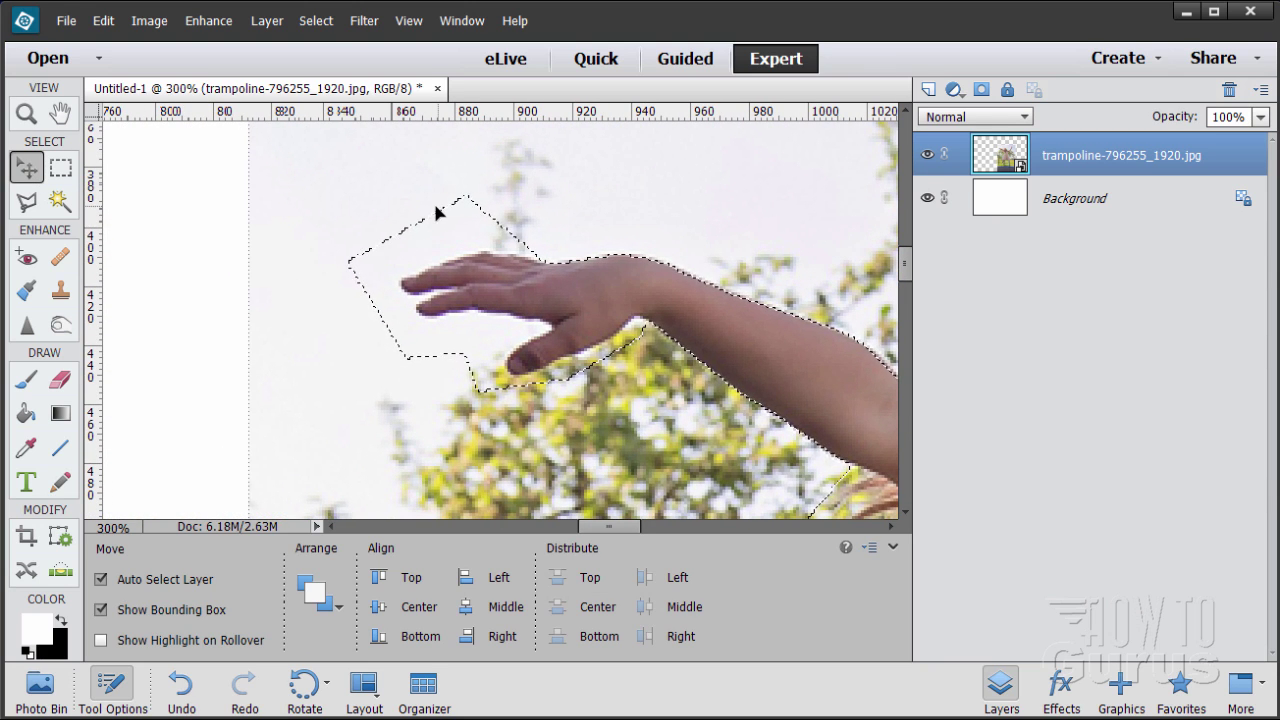
left_click(316, 20)
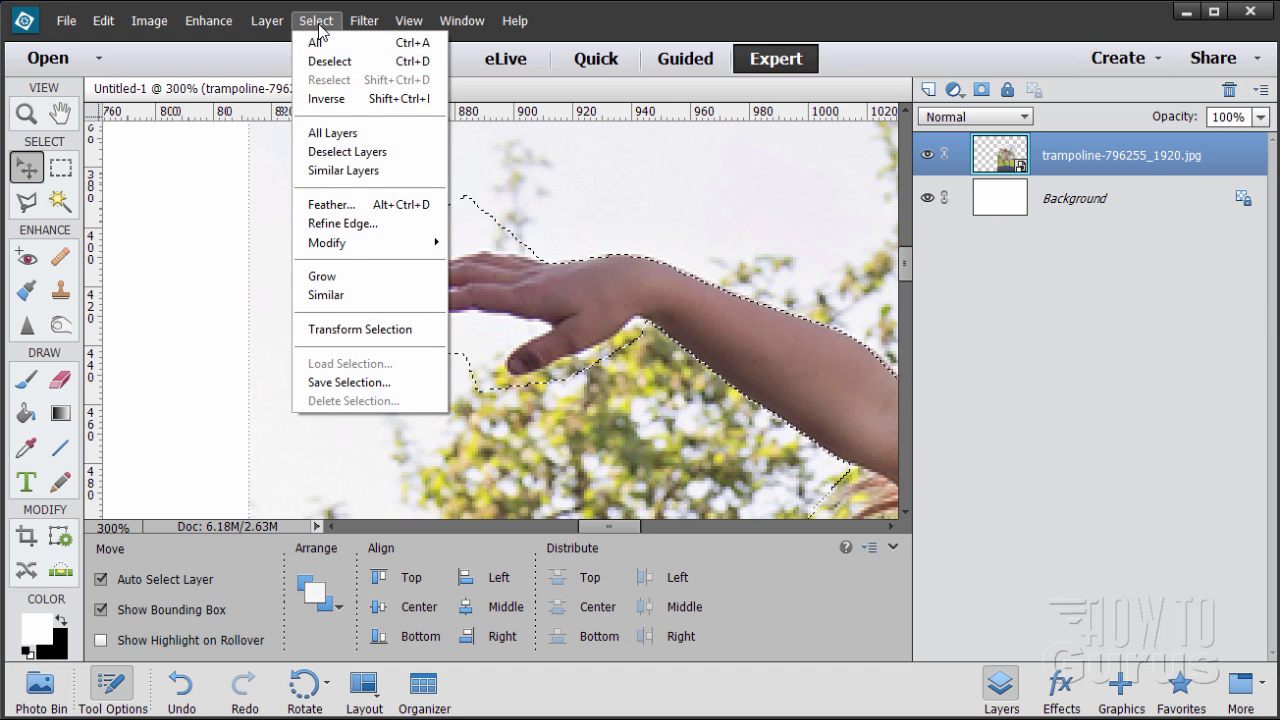
left_click(362, 223)
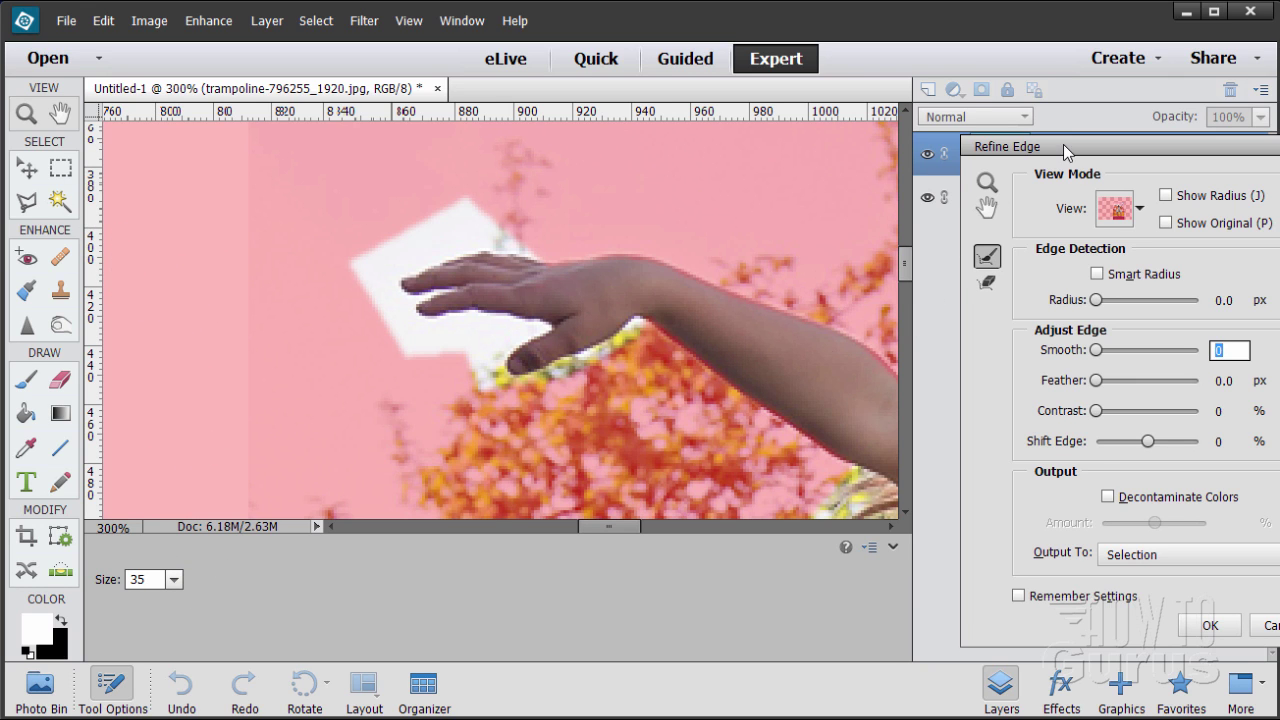
left_click_drag(1063, 149, 987, 154)
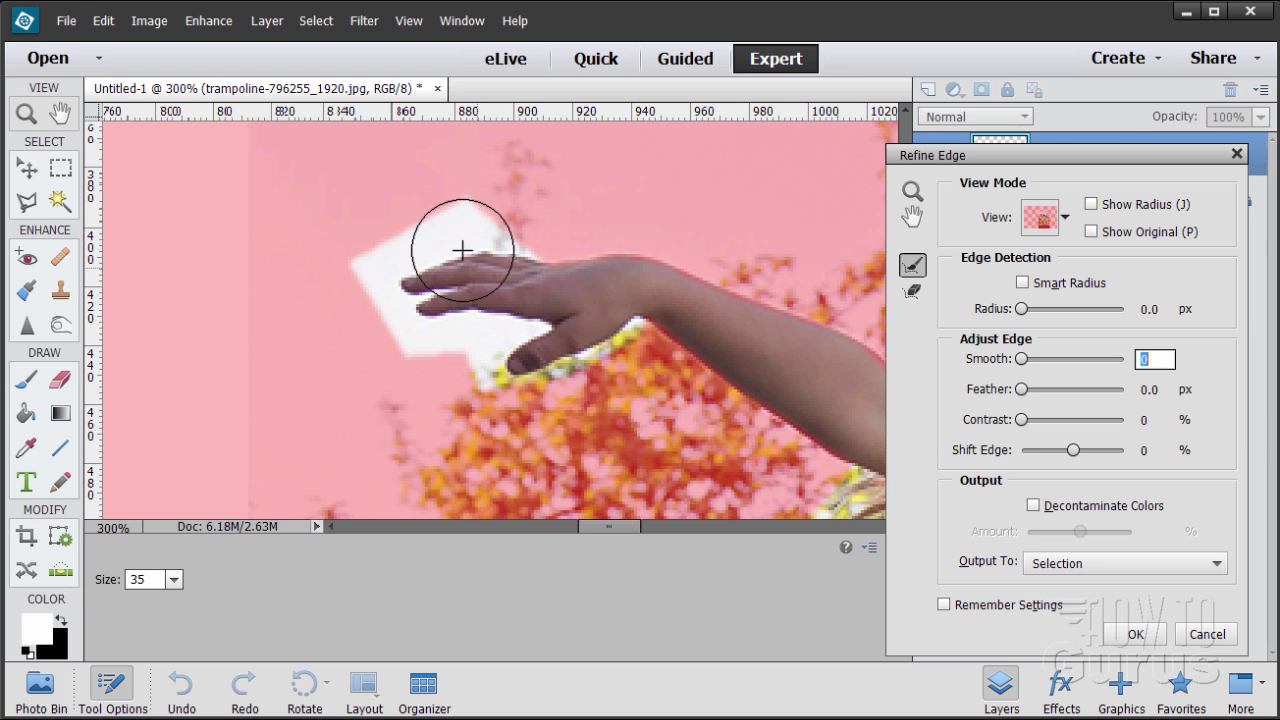
Set the Refine Radius brush size to 25 and paint over the loosely selected background around the hand and fingers.
left_click(153, 579)
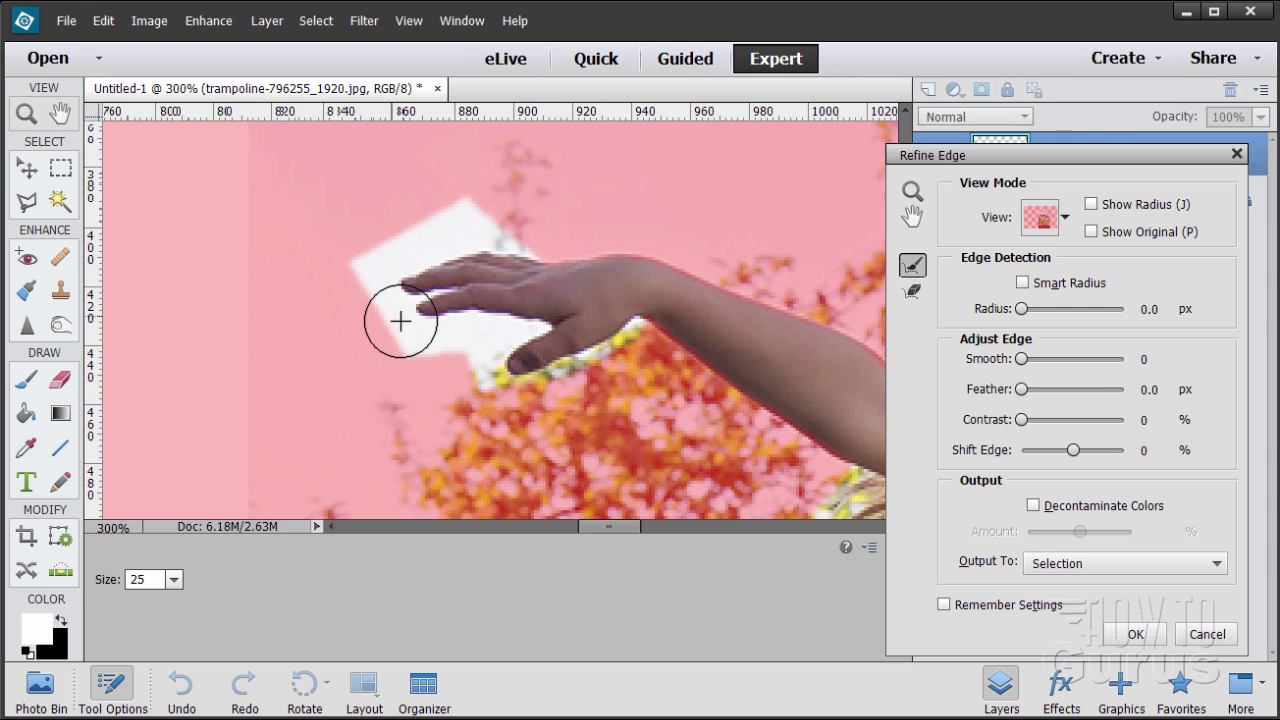
mouse_move(492, 241)
left_mouse_down()
mouse_move(434, 243)
mouse_move(395, 269)
mouse_move(387, 295)
mouse_move(414, 336)
mouse_move(527, 331)
mouse_move(482, 364)
mouse_move(487, 384)
mouse_move(511, 392)
mouse_move(632, 345)
mouse_move(679, 413)
left_mouse_up()
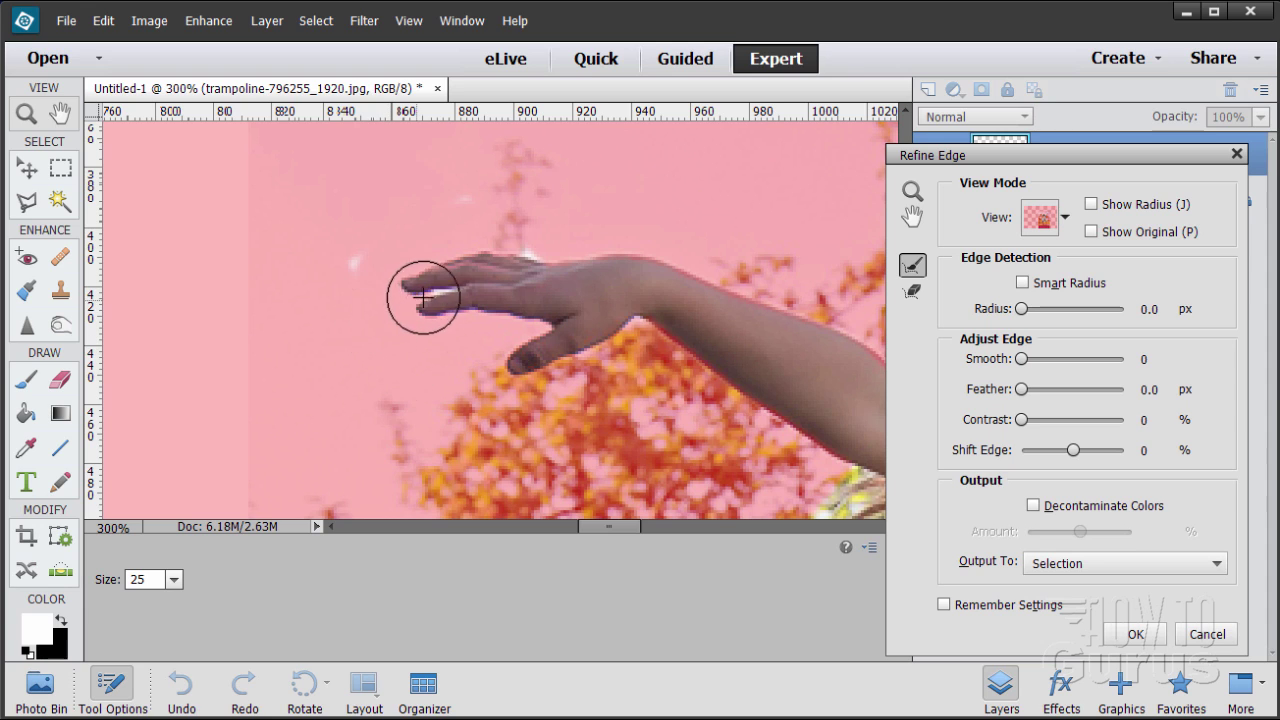
mouse_move(371, 287)
left_mouse_down()
mouse_move(406, 226)
mouse_move(466, 177)
mouse_move(495, 198)
left_mouse_up()
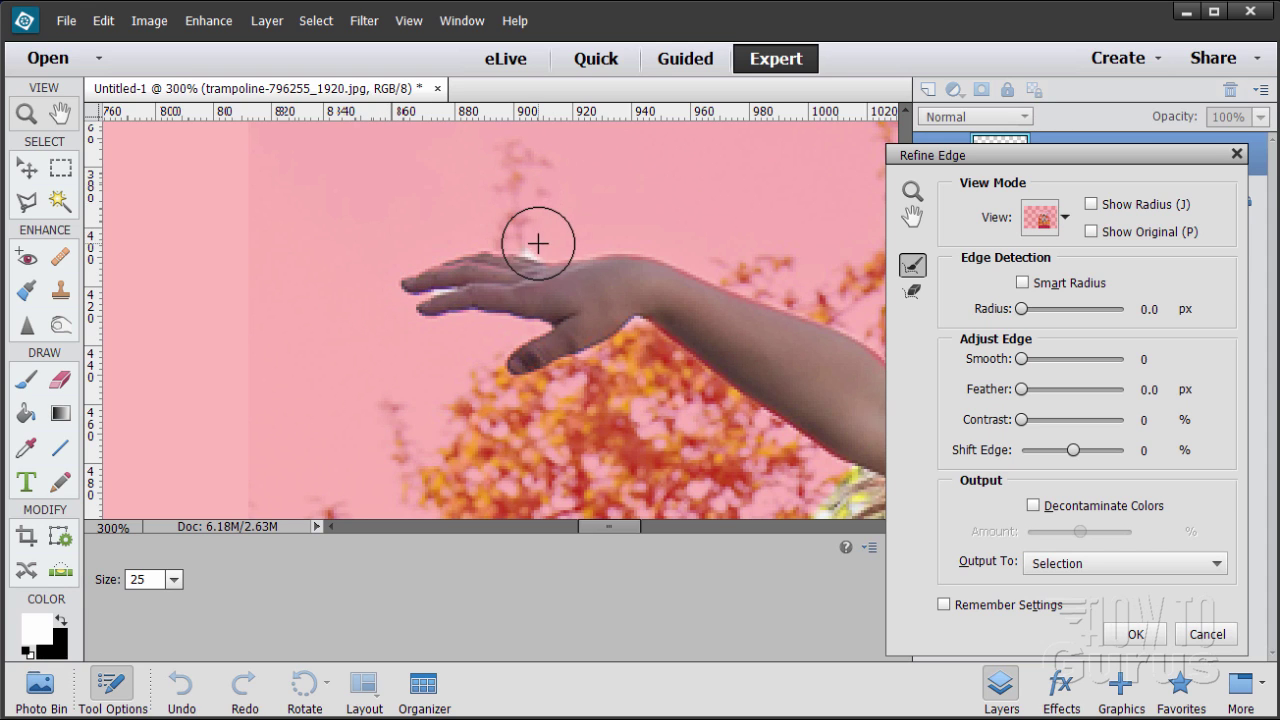
left_click_drag(537, 243, 575, 222)
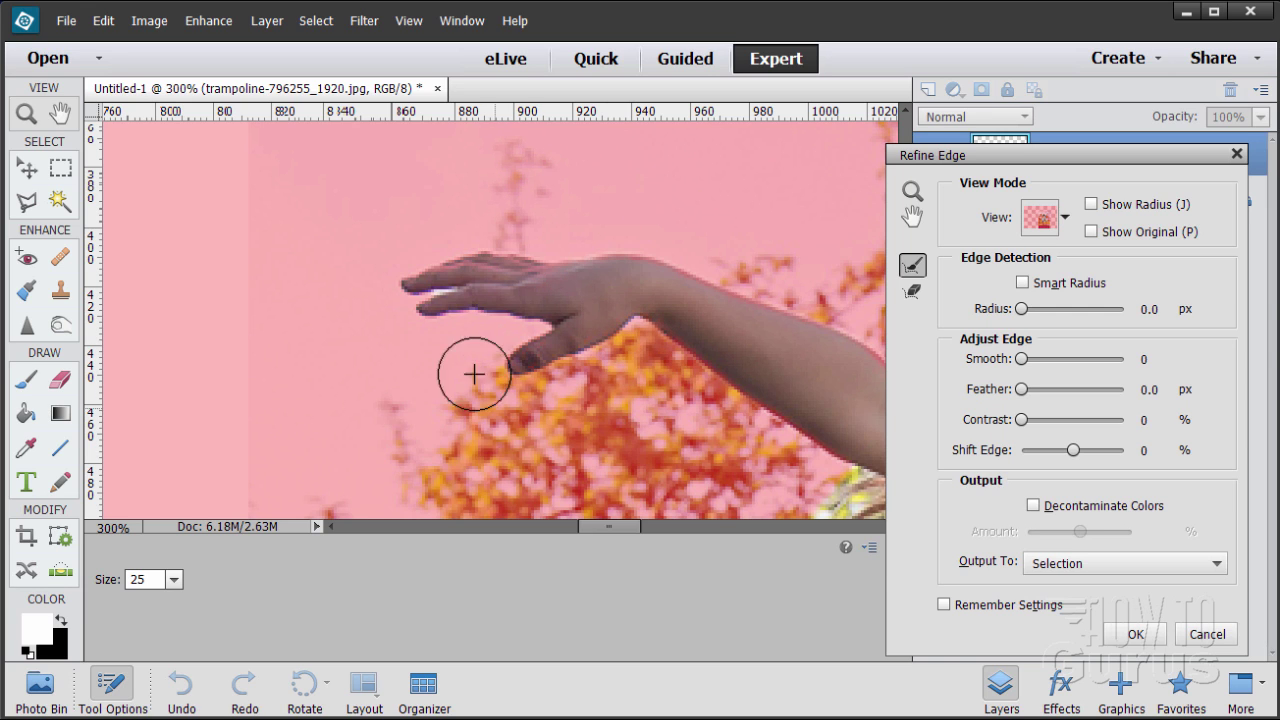
Paint with the Refine Radius brush over the background below the thumb, along the forearm's underside and through the flyaway hair beneath it.
mouse_move(471, 371)
left_mouse_down()
mouse_move(455, 280)
mouse_move(502, 265)
mouse_move(455, 270)
mouse_move(587, 259)
mouse_move(646, 274)
left_mouse_up()
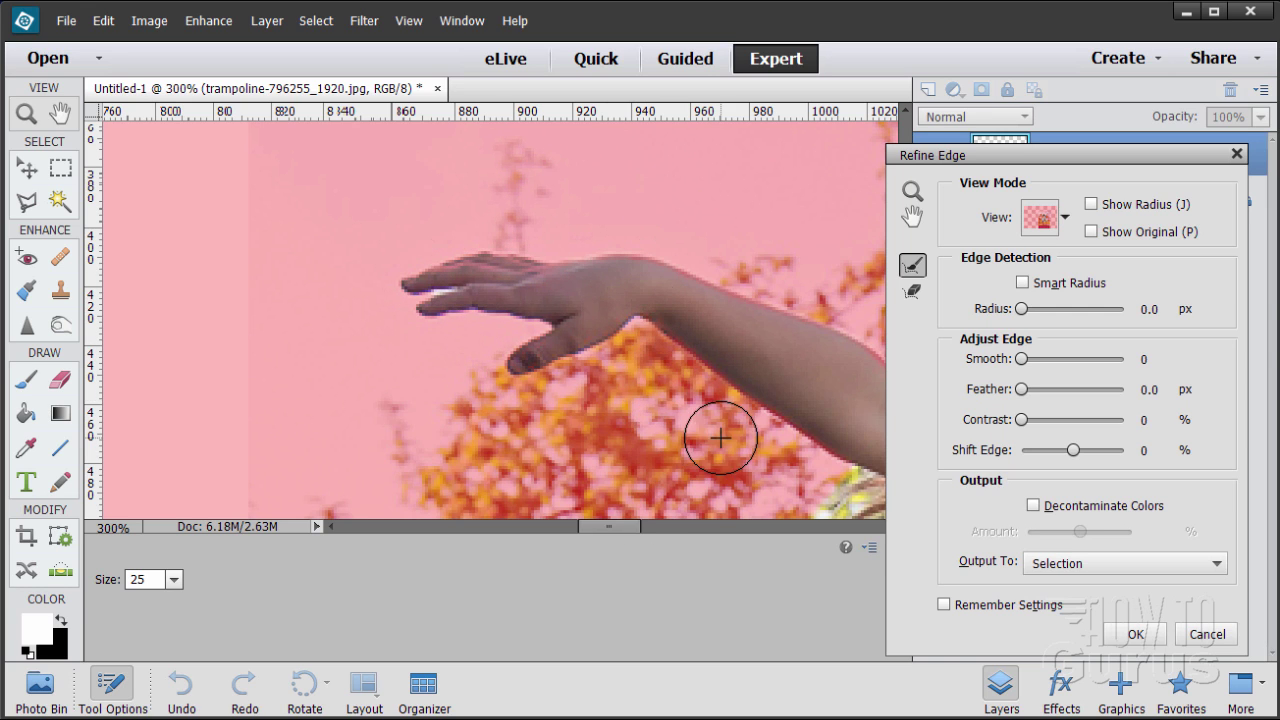
left_click_drag(745, 461, 529, 287)
left_click_drag(661, 443, 497, 347)
mouse_move(471, 257)
left_mouse_down()
mouse_move(435, 289)
mouse_move(414, 320)
left_mouse_up()
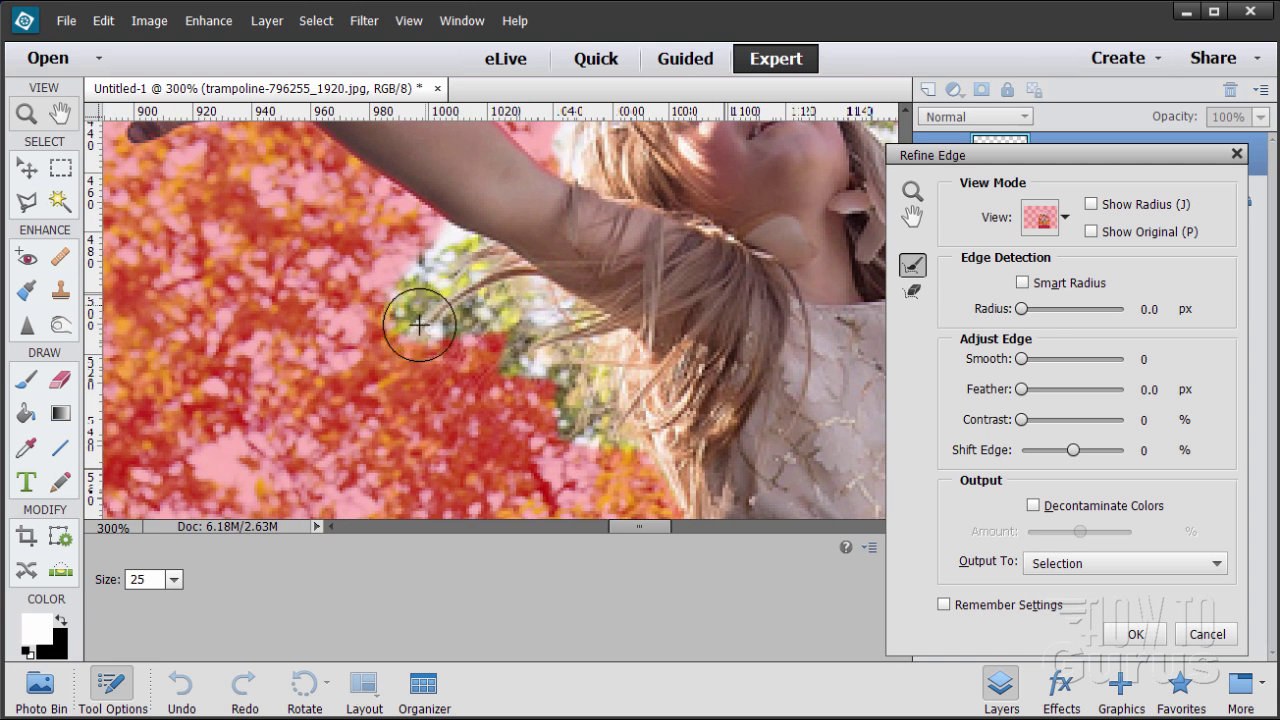
mouse_move(529, 297)
left_mouse_down()
mouse_move(505, 354)
mouse_move(606, 351)
mouse_move(563, 381)
mouse_move(565, 408)
mouse_move(608, 402)
mouse_move(584, 442)
mouse_move(623, 451)
left_mouse_up()
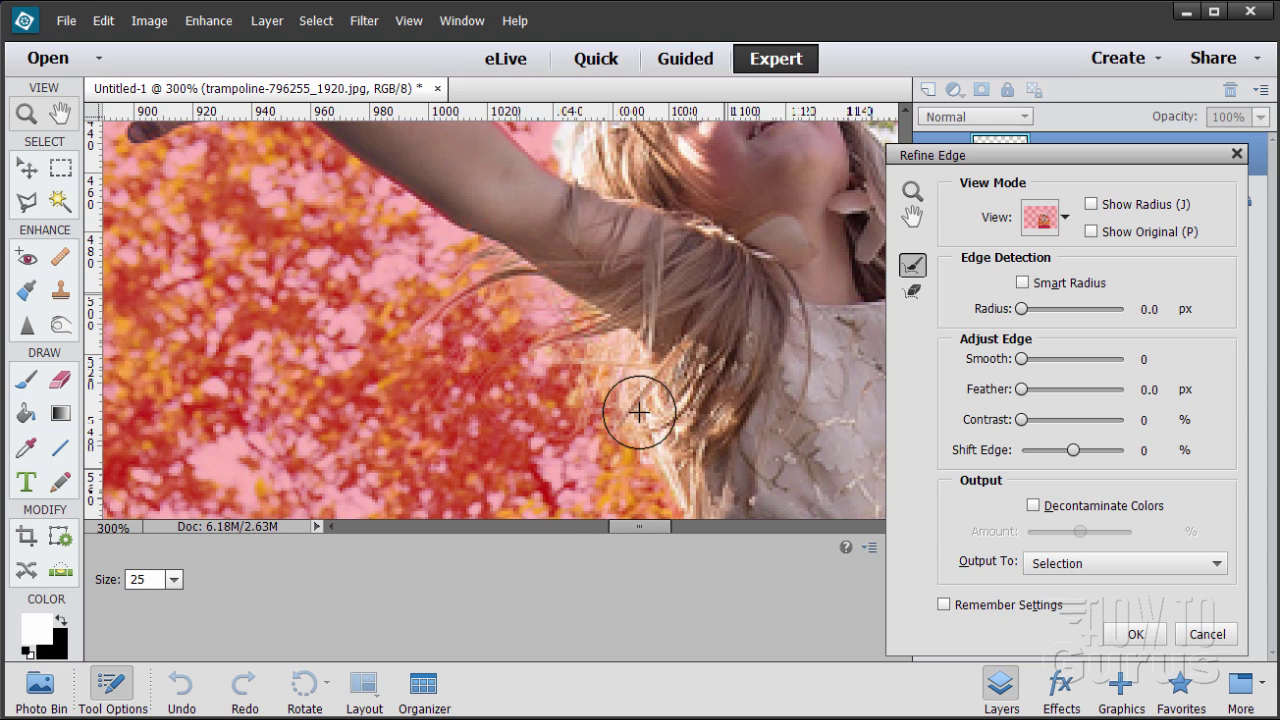
left_click_drag(622, 447, 551, 337)
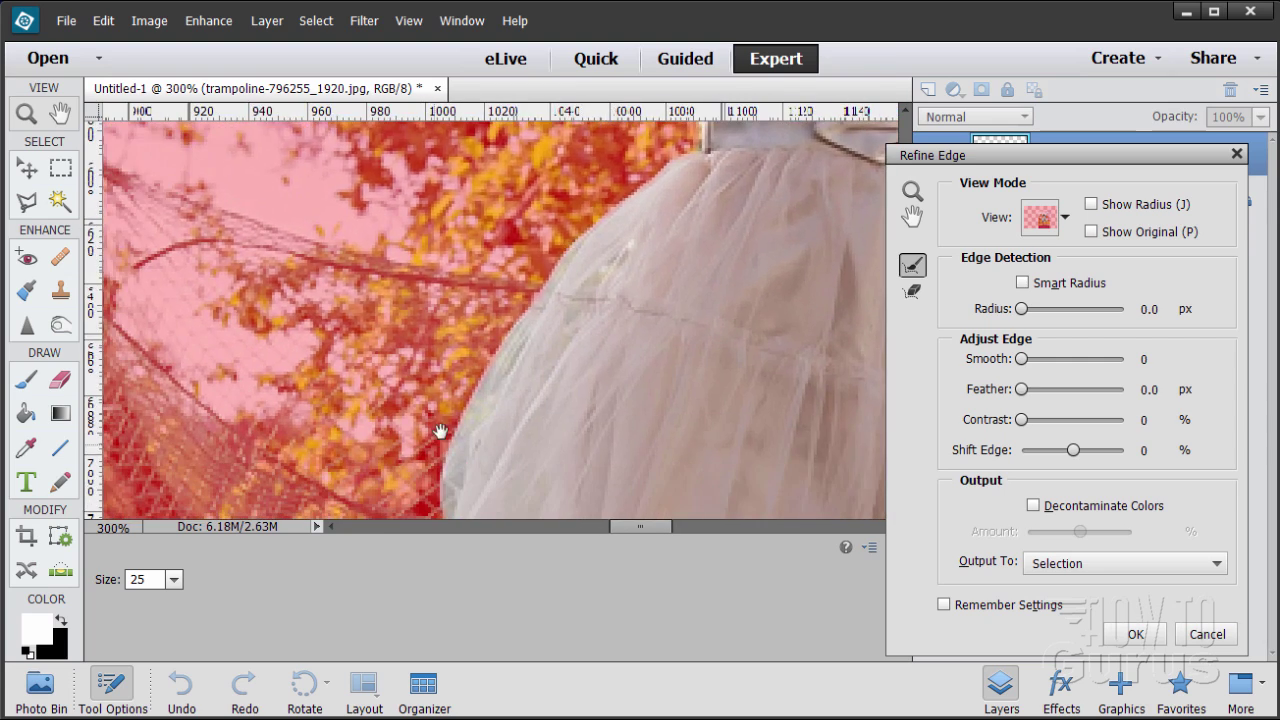
Refine the loosely selected background around the flyaway hair beneath the raised arm, beside the bodice.
mouse_move(440, 429)
left_mouse_down()
mouse_move(490, 453)
mouse_move(451, 303)
mouse_move(398, 285)
mouse_move(402, 366)
mouse_move(442, 396)
mouse_move(493, 375)
mouse_move(508, 343)
left_mouse_up()
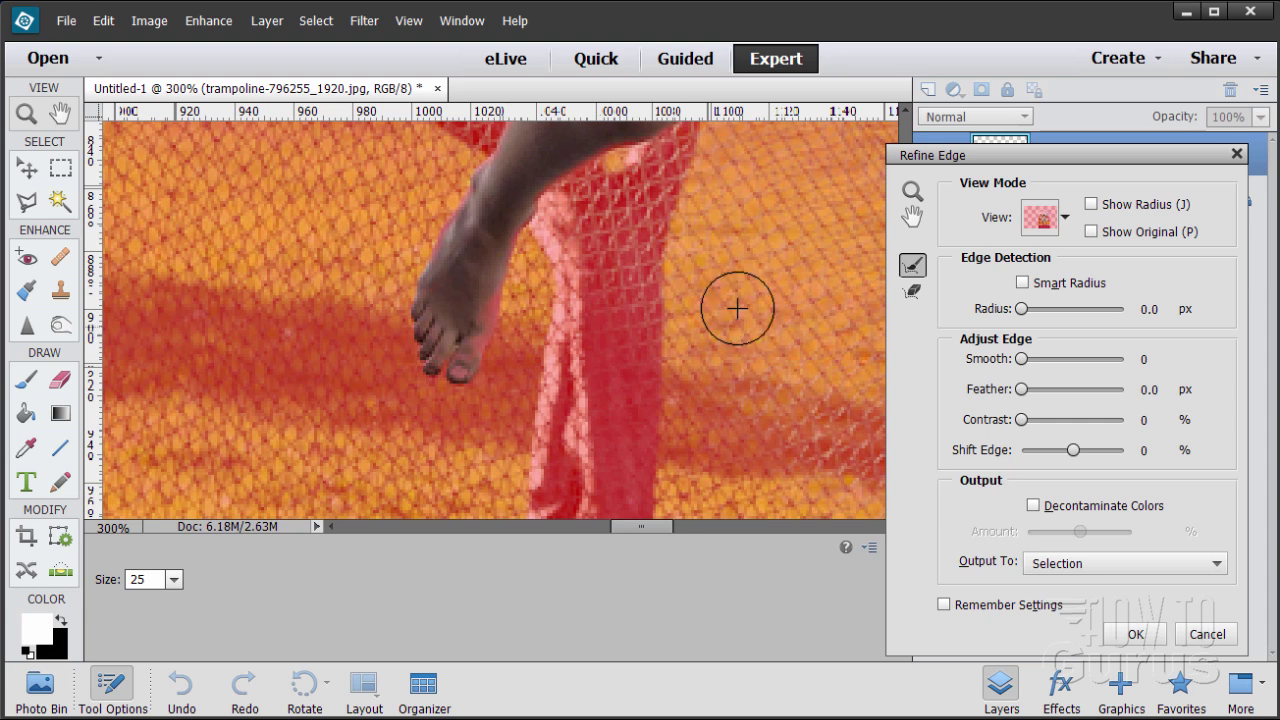
mouse_move(712, 283)
left_mouse_down()
mouse_move(551, 263)
mouse_move(549, 377)
mouse_move(503, 457)
mouse_move(575, 344)
mouse_move(509, 232)
mouse_move(571, 280)
mouse_move(566, 323)
mouse_move(590, 277)
left_mouse_up()
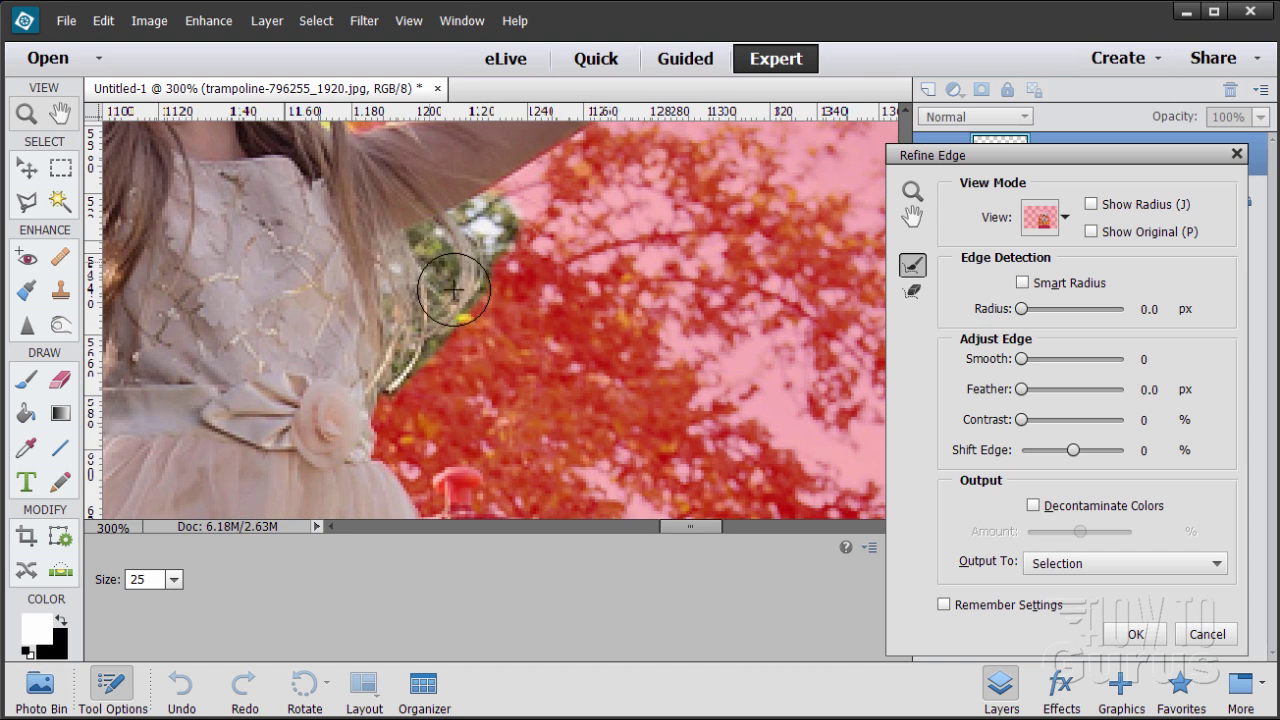
left_click_drag(400, 380, 480, 260)
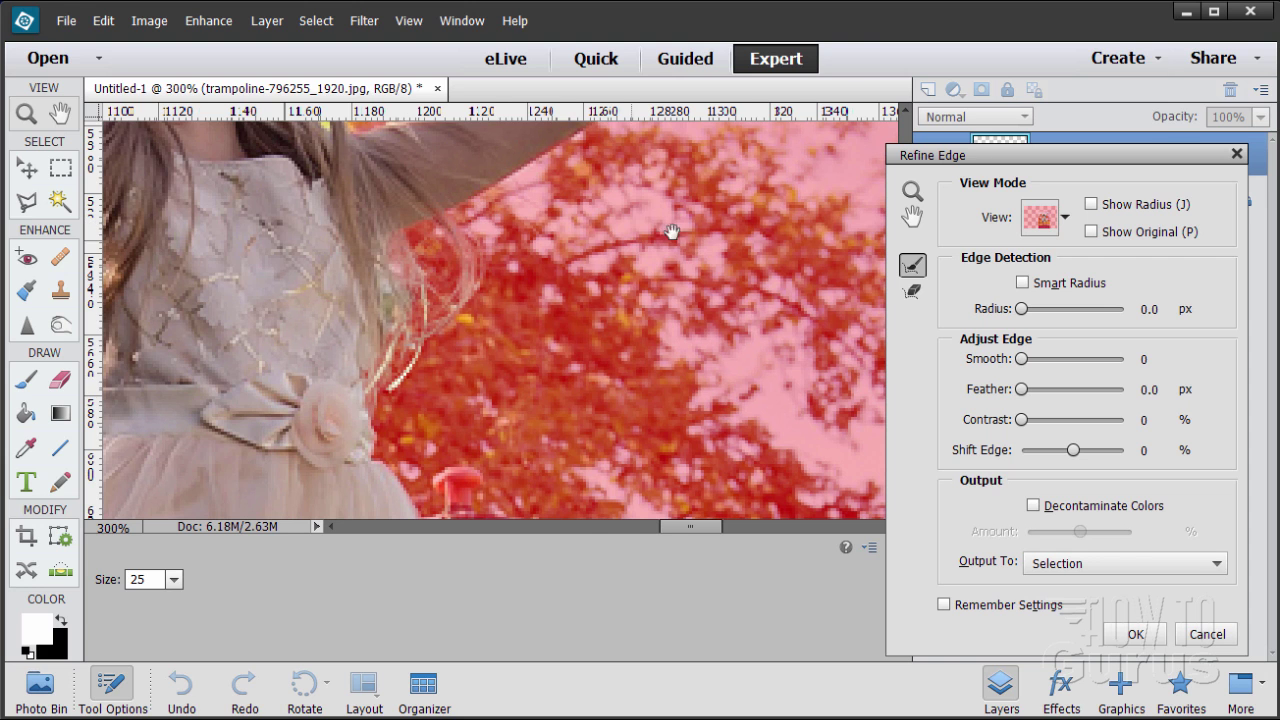
Paint over the loosely selected background around and between the fingers of the raised hand.
left_click_drag(699, 217, 667, 421)
left_click_drag(651, 294, 691, 377)
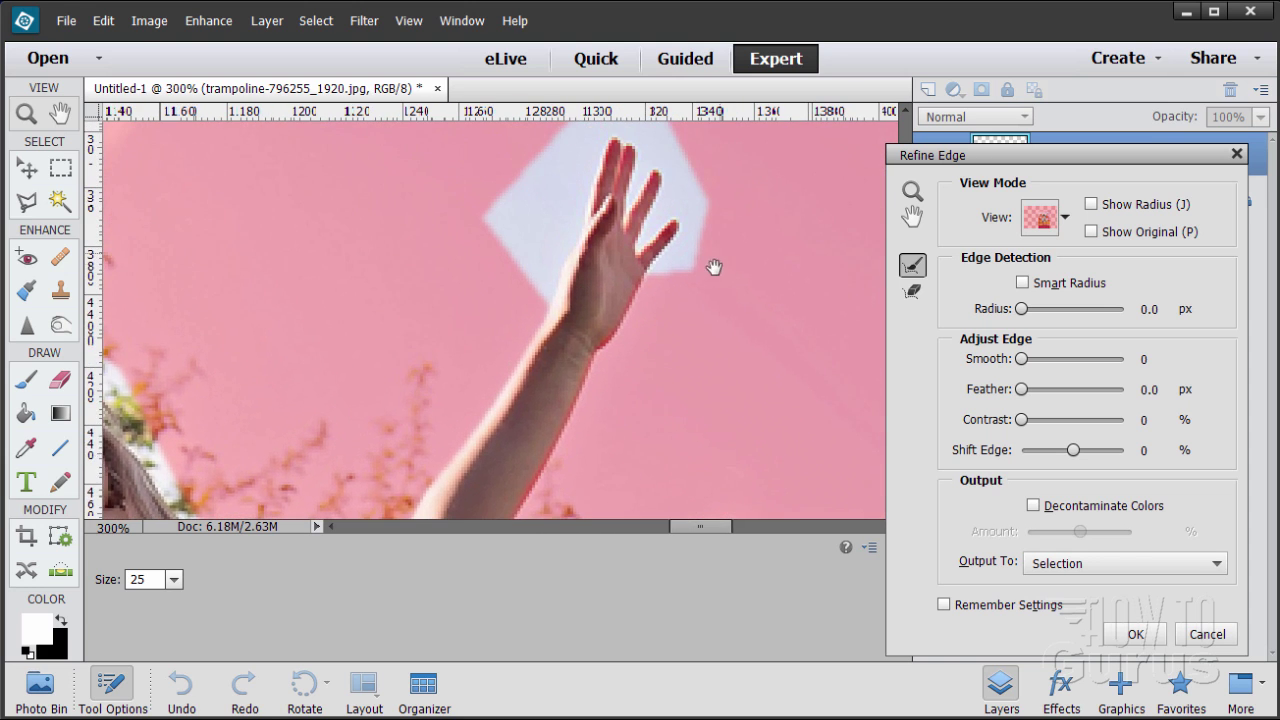
mouse_move(676, 302)
left_mouse_down()
mouse_move(690, 240)
mouse_move(658, 243)
mouse_move(638, 266)
mouse_move(664, 218)
mouse_move(660, 176)
mouse_move(623, 215)
mouse_move(627, 171)
mouse_move(595, 167)
mouse_move(510, 320)
mouse_move(478, 237)
mouse_move(496, 234)
mouse_move(512, 172)
left_mouse_up()
left_click_drag(577, 206, 625, 214)
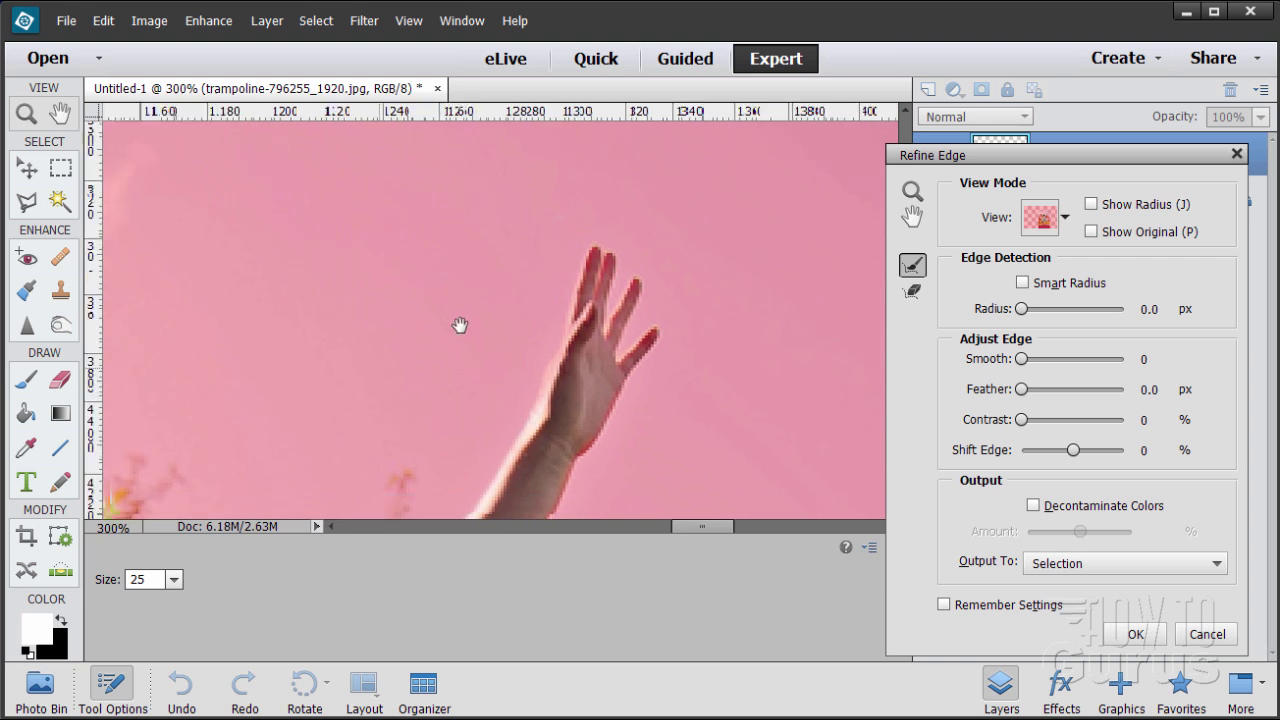
Refine the edge of the hair all around the girl's head, from the raised arm's shoulder over the crown to the far side.
mouse_move(284, 350)
left_mouse_down()
mouse_move(507, 313)
mouse_move(587, 188)
left_mouse_up()
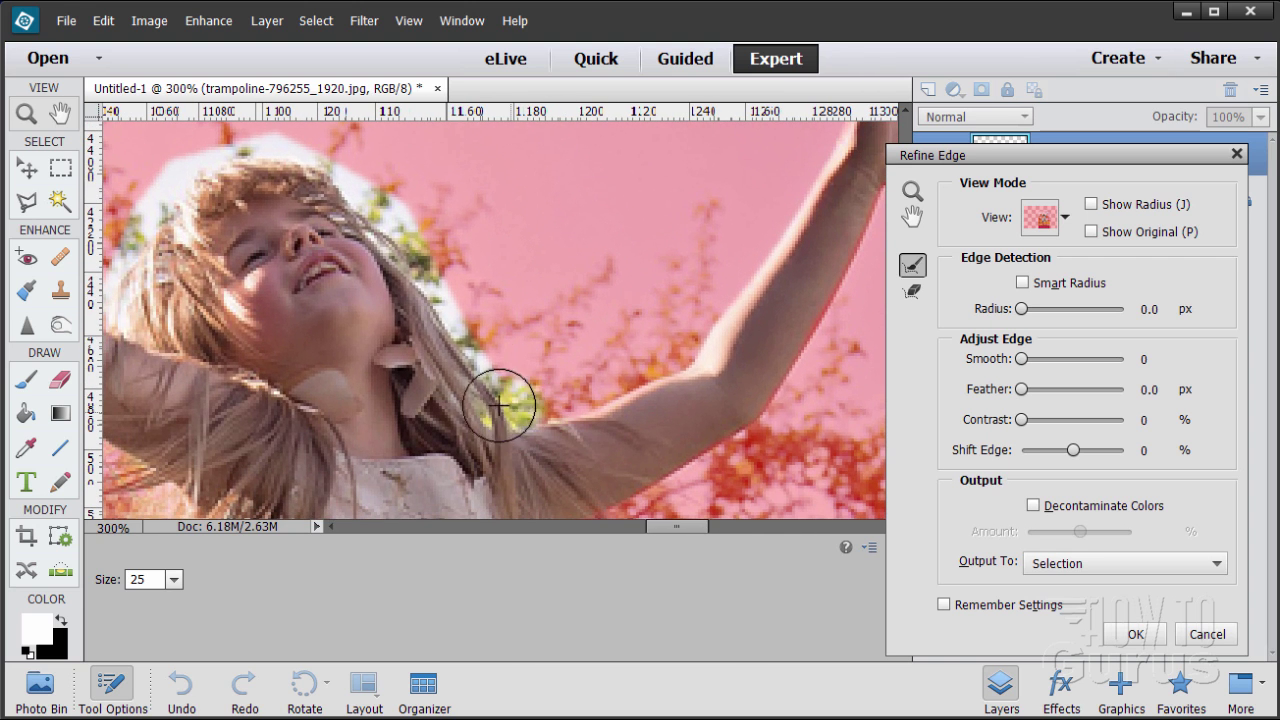
mouse_move(459, 349)
left_mouse_down()
mouse_move(409, 239)
mouse_move(340, 159)
mouse_move(307, 147)
mouse_move(255, 145)
mouse_move(185, 176)
mouse_move(132, 300)
left_mouse_up()
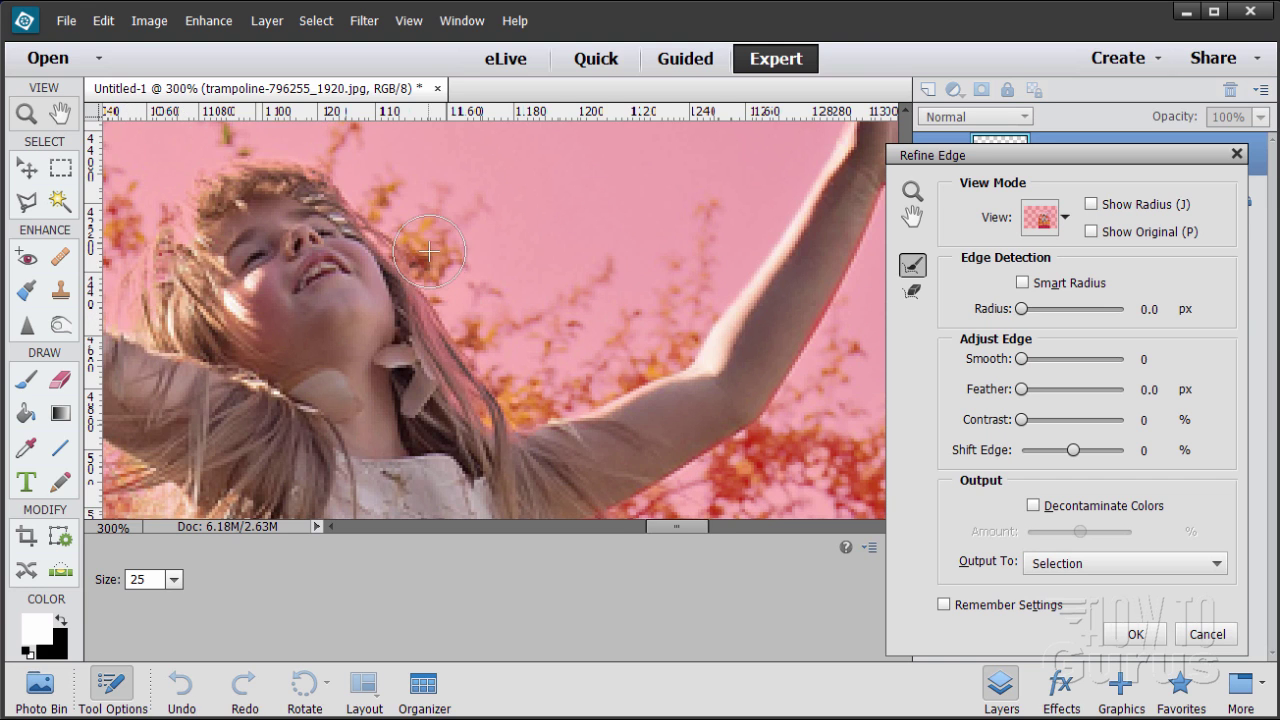
mouse_move(489, 222)
left_mouse_down()
mouse_move(609, 232)
mouse_move(548, 218)
left_mouse_up()
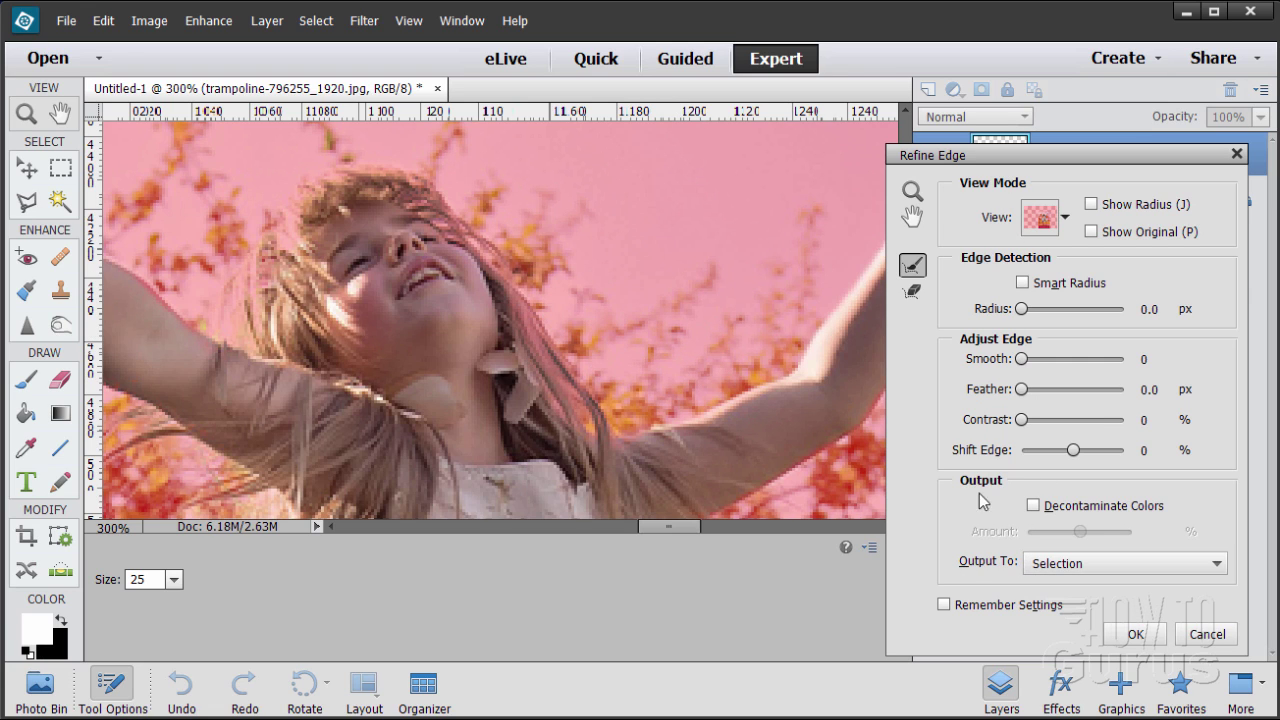
Output the refined selection as a New Layer with Layer Mask and apply the refinement.
left_click(1076, 566)
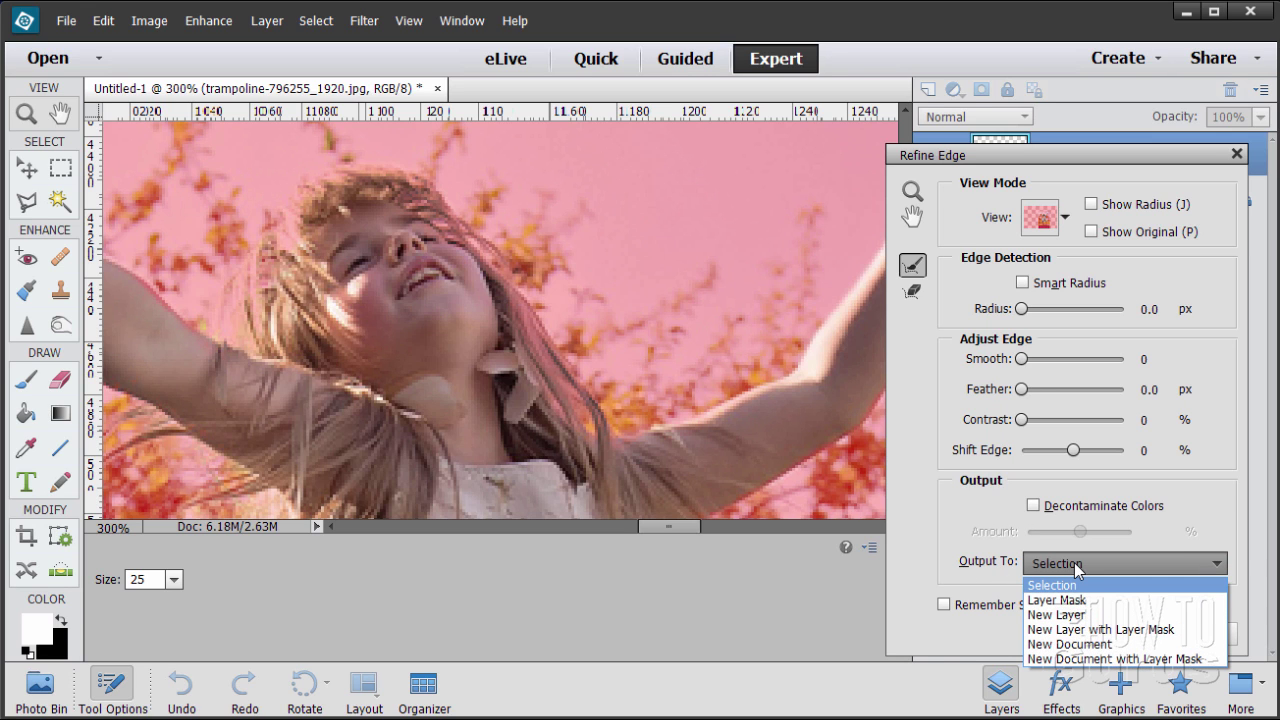
left_click(1116, 630)
left_click(1136, 635)
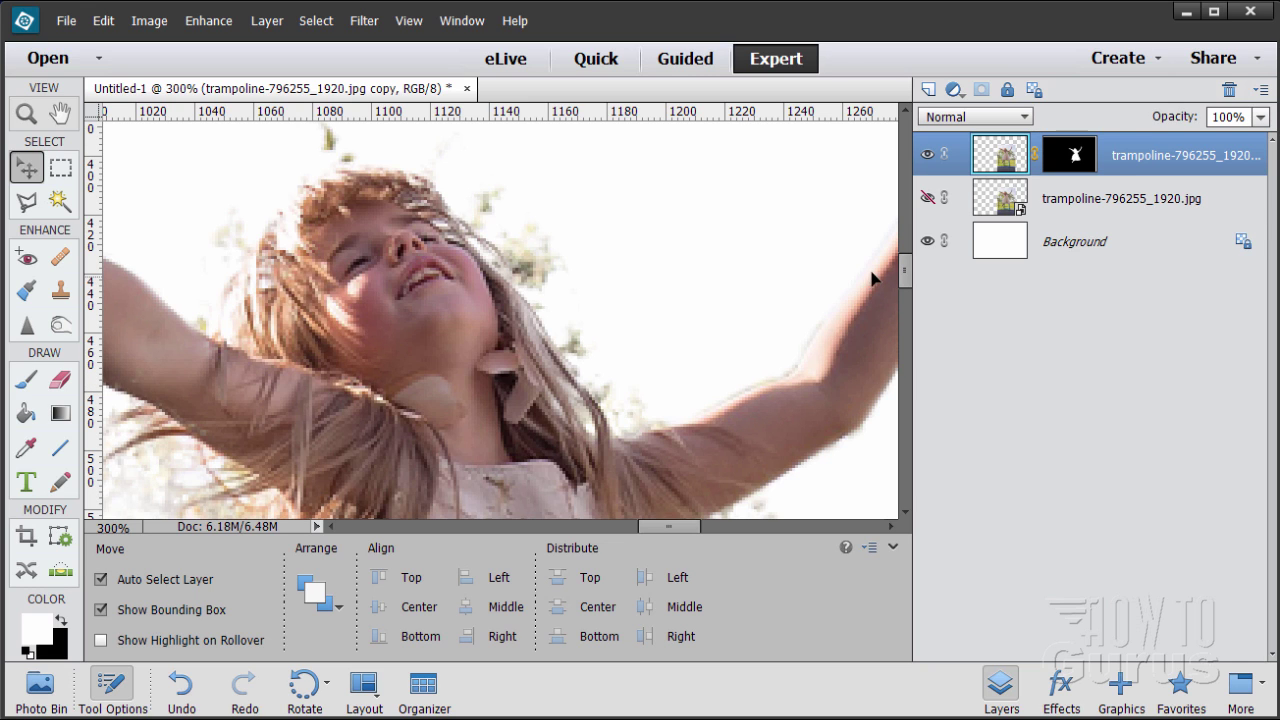
Check the cut-out around the outstretched hand for leftover background, briefly hiding the white Background layer.
left_click_drag(664, 530, 613, 526)
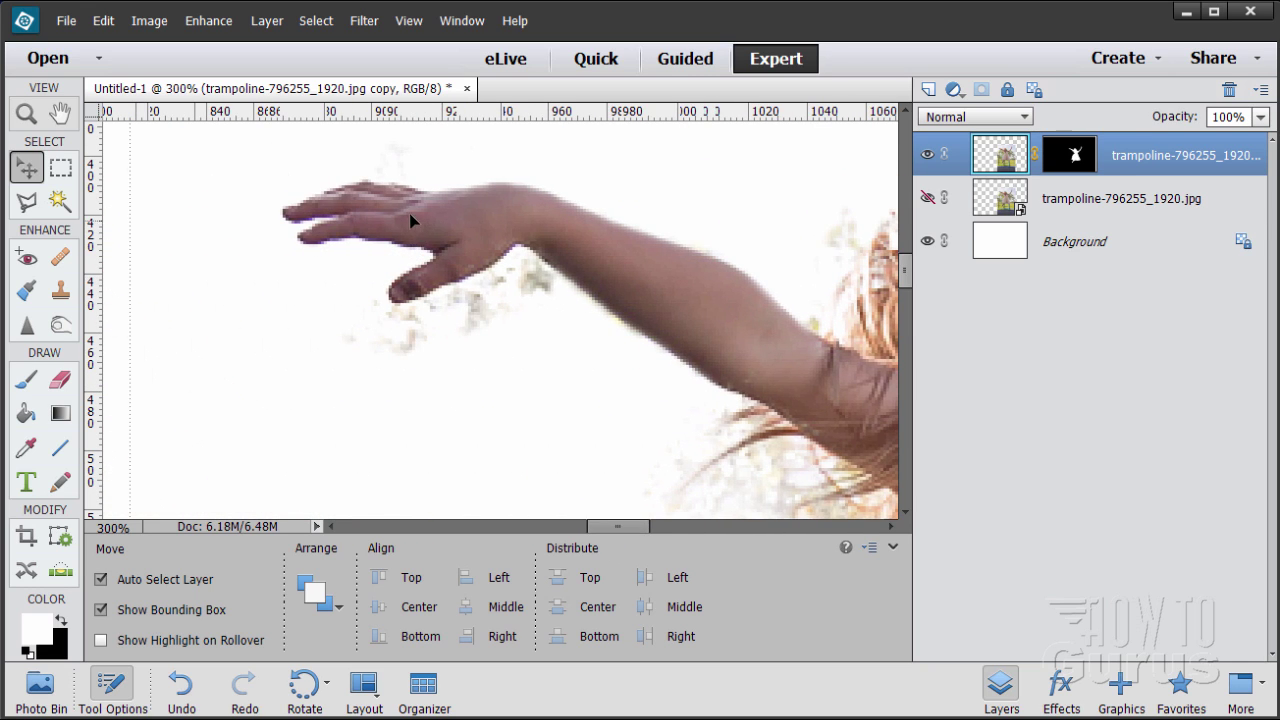
left_click(929, 243)
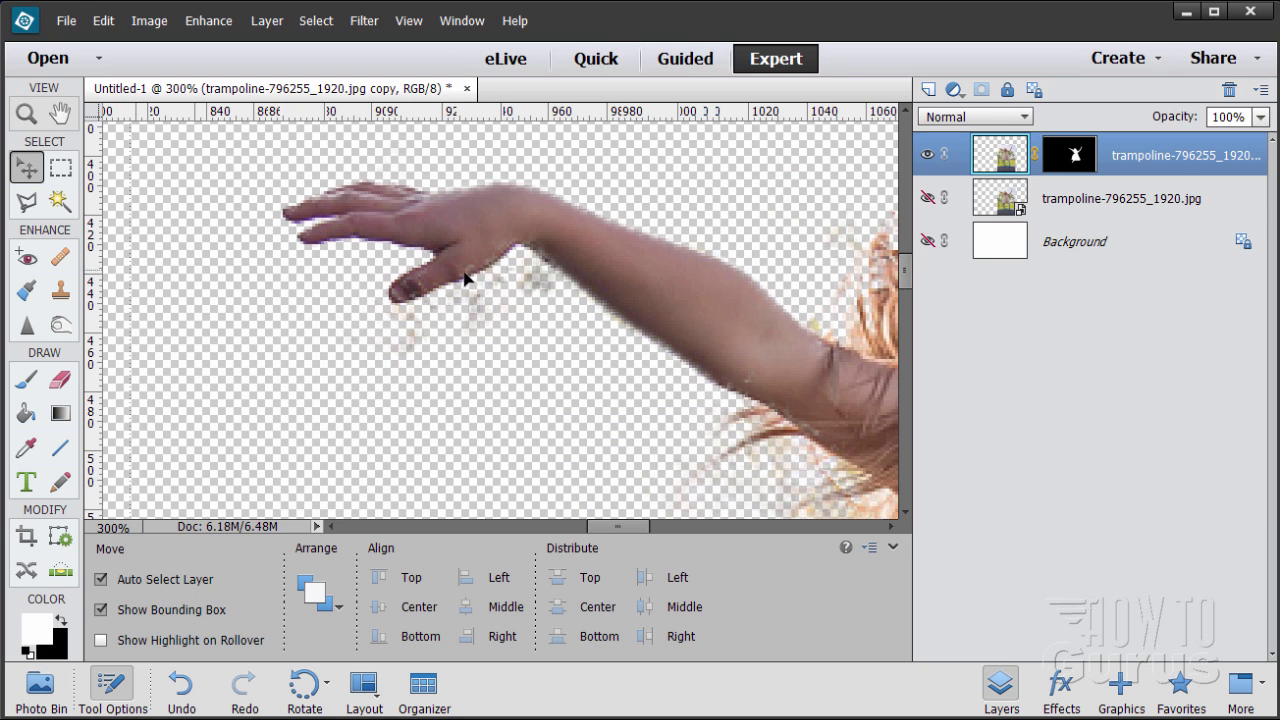
left_click(927, 243)
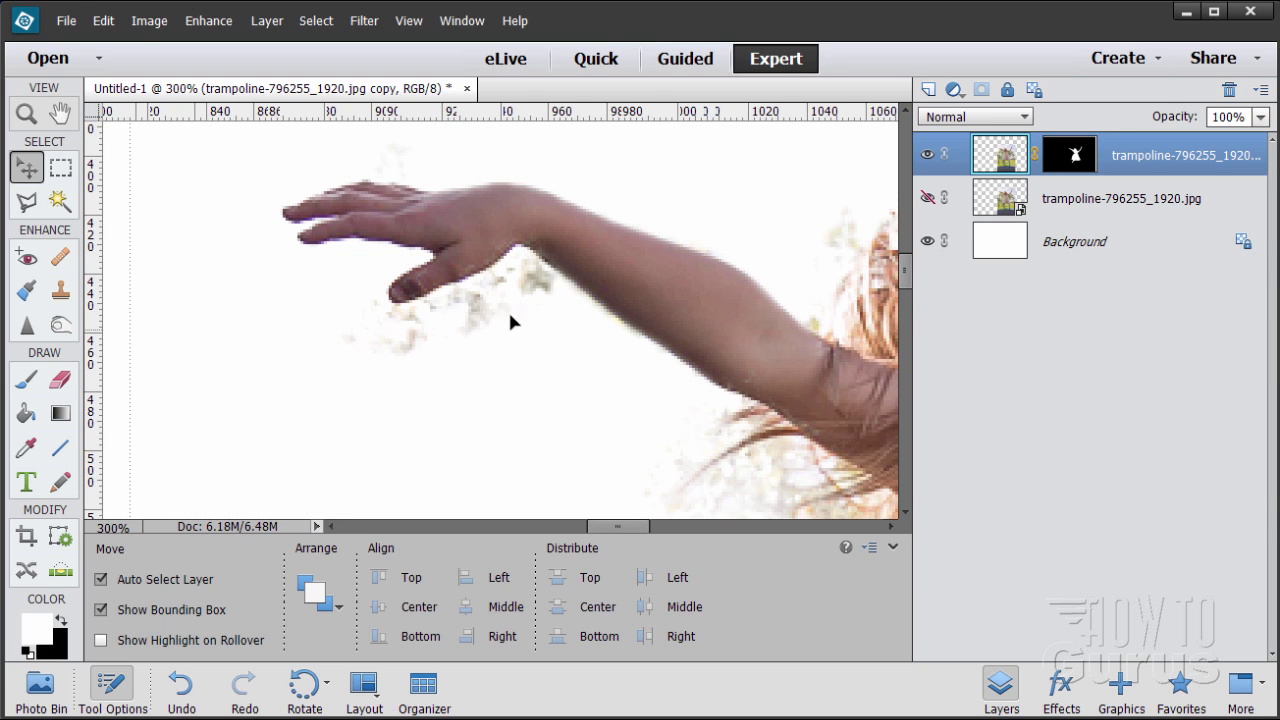
Paint black on the girl's layer mask with an 11 px brush to hide the leftover background beneath the outstretched hand and forearm.
left_click(1072, 166)
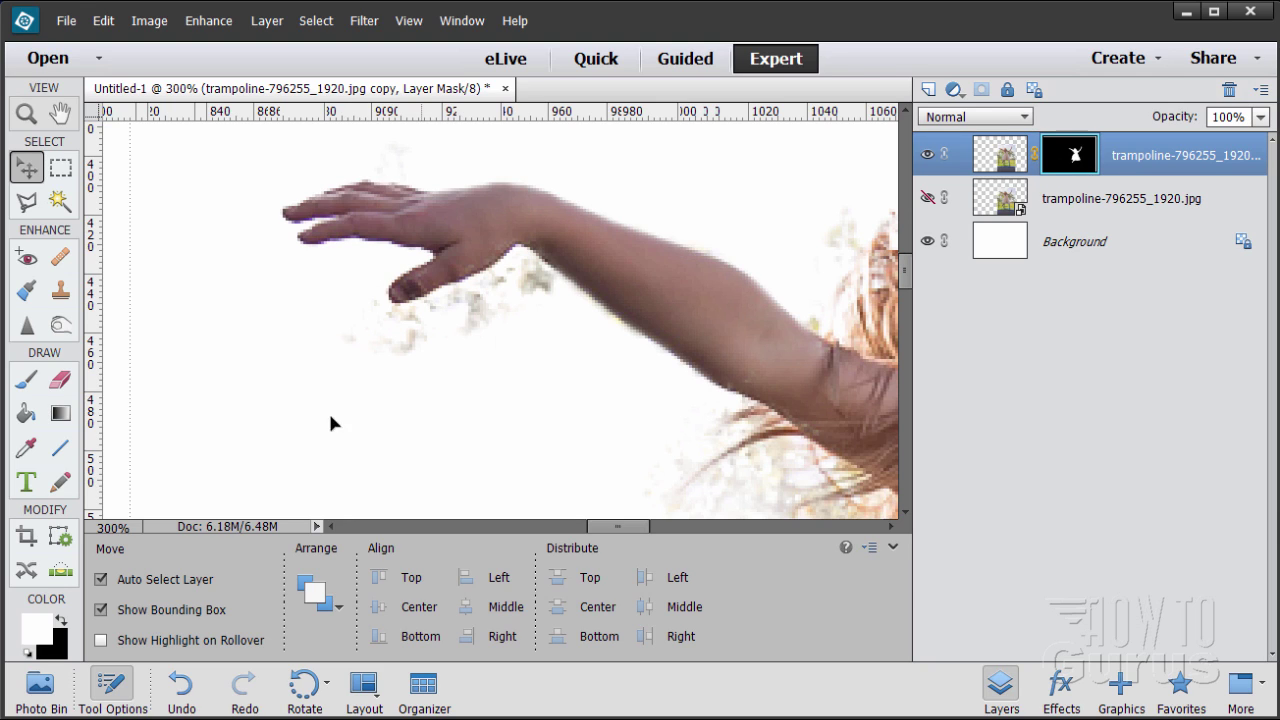
left_click(62, 623)
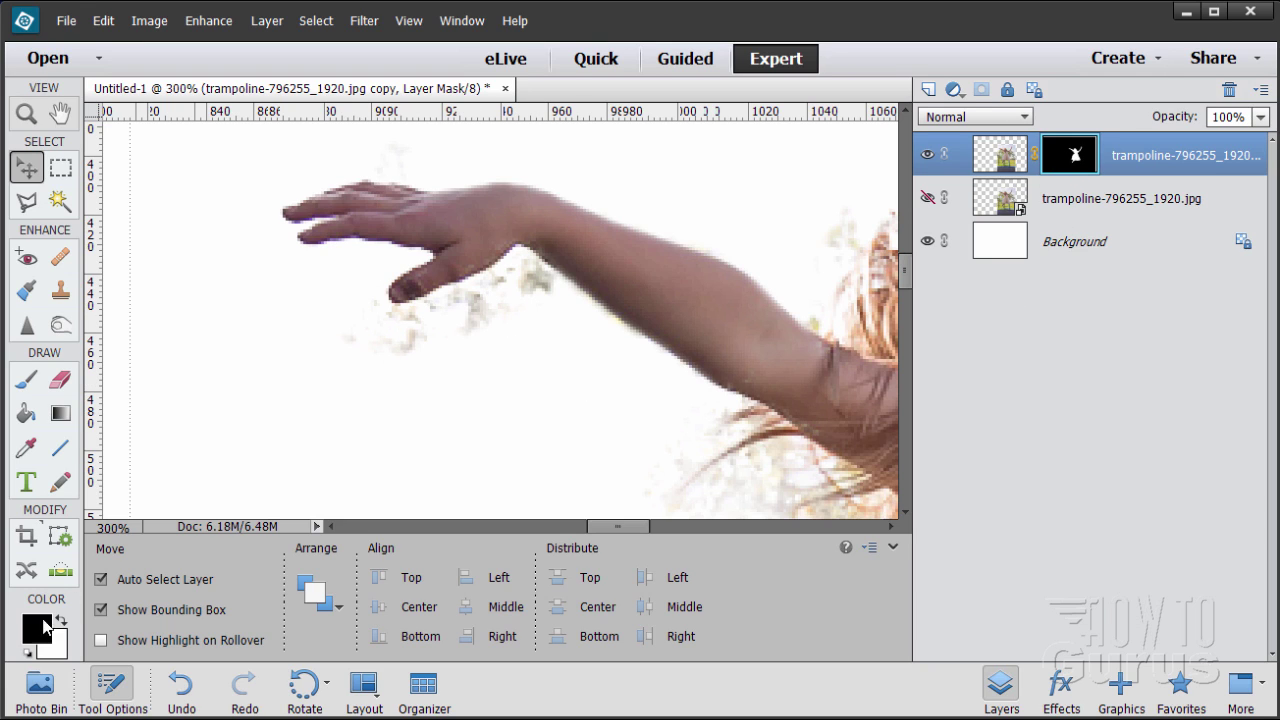
left_click(27, 380)
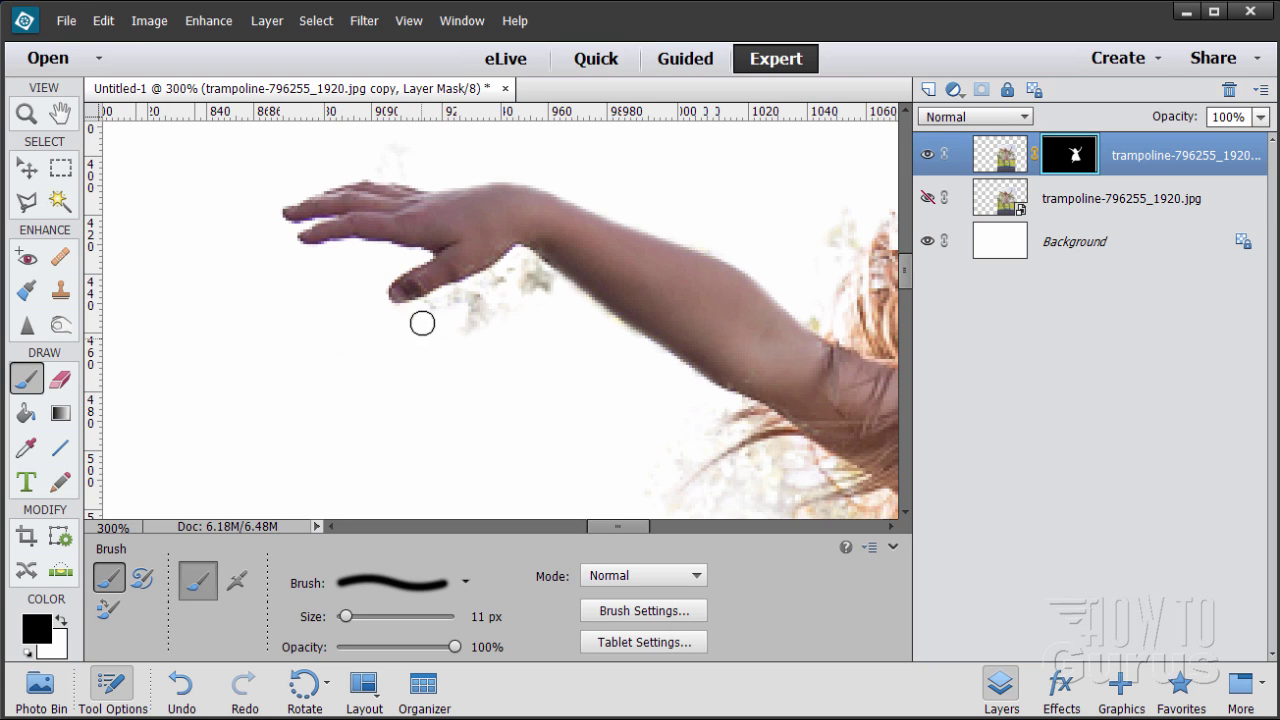
mouse_move(427, 317)
left_mouse_down()
mouse_move(476, 292)
mouse_move(461, 330)
mouse_move(488, 321)
mouse_move(498, 290)
left_mouse_up()
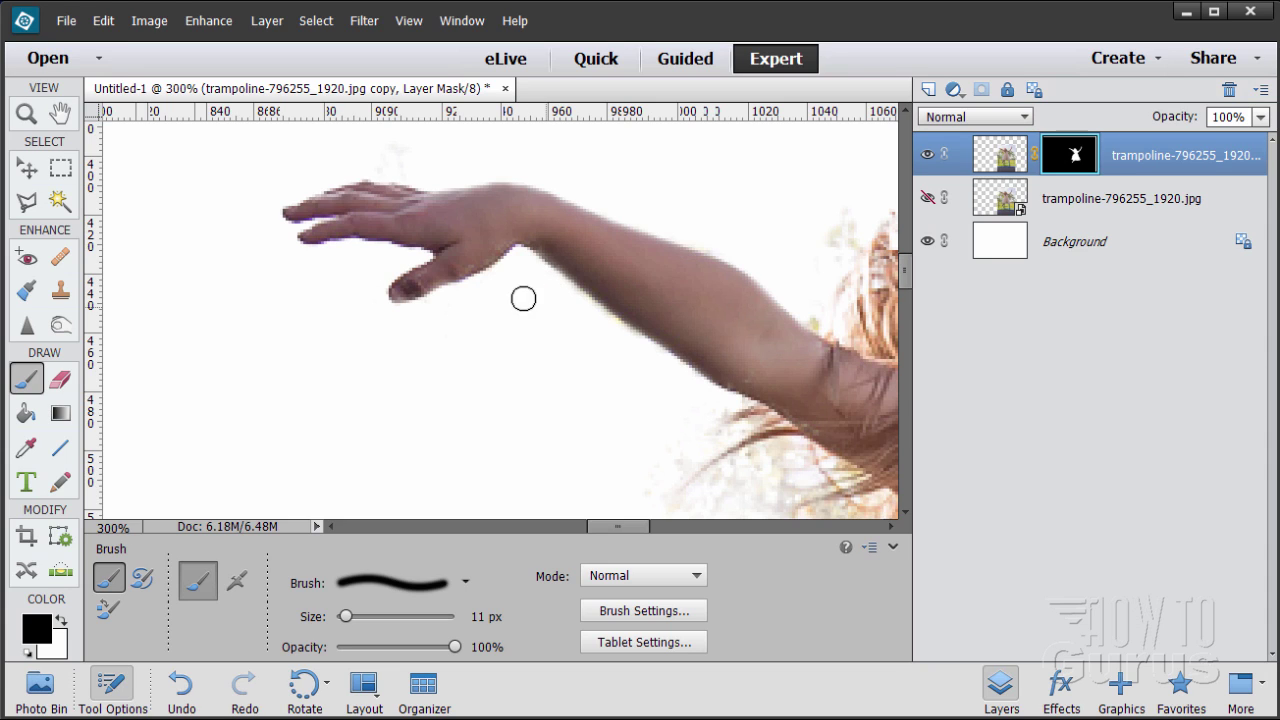
left_click_drag(606, 326, 646, 318)
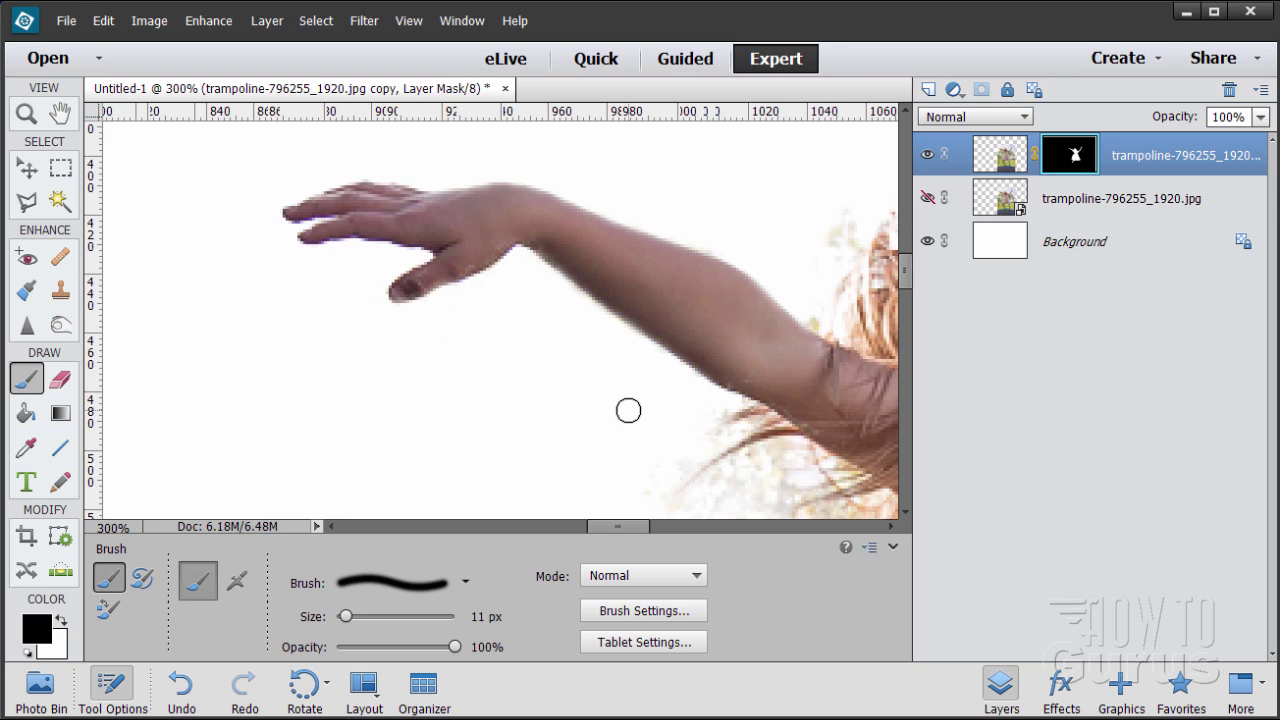
Mask out the background remnants above the outstretched arm and around the loose hair hanging below it.
scroll(726, 320, "up", 1)
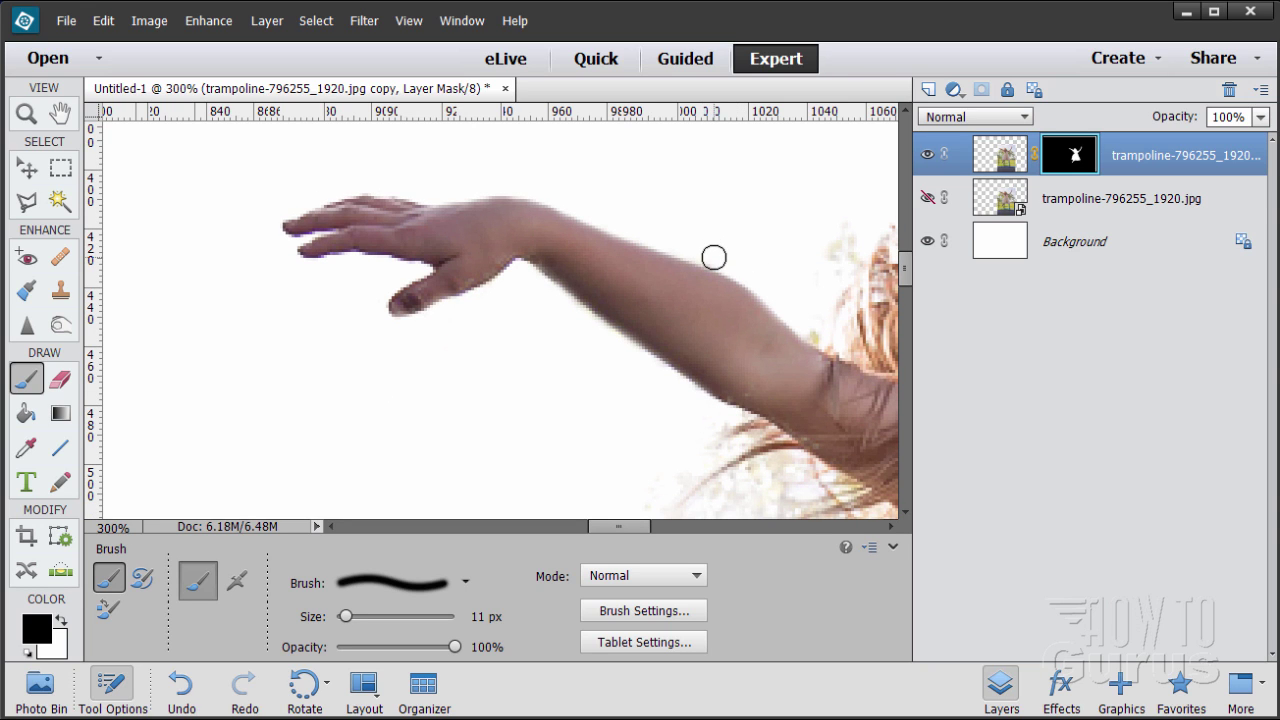
scroll(629, 429, "up", 1)
scroll(611, 437, "down", 5)
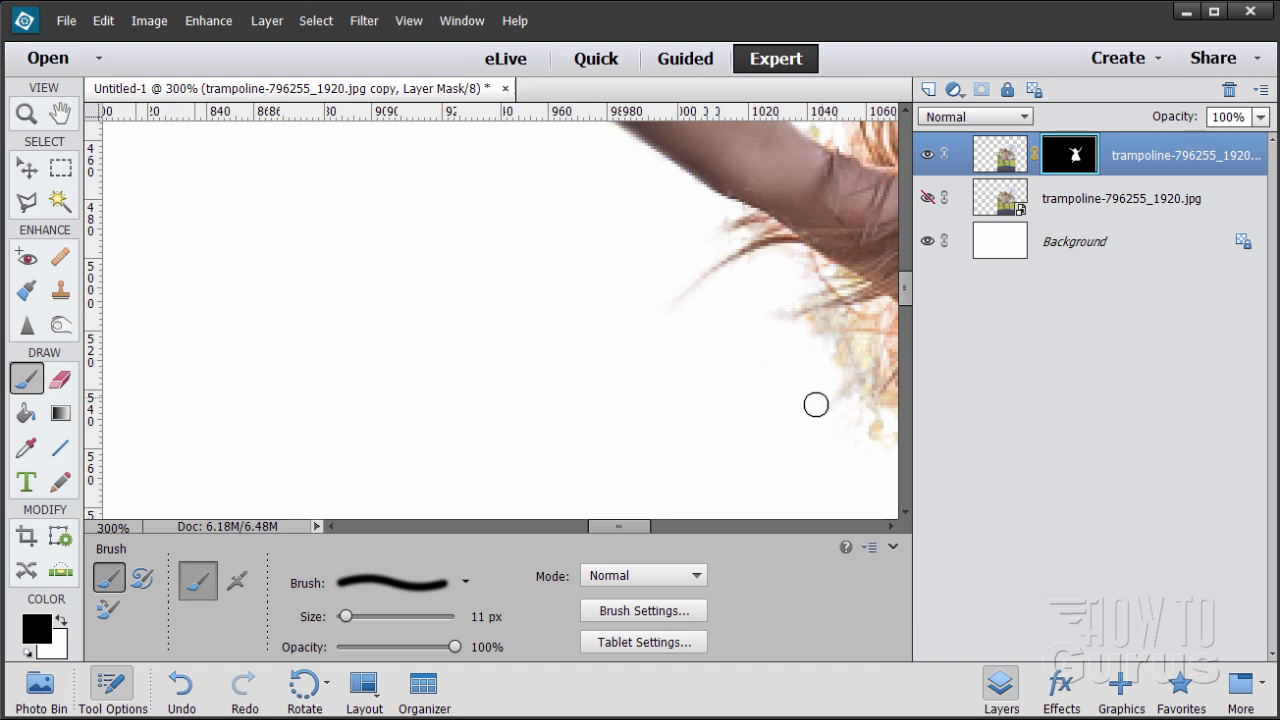
left_click_drag(644, 526, 681, 527)
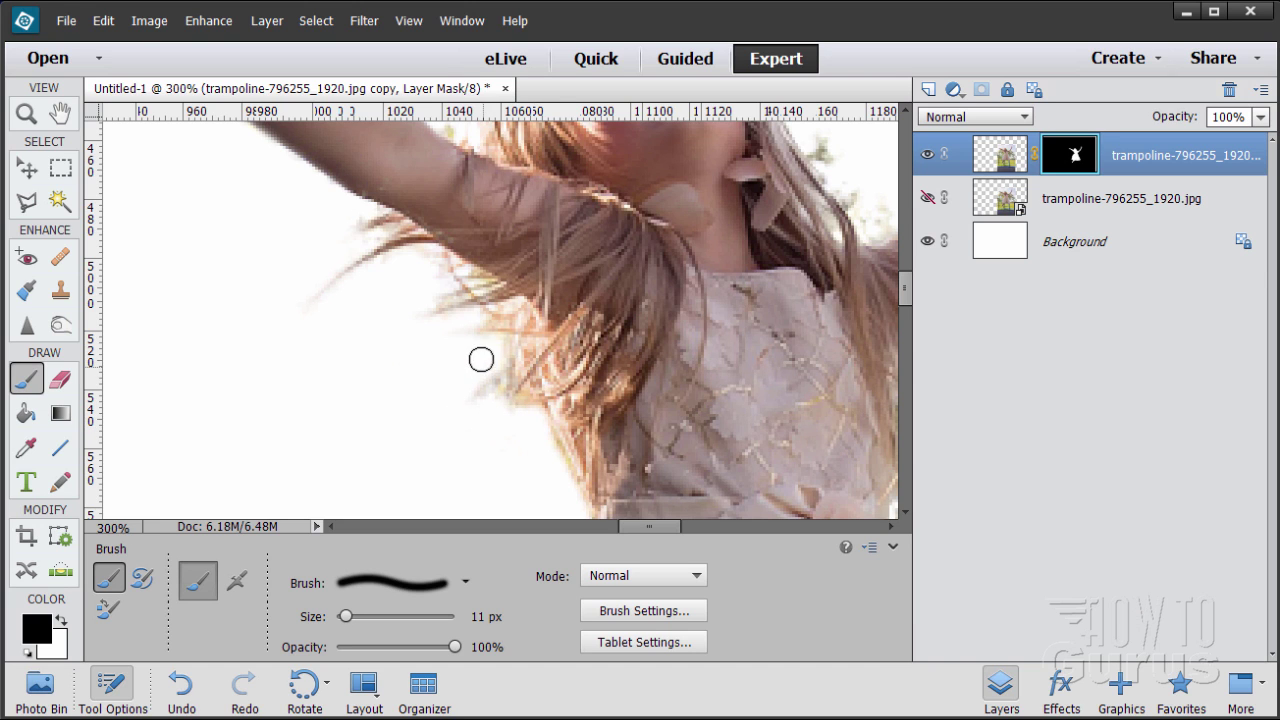
Mask out the background fringe at the waist and down the upper side edge of the skirt.
scroll(543, 409, "down", 4)
scroll(543, 410, "down", 2)
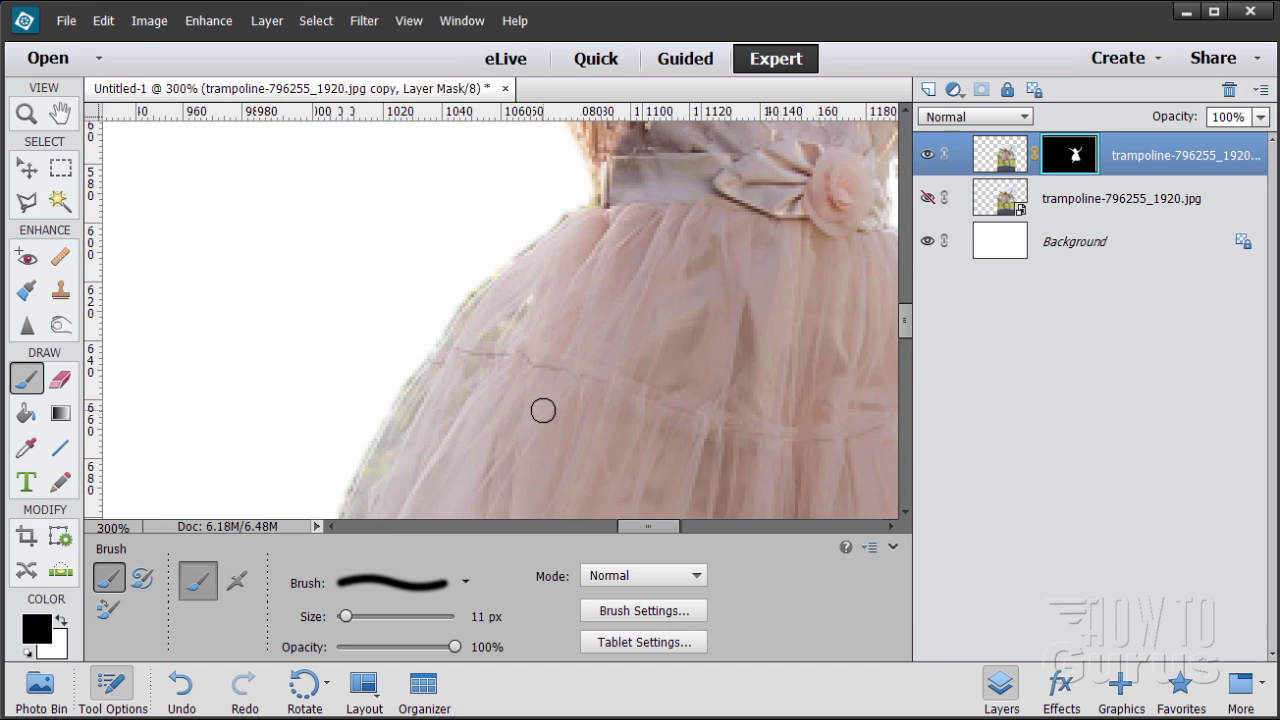
scroll(543, 410, "up", 2)
scroll(543, 410, "down", 1)
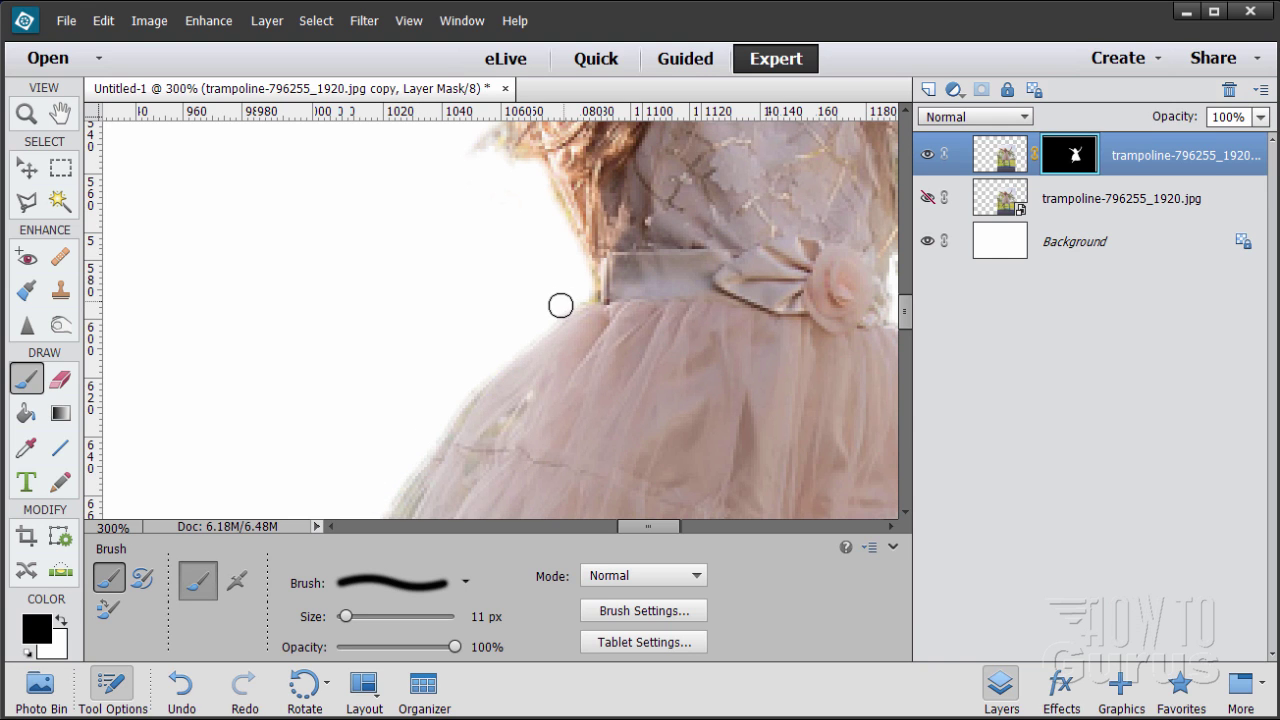
scroll(455, 362, "down", 7)
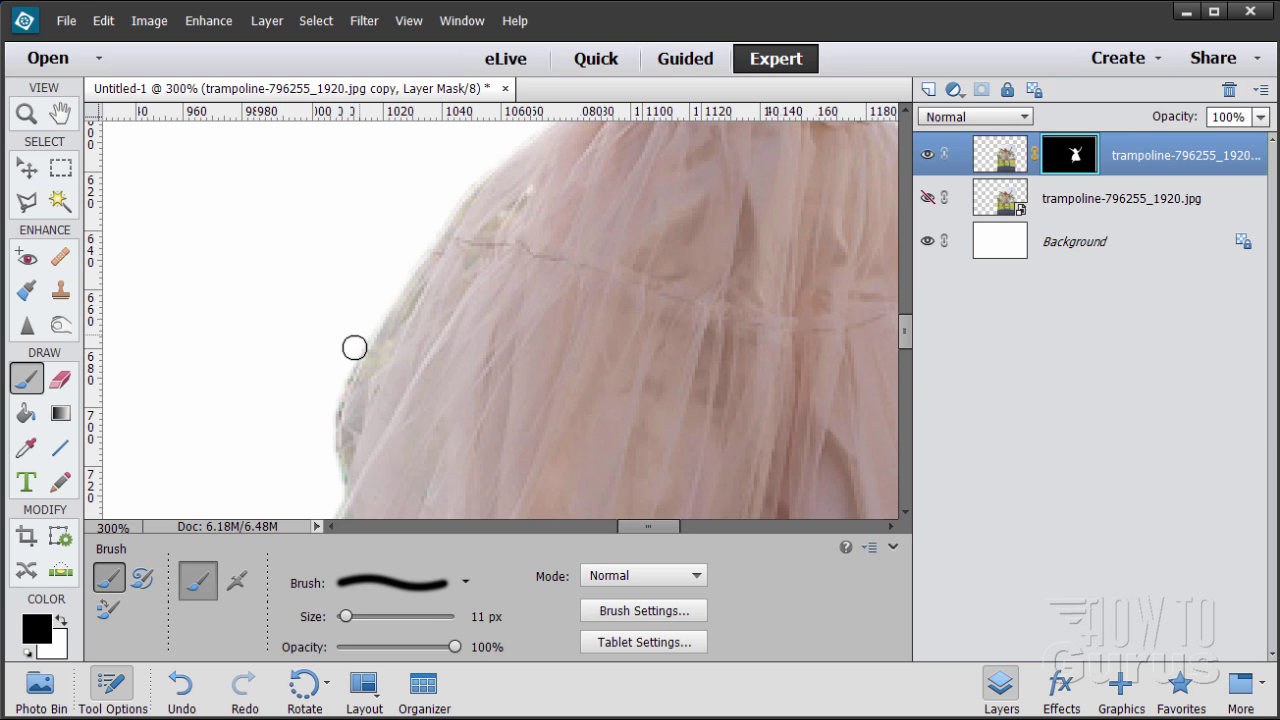
mouse_move(355, 347)
left_mouse_down()
mouse_move(323, 434)
mouse_move(337, 491)
left_mouse_up()
Clean the mask along the lower side of the skirt and around its hem corner up to the leg.
scroll(283, 406, "down", 5)
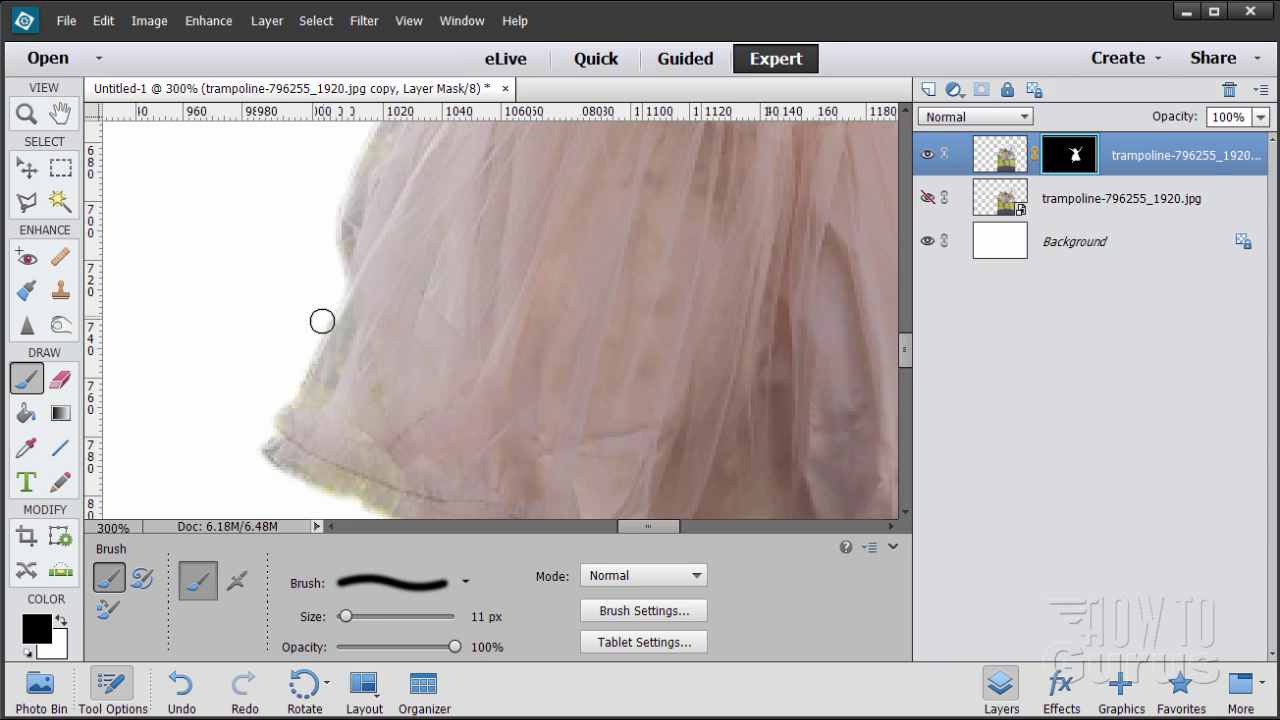
left_click_drag(322, 321, 229, 477)
scroll(250, 420, "down", 2)
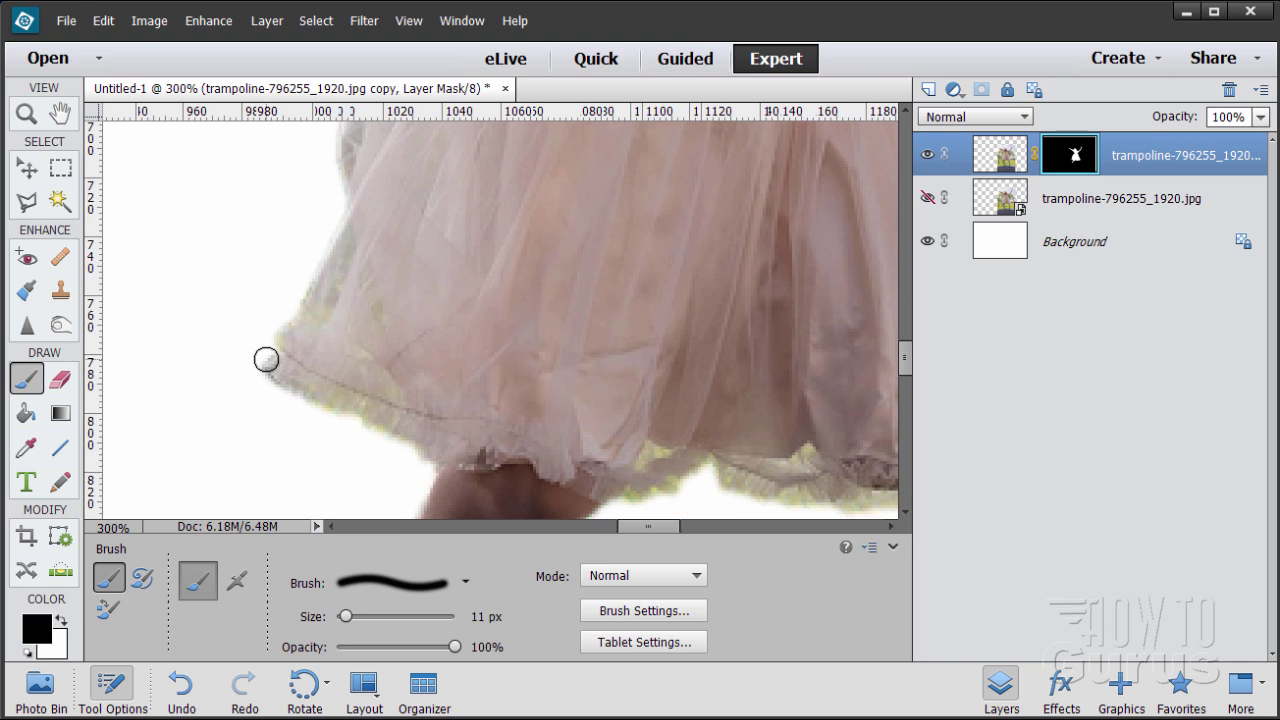
mouse_move(266, 359)
left_mouse_down()
mouse_move(280, 391)
mouse_move(391, 440)
mouse_move(403, 465)
left_mouse_up()
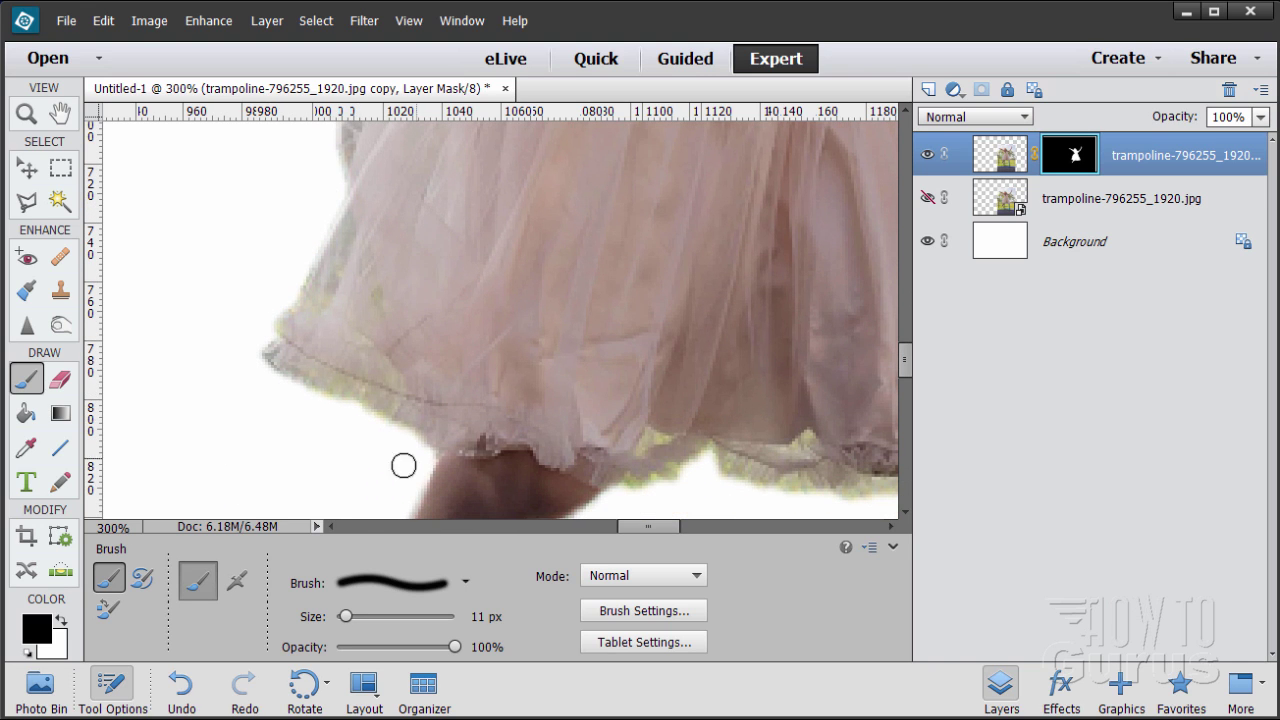
Mask out the background fringe along the bare lower leg and the speckled remnants around the foot and toes.
scroll(389, 397, "down", 3)
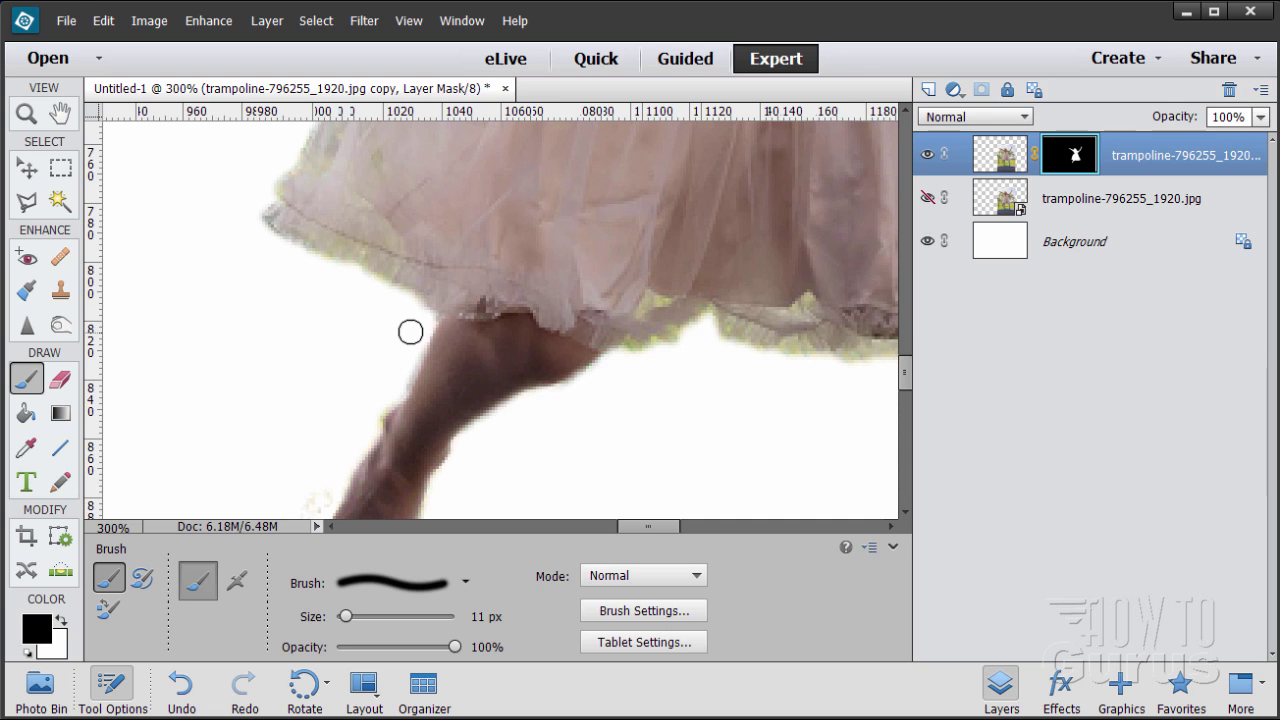
mouse_move(410, 332)
left_mouse_down()
mouse_move(423, 329)
mouse_move(390, 390)
left_mouse_up()
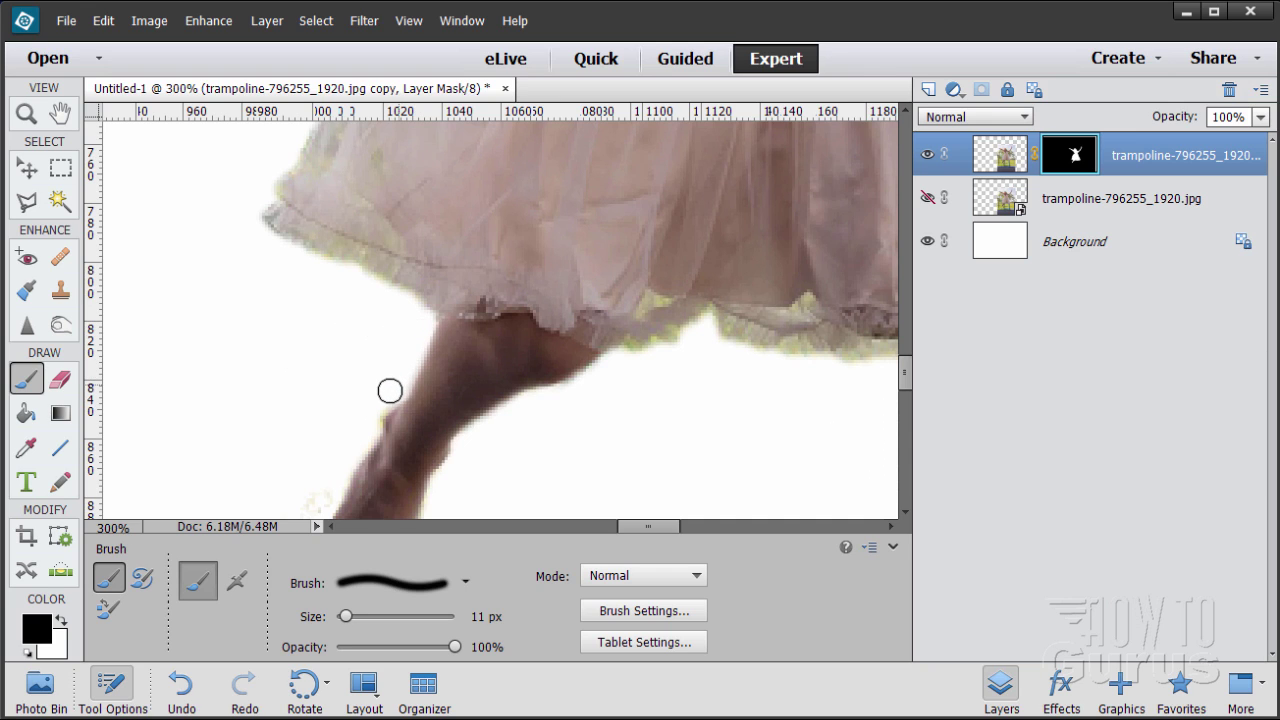
scroll(293, 362, "down", 4)
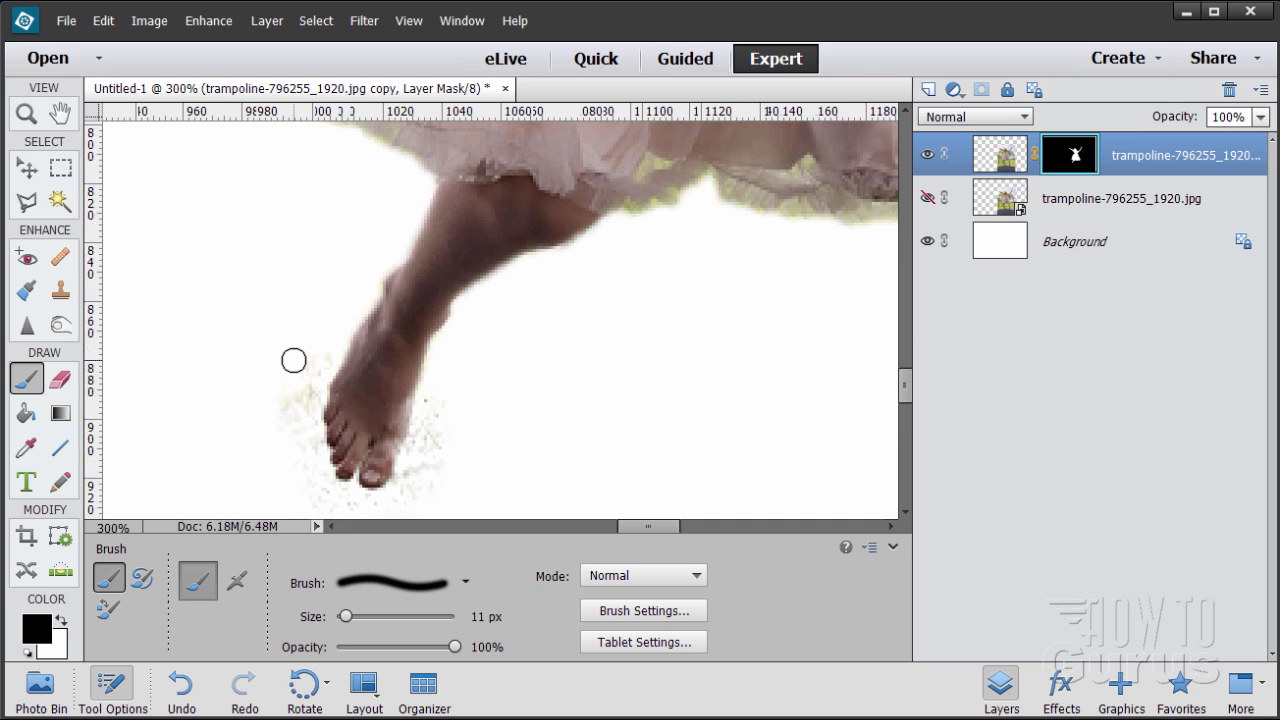
mouse_move(317, 347)
left_mouse_down()
mouse_move(304, 384)
mouse_move(307, 341)
mouse_move(283, 392)
mouse_move(277, 364)
mouse_move(311, 397)
mouse_move(313, 430)
mouse_move(297, 422)
mouse_move(309, 450)
mouse_move(314, 433)
mouse_move(334, 469)
mouse_move(387, 479)
mouse_move(312, 480)
mouse_move(413, 491)
left_mouse_up()
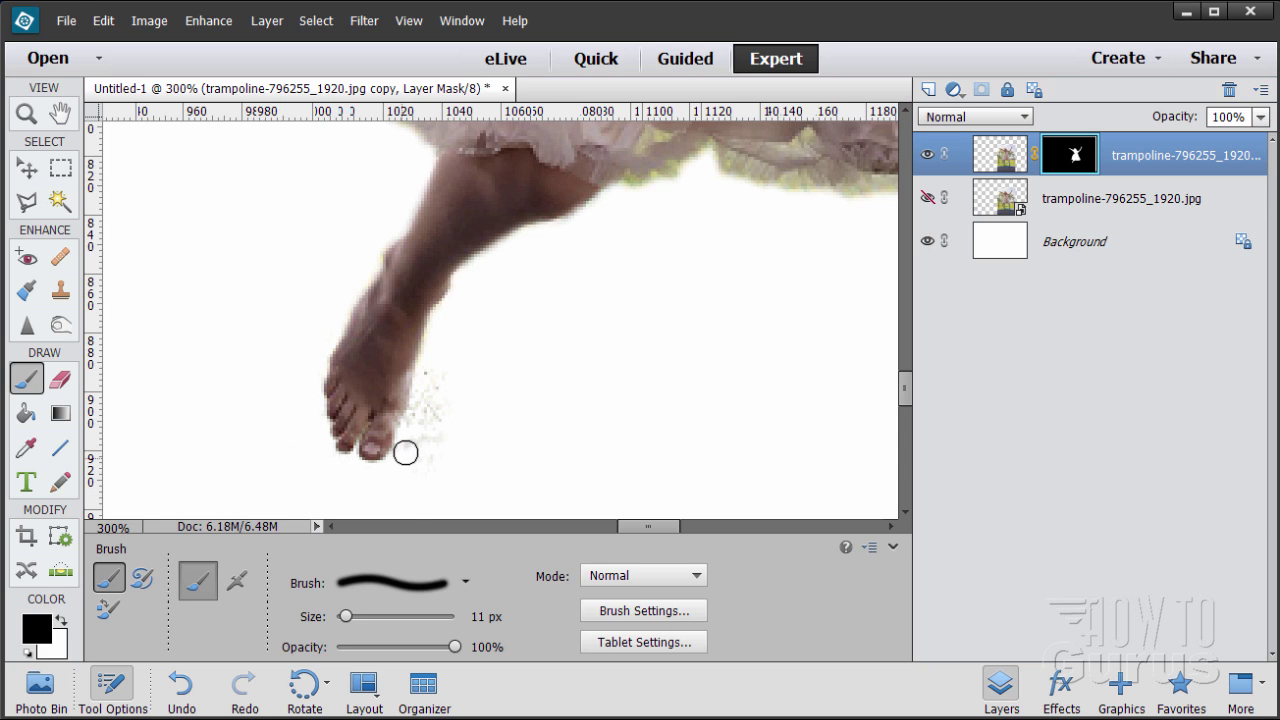
left_click_drag(415, 430, 425, 392)
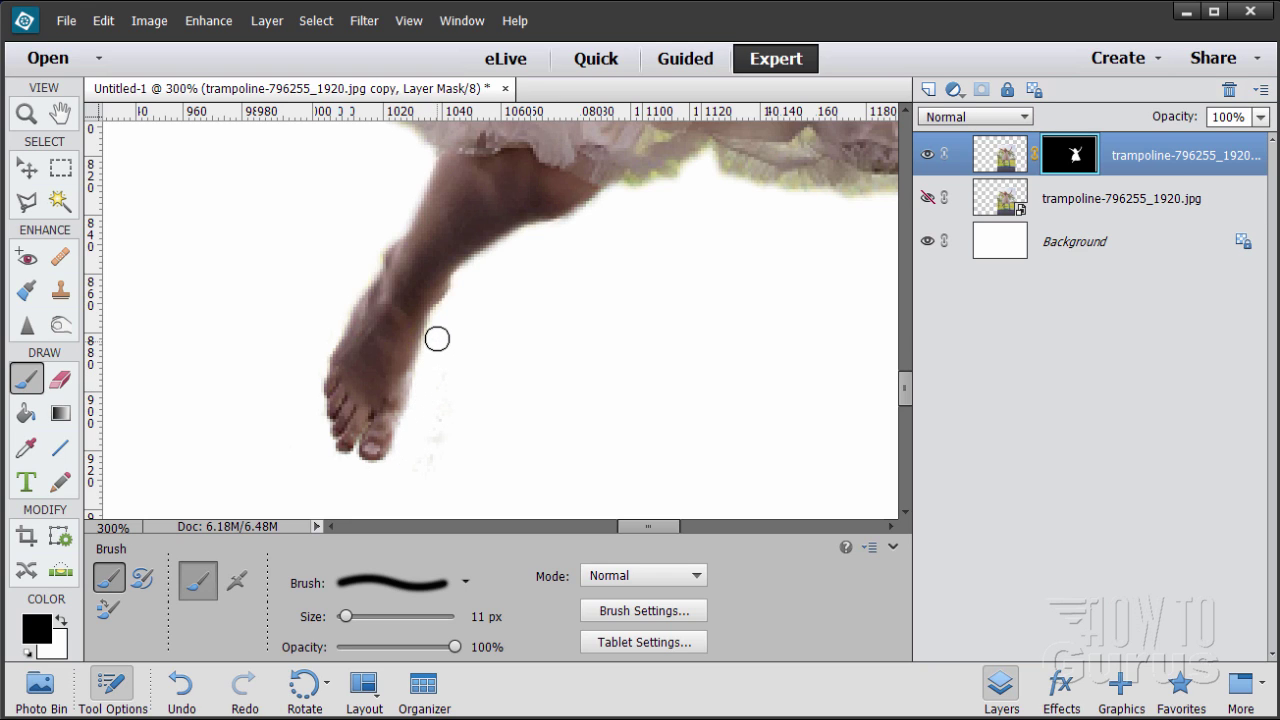
mouse_move(437, 337)
left_mouse_down()
mouse_move(437, 424)
mouse_move(457, 385)
mouse_move(440, 410)
left_mouse_up()
Mask out the background remnants beneath the raised arm, both outside and inside the loop of loose hair beside the bodice.
scroll(716, 276, "up", 2)
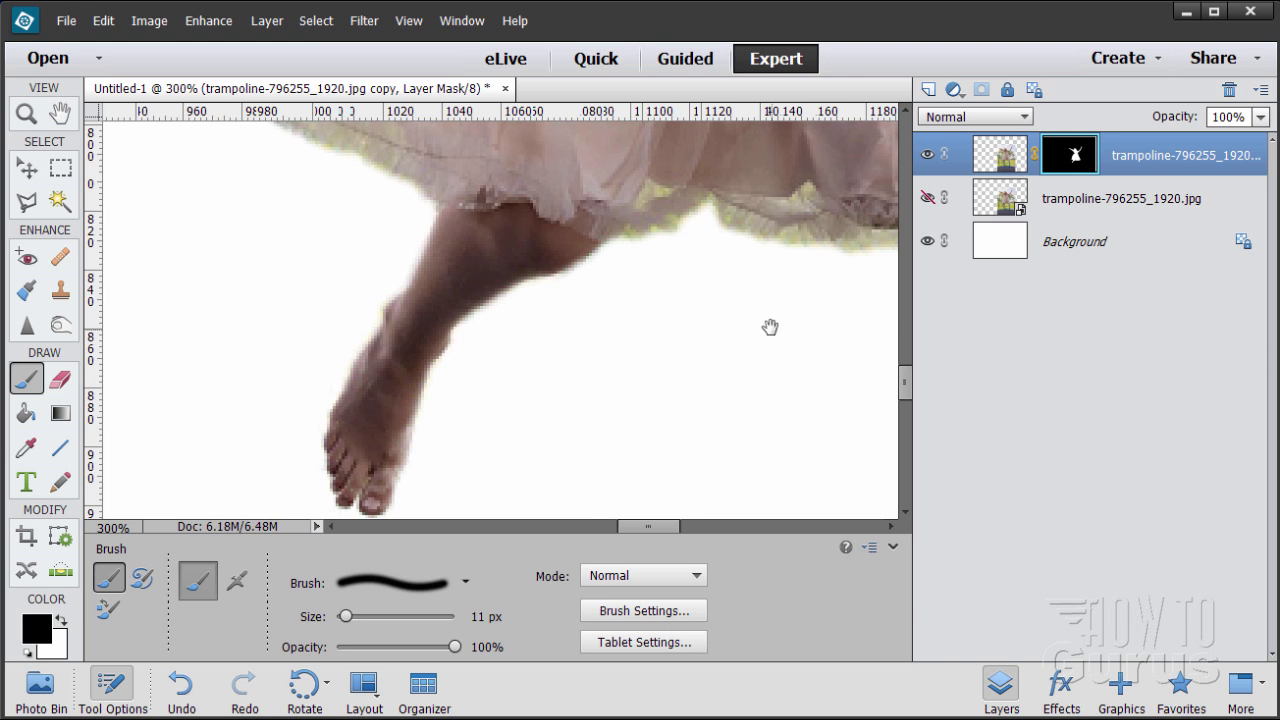
mouse_move(764, 290)
left_mouse_down()
mouse_move(531, 426)
mouse_move(447, 429)
left_mouse_up()
left_click_drag(757, 371, 751, 340)
mouse_move(672, 217)
left_mouse_down()
mouse_move(736, 381)
mouse_move(666, 229)
mouse_move(620, 309)
mouse_move(617, 423)
mouse_move(605, 414)
left_mouse_up()
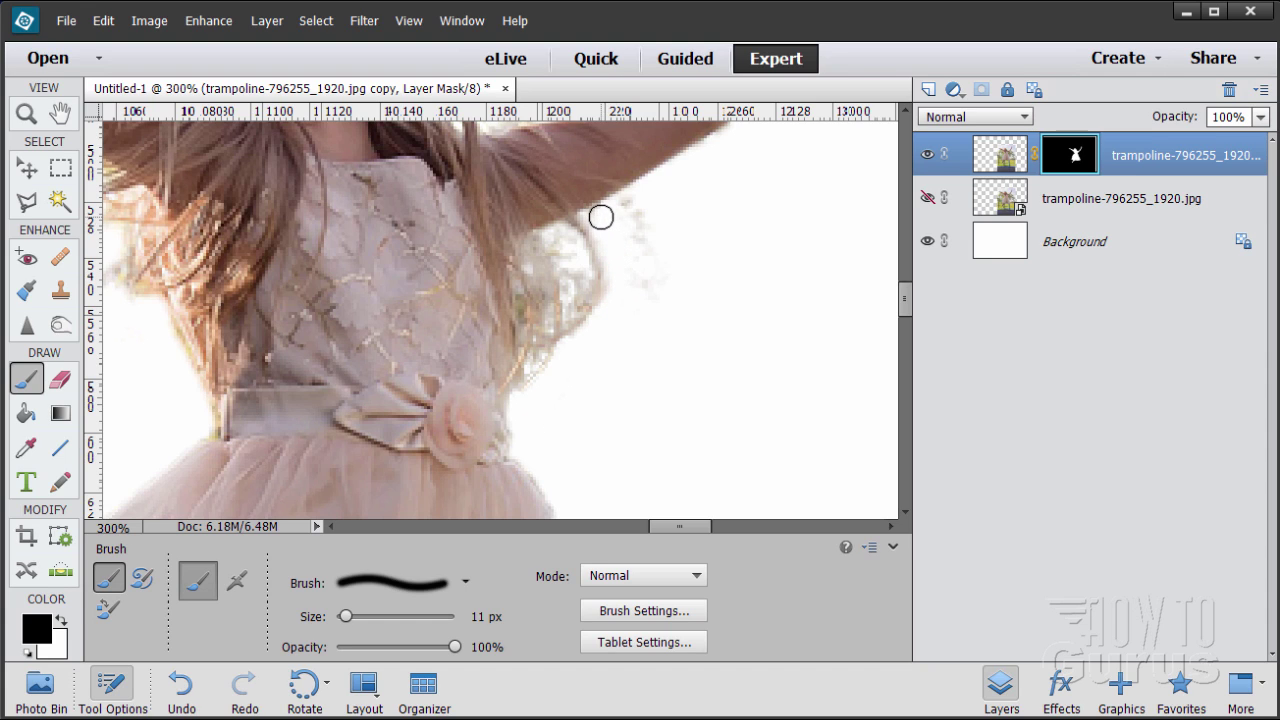
mouse_move(600, 217)
left_mouse_down()
mouse_move(640, 204)
mouse_move(652, 295)
mouse_move(620, 244)
mouse_move(667, 286)
mouse_move(650, 223)
mouse_move(611, 224)
left_mouse_up()
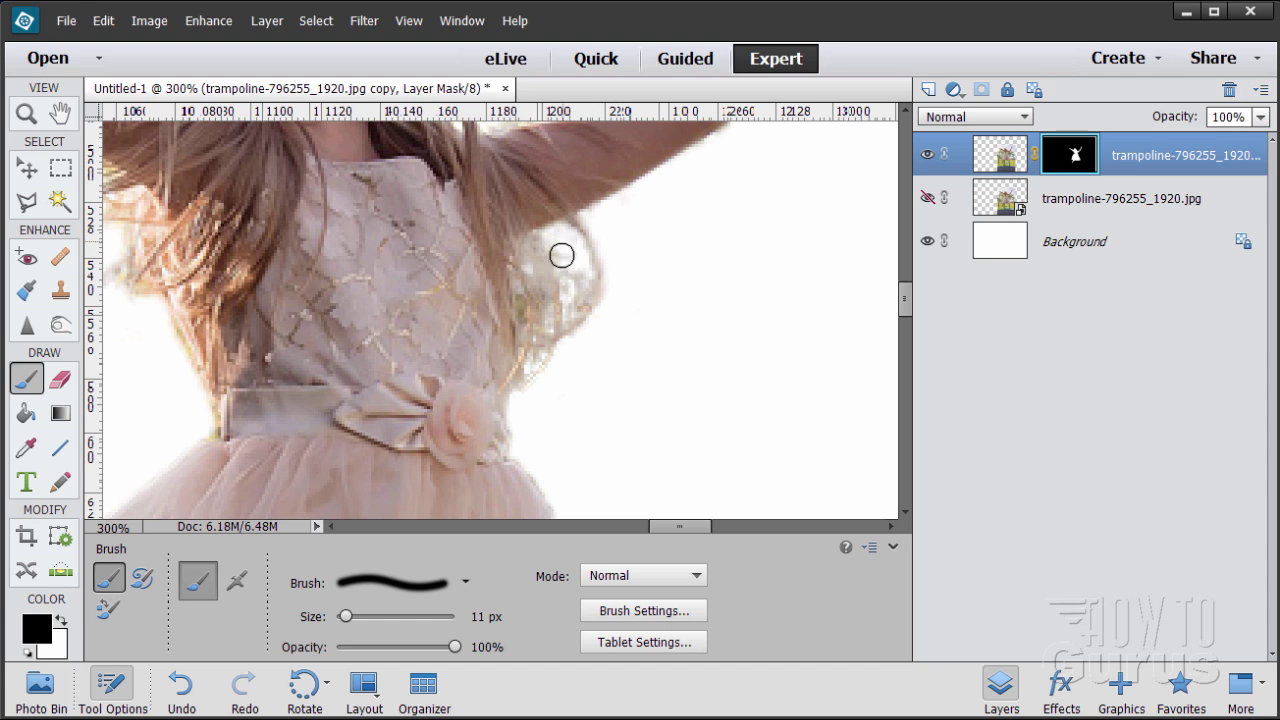
mouse_move(557, 243)
left_mouse_down()
mouse_move(571, 249)
mouse_move(566, 303)
mouse_move(574, 294)
mouse_move(545, 319)
mouse_move(533, 266)
left_mouse_up()
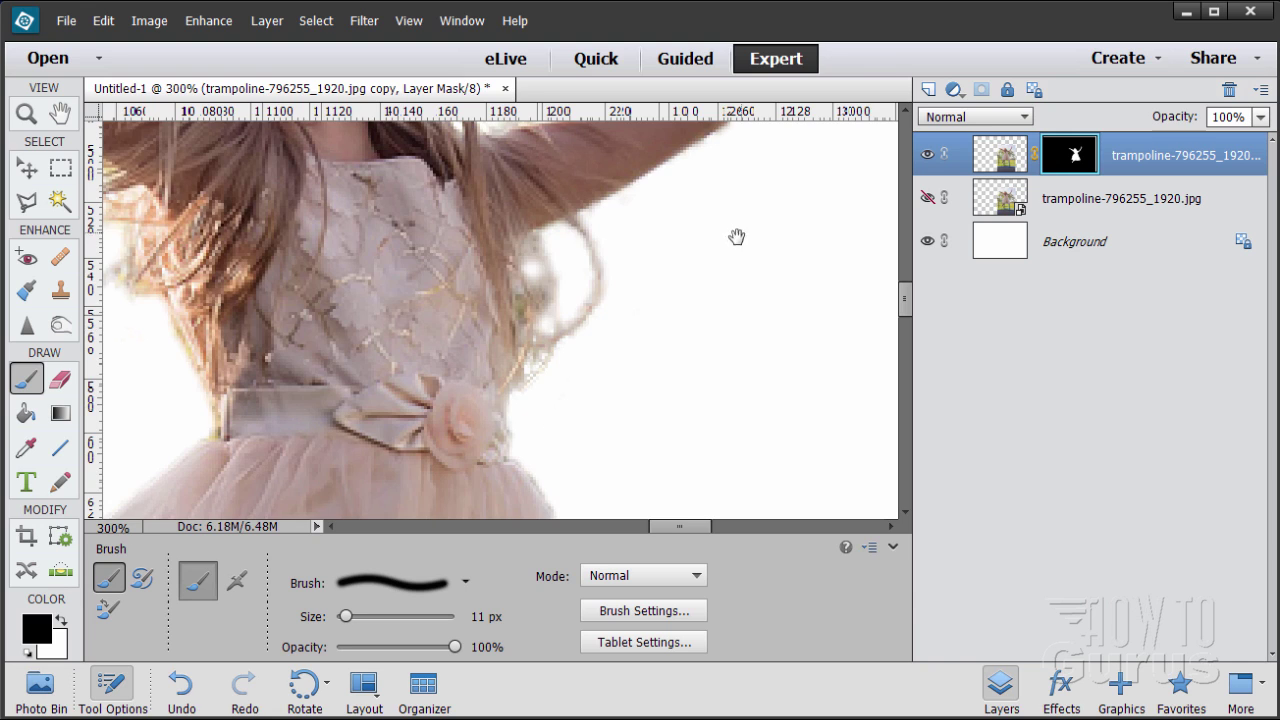
Mask out the leftover foliage specks around the top and both sides of the girl's head.
left_click_drag(736, 237, 586, 431)
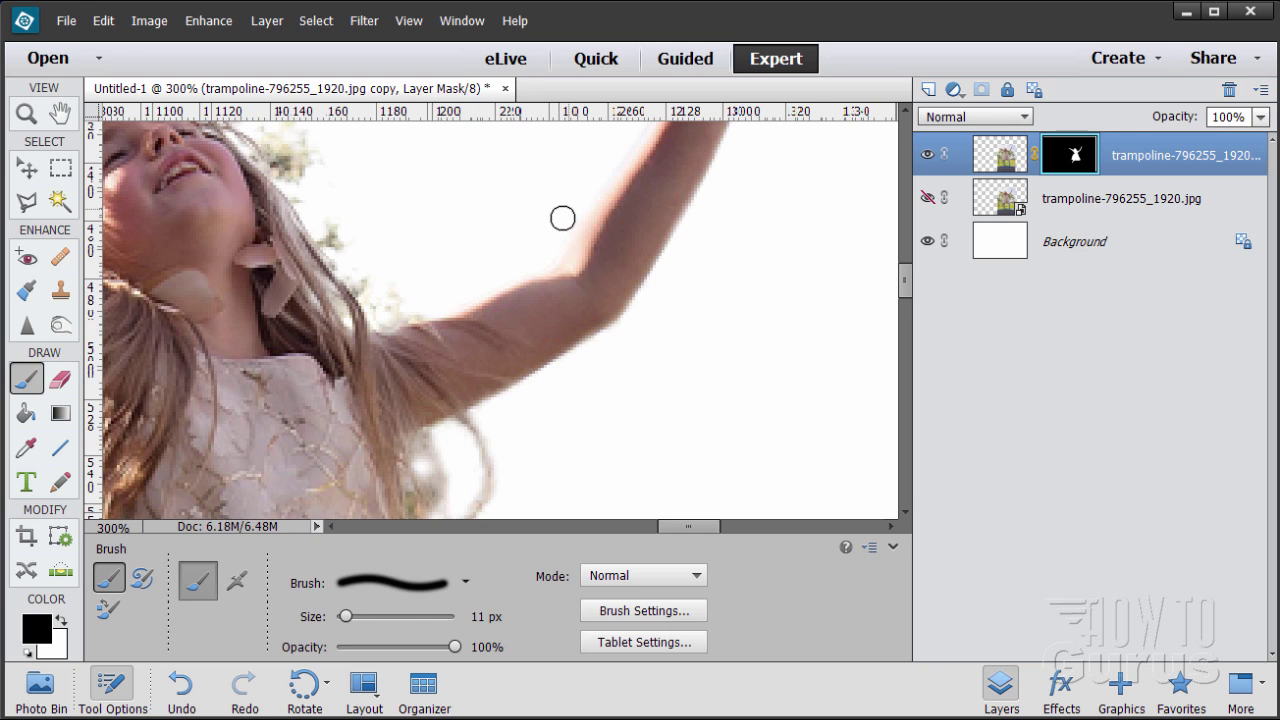
scroll(809, 294, "up", 5)
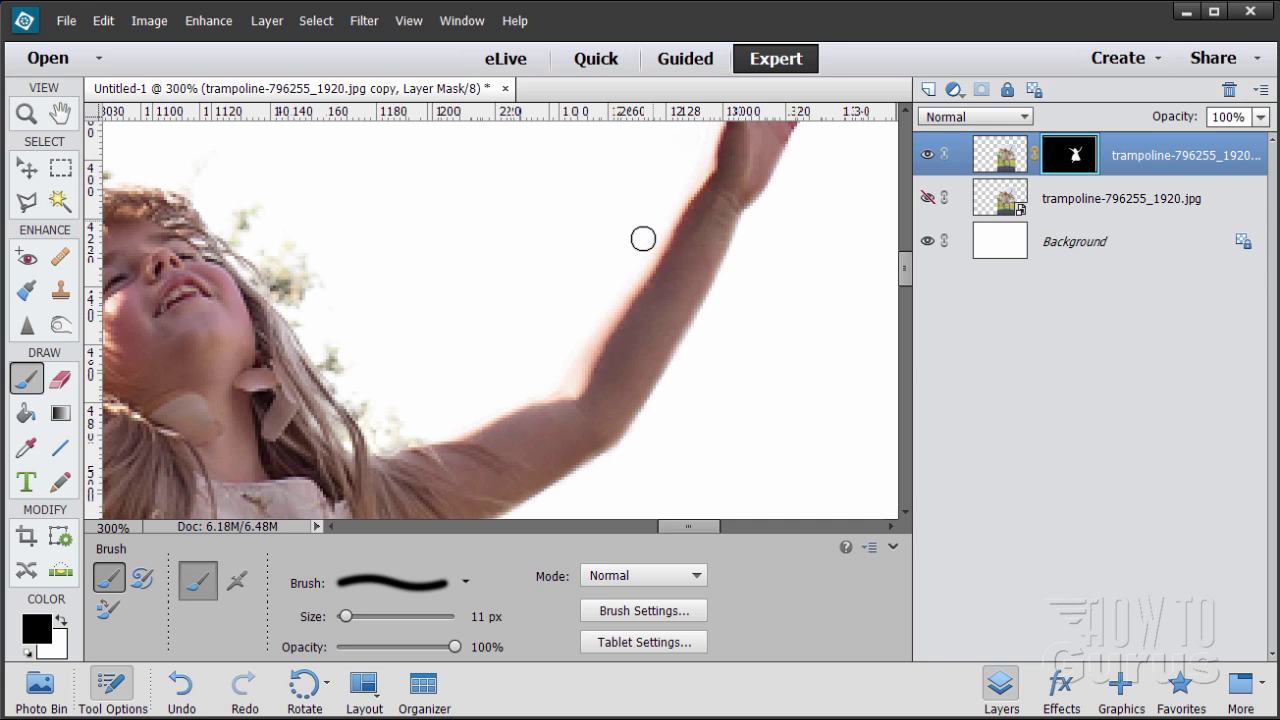
left_click_drag(826, 280, 690, 415)
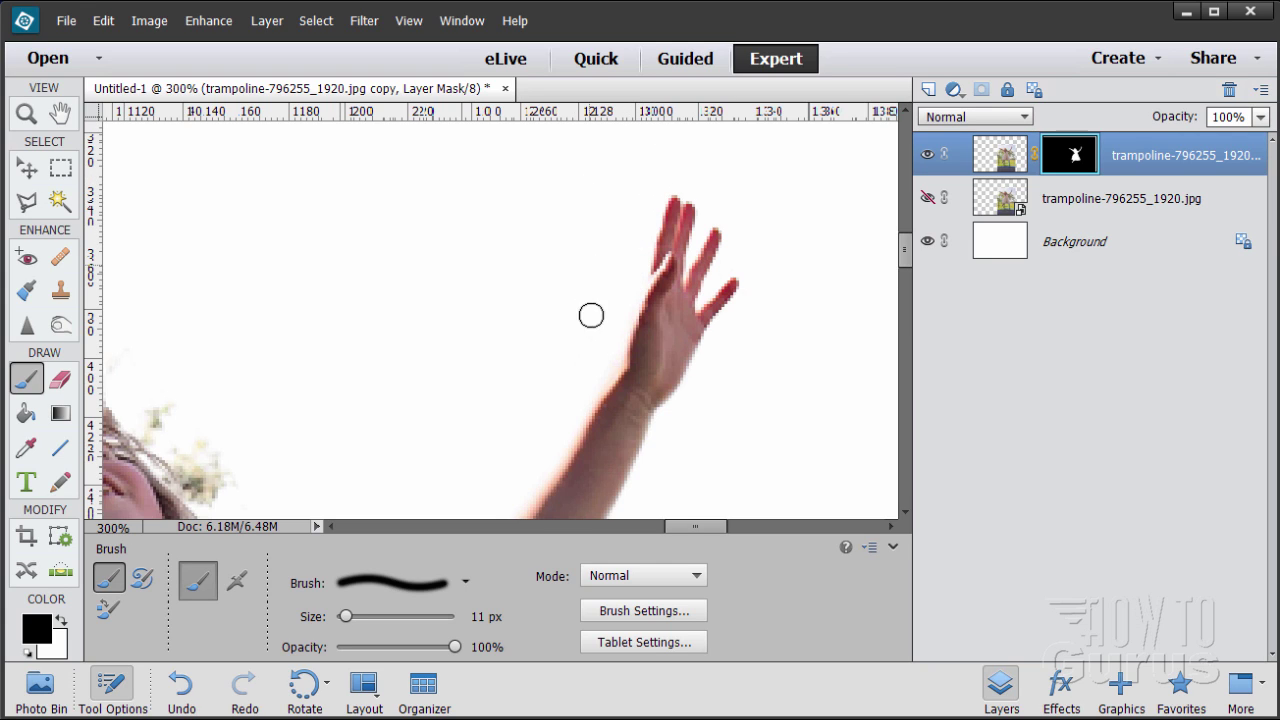
key("space")
mouse_move(342, 401)
left_mouse_down()
mouse_move(577, 349)
mouse_move(591, 240)
left_mouse_up()
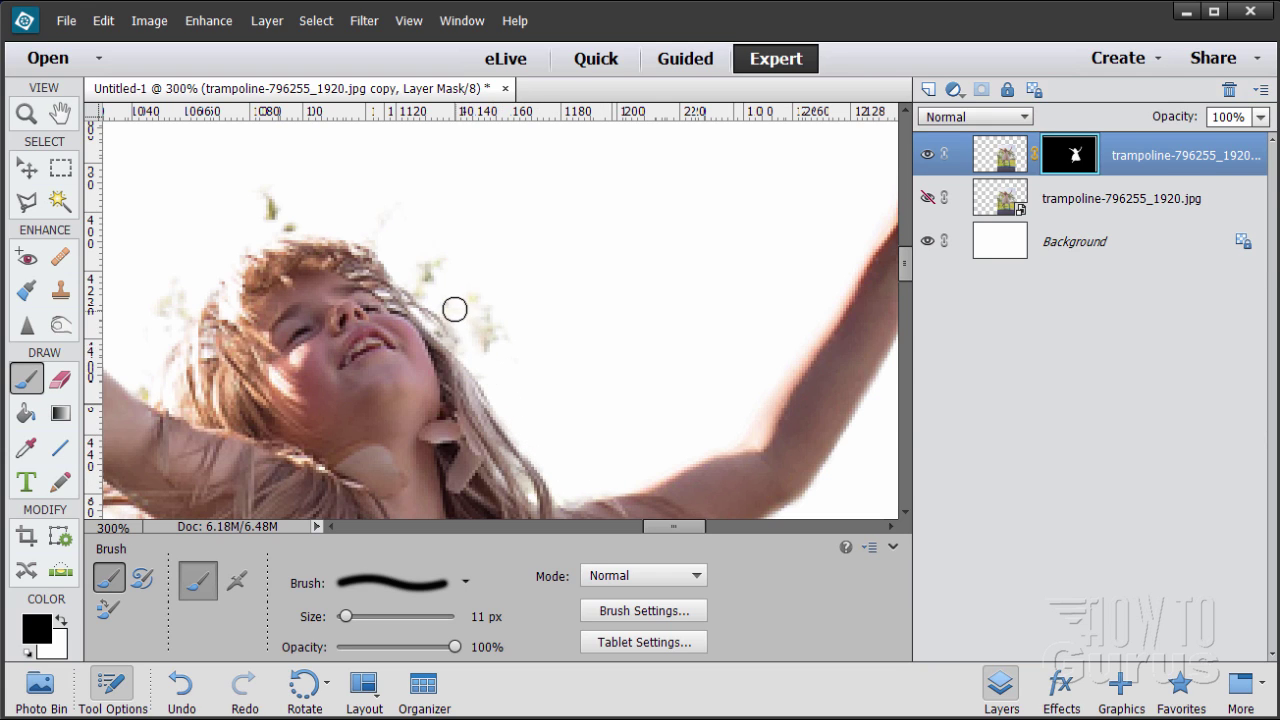
mouse_move(462, 324)
left_mouse_down()
mouse_move(475, 287)
mouse_move(504, 345)
mouse_move(456, 286)
mouse_move(431, 268)
left_mouse_up()
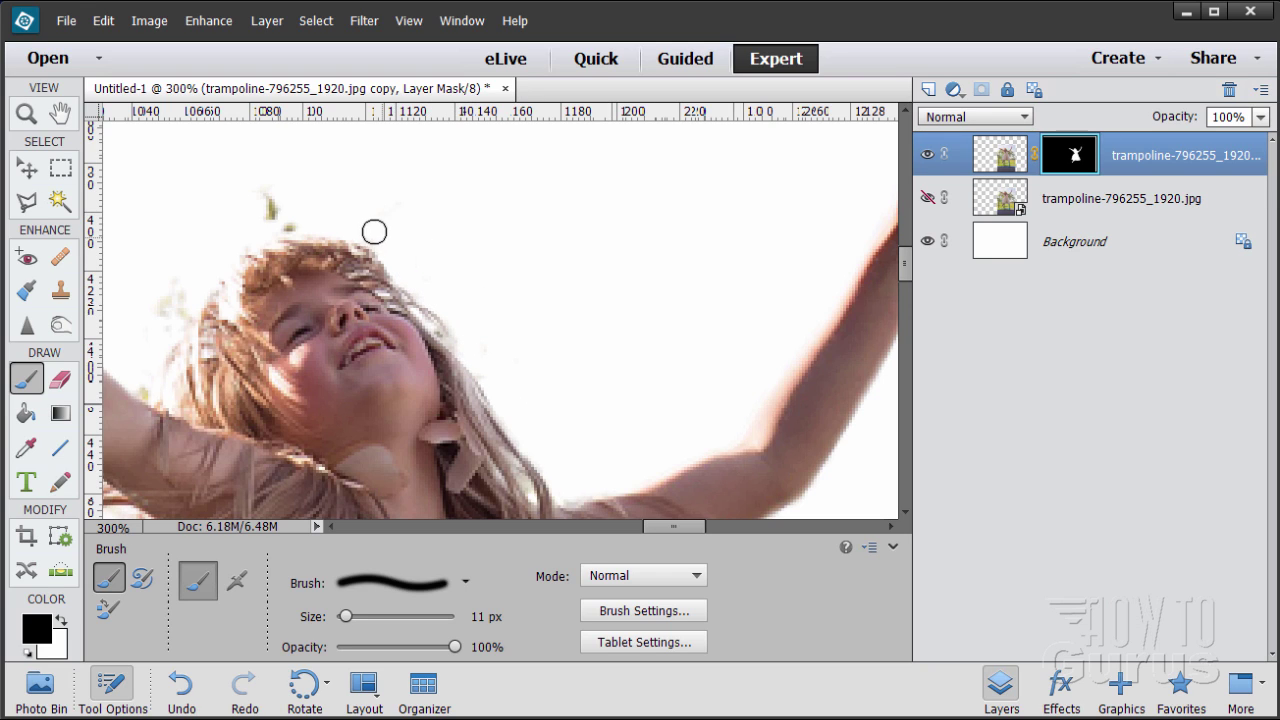
mouse_move(271, 214)
left_mouse_down()
mouse_move(274, 197)
mouse_move(280, 223)
mouse_move(268, 183)
left_mouse_up()
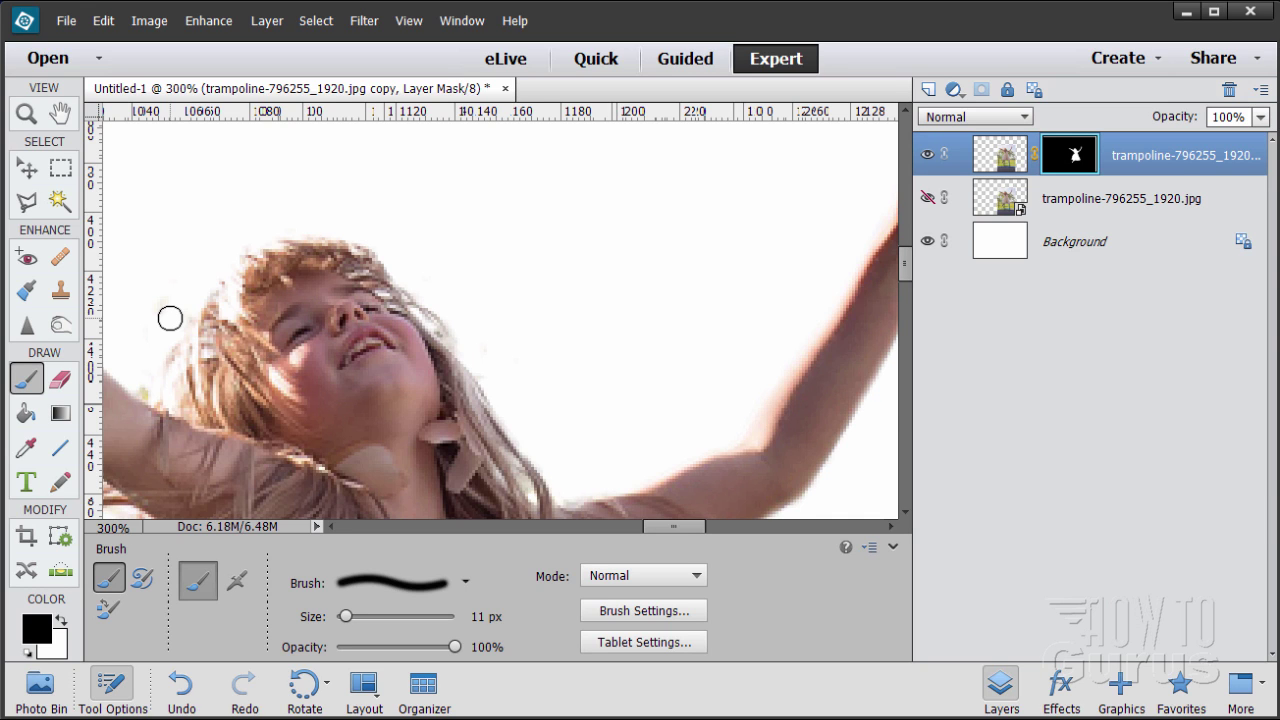
left_click_drag(170, 318, 271, 234)
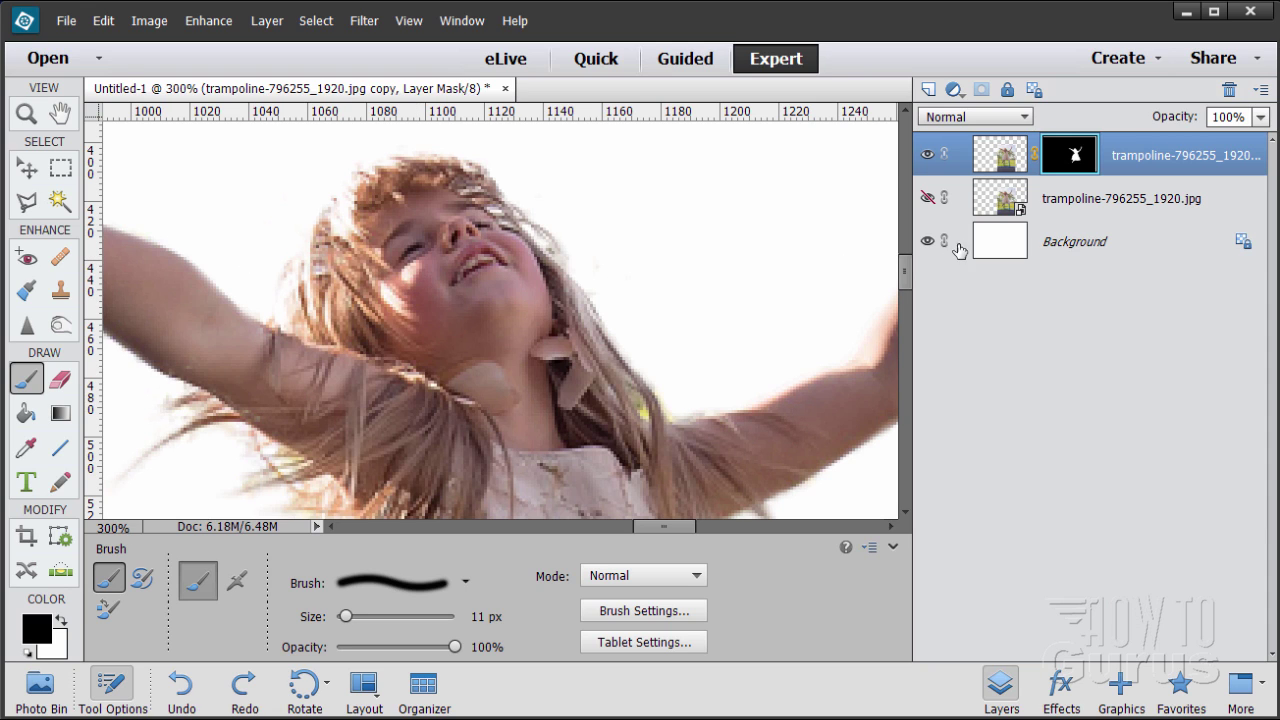
Hide the Background layer and paint white on the girl's mask to restore the hair beside her forehead.
left_click(927, 241)
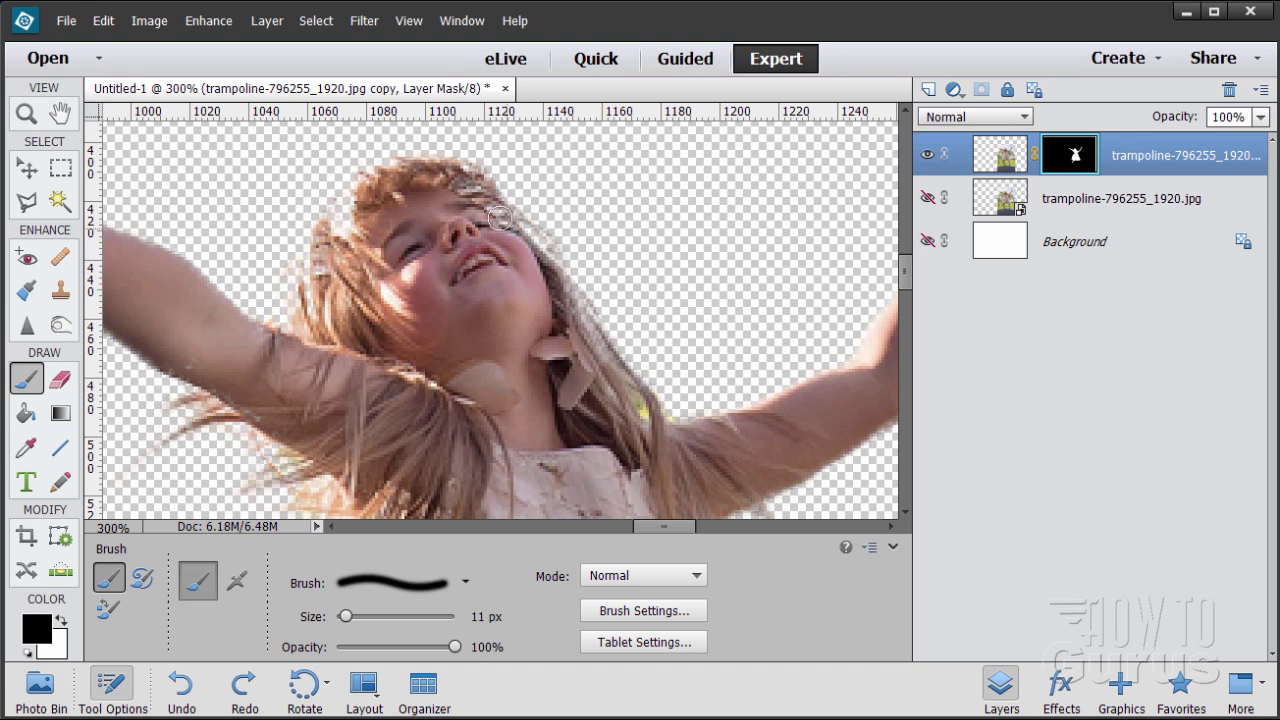
mouse_move(355, 216)
left_mouse_down()
mouse_move(335, 238)
mouse_move(362, 212)
left_mouse_up()
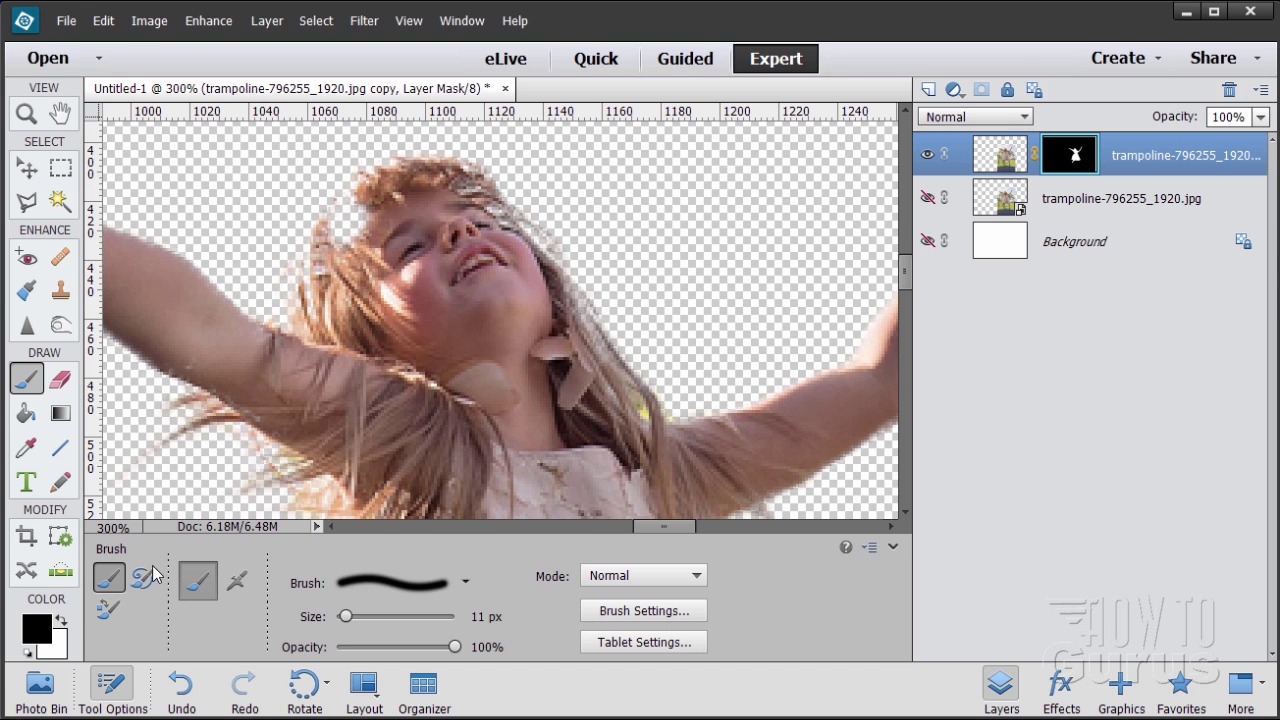
left_click(61, 621)
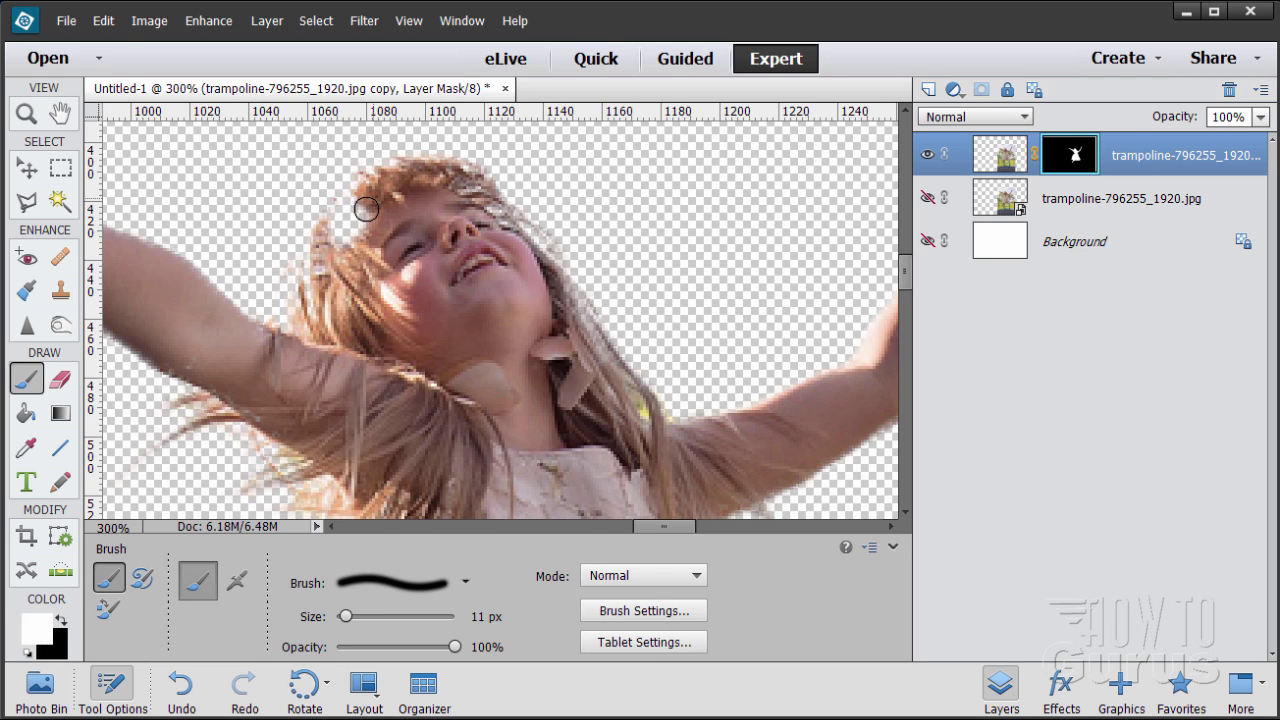
mouse_move(366, 208)
left_mouse_down()
mouse_move(345, 241)
mouse_move(365, 205)
mouse_move(340, 221)
mouse_move(364, 197)
mouse_move(328, 256)
left_mouse_up()
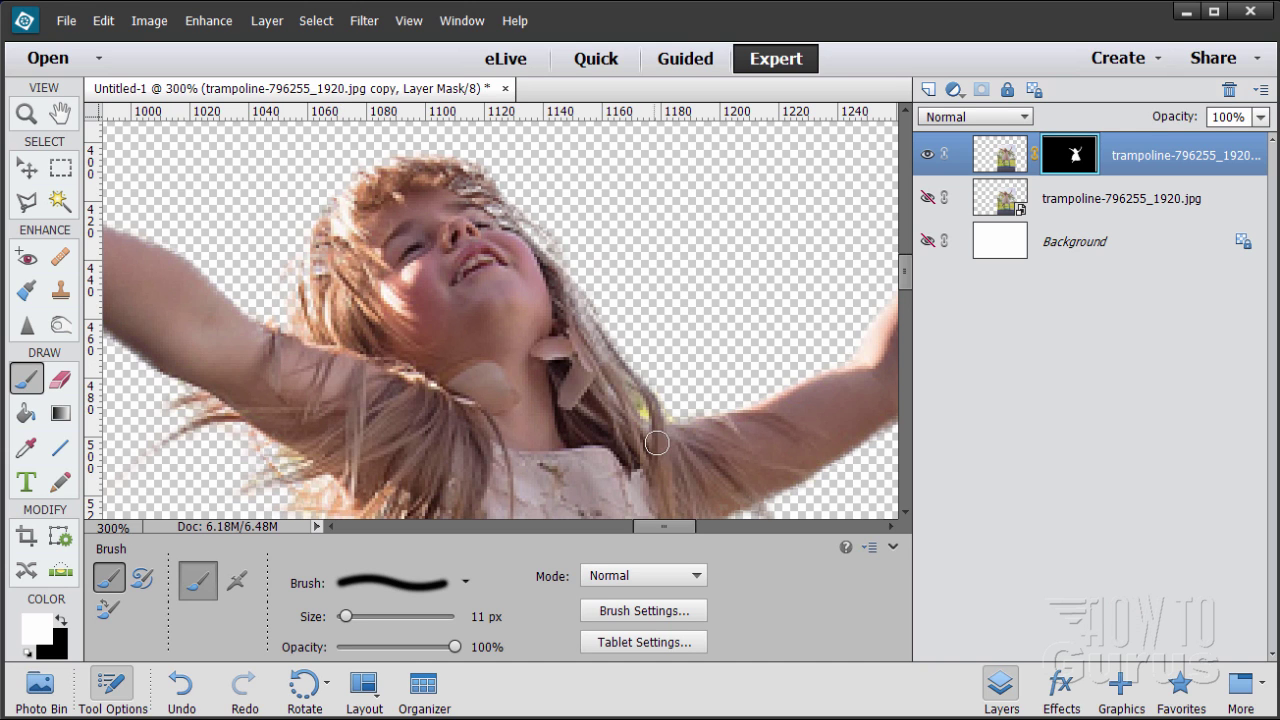
Restore the missing thumb tip and lower edge of the outstretched hand with a 5 px white brush on the mask.
left_click_drag(298, 364, 571, 363)
left_click_drag(356, 327, 575, 357)
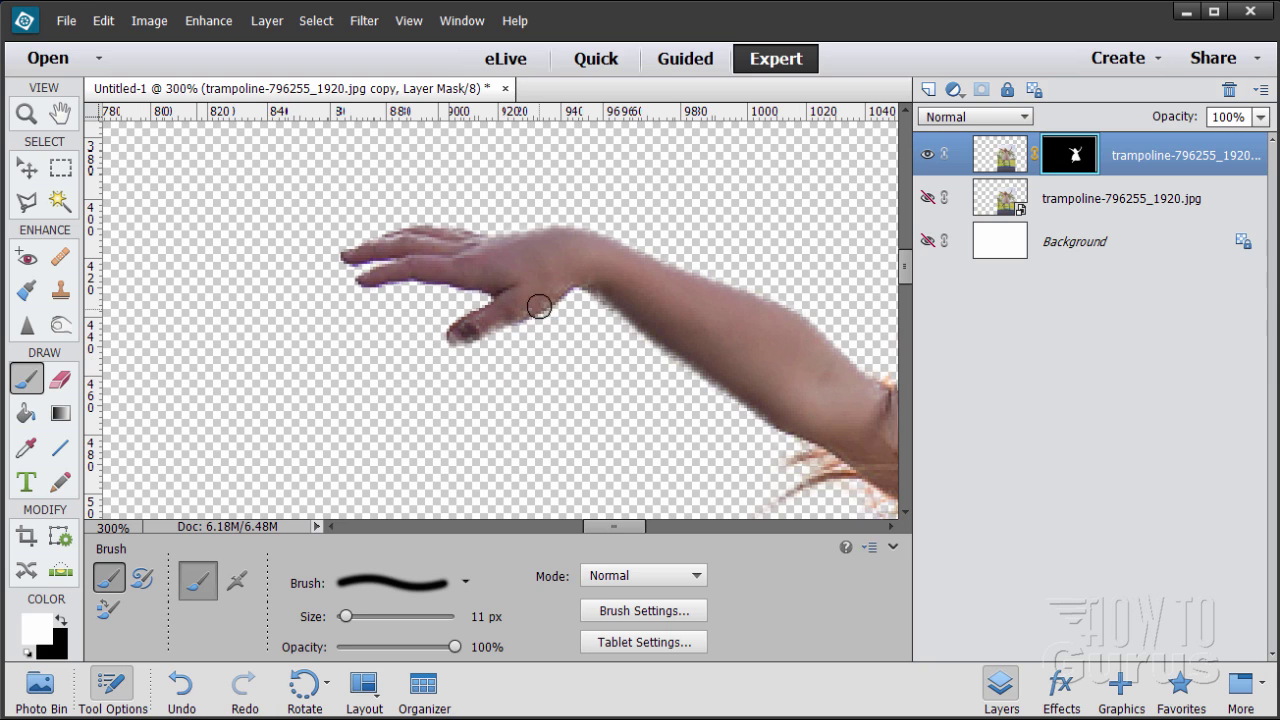
left_click(26, 116)
left_click(548, 305)
left_click(548, 306)
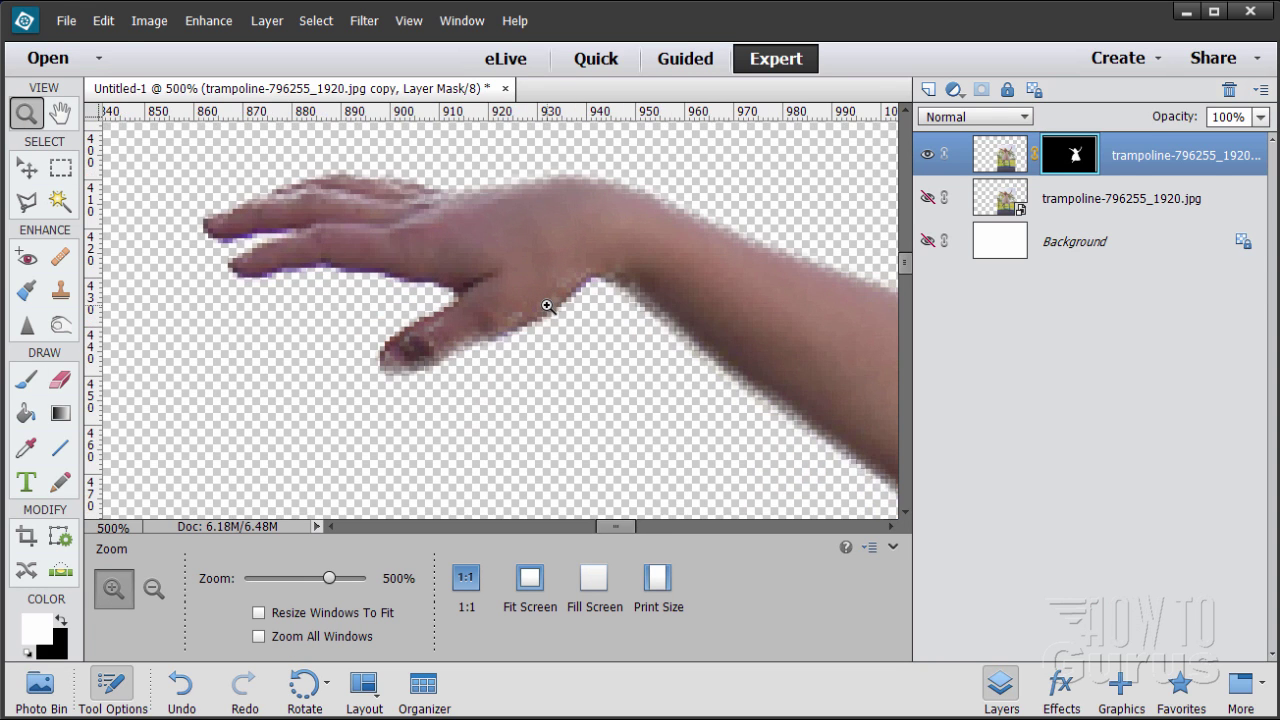
left_click(550, 306)
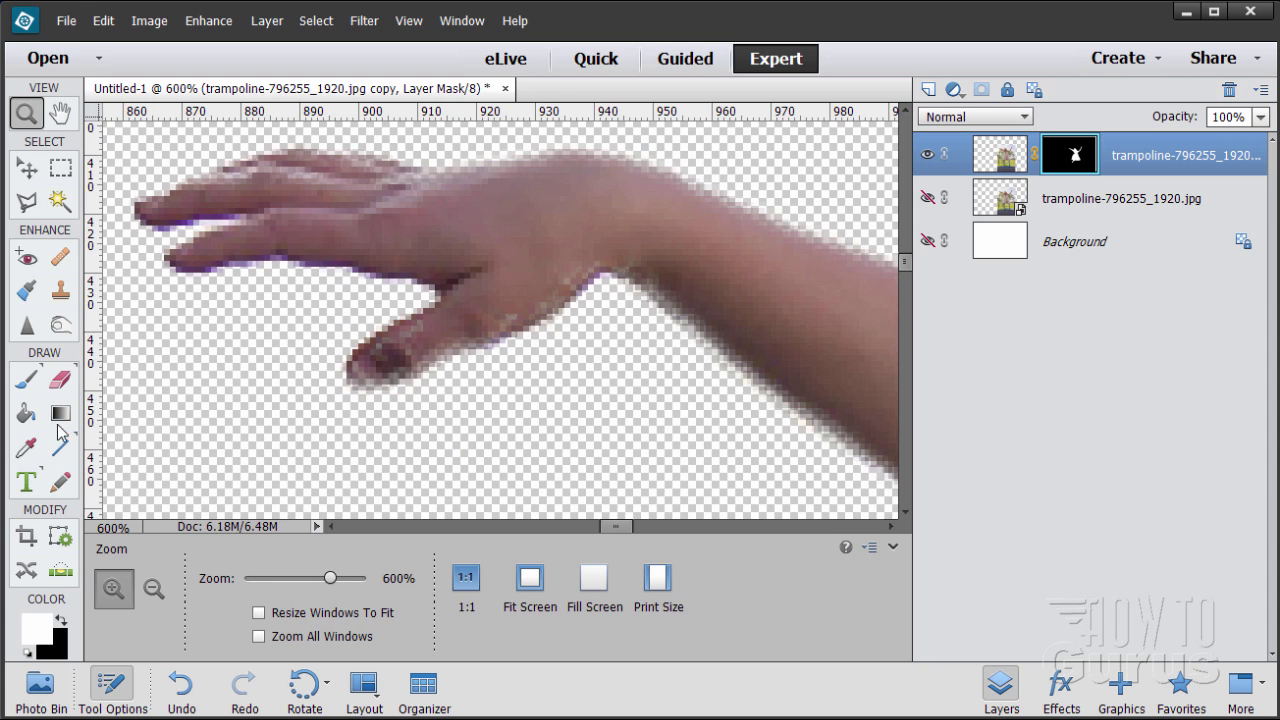
left_click(27, 378)
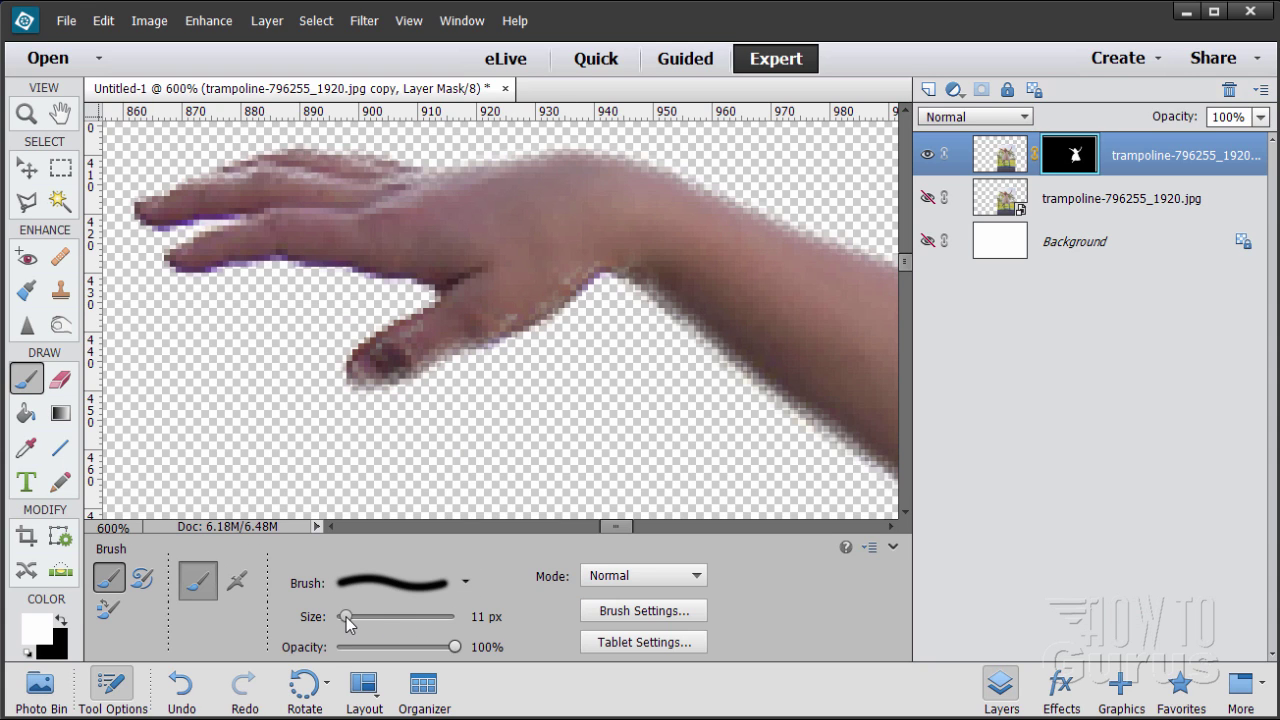
left_click_drag(348, 622, 344, 623)
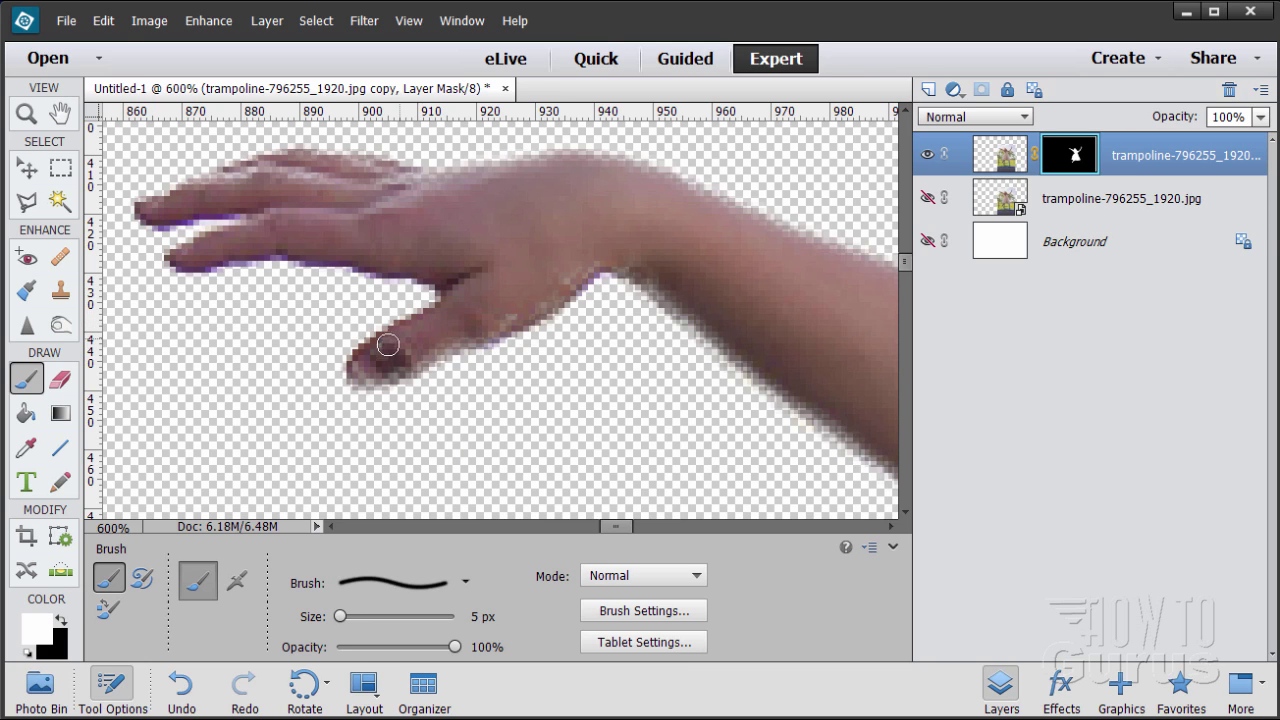
mouse_move(365, 362)
left_mouse_down()
mouse_move(362, 375)
mouse_move(415, 347)
left_mouse_up()
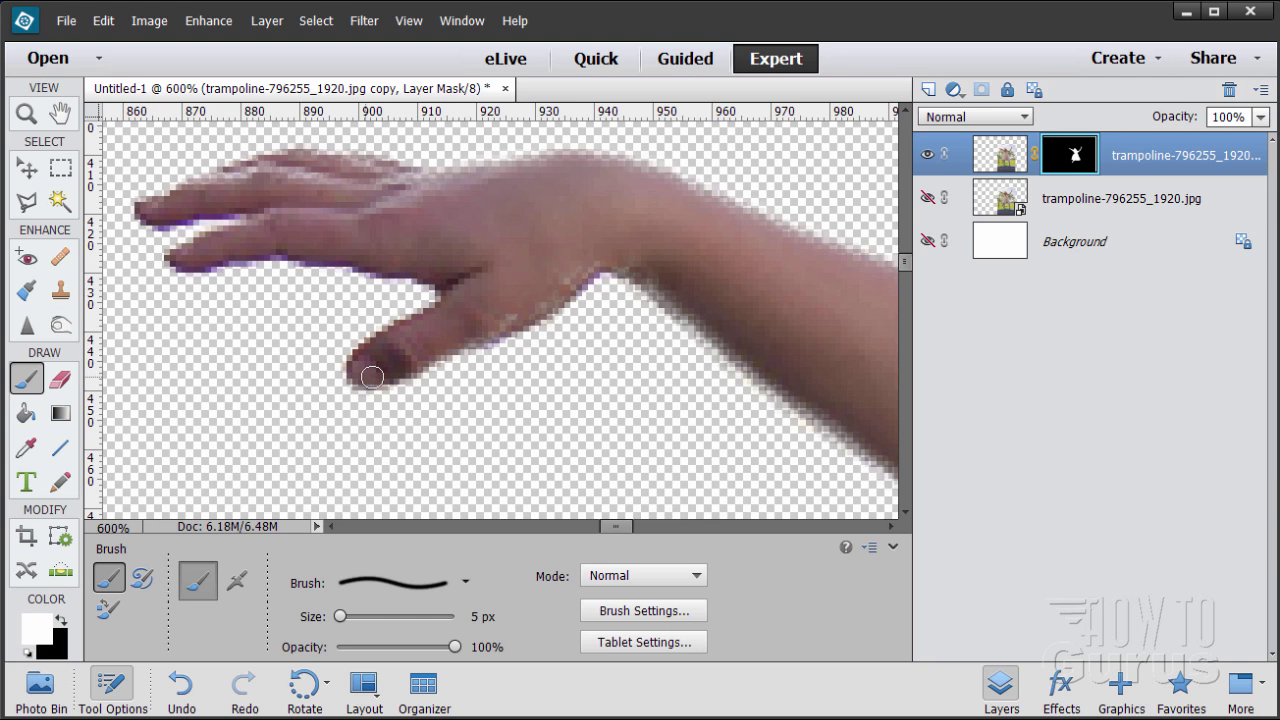
left_click_drag(370, 374, 414, 357)
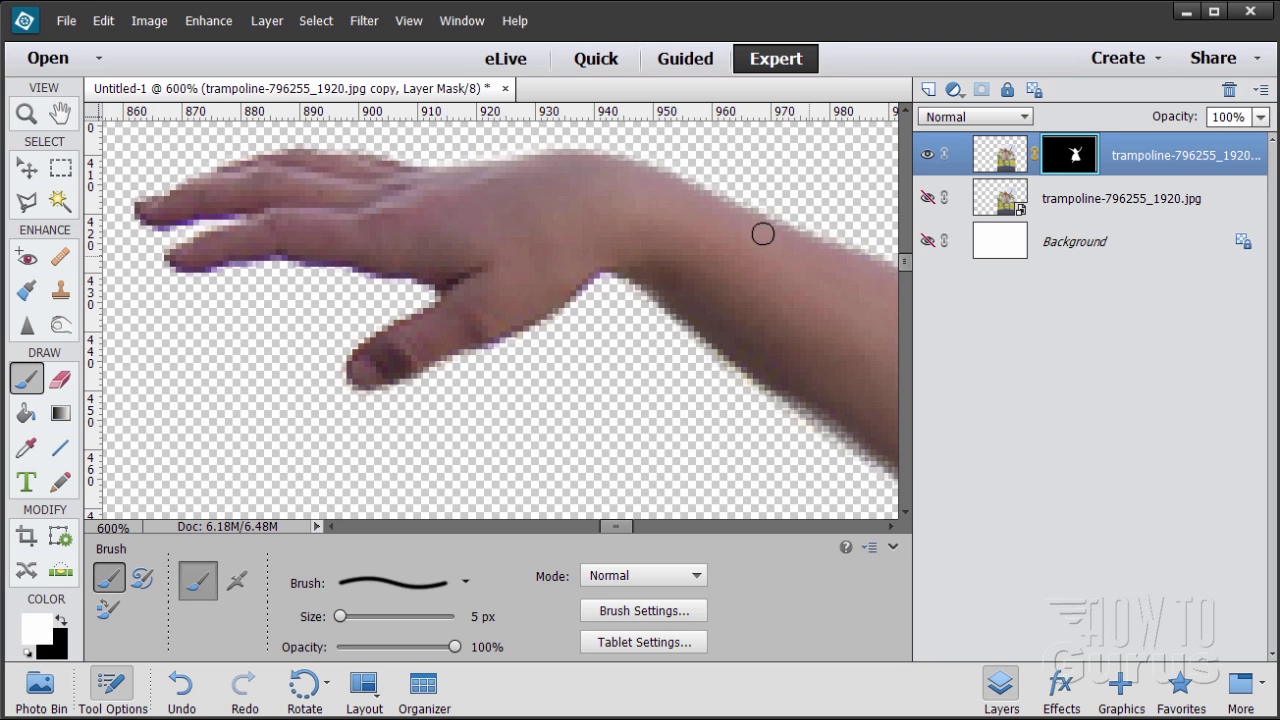
Examine the mask edges along the outstretched forearm, the loose hair beneath it and the side of the skirt.
left_click_drag(618, 527, 630, 527)
scroll(703, 361, "down", 1)
scroll(703, 361, "down", 1)
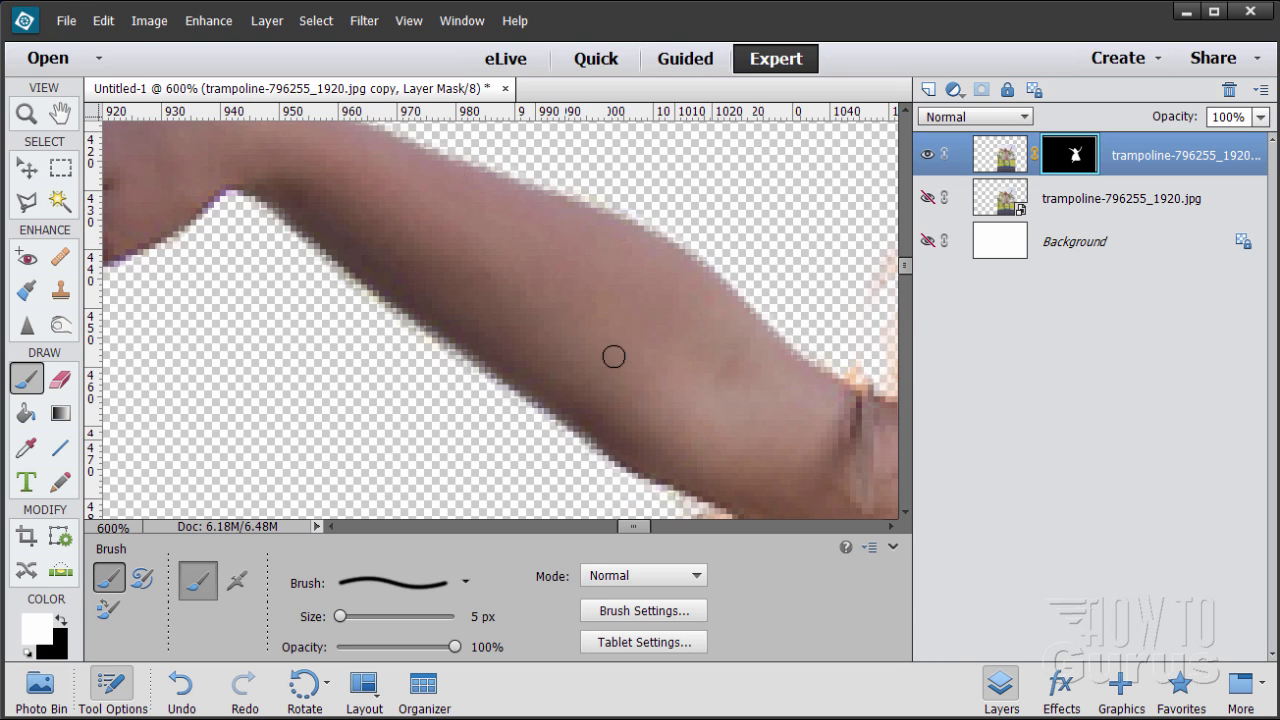
left_click_drag(645, 447, 539, 315)
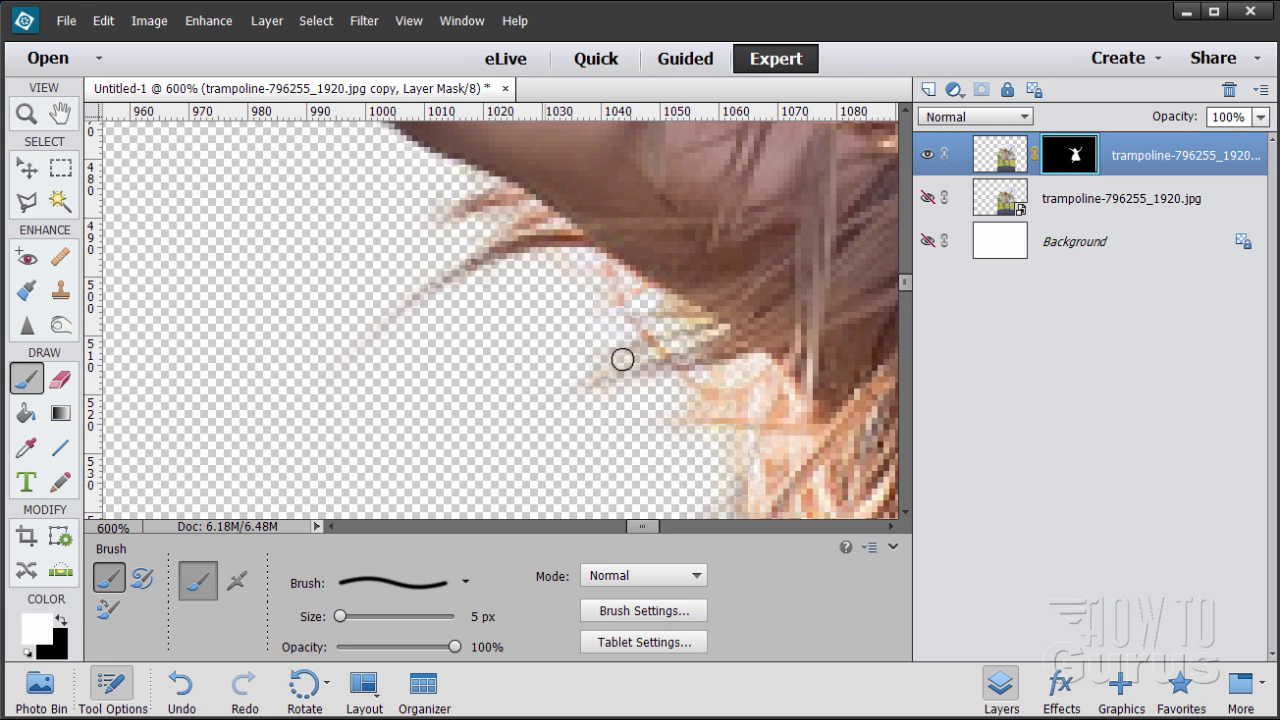
scroll(818, 431, "down", 5)
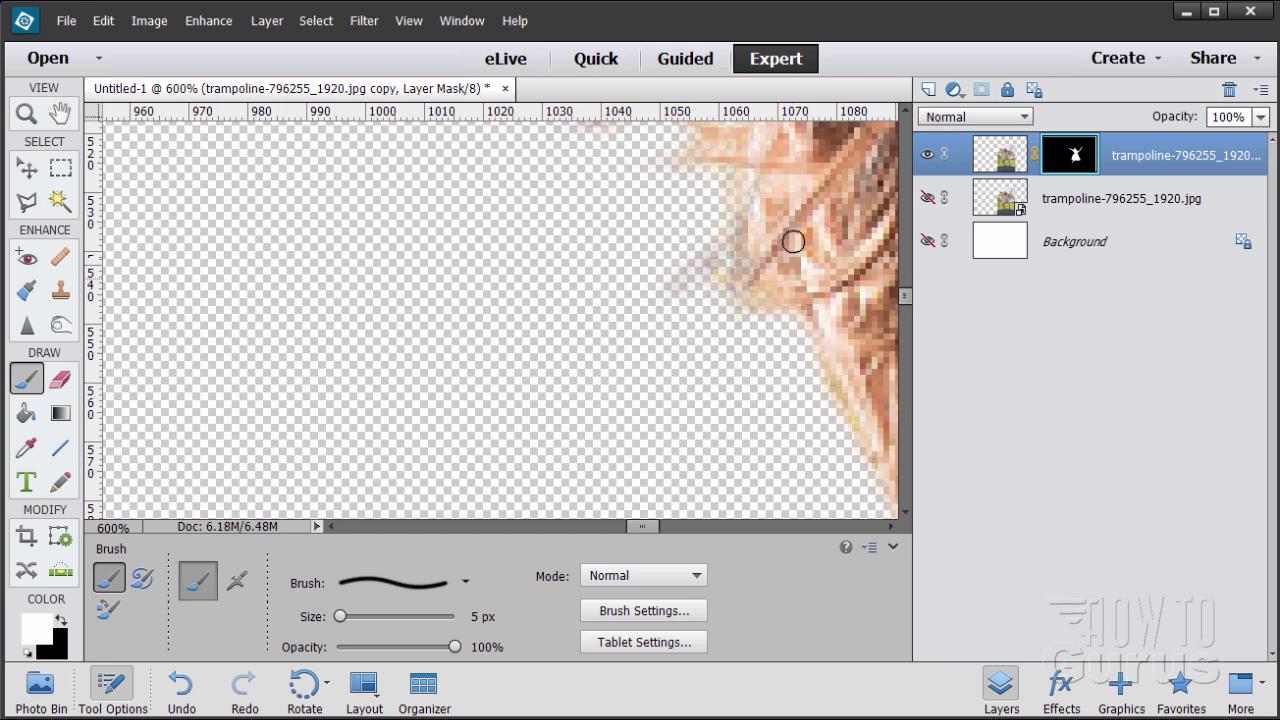
scroll(841, 334, "up", 2)
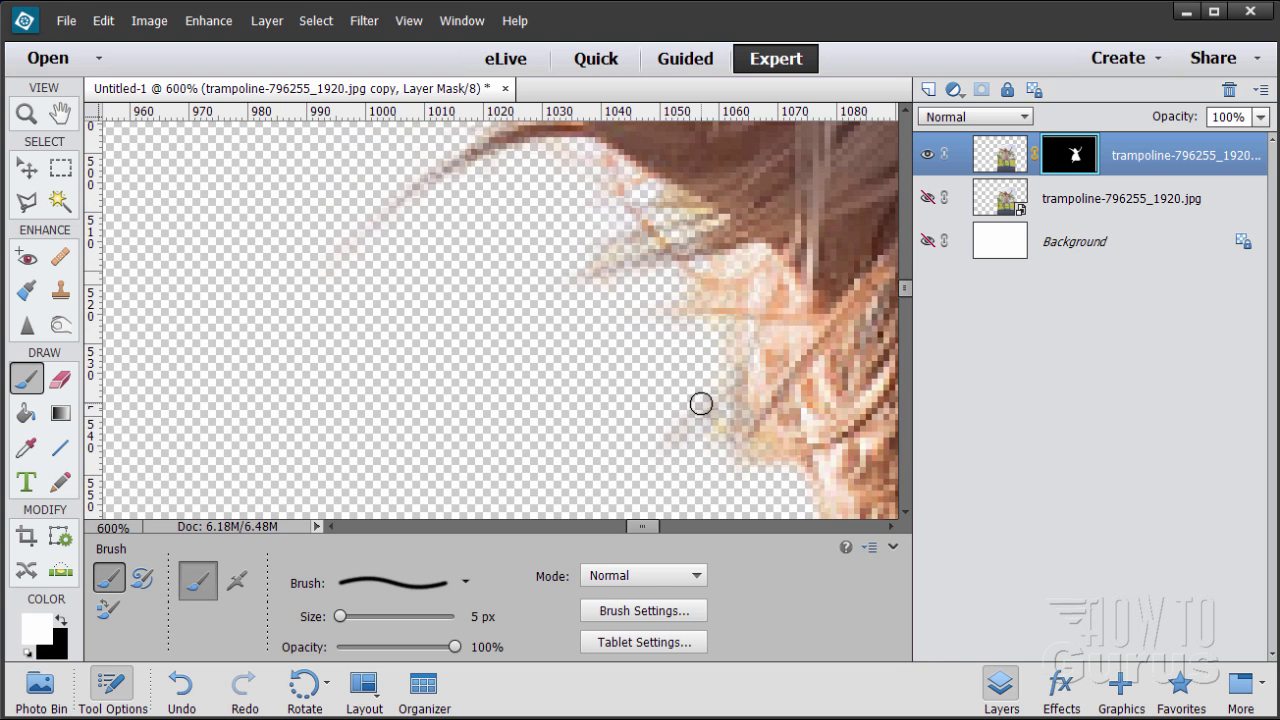
left_click_drag(807, 419, 545, 211)
left_click_drag(722, 431, 574, 323)
left_click_drag(600, 470, 543, 351)
left_click_drag(543, 437, 545, 305)
left_click_drag(423, 400, 491, 277)
left_click_drag(467, 441, 453, 282)
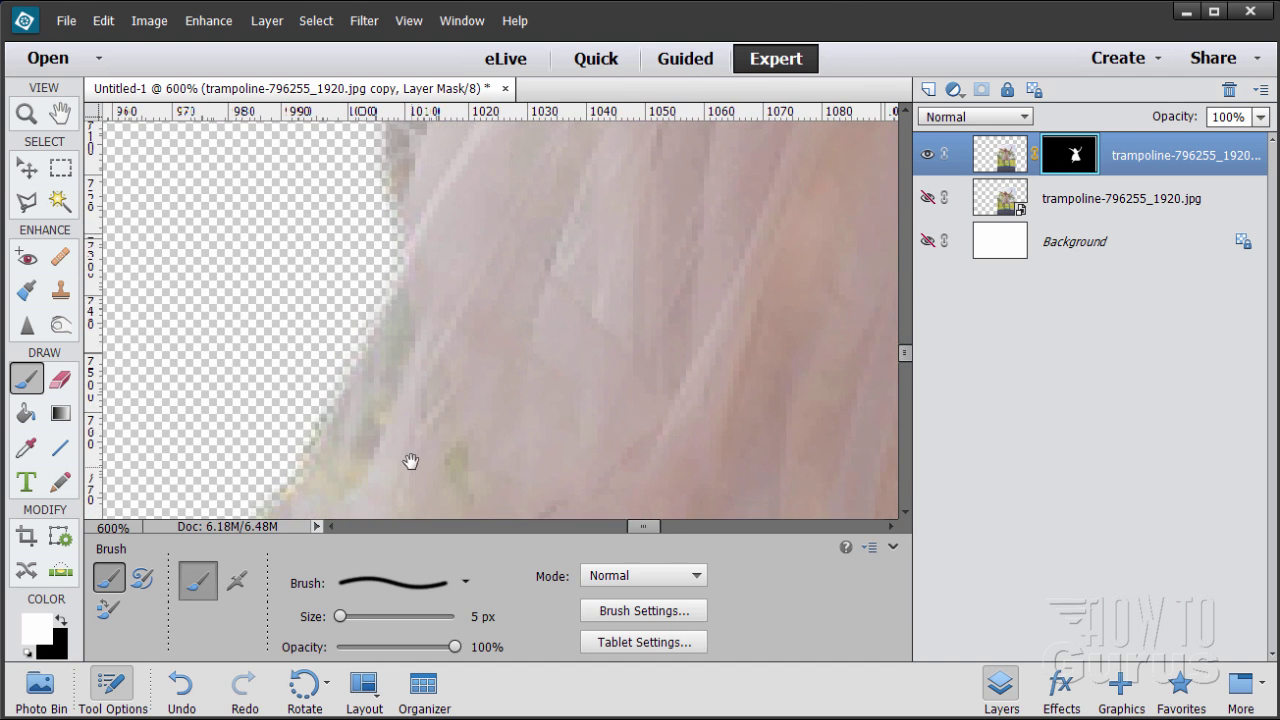
left_click_drag(410, 461, 434, 346)
left_click_drag(409, 409, 448, 301)
Paint white on the mask along the outer edge of the lower leg just below the hem to restore its outline.
left_click_drag(665, 336, 528, 301)
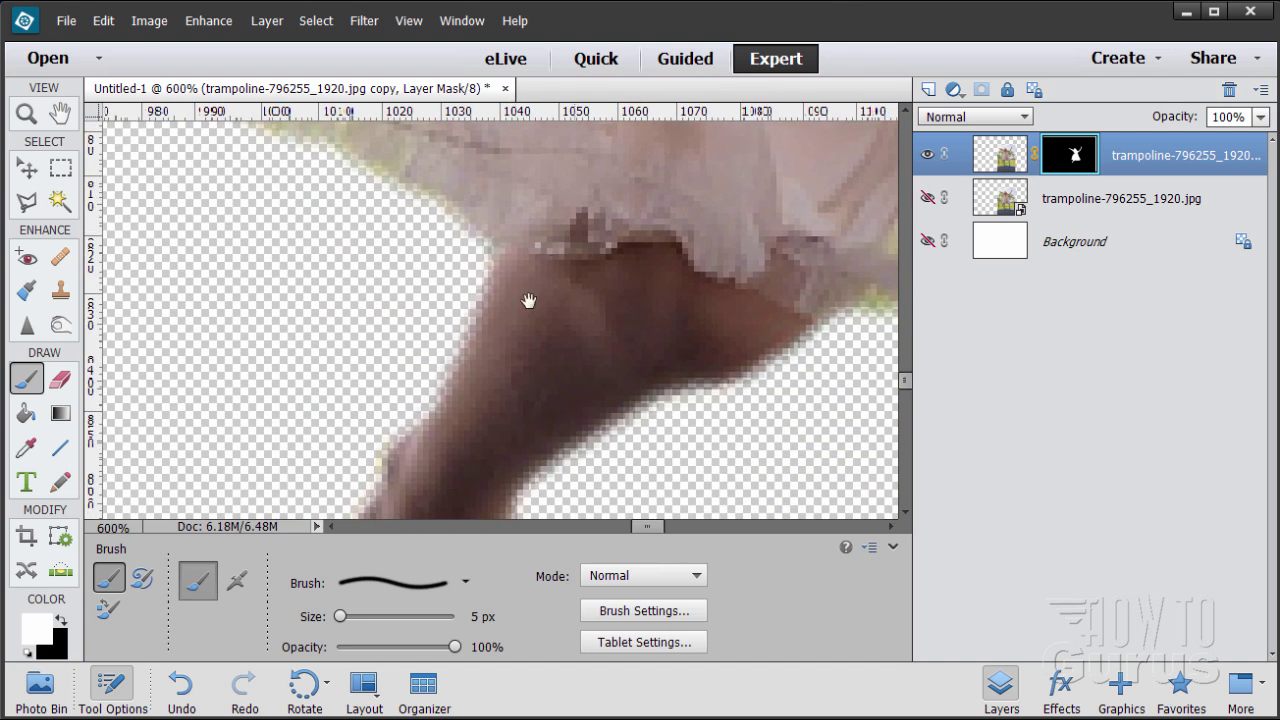
left_click_drag(489, 359, 546, 237)
left_click_drag(541, 329, 467, 404)
left_click_drag(505, 268, 522, 276)
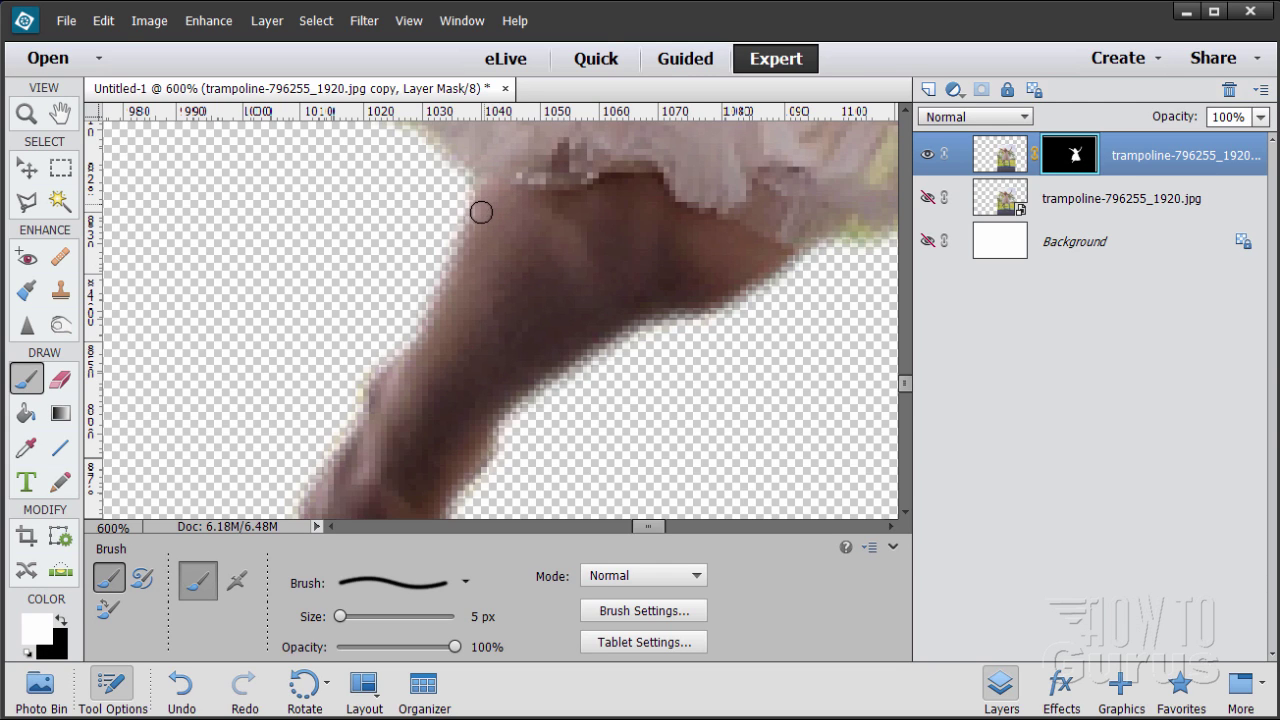
left_click_drag(481, 212, 427, 347)
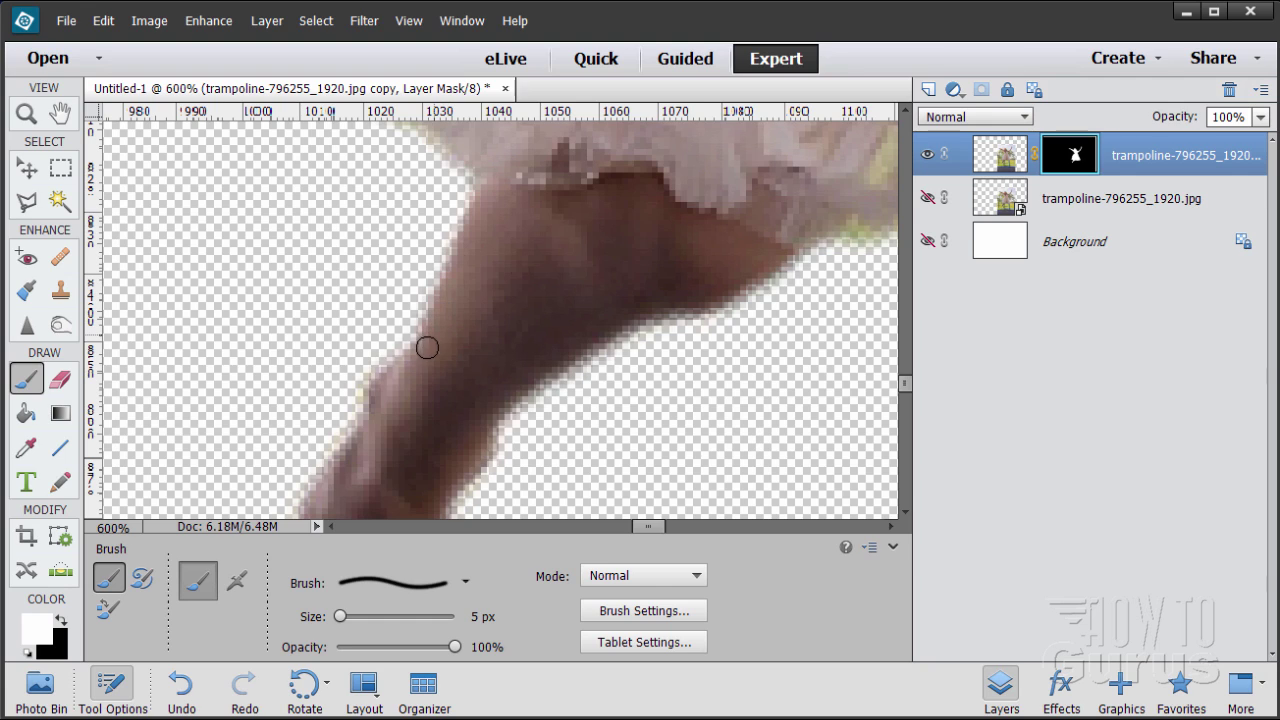
Paint white on the girl's mask along the ankle, the edges of the foot and the underside of the lower leg.
left_click_drag(381, 391, 373, 433)
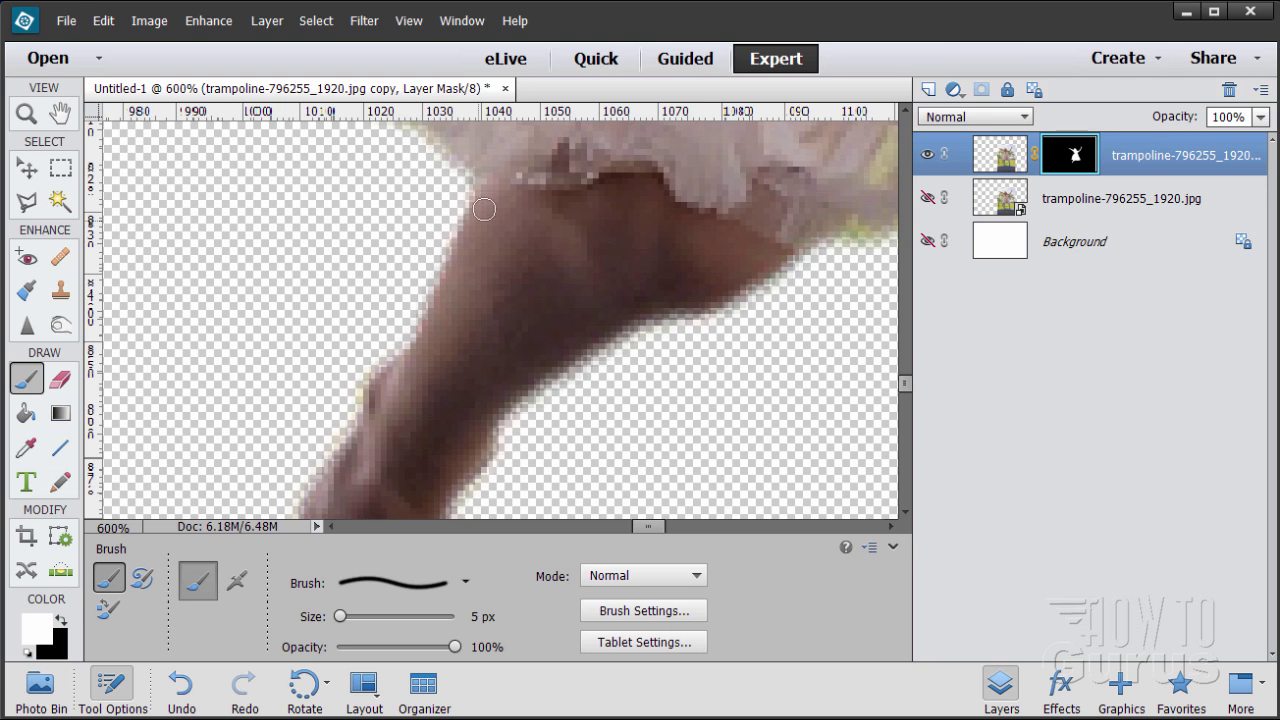
mouse_move(419, 435)
left_mouse_down()
mouse_move(486, 291)
mouse_move(472, 273)
mouse_move(429, 277)
mouse_move(383, 371)
mouse_move(419, 318)
left_mouse_up()
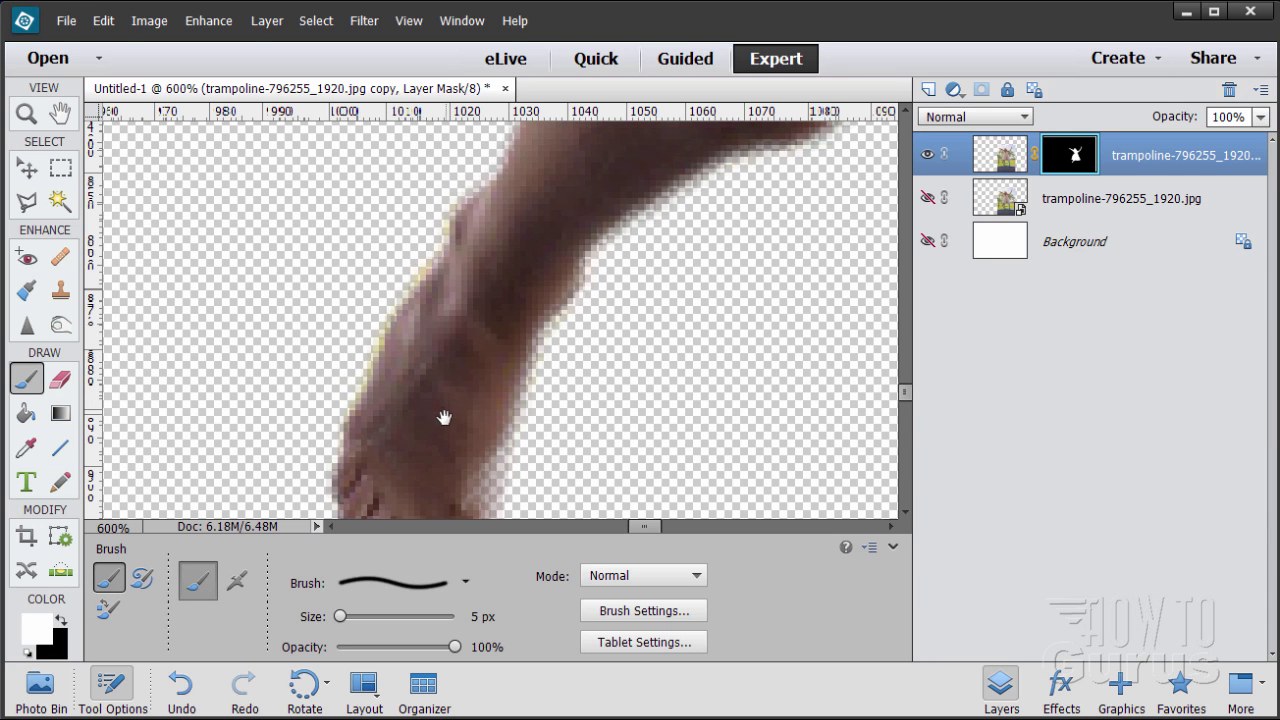
left_click_drag(444, 417, 440, 251)
mouse_move(390, 403)
left_mouse_down()
mouse_move(406, 359)
mouse_move(361, 383)
mouse_move(387, 353)
mouse_move(426, 361)
mouse_move(414, 427)
mouse_move(439, 421)
mouse_move(451, 372)
mouse_move(441, 441)
mouse_move(455, 400)
mouse_move(453, 430)
mouse_move(488, 267)
mouse_move(492, 309)
mouse_move(457, 383)
mouse_move(474, 274)
left_mouse_up()
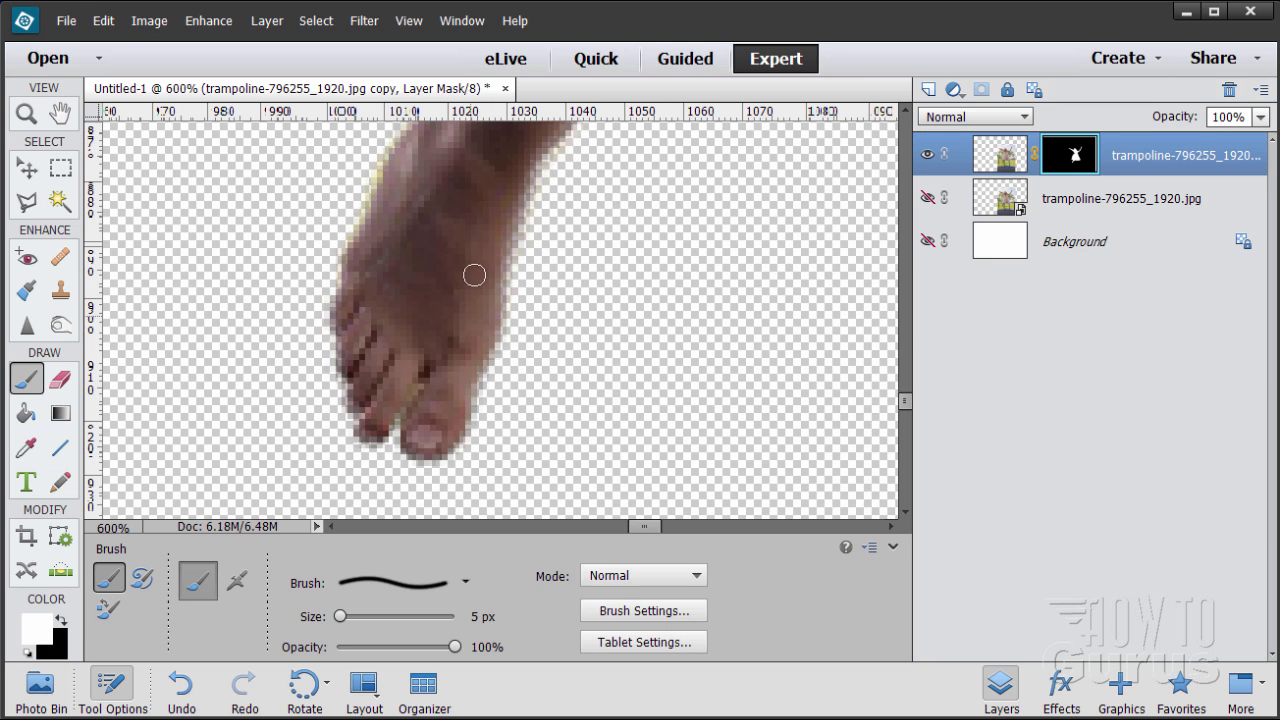
mouse_move(473, 338)
left_mouse_down()
mouse_move(411, 397)
mouse_move(423, 450)
mouse_move(442, 345)
mouse_move(503, 223)
left_mouse_up()
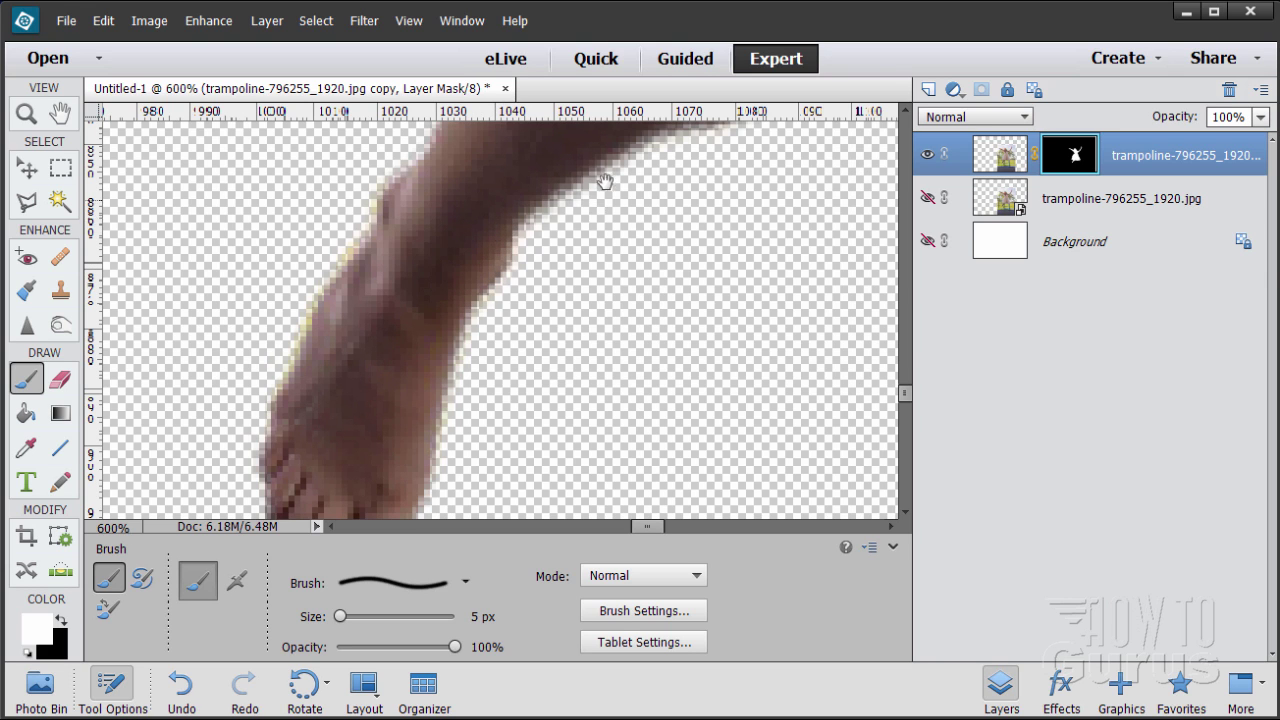
left_click_drag(605, 181, 340, 311)
mouse_move(226, 425)
left_mouse_down()
mouse_move(326, 334)
mouse_move(490, 269)
mouse_move(543, 229)
mouse_move(423, 291)
mouse_move(349, 302)
left_mouse_up()
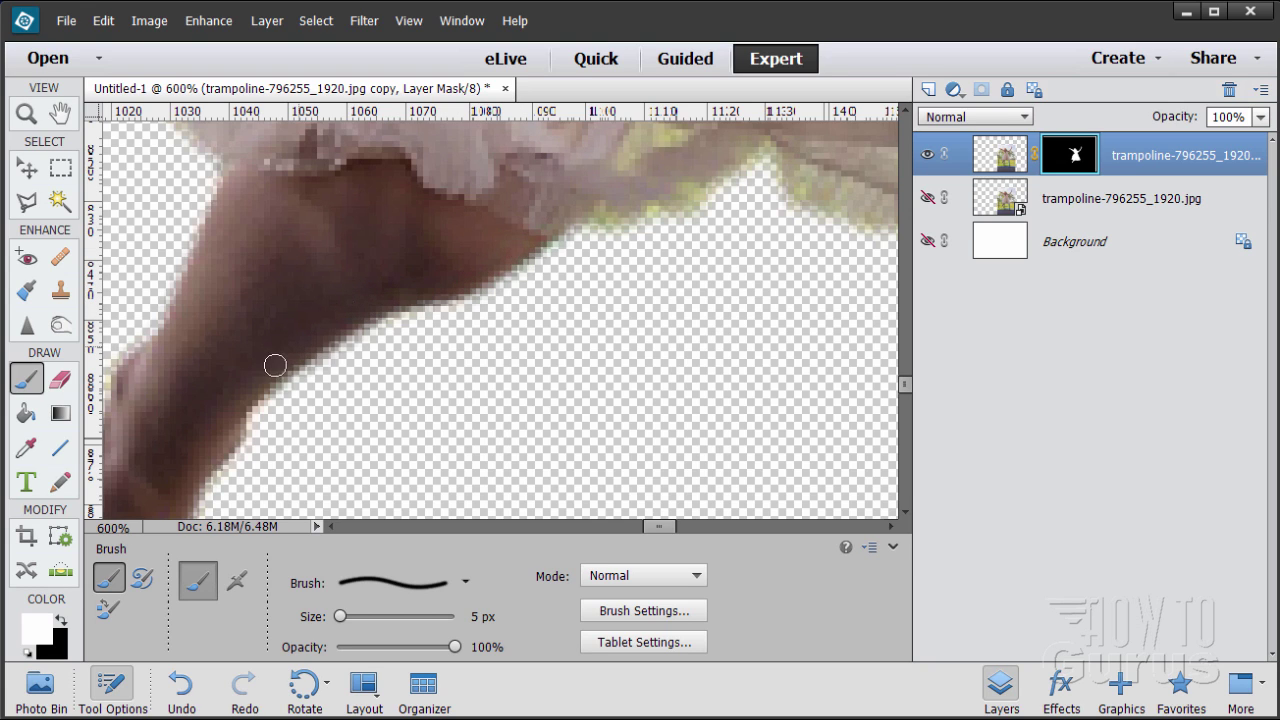
Check the mask along the skirt, loose hair and raised arm, and paint white around the thumb of the raised hand.
left_click_drag(733, 222, 461, 409)
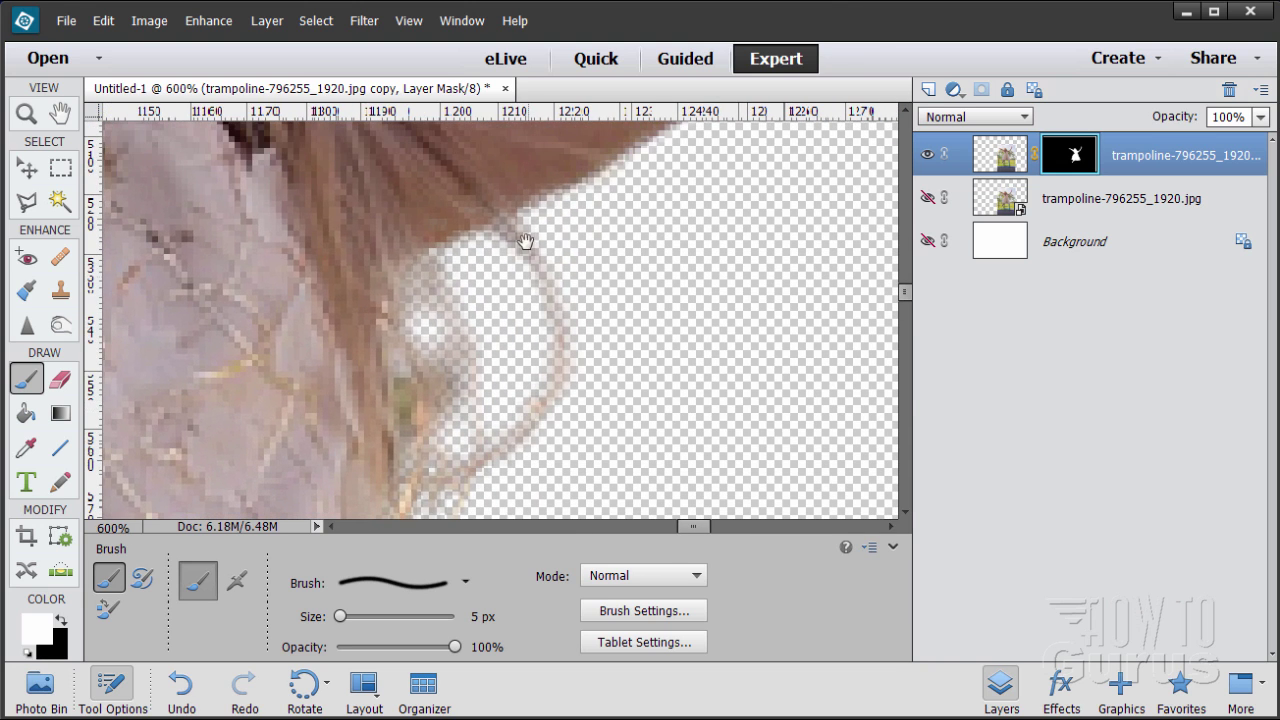
left_click_drag(526, 240, 424, 399)
left_click_drag(488, 375, 446, 379)
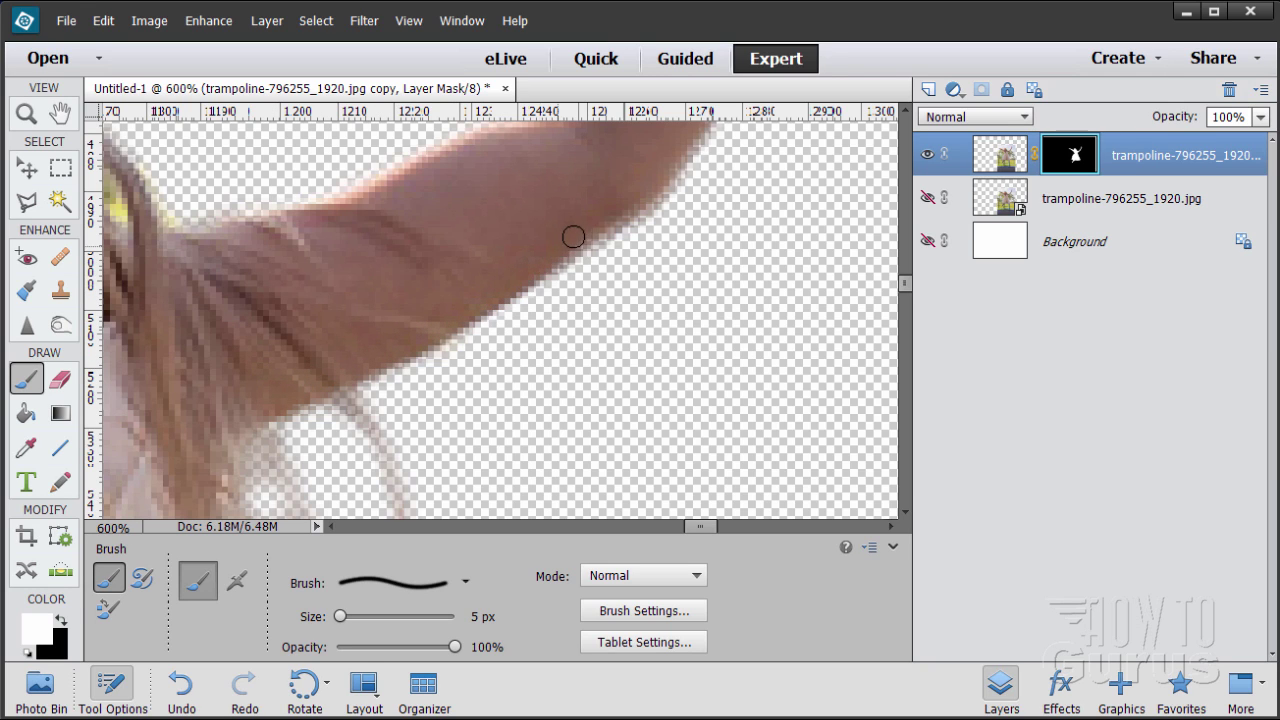
mouse_move(673, 250)
left_mouse_down()
mouse_move(675, 272)
mouse_move(532, 516)
left_mouse_up()
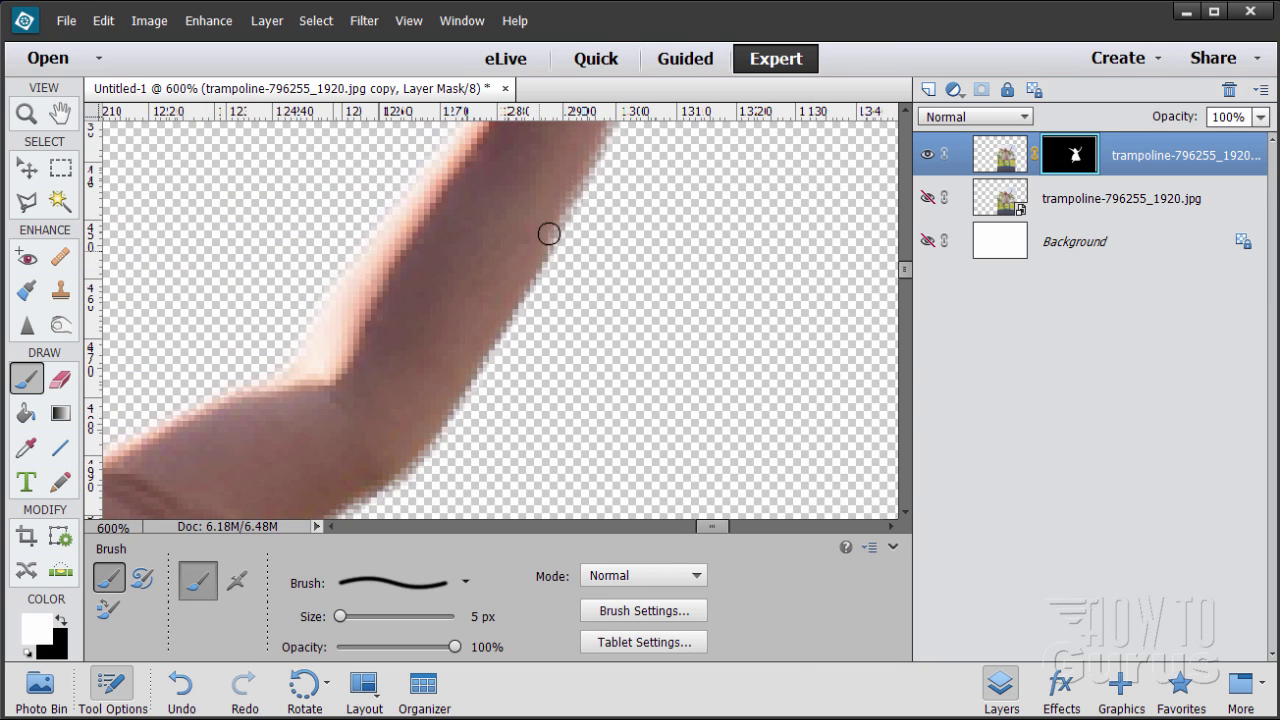
left_click_drag(677, 200, 480, 428)
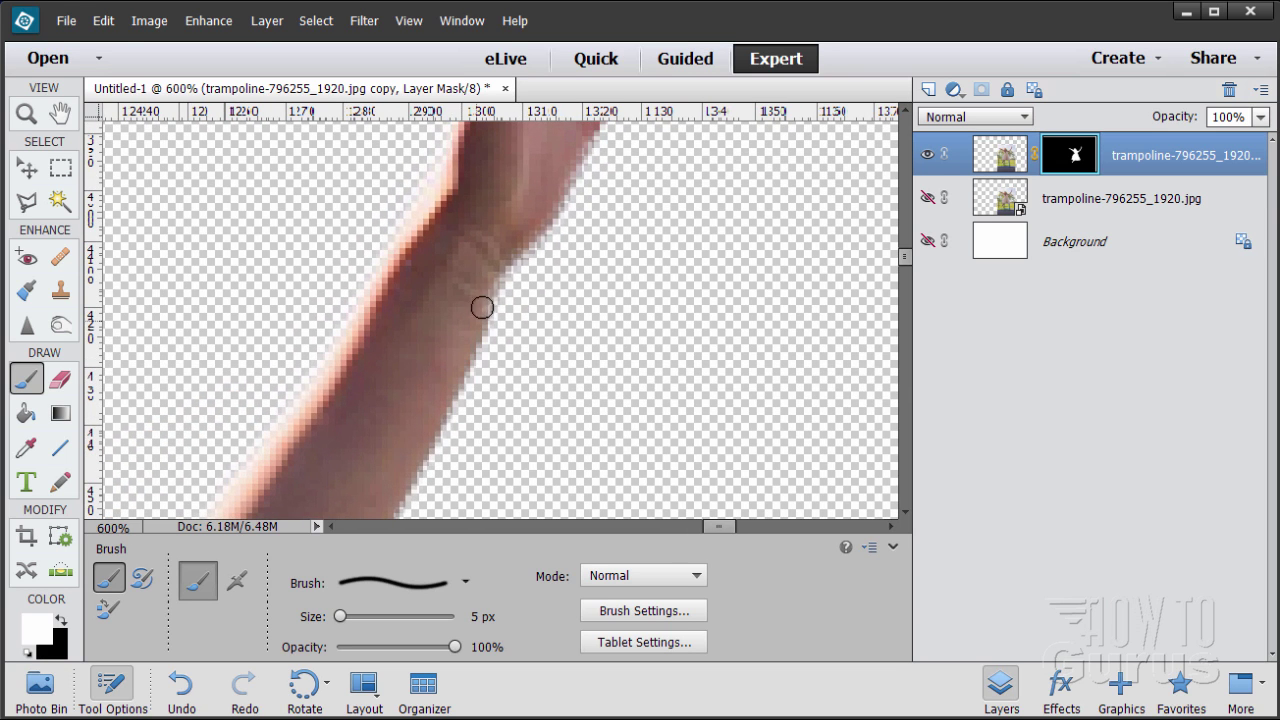
mouse_move(597, 231)
left_mouse_down()
mouse_move(391, 391)
mouse_move(415, 345)
mouse_move(414, 289)
mouse_move(398, 405)
left_mouse_up()
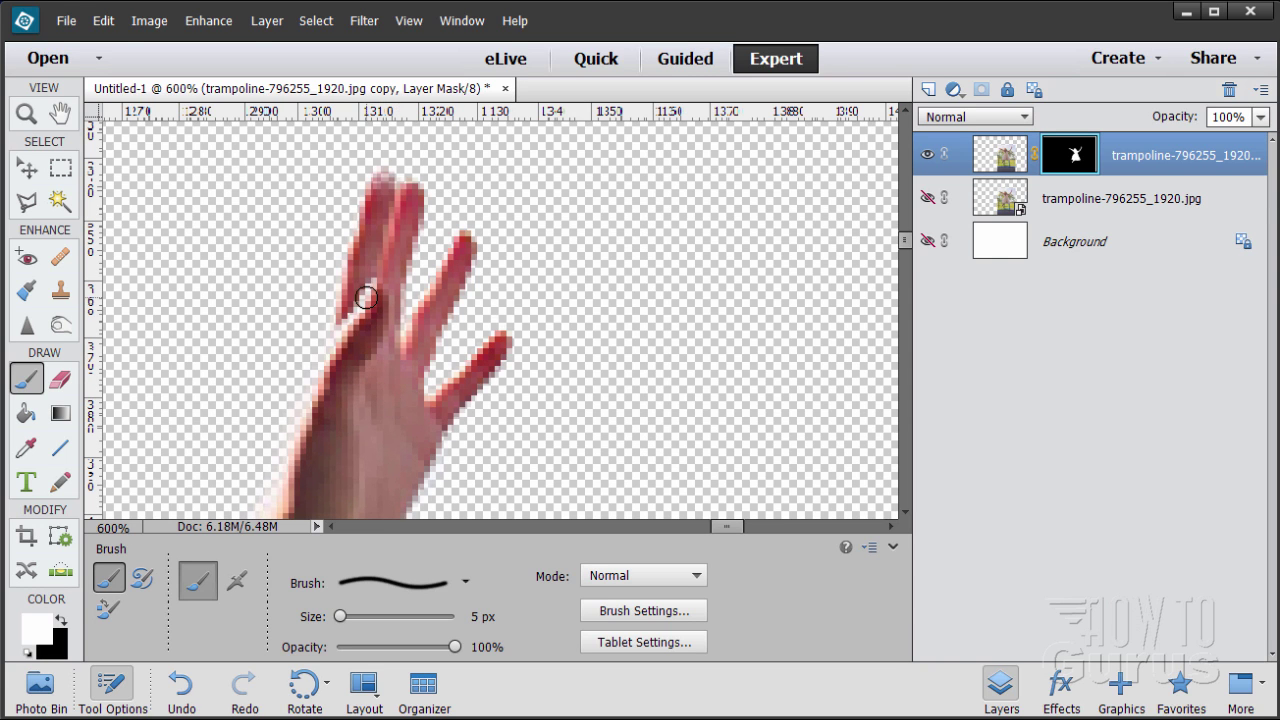
left_click_drag(354, 318, 332, 389)
left_click_drag(385, 450, 523, 414)
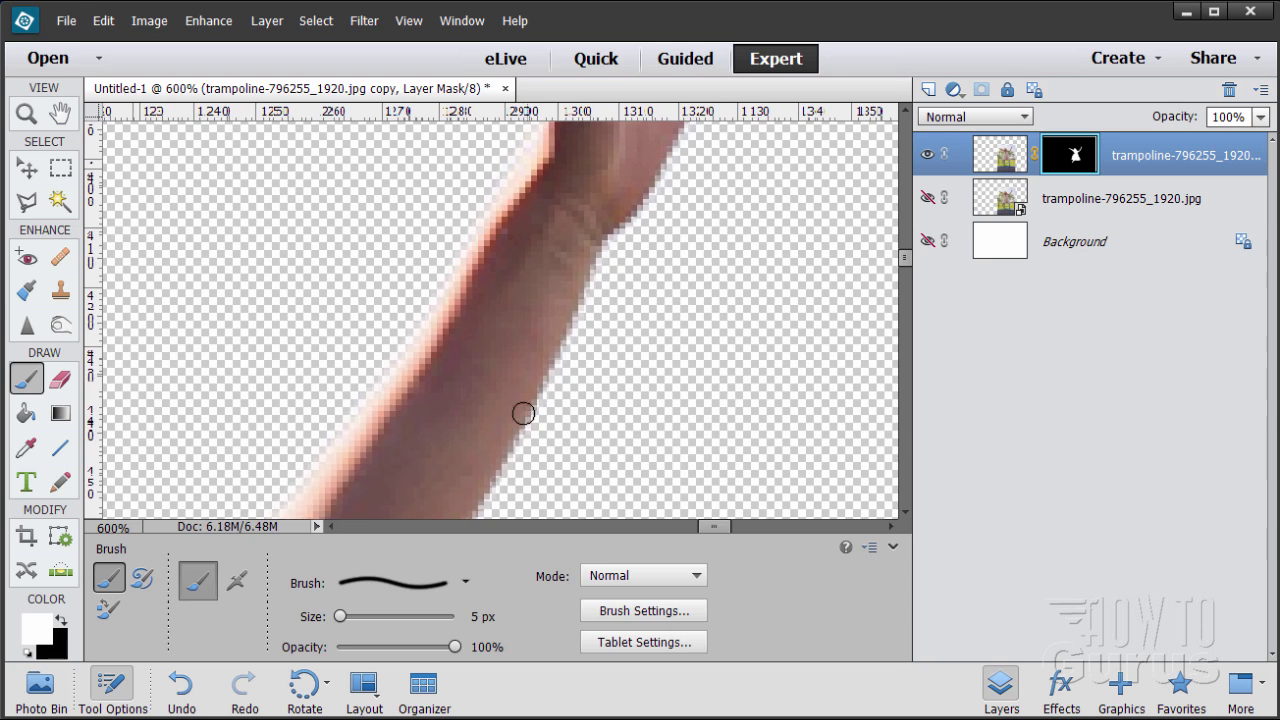
Show the white Background layer and fit the whole image on screen.
left_click(927, 242)
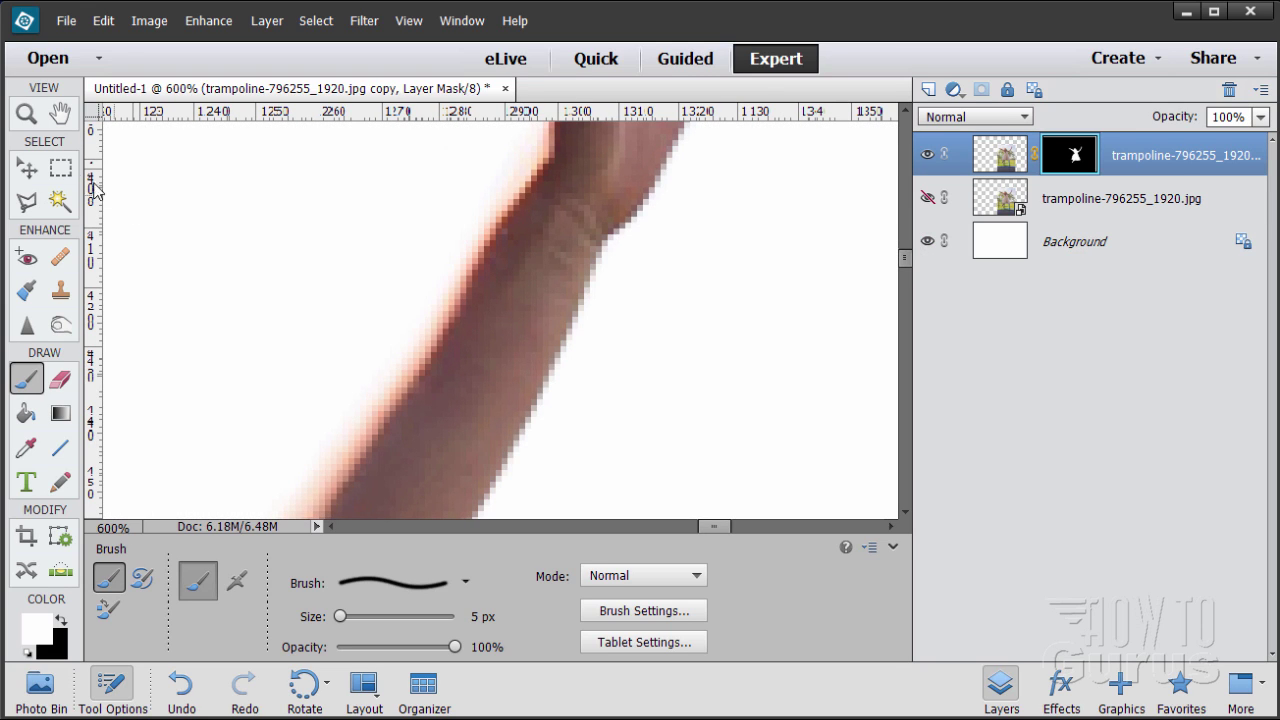
left_click(28, 113)
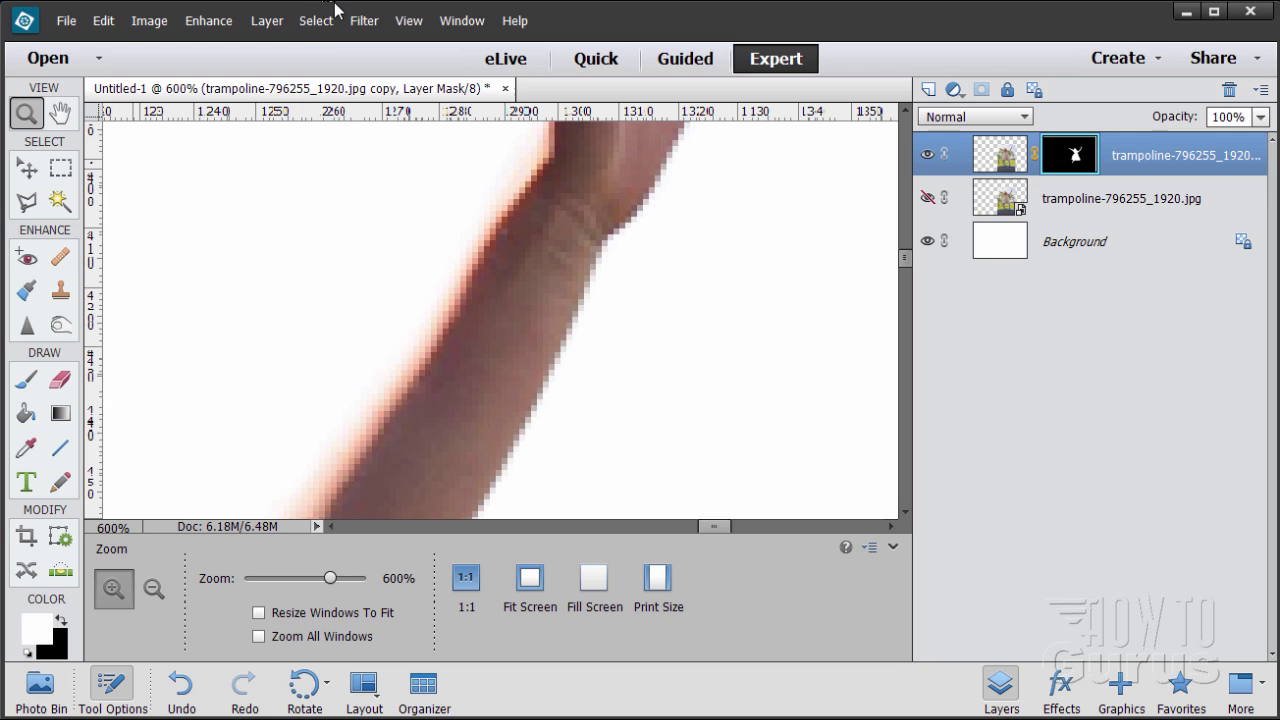
left_click(409, 20)
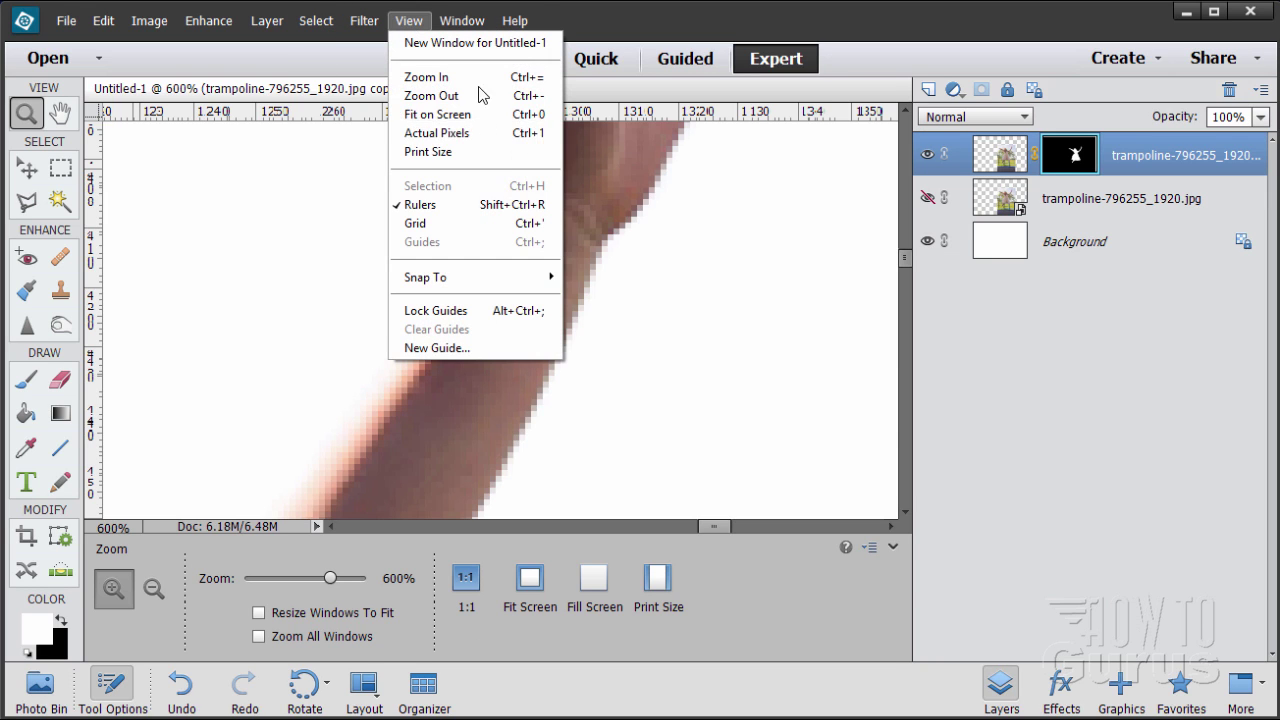
left_click(429, 116)
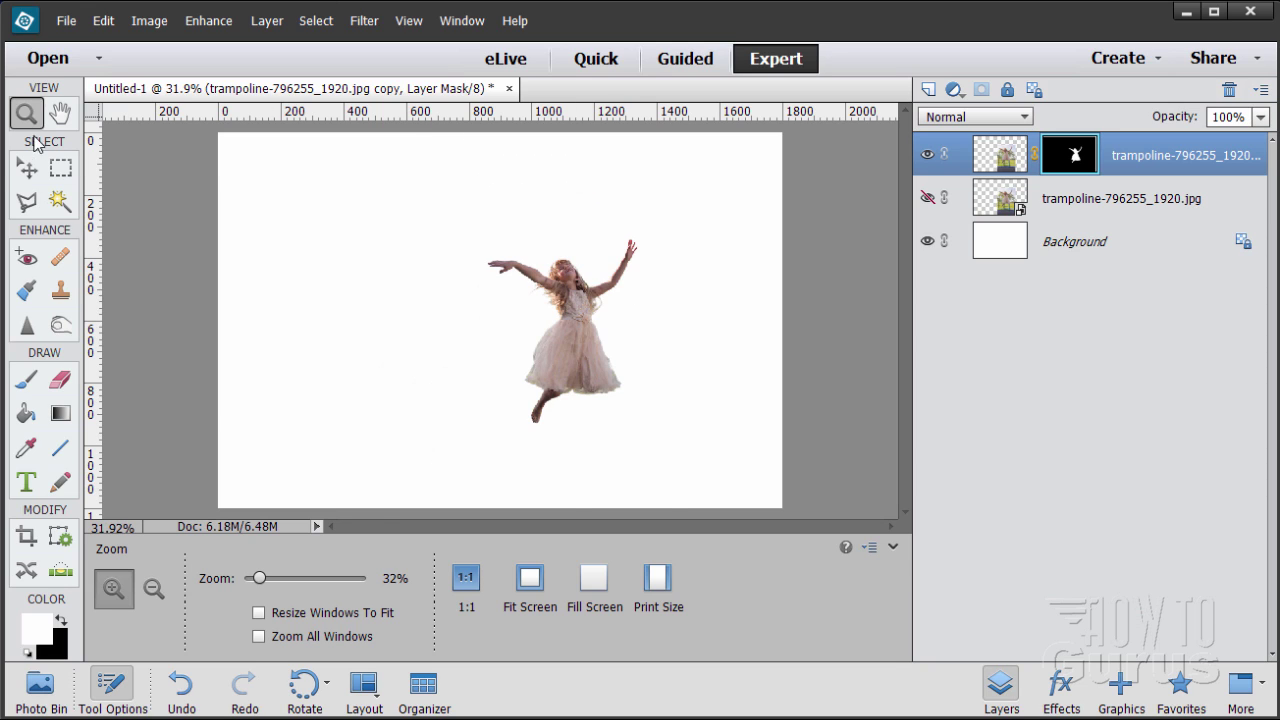
Rotate the girl's masked layer about 15 degrees clockwise and apply the transformation.
left_click(27, 168)
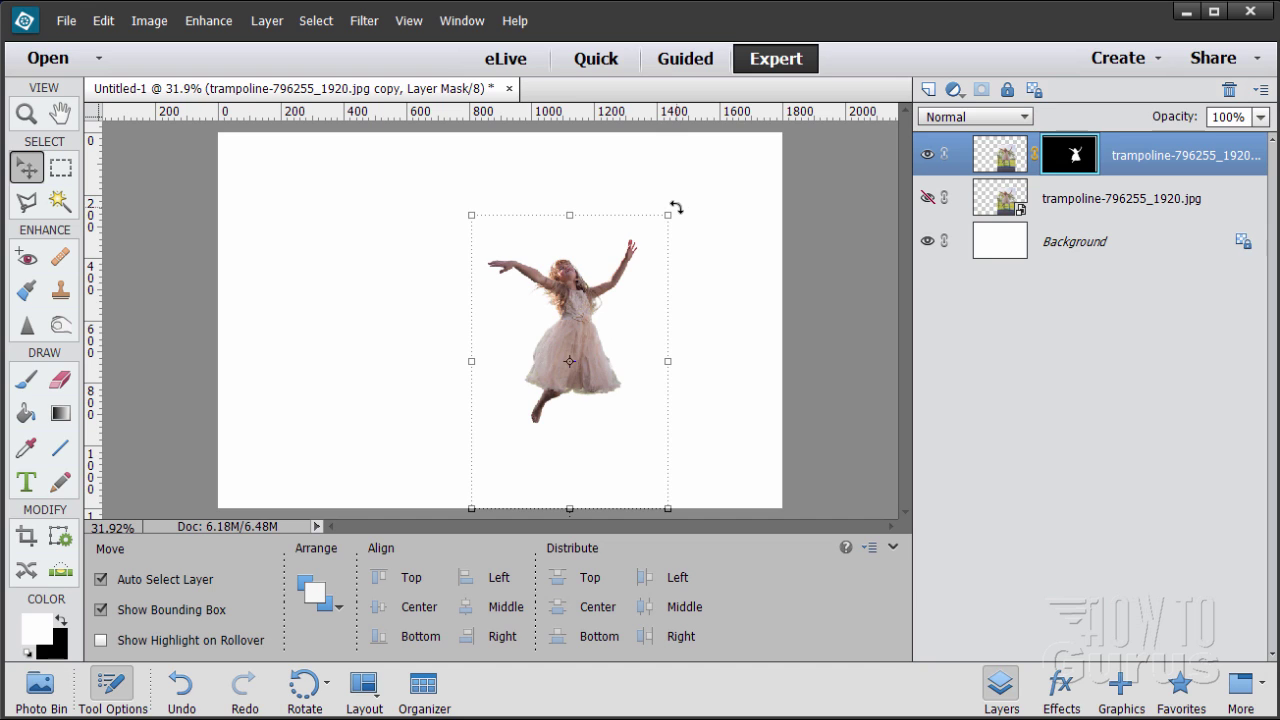
left_click_drag(677, 208, 709, 244)
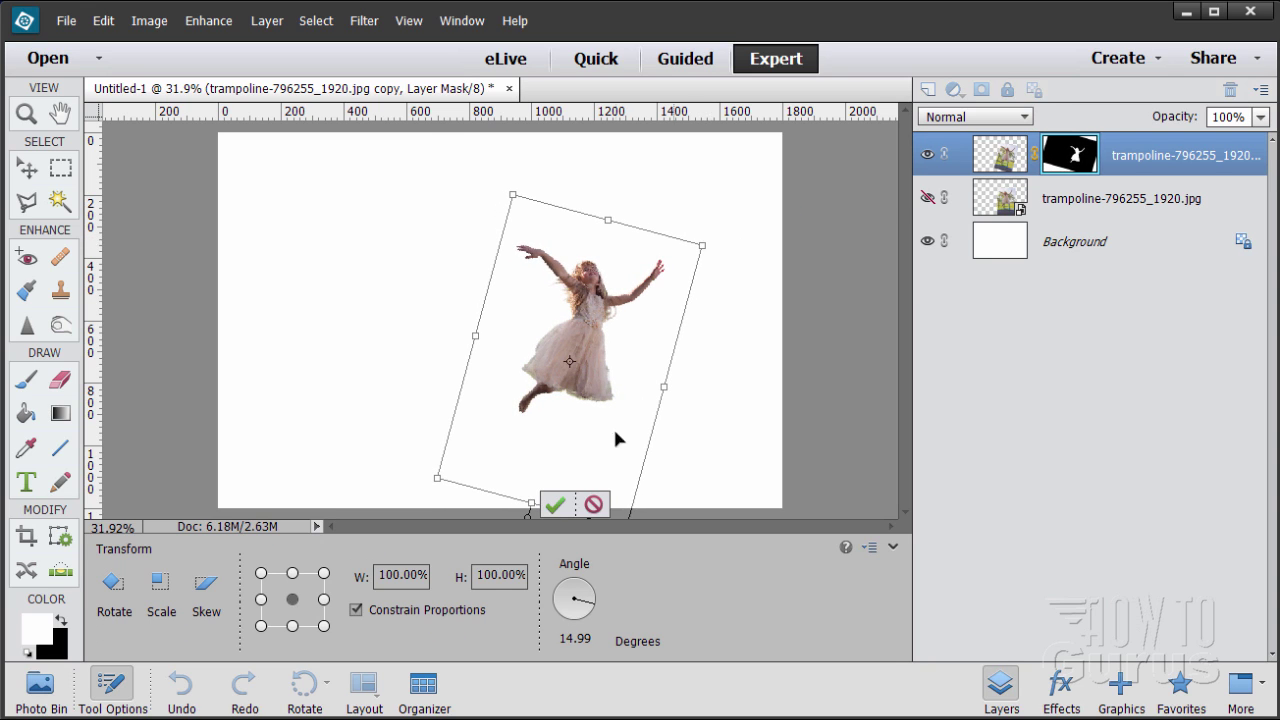
left_click(555, 504)
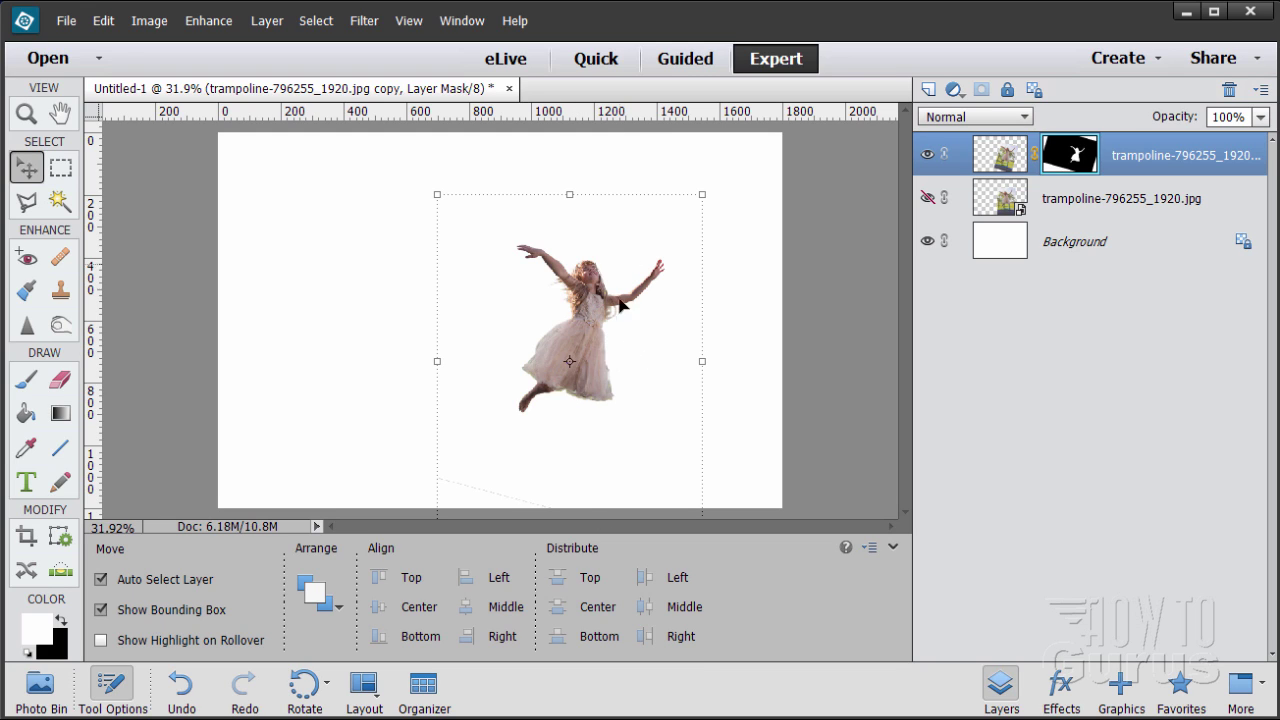
Hide the girl's masked layer, leaving the Background layer selected, and close the original trampoline photo.
left_click(766, 317)
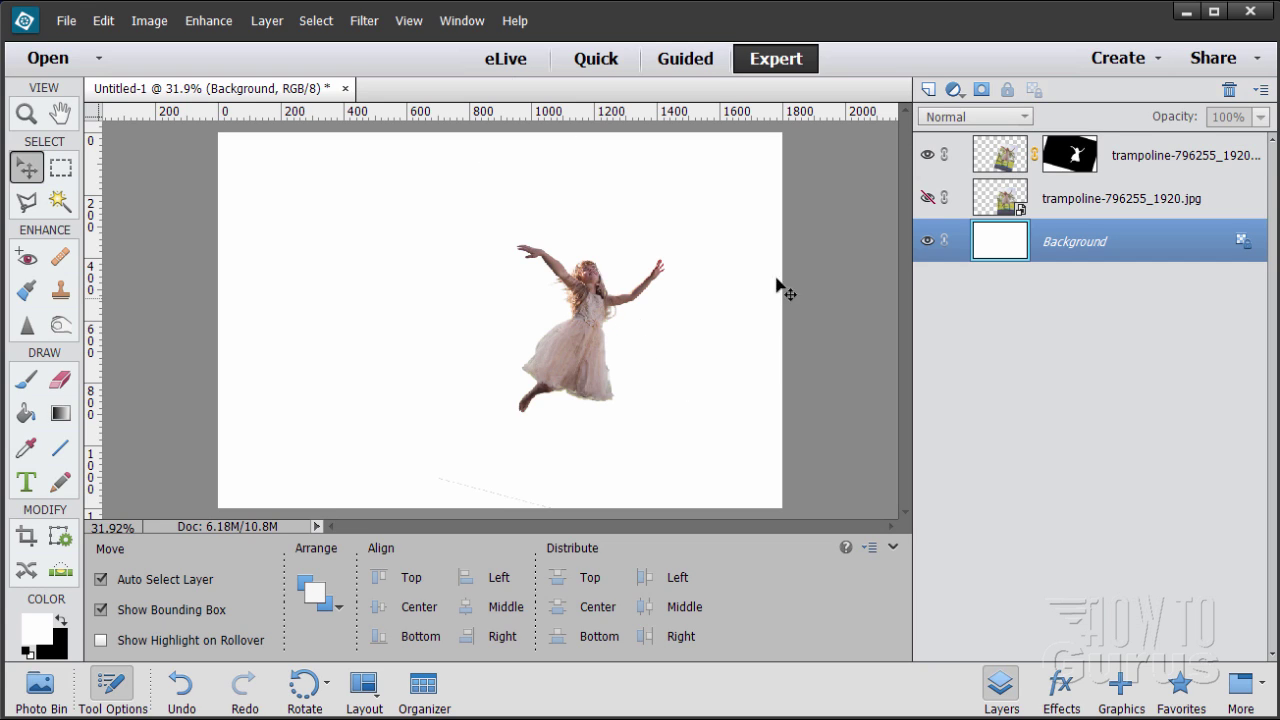
left_click(927, 155)
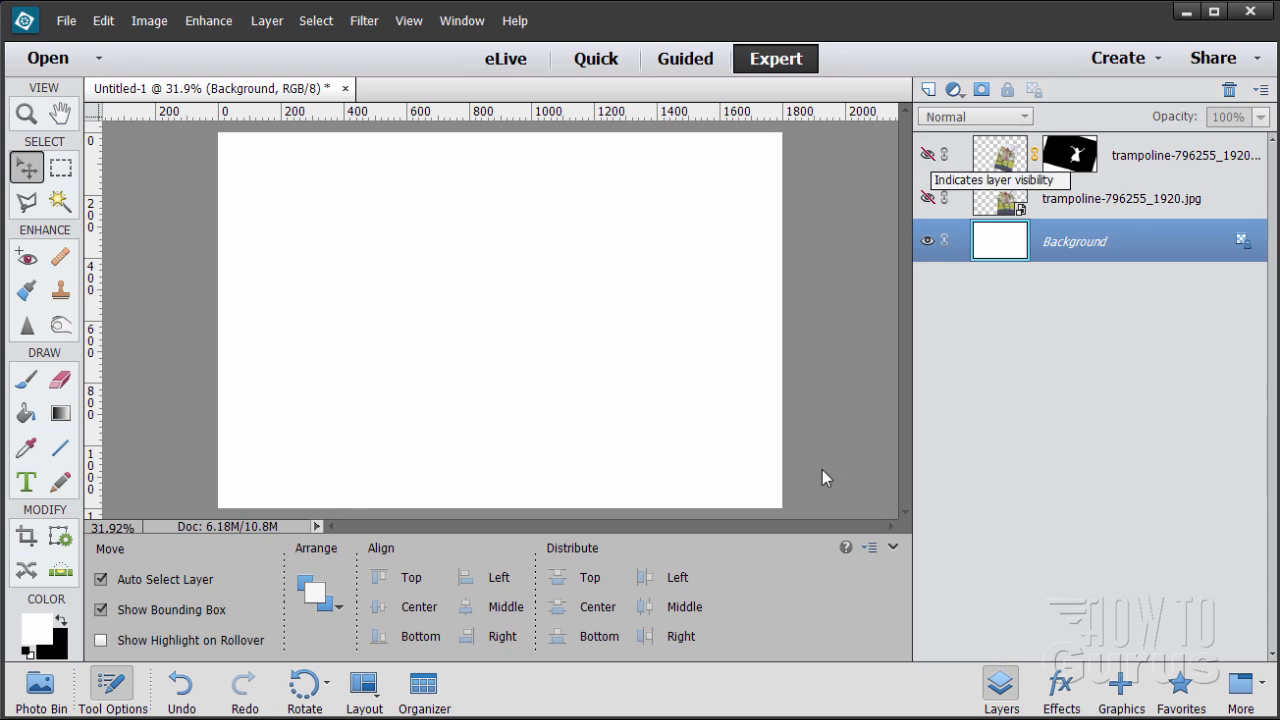
left_click(24, 688)
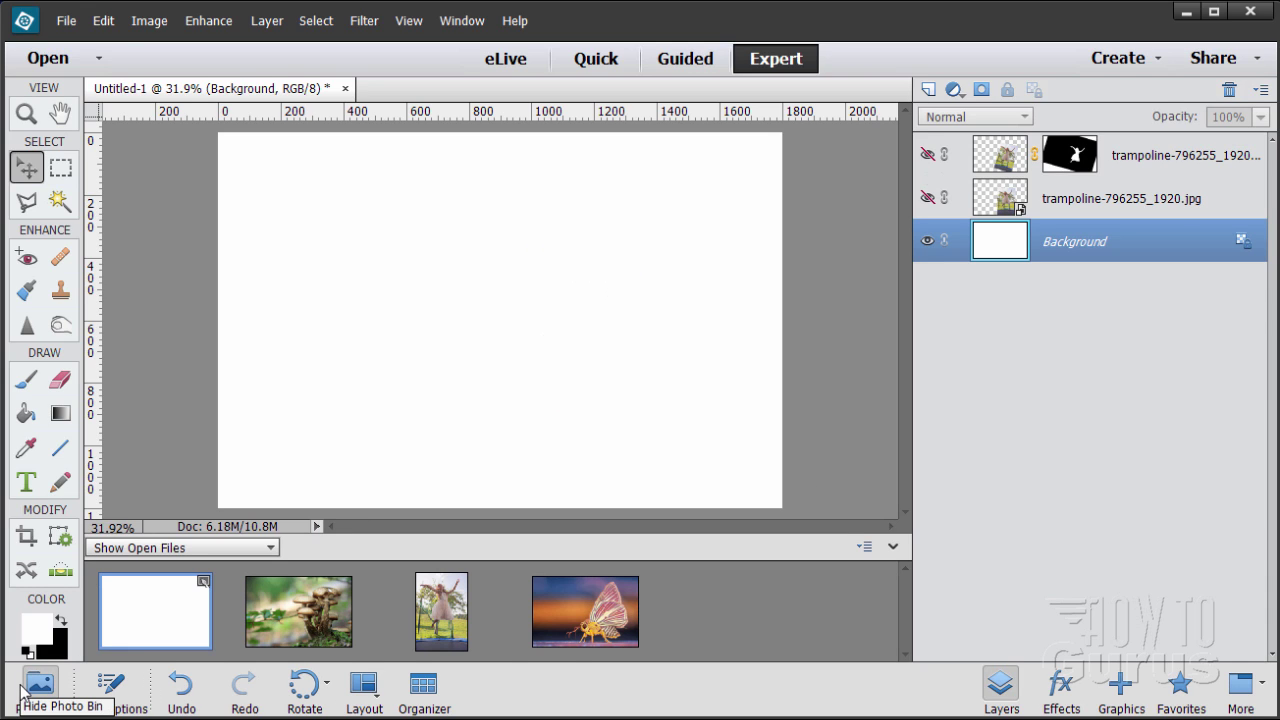
left_click(448, 610)
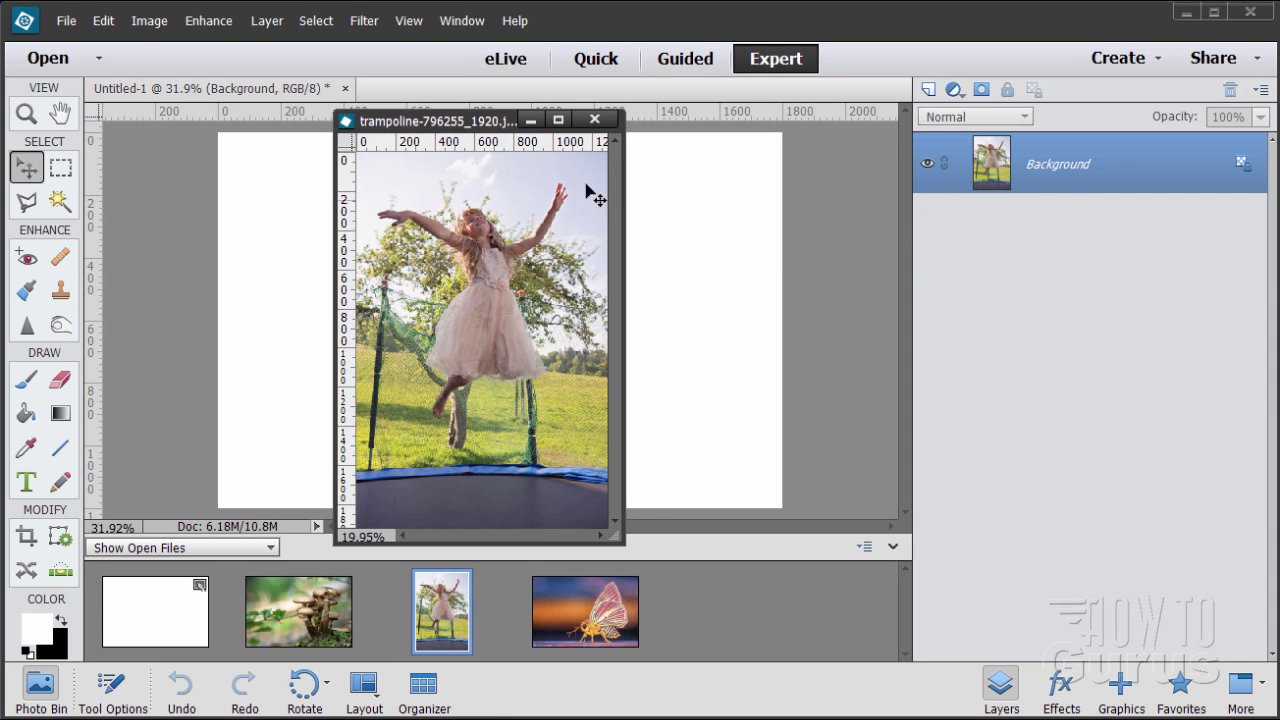
left_click(595, 120)
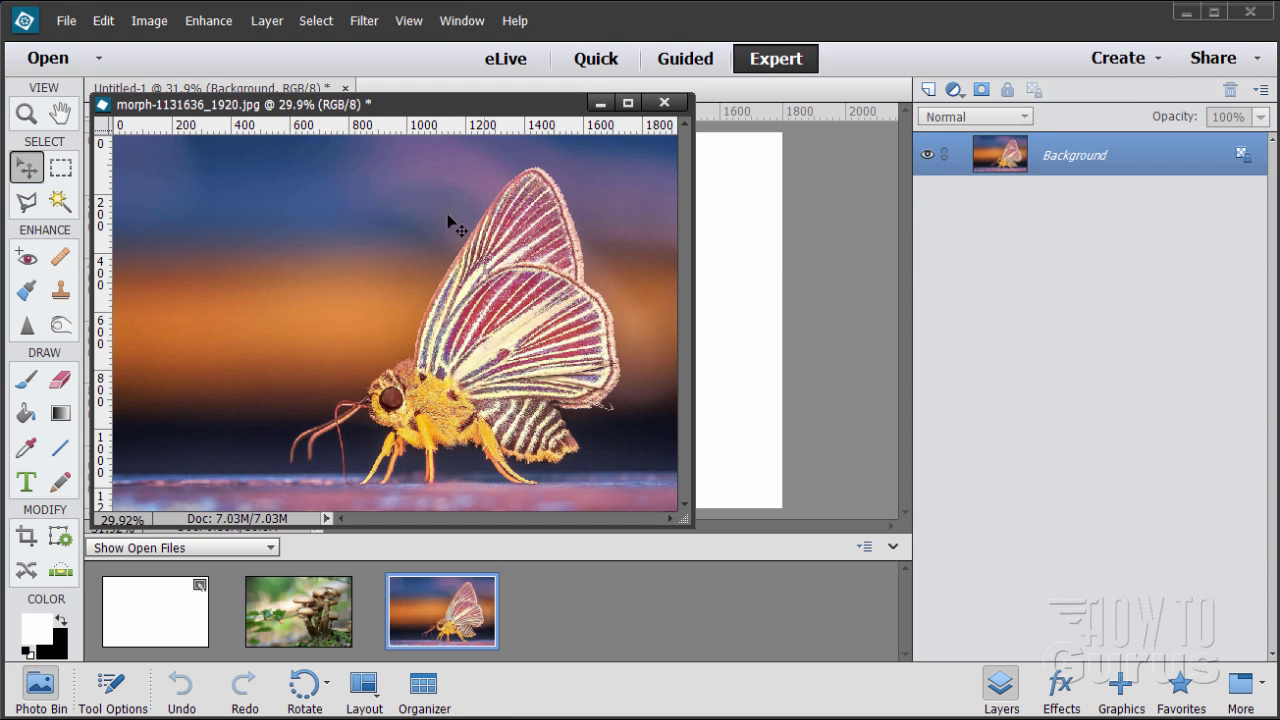
Copy the butterfly photo into the composite directly above the Background layer, close its original and minimize the mushroom photo.
left_click_drag(451, 107, 1037, 233)
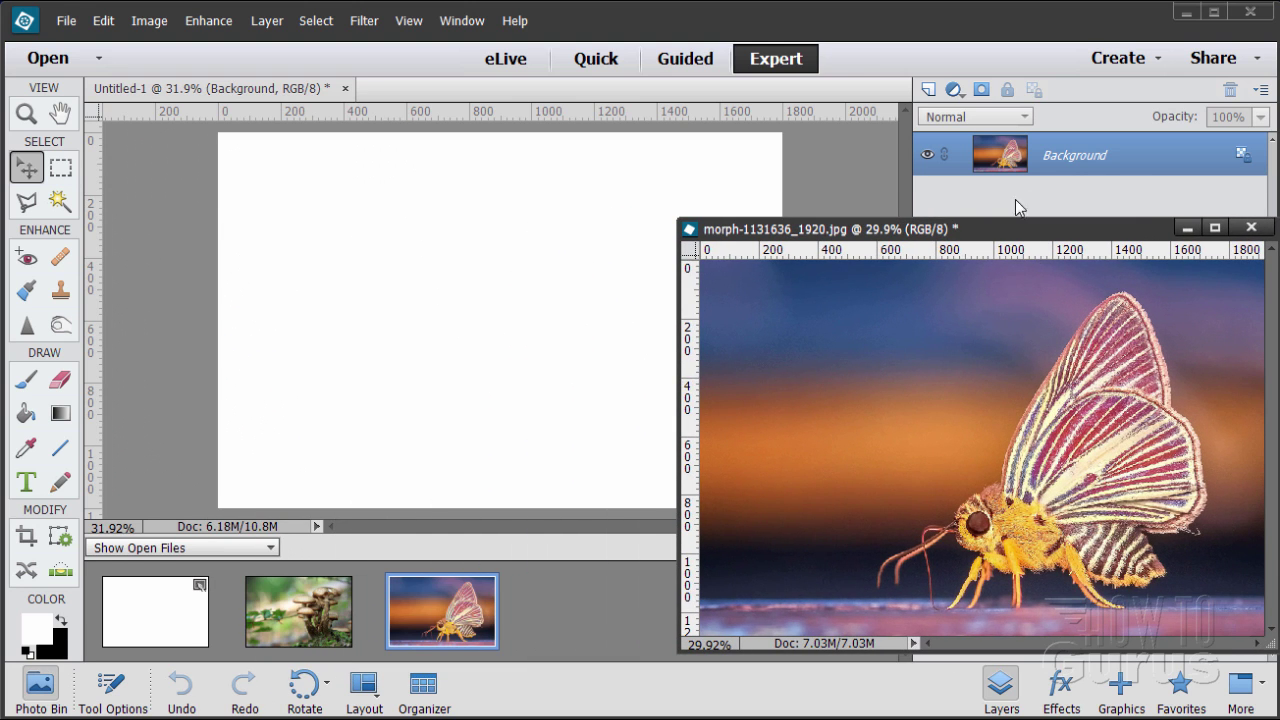
left_click_drag(1010, 155, 480, 251)
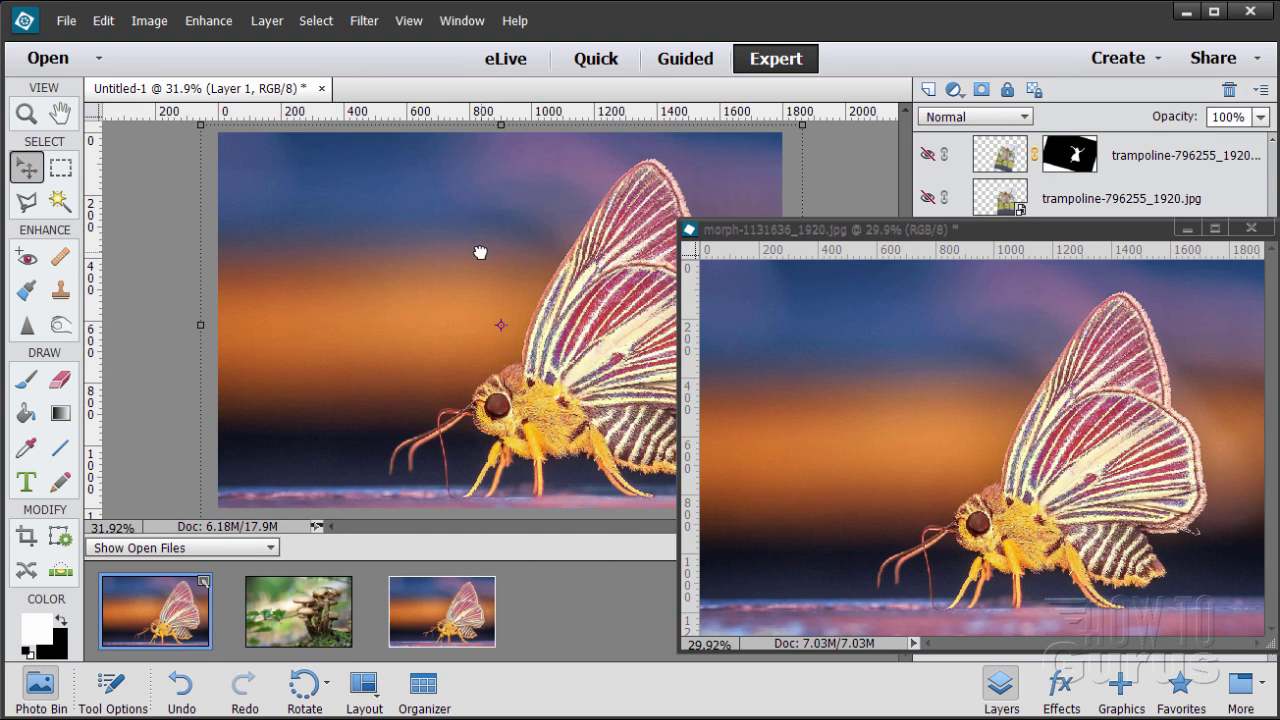
left_click(776, 265)
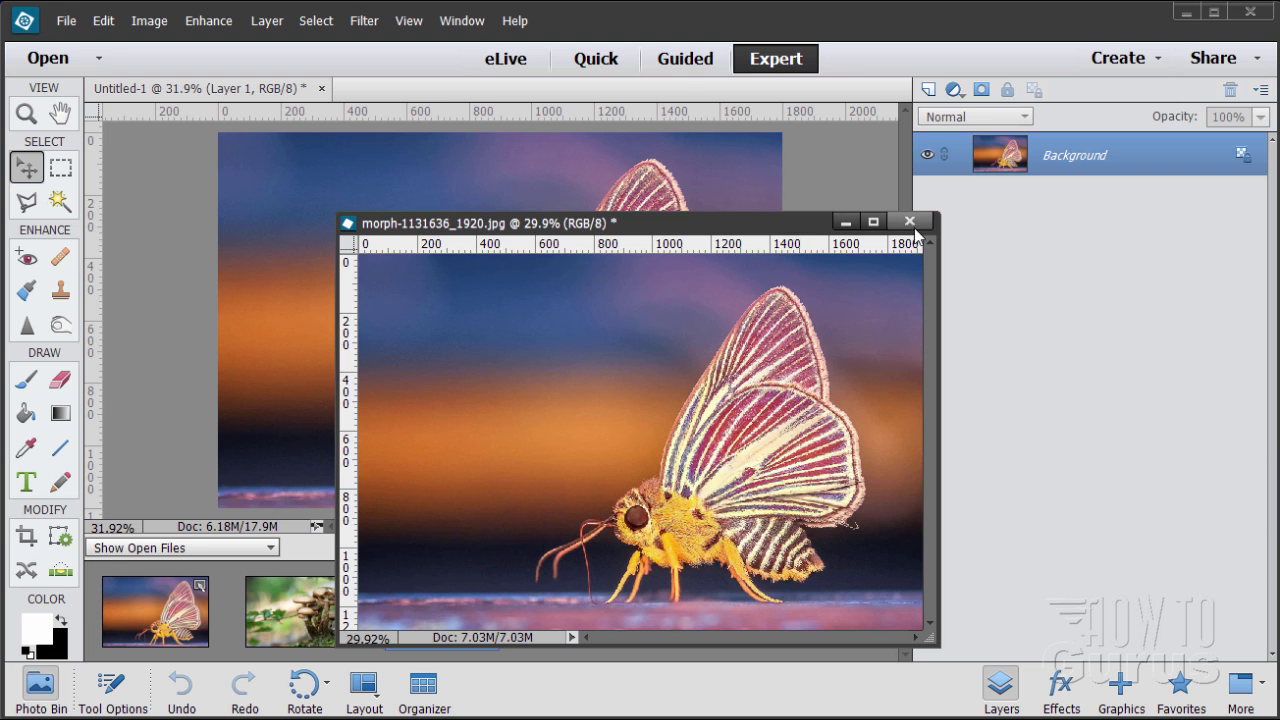
left_click(909, 222)
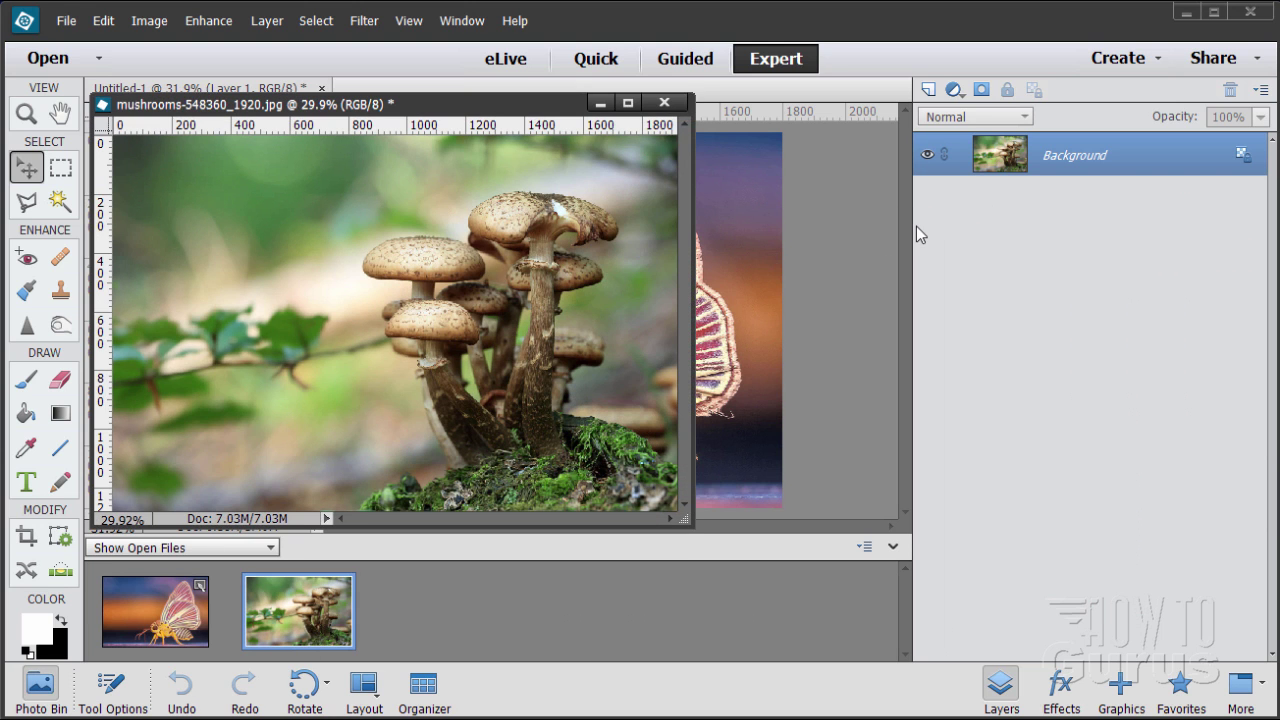
left_click(600, 104)
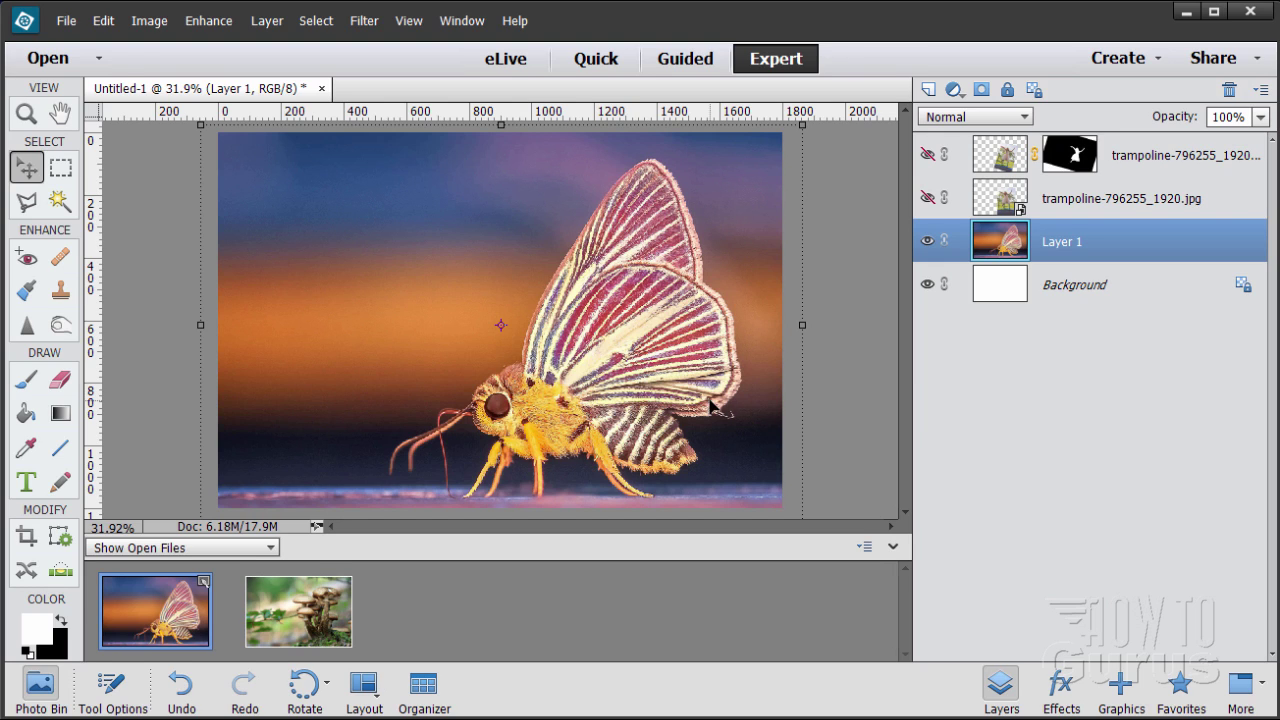
Zoom in to 50% on the butterfly's wings.
left_click(26, 113)
left_click(656, 297)
left_click(676, 293)
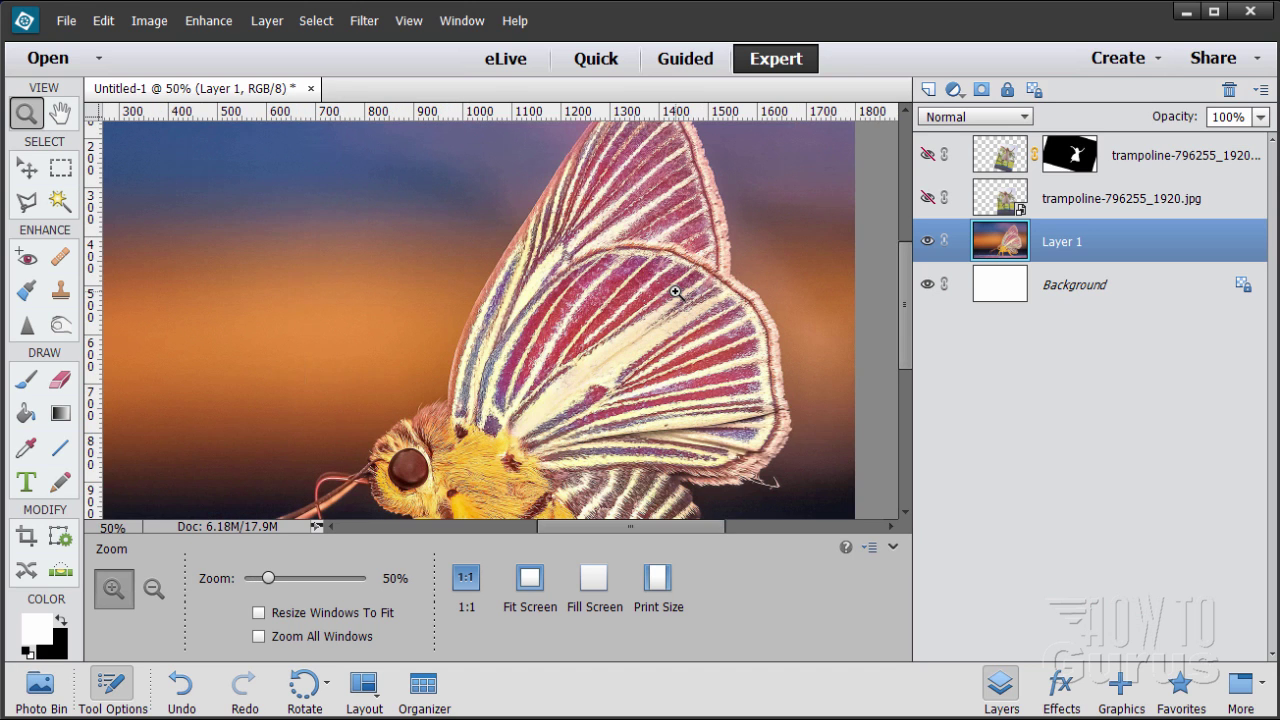
scroll(676, 293, "up", 2)
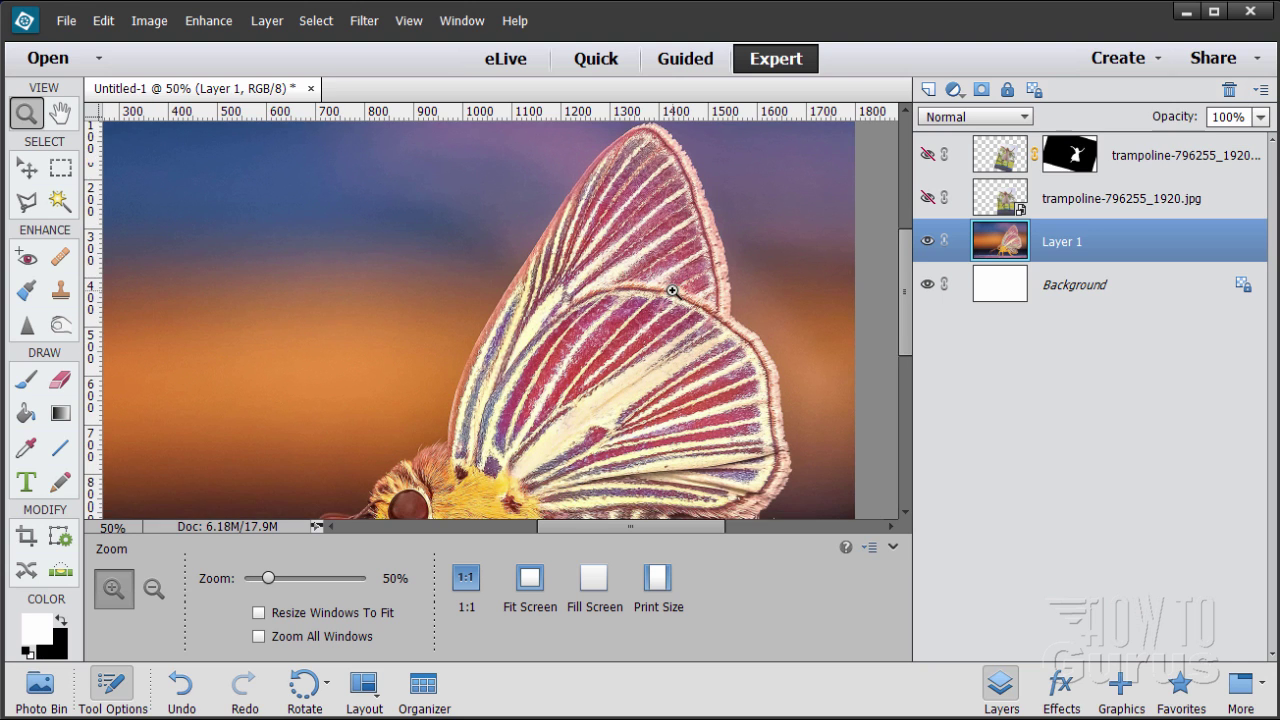
scroll(673, 291, "down", 1)
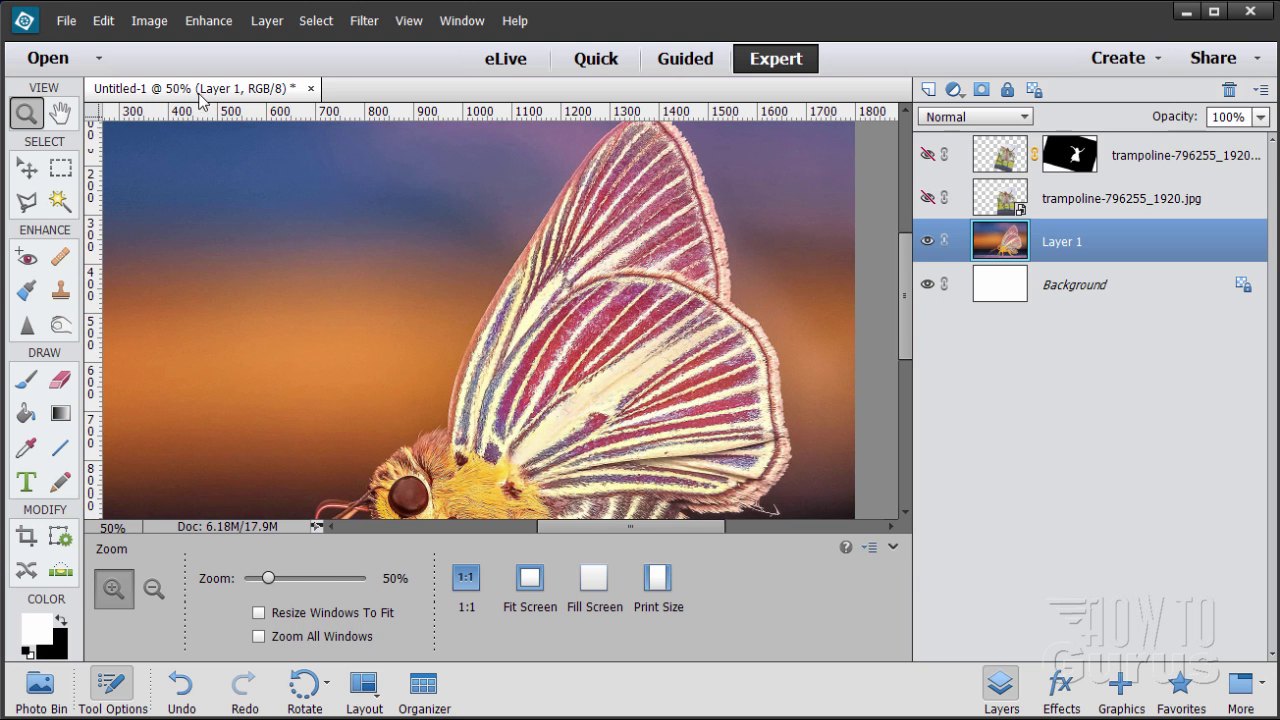
Review the options for floating and docking document windows in the General preferences, trying both on the composite's window.
left_click_drag(199, 97, 192, 131)
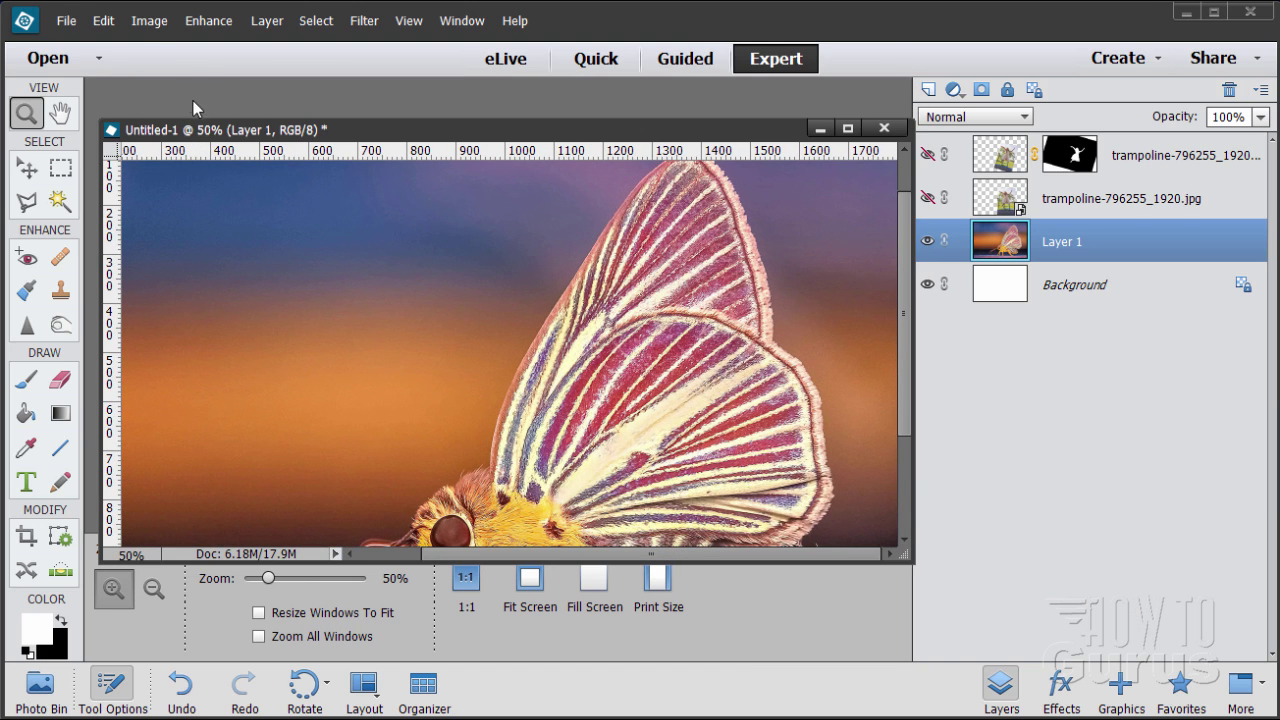
left_click(103, 21)
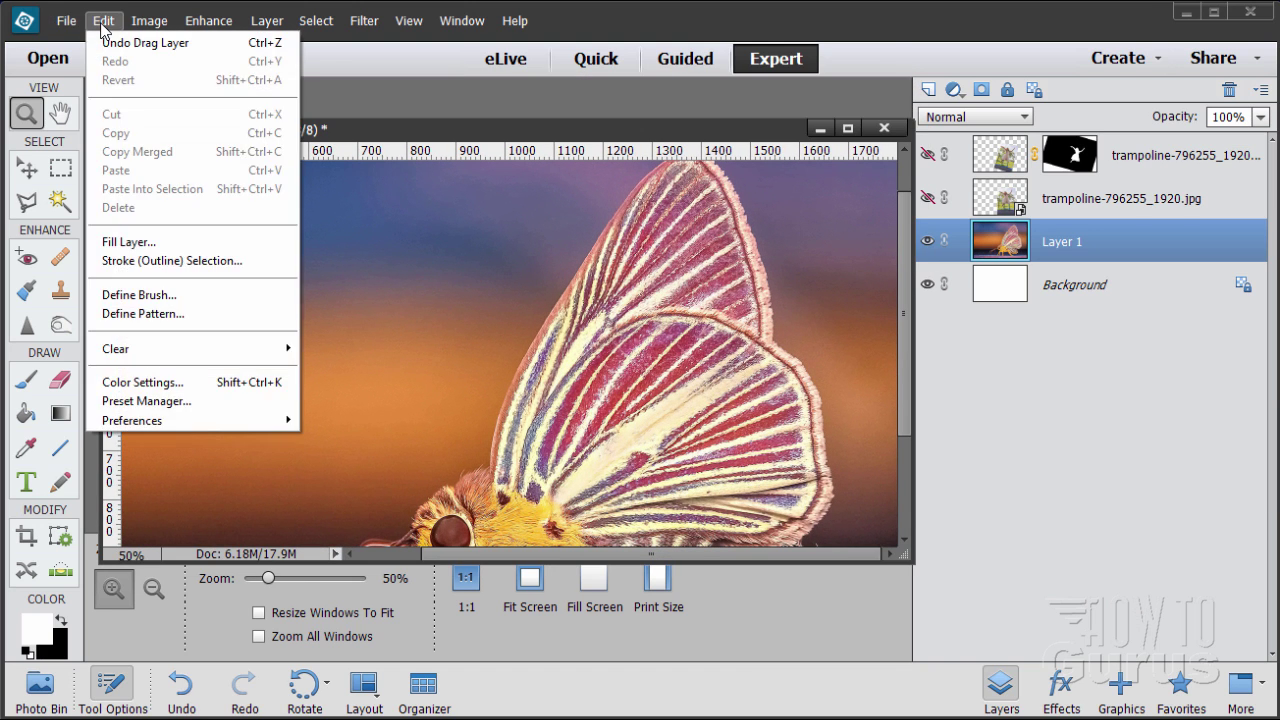
mouse_move(236, 430)
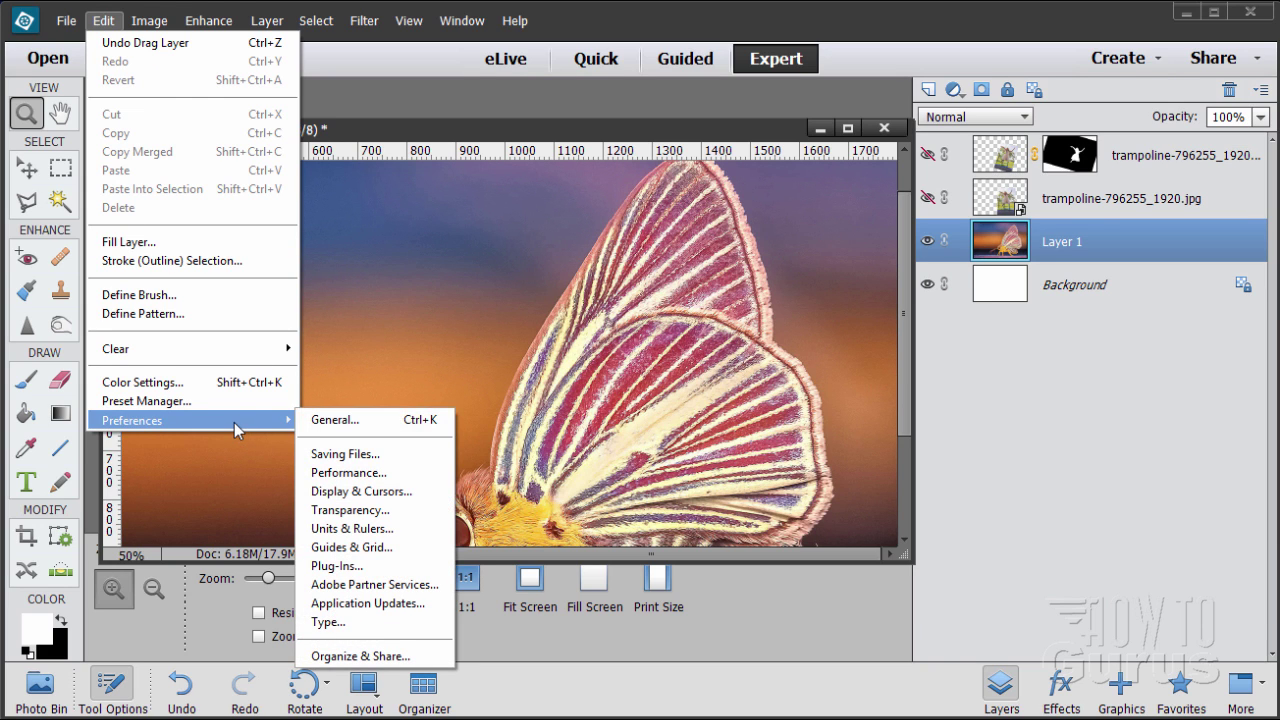
left_click(310, 422)
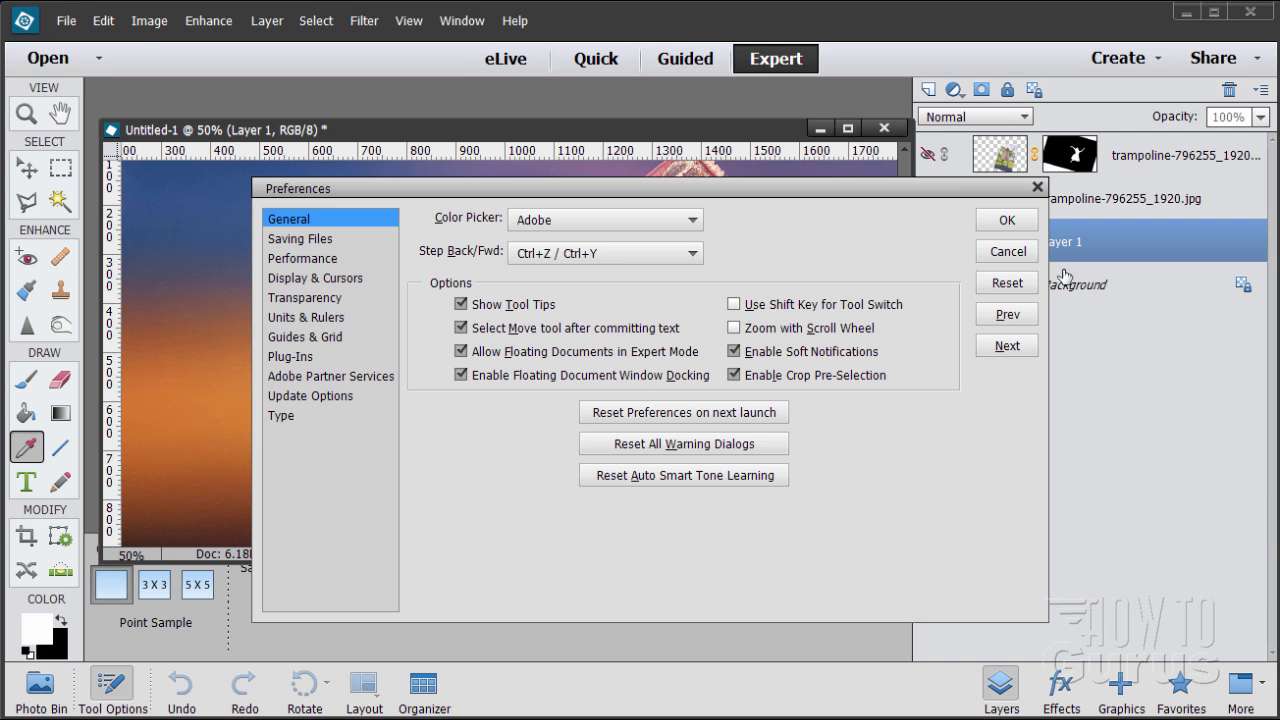
left_click(998, 222)
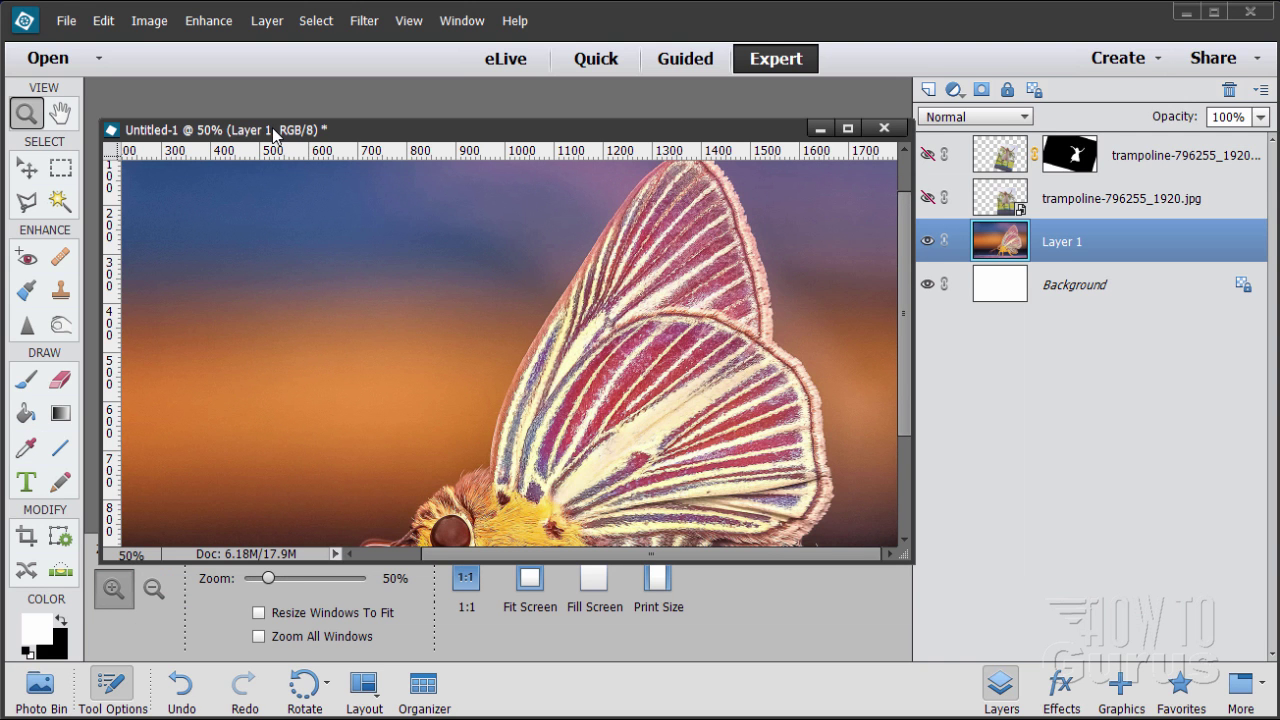
left_click_drag(273, 135, 281, 85)
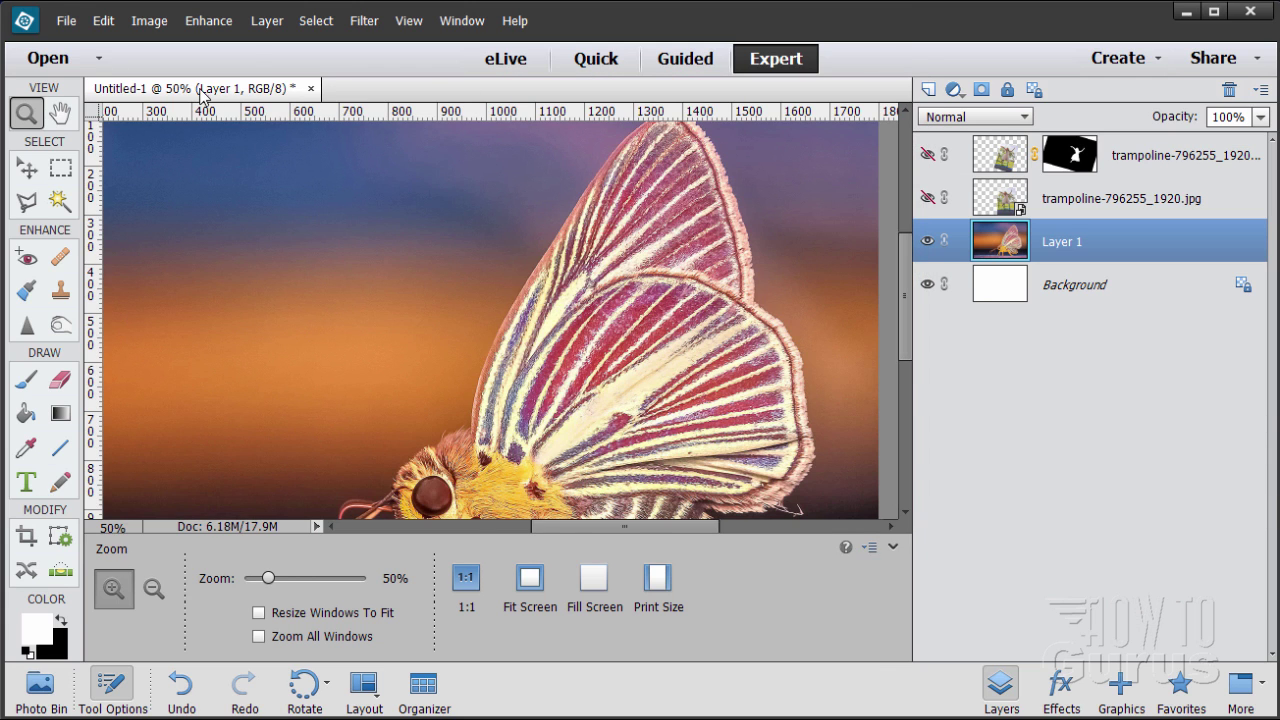
Float the composite in its own enlarged window and magnify the butterfly's wings to 66.7%.
left_click_drag(200, 95, 207, 50)
left_click_drag(893, 480, 997, 665)
left_click(797, 334)
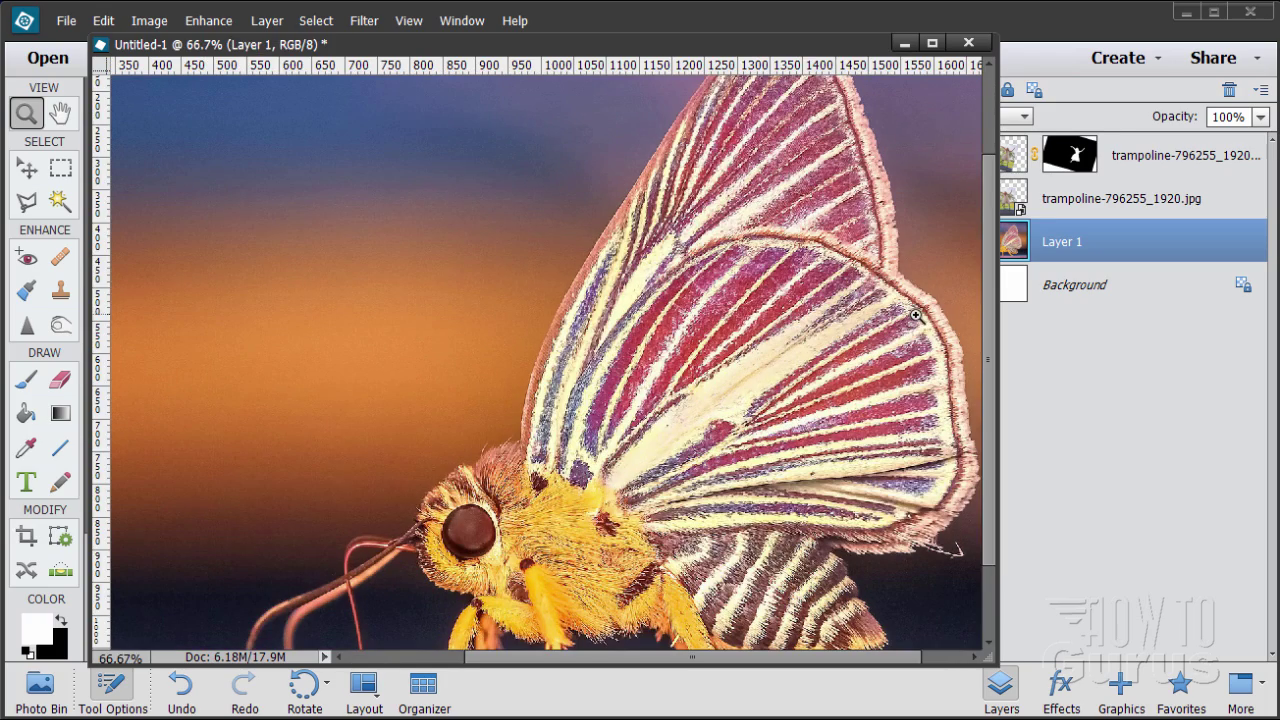
left_click_drag(982, 317, 980, 242)
left_click_drag(900, 658, 966, 620)
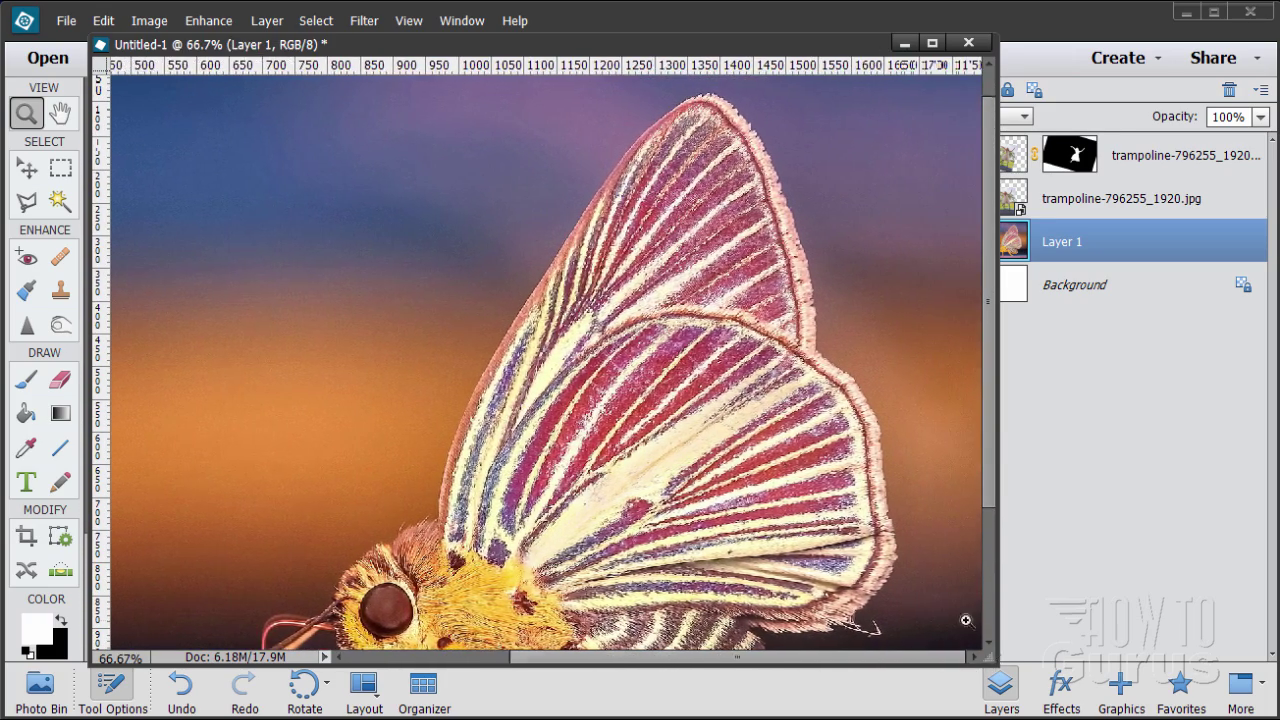
left_click_drag(567, 57, 627, 55)
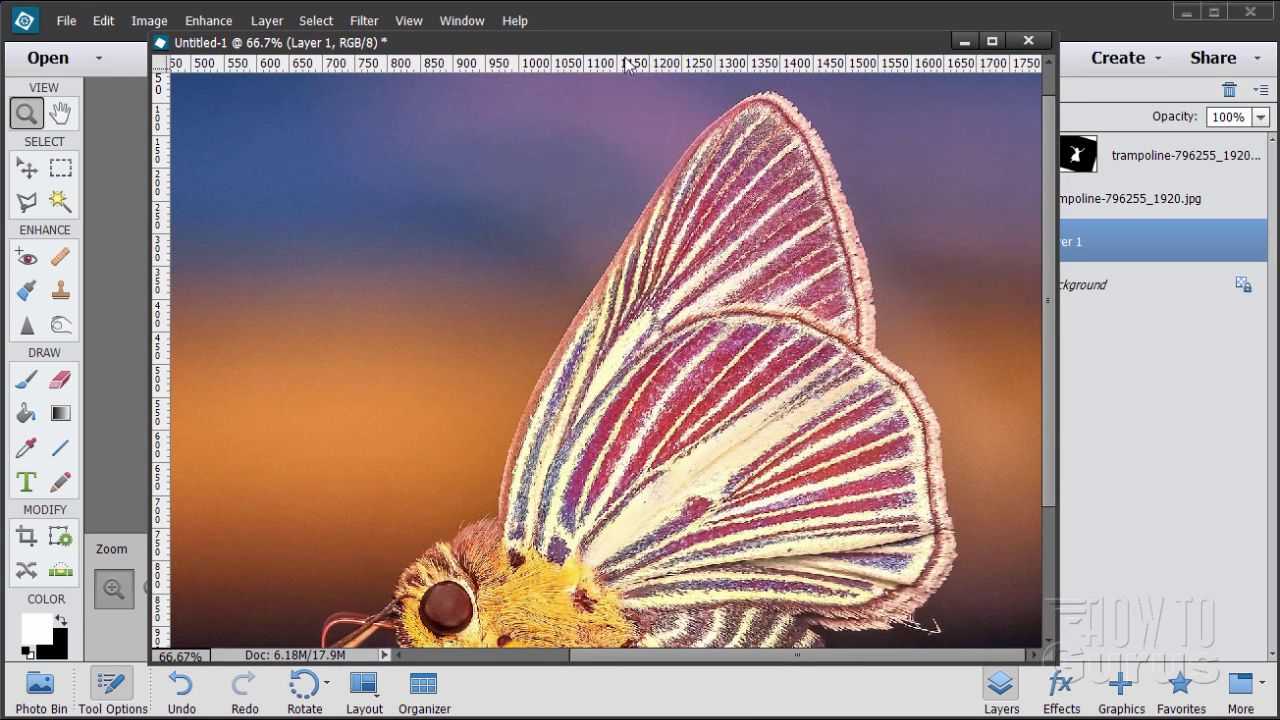
Select both wings with the Polygonal Lasso, following their outer edge and cutting across where they join the body.
left_click(24, 205)
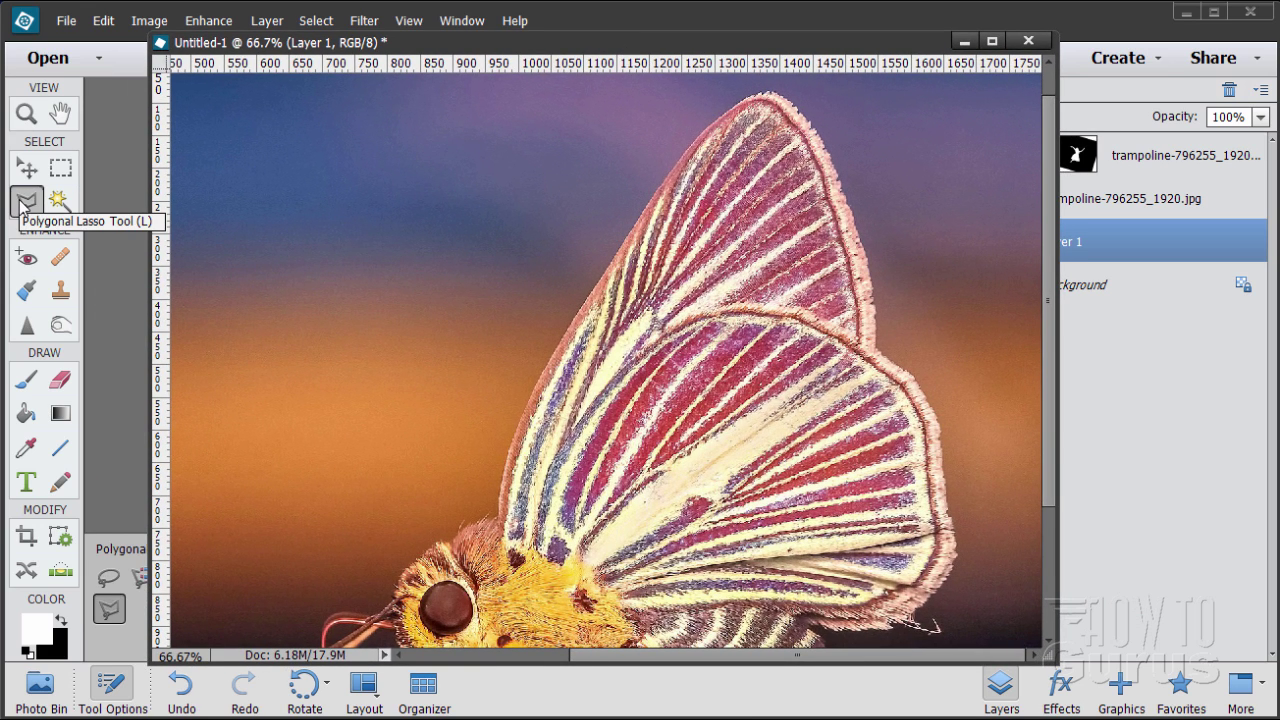
left_click(499, 525)
left_click(612, 298)
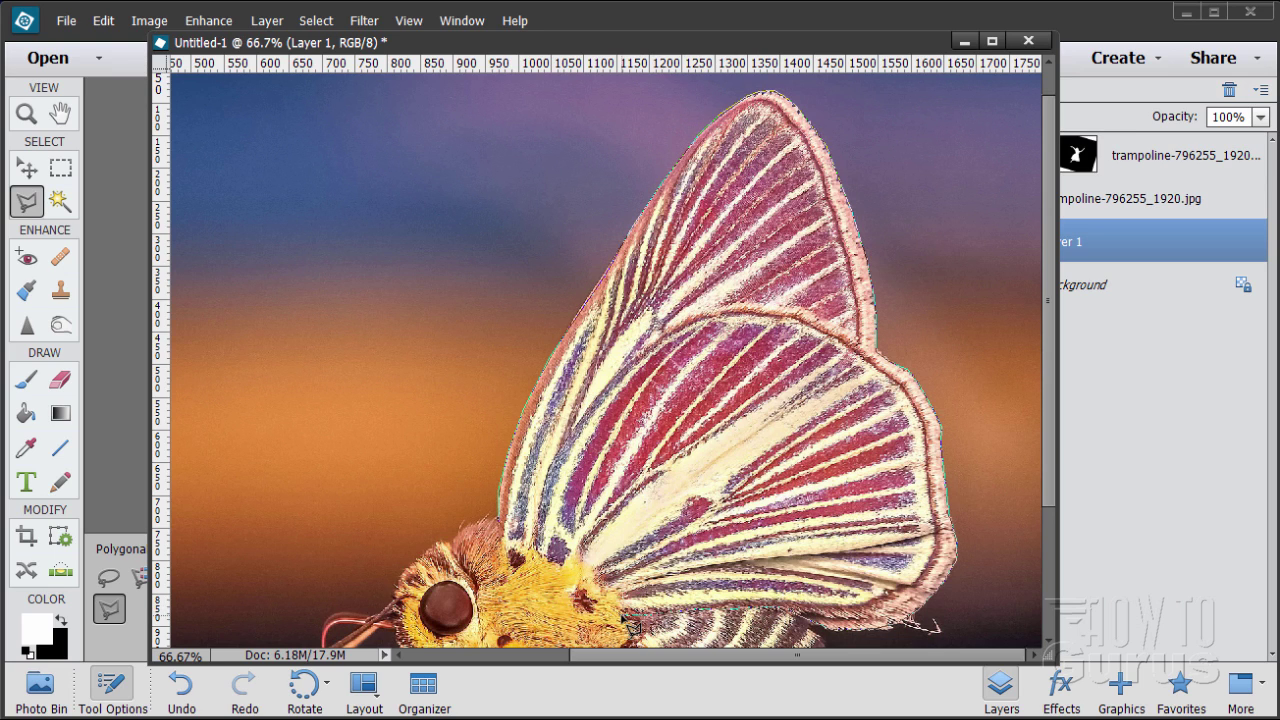
left_click(567, 590)
double_click(503, 527)
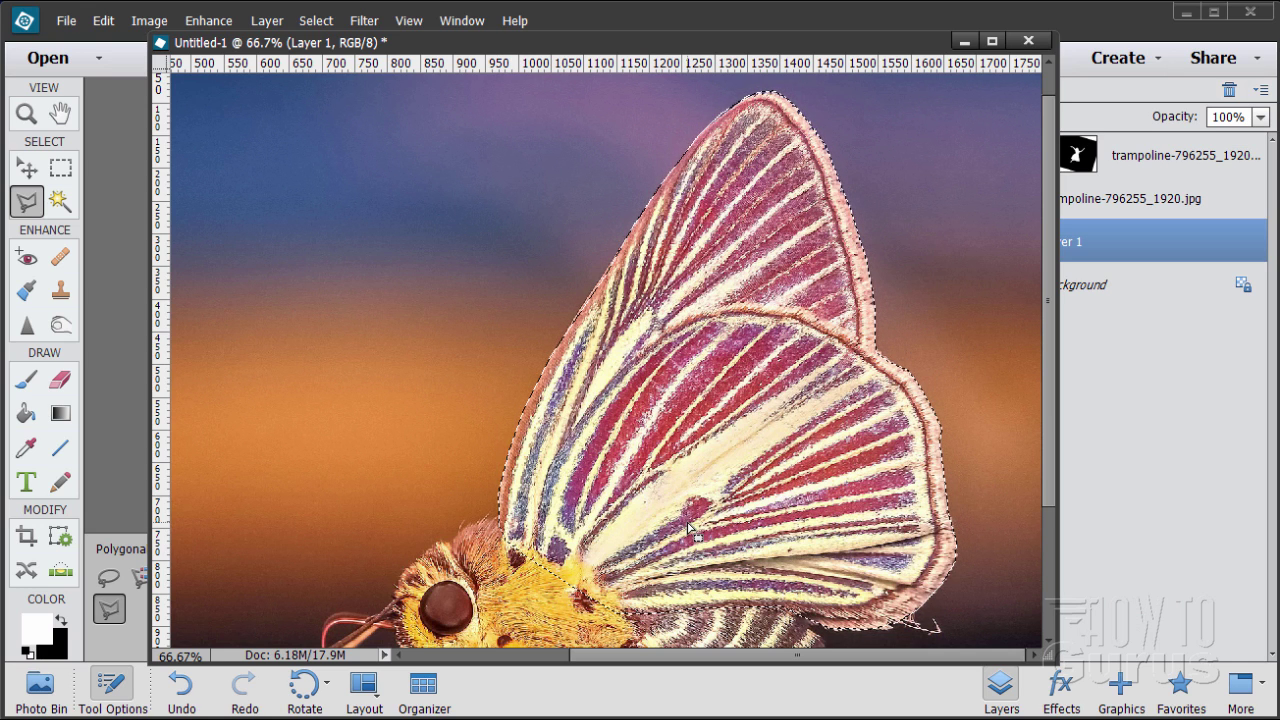
Copy the selected wings to a new layer, dock the document window again, and hide the full butterfly photo on Layer 1.
left_click_drag(360, 45, 328, 68)
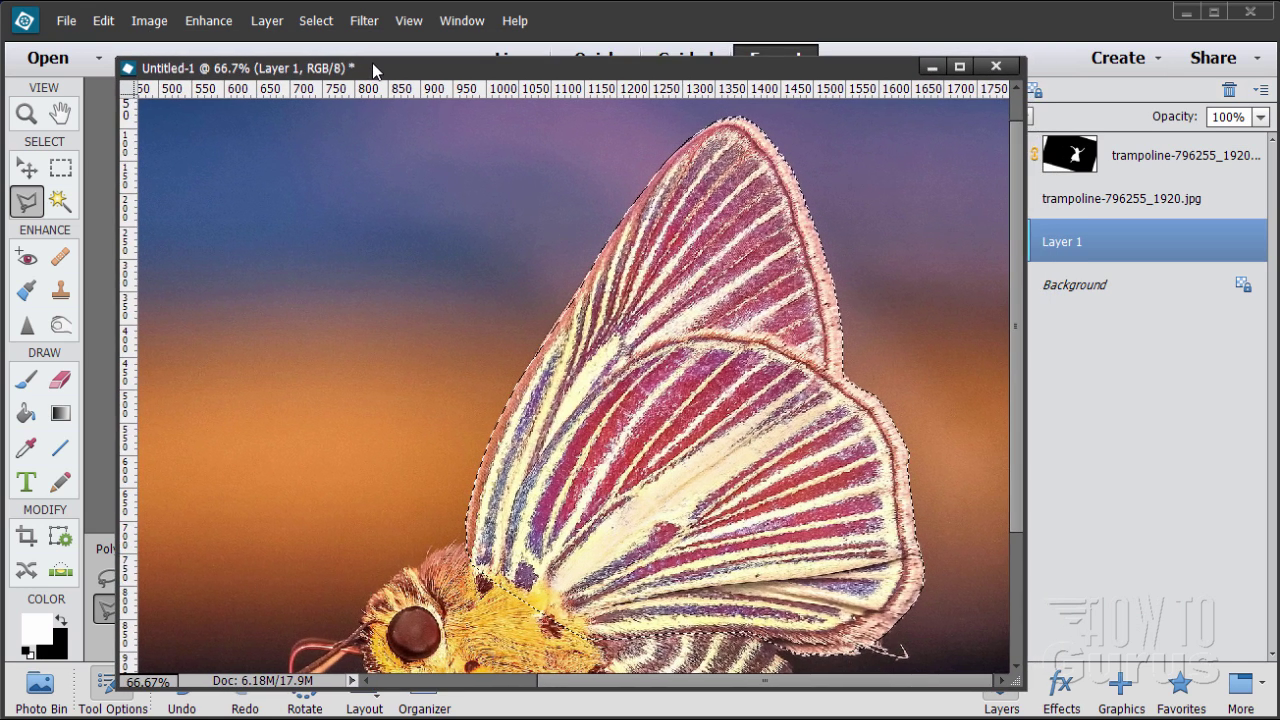
left_click(266, 20)
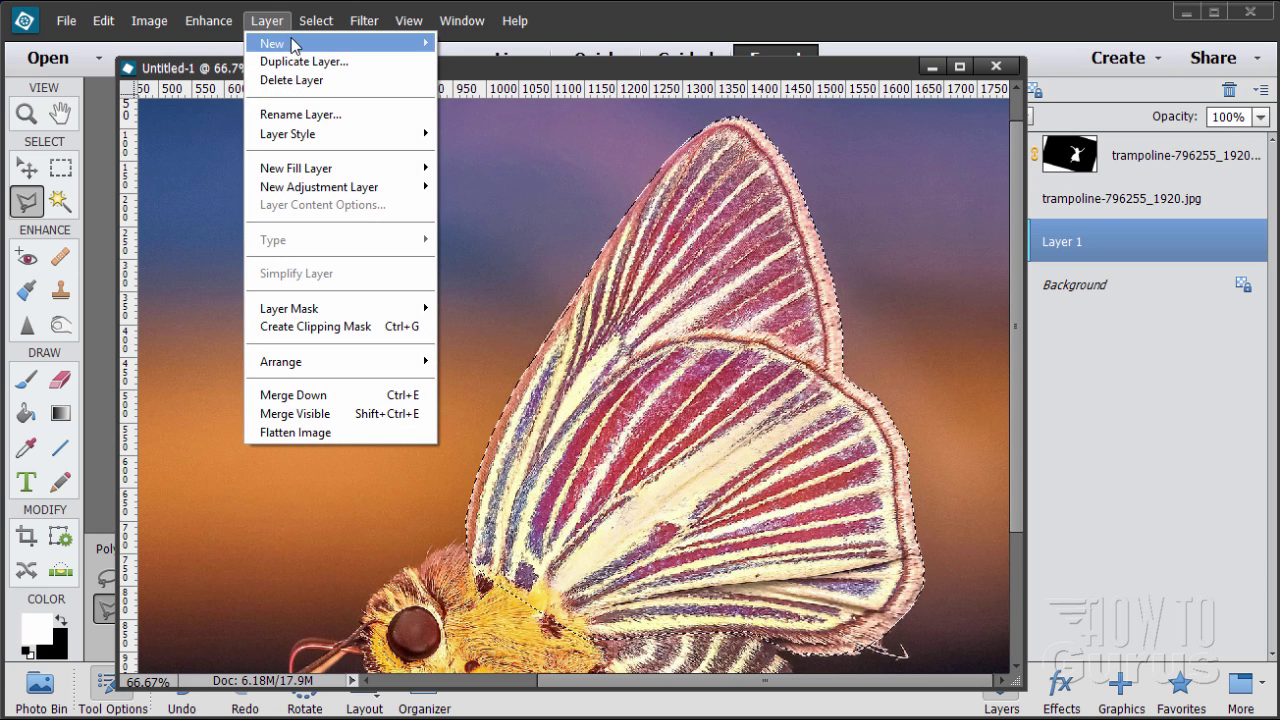
mouse_move(294, 43)
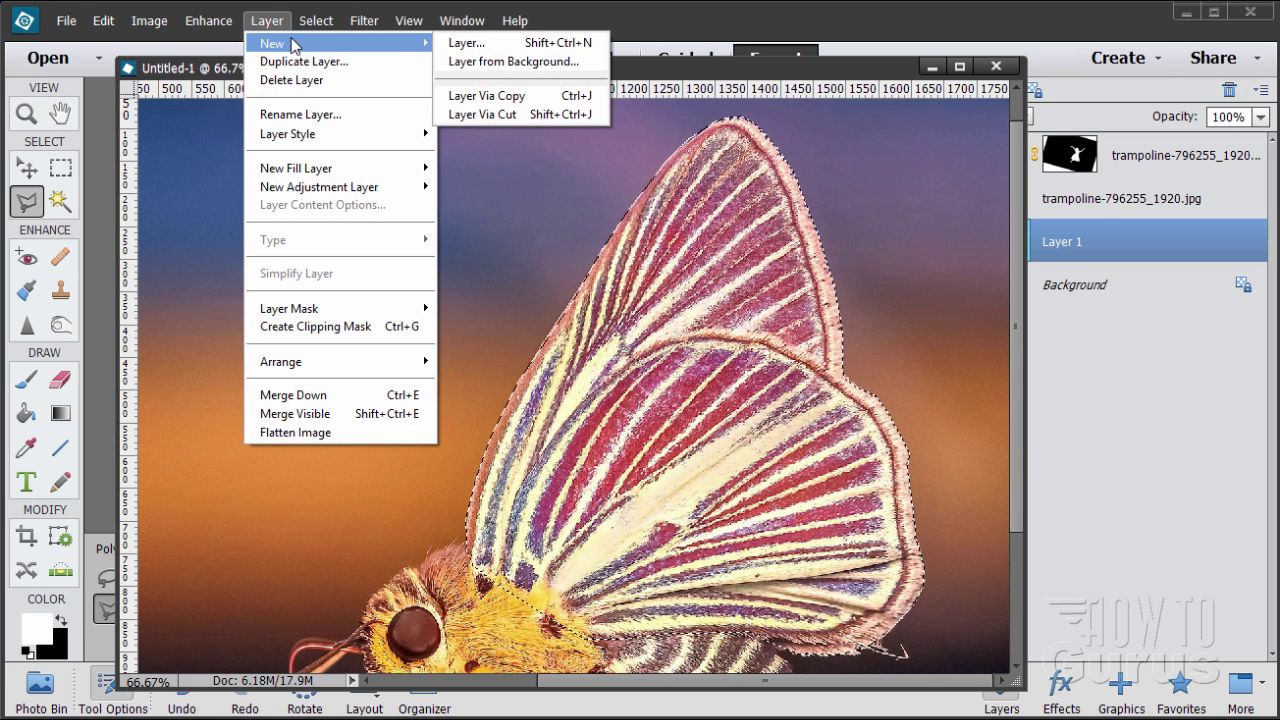
left_click(508, 96)
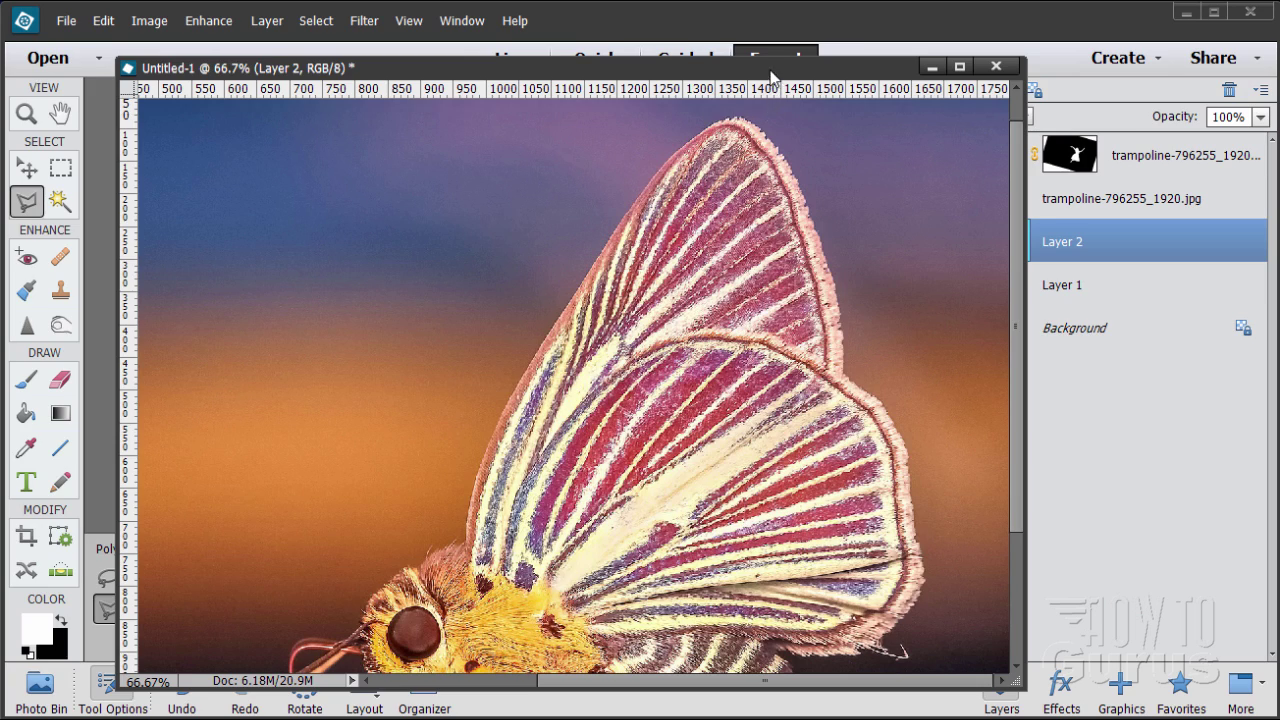
left_click_drag(766, 66, 630, 80)
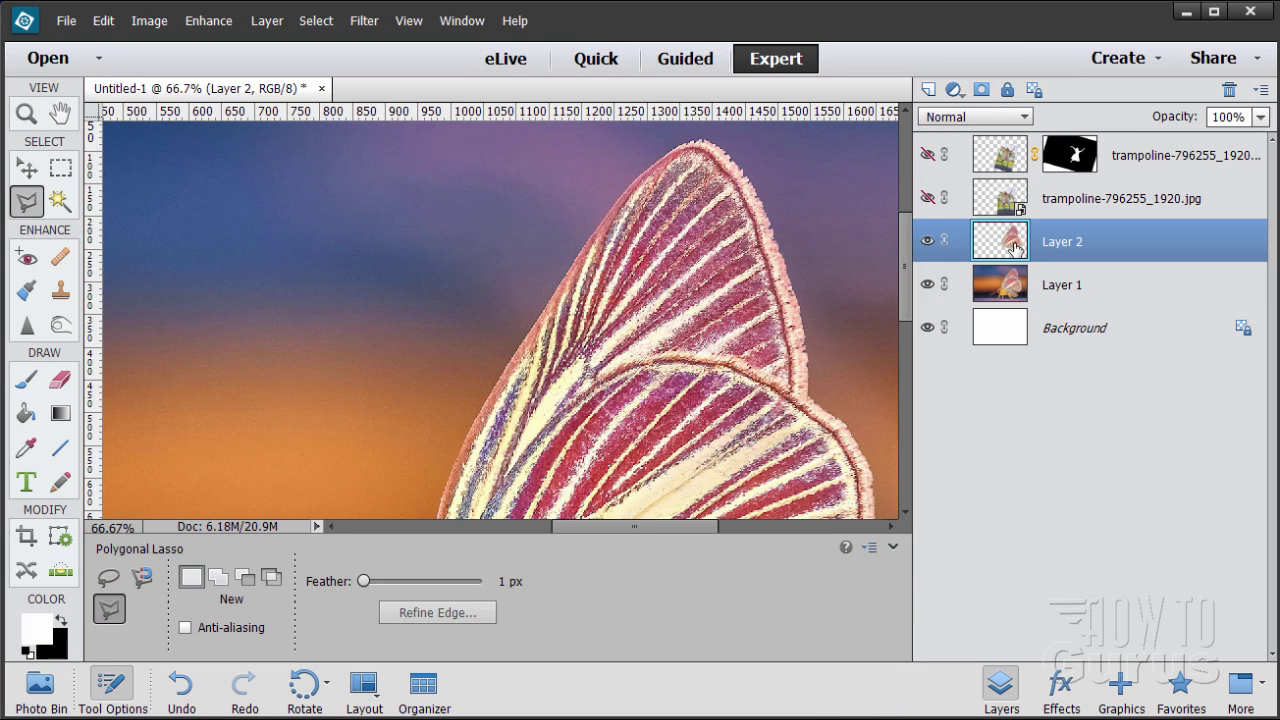
left_click(927, 285)
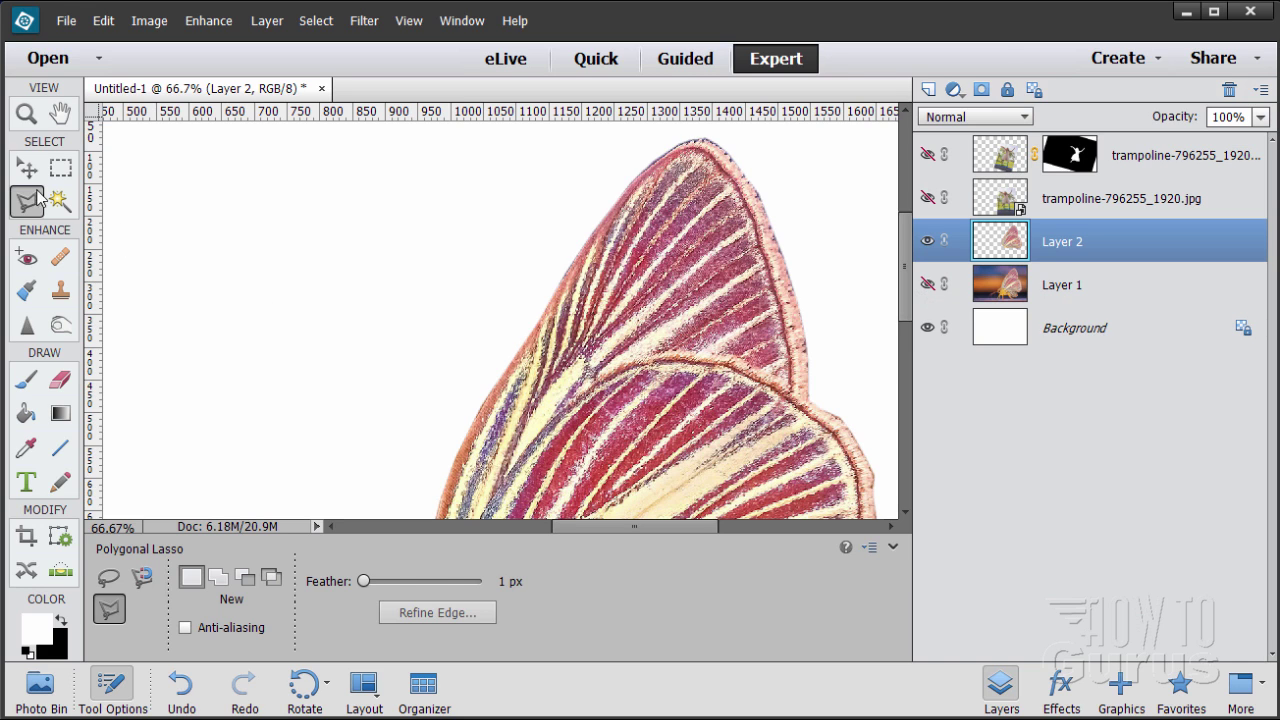
Select the upper wing with the Polygonal Lasso, cutting diagonally through the lower wing from its outer notch to the wing base and looping loosely around the outside.
left_click(24, 116)
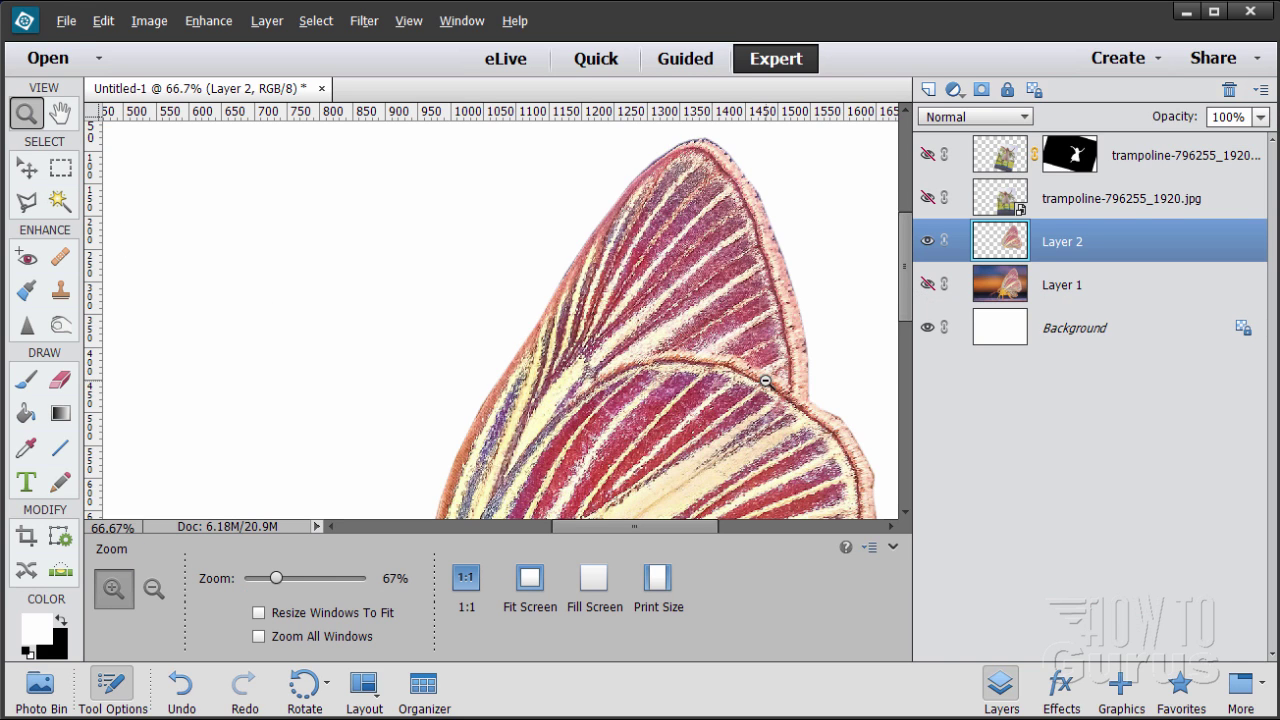
left_click(816, 392, "alt")
left_click(816, 392, "alt")
left_click(697, 299)
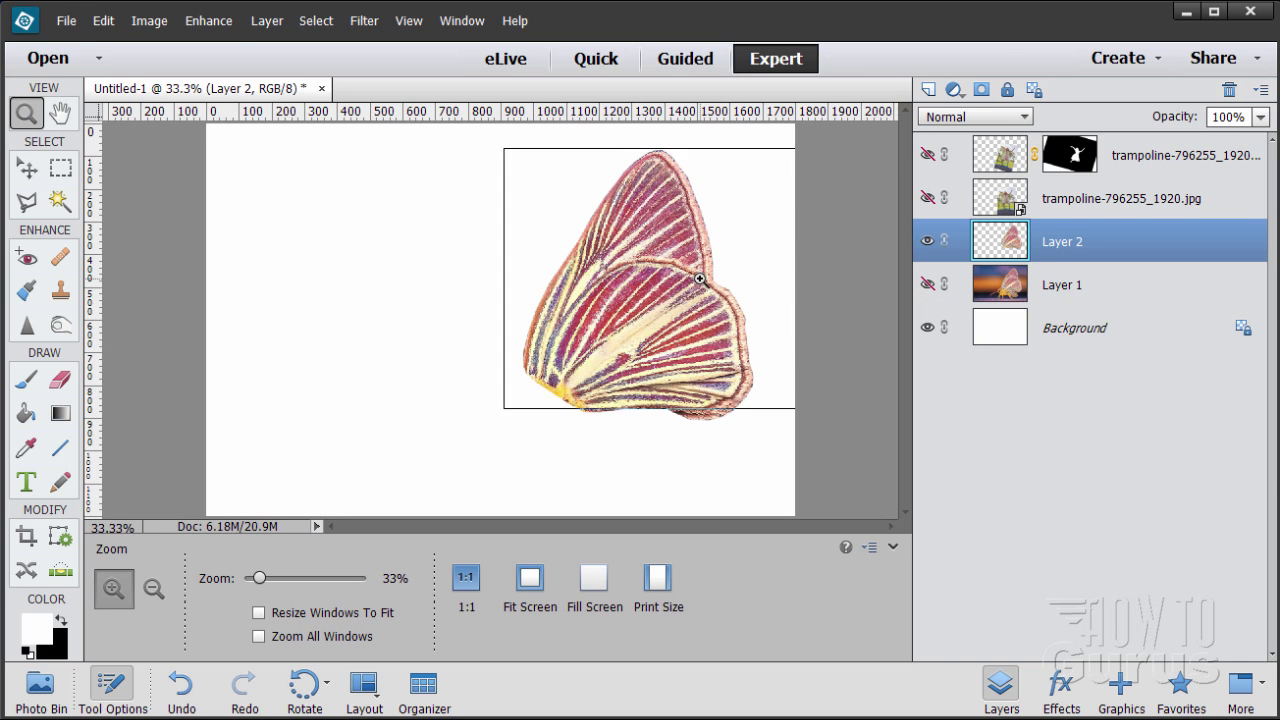
scroll(903, 340, "up", 5)
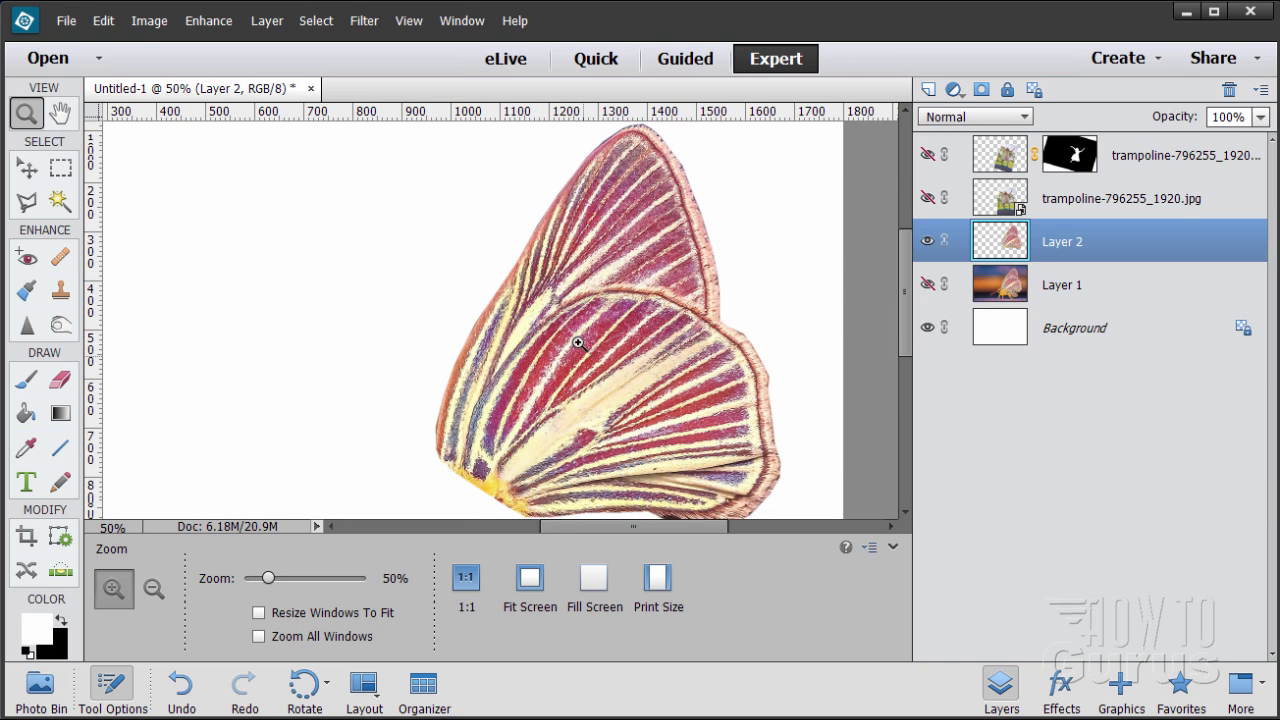
left_click(25, 203)
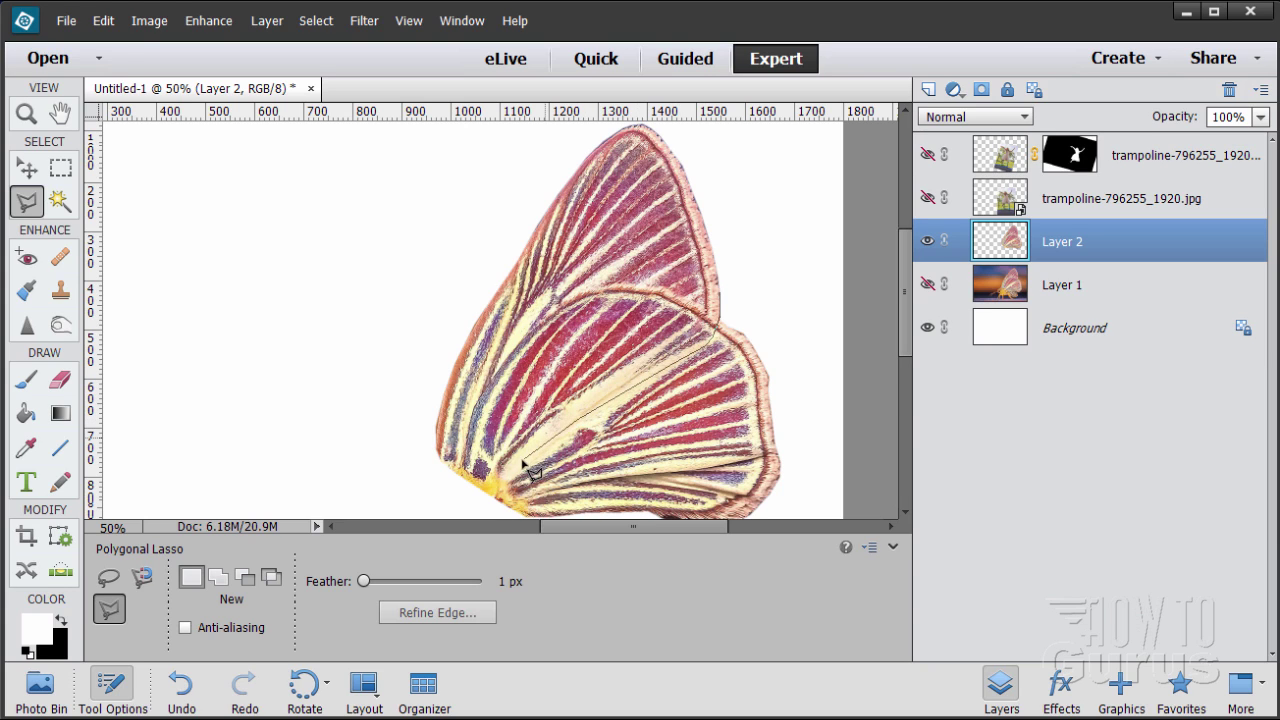
left_click(471, 497)
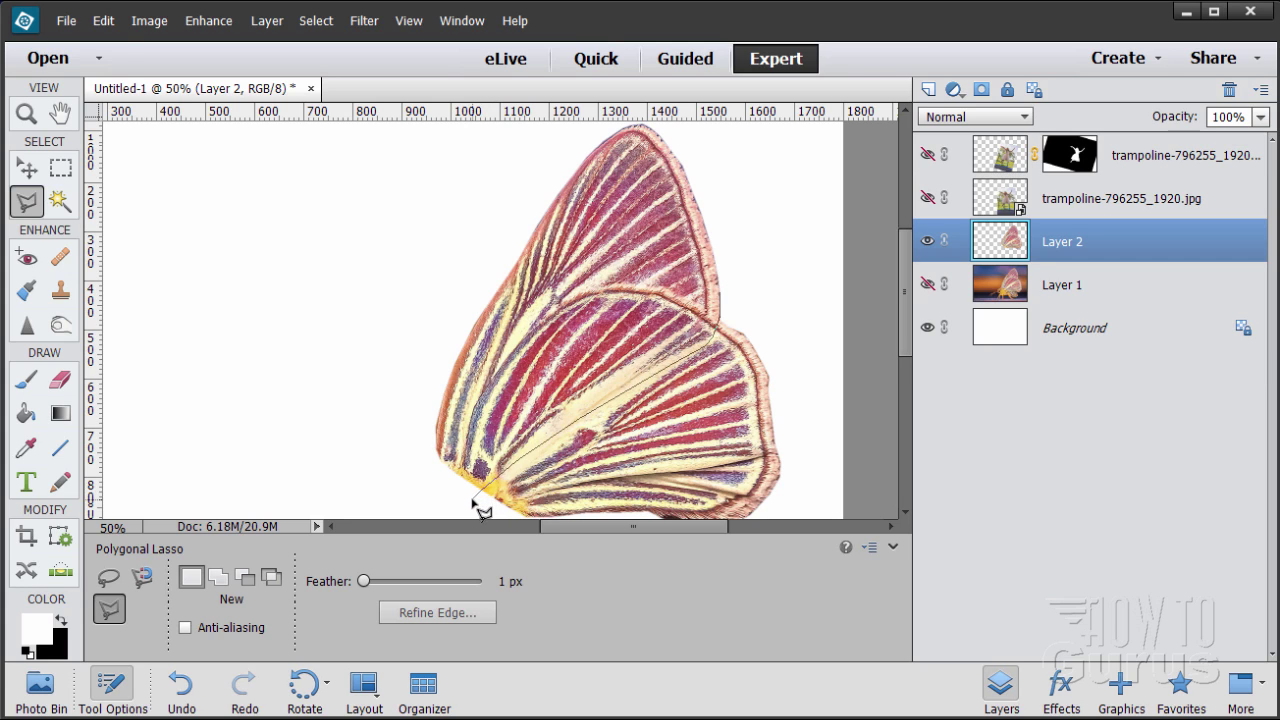
left_click(404, 461)
left_click(420, 378)
left_click(513, 198)
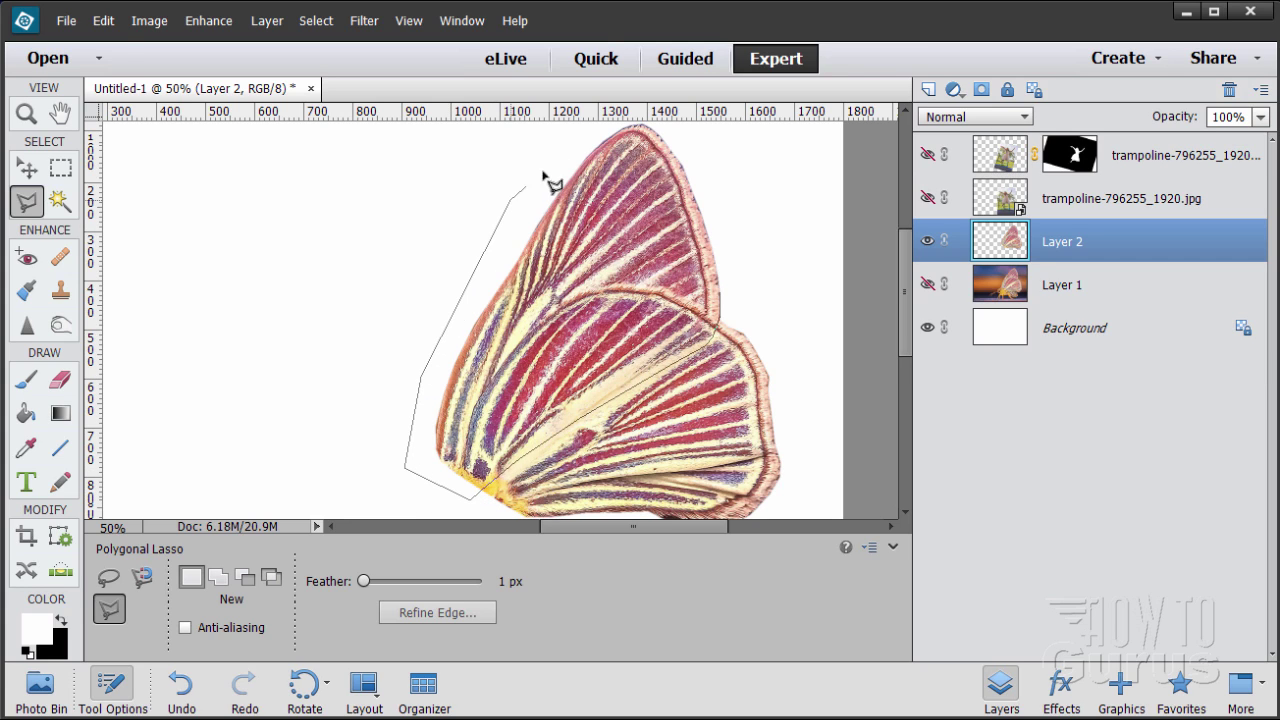
left_click(558, 141)
scroll(617, 129, "up", 2)
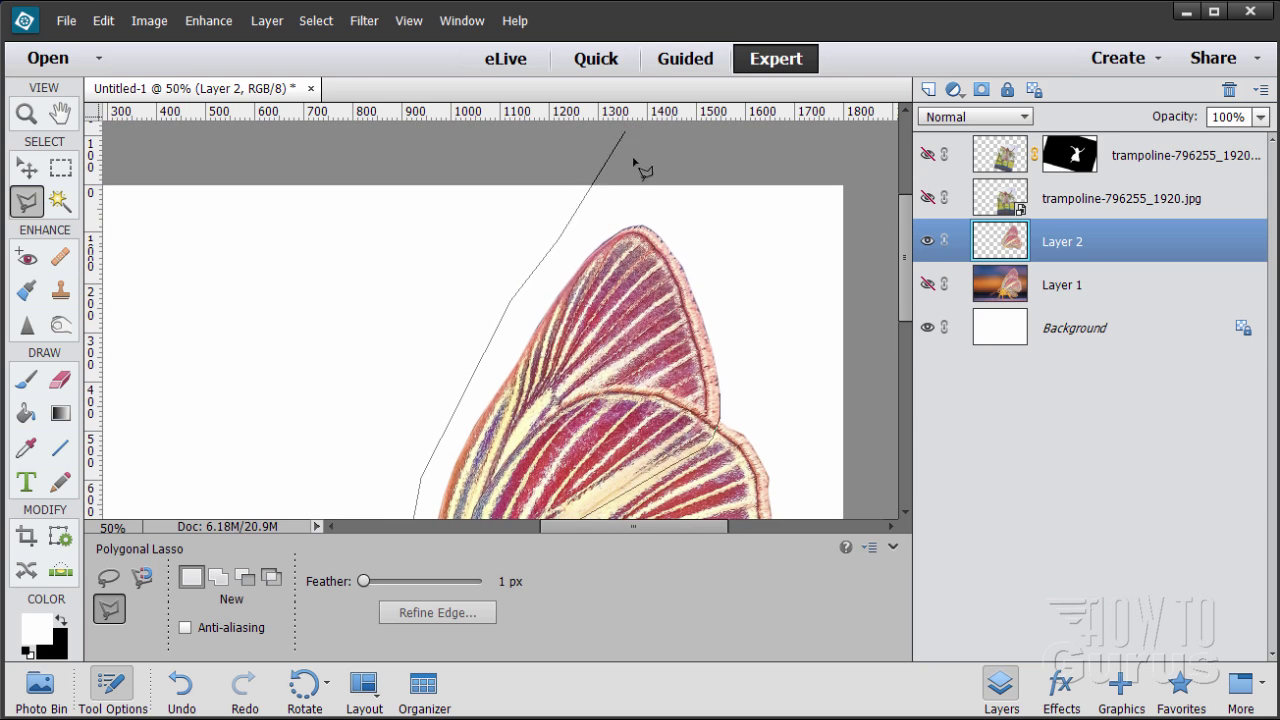
left_click(638, 206)
left_click(716, 240)
left_click(742, 365)
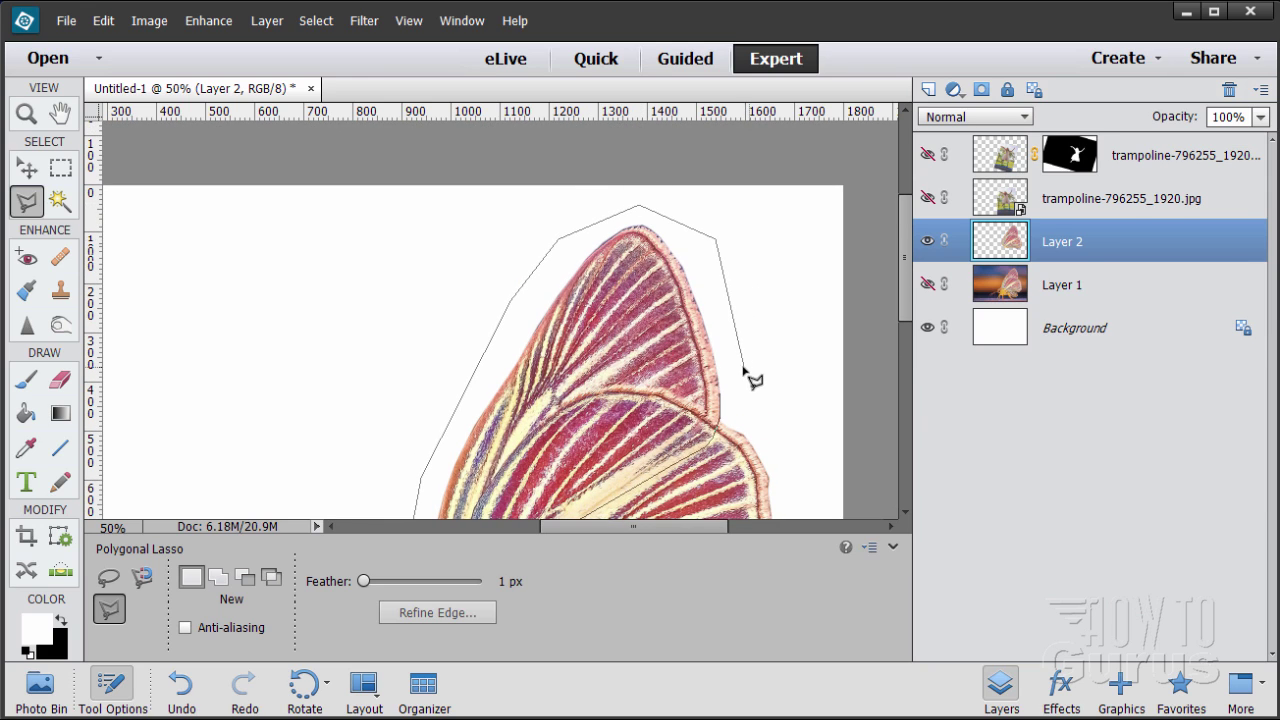
double_click(724, 395)
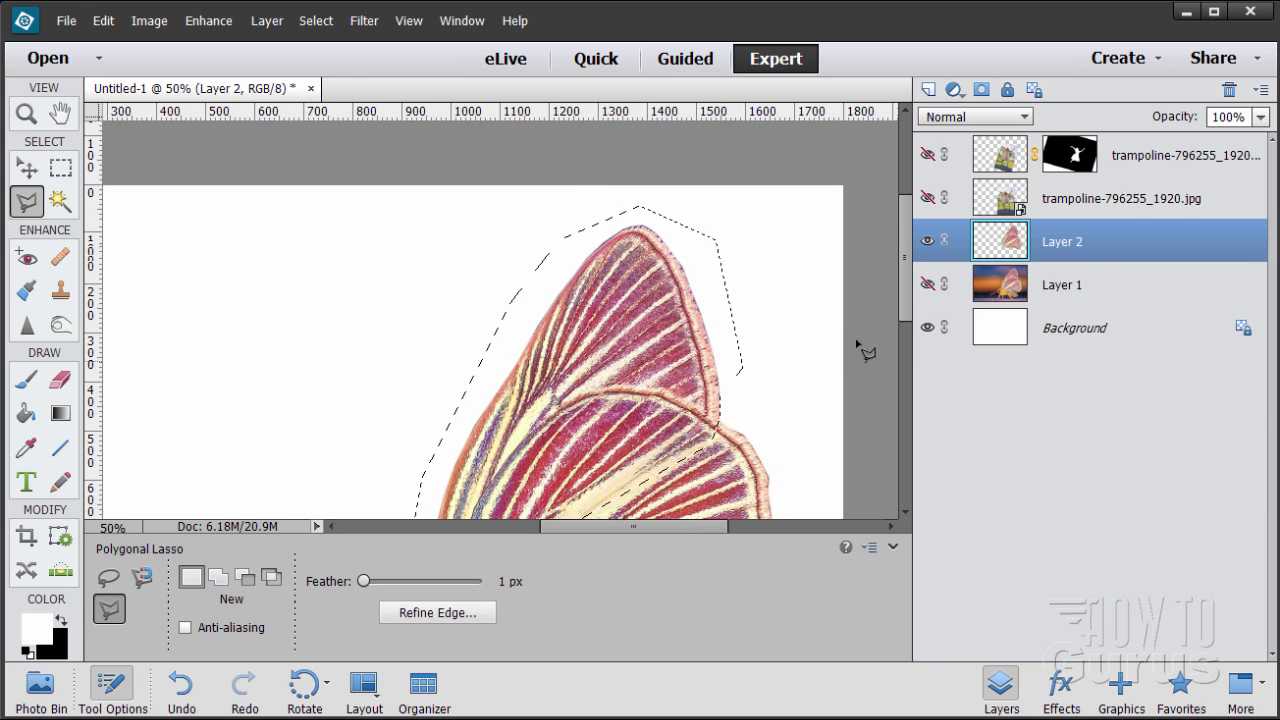
Cut the selected upper wing to a new layer and hide that layer, leaving the lower wing on Layer 2 visible.
scroll(904, 299, "down", 2)
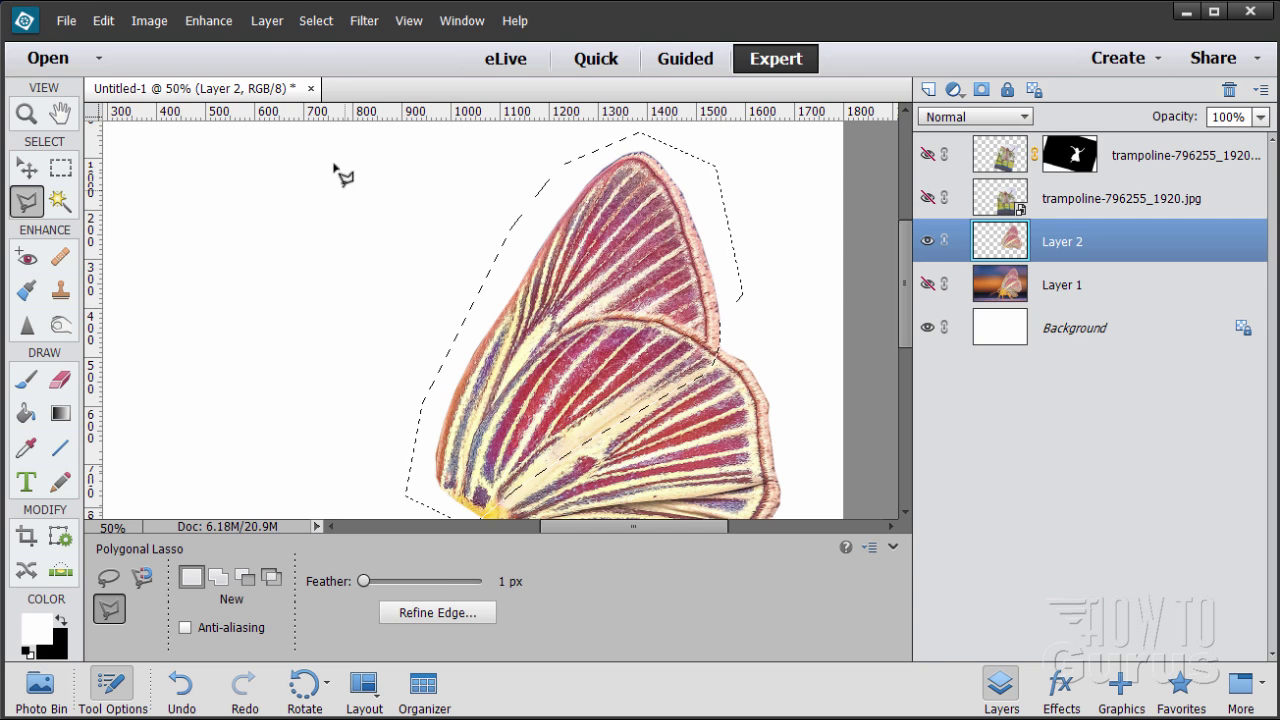
left_click(266, 21)
mouse_move(279, 45)
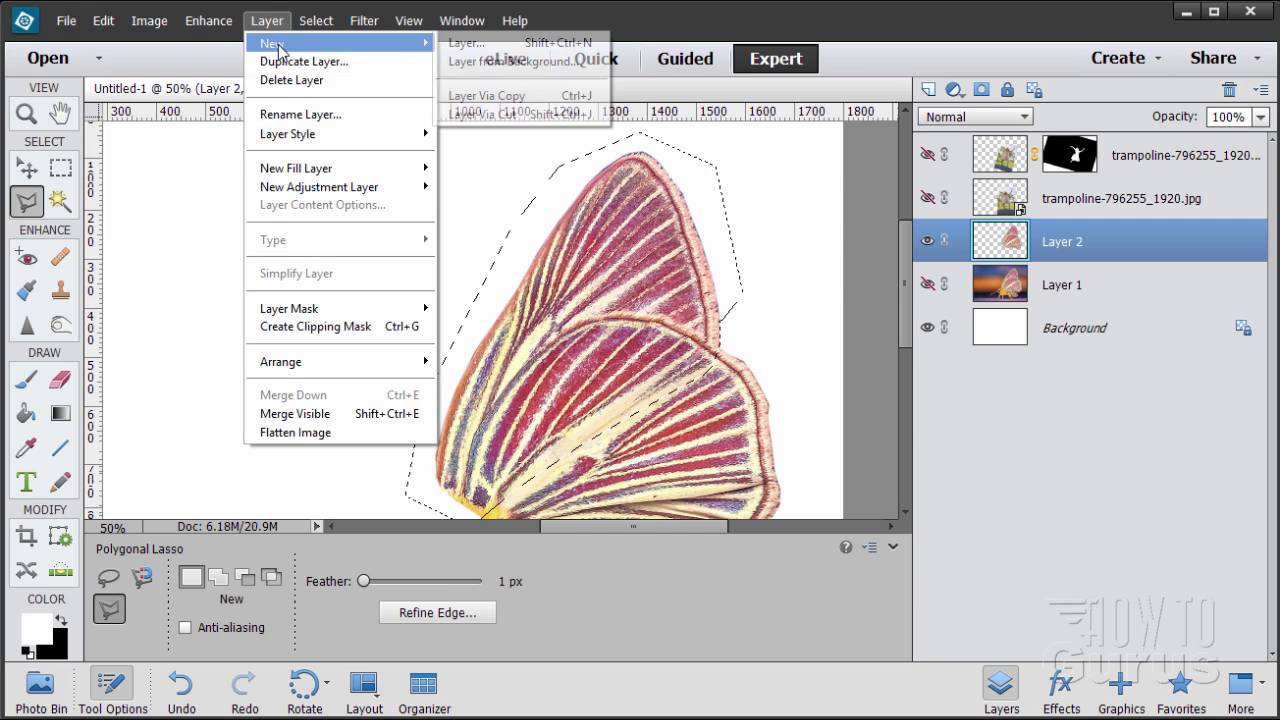
left_click(490, 114)
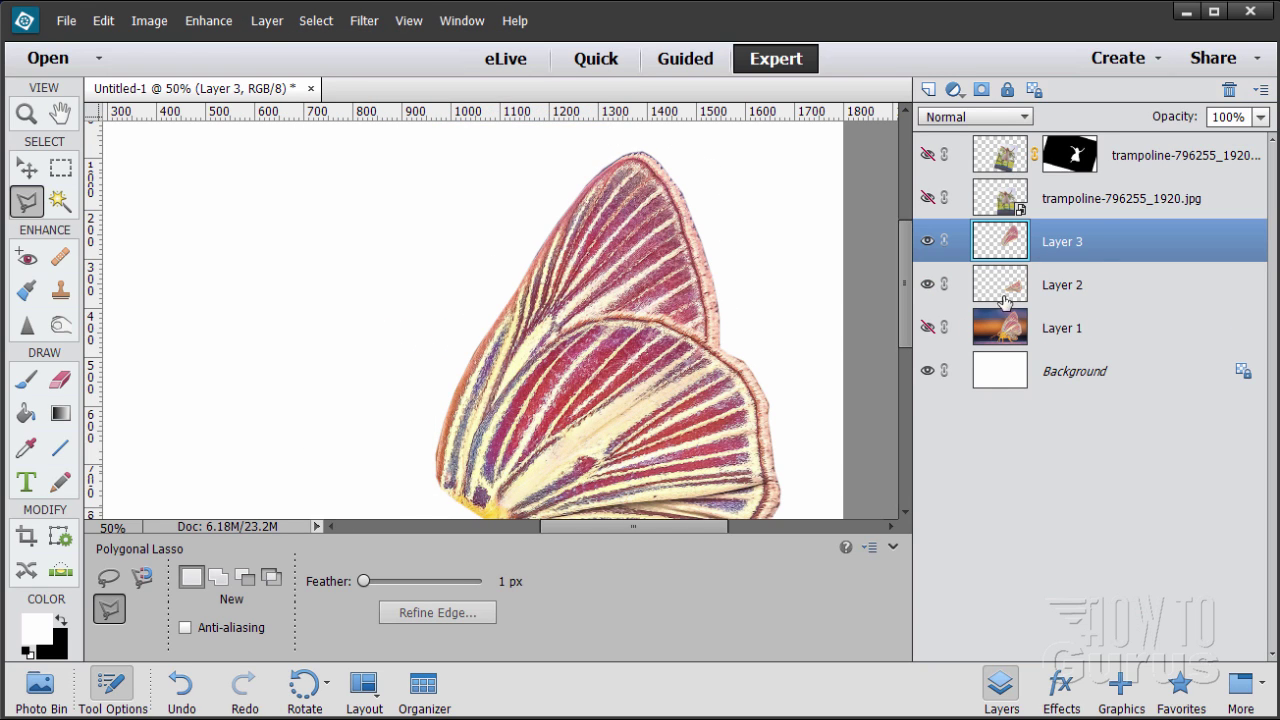
left_click(928, 245)
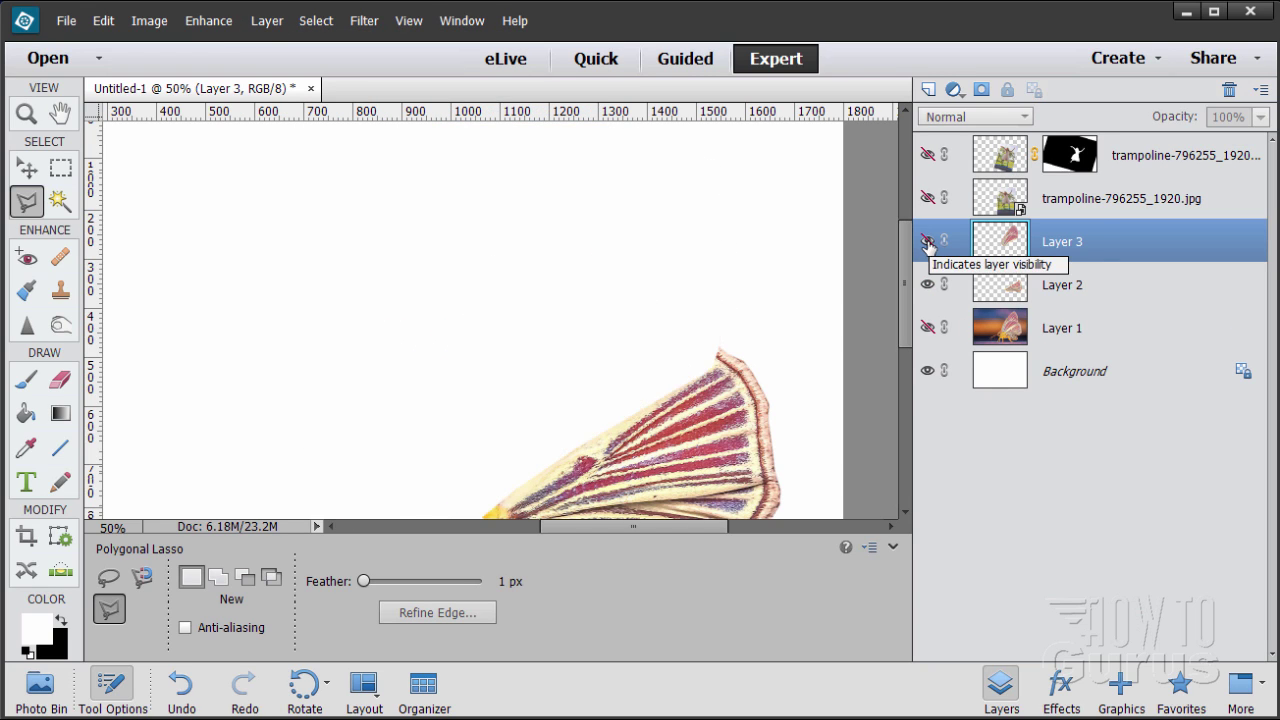
Select the leftover strip along the lower wing's upper and outer edge with the Polygonal Lasso, following the wing's rounded tip and looping loosely outside.
left_click_drag(905, 285, 905, 320)
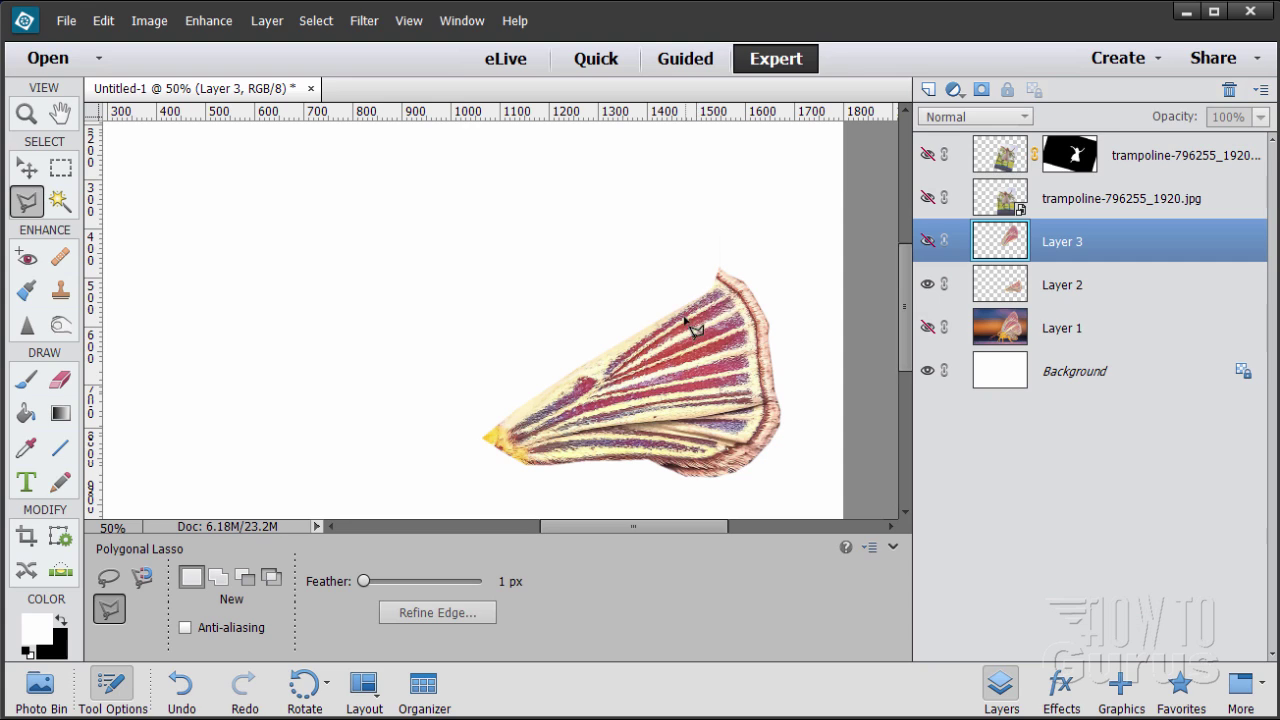
left_click(595, 357)
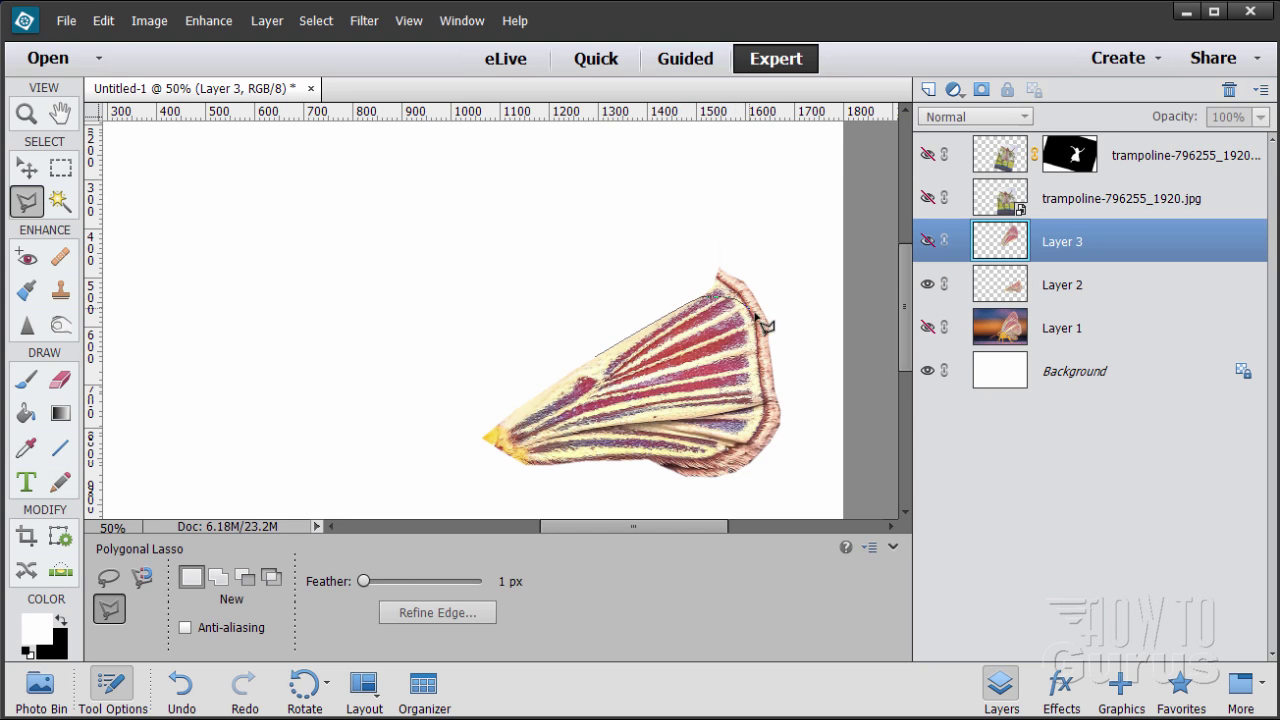
left_click(773, 377)
left_click(823, 340)
left_click(804, 216)
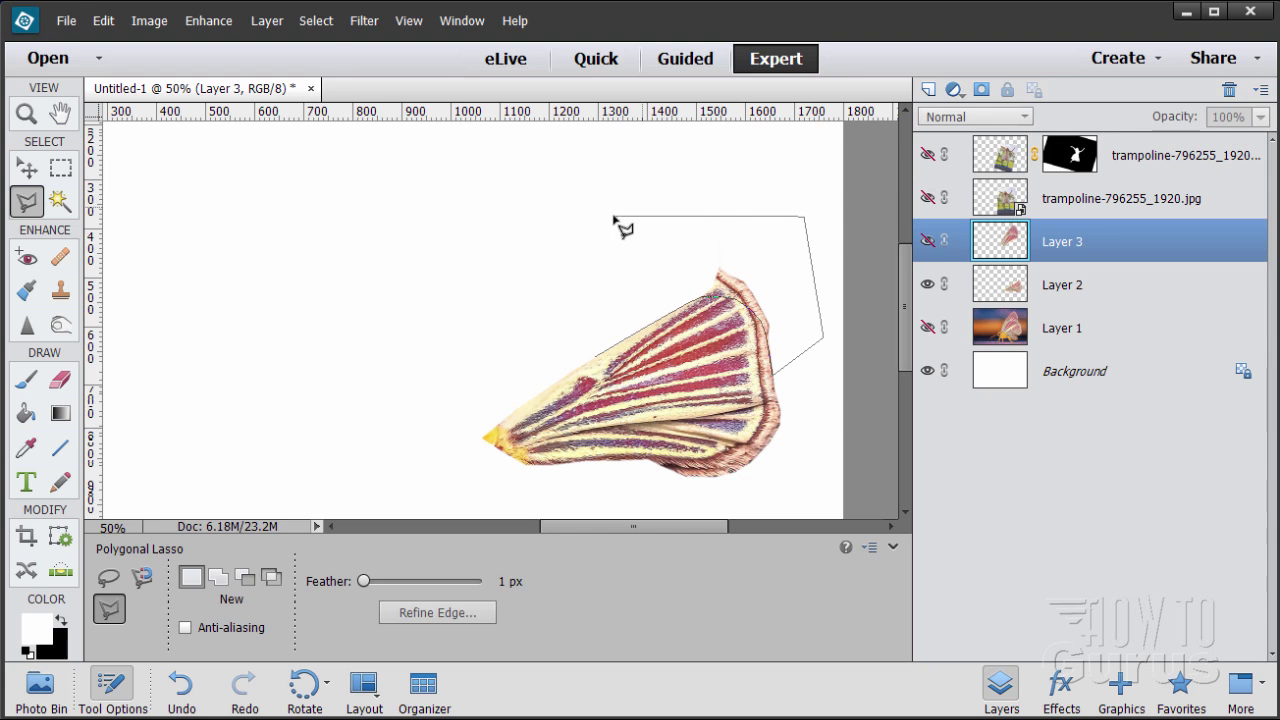
left_click(613, 216)
left_click(513, 283)
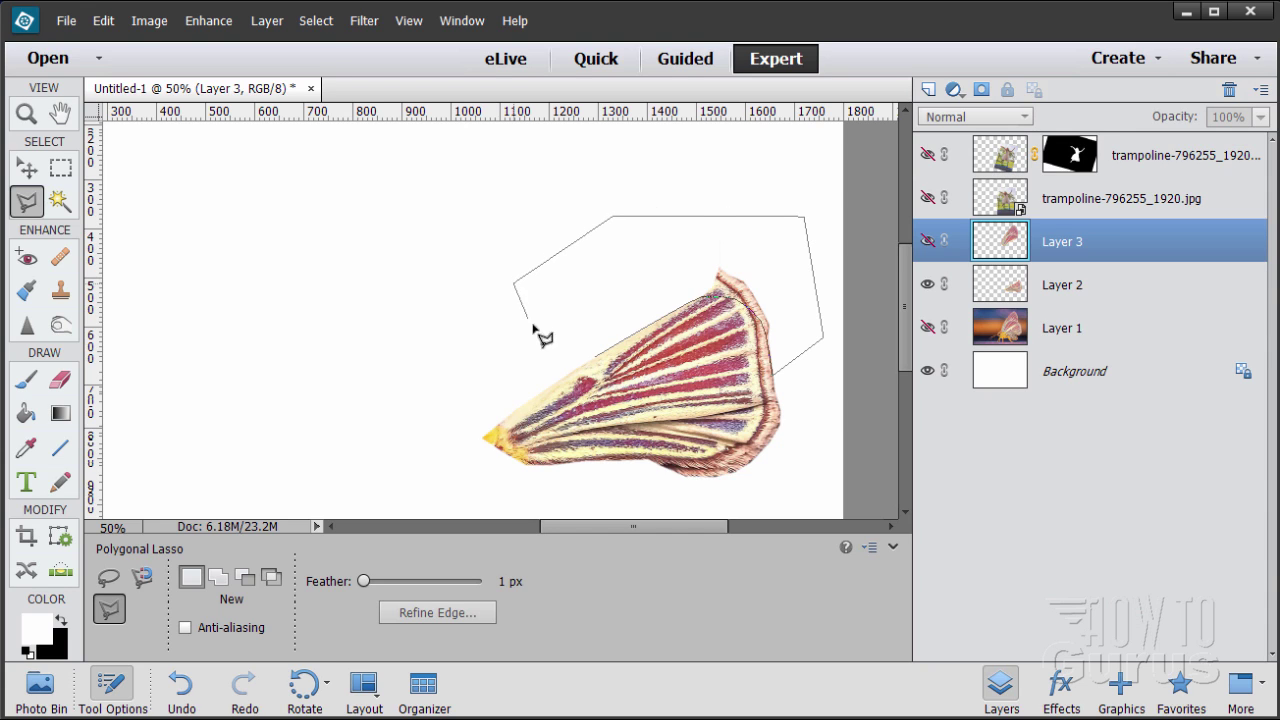
left_click(594, 357)
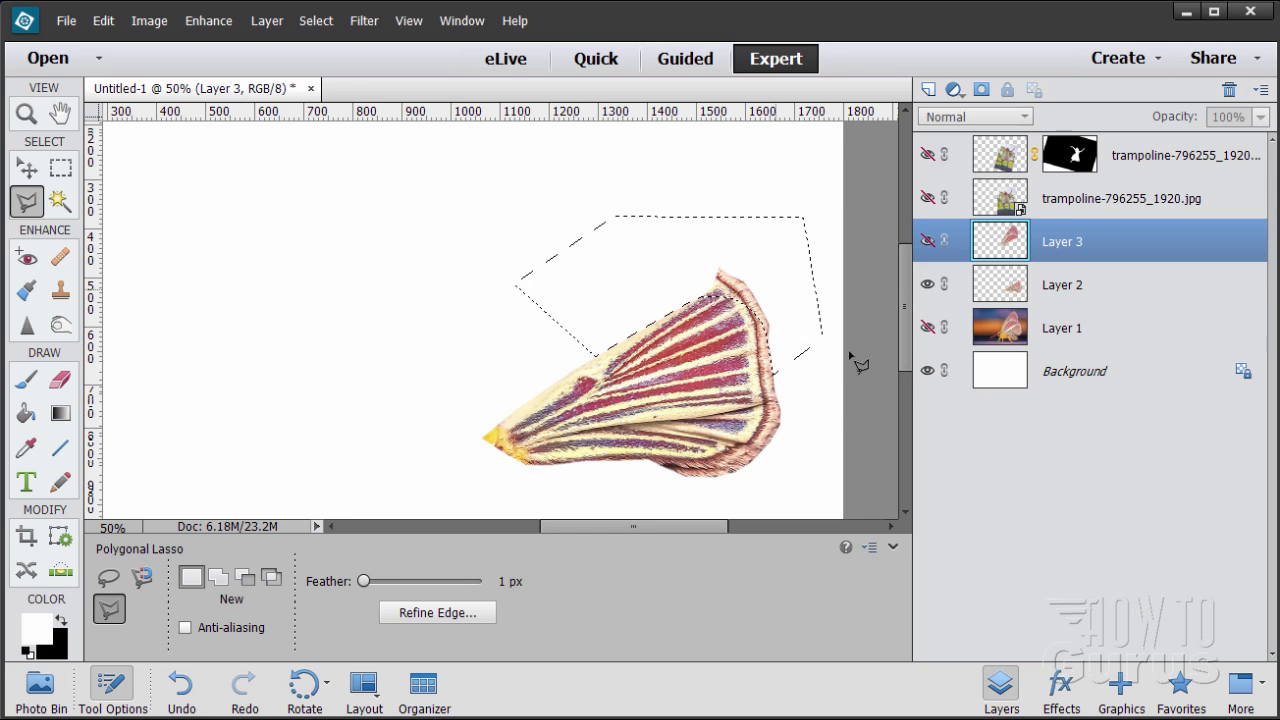
Delete the selected leftover strip from the lower wing on Layer 2 and clear the selection.
left_click(1108, 289)
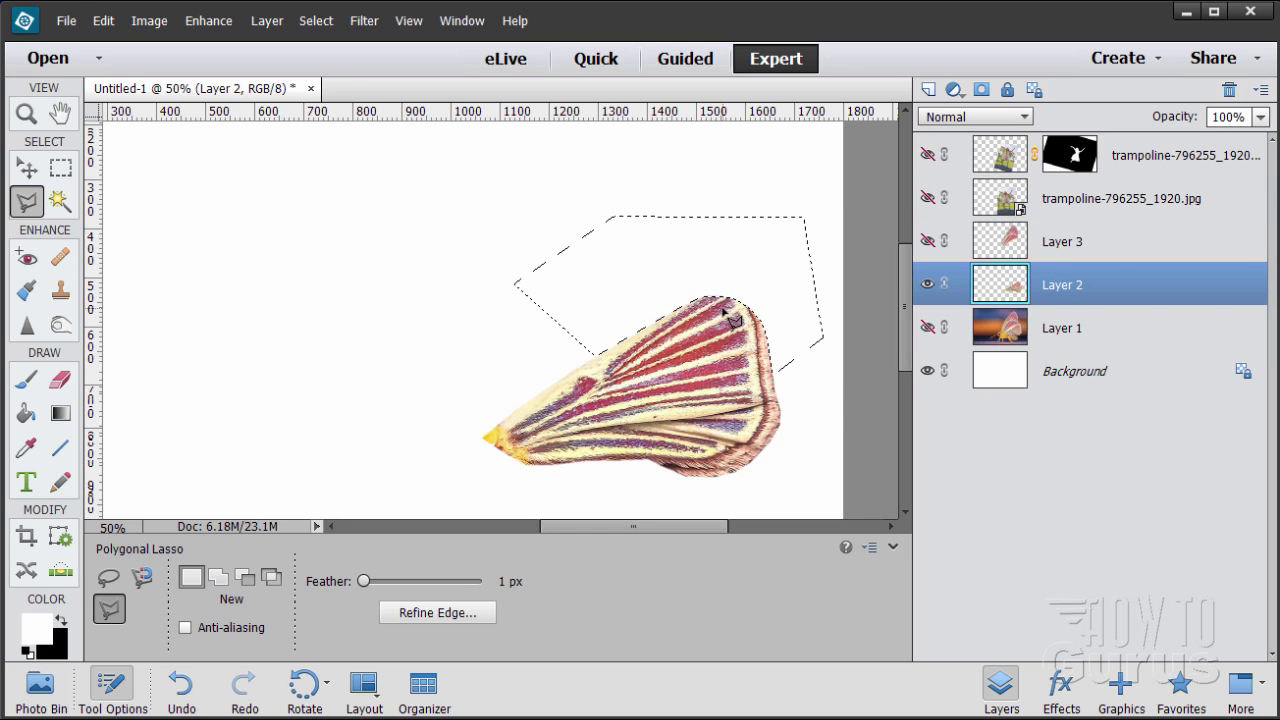
left_click(316, 20)
left_click(335, 57)
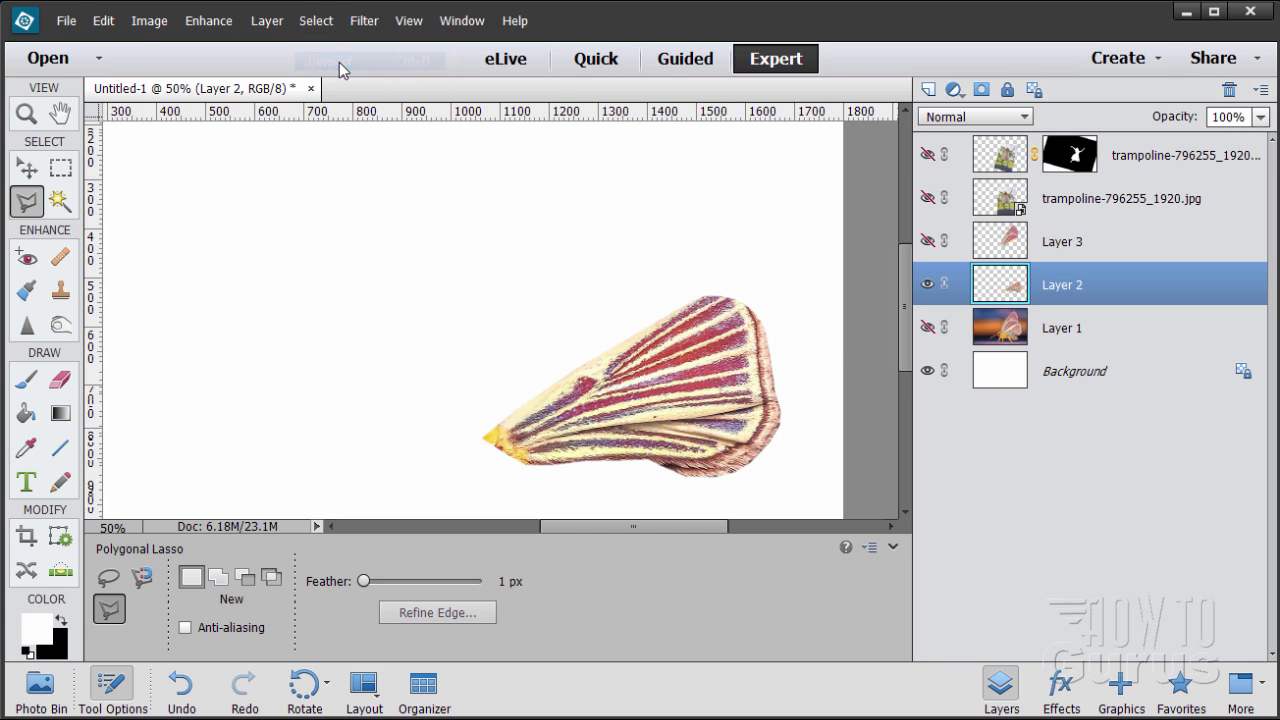
Show the upper wing on Layer 3, rotate the lower wing on Layer 2 clockwise, and place its base against the upper wing's base.
key("v")
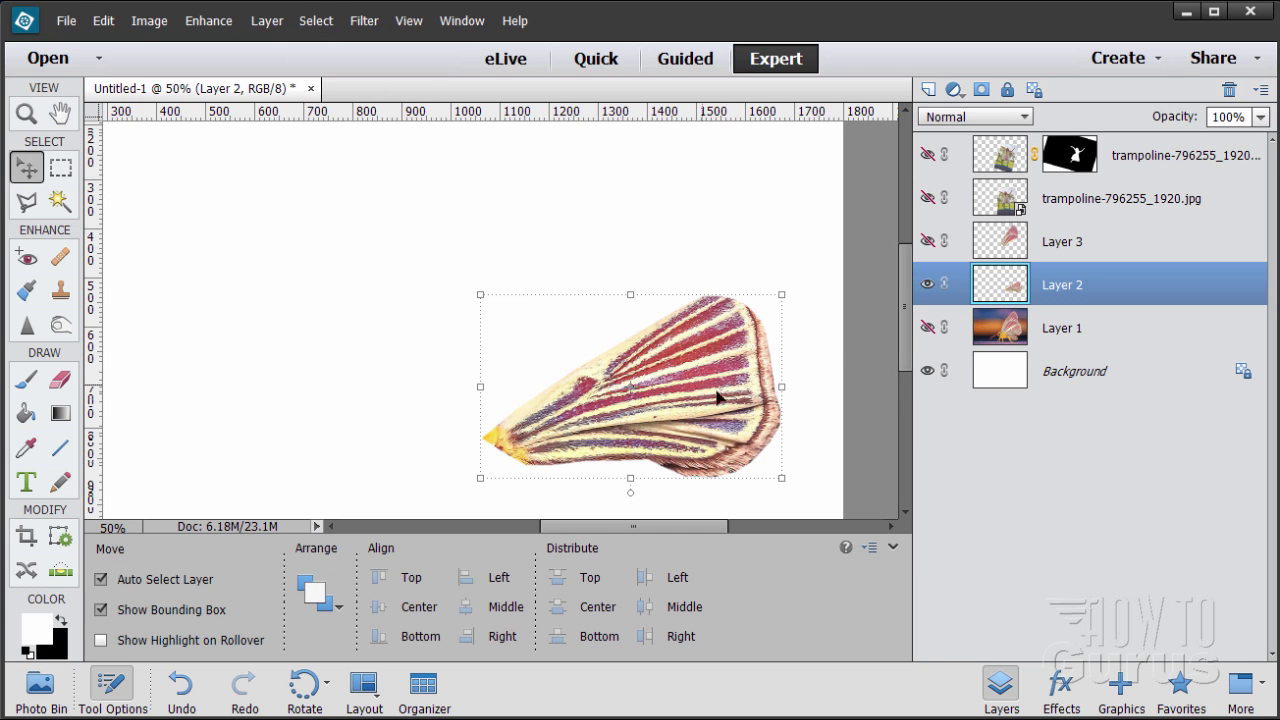
left_click(927, 241)
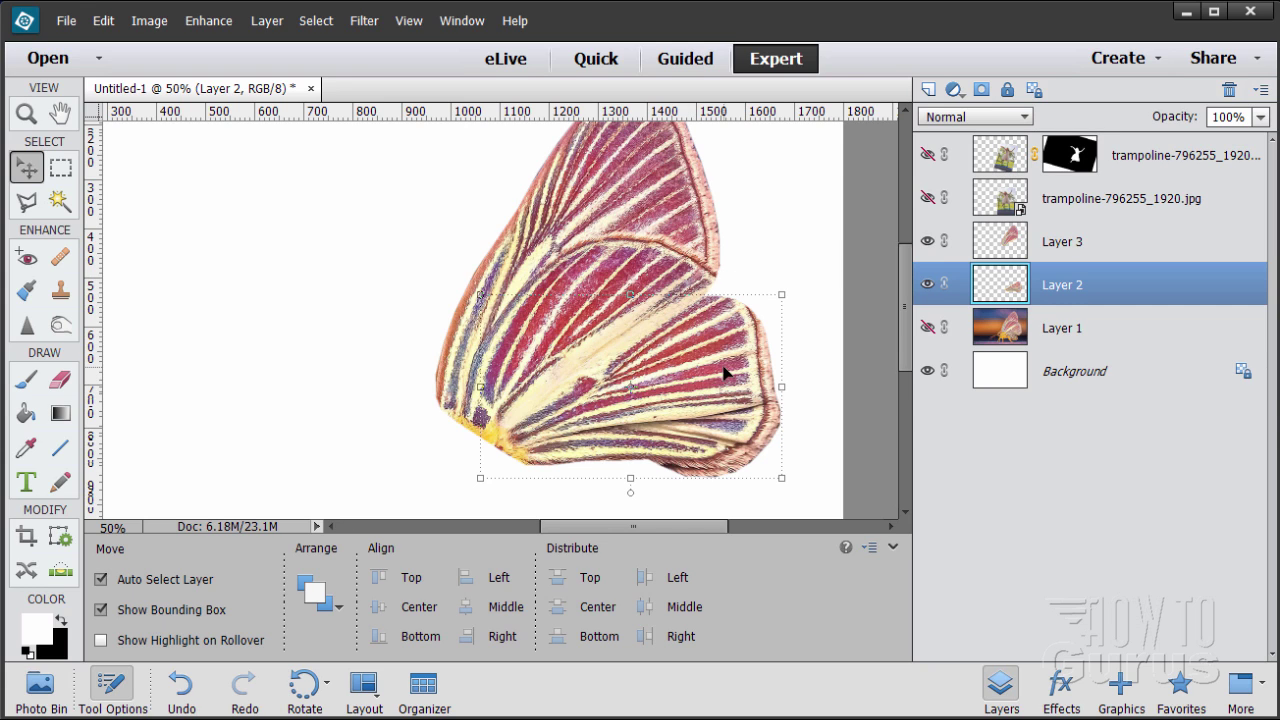
left_click_drag(704, 393, 709, 402)
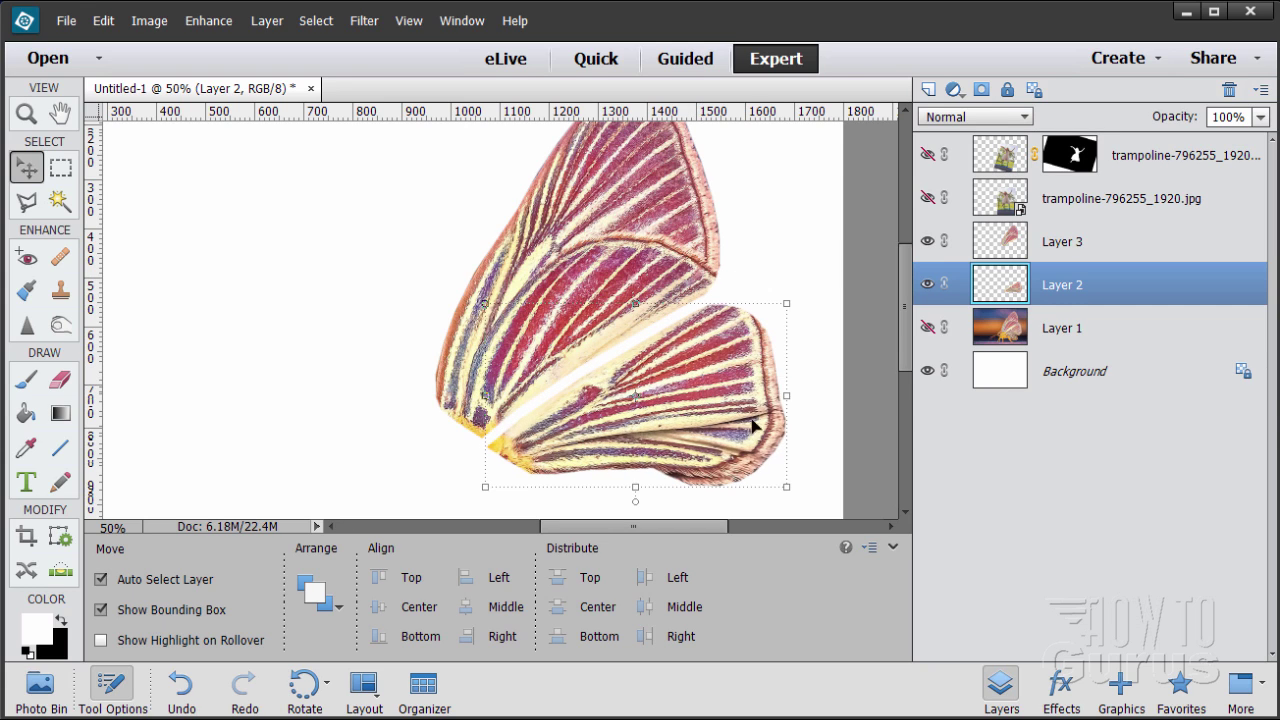
left_click(791, 296)
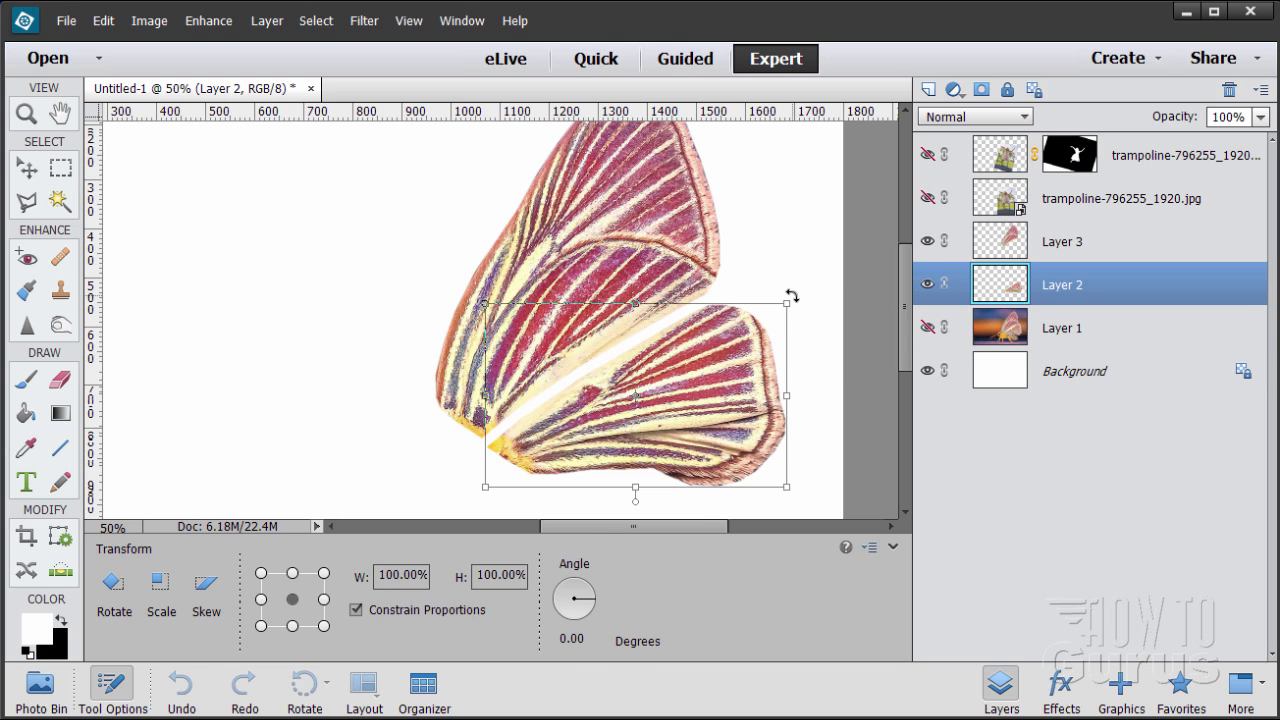
left_click_drag(791, 296, 809, 429)
left_click_drag(657, 420, 572, 462)
left_click(638, 505)
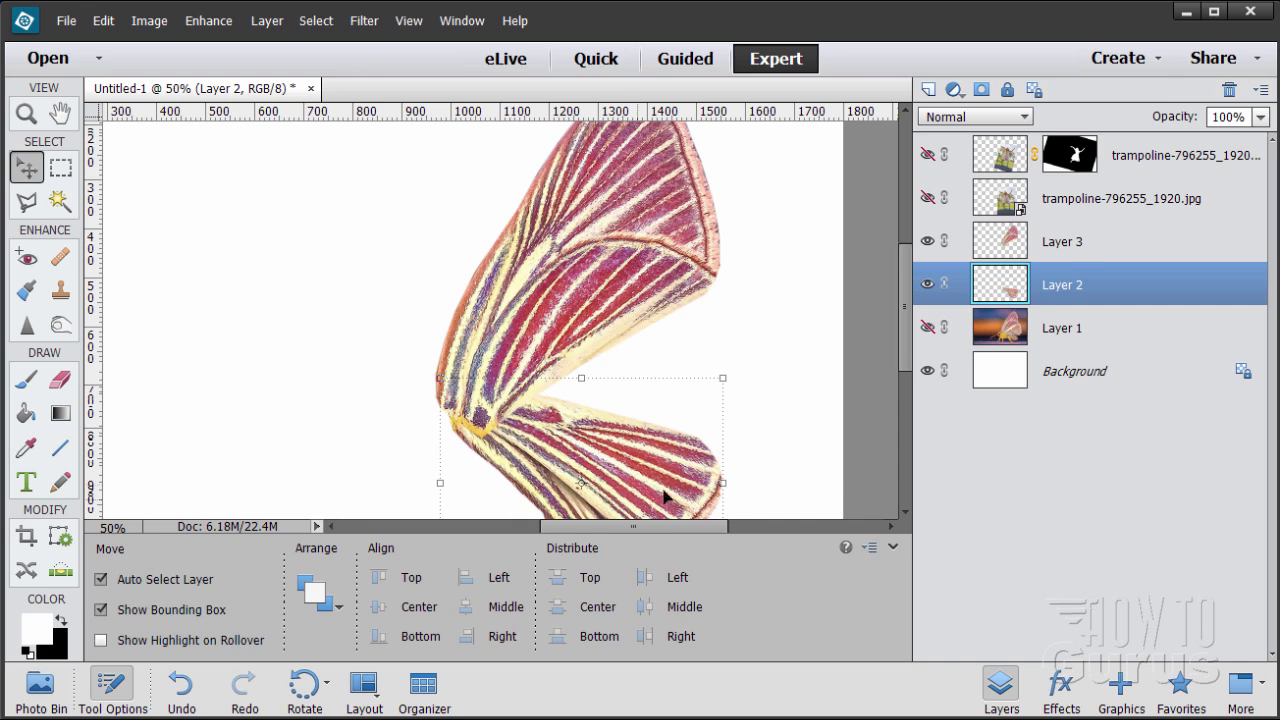
Rotate the upper wing on Layer 3 clockwise by 34.25 degrees and move it so its base meets the lower wing's base.
left_click(1070, 250)
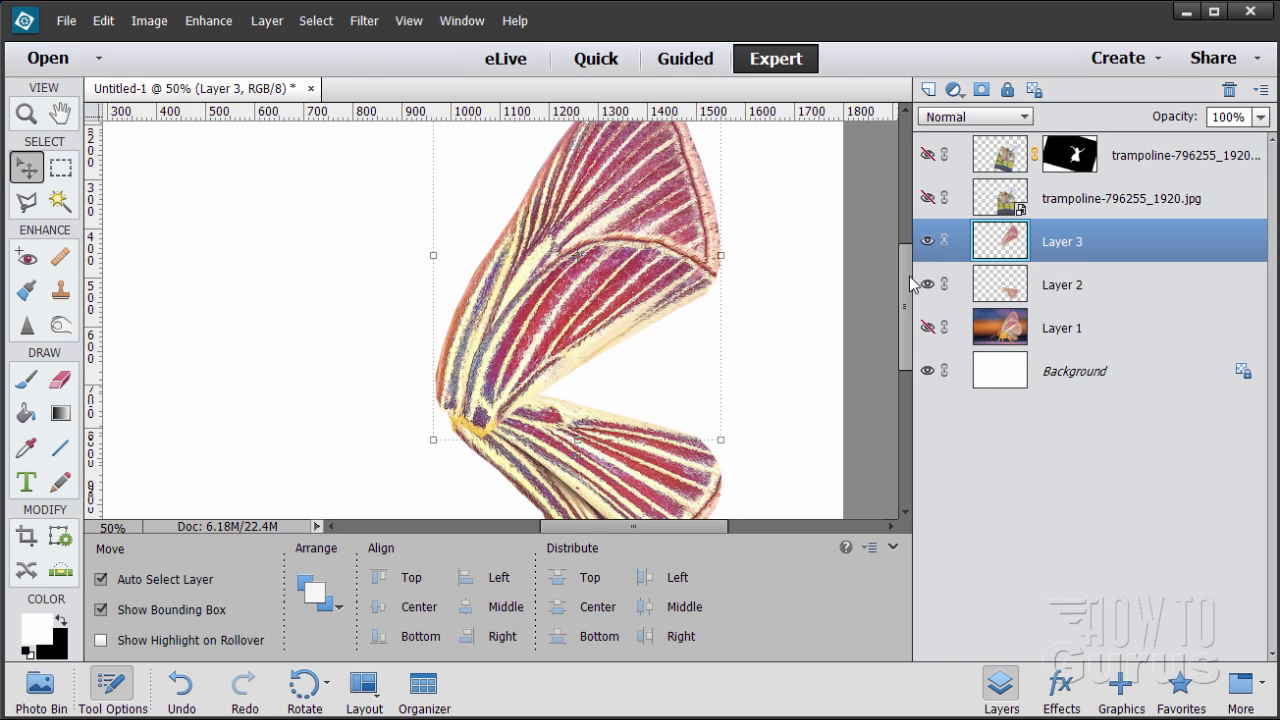
left_click_drag(910, 283, 843, 234)
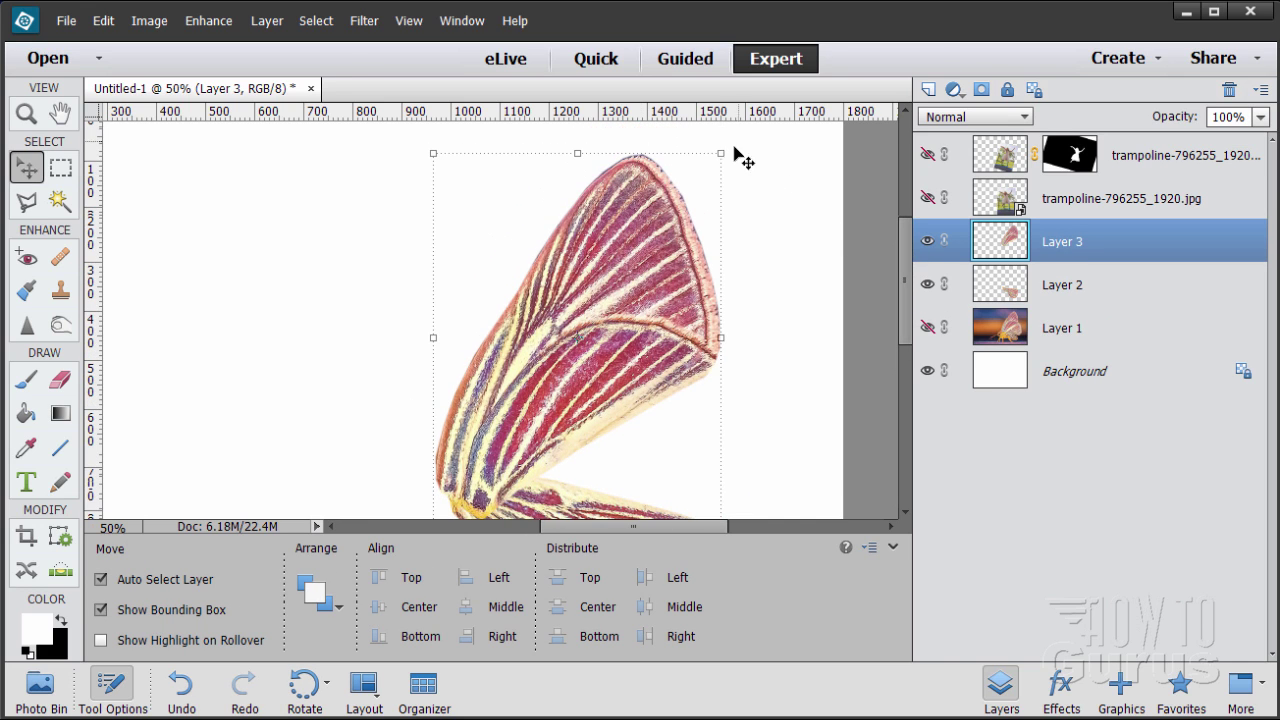
left_click_drag(730, 148, 813, 268)
left_click_drag(502, 360, 552, 401)
scroll(905, 360, "down", 3)
scroll(905, 360, "up", 3)
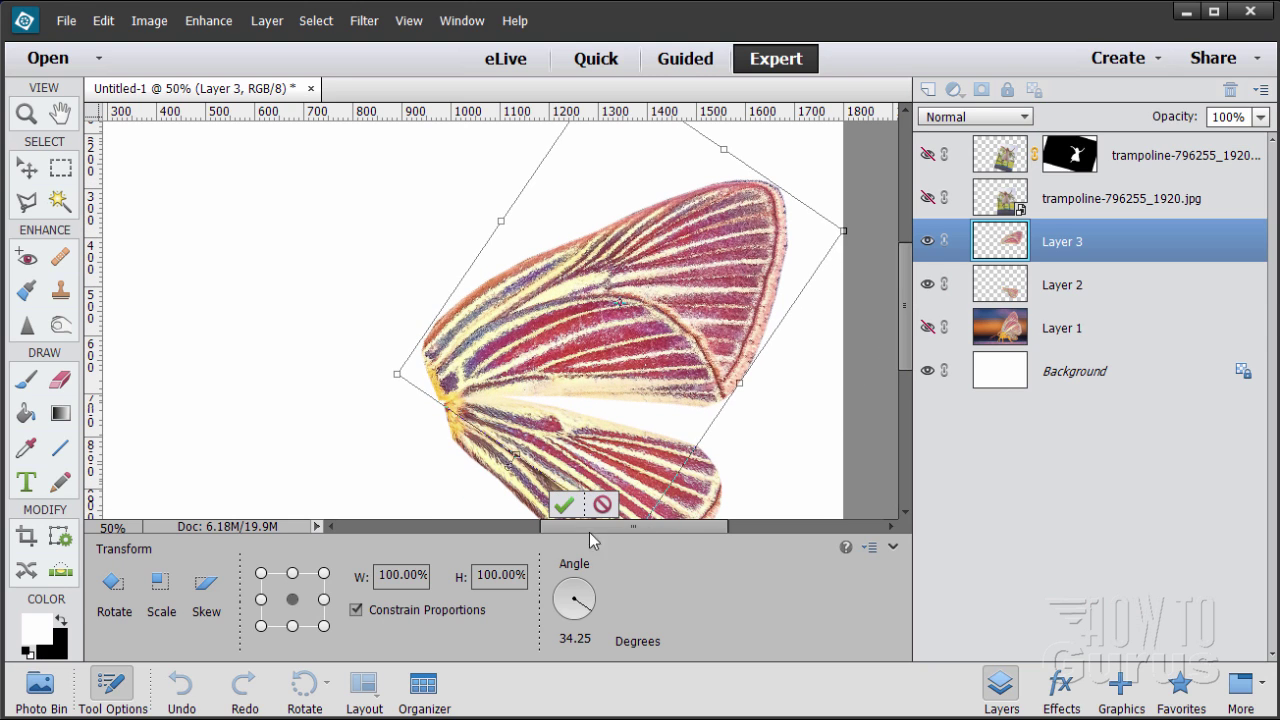
left_click(565, 503)
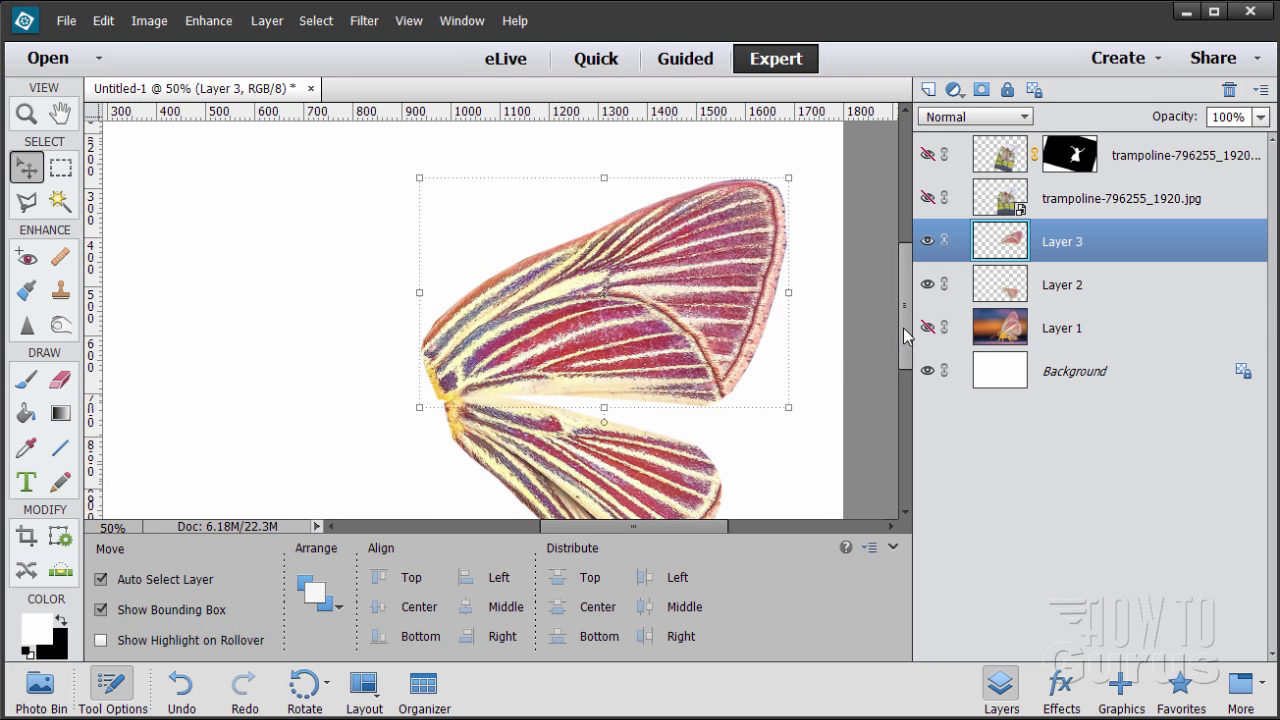
Recolor the upper wing on Layer 3 with Hue/Saturation, setting Hue to -180.
scroll(905, 344, "down", 3)
scroll(910, 345, "down", 3)
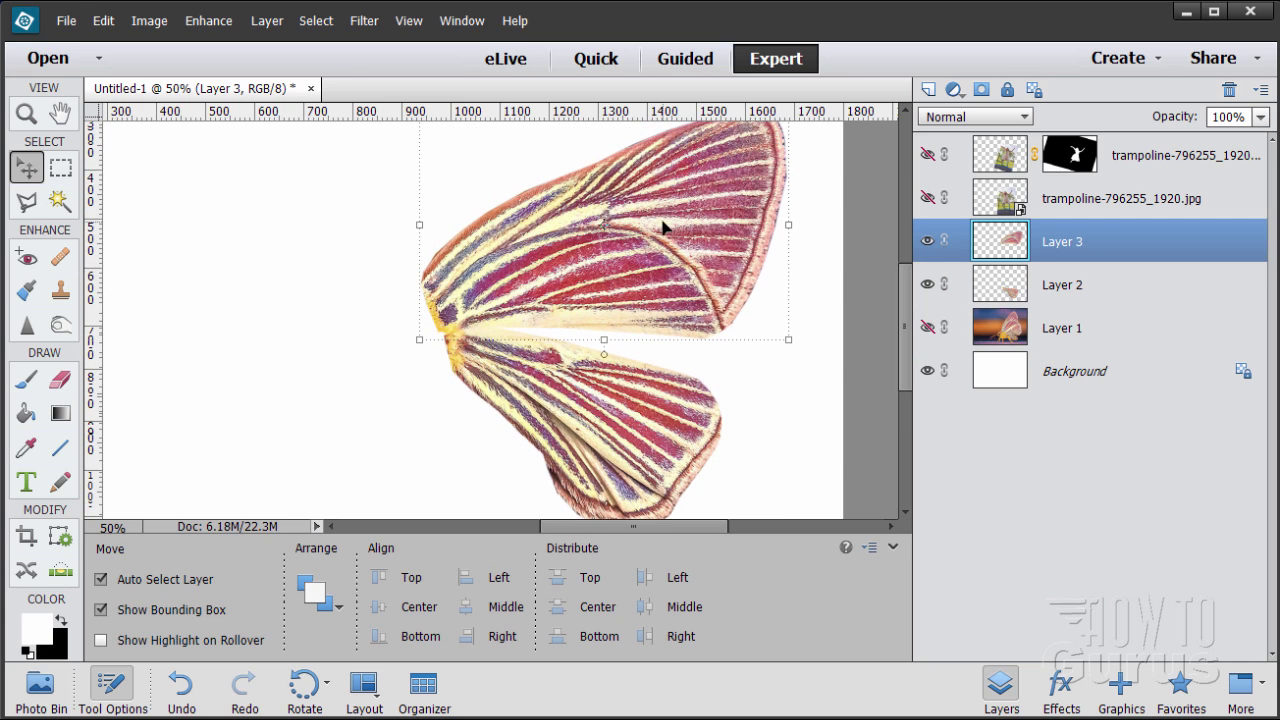
left_click(28, 116)
left_click(586, 357, "alt")
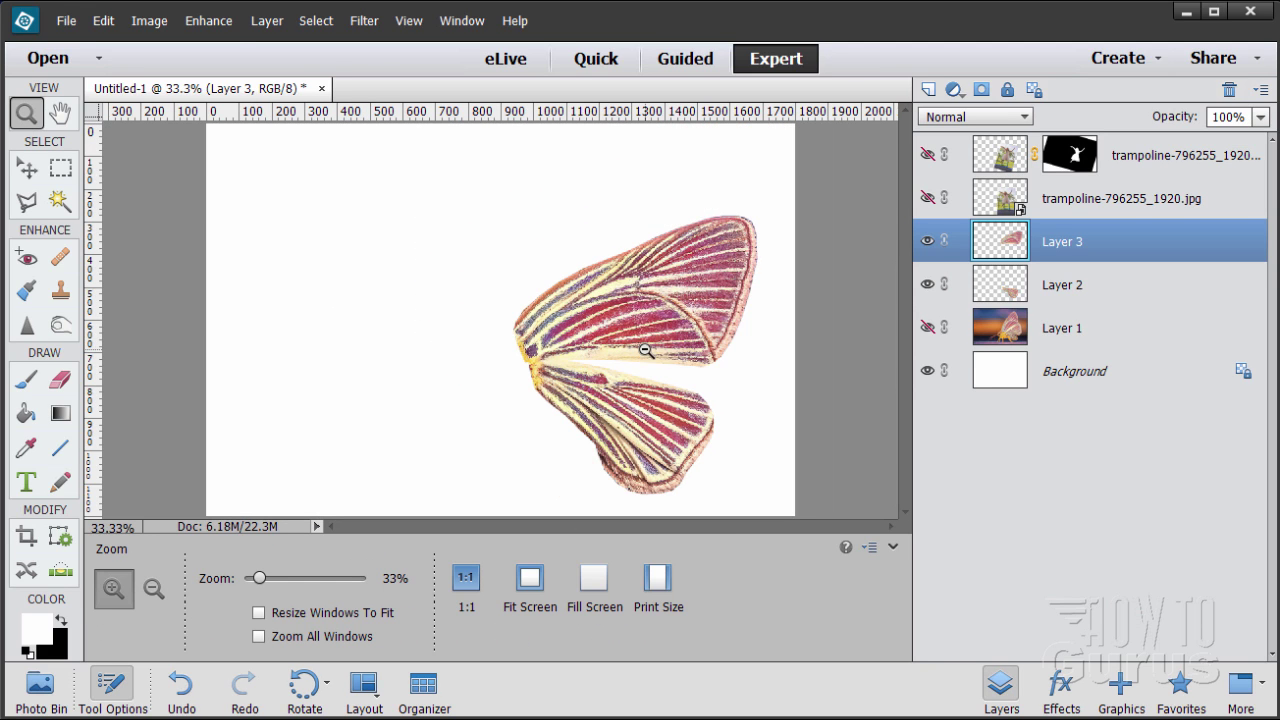
left_click(30, 172)
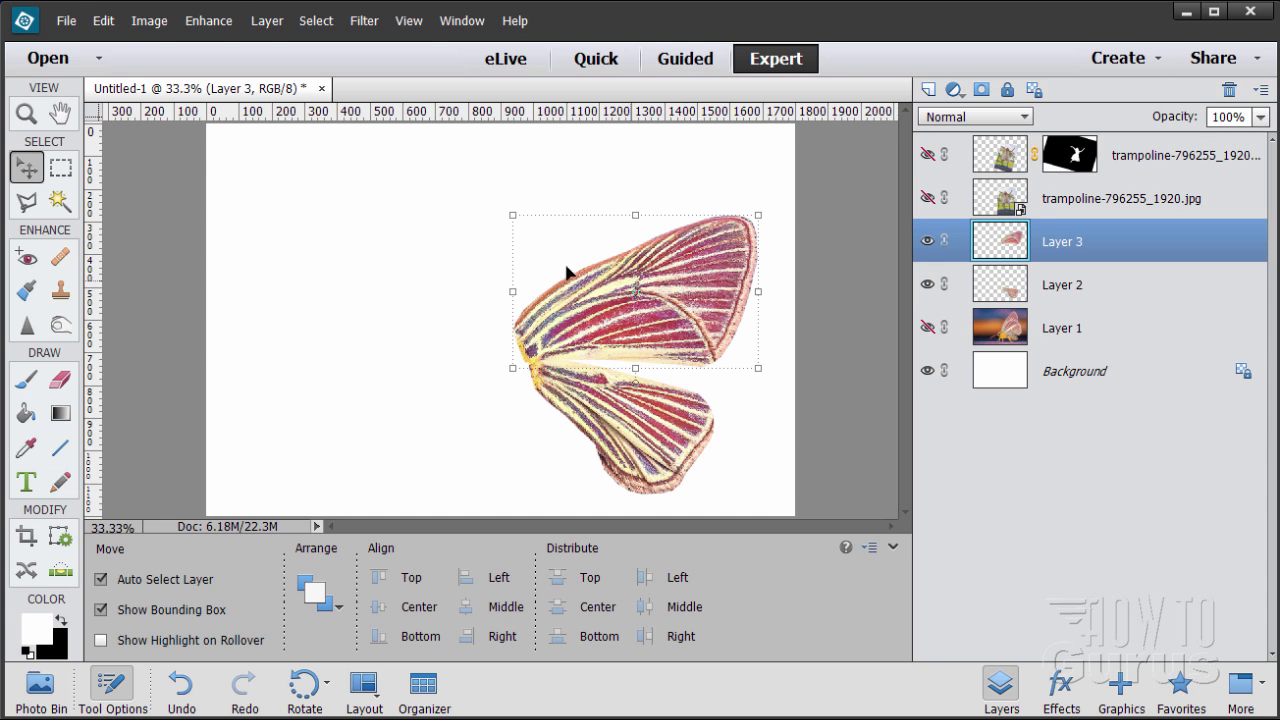
left_click(207, 22)
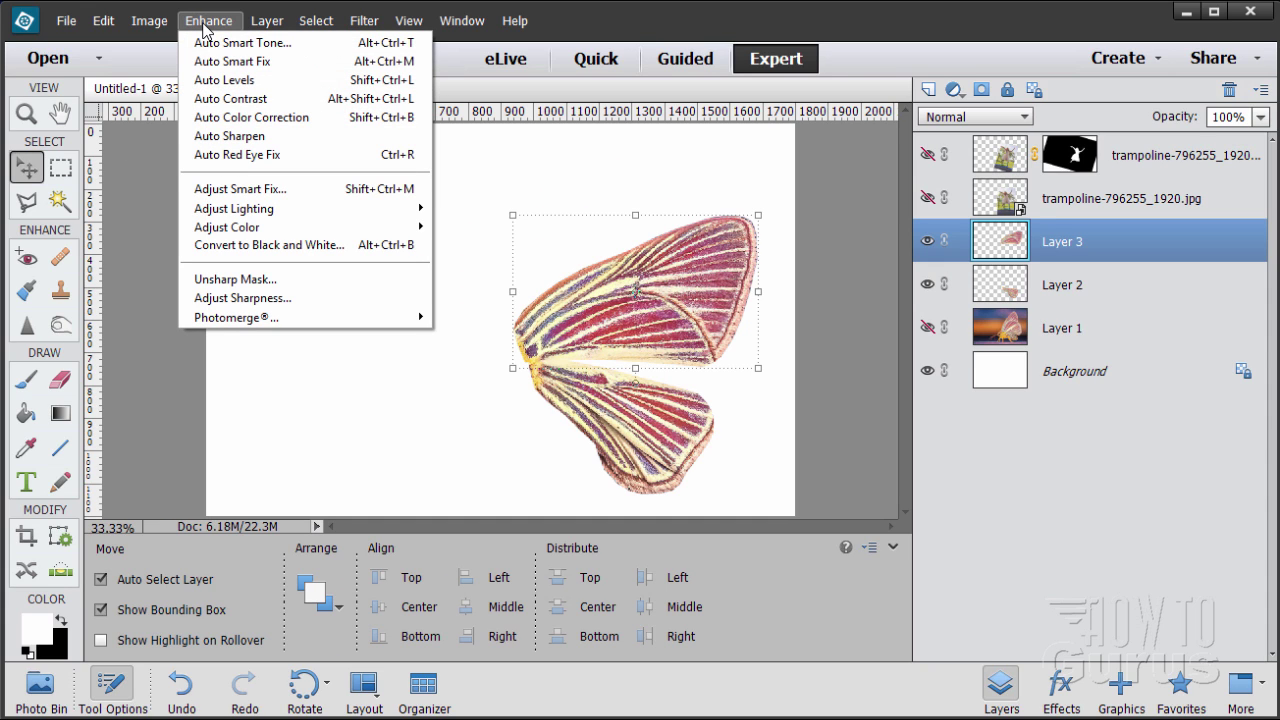
mouse_move(265, 227)
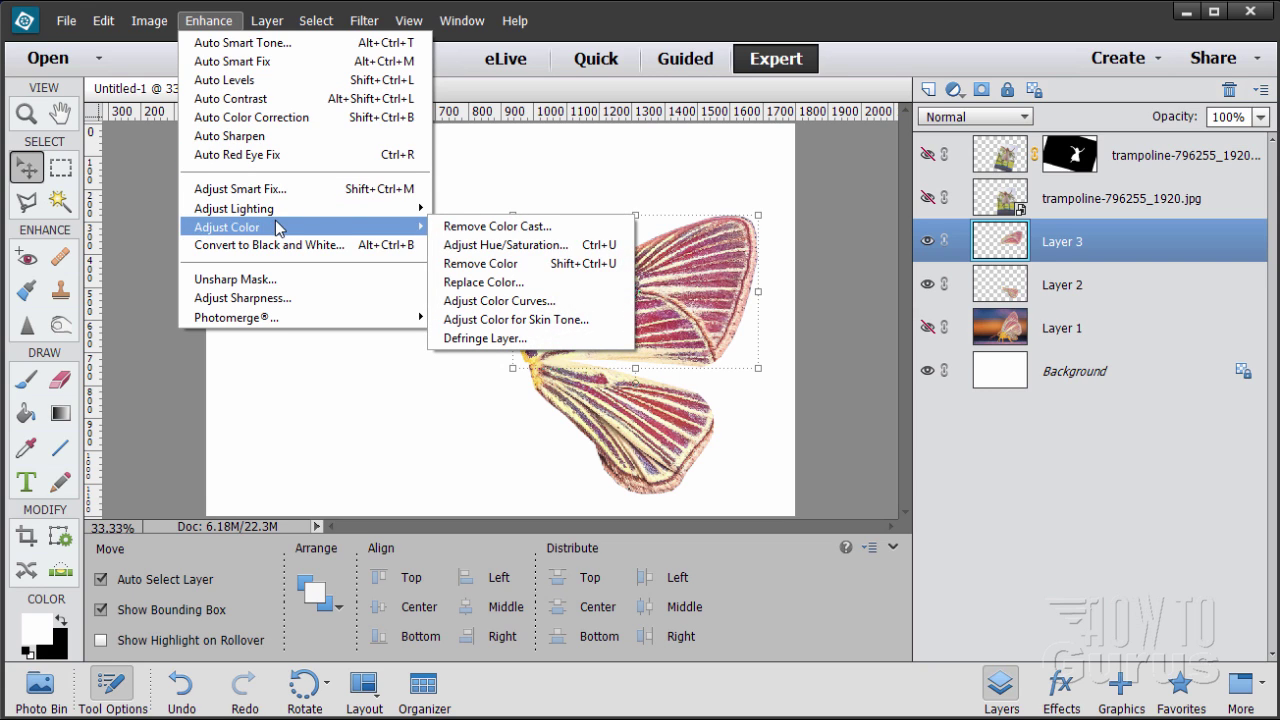
left_click(450, 247)
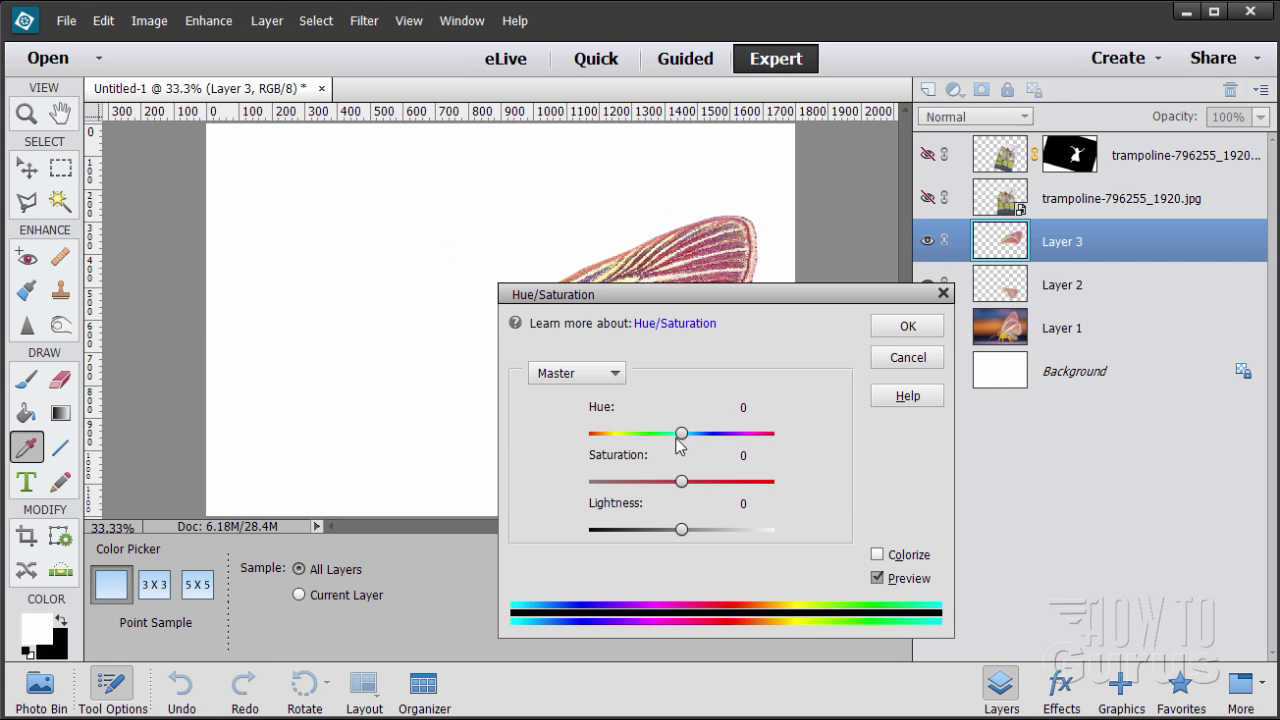
left_click_drag(681, 433, 565, 443)
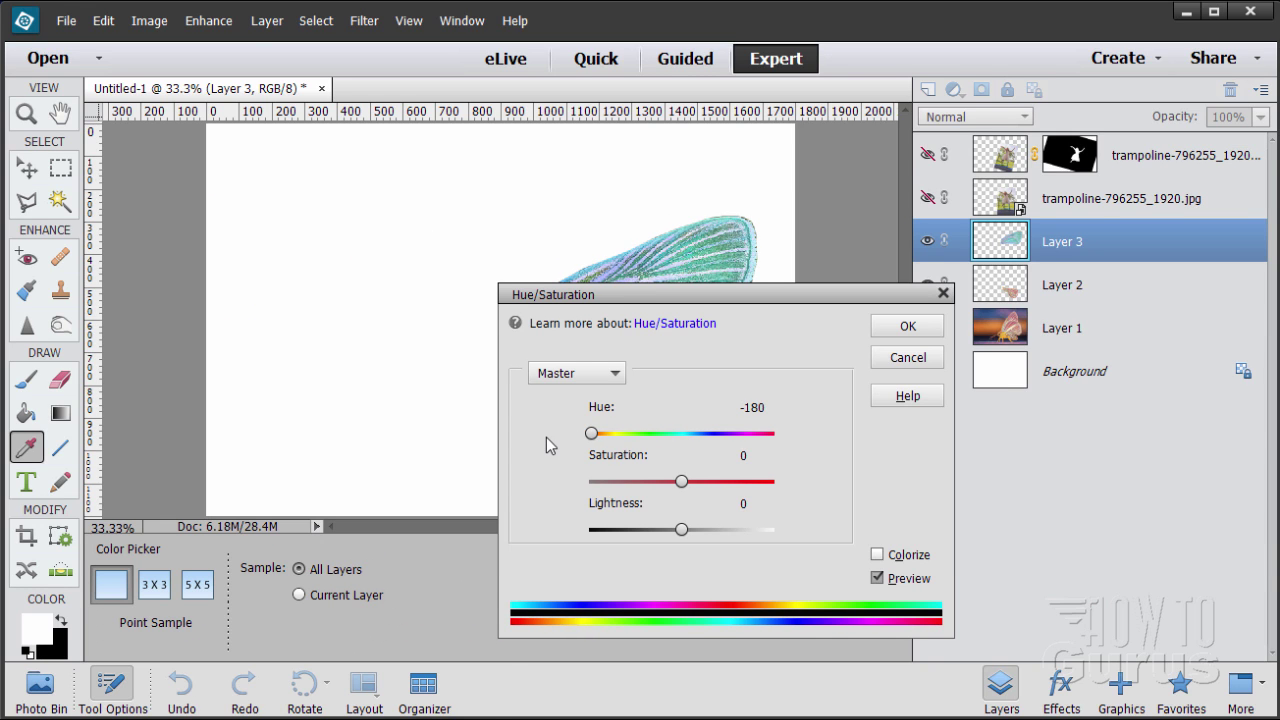
left_click_drag(711, 301, 737, 415)
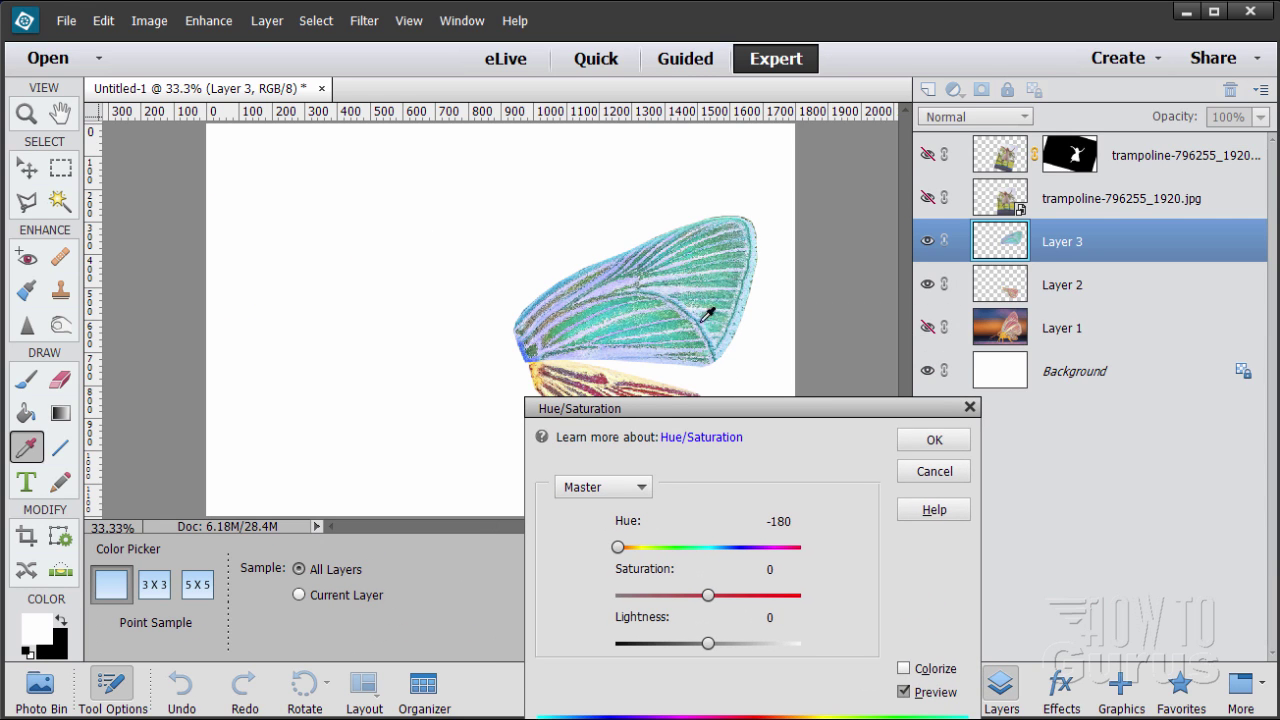
left_click(925, 440)
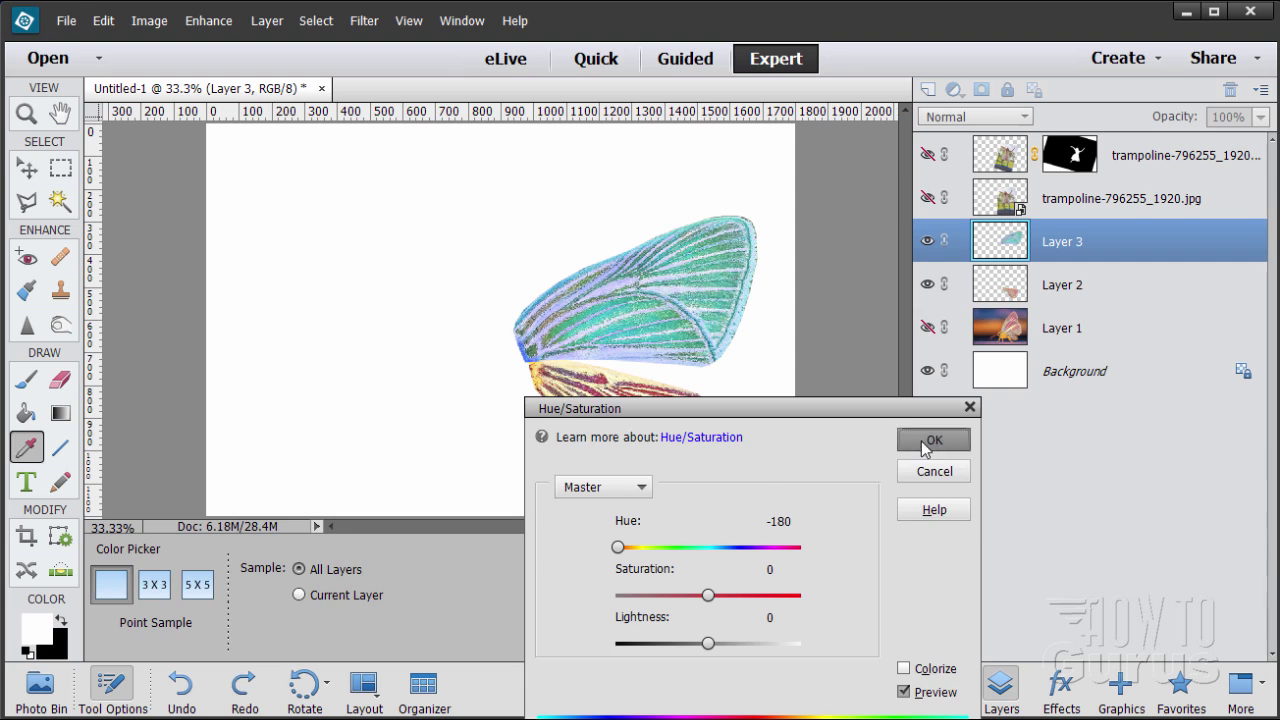
Set Hue to -180 in Hue/Saturation for the lower wing on Layer 2.
key("v")
left_click(1074, 299)
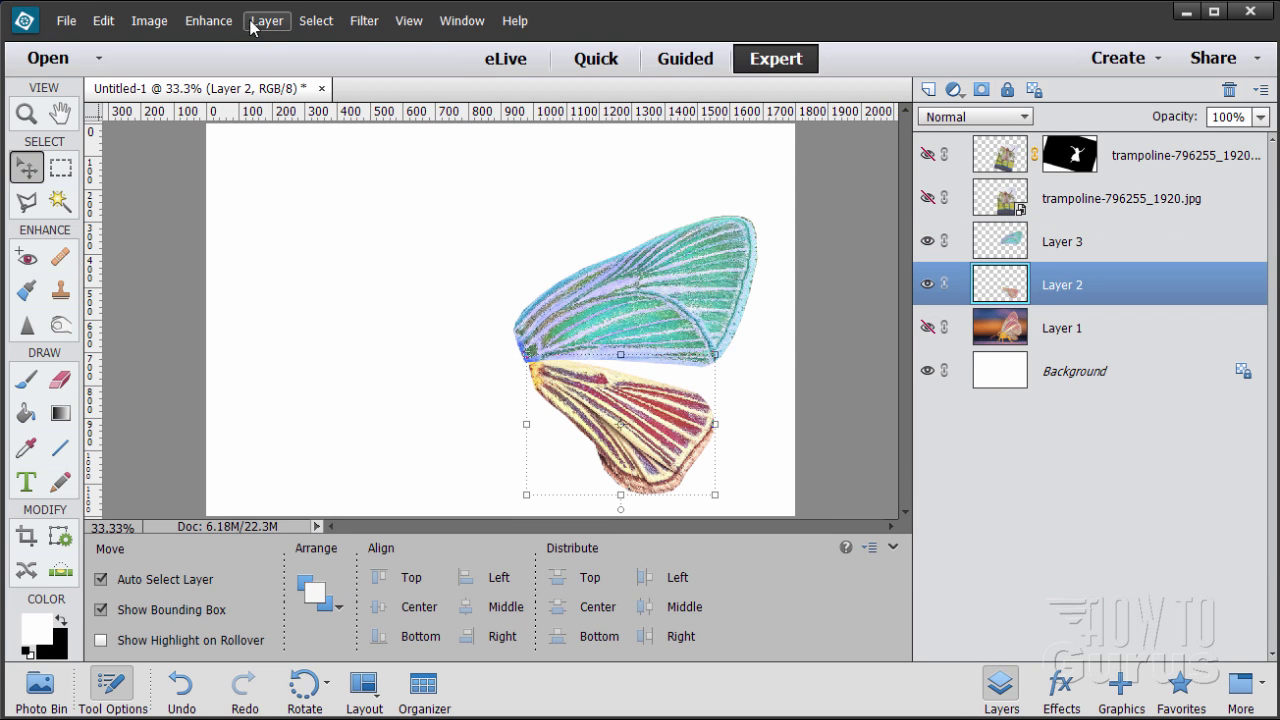
left_click(210, 22)
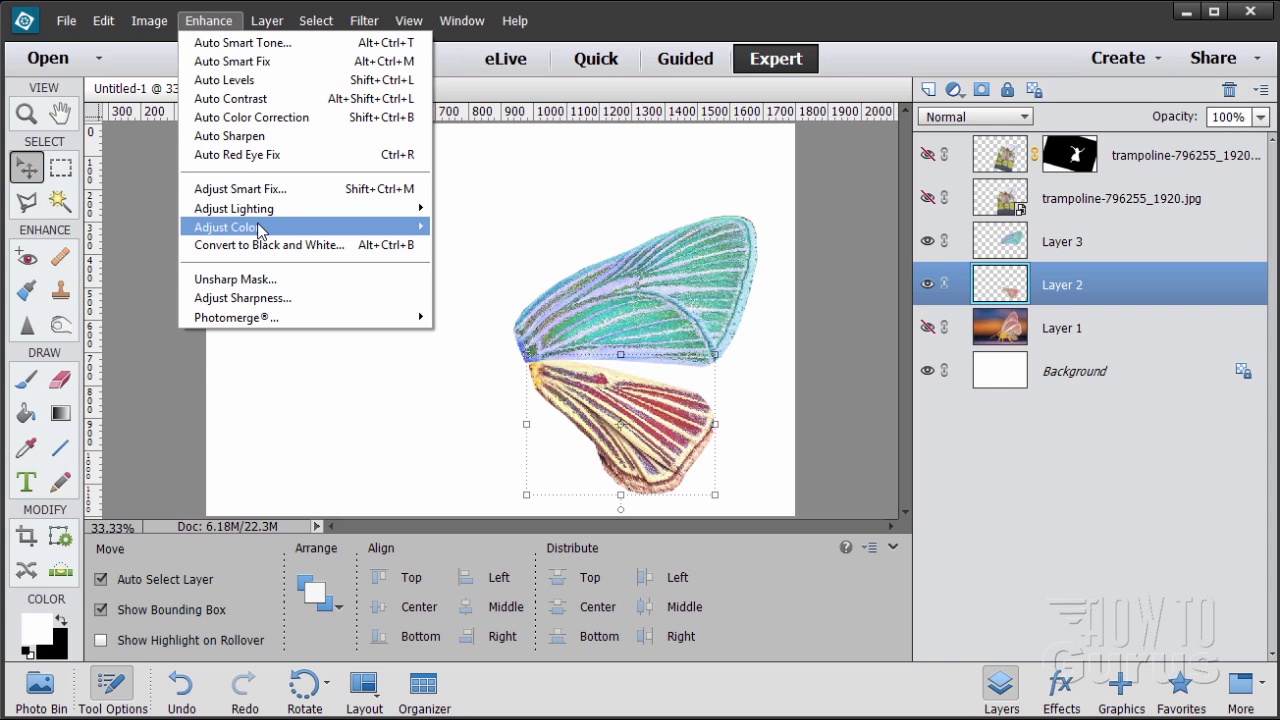
mouse_move(262, 228)
left_click(505, 245)
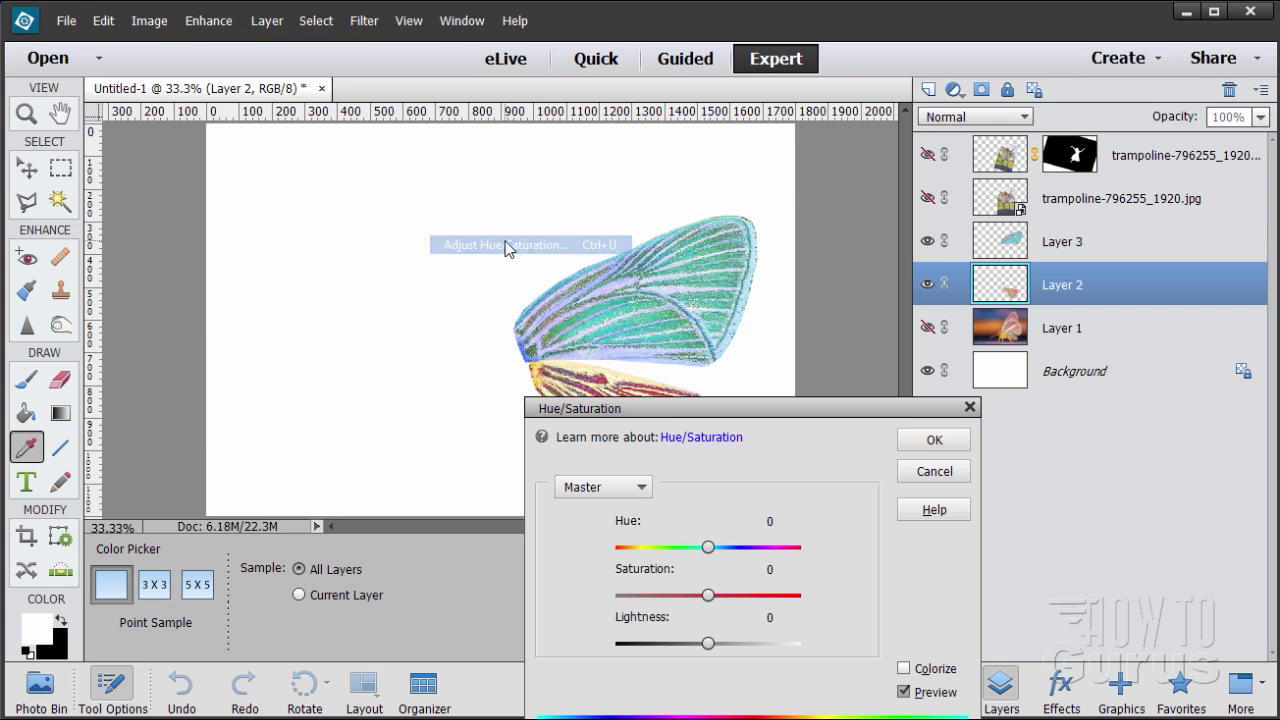
left_click_drag(708, 552, 573, 553)
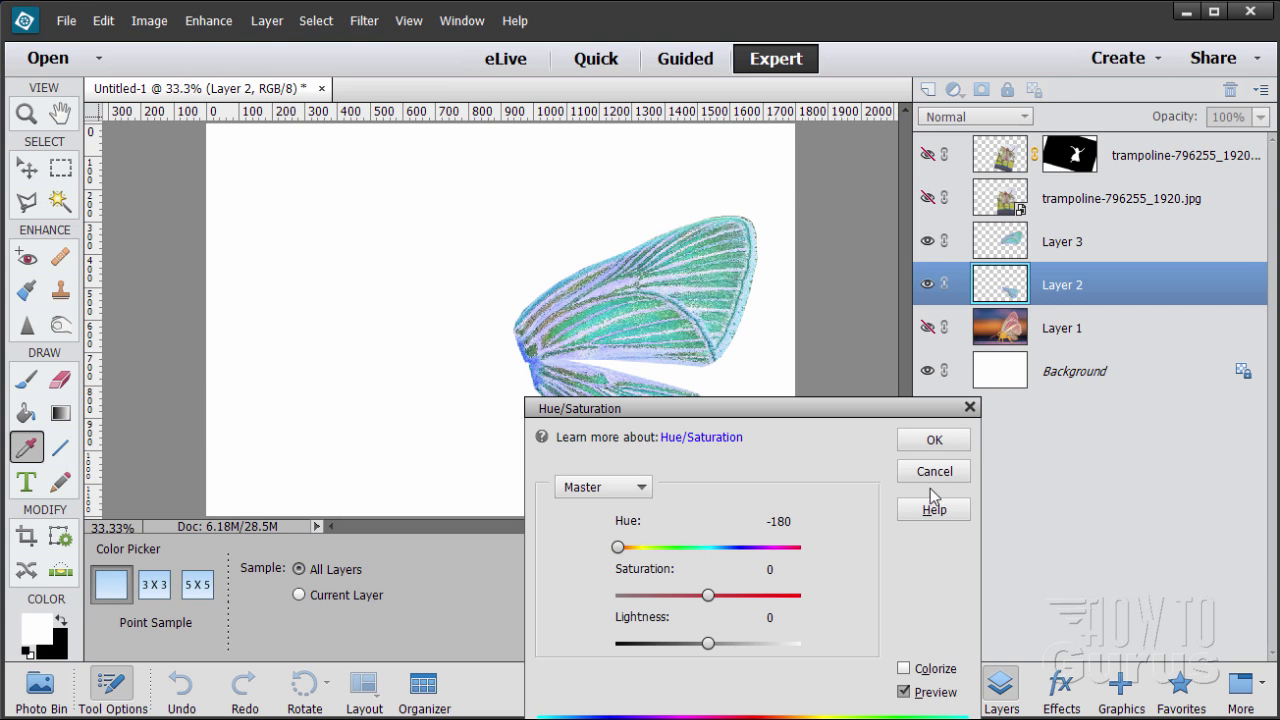
Apply the -180 hue shift to Layer 2, and duplicate the Layer 3 and Layer 2 wings together.
left_click(925, 442)
key("v")
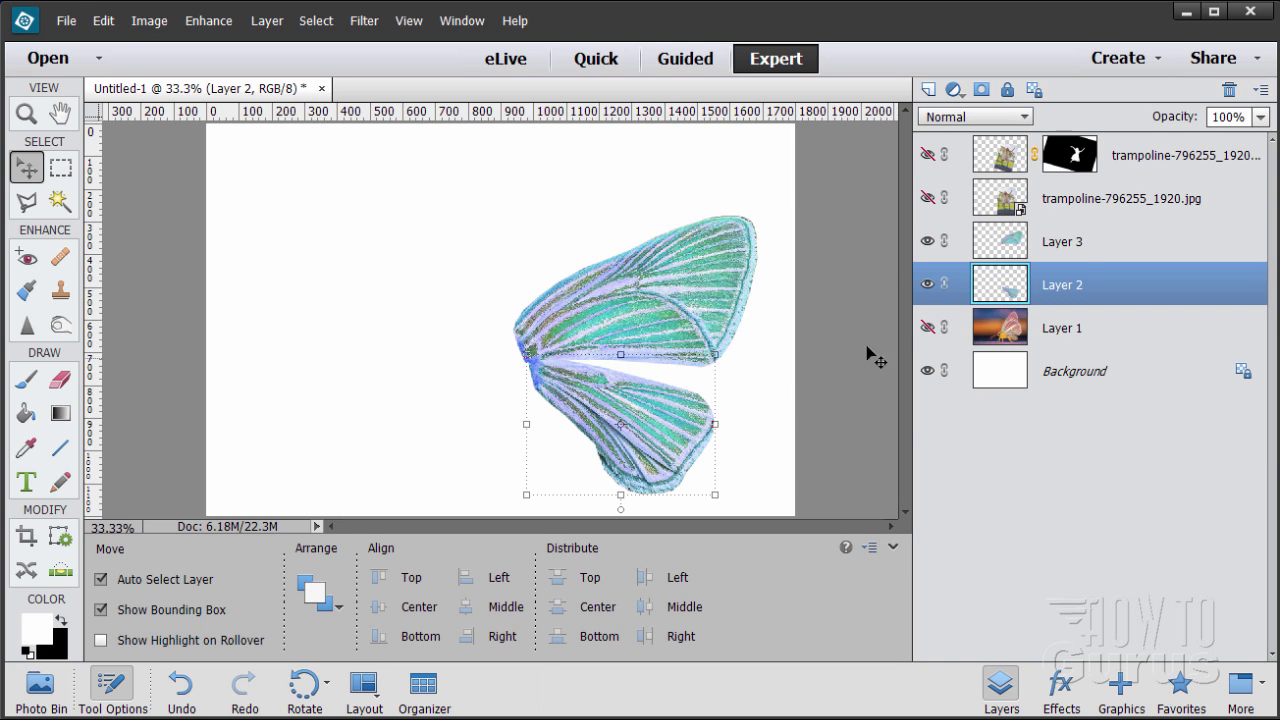
left_click(1090, 243)
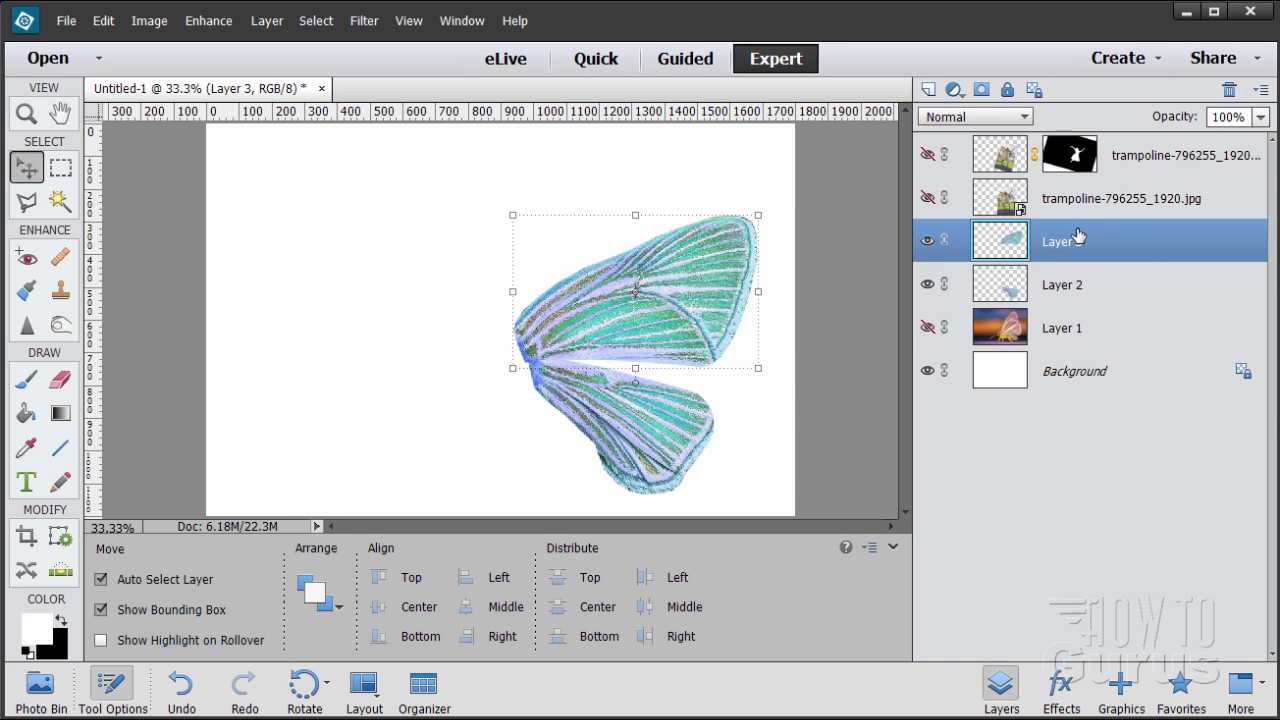
left_click(1085, 307, "ctrl")
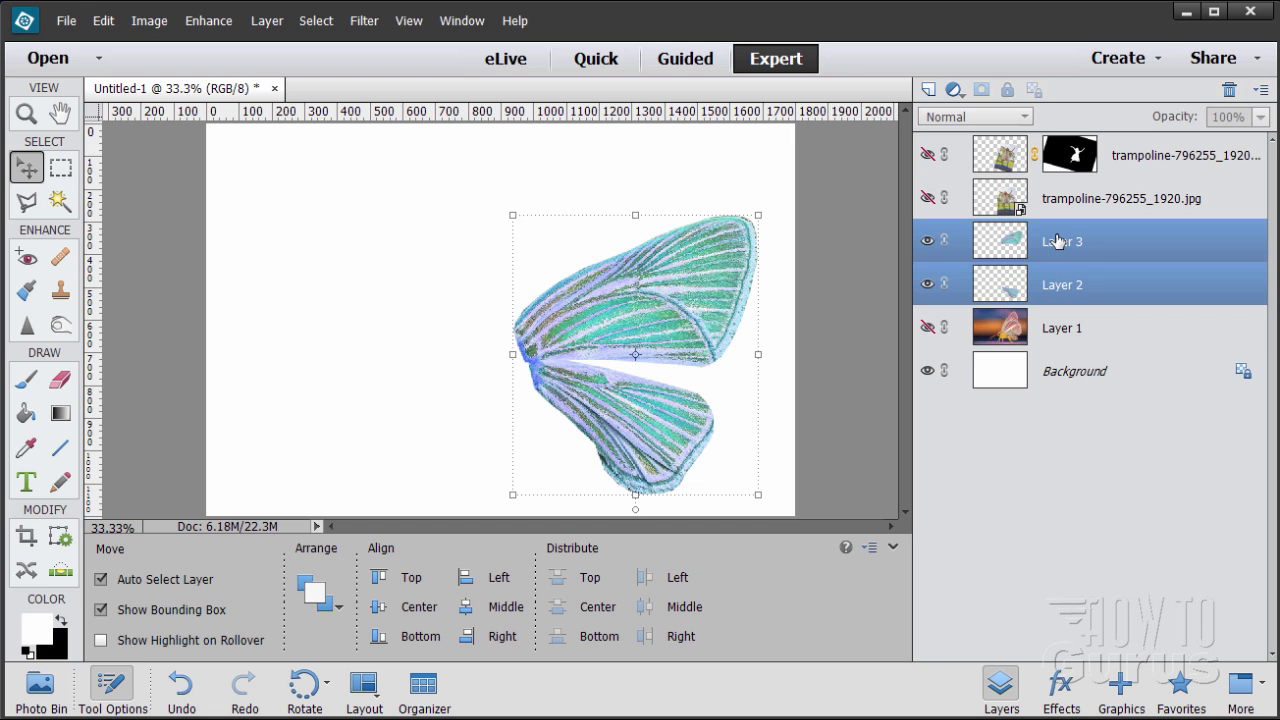
left_click_drag(996, 251, 928, 86)
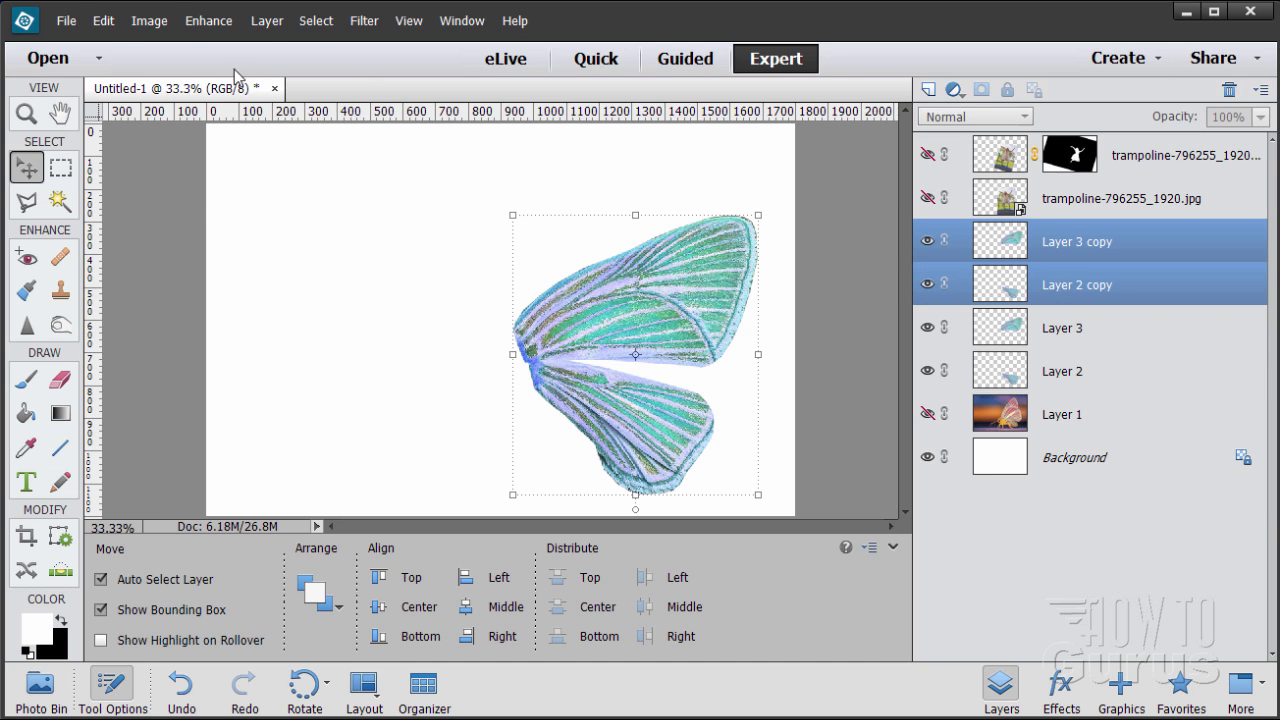
Flip the two copied wing layers horizontally and move them left to meet the originals as a mirrored pair.
left_click(138, 22)
mouse_move(152, 47)
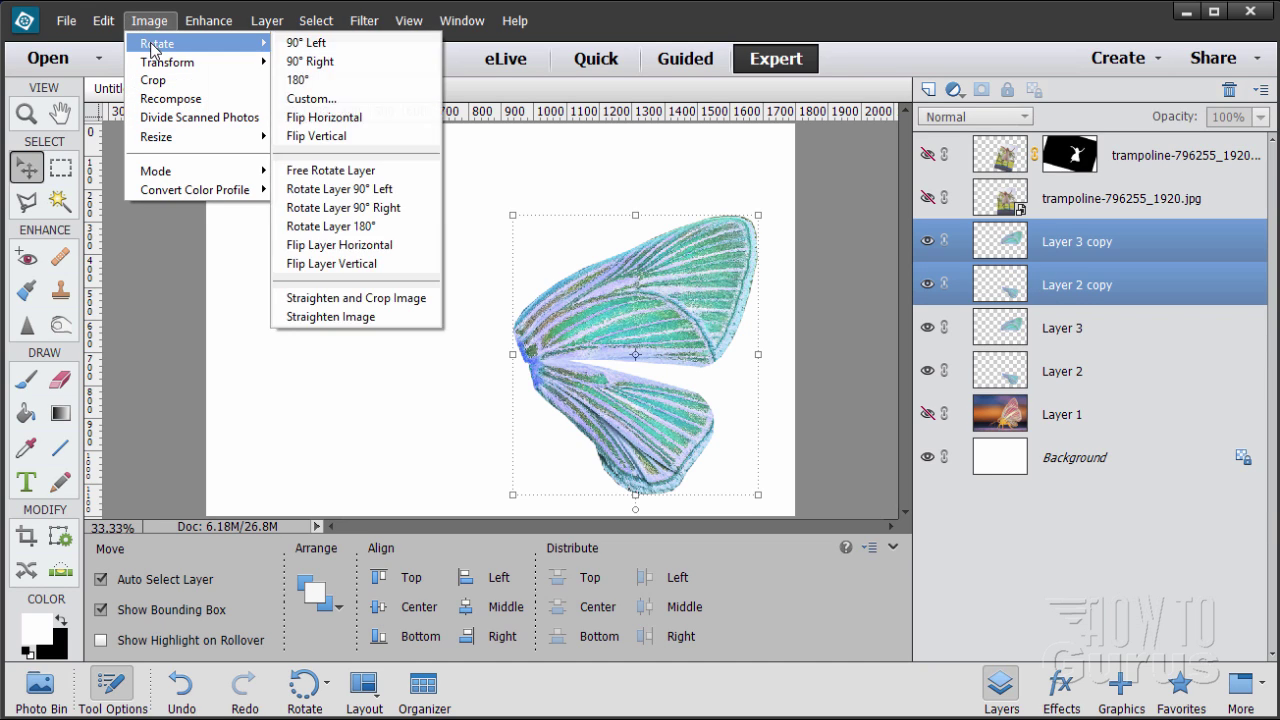
left_click(347, 248)
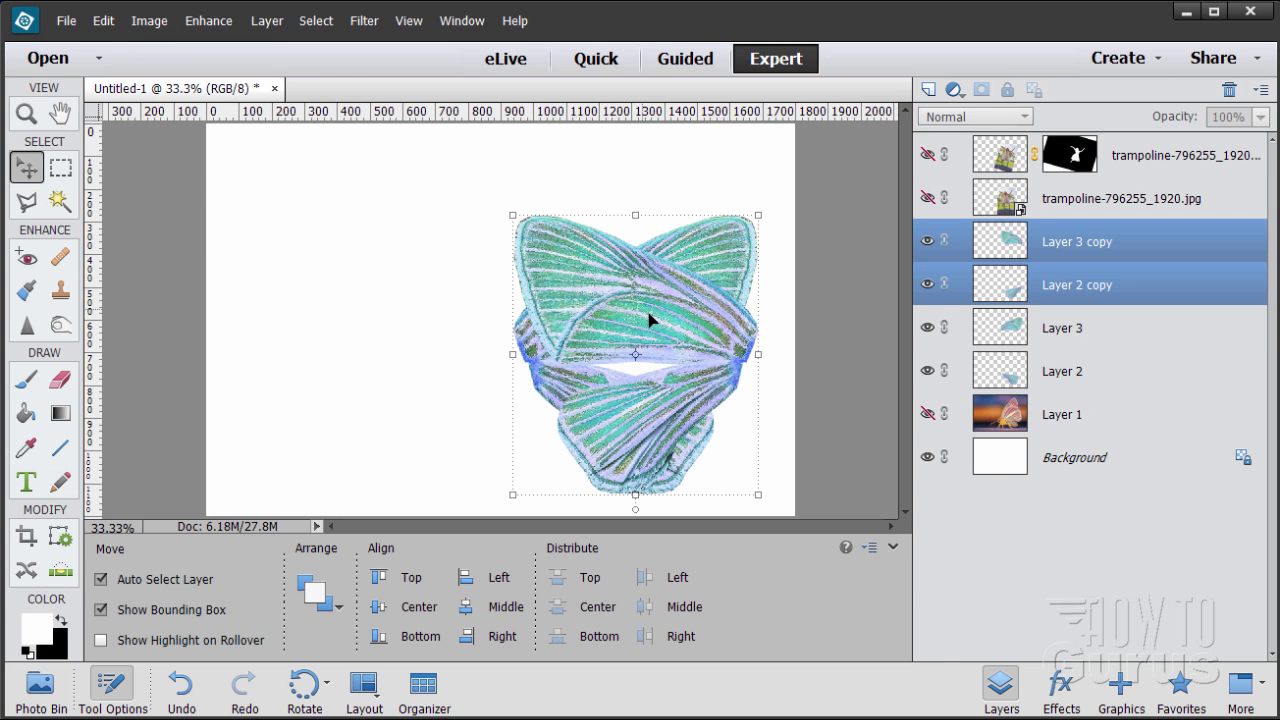
left_click_drag(707, 342, 476, 344)
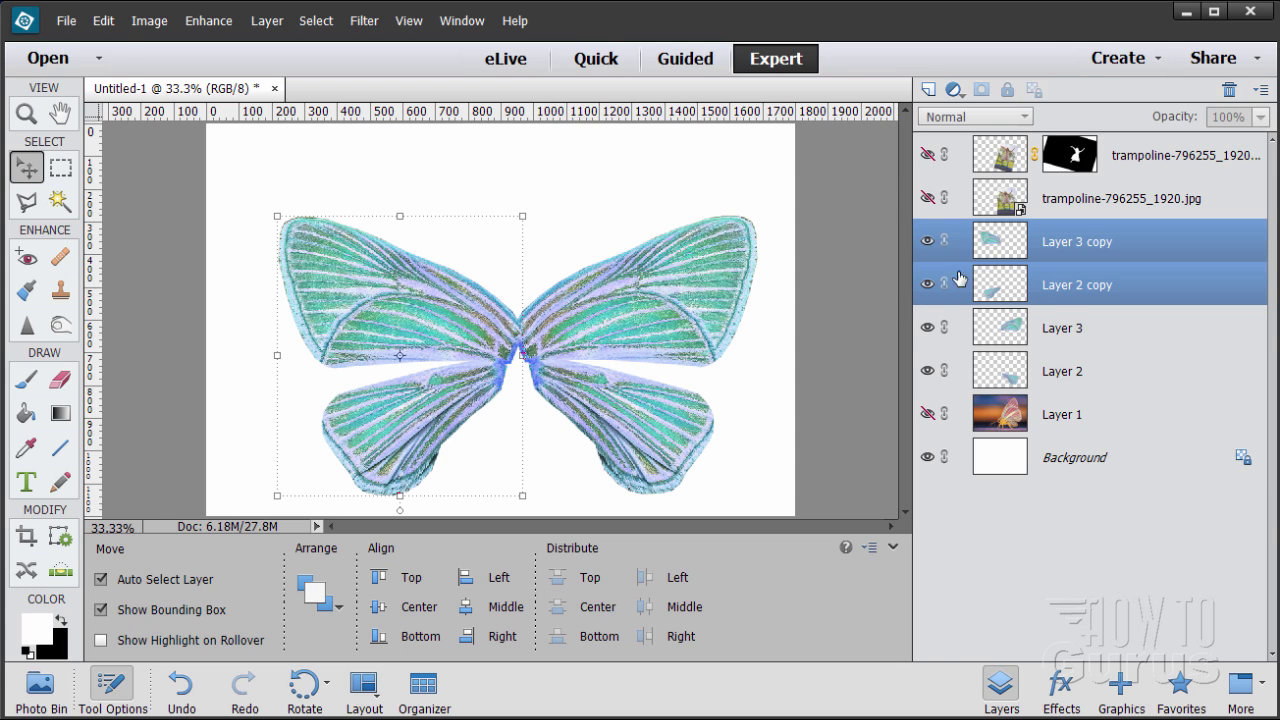
Show the masked girl layer, then scale all four wing layers together to about 57% and centre them behind her shoulders.
left_click(926, 155)
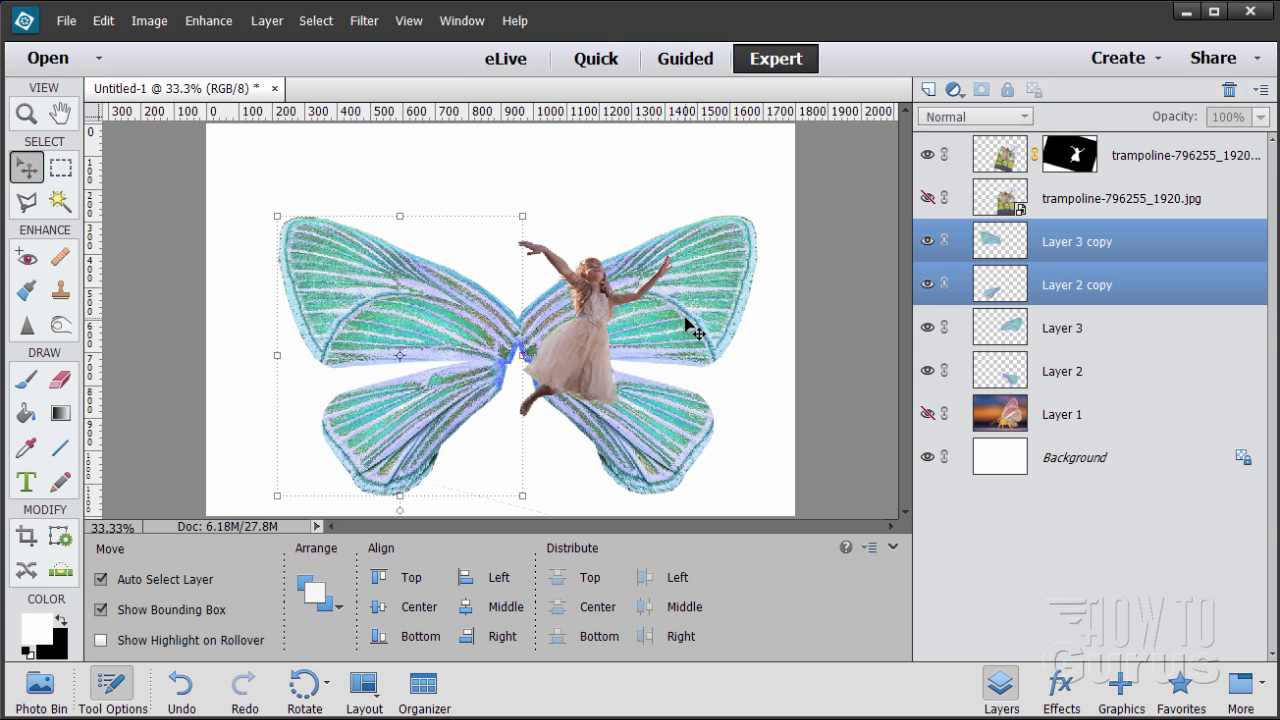
left_click(1095, 338, "ctrl")
left_click(1092, 372, "ctrl")
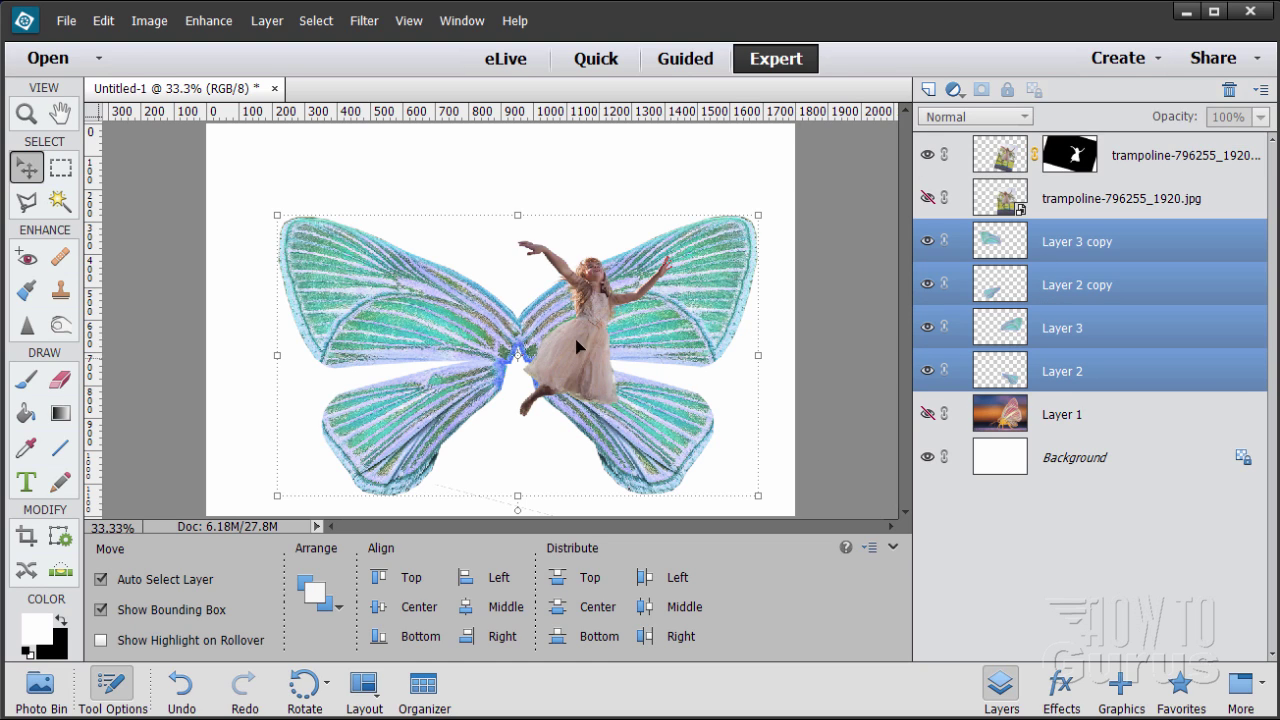
left_click_drag(277, 215, 430, 304)
left_click_drag(487, 368, 476, 263)
left_click_drag(428, 209, 480, 241)
mouse_move(529, 314)
left_mouse_down()
mouse_move(523, 294)
mouse_move(500, 296)
mouse_move(546, 304)
left_mouse_up()
left_click_drag(683, 305, 683, 291)
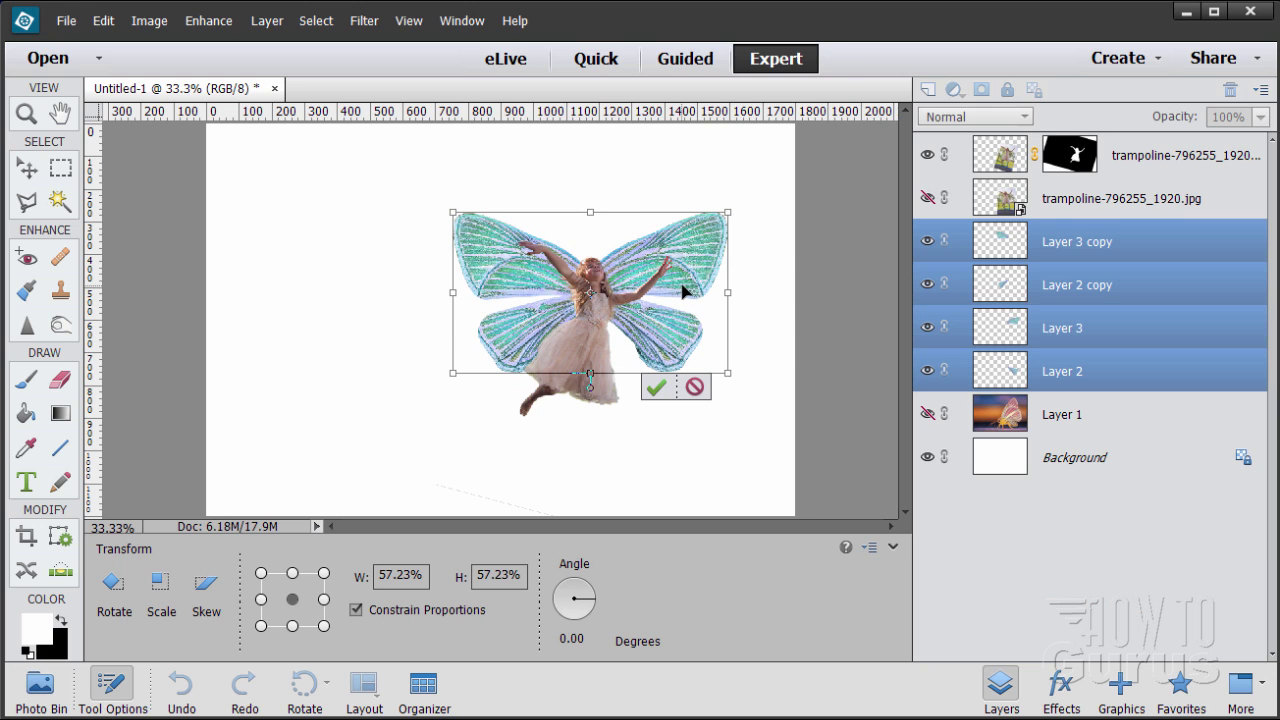
Tilt the four wings about 12.3° clockwise, fit them behind the girl's back at about 48% scale, and apply the transform.
left_click_drag(737, 207, 752, 238)
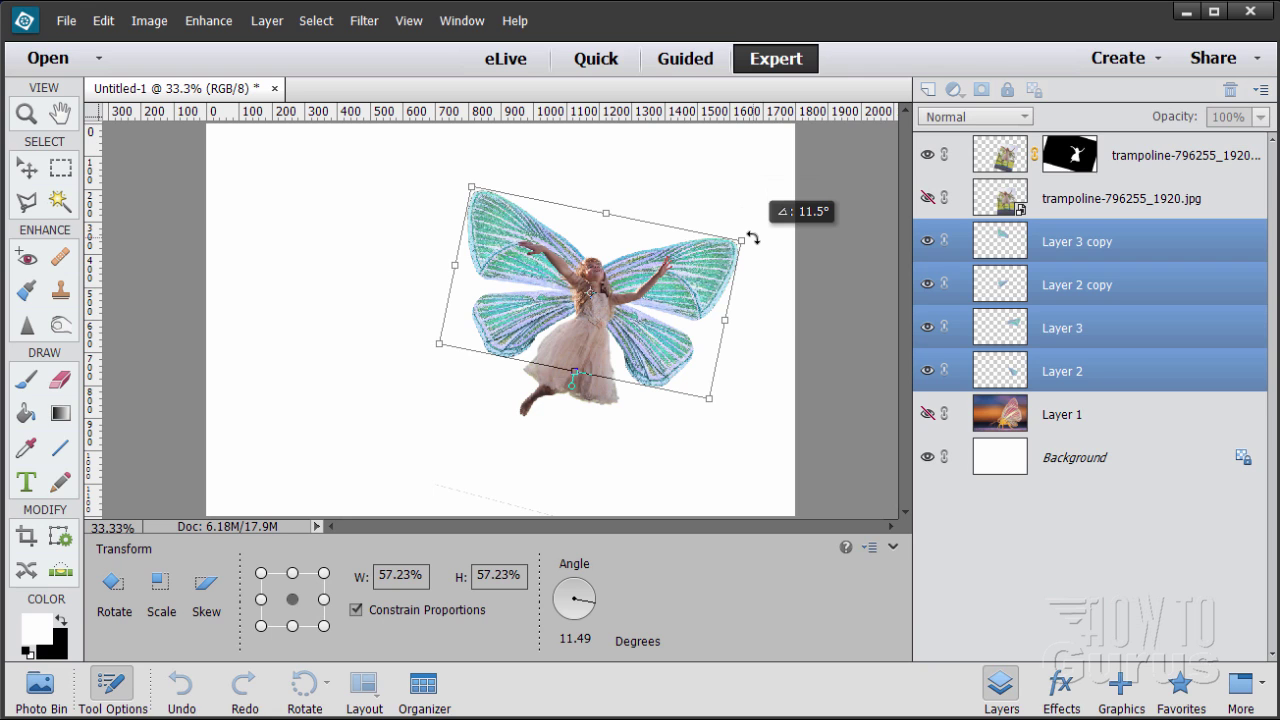
left_click_drag(752, 238, 750, 242)
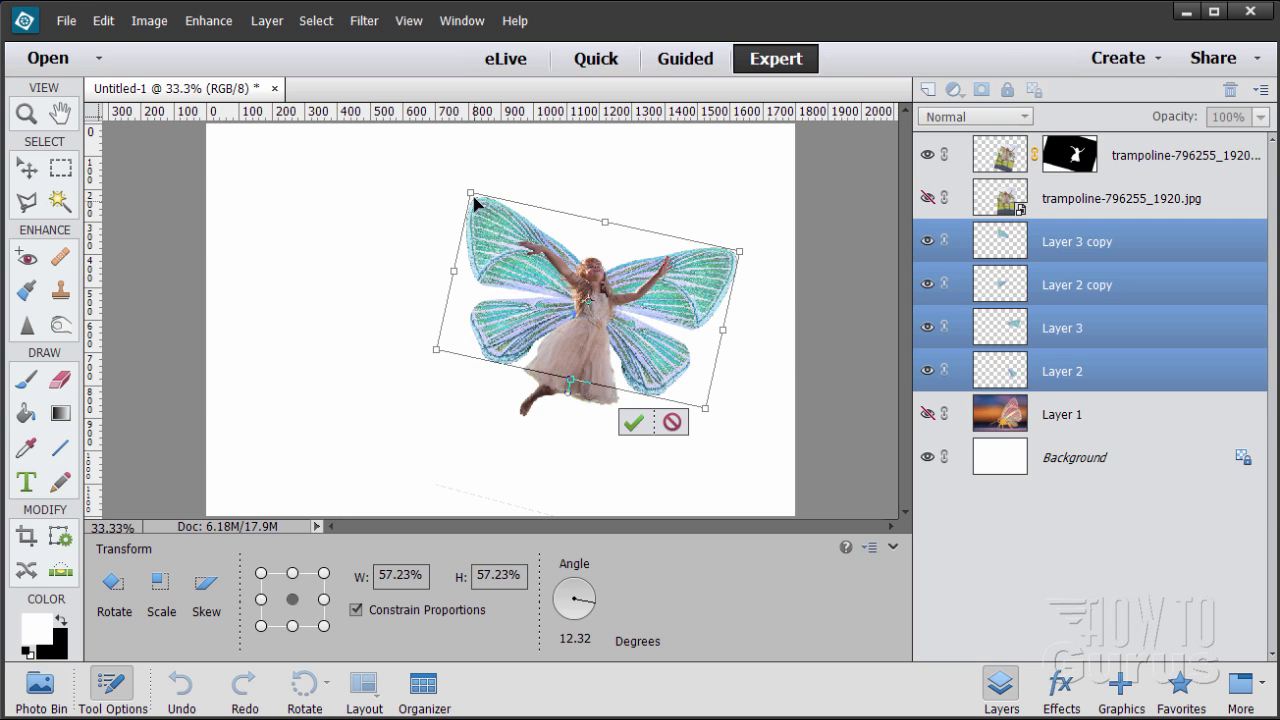
left_click_drag(471, 193, 502, 221)
left_click_drag(648, 318, 632, 310)
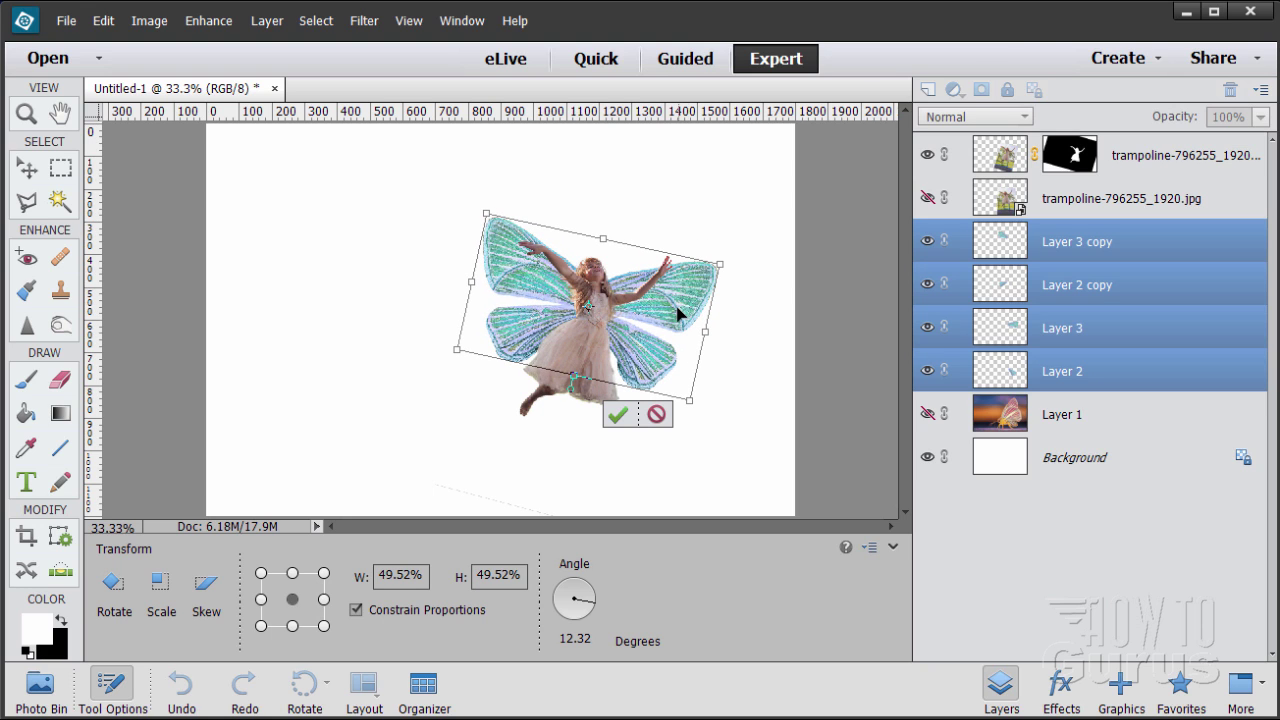
left_click_drag(678, 316, 678, 310)
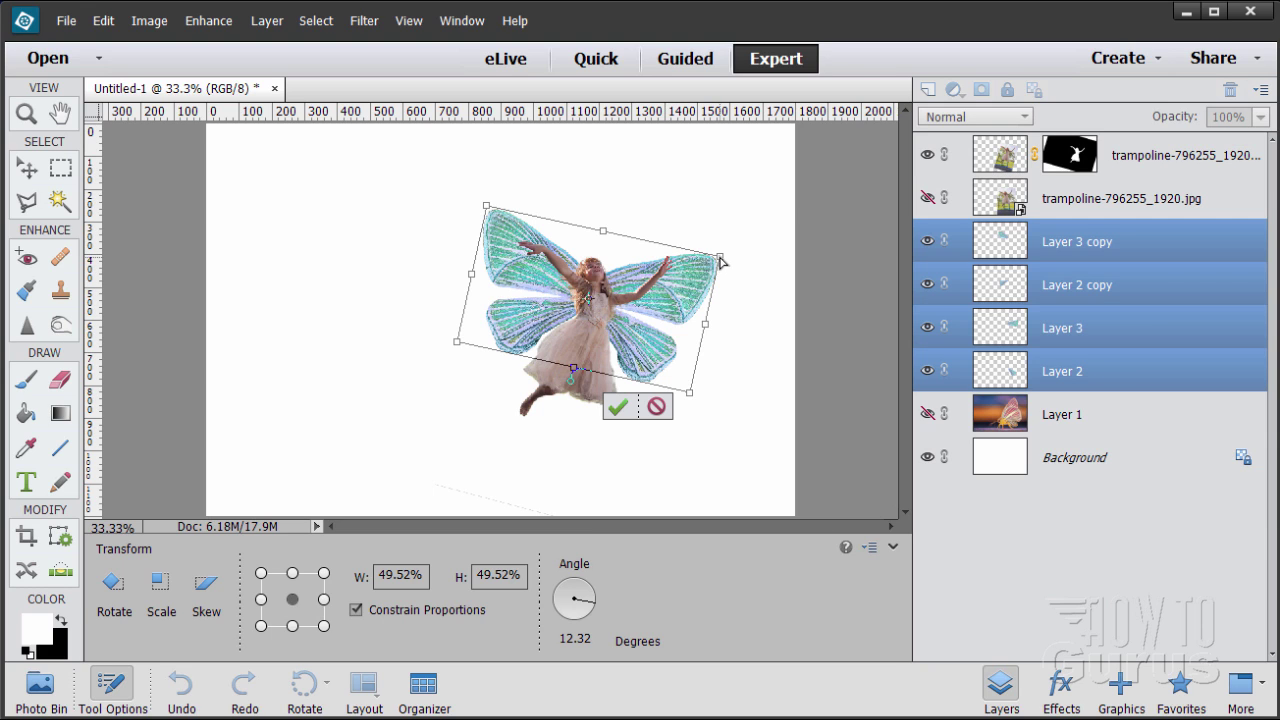
left_click_drag(722, 262, 677, 290)
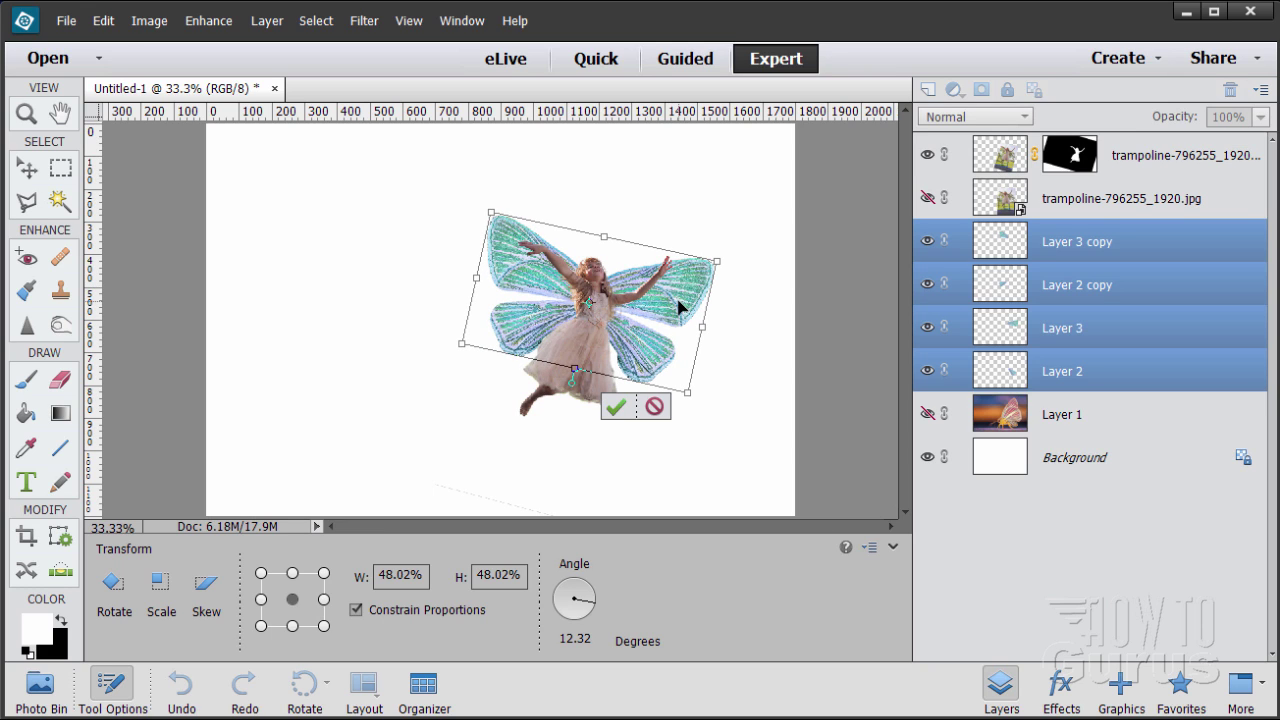
left_click_drag(647, 353, 645, 352)
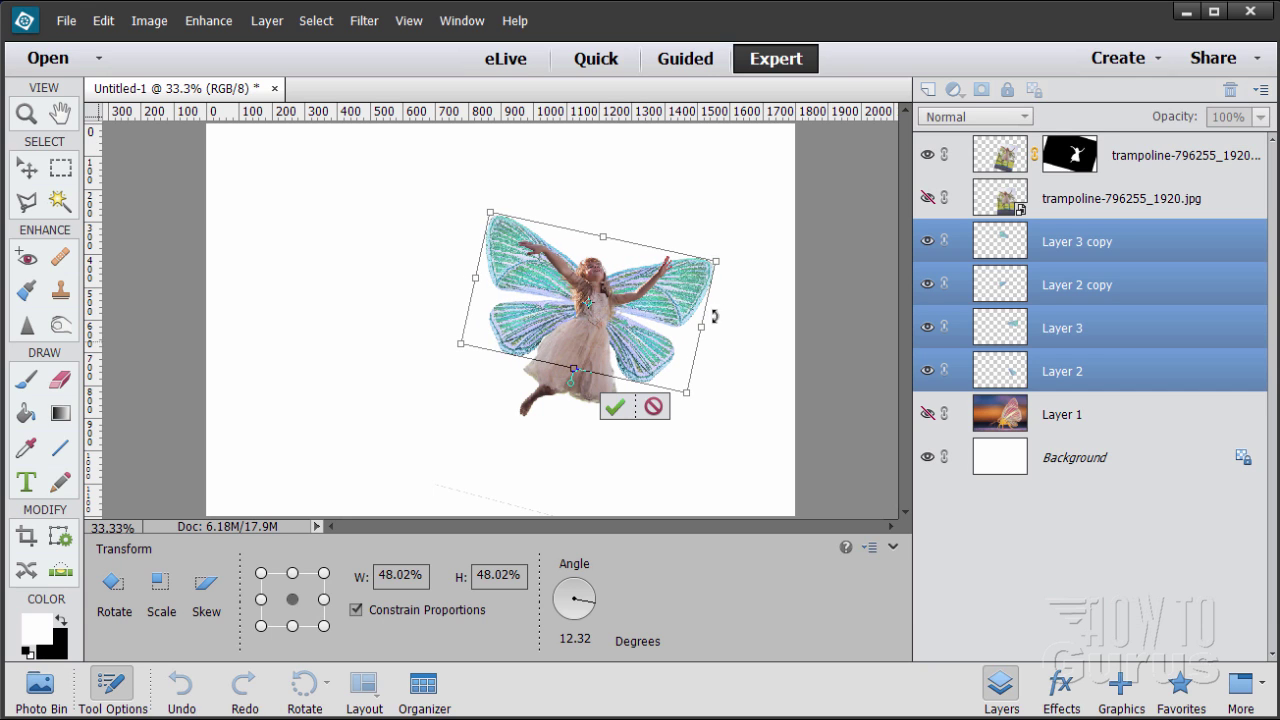
left_click(617, 411)
left_click(738, 318)
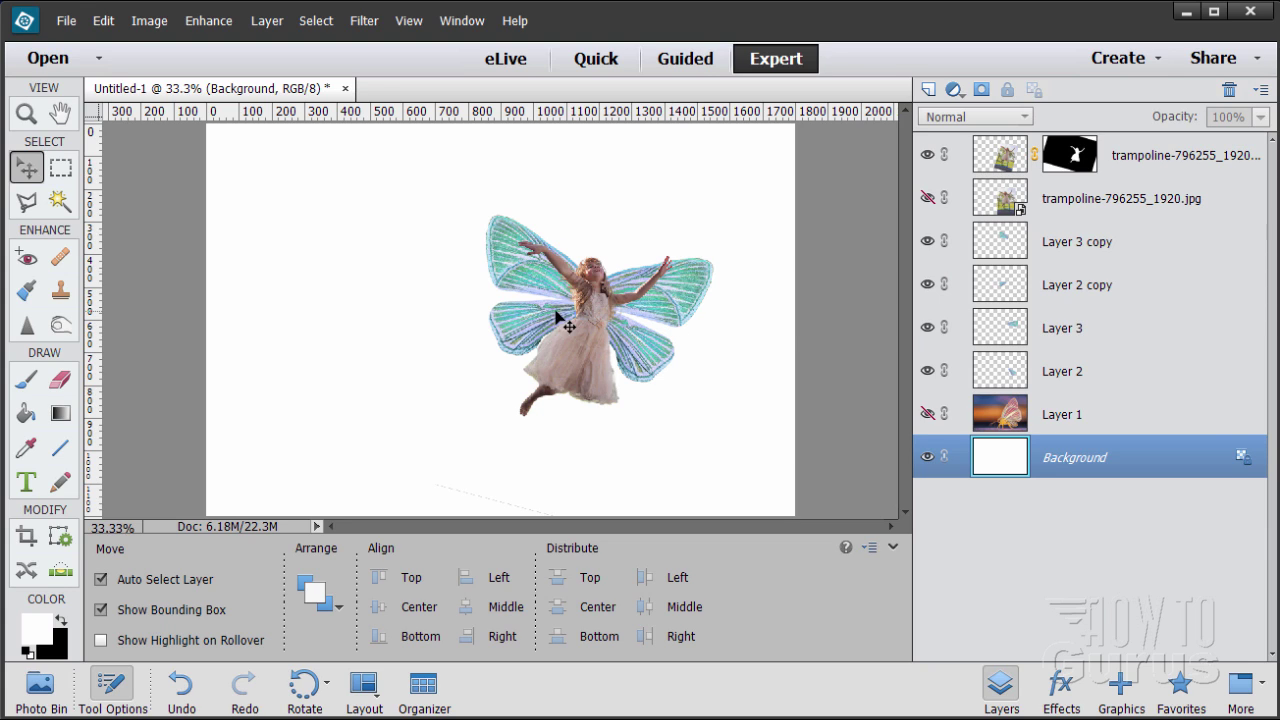
Set the opacity of the upper left wing layer, Layer 3 copy, to 50%.
left_click(1120, 241)
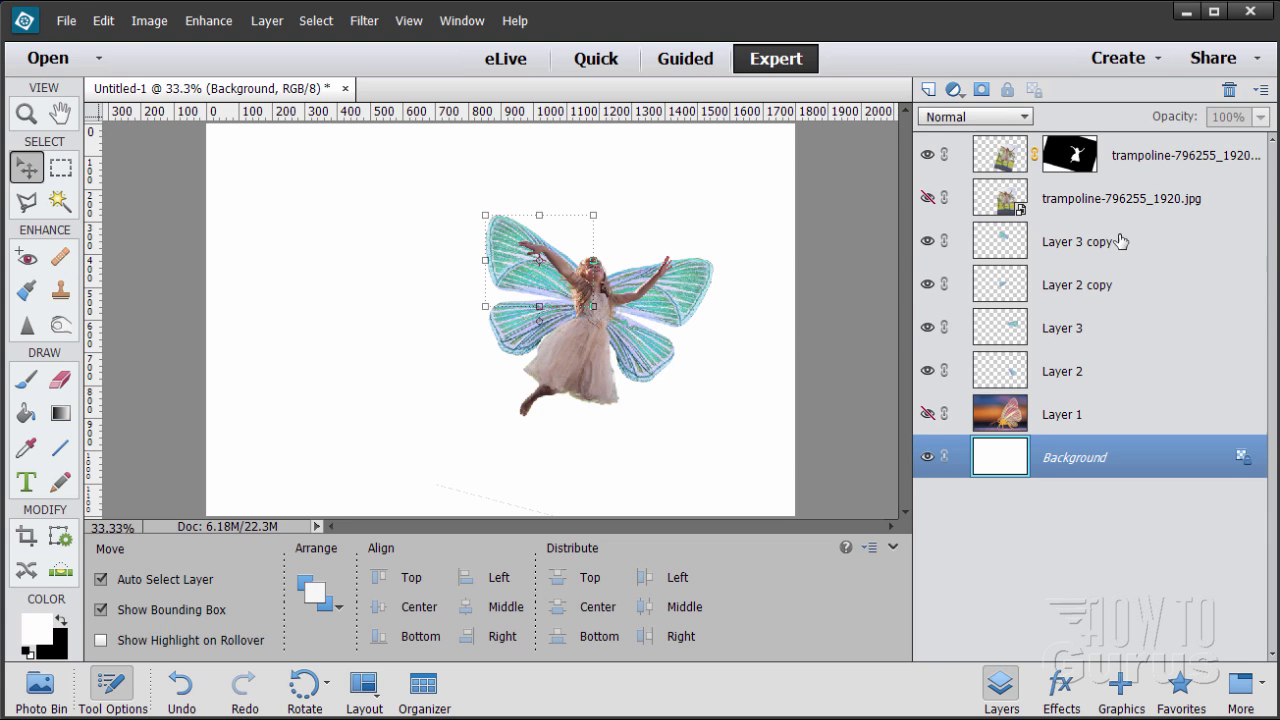
left_click(1097, 374, "shift")
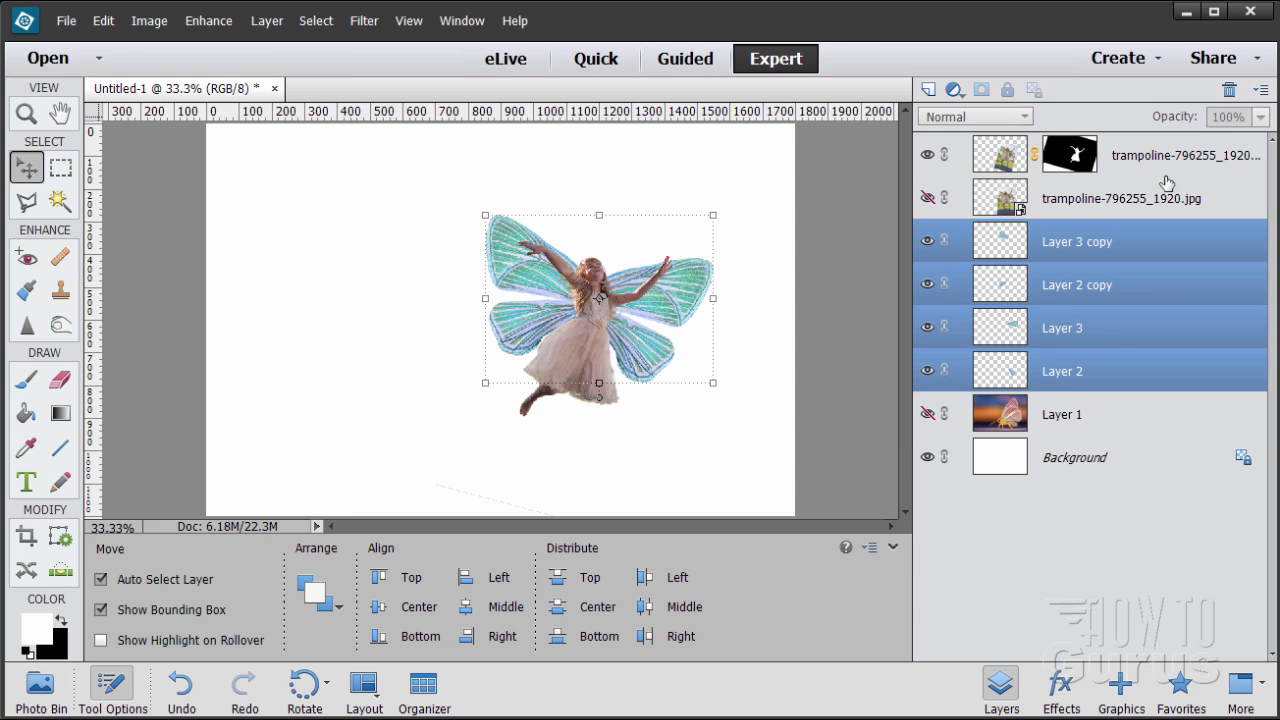
left_click(1160, 237)
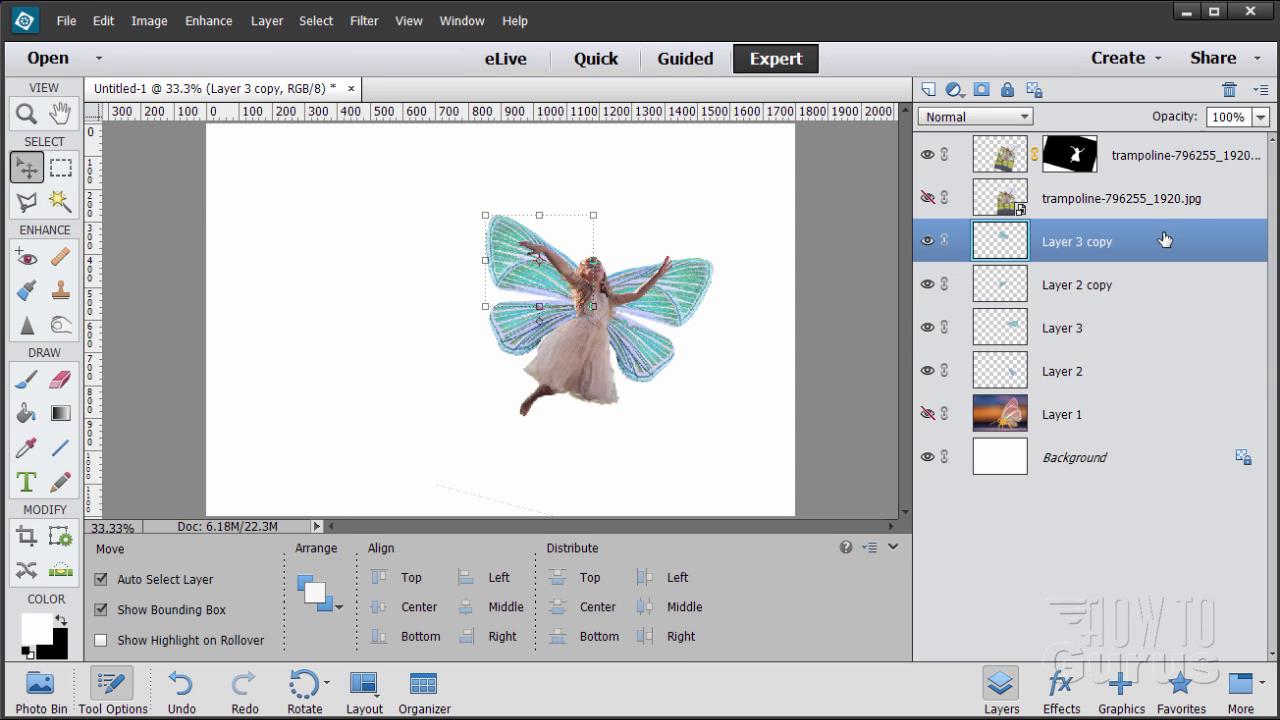
left_click(1196, 119)
type("50")
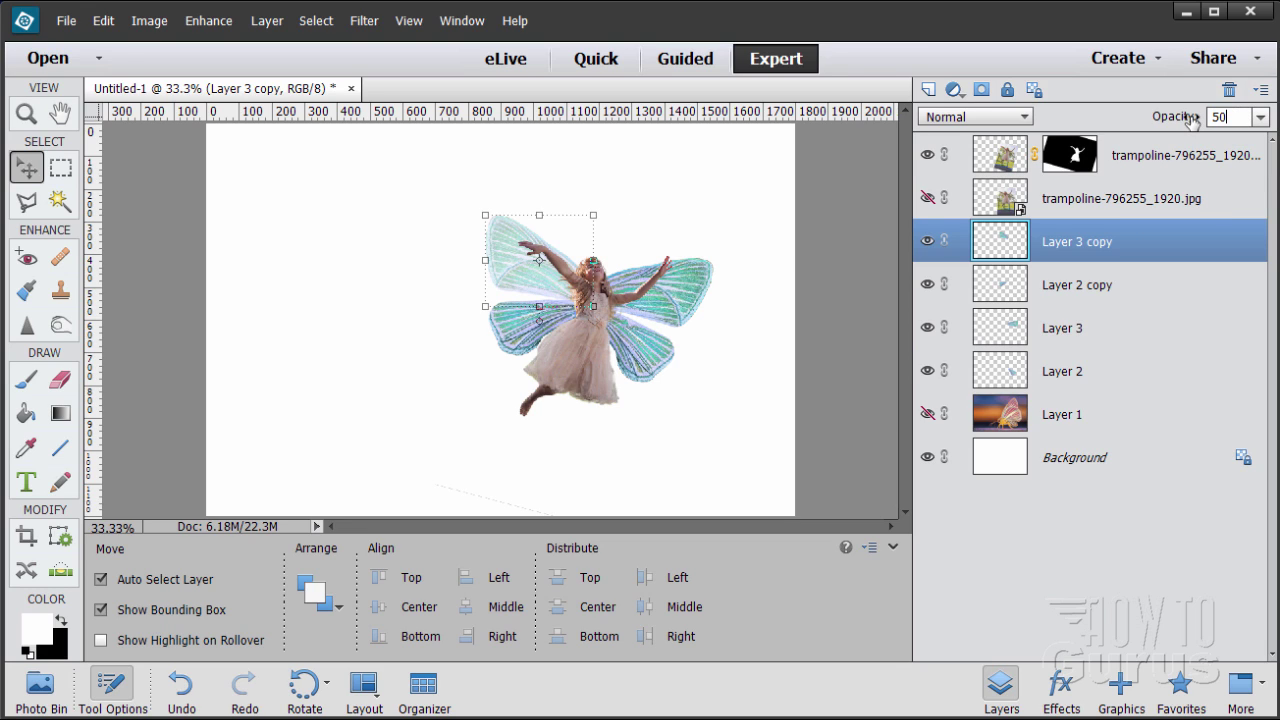
Set the opacity of the lower left wing layer, Layer 2 copy, to 50%.
left_click(1143, 279)
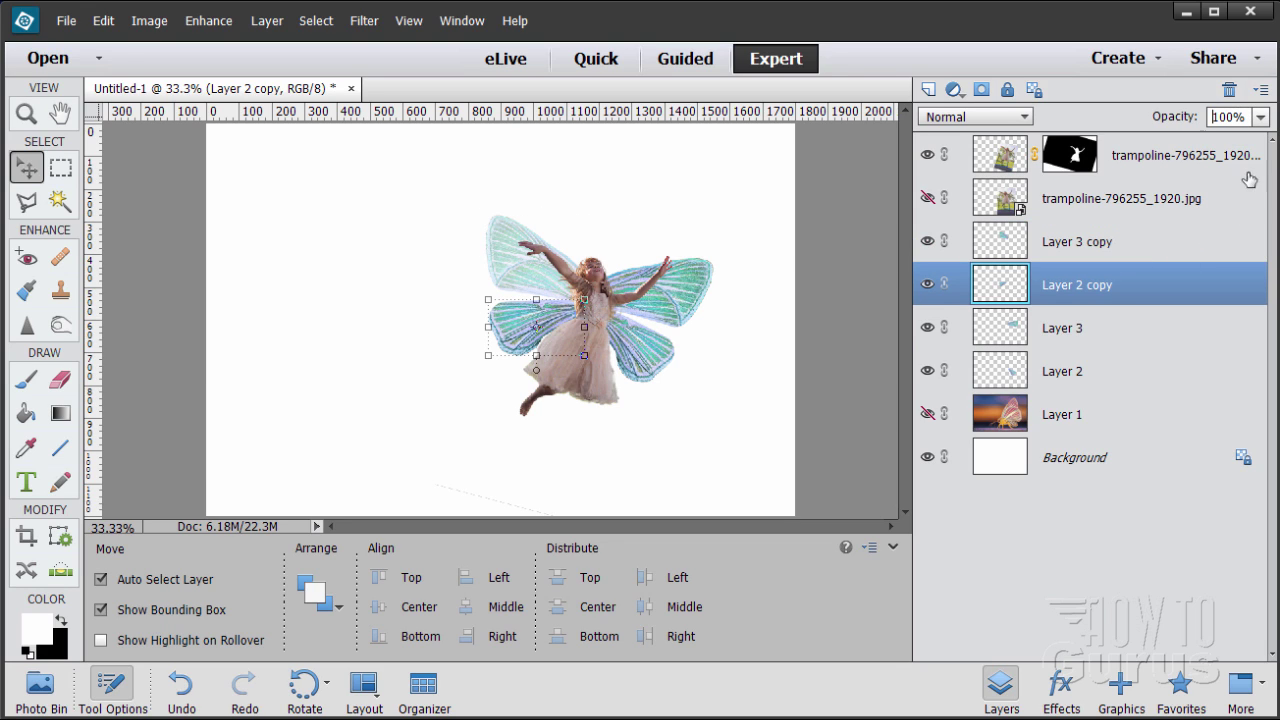
left_click(1254, 118)
left_click(1247, 117)
type("58")
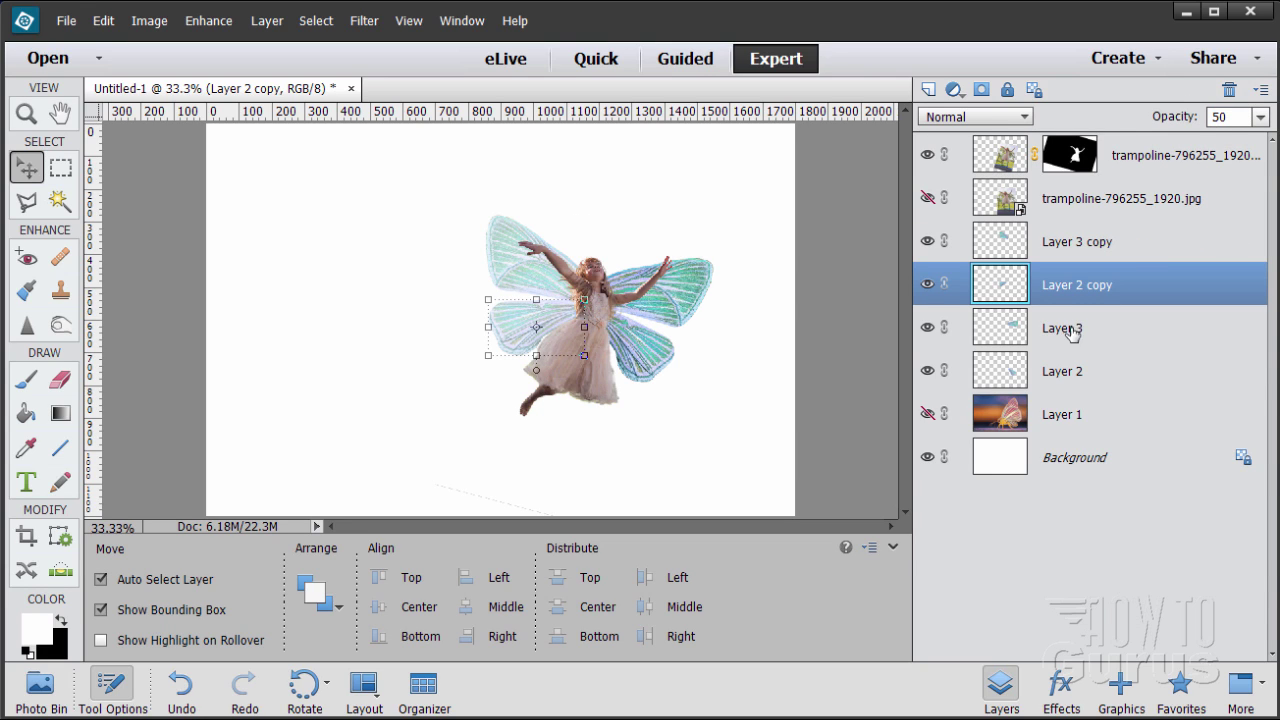
Set the opacity of both right wing layers, Layer 3 and Layer 2, to 50%.
left_click(1070, 332)
left_click_drag(1250, 117, 1165, 121)
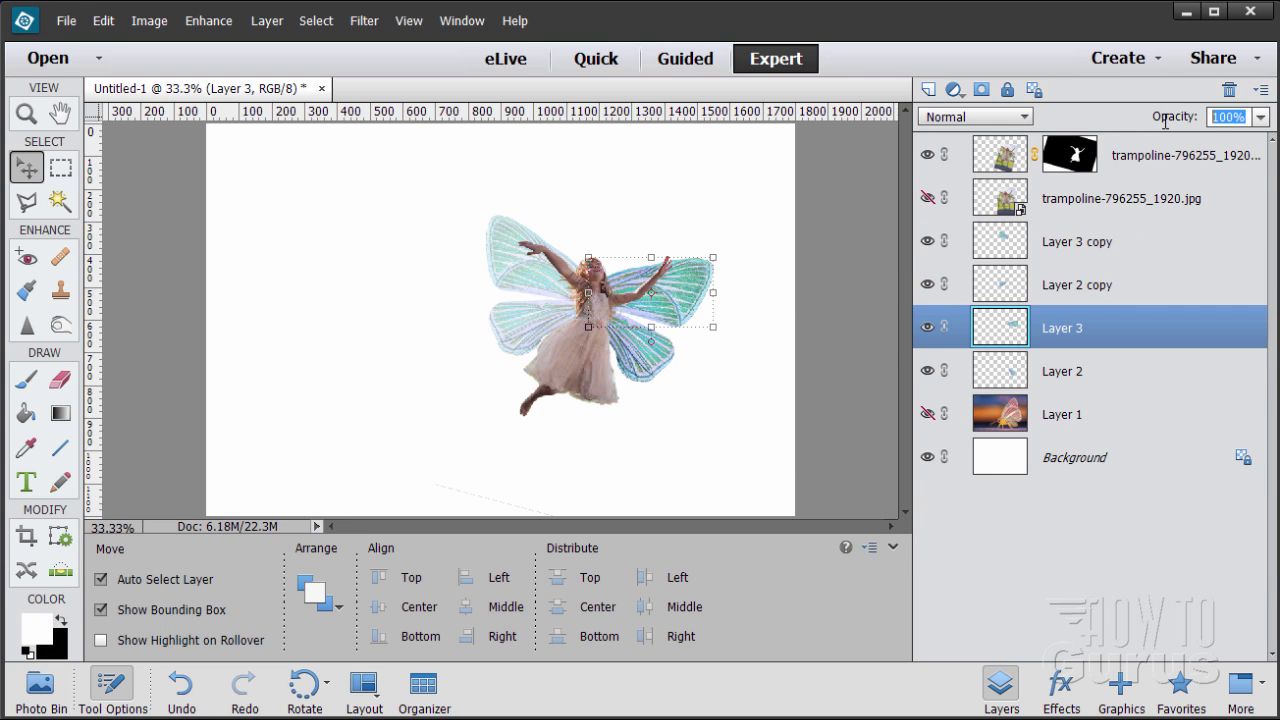
type("50")
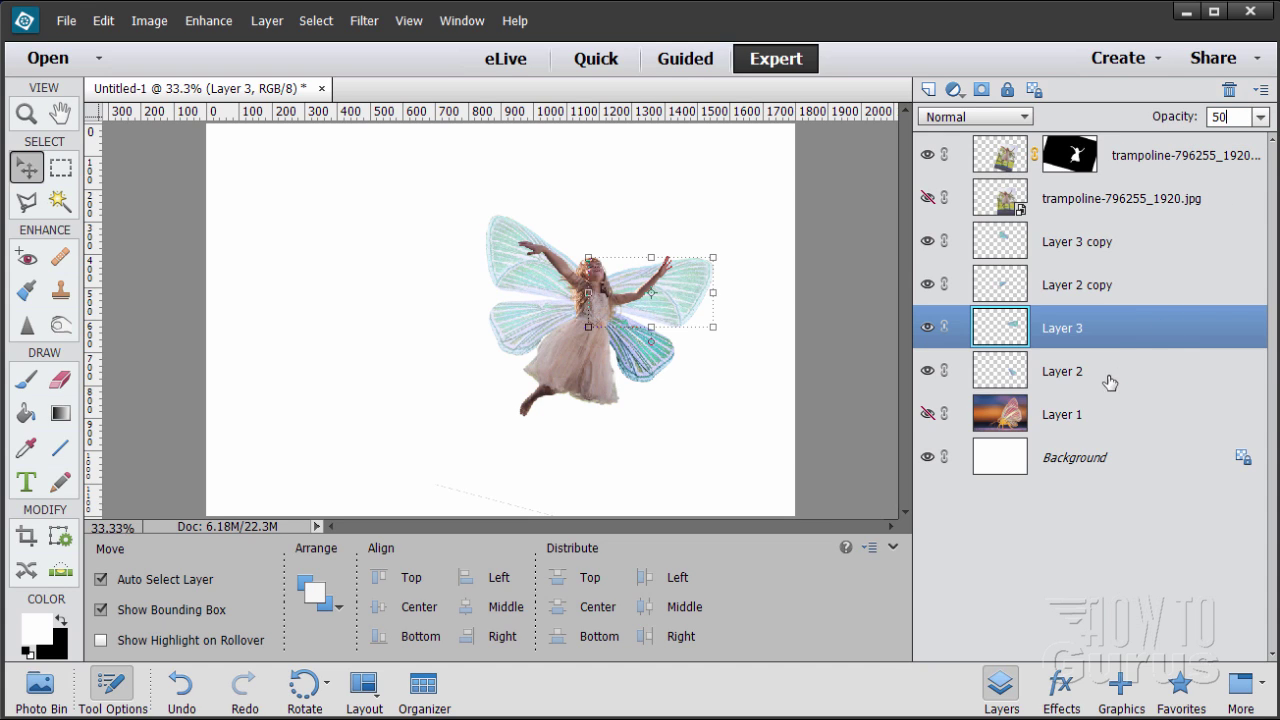
left_click(1110, 382)
left_click_drag(1245, 117, 1165, 121)
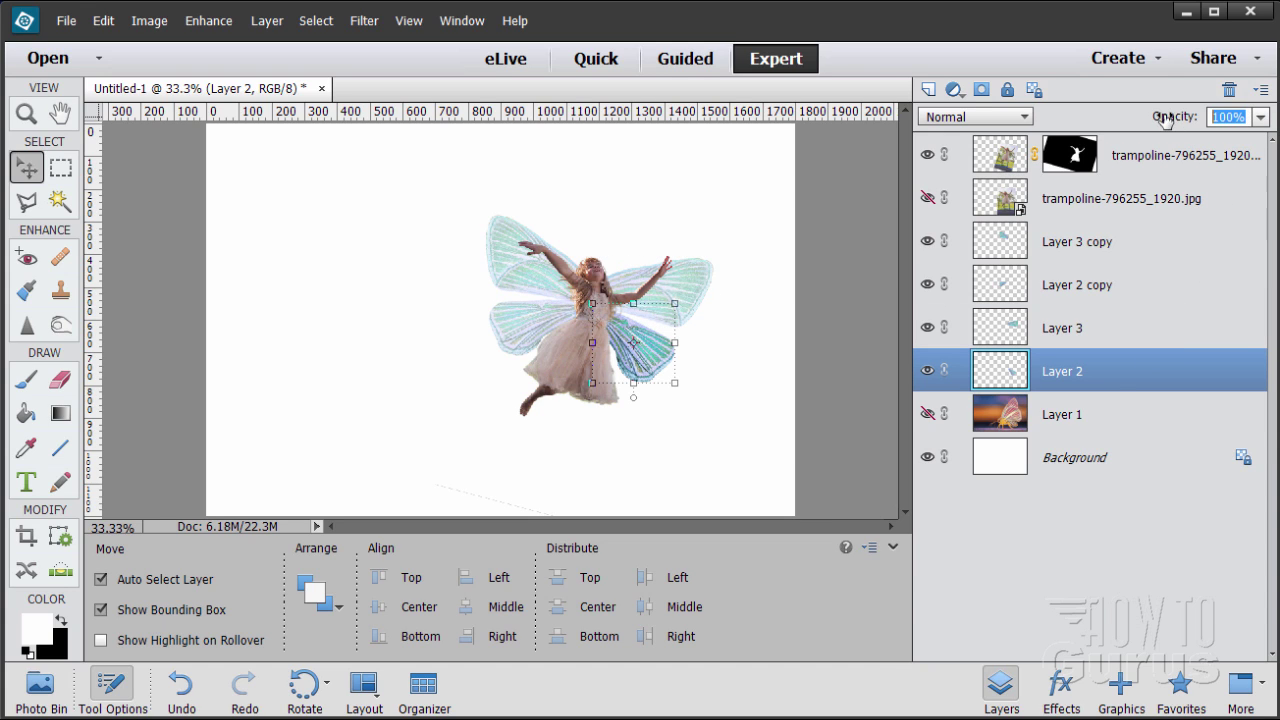
type("50")
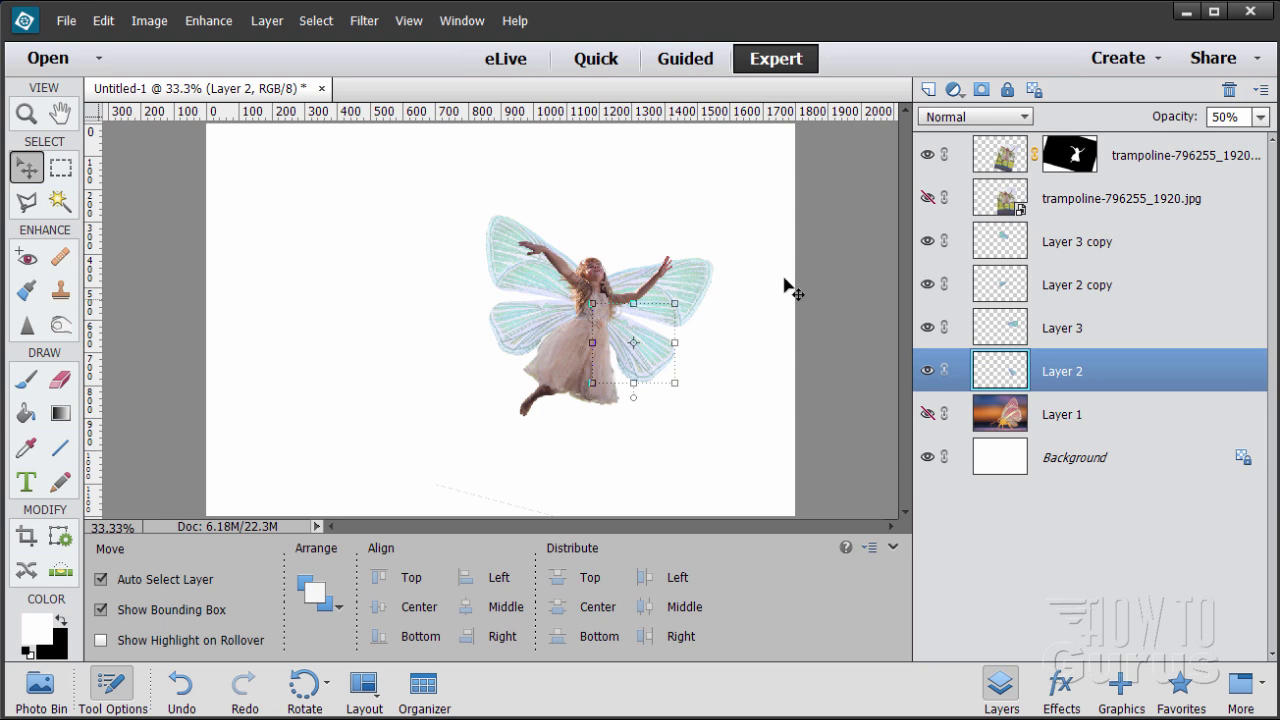
Copy mushrooms-548360_1920.jpg into the fairy document as a layer directly above Background, and close the source photo.
left_click(40, 688)
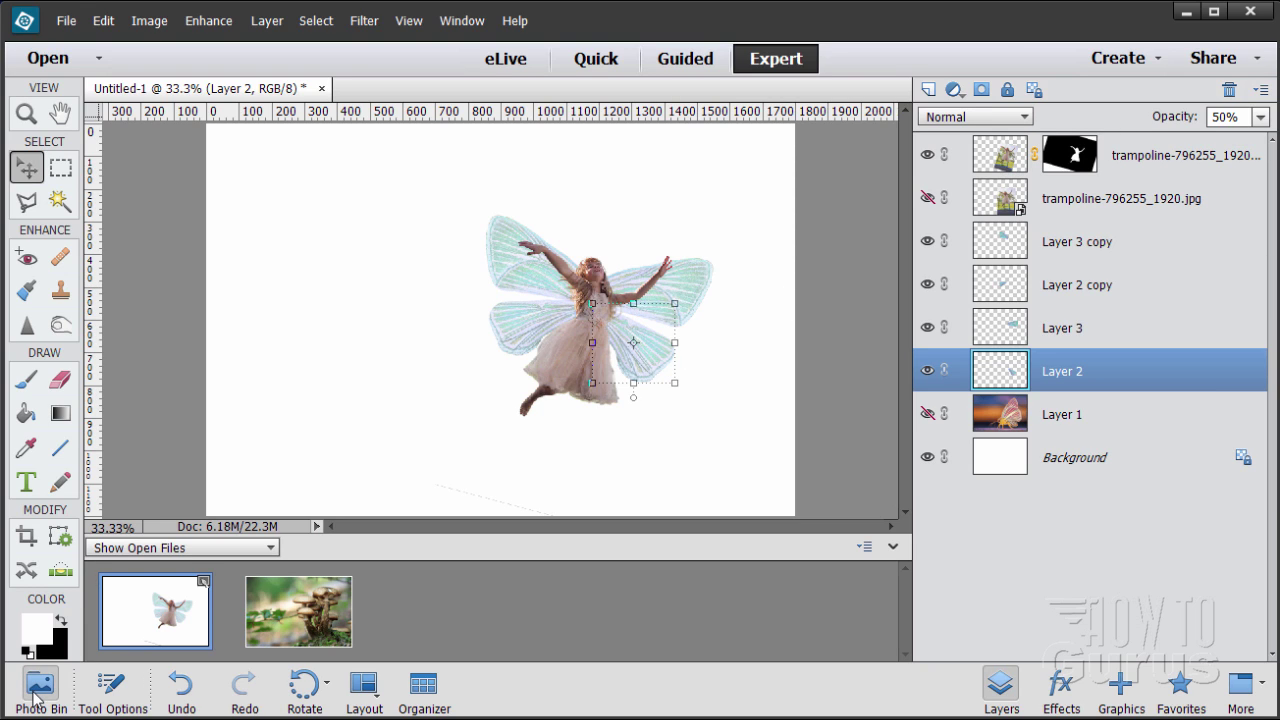
left_click(293, 627)
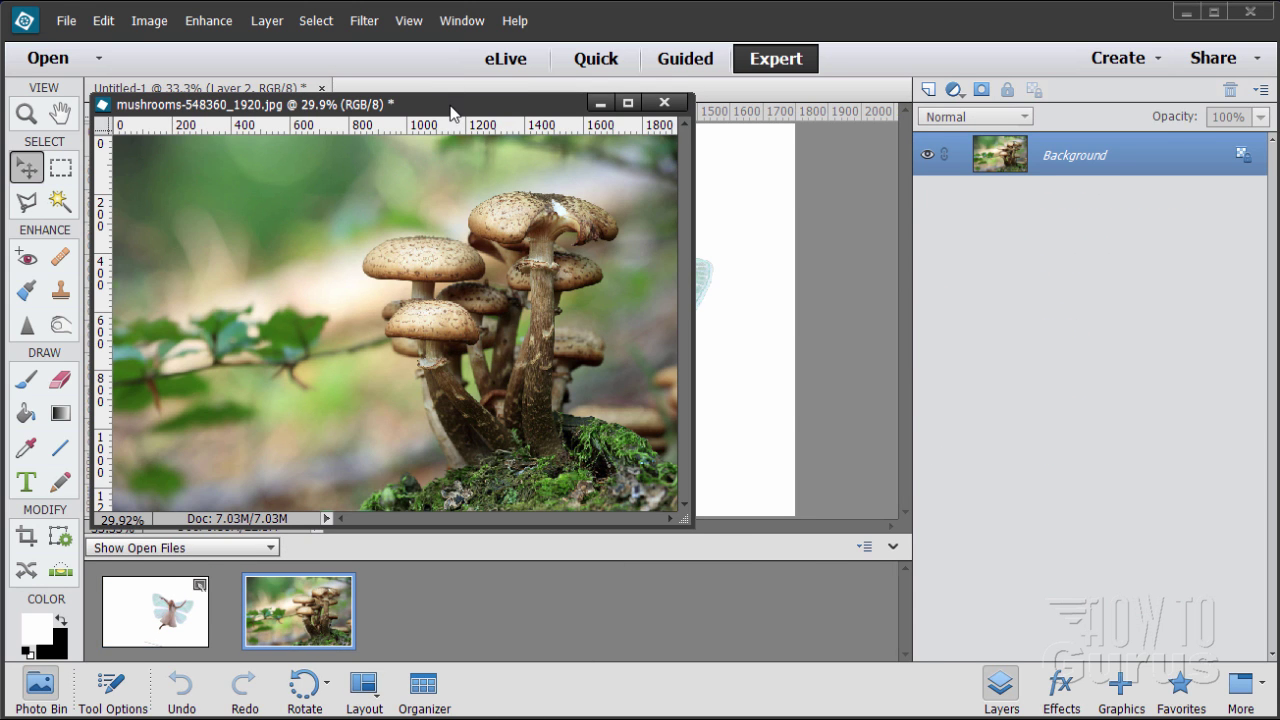
left_click_drag(452, 104, 990, 262)
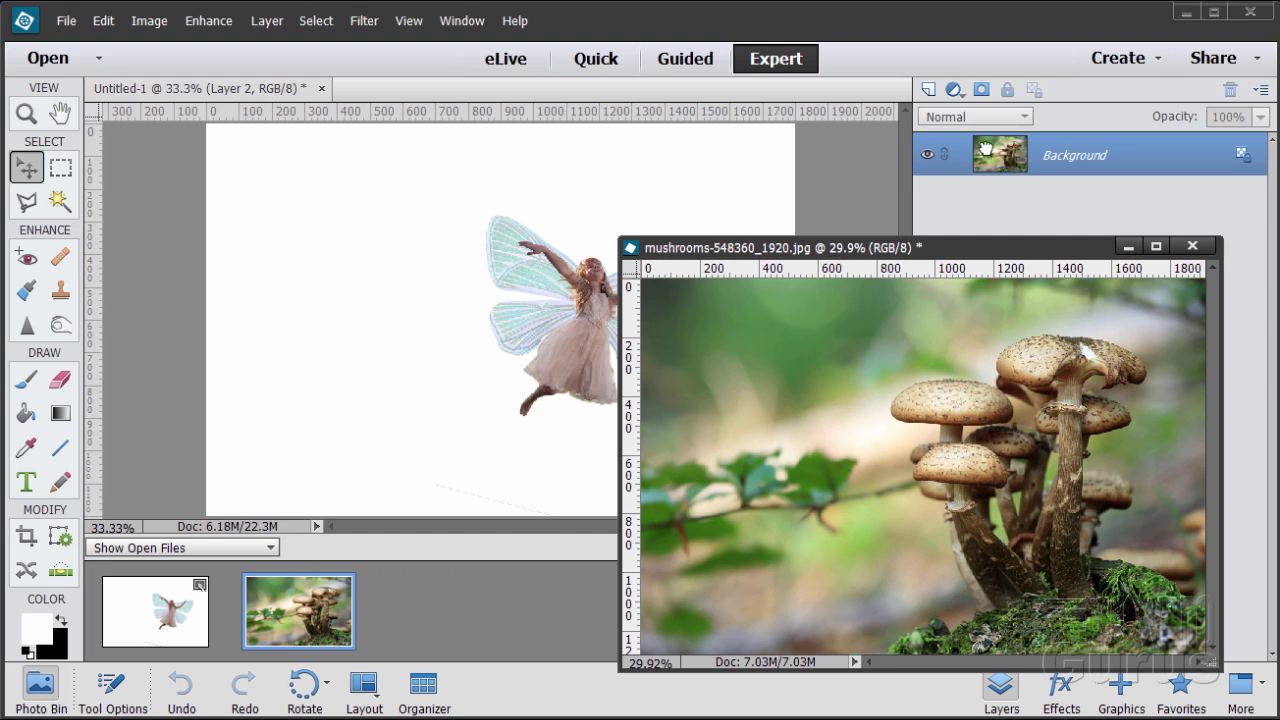
left_click_drag(1006, 153, 420, 253)
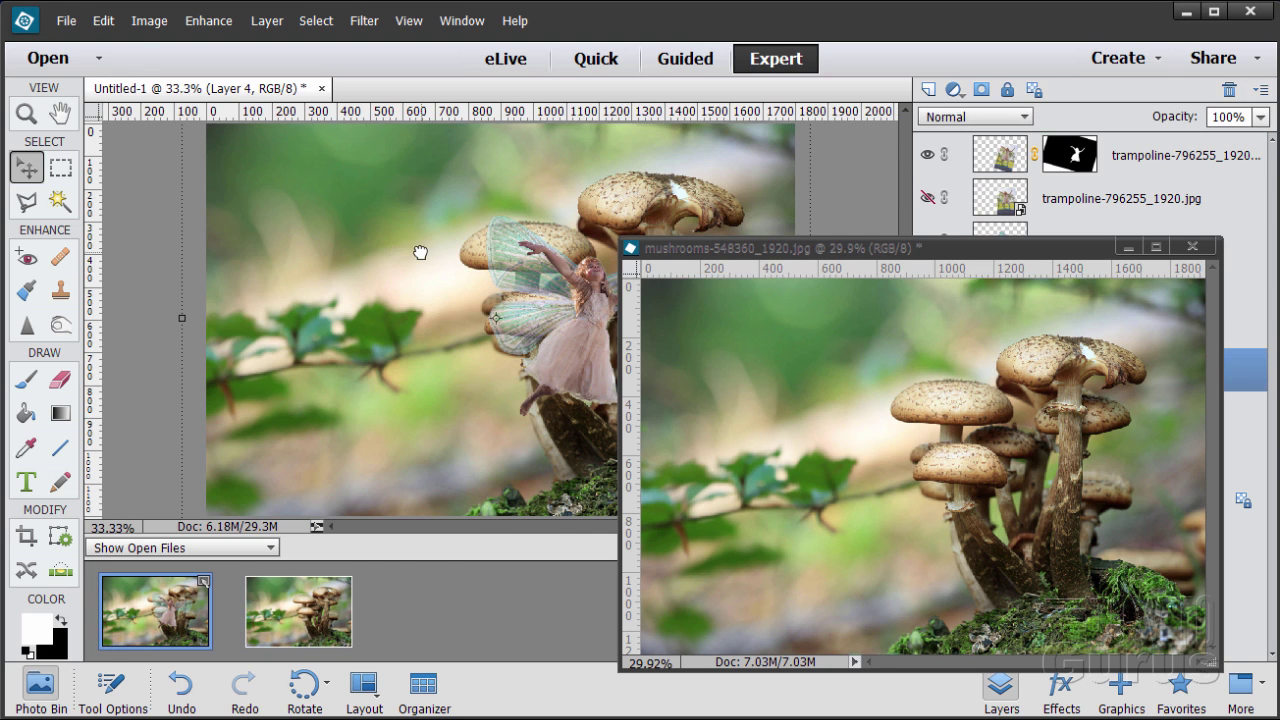
left_click(1192, 247)
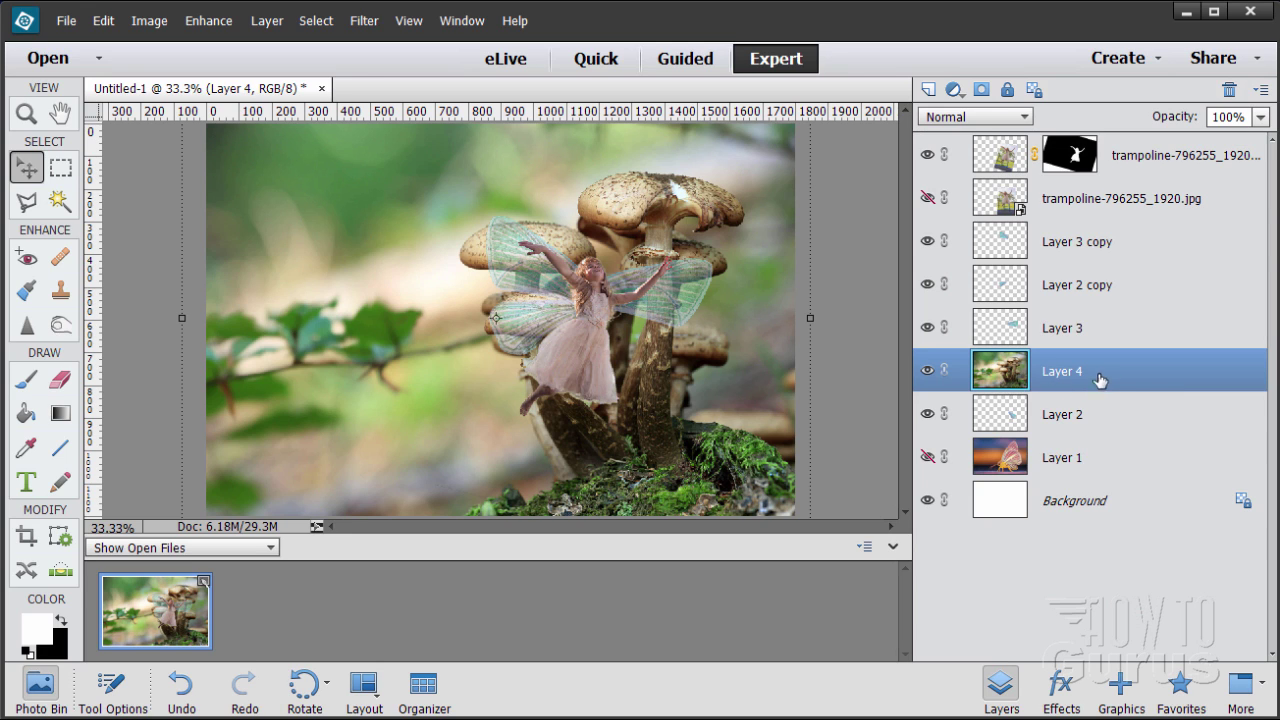
left_click_drag(1100, 393, 1087, 468)
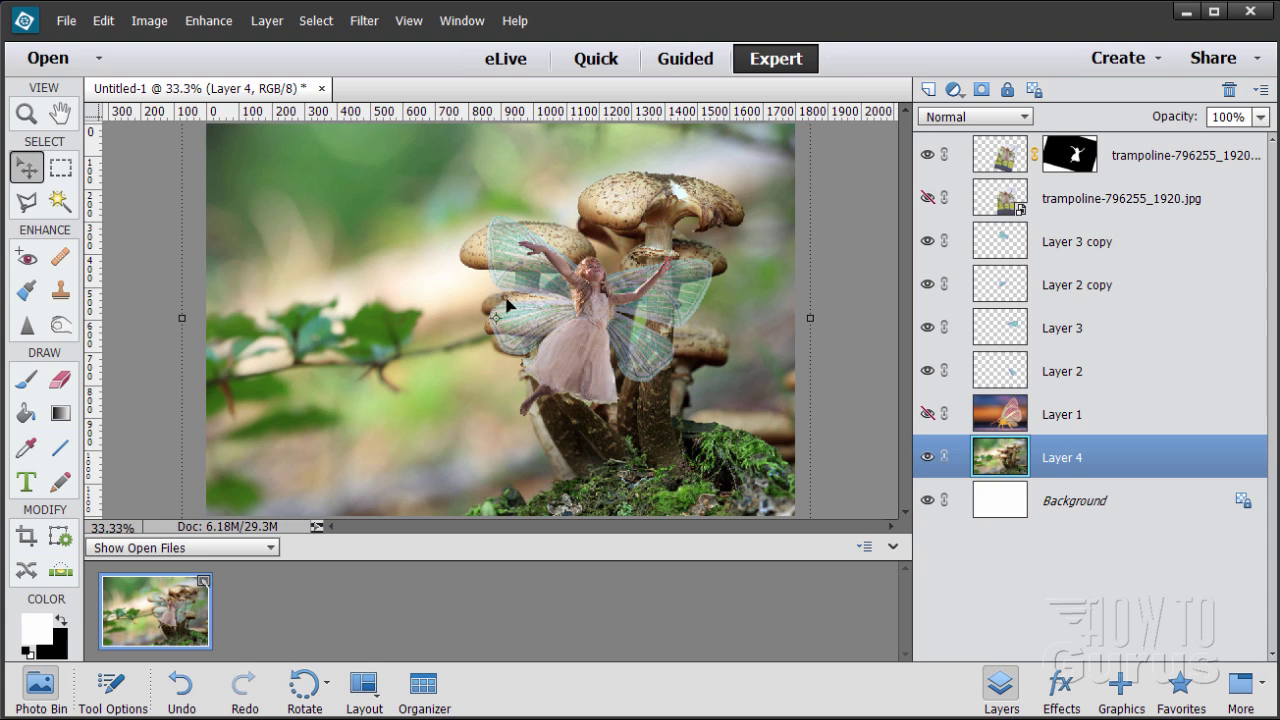
Flip the mushroom background layer, Layer 4, horizontally.
left_click(149, 21)
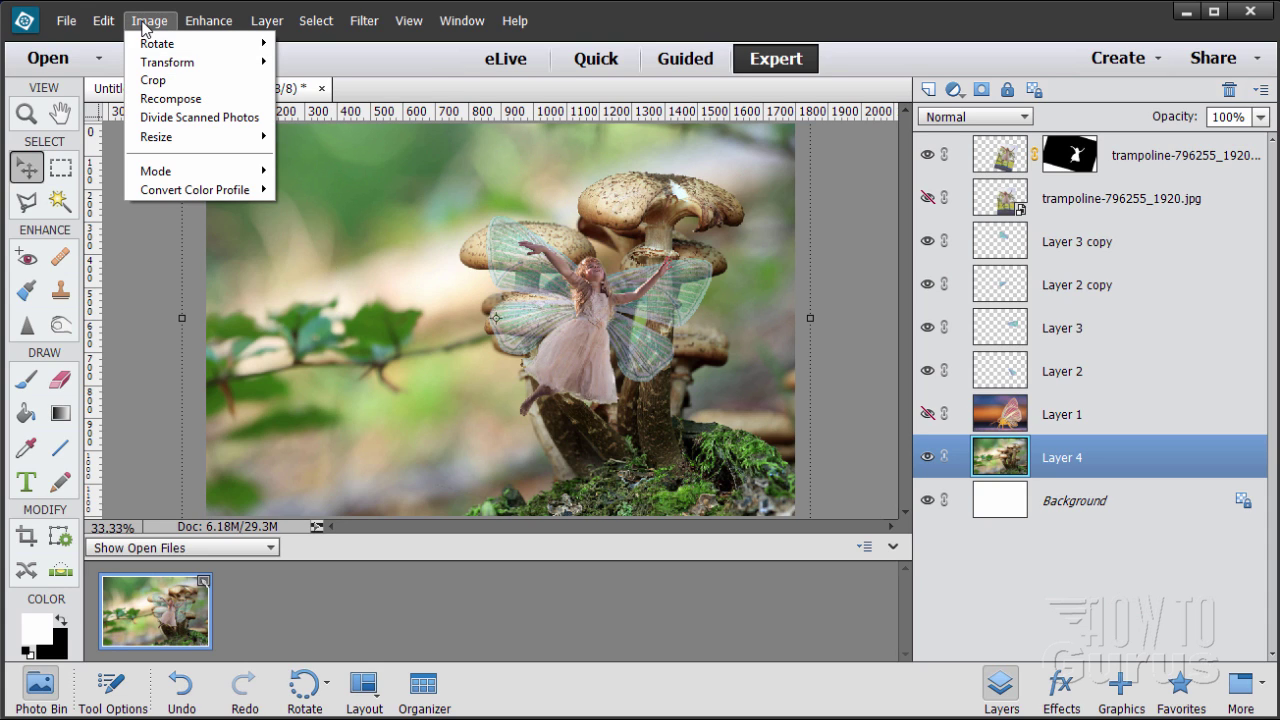
mouse_move(166, 70)
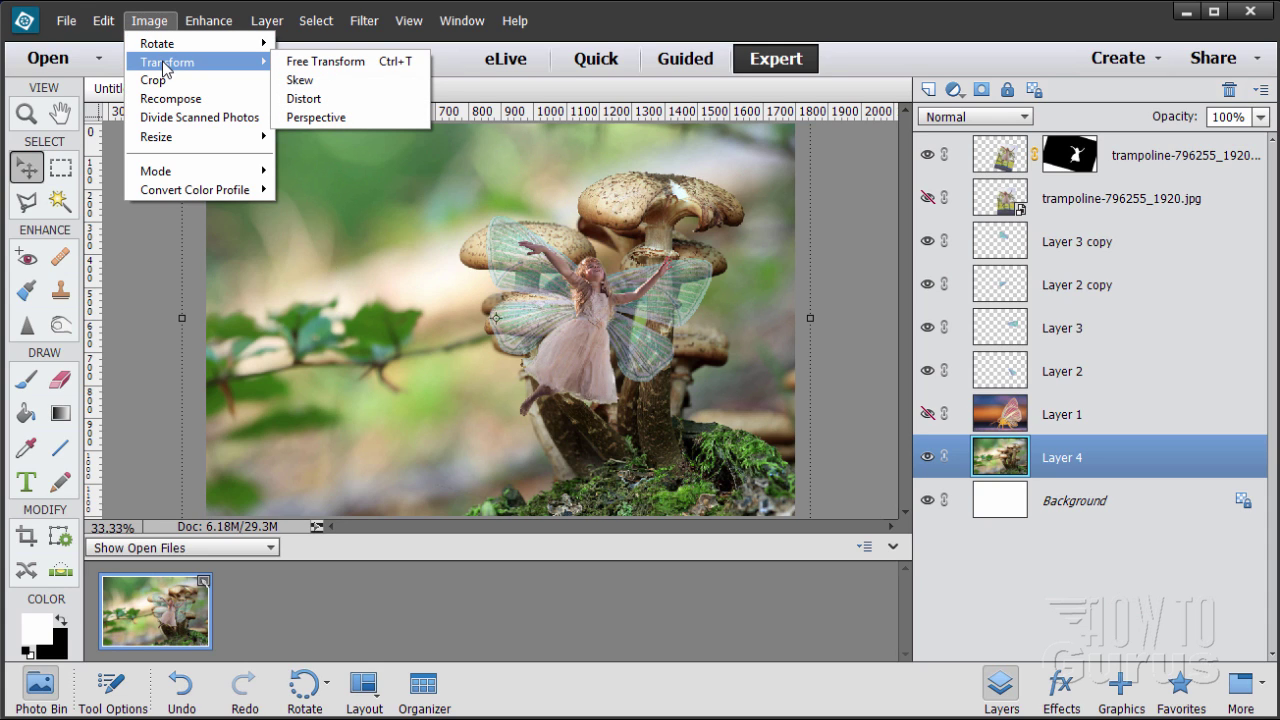
mouse_move(196, 44)
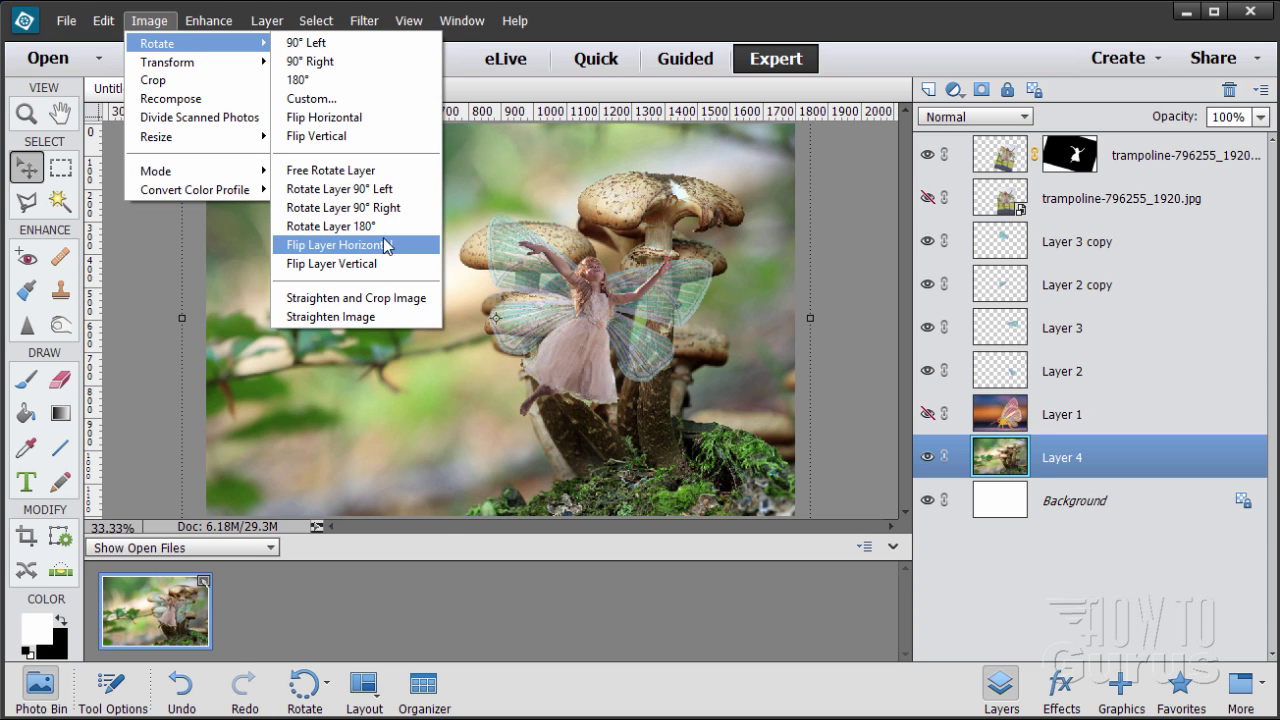
left_click(341, 245)
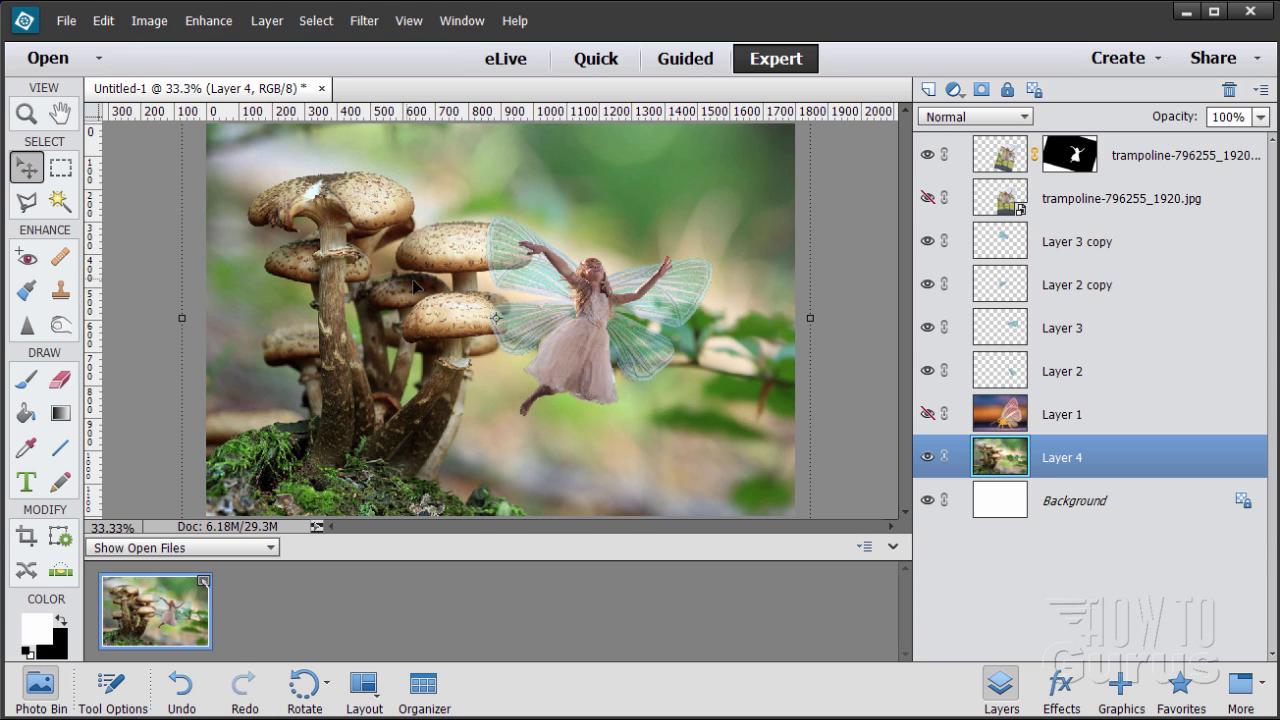
Shift Layer 4 so the mushrooms sit at the canvas's left edge, and stretch its width to 136.51% to fill the canvas.
left_click_drag(424, 346, 251, 335)
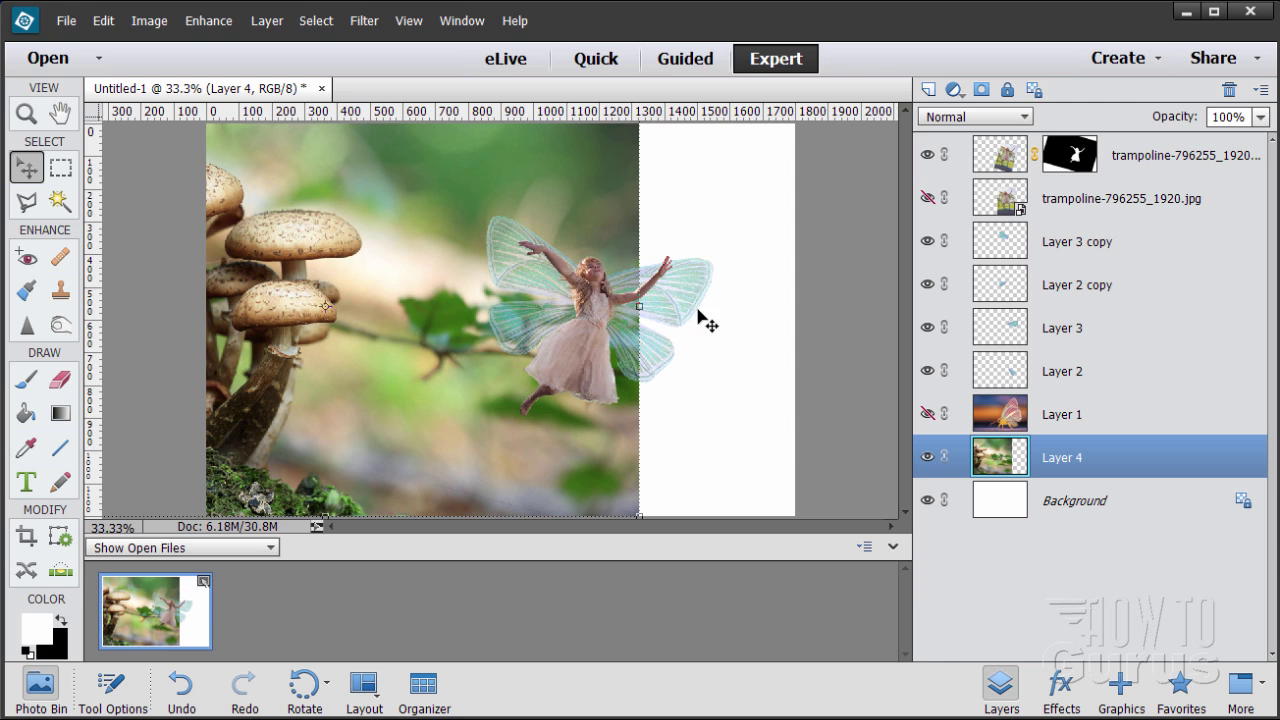
left_click_drag(639, 307, 858, 304)
left_click_drag(482, 426, 404, 419)
left_click_drag(787, 311, 795, 308)
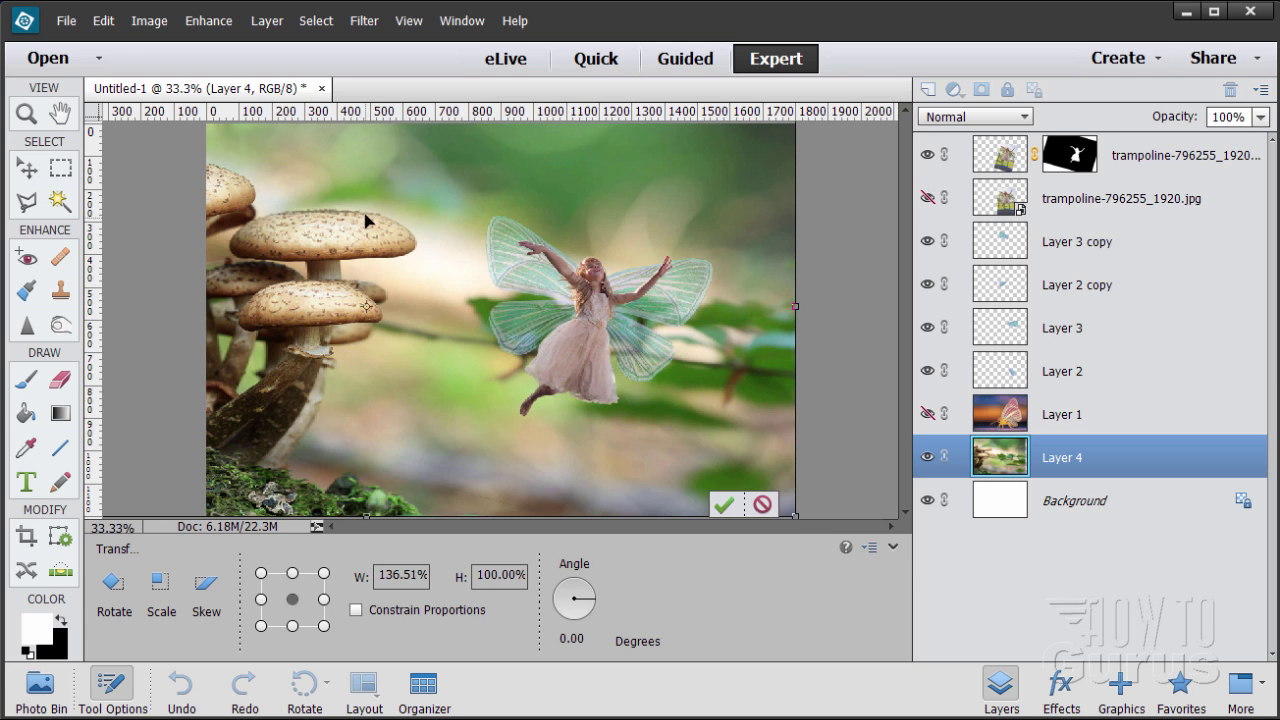
left_click(725, 509)
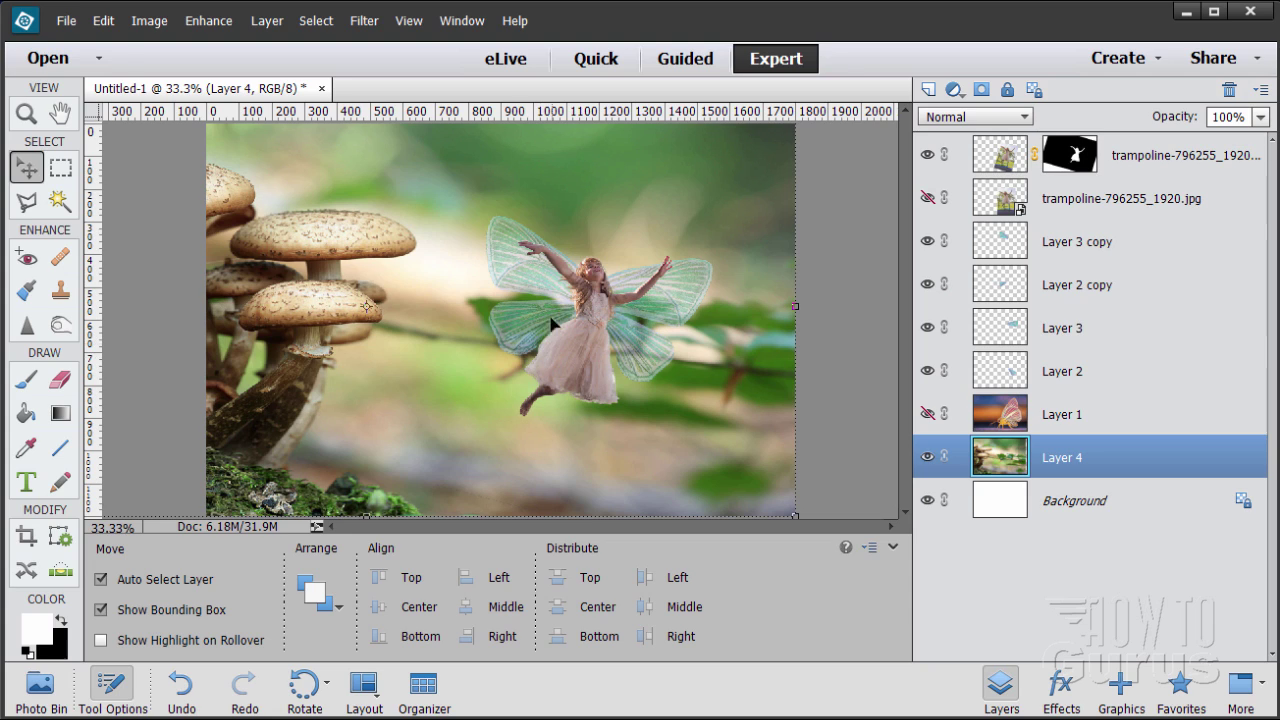
Hide the masked girl layer and the four wing layers, leaving only the mushroom background in view.
left_click(927, 155)
left_click(927, 241)
left_click(927, 284)
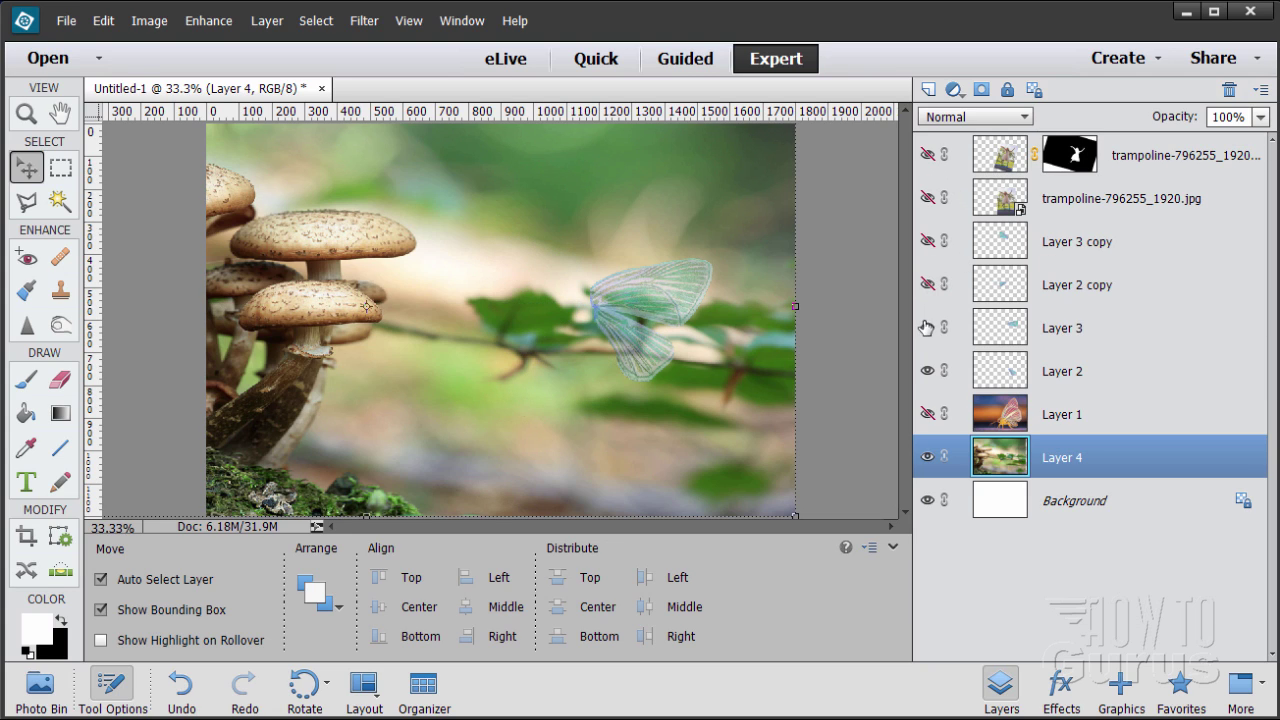
left_click(927, 327)
left_click(927, 370)
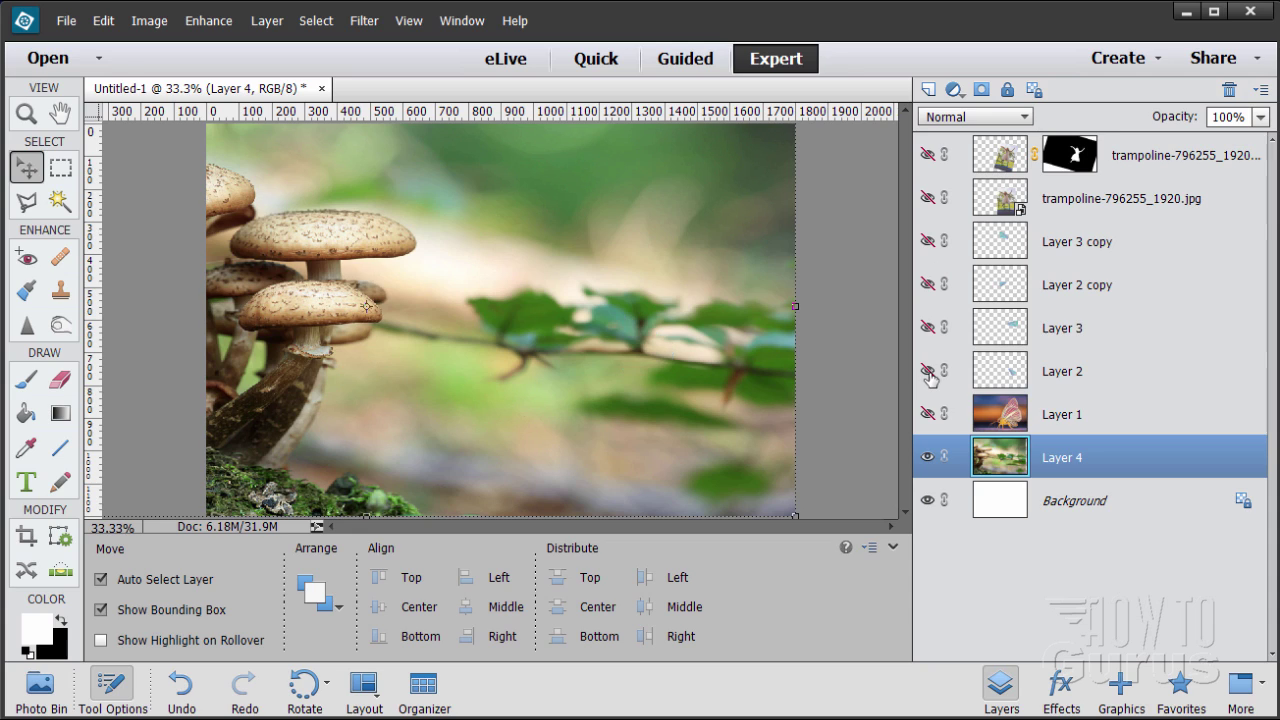
Clone out the small twigs hanging below the leafy branch on Layer 4, using a 79 px Clone Stamp sampled from the adjacent blurred green.
left_click(27, 113)
left_click(540, 380)
left_click(540, 380)
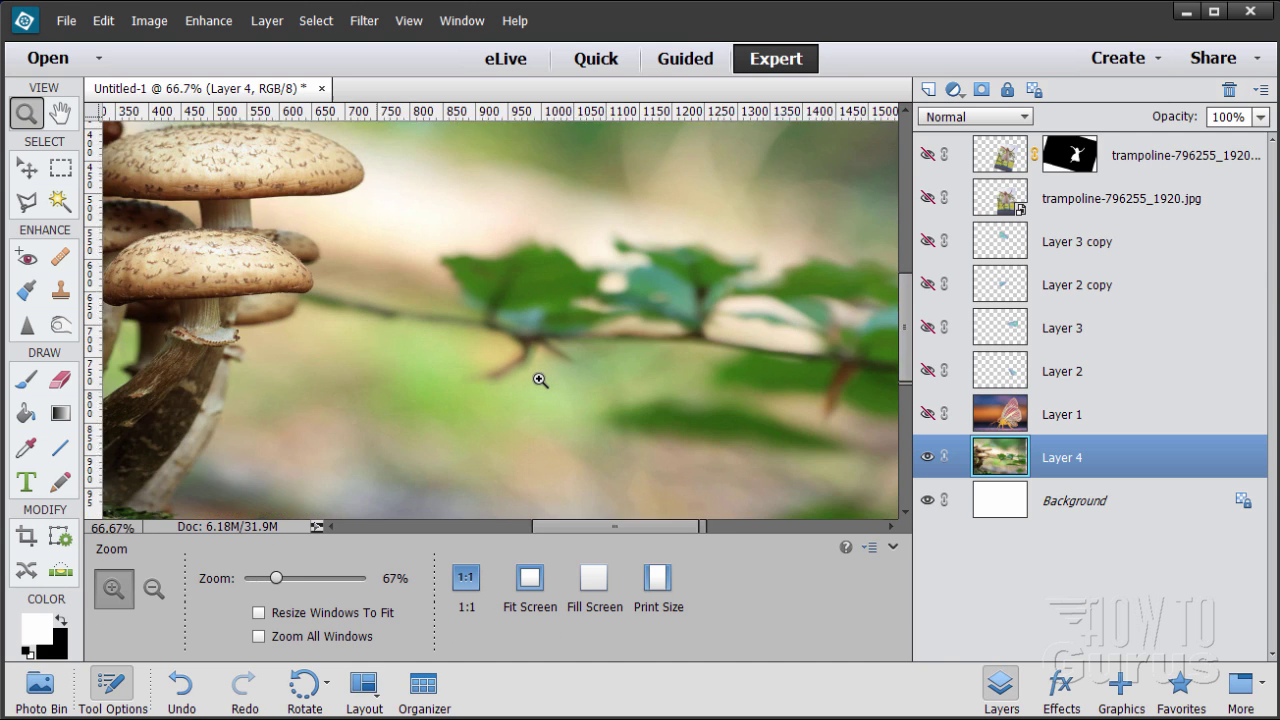
left_click(523, 357)
left_click(526, 357)
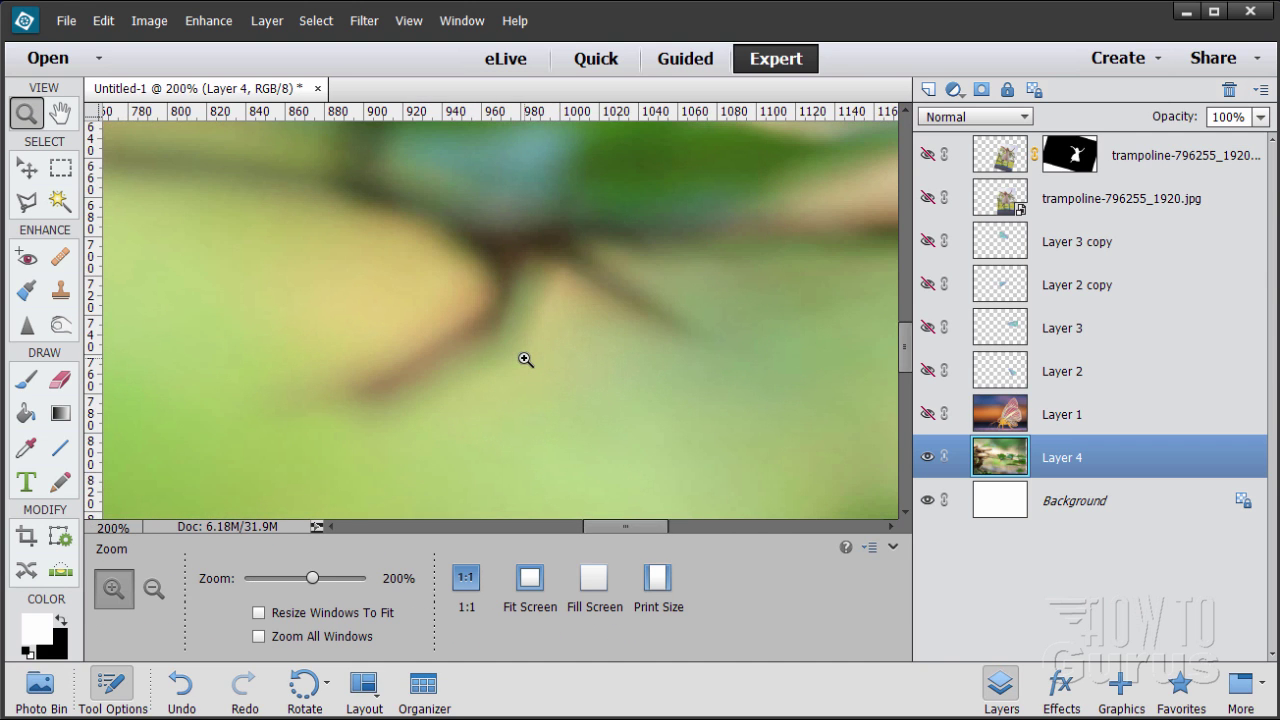
left_click(466, 356, "alt")
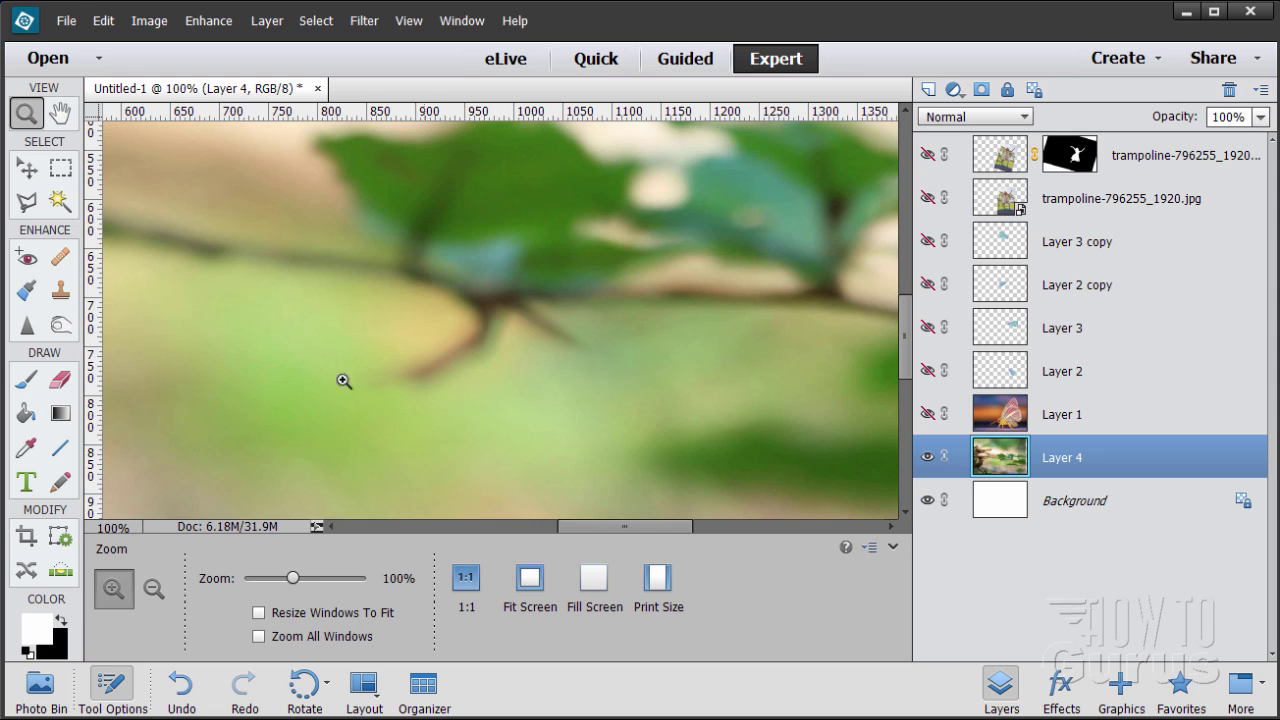
left_click(60, 292)
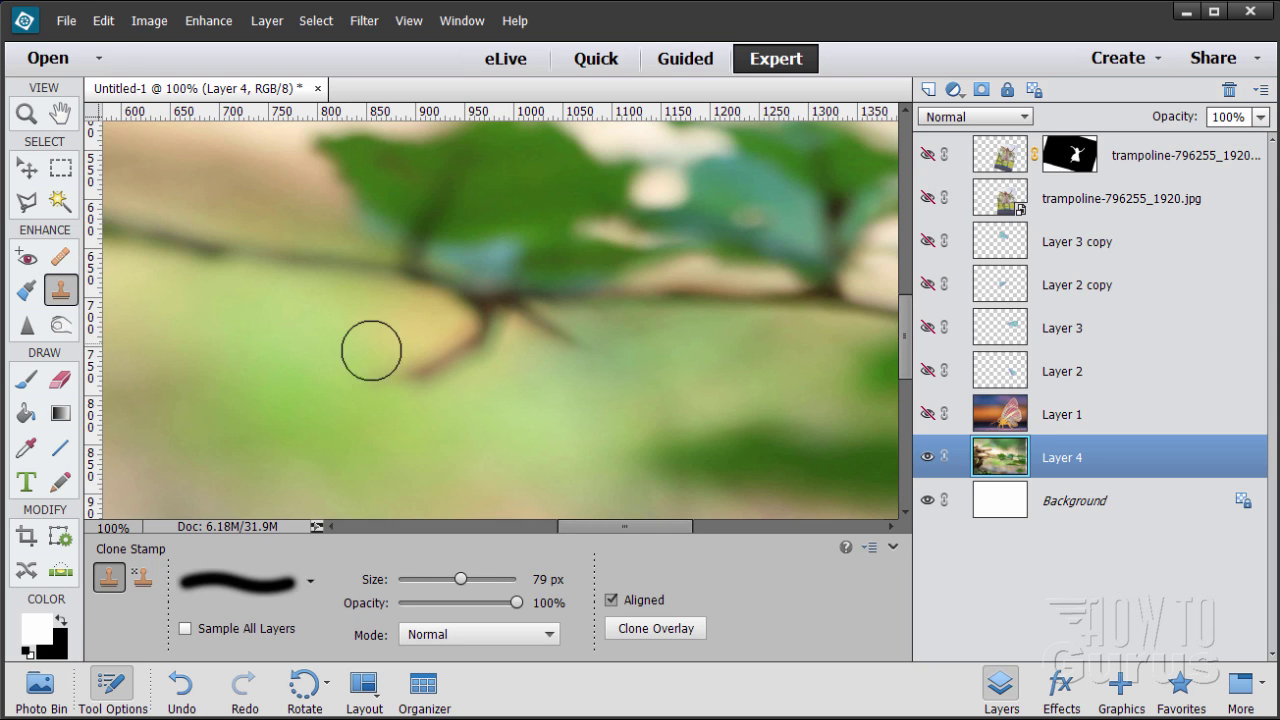
left_click(323, 334, "alt")
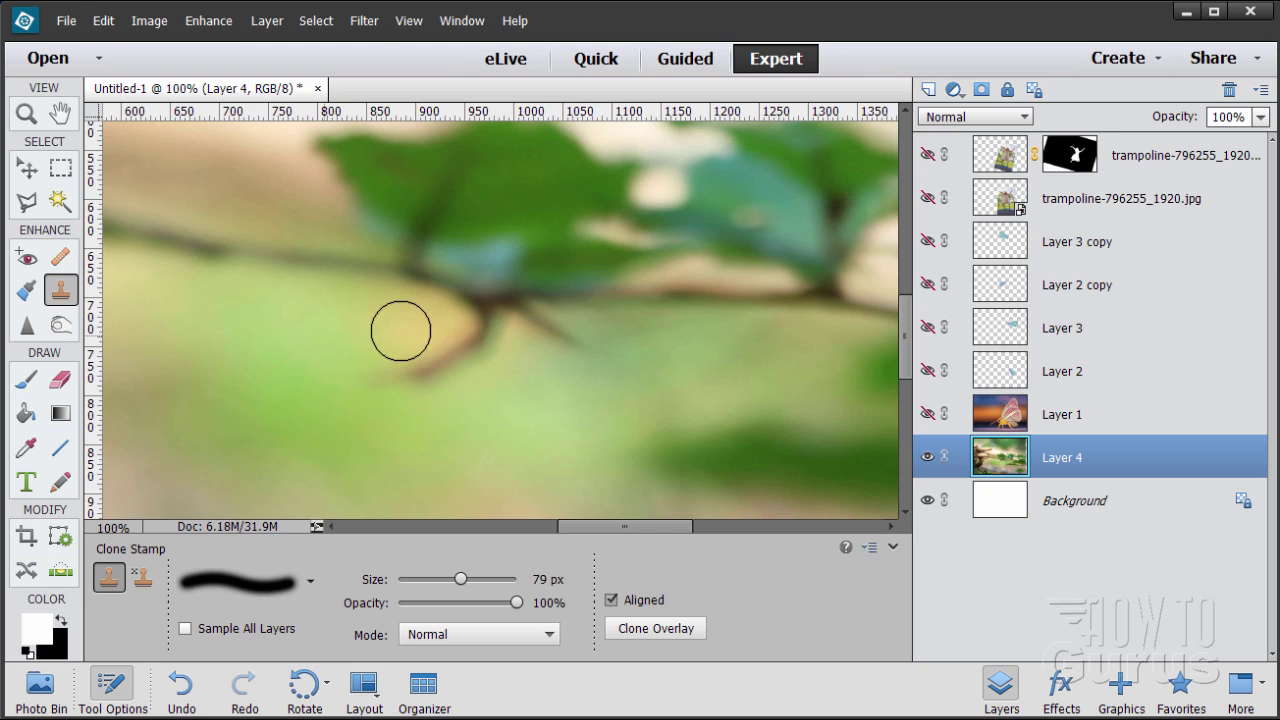
mouse_move(400, 331)
left_mouse_down()
mouse_move(474, 331)
mouse_move(378, 379)
mouse_move(420, 355)
left_mouse_up()
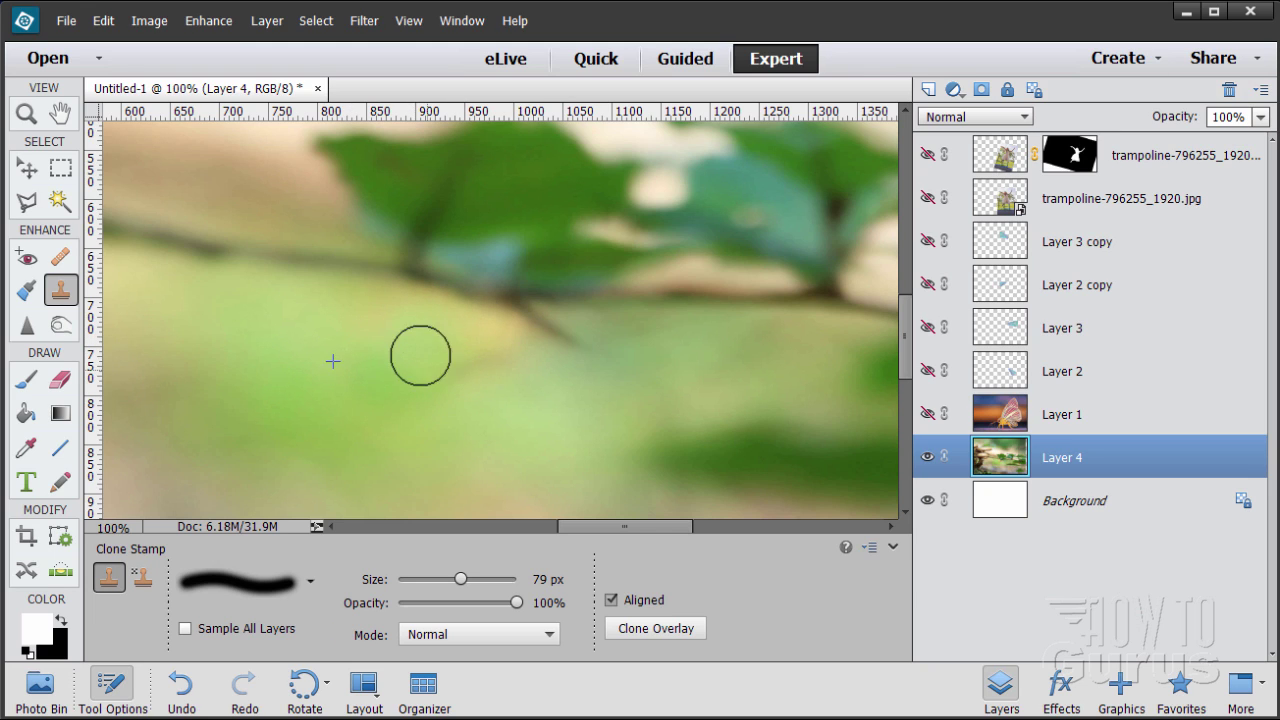
left_click(604, 379, "alt")
mouse_move(565, 335)
left_mouse_down()
mouse_move(474, 366)
mouse_move(563, 354)
mouse_move(474, 371)
left_mouse_up()
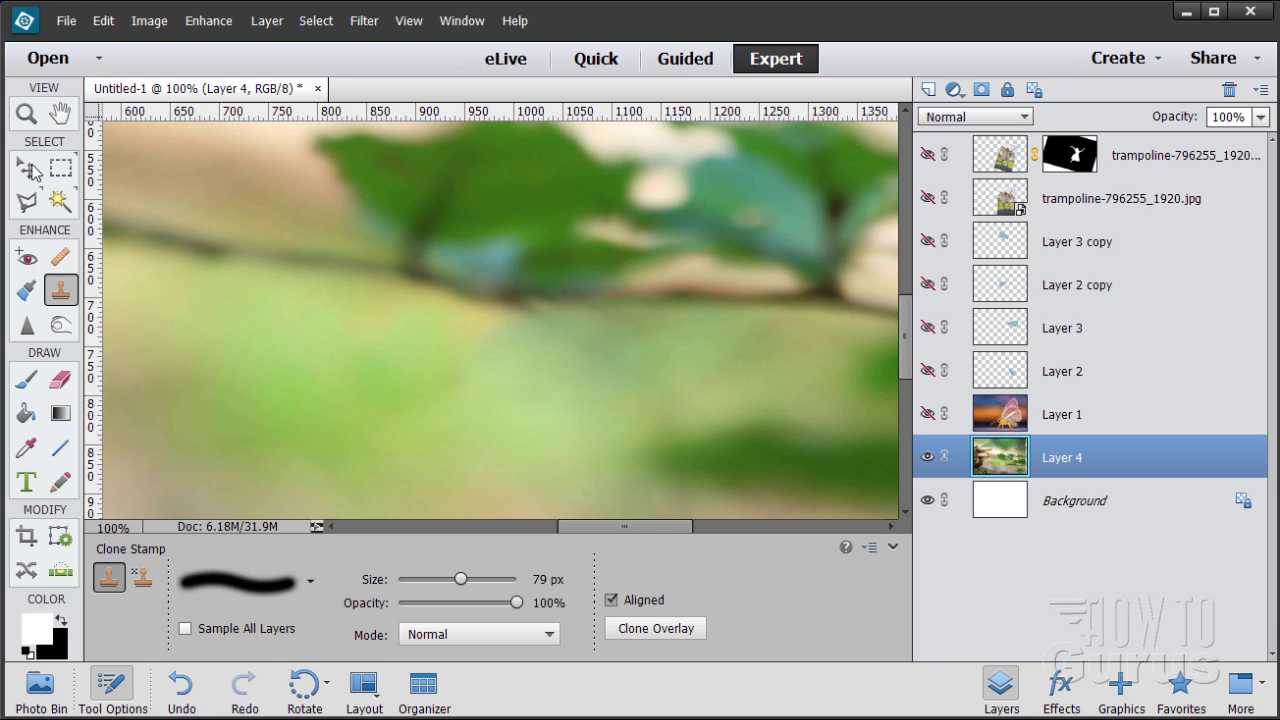
Show the masked girl layer and all four wing layers again over the full background.
left_click(25, 113)
key("alt")
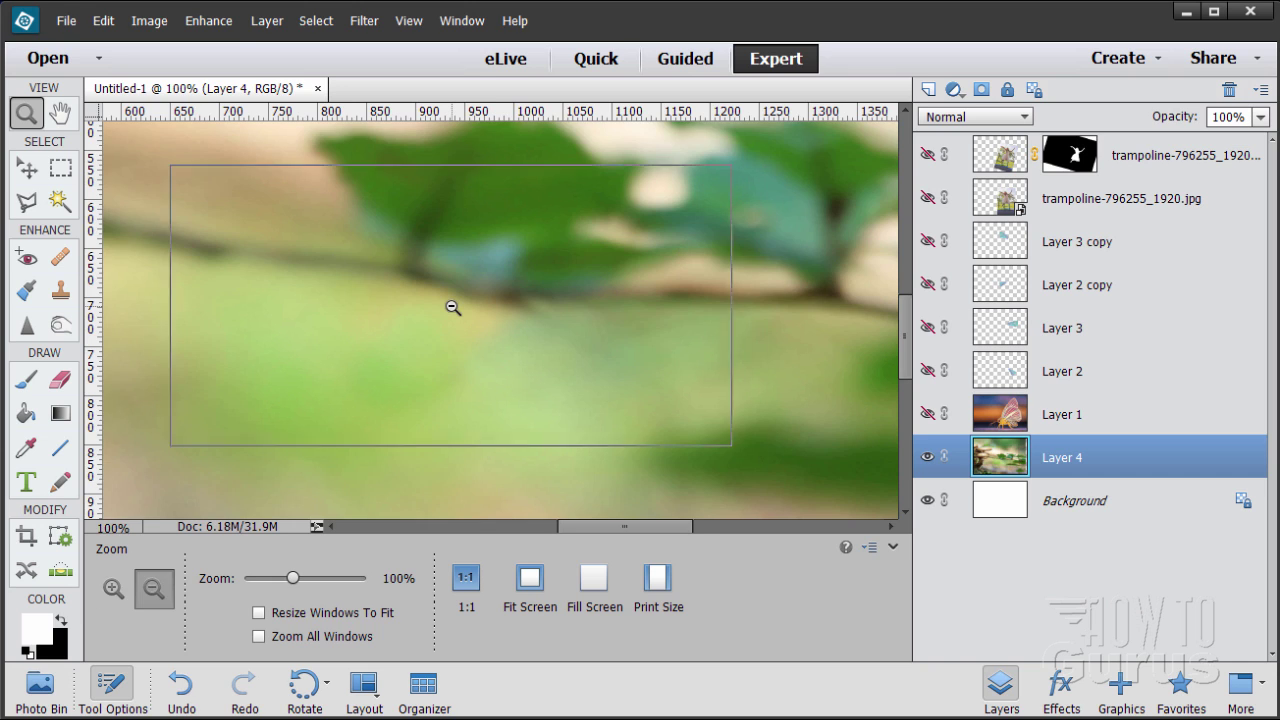
left_click(453, 308, "alt")
left_click(451, 305, "alt")
left_click(451, 305, "alt")
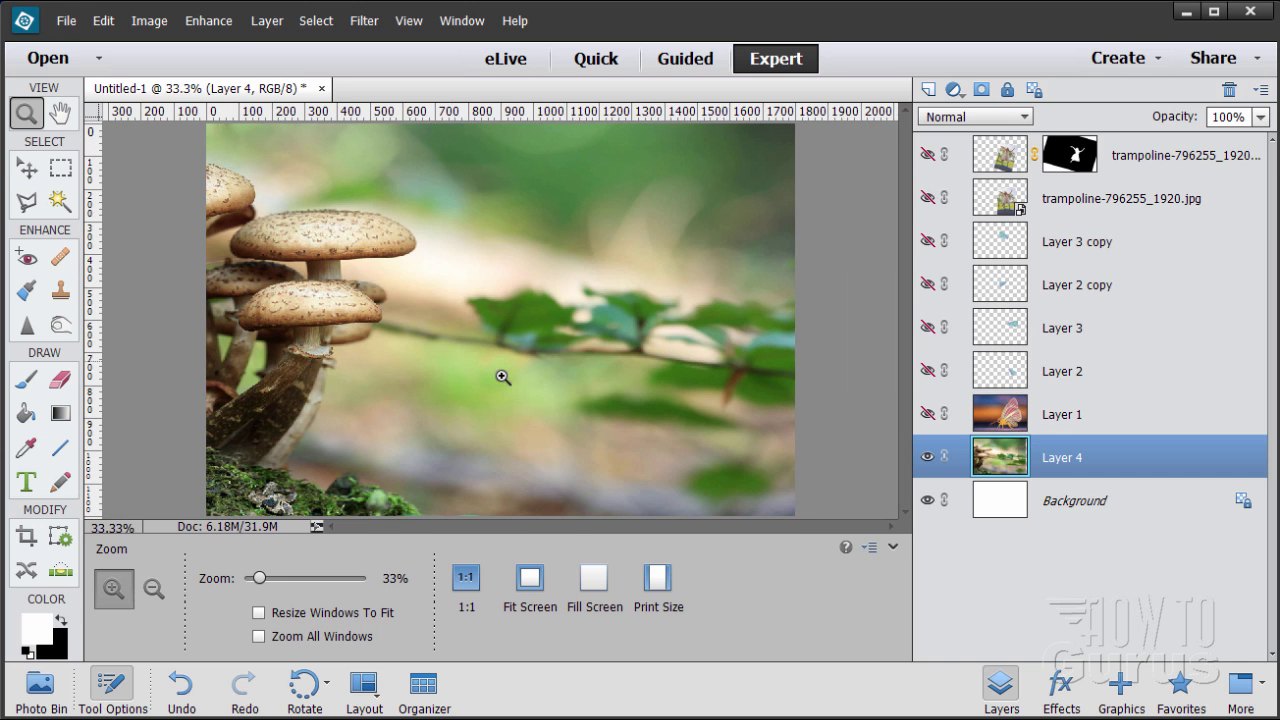
left_click(25, 168)
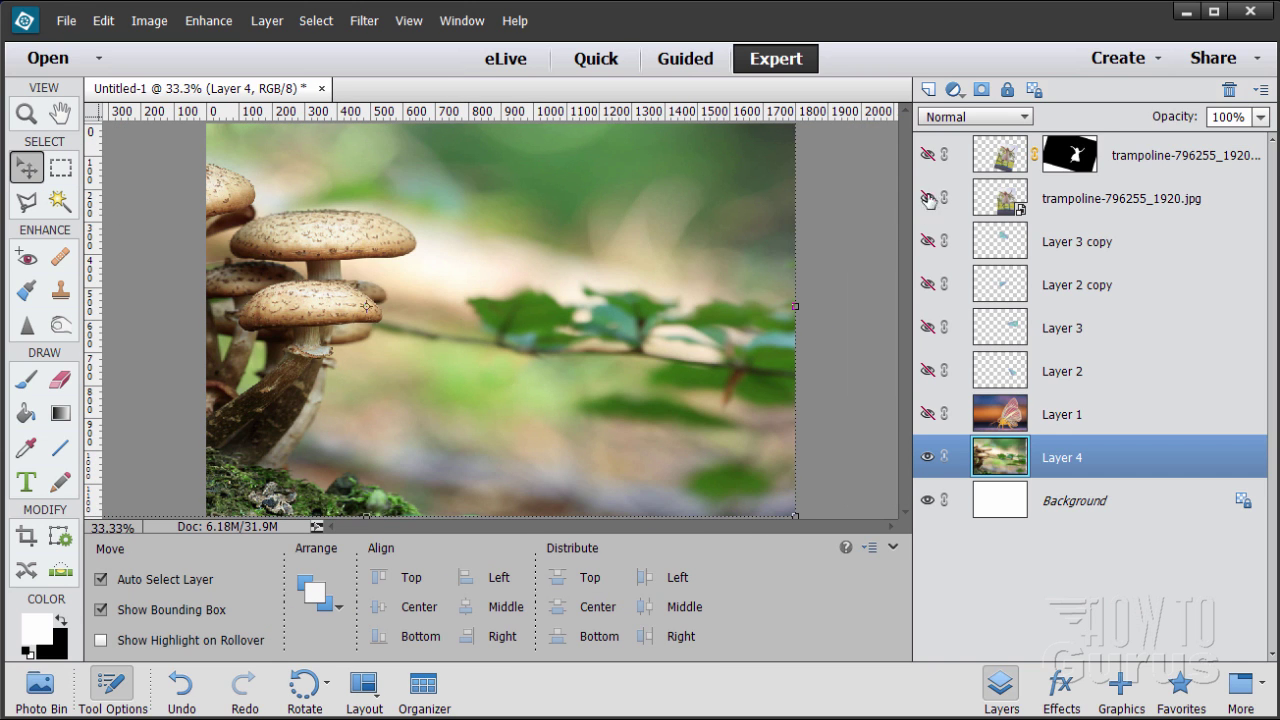
left_click(928, 155)
left_click(928, 241)
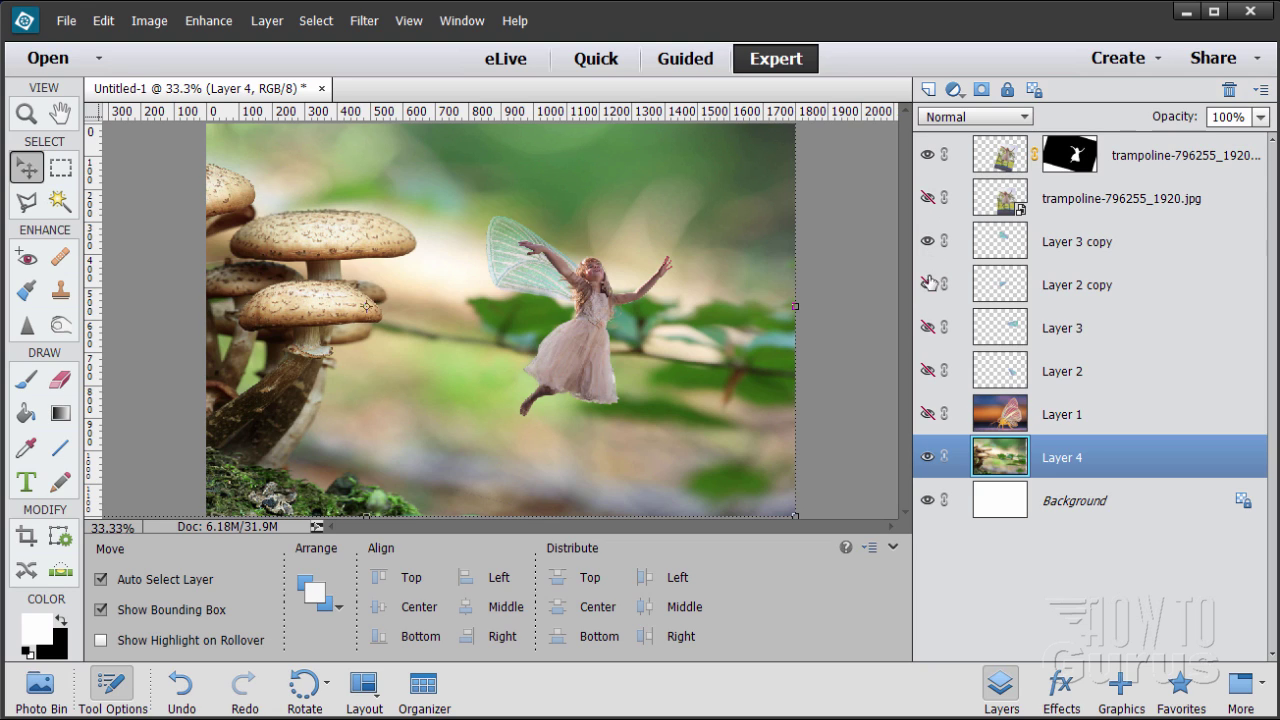
left_click(928, 284)
left_click(928, 327)
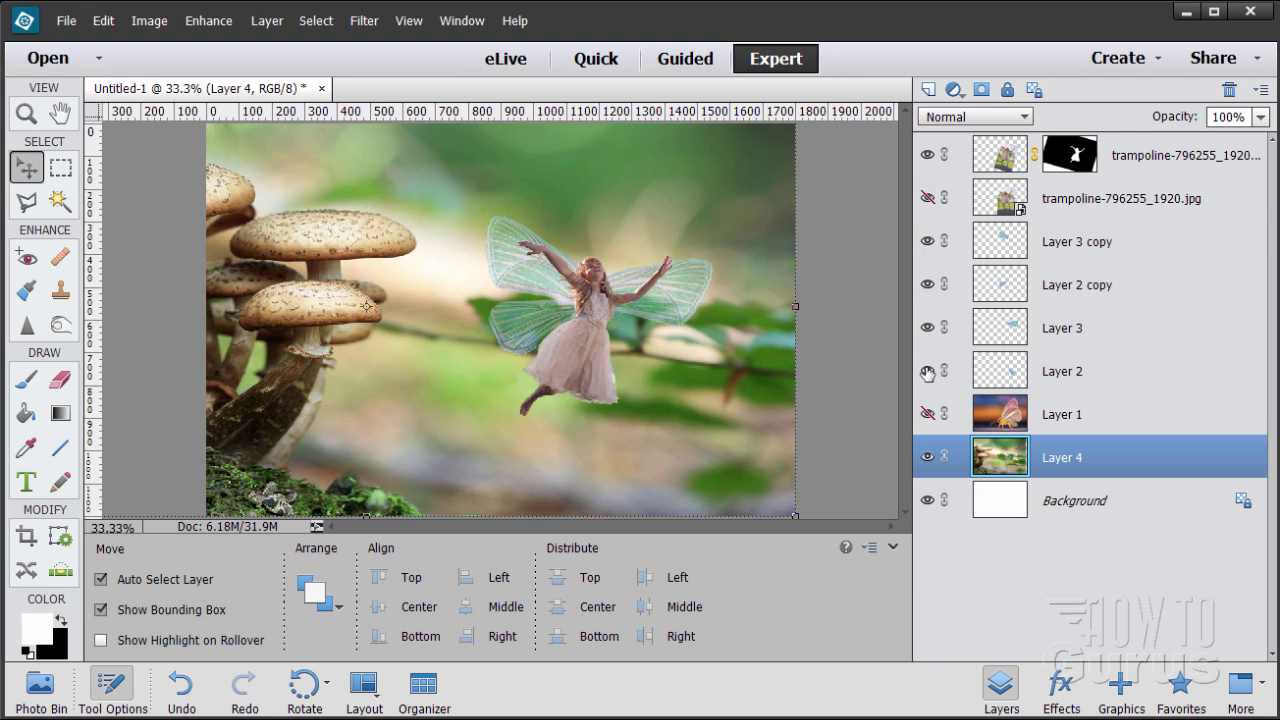
left_click(928, 371)
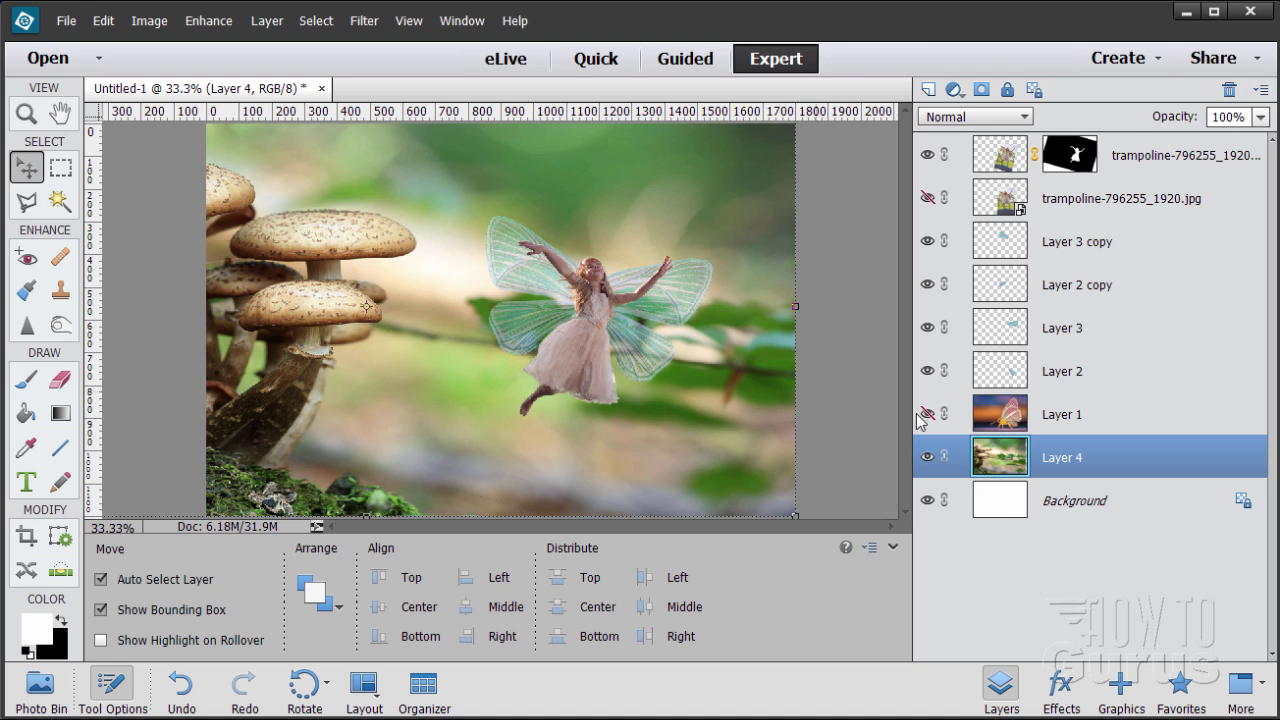
Link the masked girl layer with the four wing layers, and move the whole fairy slightly up and left.
left_click(991, 157)
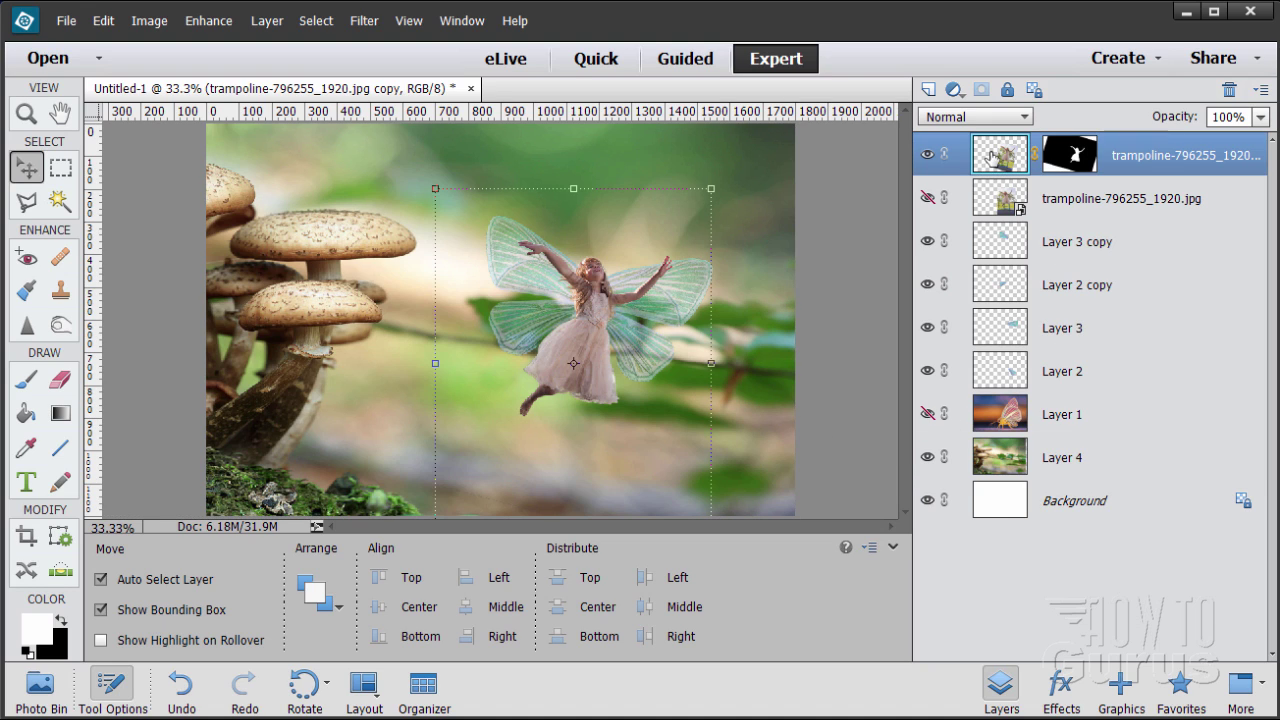
left_click(1086, 250, "ctrl")
left_click(1086, 294, "ctrl")
left_click(1076, 338, "ctrl")
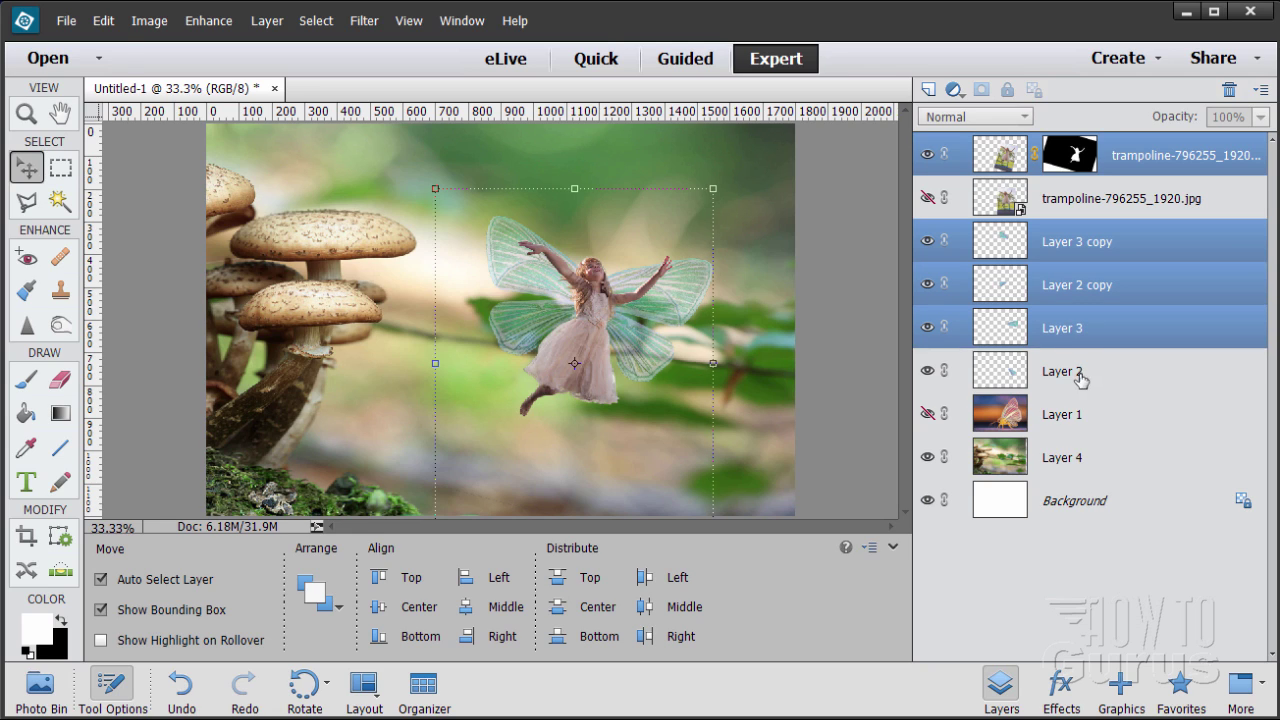
left_click(1080, 376, "ctrl")
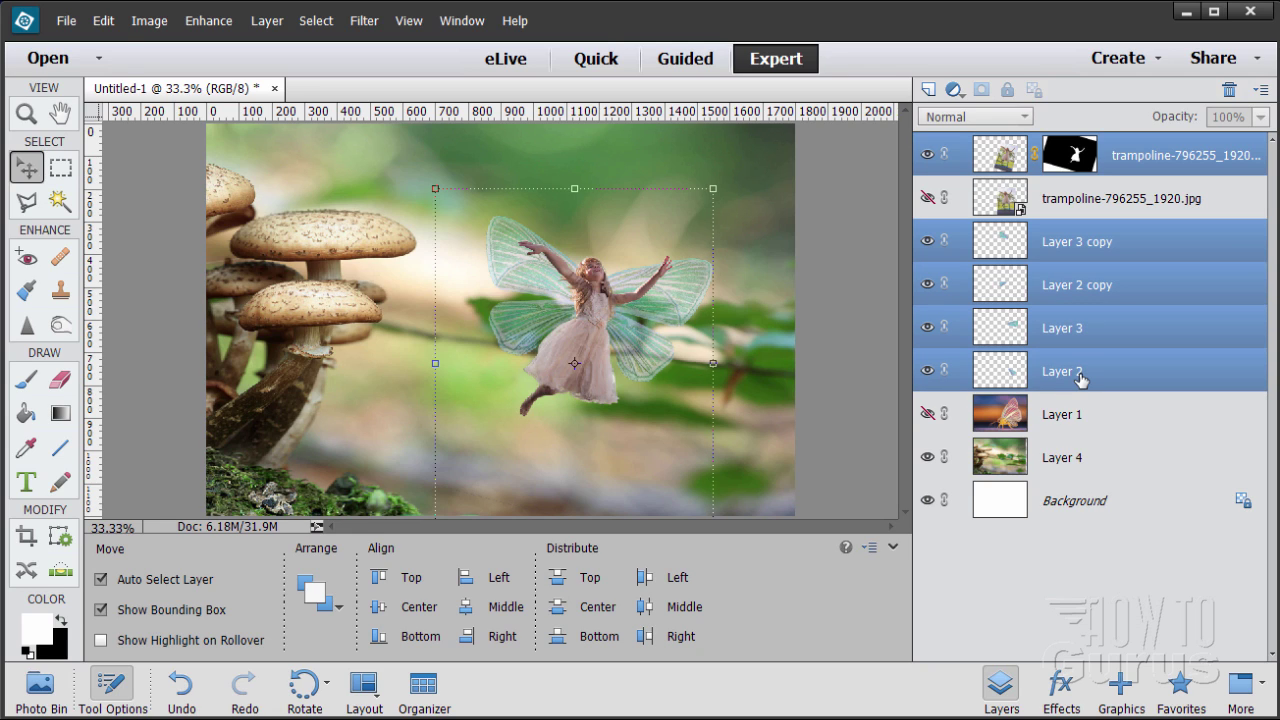
left_click(945, 241)
mouse_move(656, 364)
left_mouse_down()
mouse_move(657, 337)
mouse_move(652, 346)
left_mouse_up()
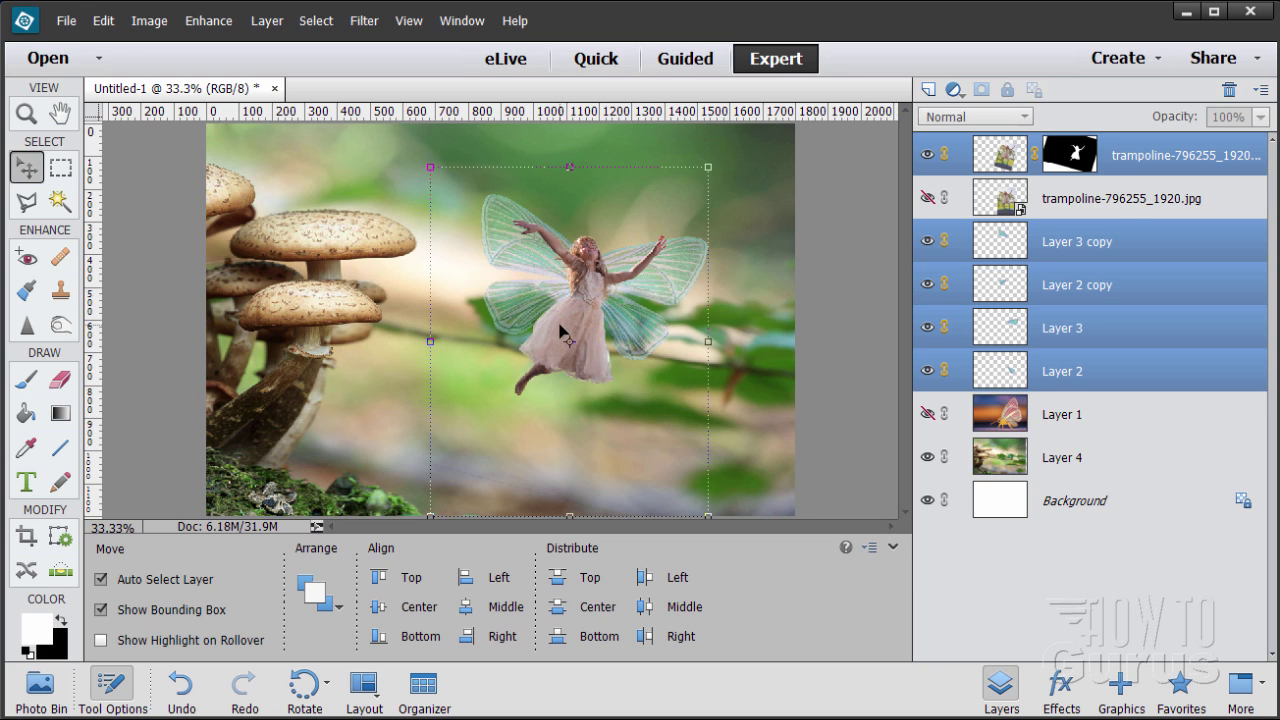
Darken the edges of Layer 4 with the Correct Camera Distortion filter, using a vignette amount of -100.
left_click(757, 399)
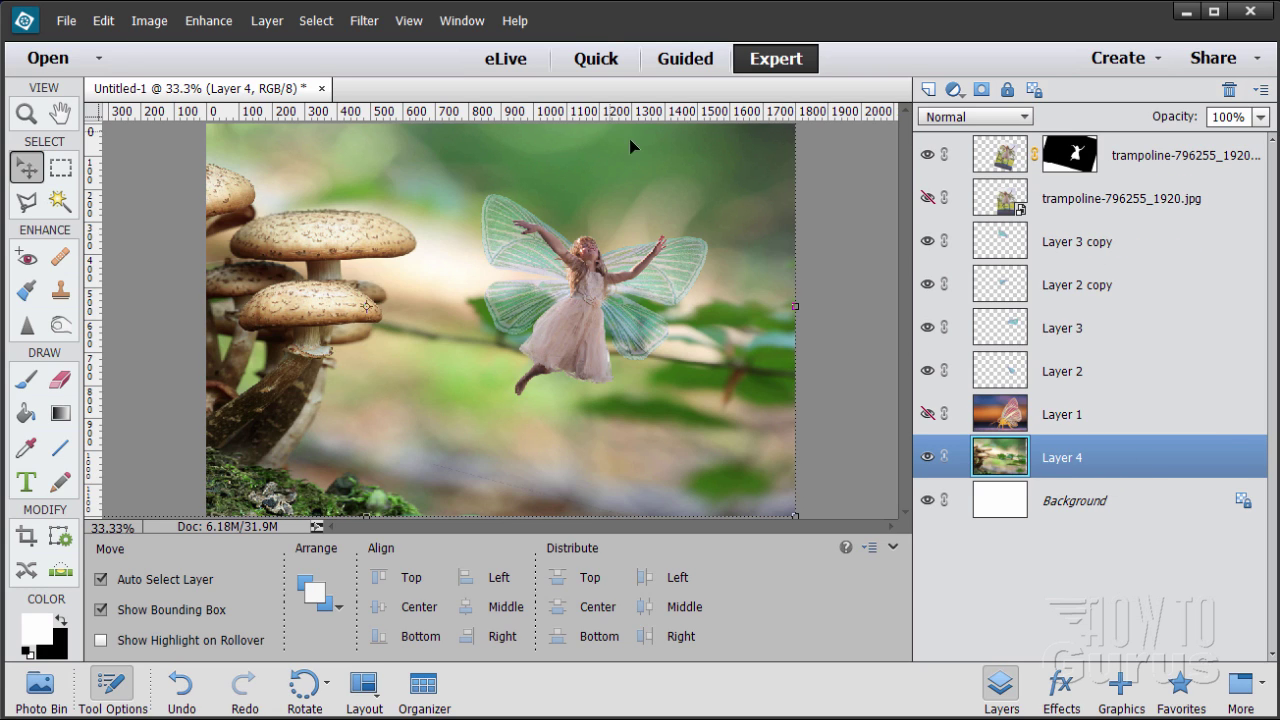
left_click(366, 22)
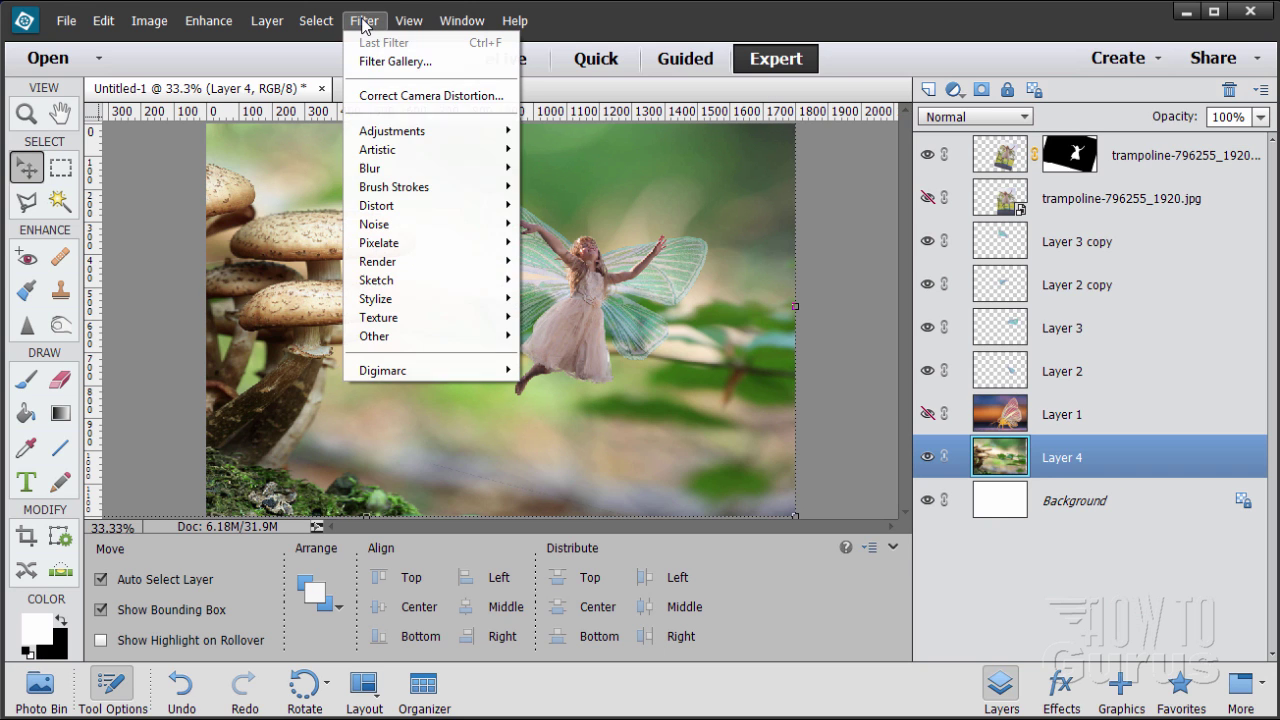
left_click(430, 96)
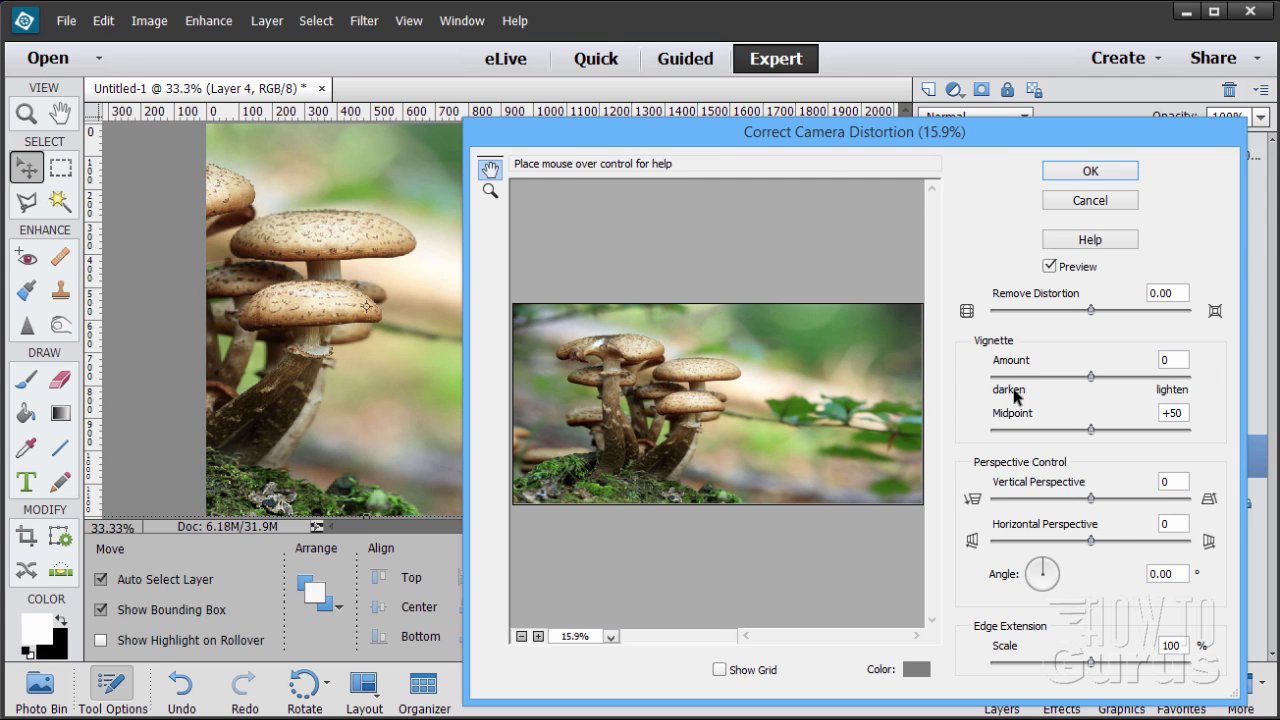
left_click_drag(1090, 376, 974, 368)
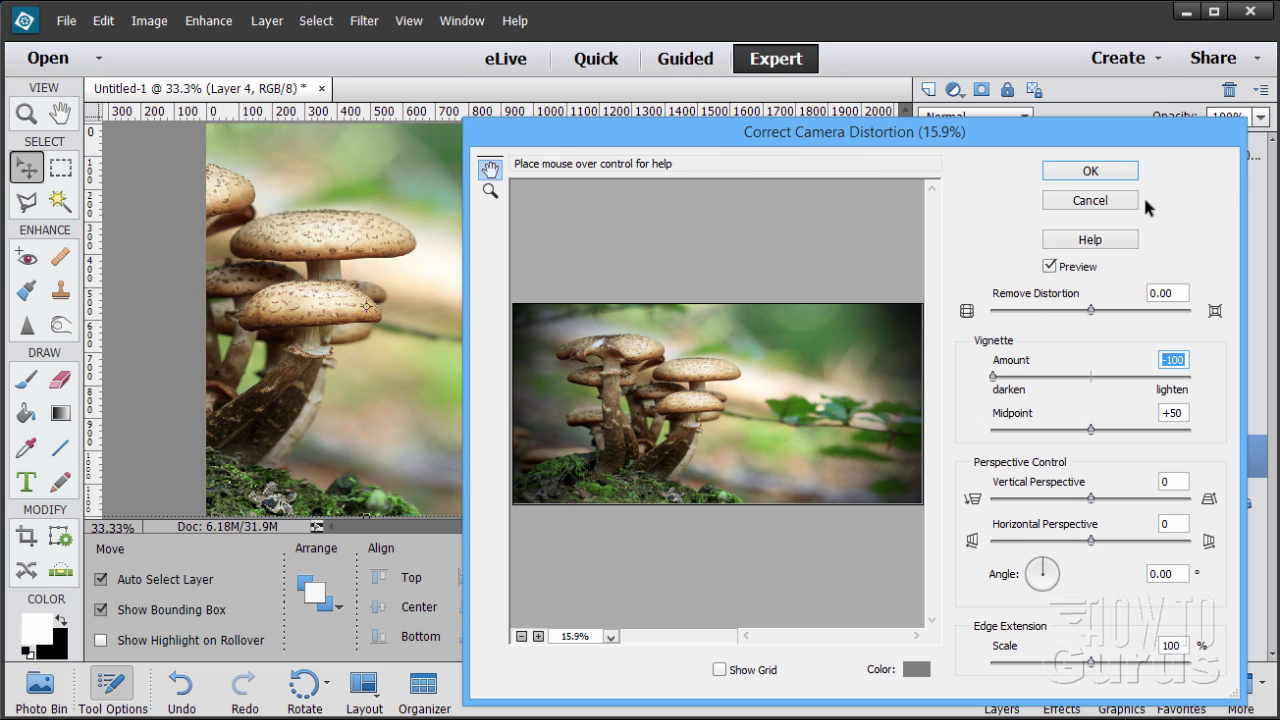
left_click(1092, 173)
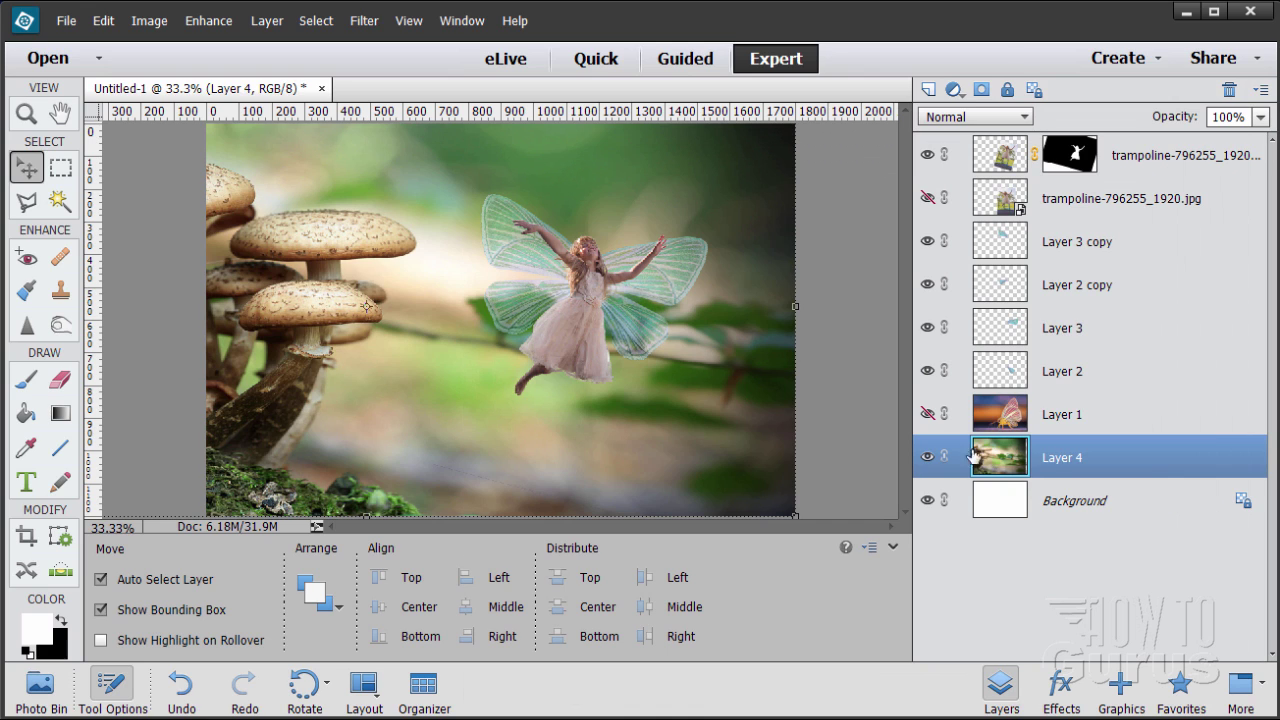
Duplicate Layer 4 and set the copy's blending mode to Multiply.
left_click_drag(1006, 467, 929, 90)
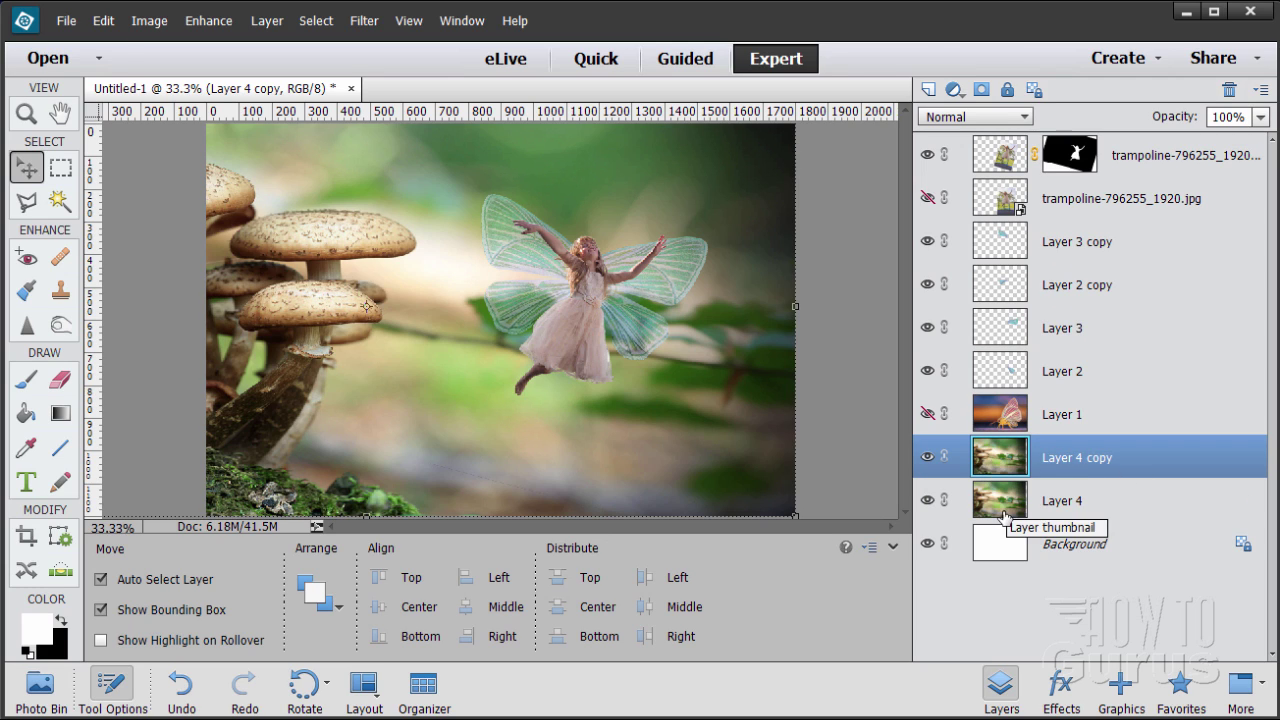
left_click(950, 117)
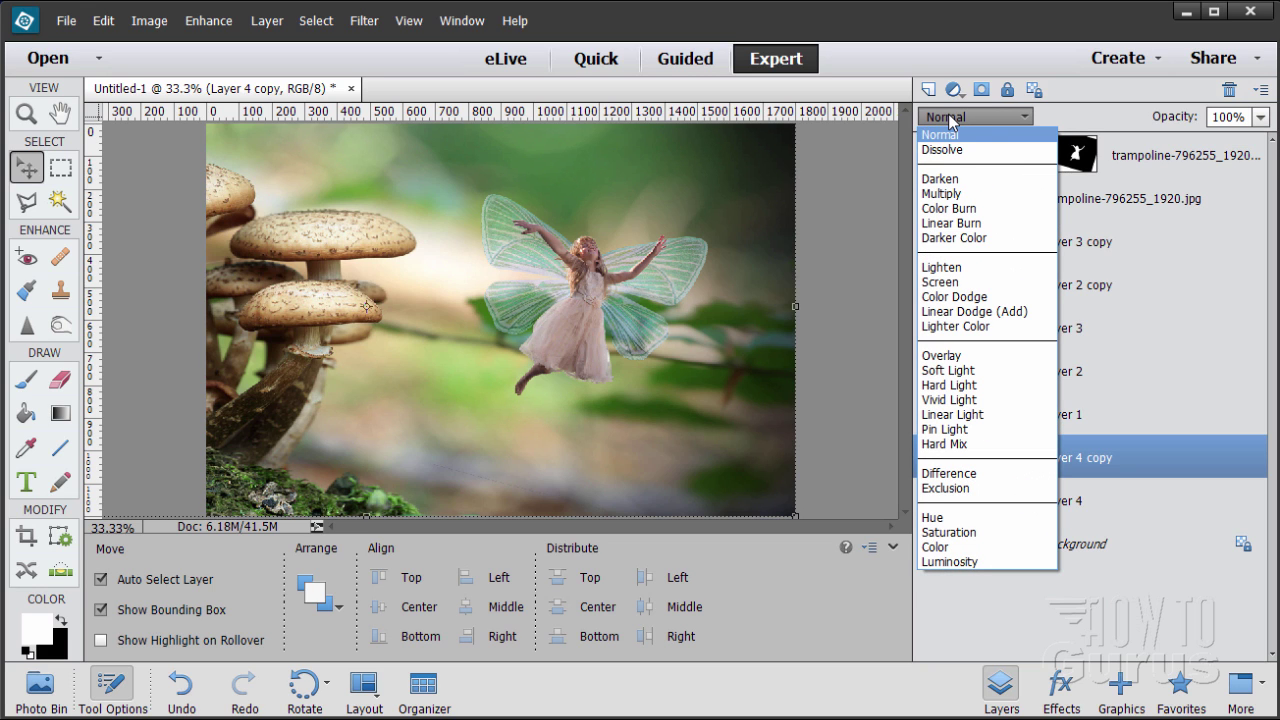
left_click(945, 193)
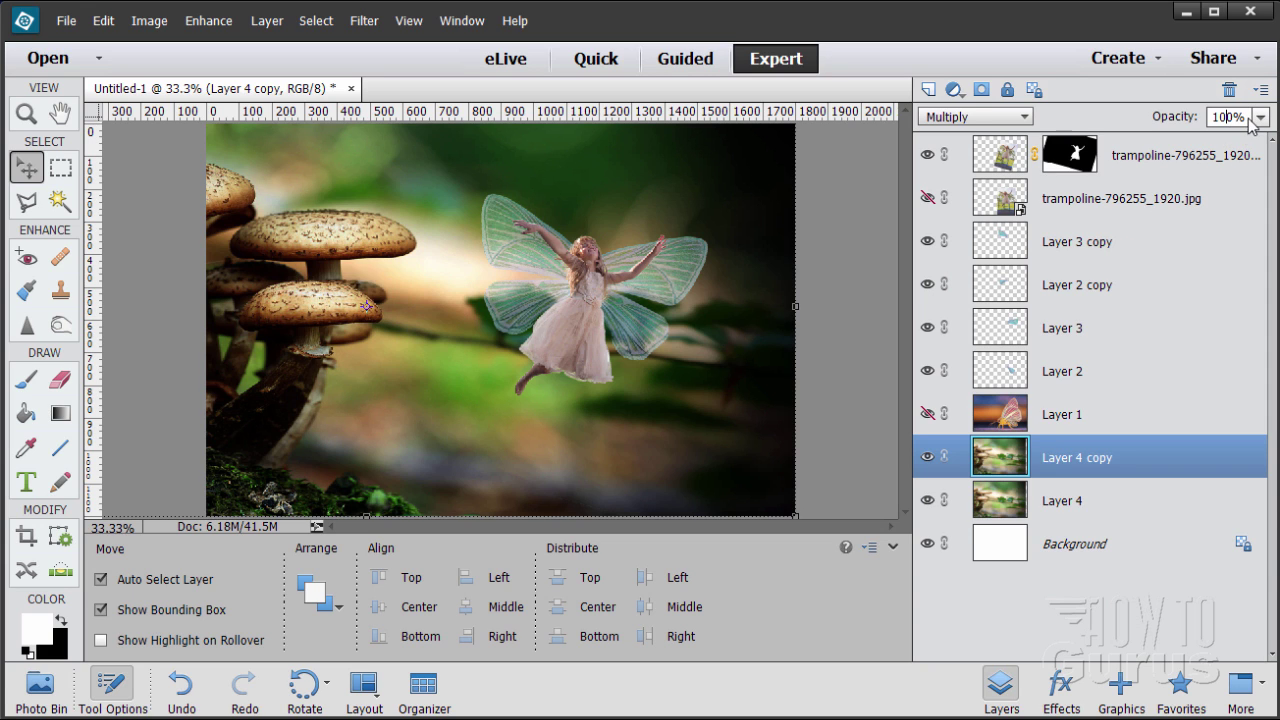
Set the opacity of Layer 4 copy to 67%.
left_click(1174, 120)
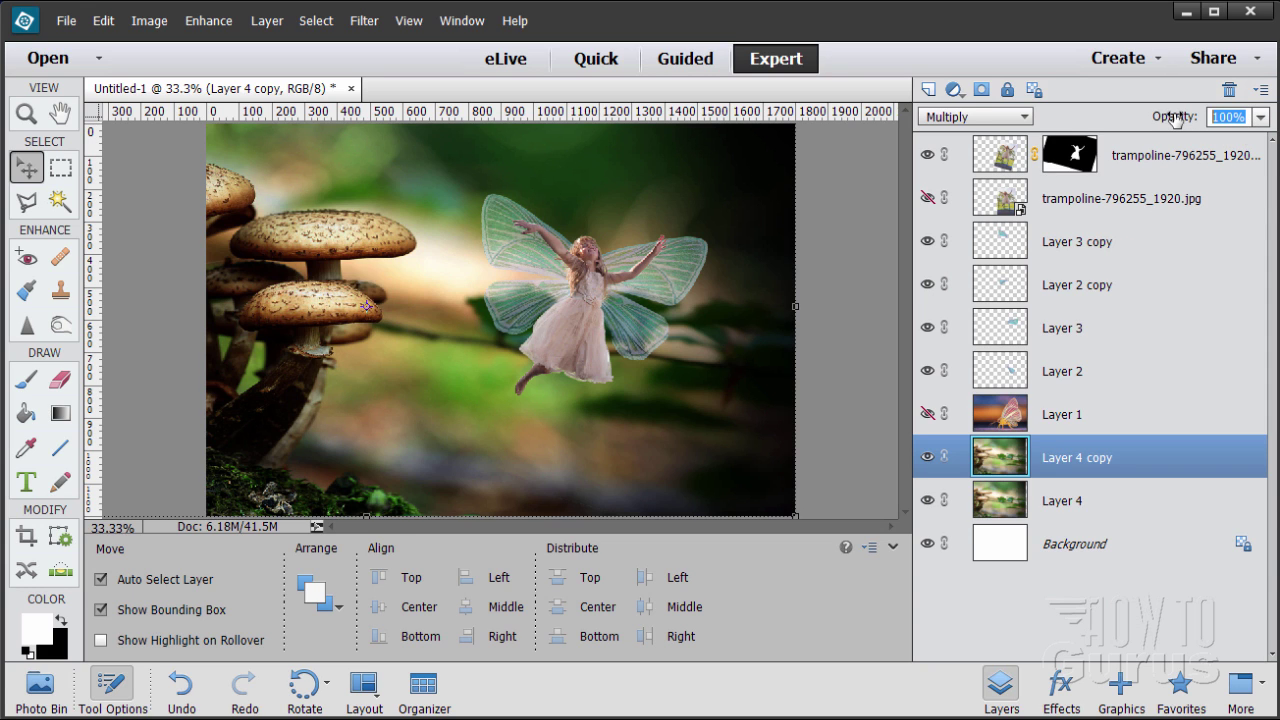
type("67")
key("Return")
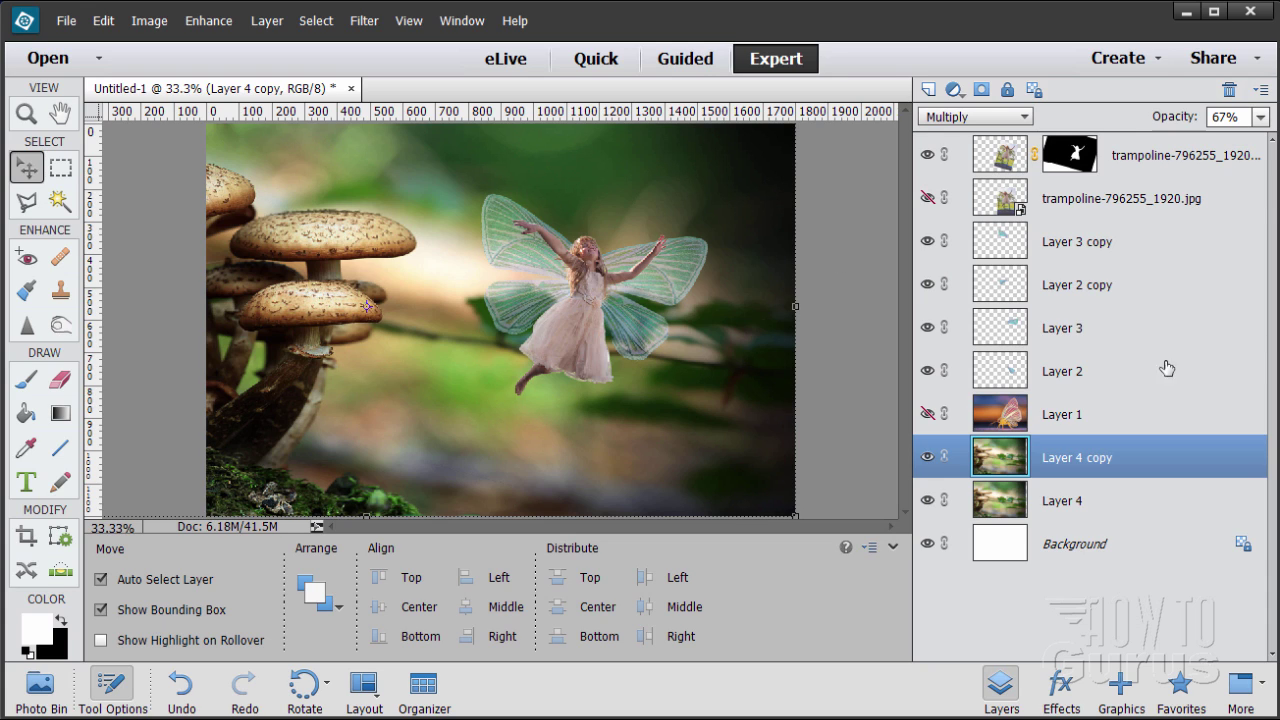
Add a Levels adjustment layer above the masked girl layer, using that layer as its clipping mask.
left_click(995, 172)
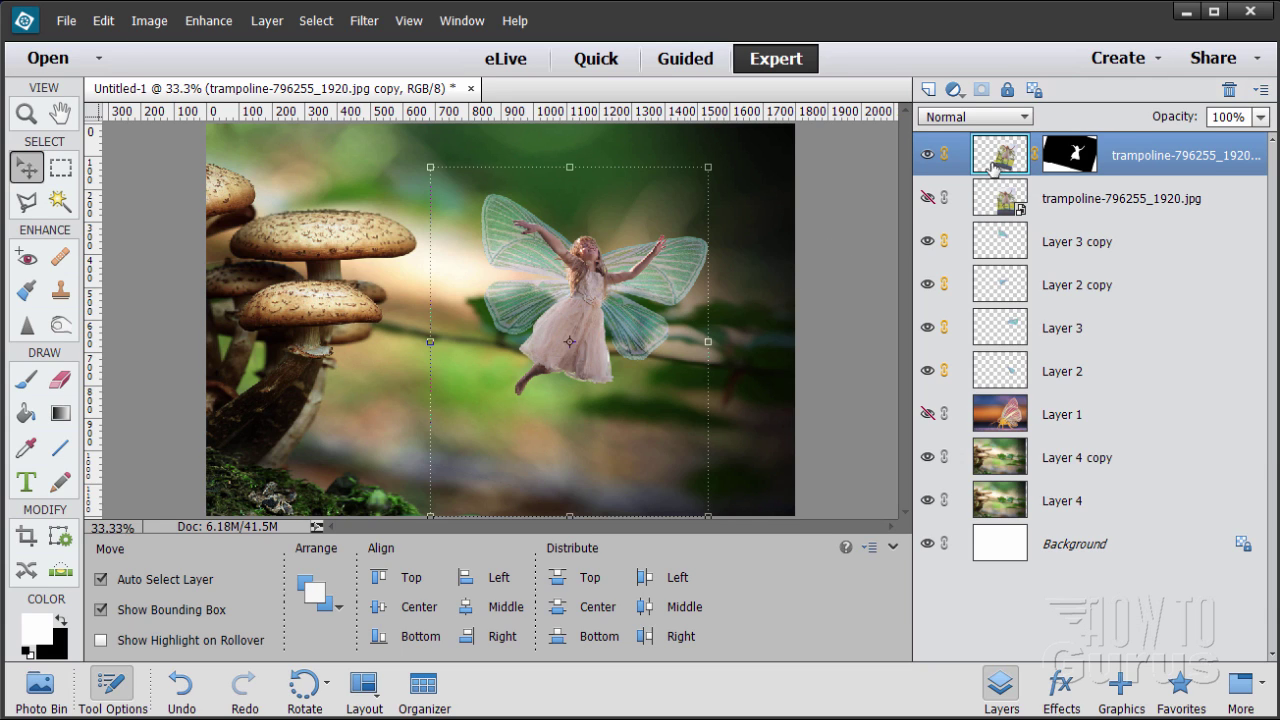
left_click(266, 21)
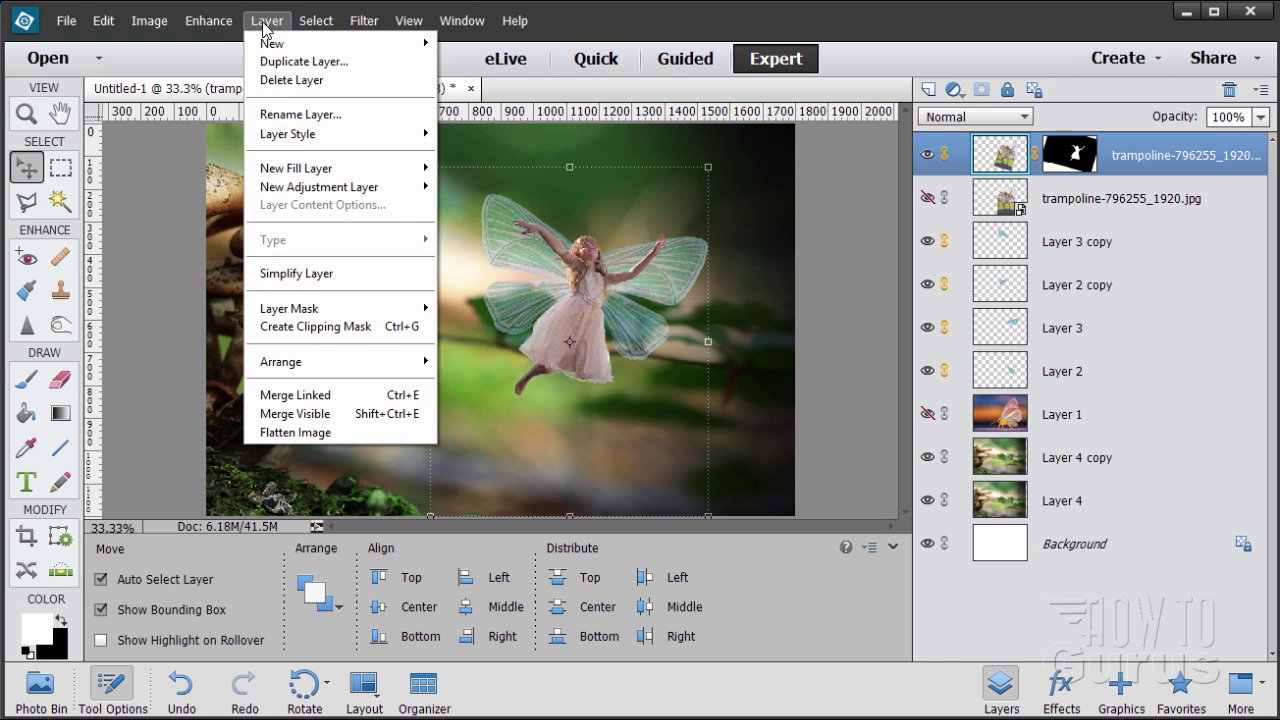
mouse_move(305, 186)
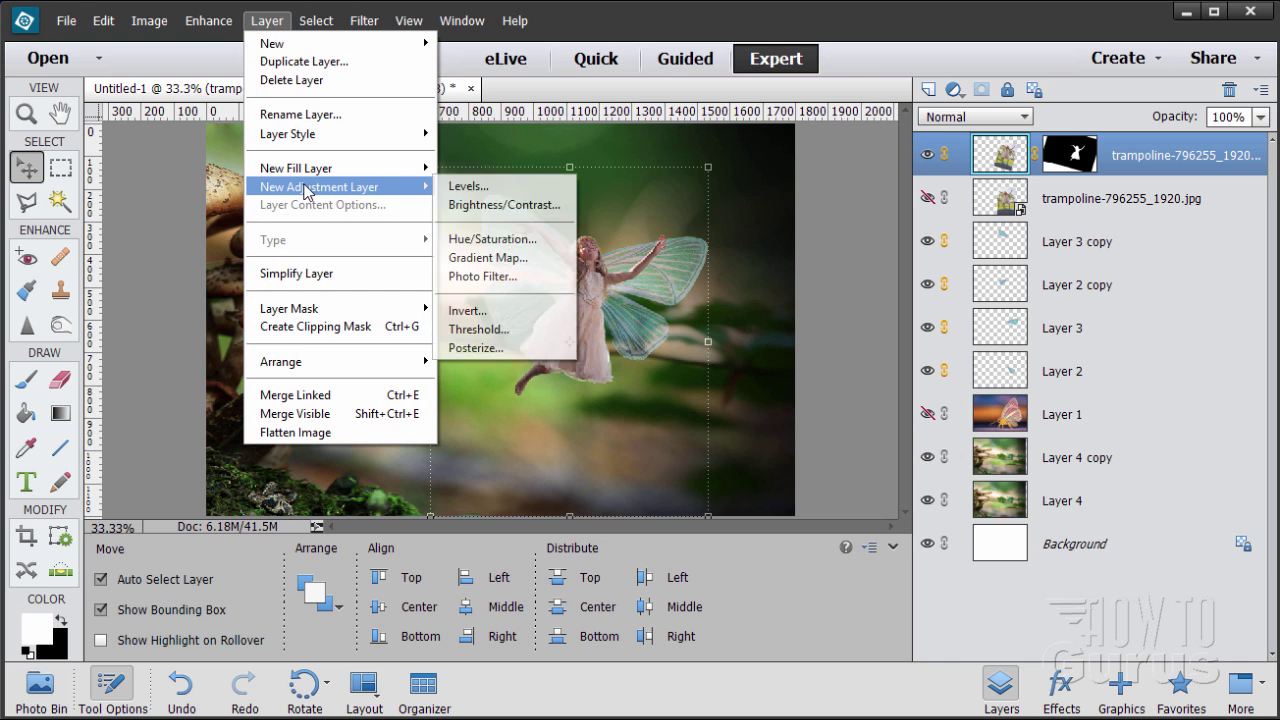
left_click(490, 186)
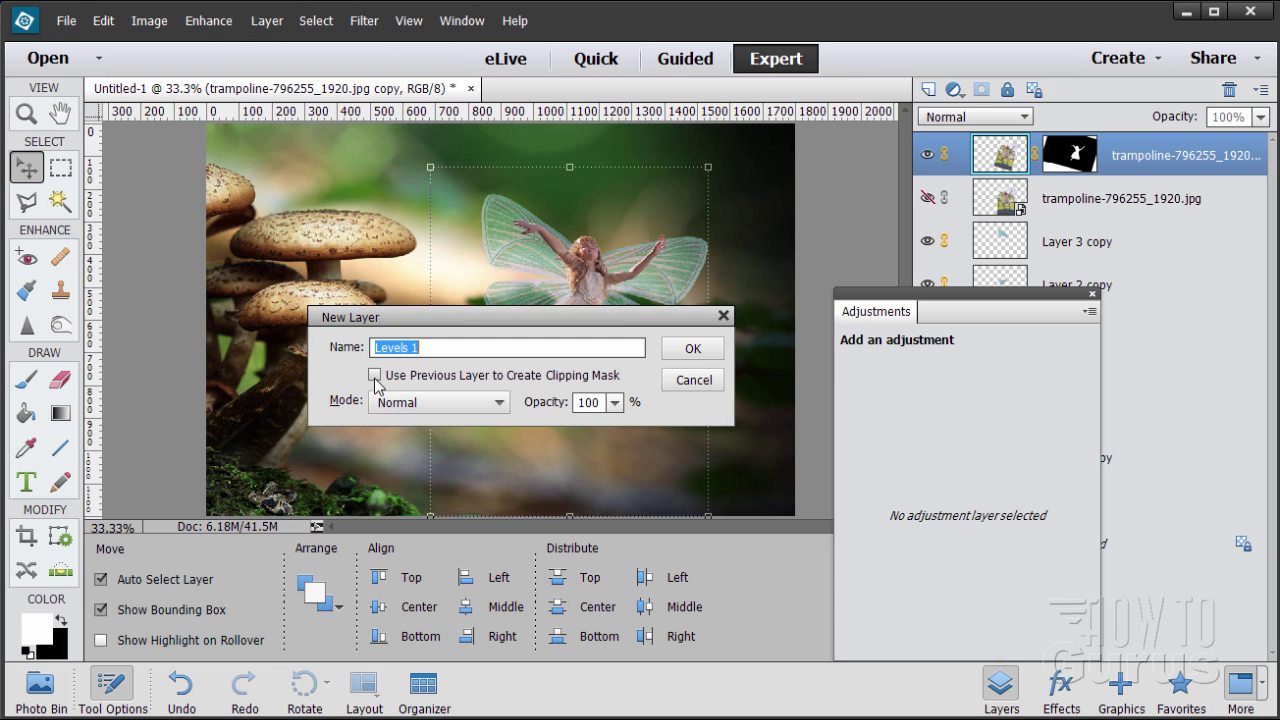
left_click(375, 376)
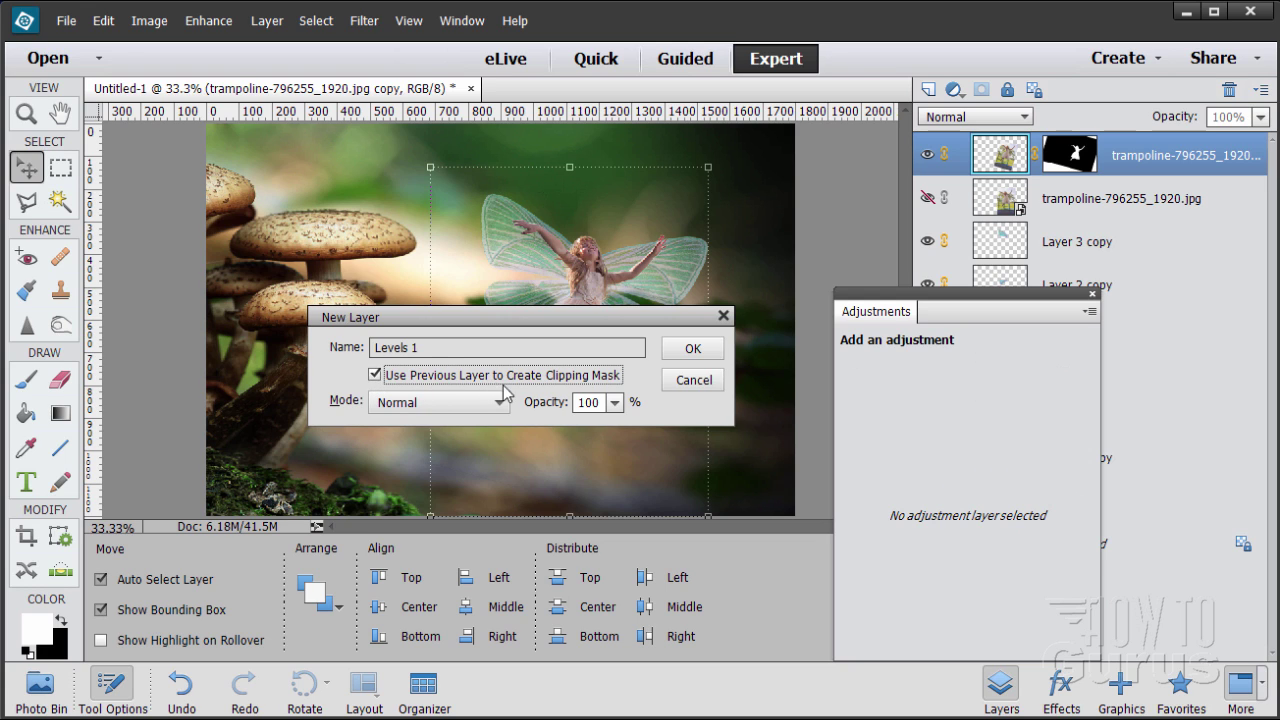
left_click(693, 352)
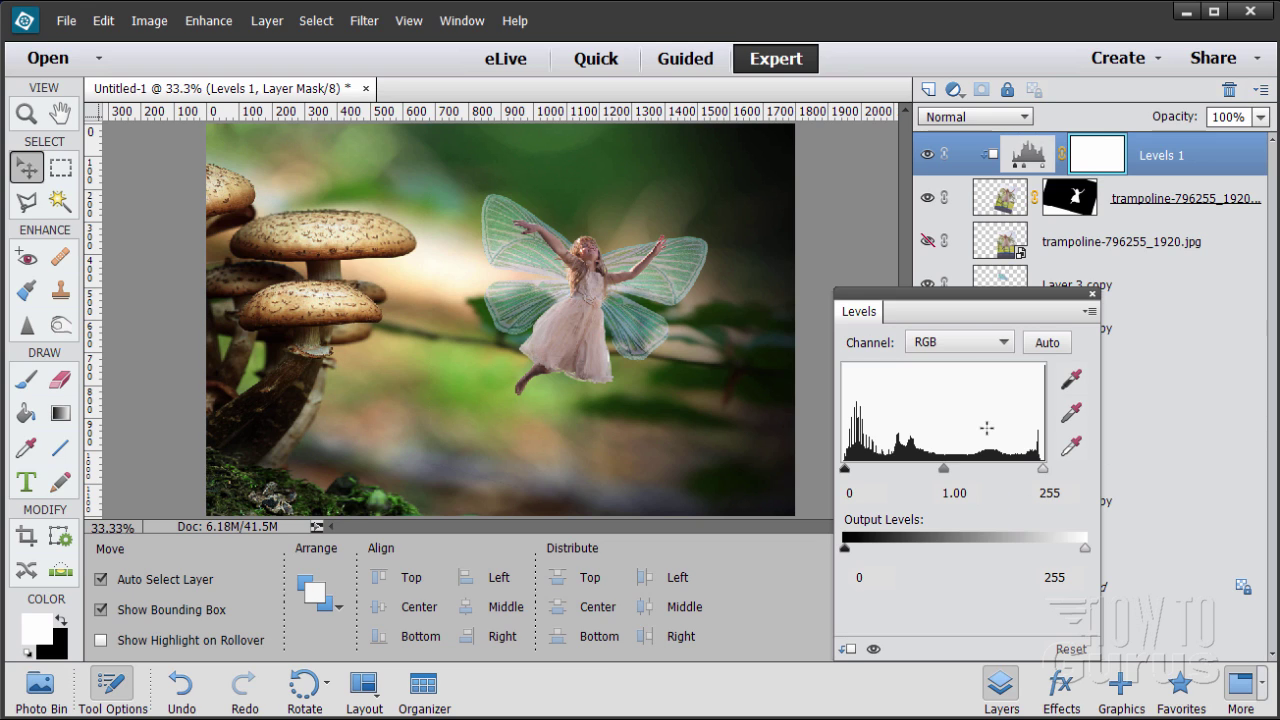
Brighten the girl by setting the Levels white input to 173 and the midtones to 1.57.
left_click(1052, 492)
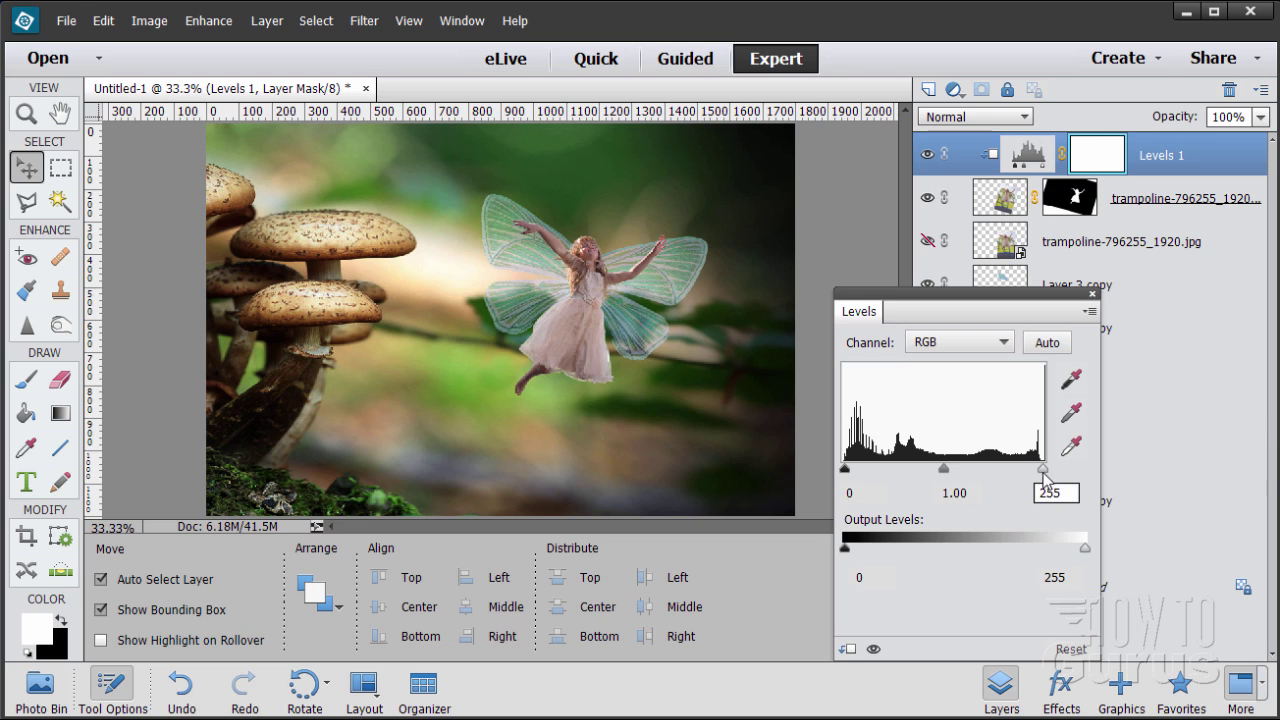
left_click_drag(1044, 472, 1009, 498)
type("173")
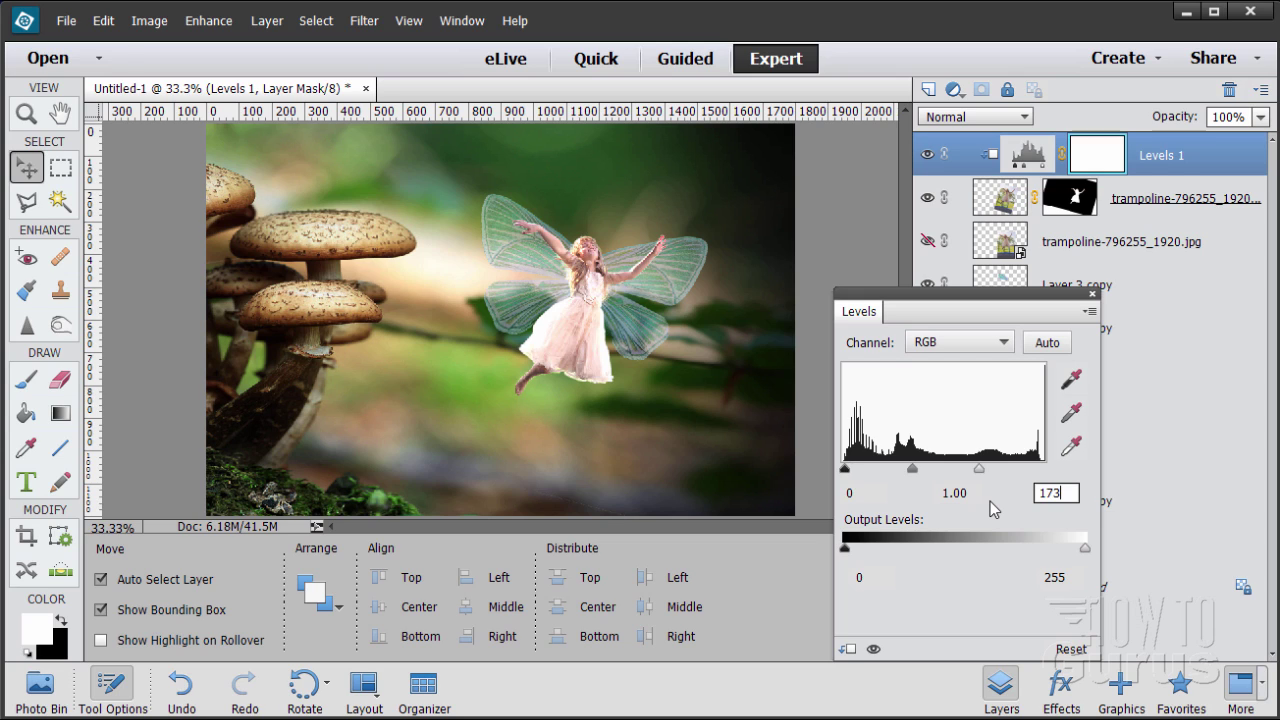
left_click(951, 490)
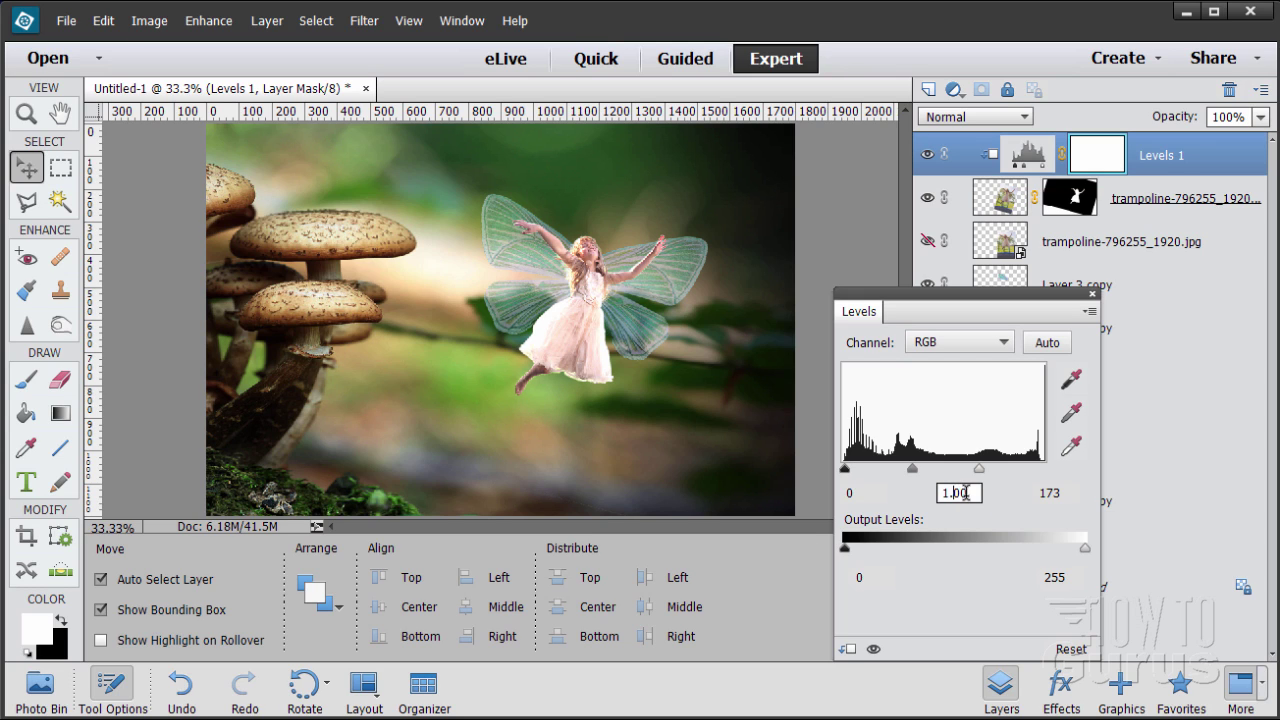
left_click_drag(974, 495, 935, 494)
type("1.57")
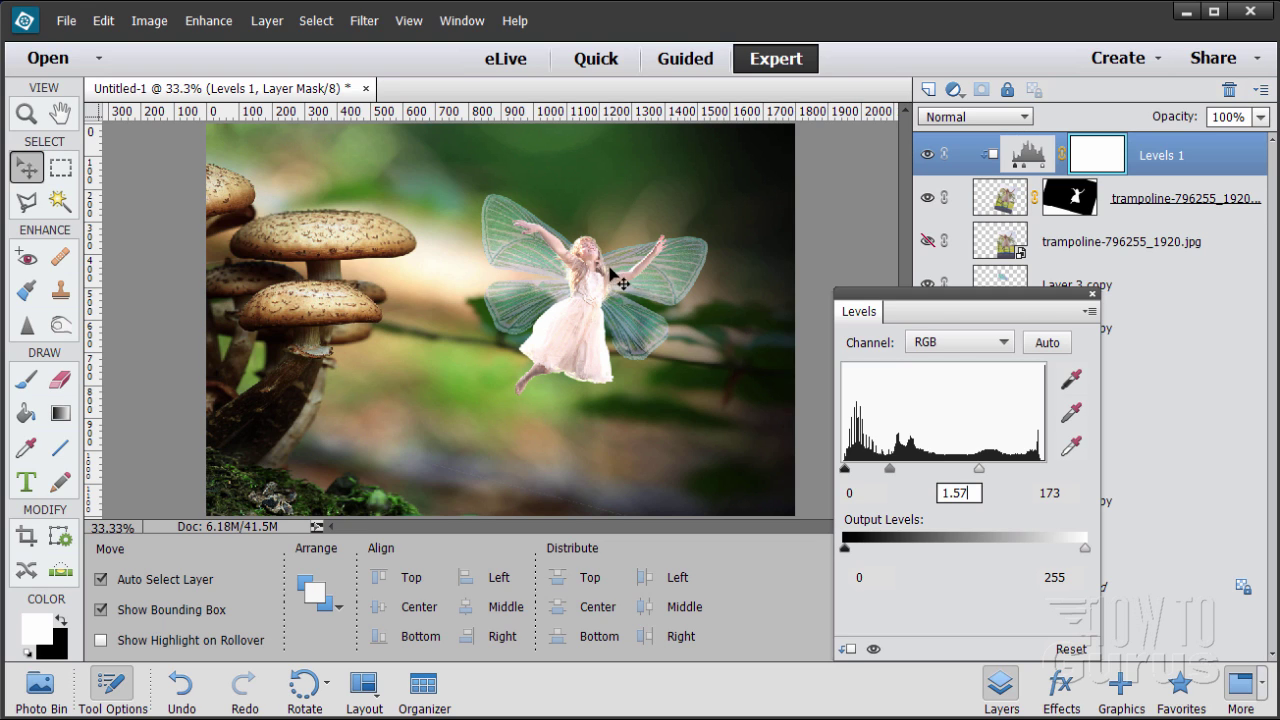
left_click(1092, 296)
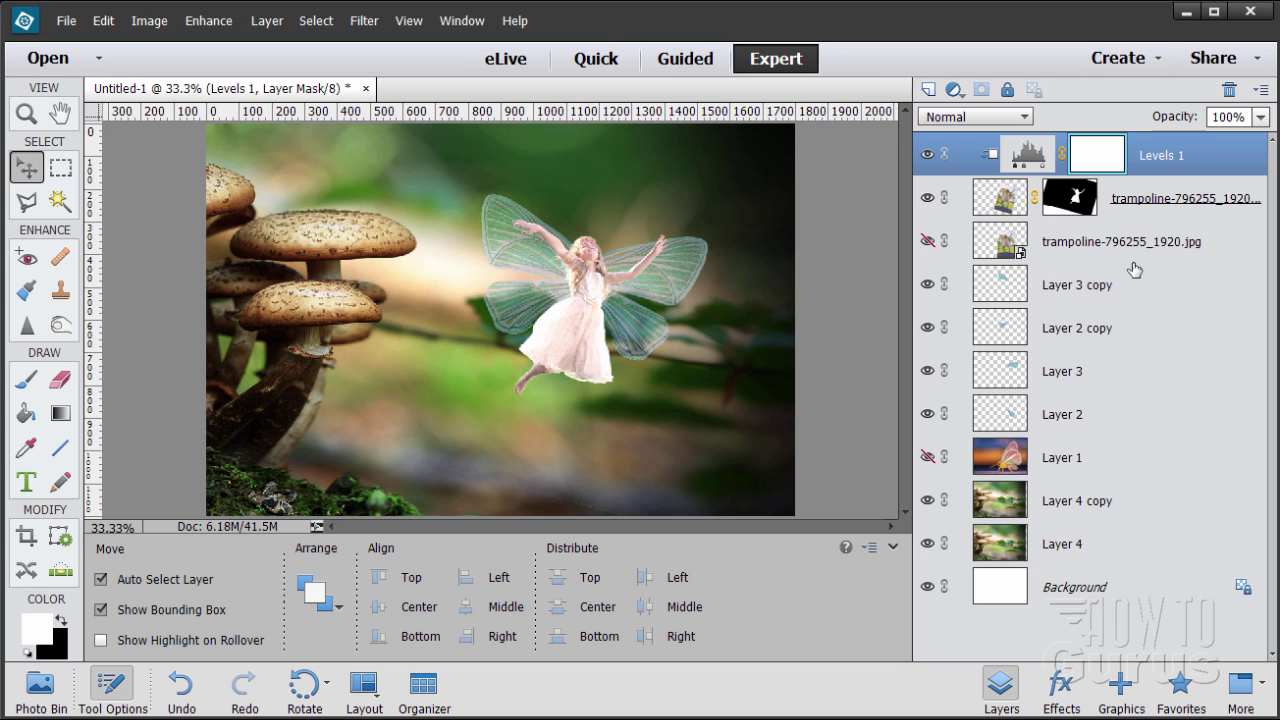
Open the style settings of the masked girl layer and enable an outer glow.
left_click(996, 205)
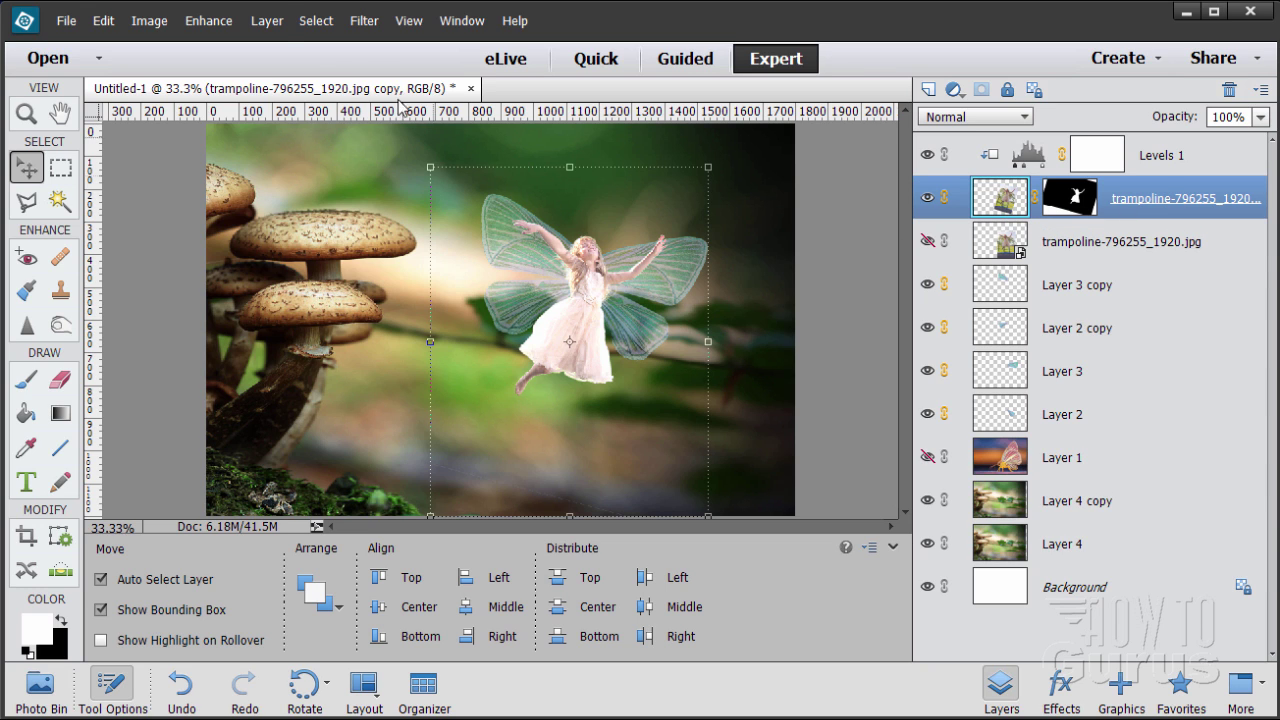
left_click(272, 22)
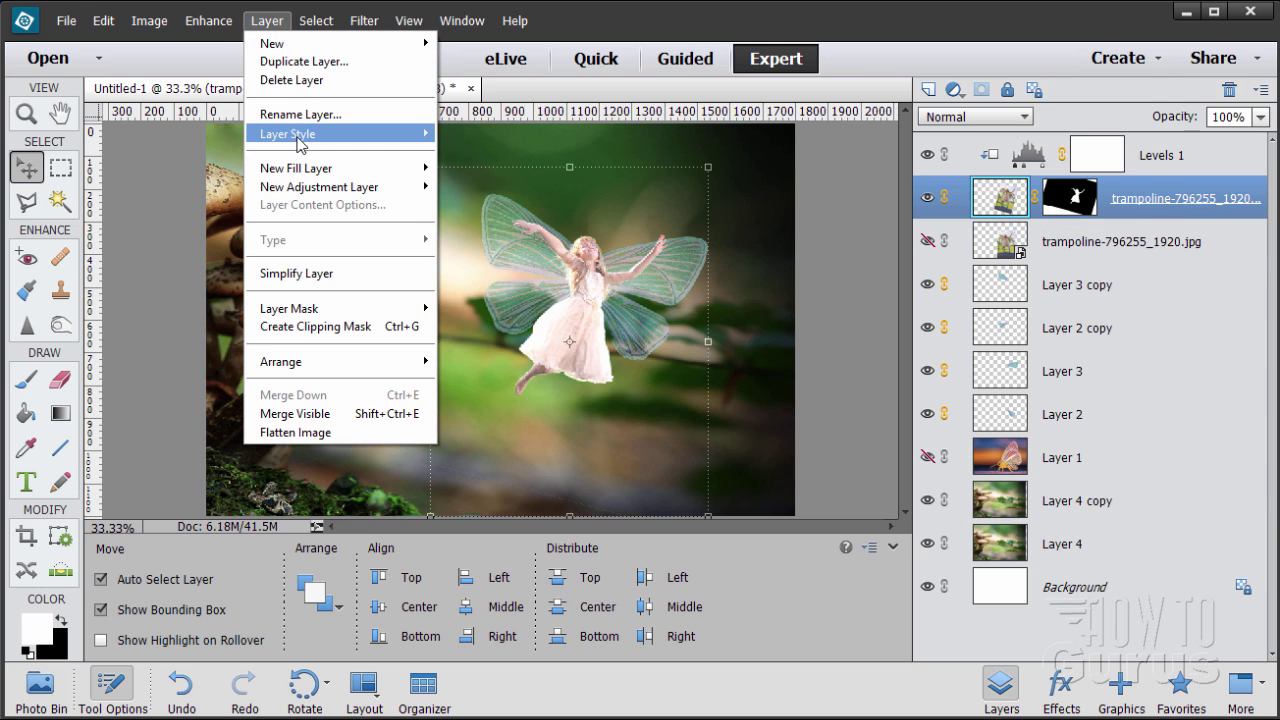
mouse_move(305, 134)
left_click(465, 132)
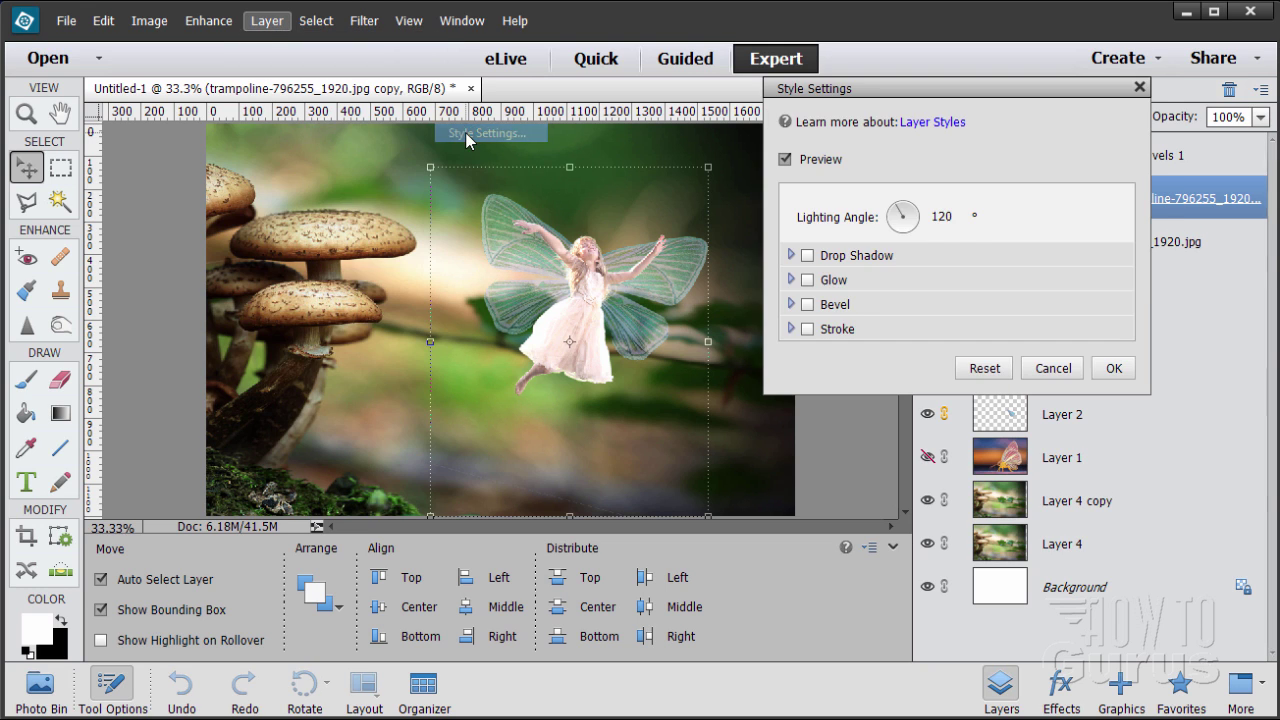
left_click(793, 279)
left_click(806, 280)
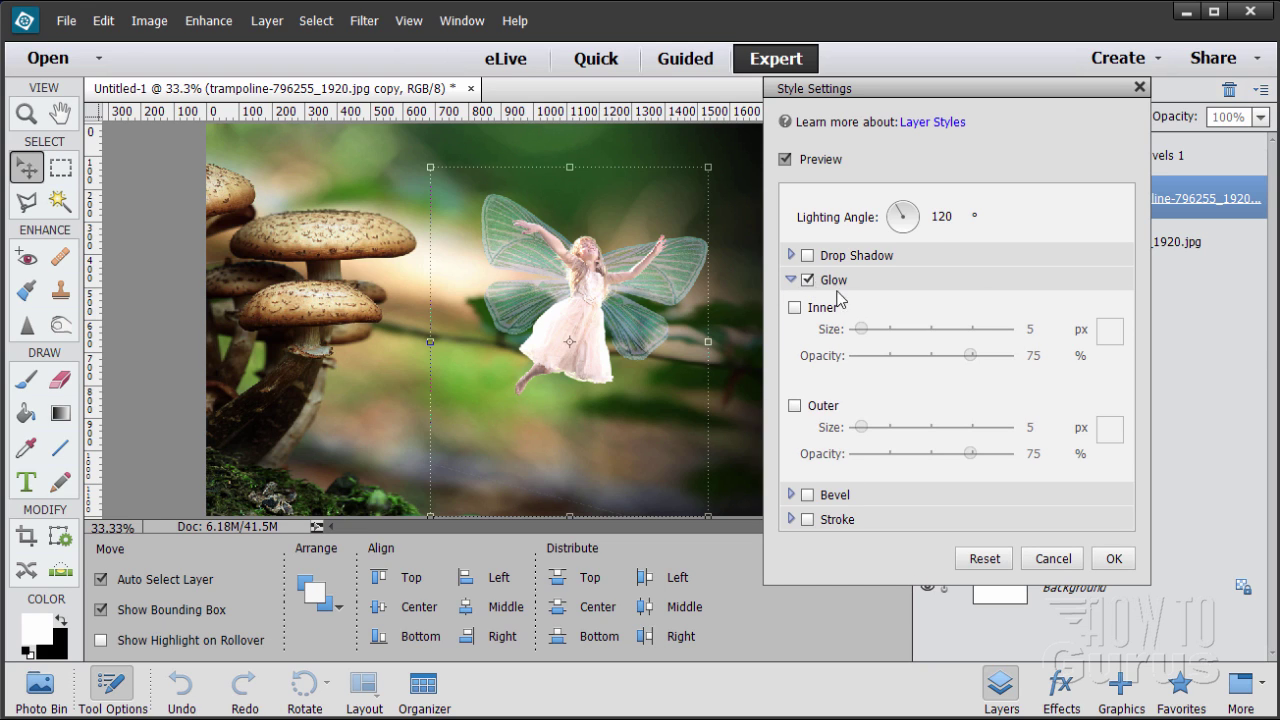
left_click(795, 406)
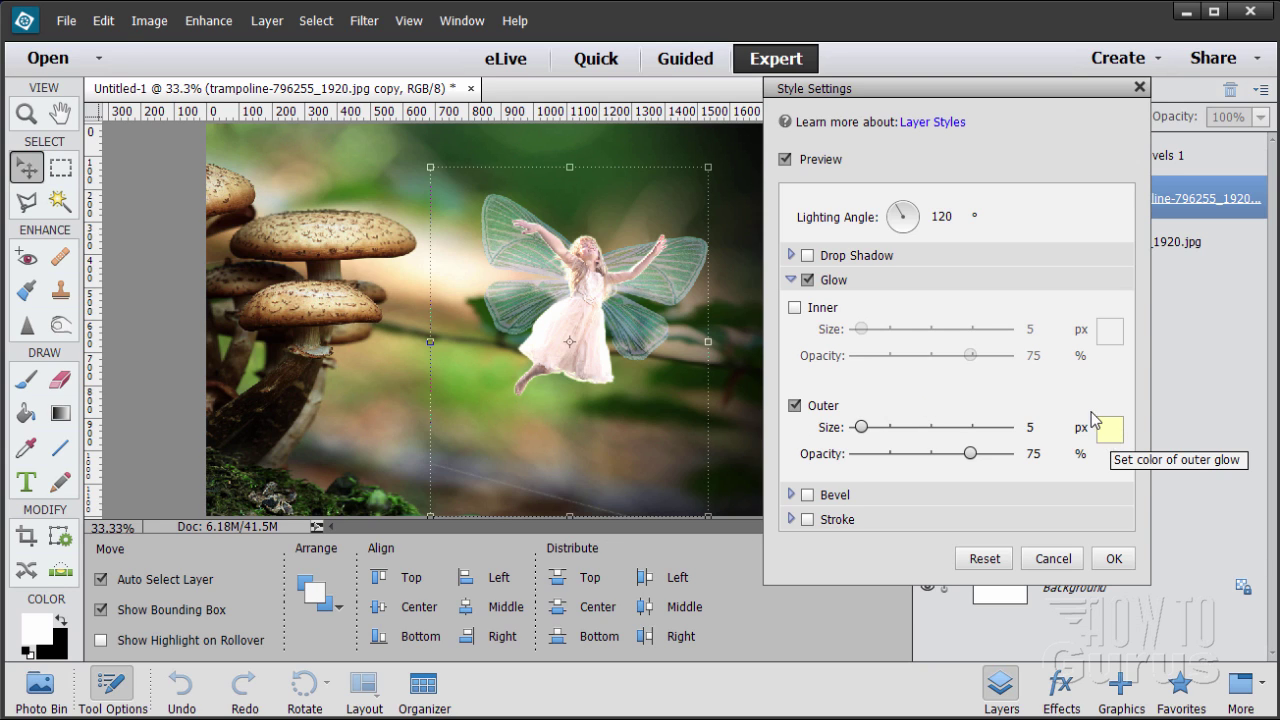
Set the girl's outer glow to a size of 78 px and an opacity of 100%, and apply the style.
left_click_drag(861, 428, 886, 428)
left_click_drag(1063, 428, 1022, 427)
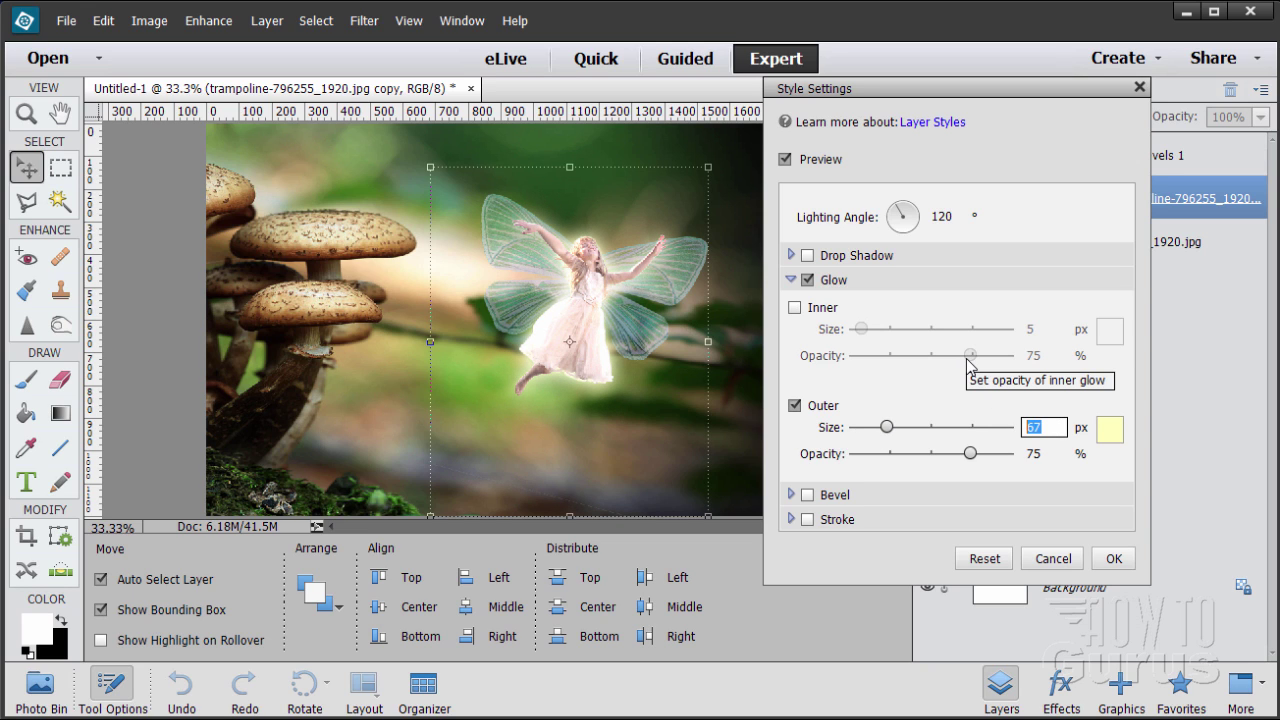
type("4")
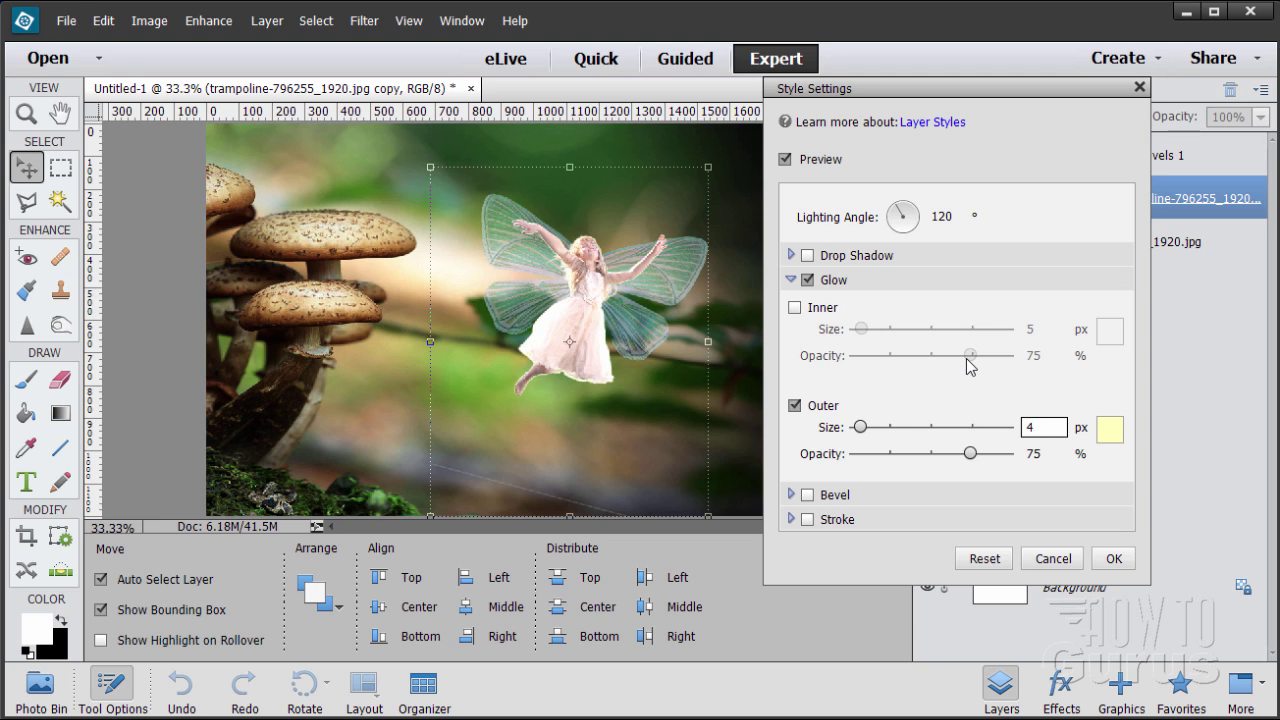
type("78")
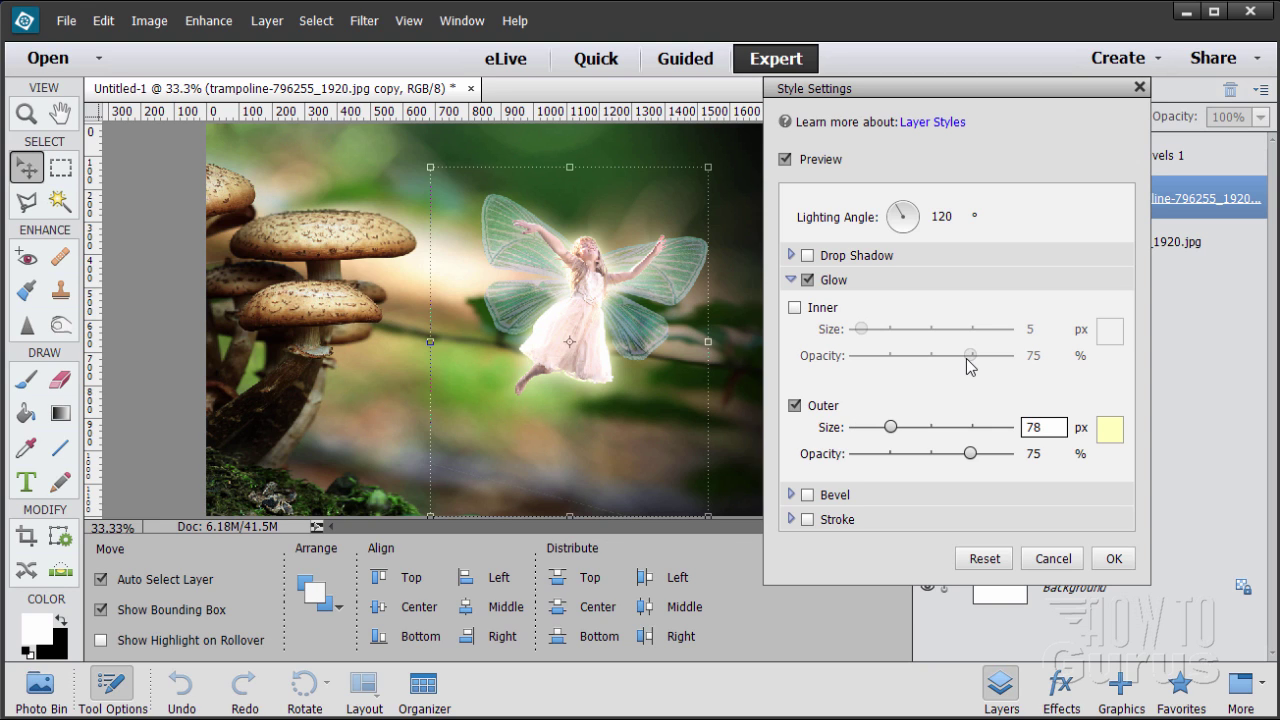
left_click(1048, 454)
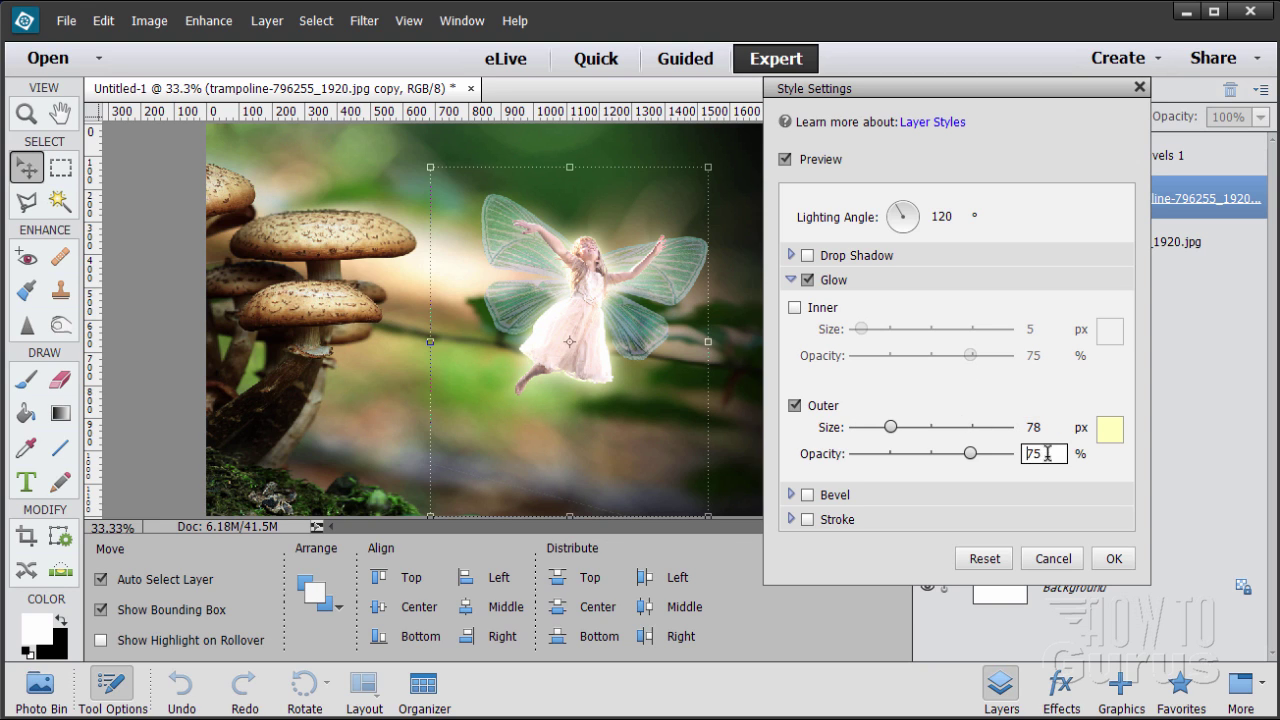
left_click_drag(1048, 454, 1001, 456)
type("100")
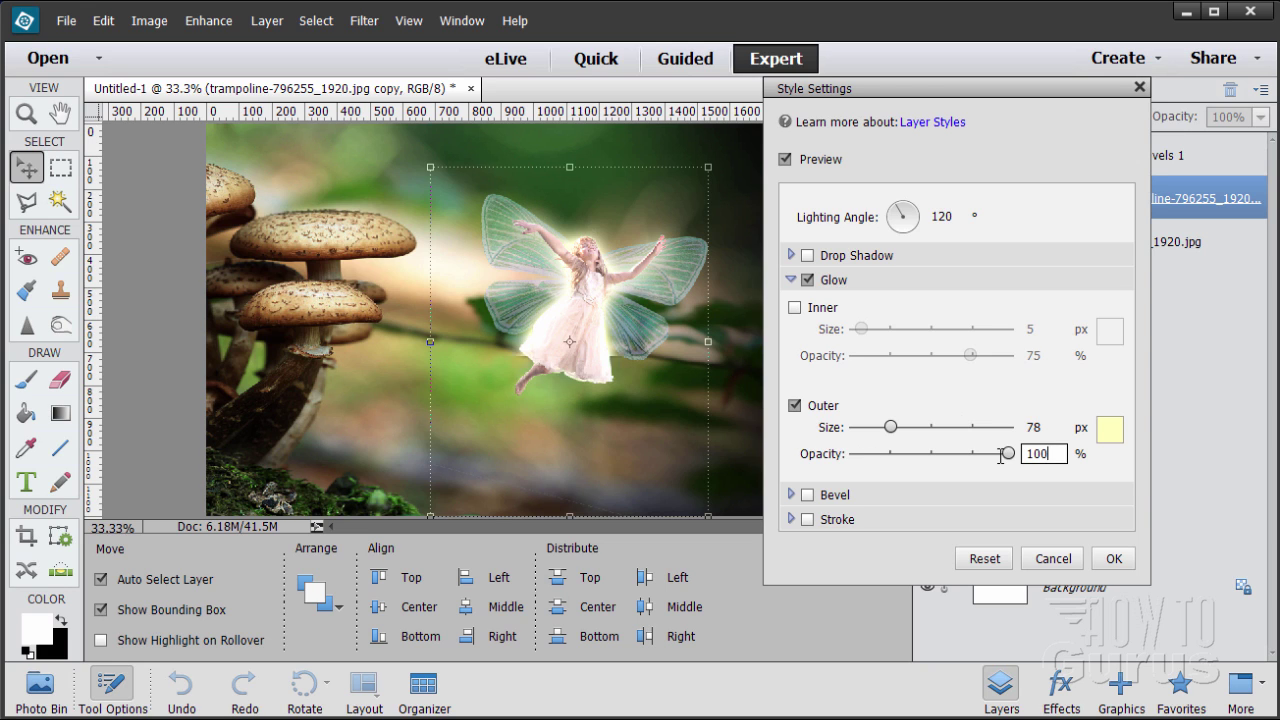
left_click(1113, 558)
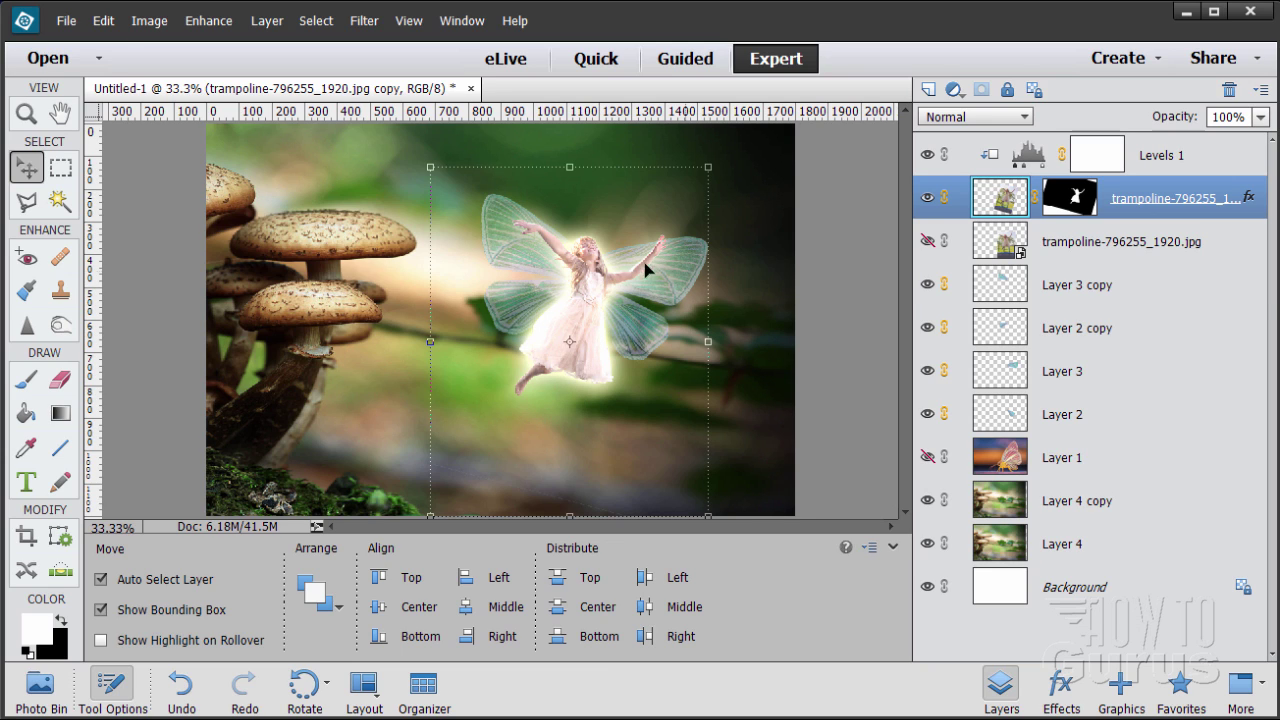
Open the style settings of the Layer 3 copy wing and enable both an inner and an outer glow.
left_click(1098, 288)
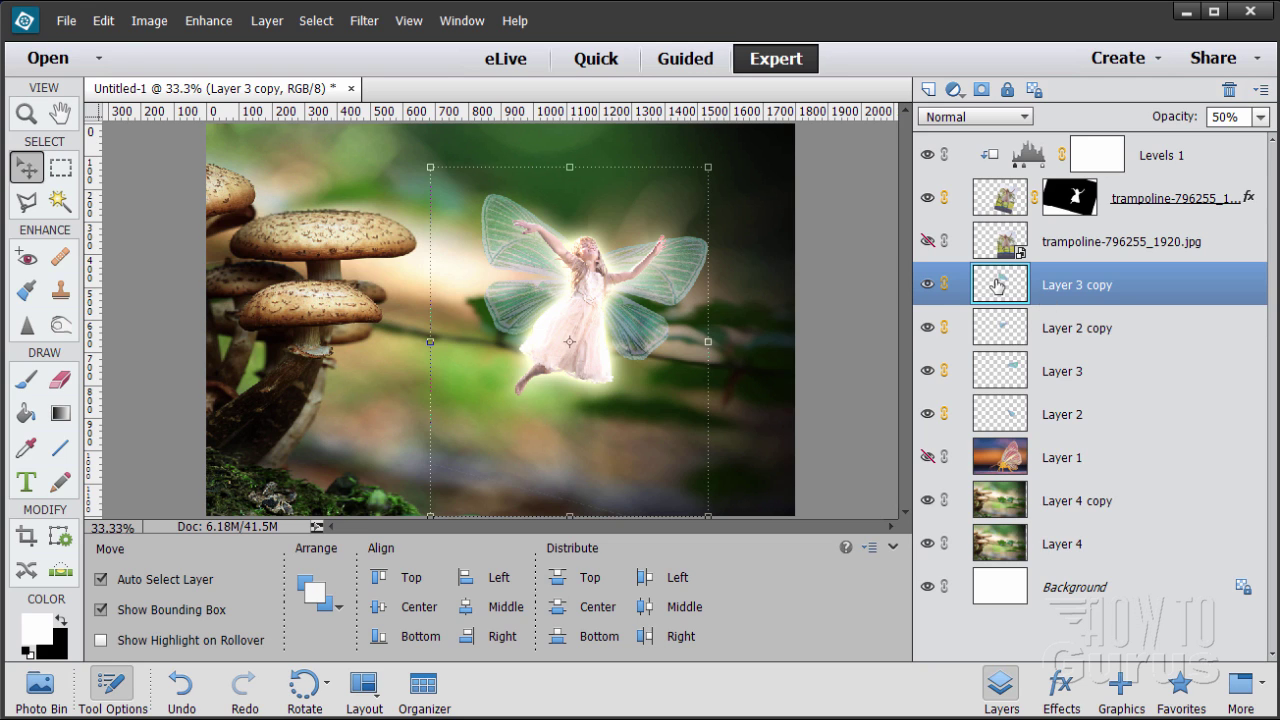
left_click(267, 22)
mouse_move(292, 133)
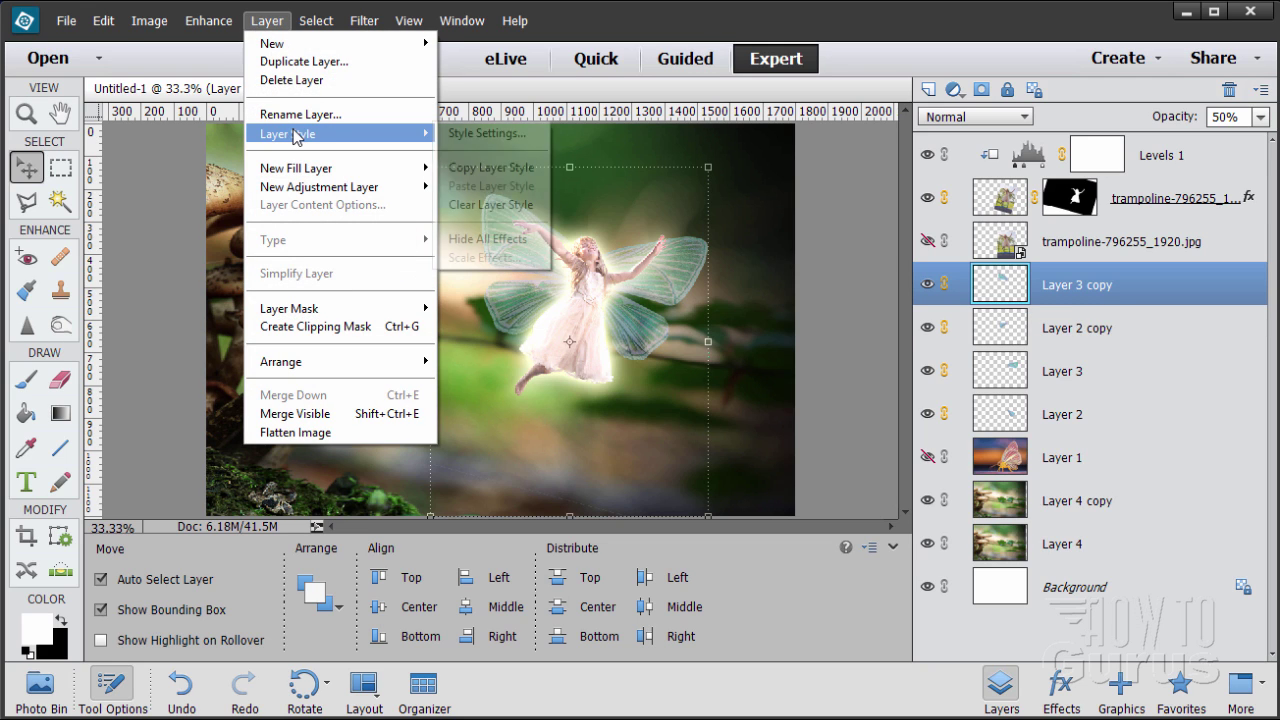
left_click(456, 136)
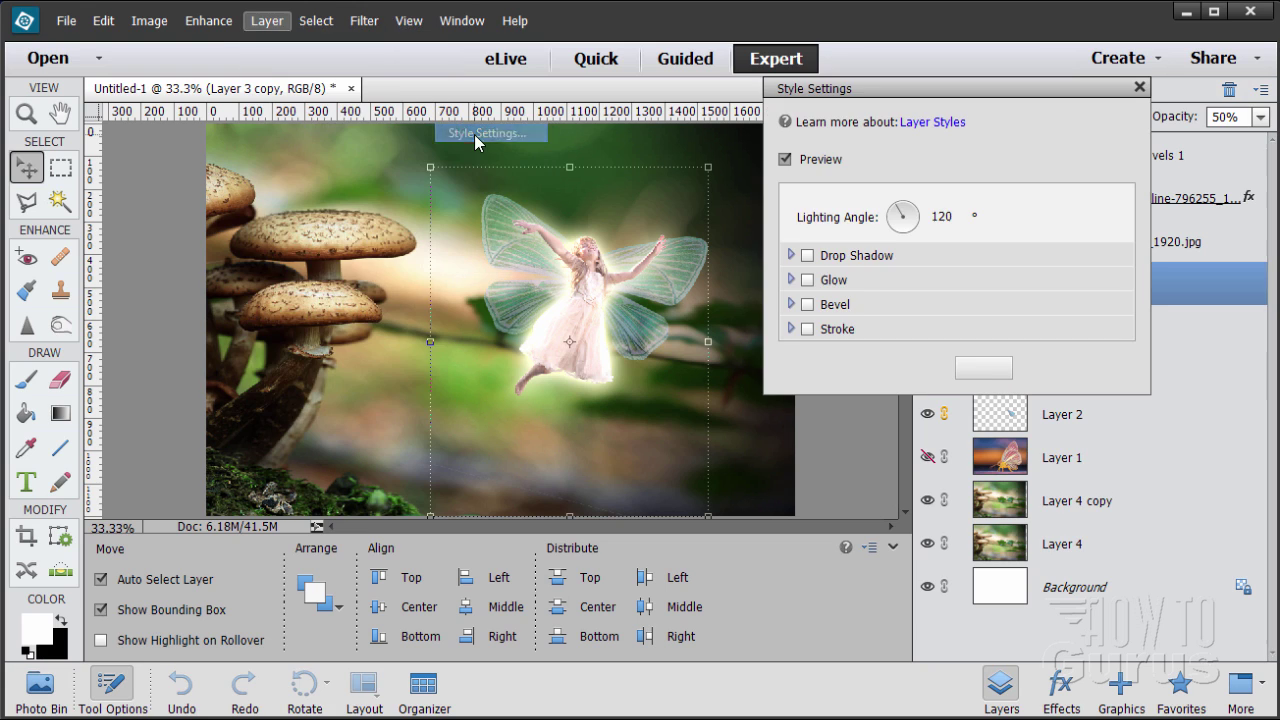
left_click(791, 279)
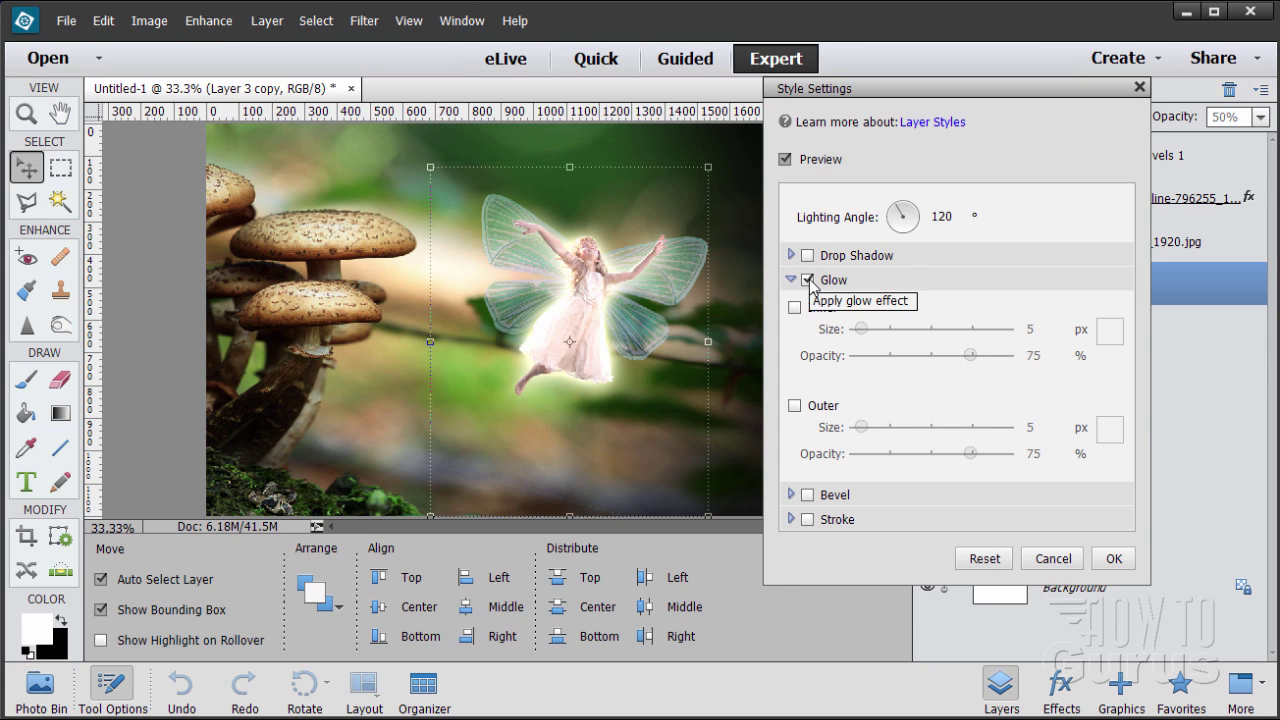
left_click(808, 281)
left_click(795, 308)
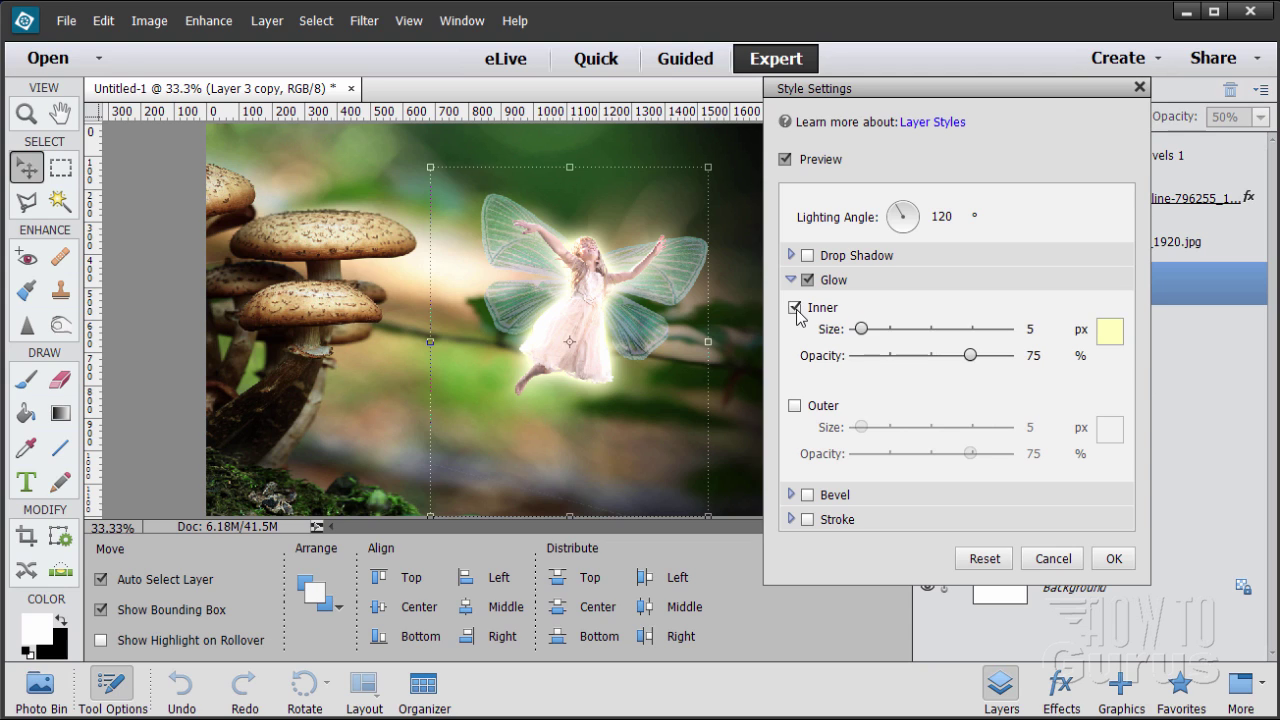
left_click(795, 406)
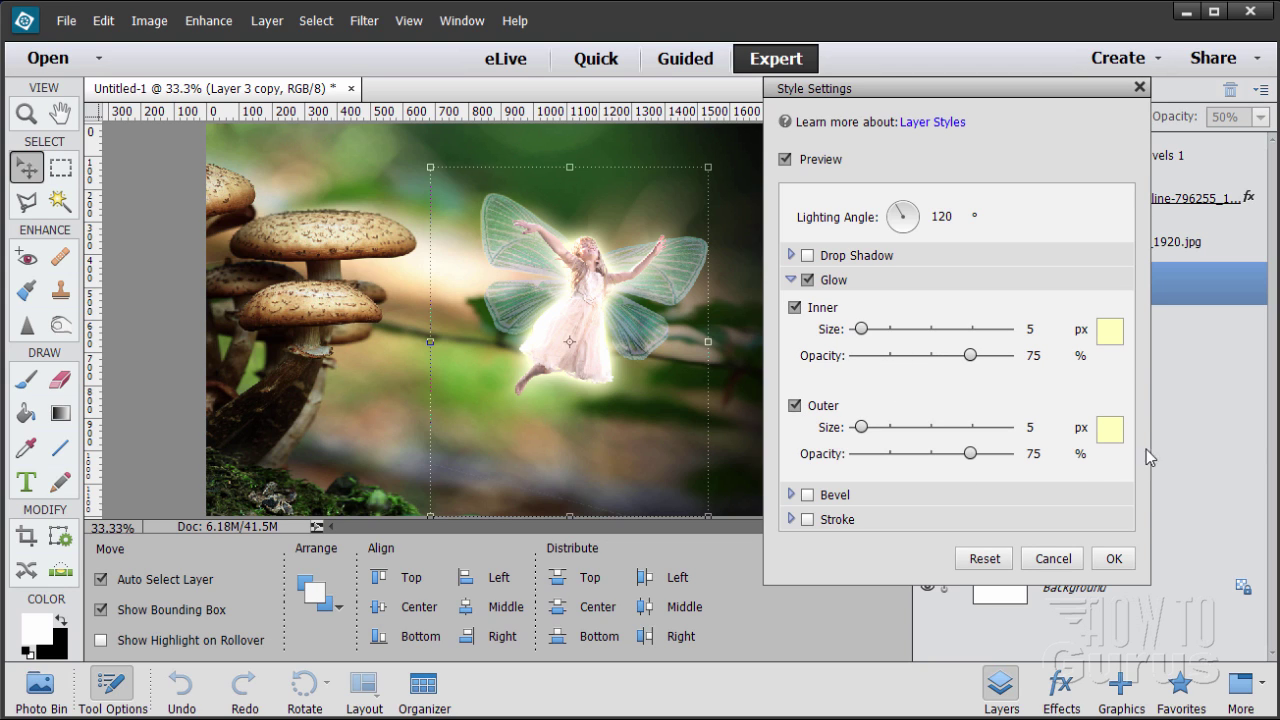
Give the wing's inner glow the pale cyan colour befeff and a size of 110 px.
left_click(1108, 334)
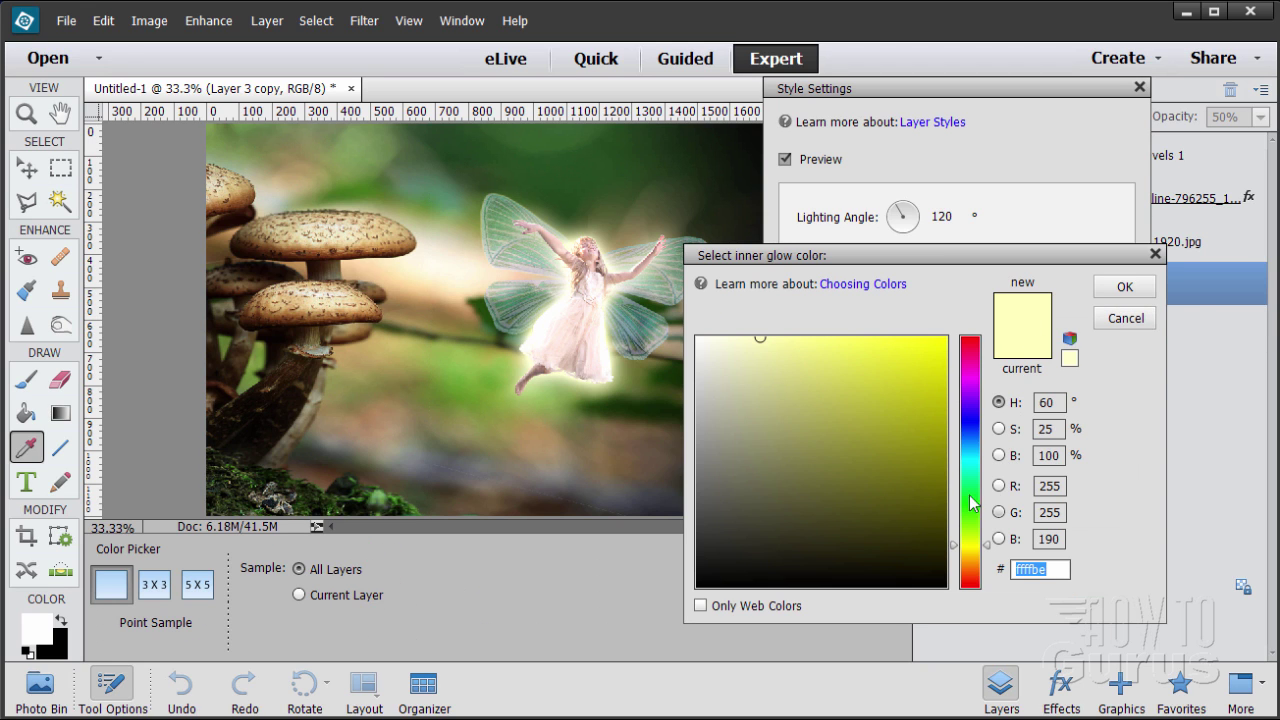
left_click_drag(992, 550, 992, 463)
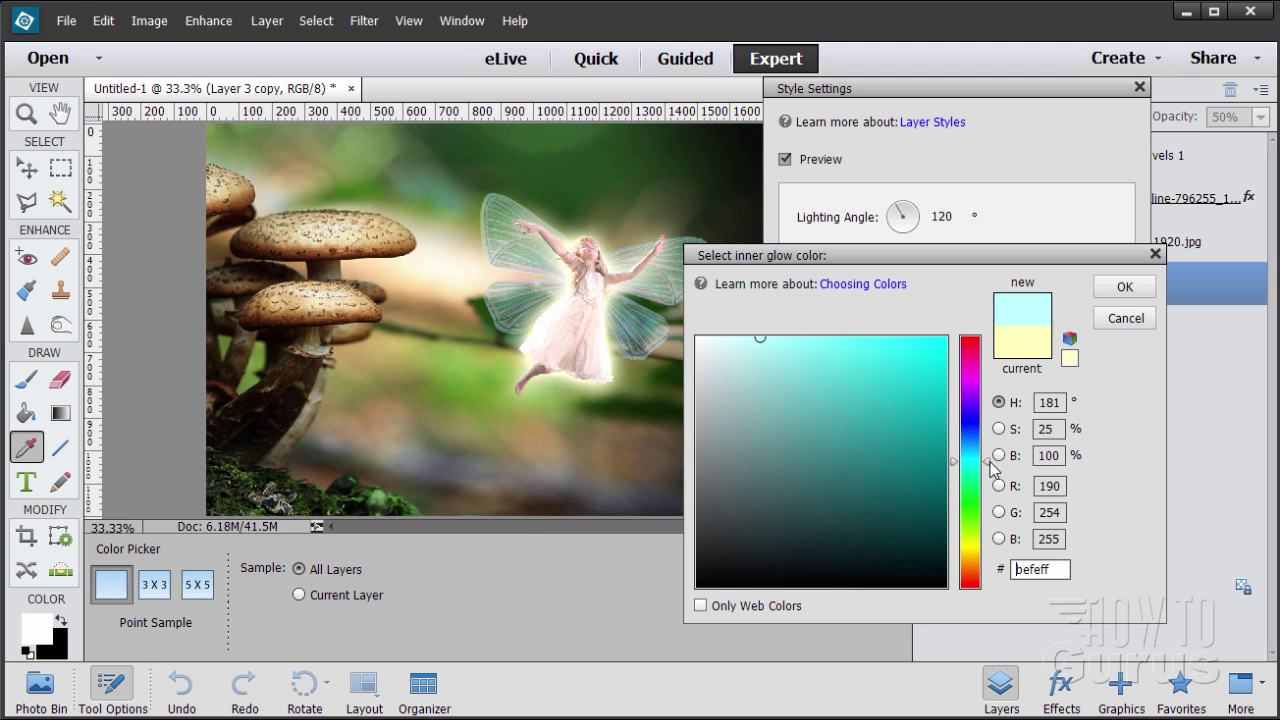
left_click(1120, 287)
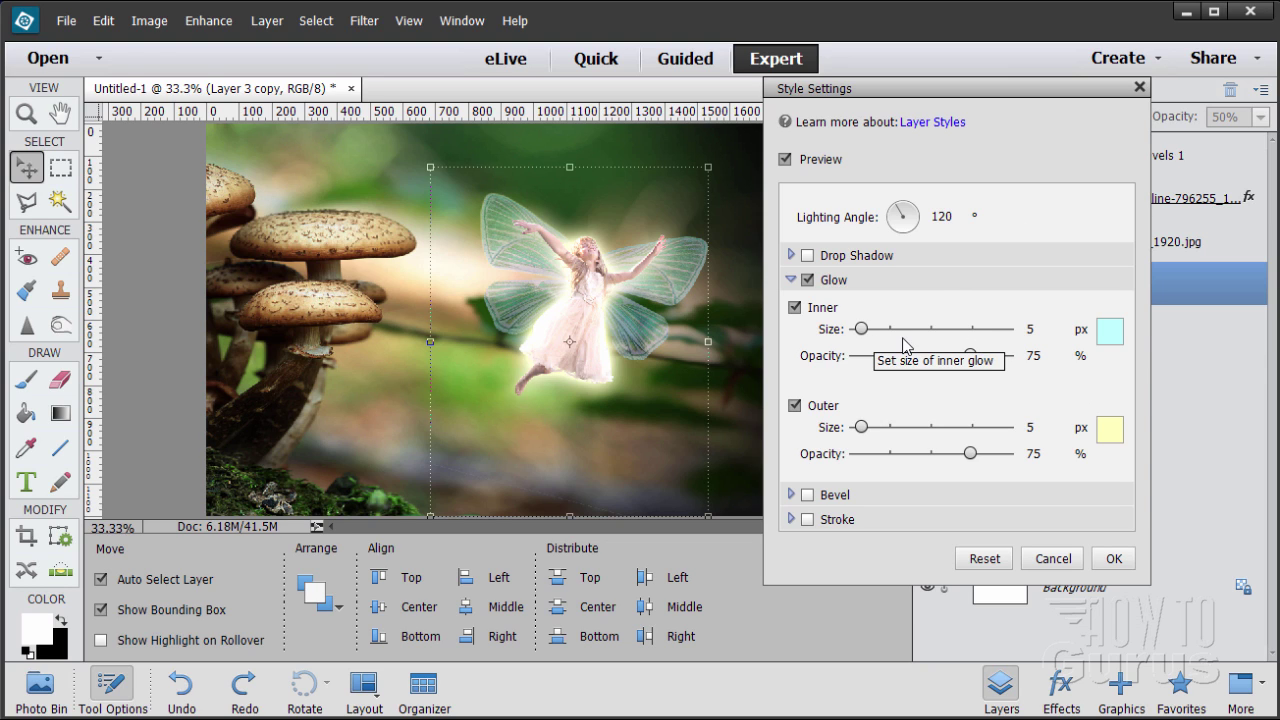
left_click(1024, 327)
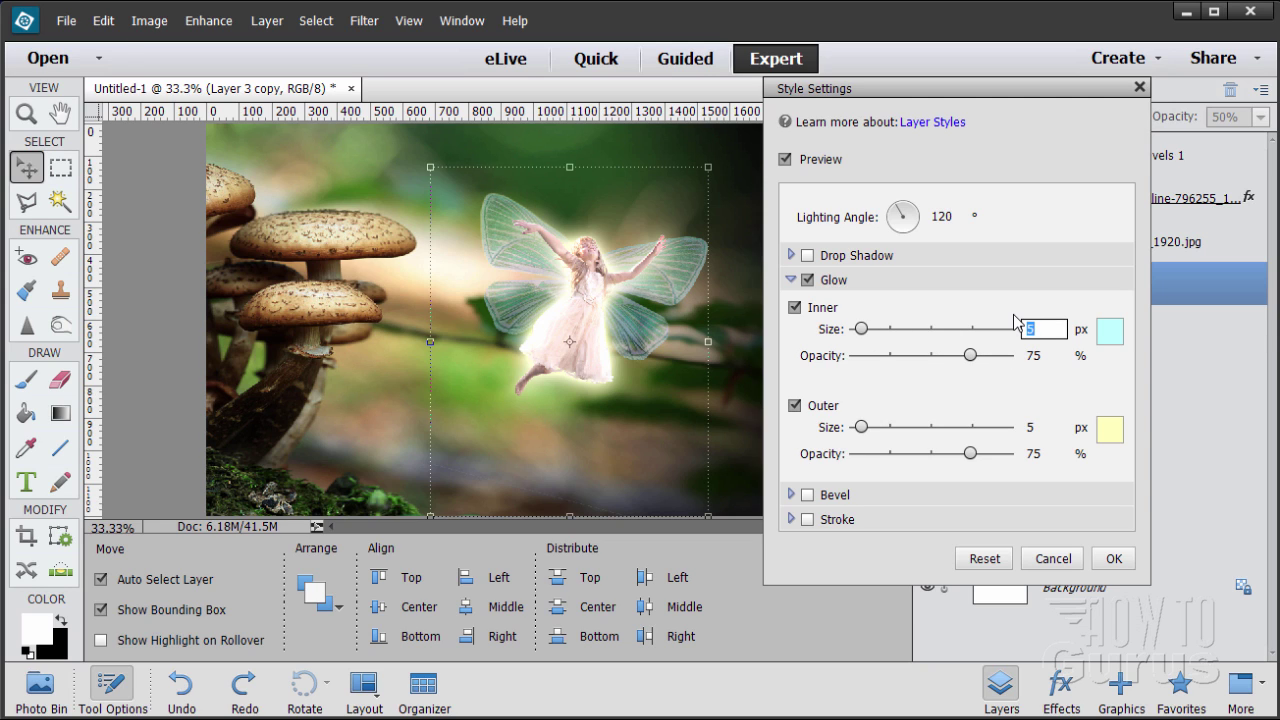
type("110")
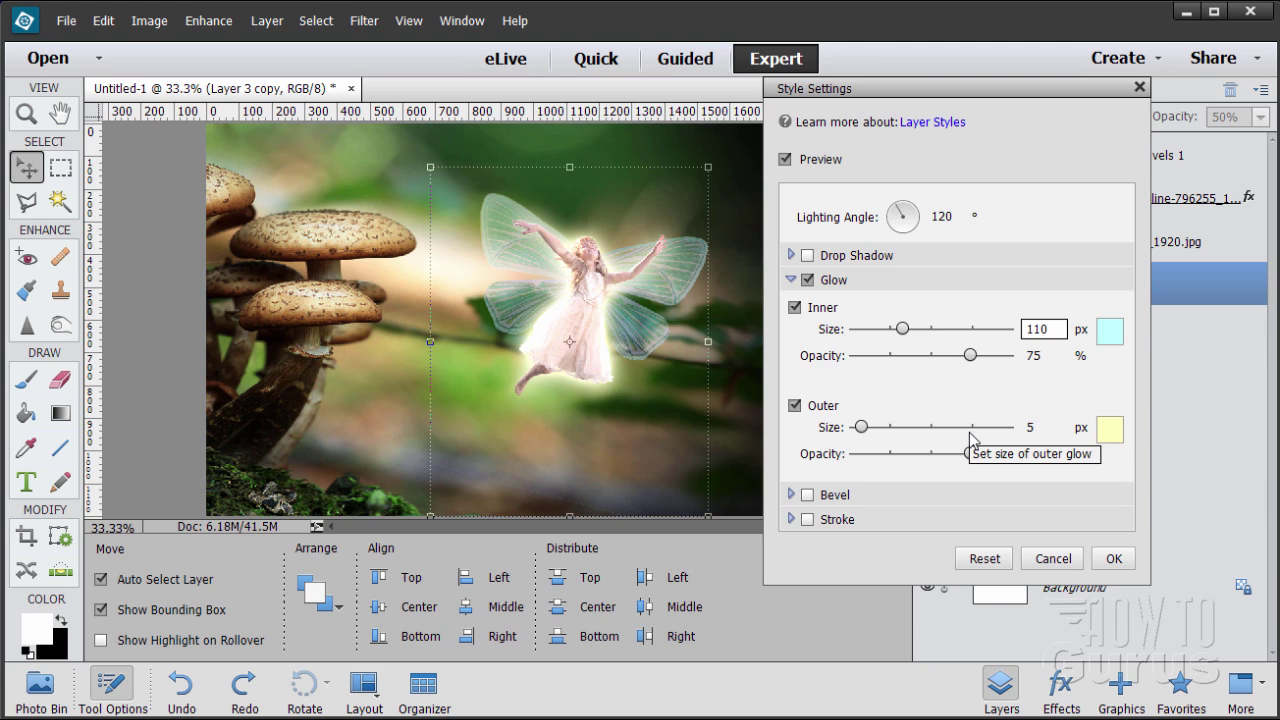
Set the wing's outer glow to a size of 65 px and an opacity of 100%, and apply the style.
left_click(1030, 427)
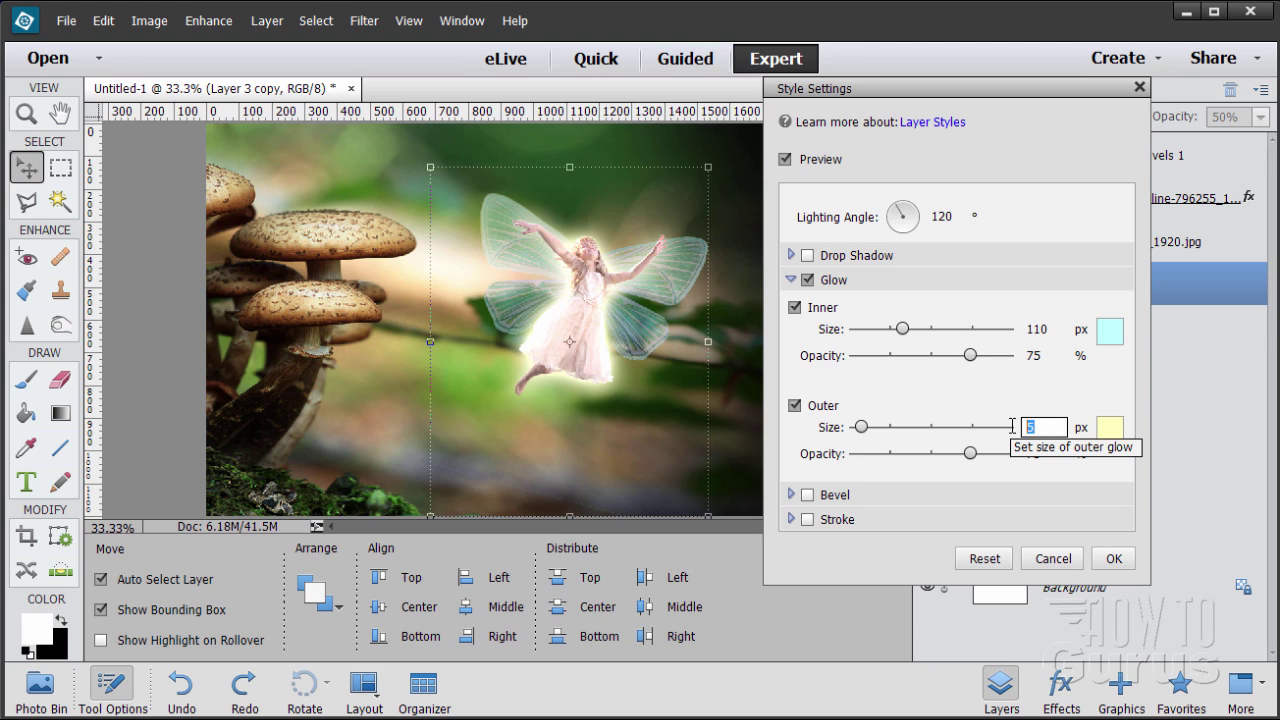
type("65")
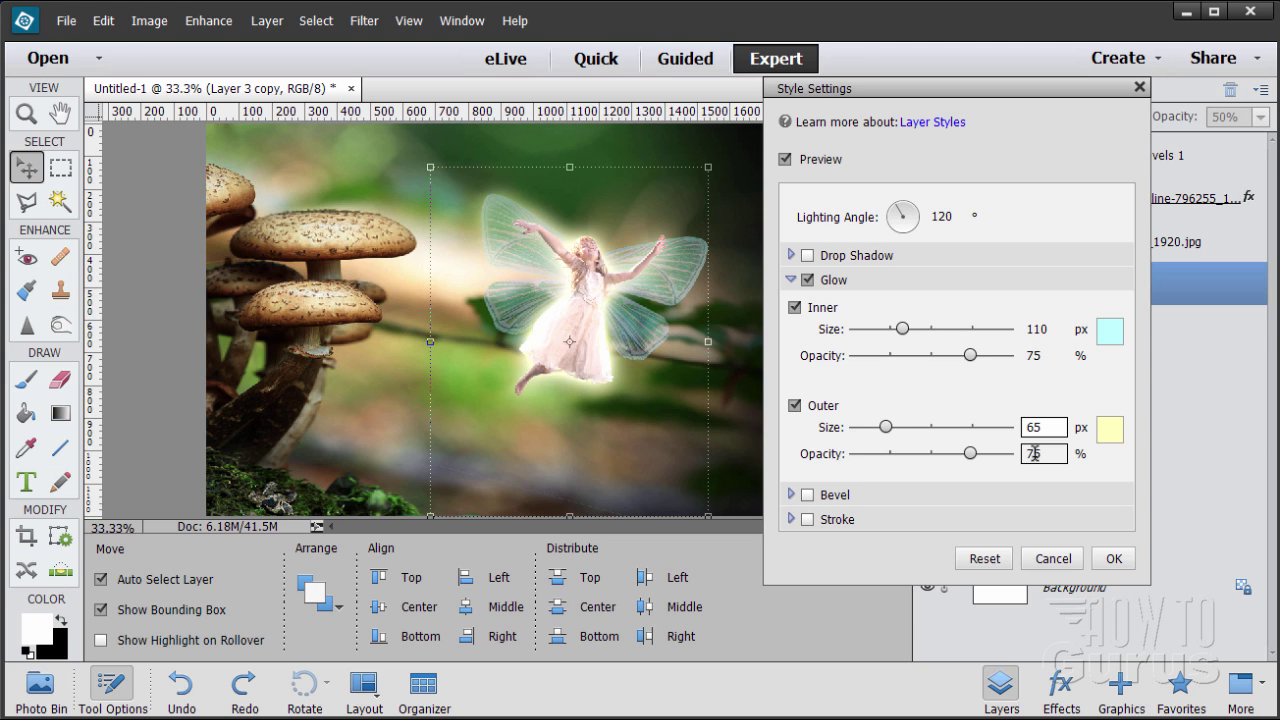
left_click_drag(970, 453, 1034, 454)
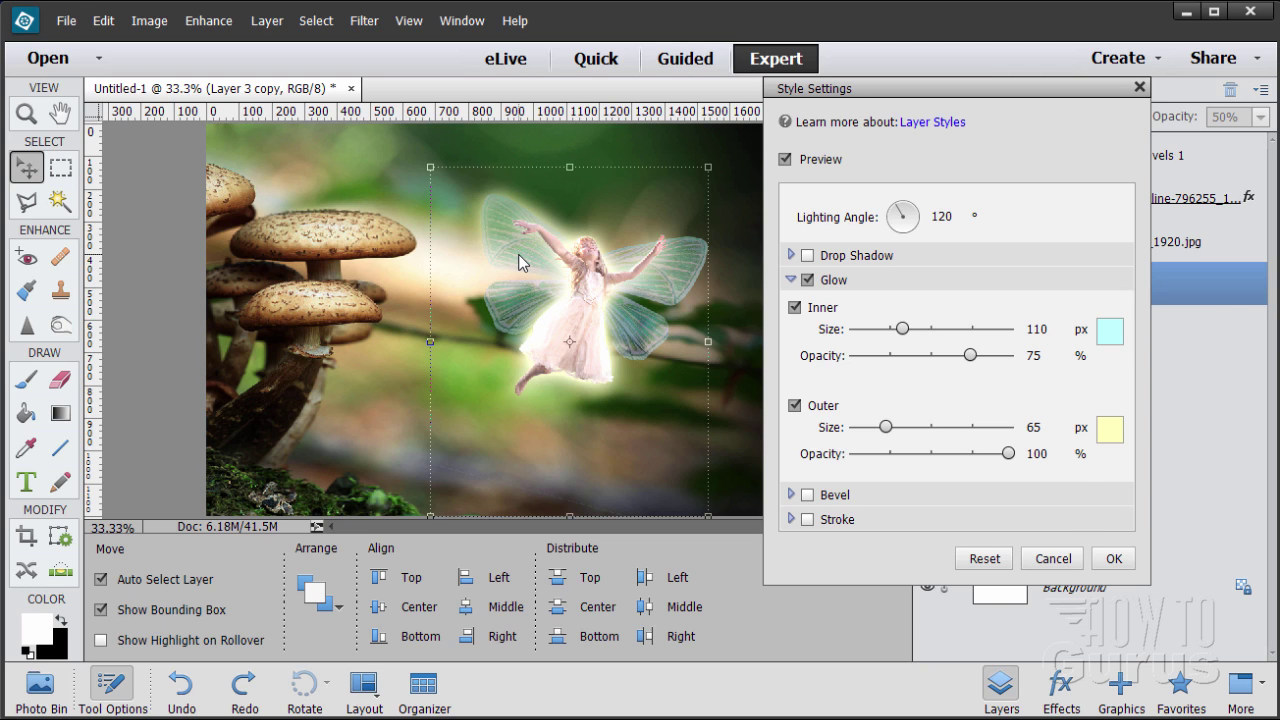
left_click(1113, 558)
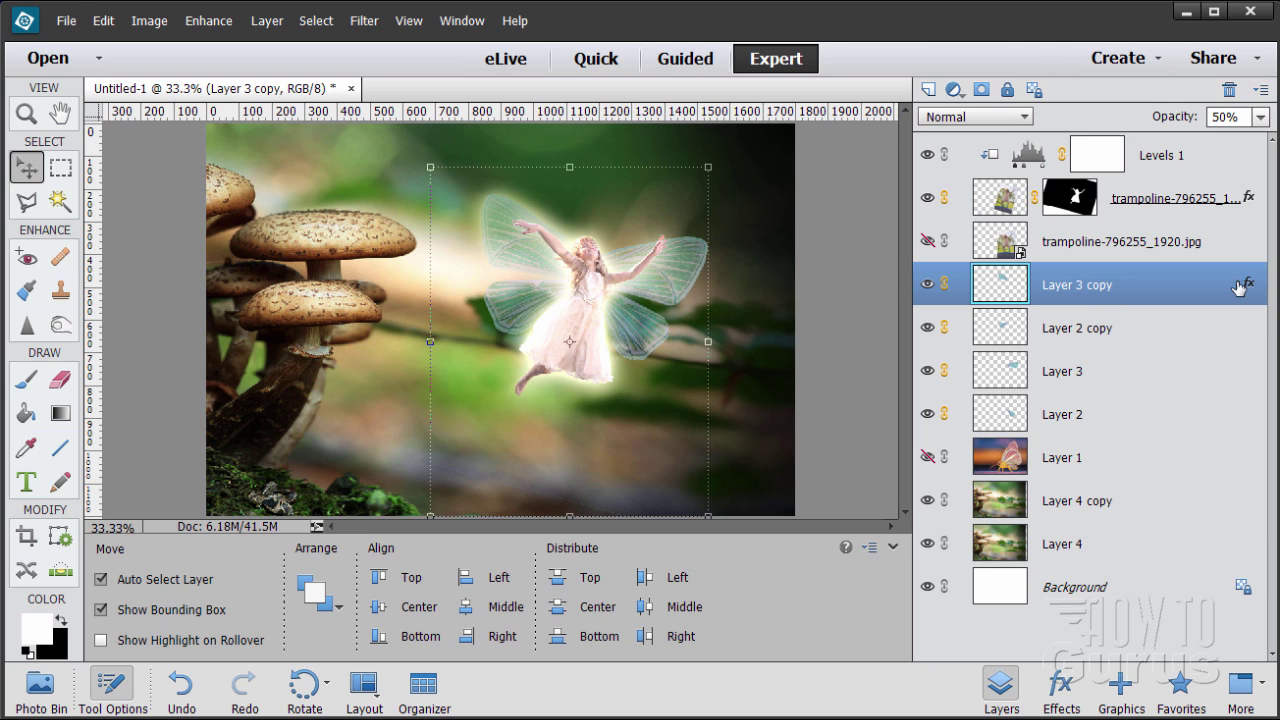
Copy the layer style of the Layer 3 copy wing and paste it onto Layer 2 copy.
right_click(1133, 287)
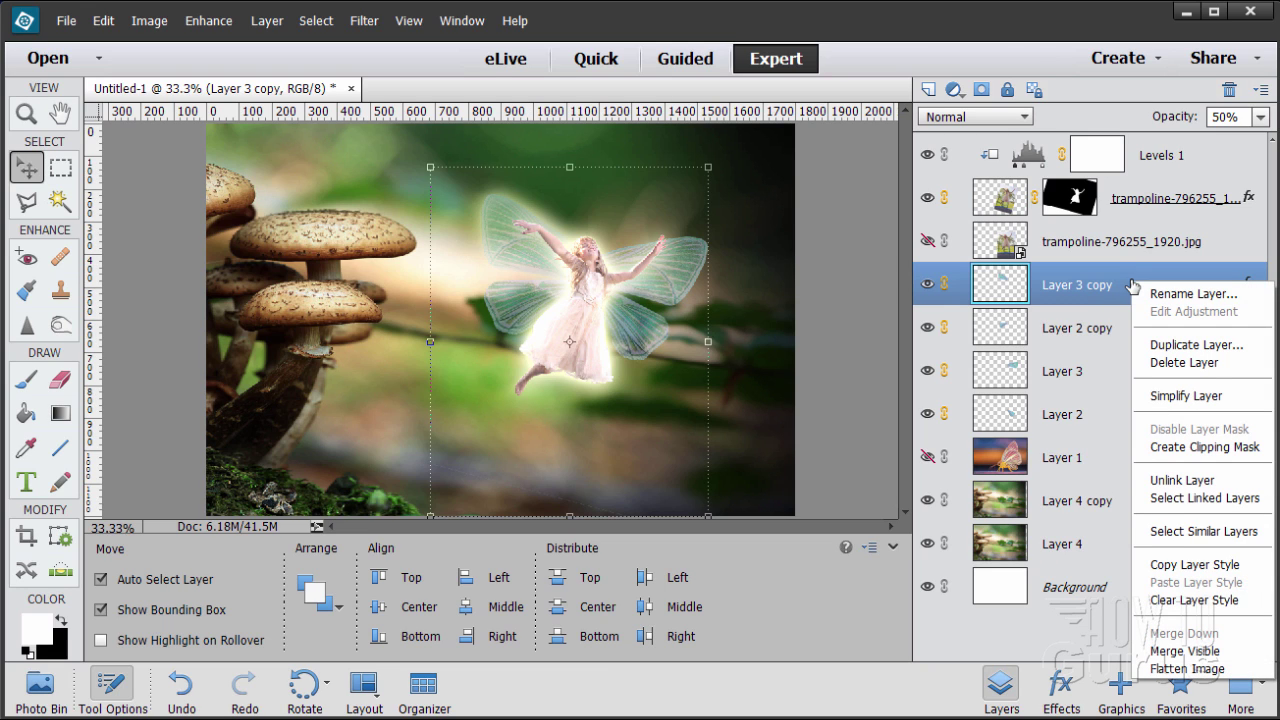
left_click(1190, 568)
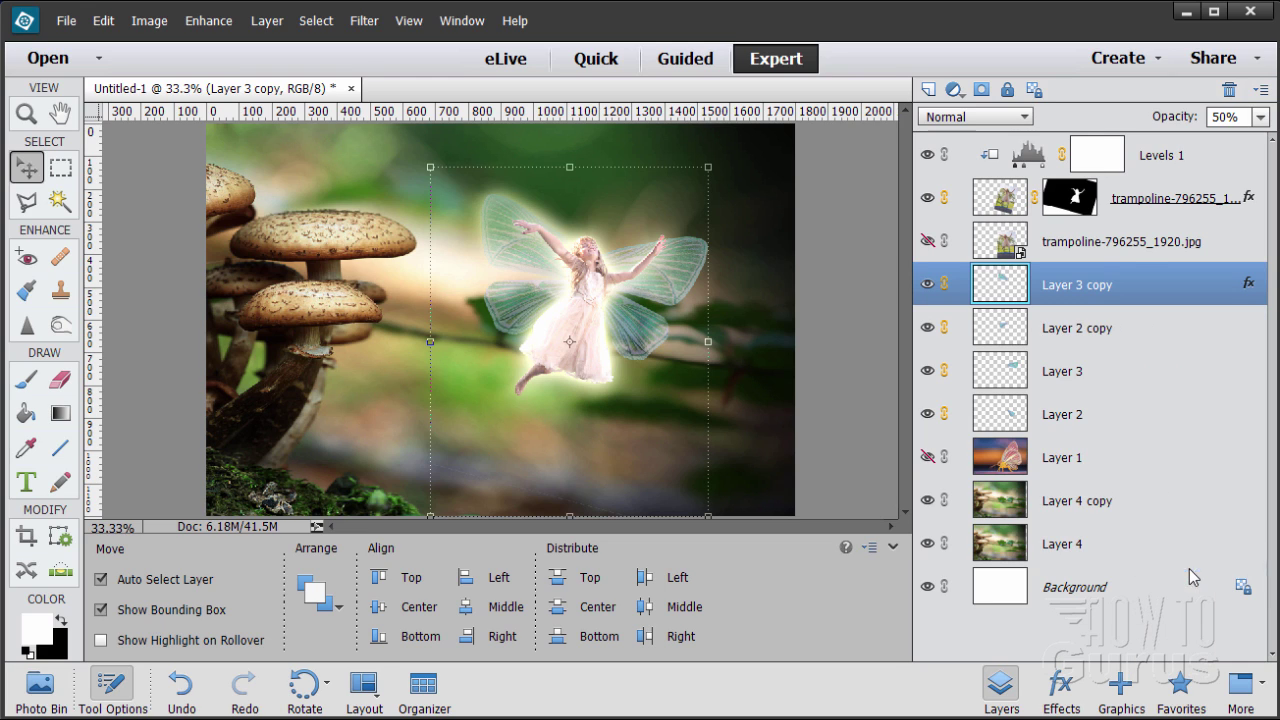
left_click(1077, 333)
right_click(1080, 335)
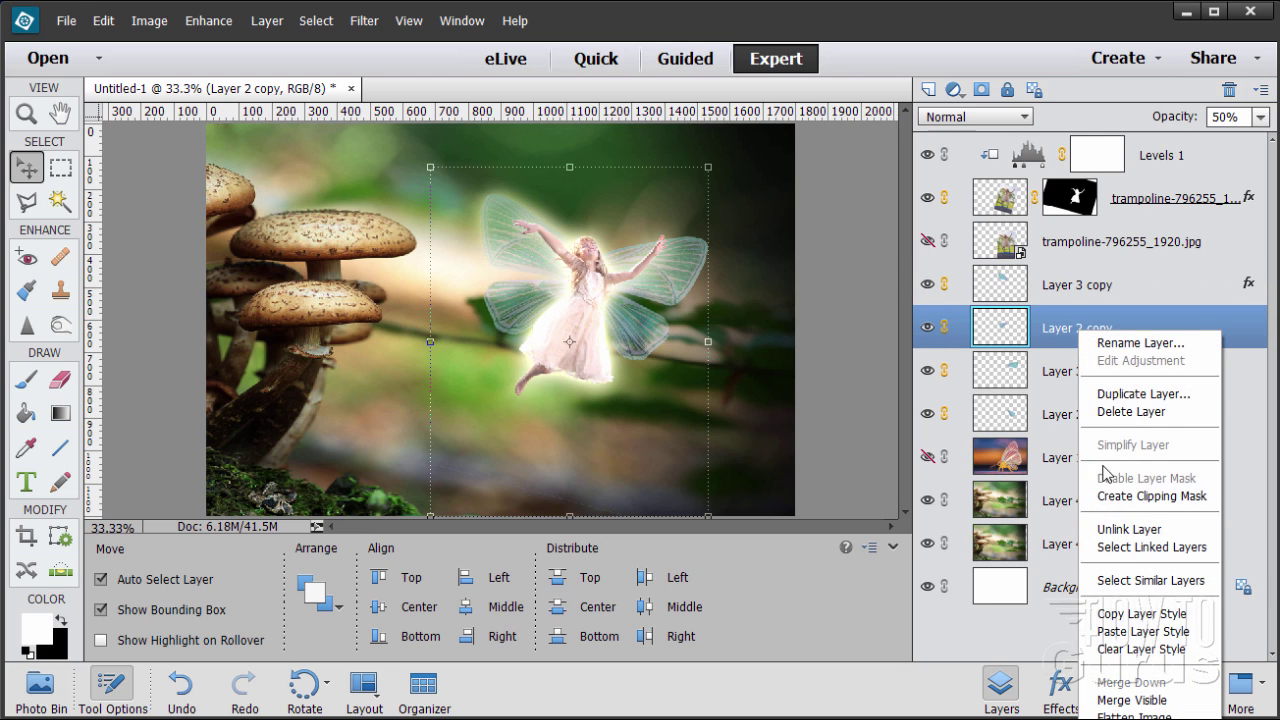
left_click(1160, 631)
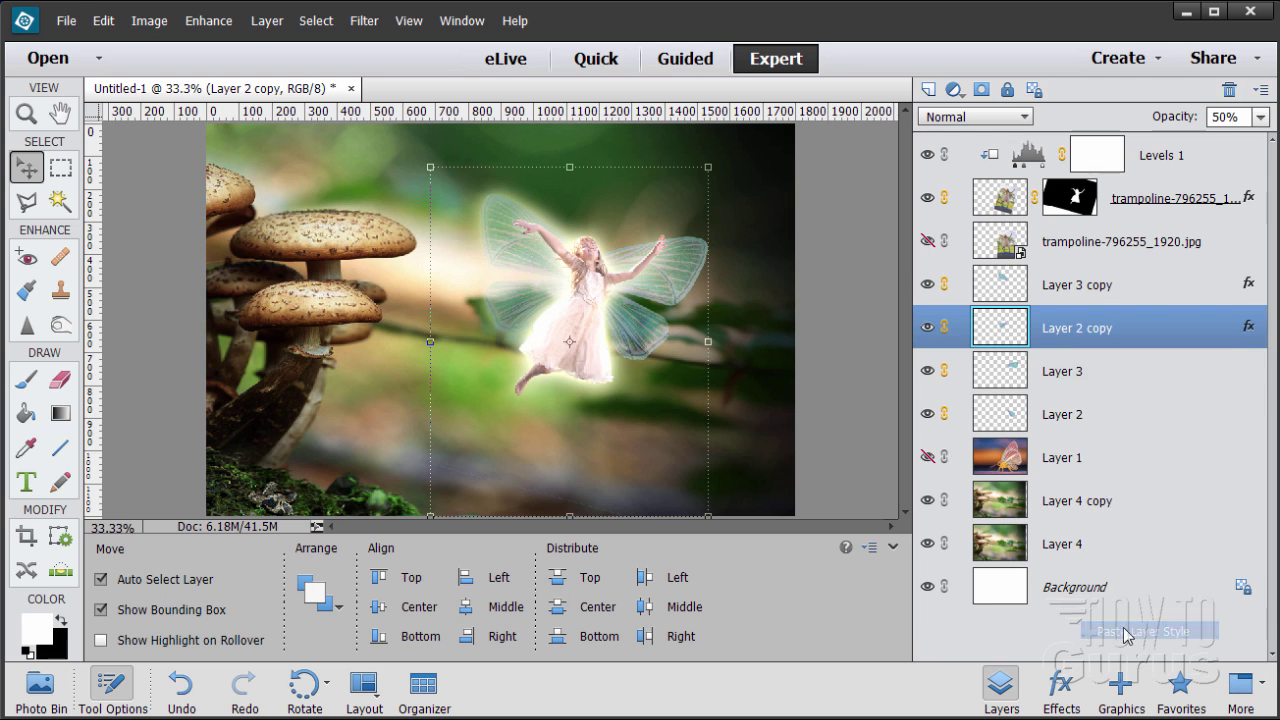
Paste the copied glow style onto the two remaining wing layers, Layer 3 and Layer 2.
left_click(1069, 372)
right_click(1069, 372)
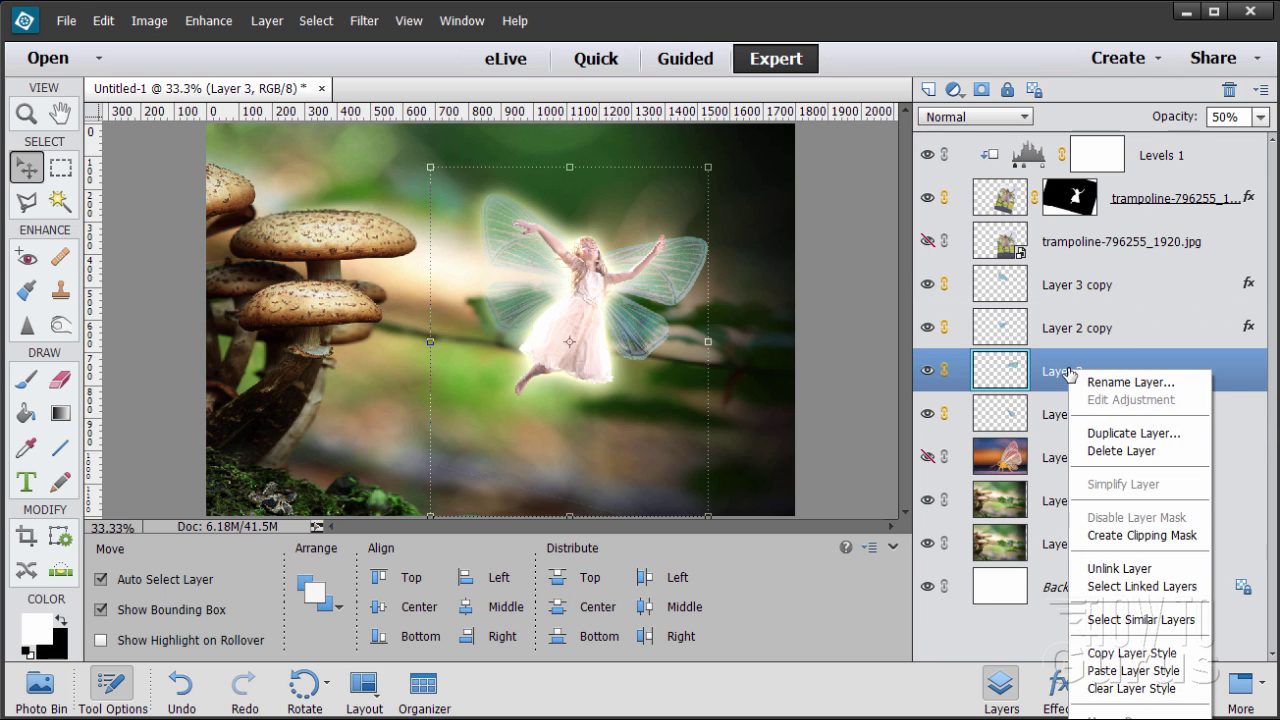
left_click(1097, 670)
left_click(1078, 416)
right_click(1078, 418)
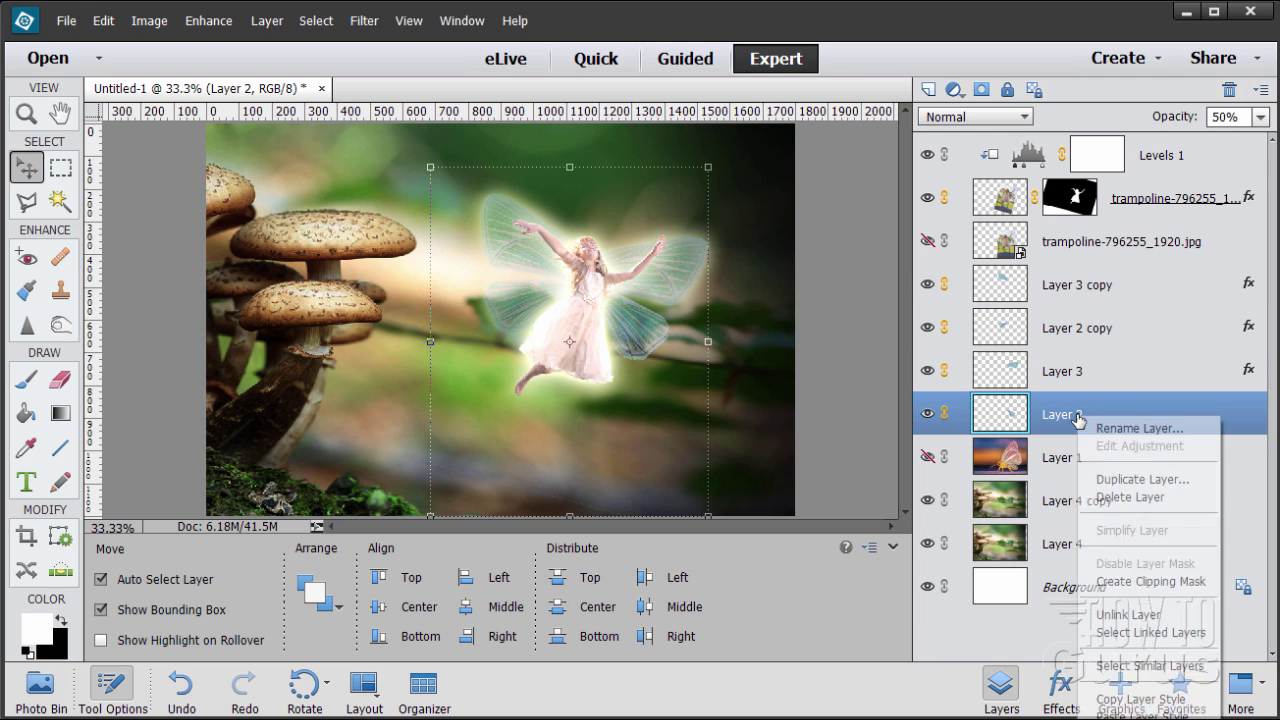
left_click(1110, 714)
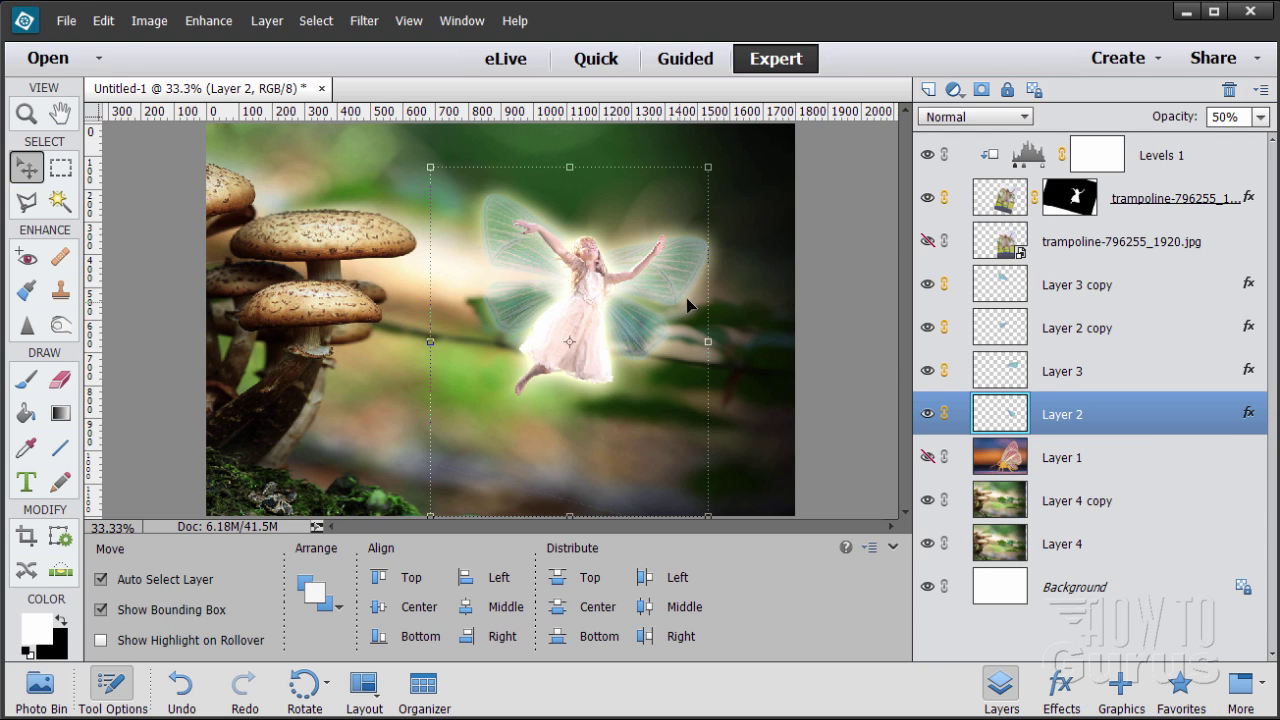
Add a Levels adjustment layer above Layer 3 copy, using that wing layer as its clipping mask.
left_click(1120, 291)
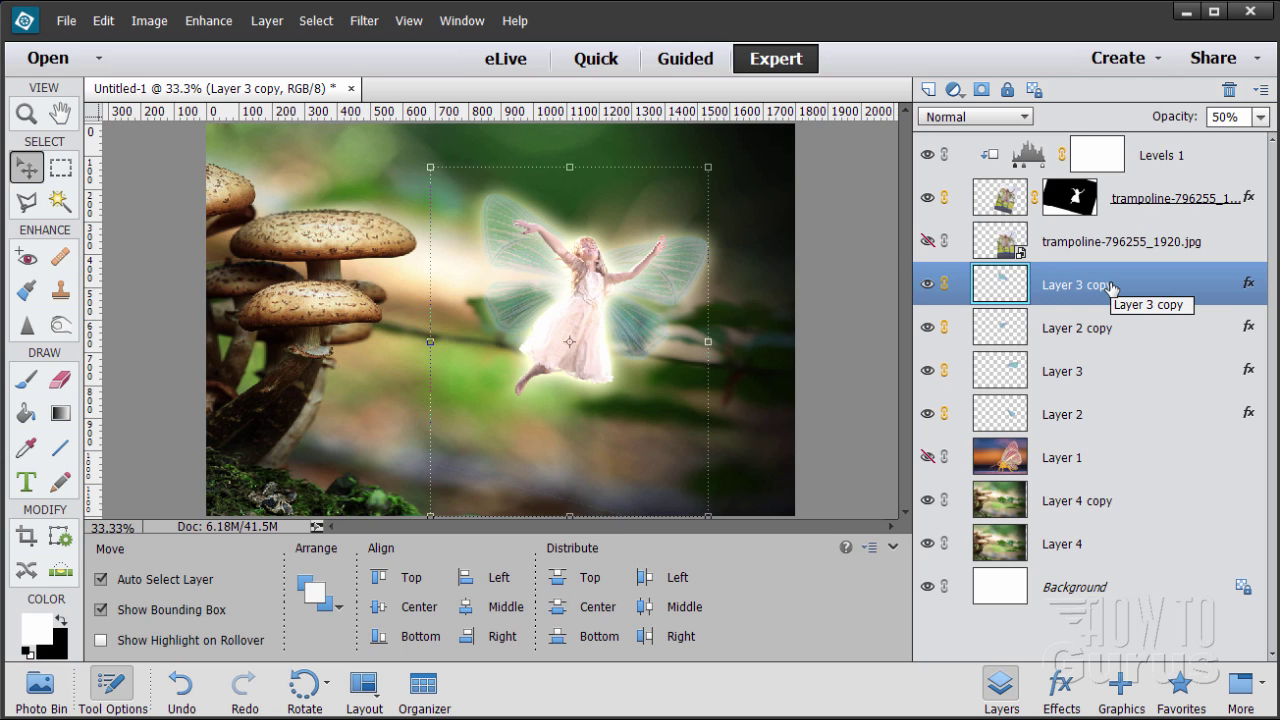
left_click(250, 24)
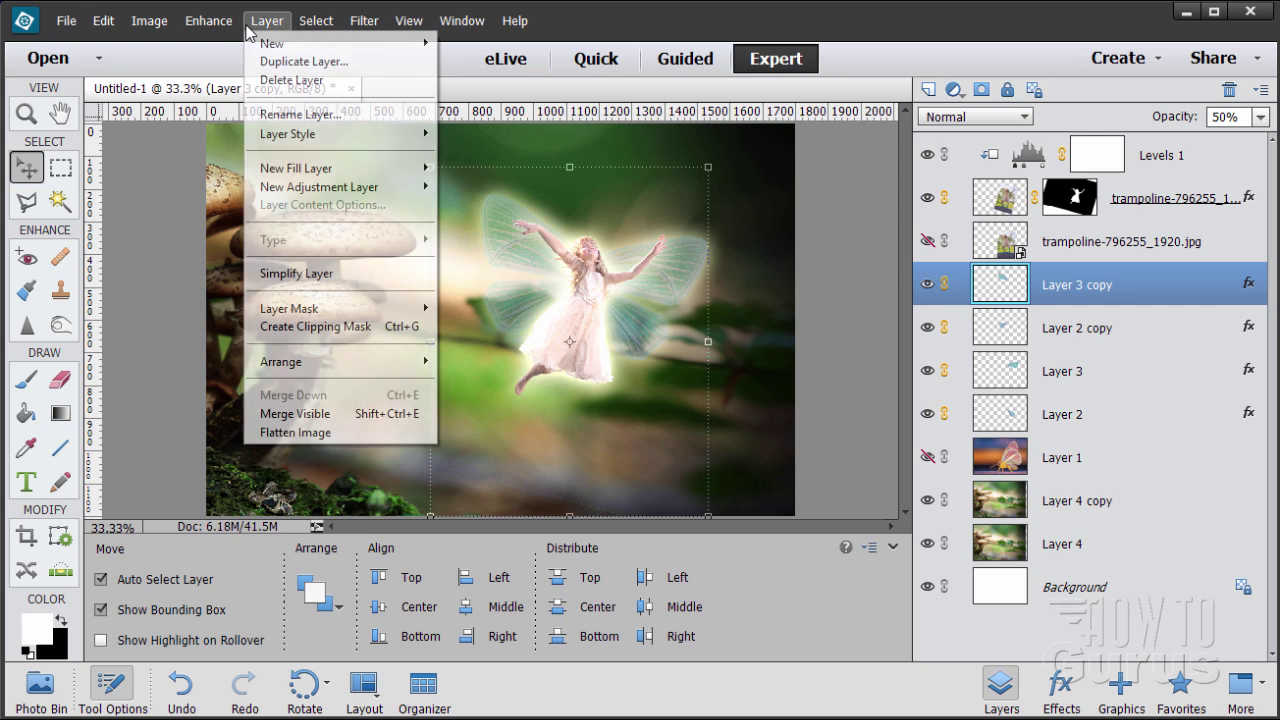
mouse_move(323, 141)
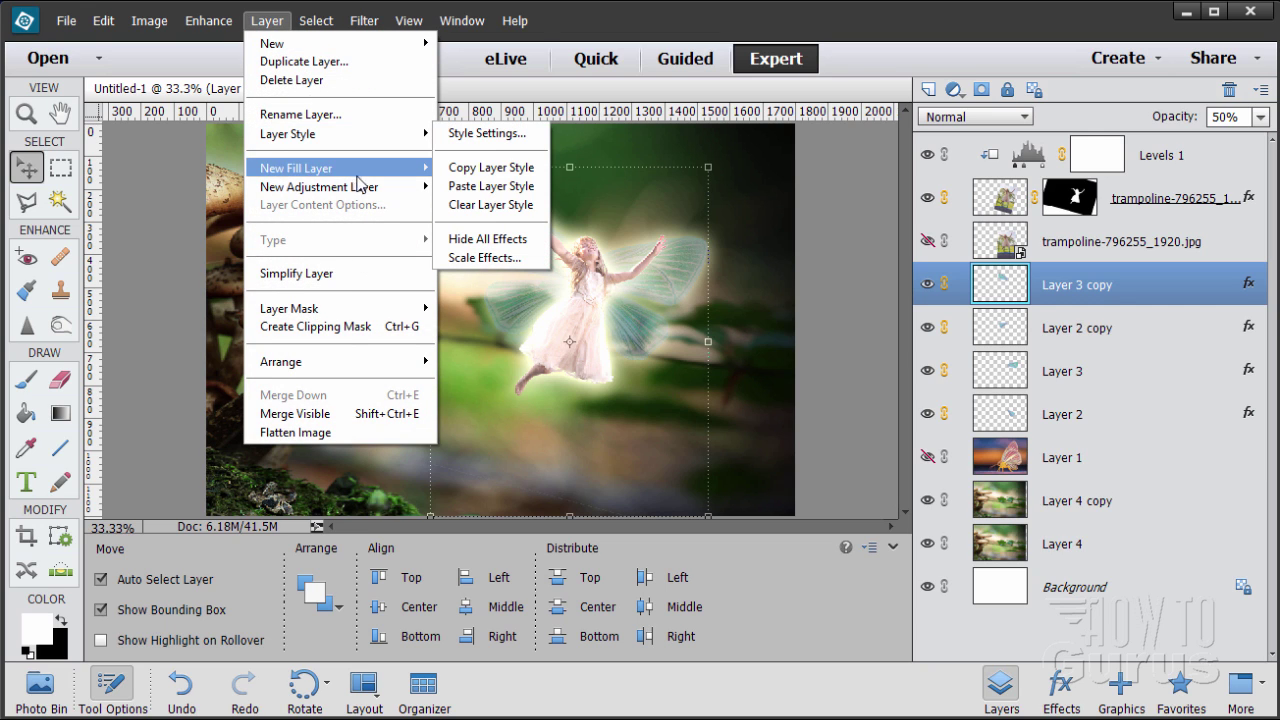
mouse_move(366, 189)
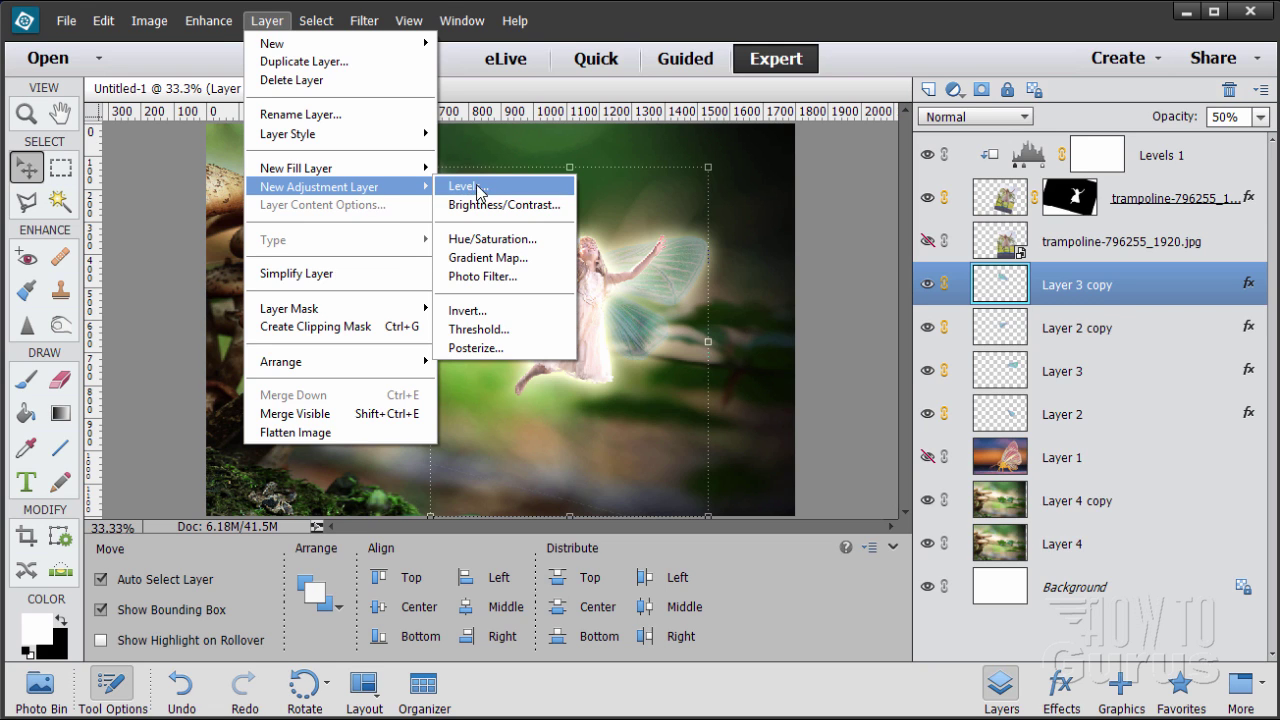
left_click(477, 187)
left_click(377, 377)
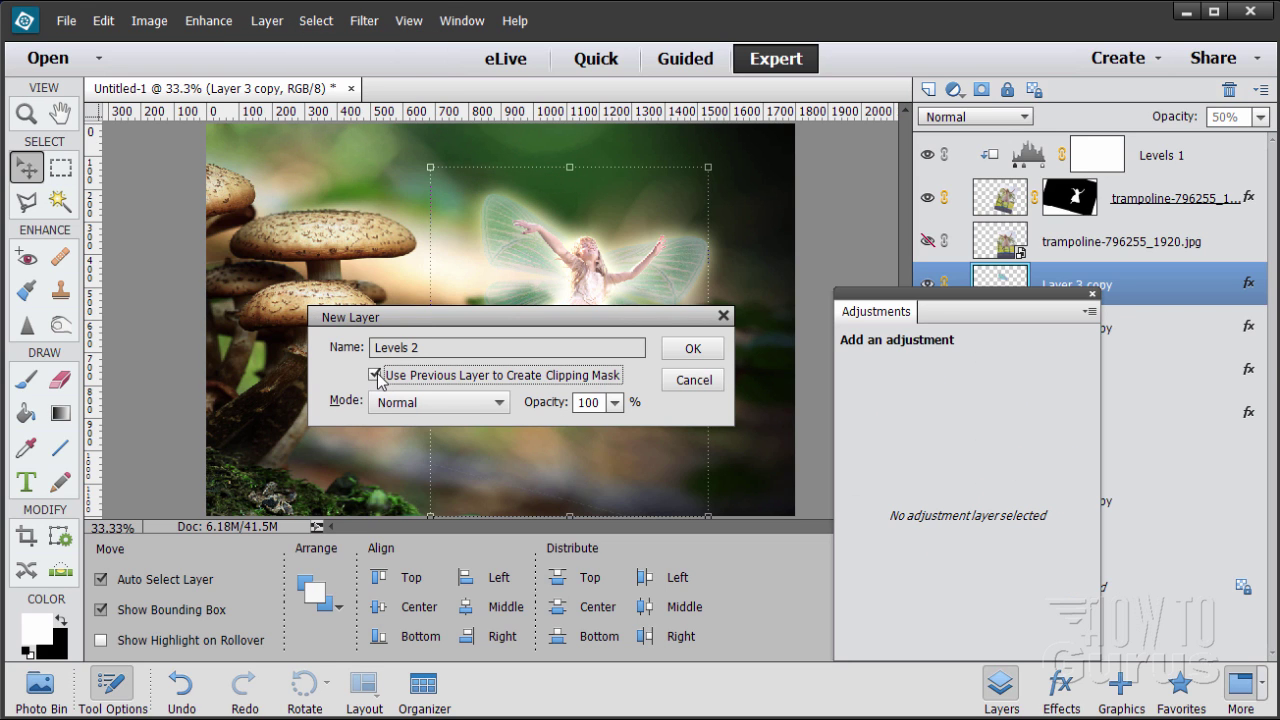
left_click(683, 352)
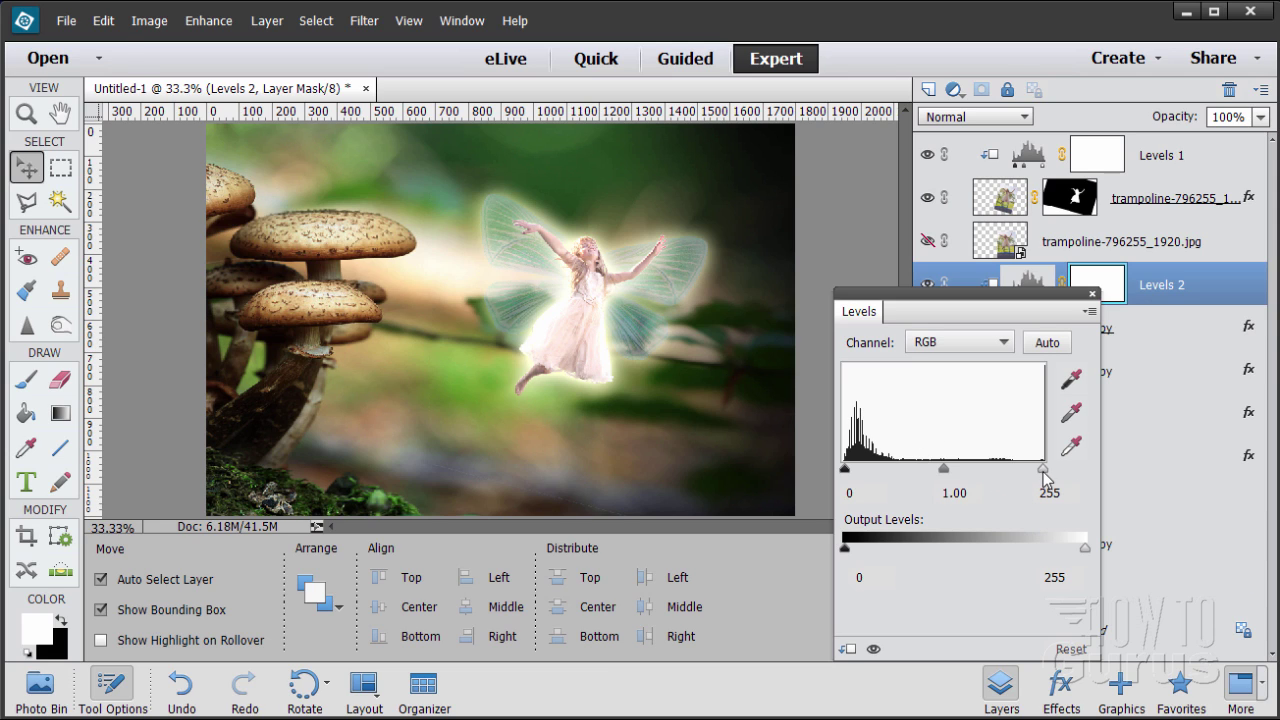
Brighten the Layer 3 copy wing by setting the white input level of its Levels adjustment to 190.
left_click_drag(1043, 468, 1000, 468)
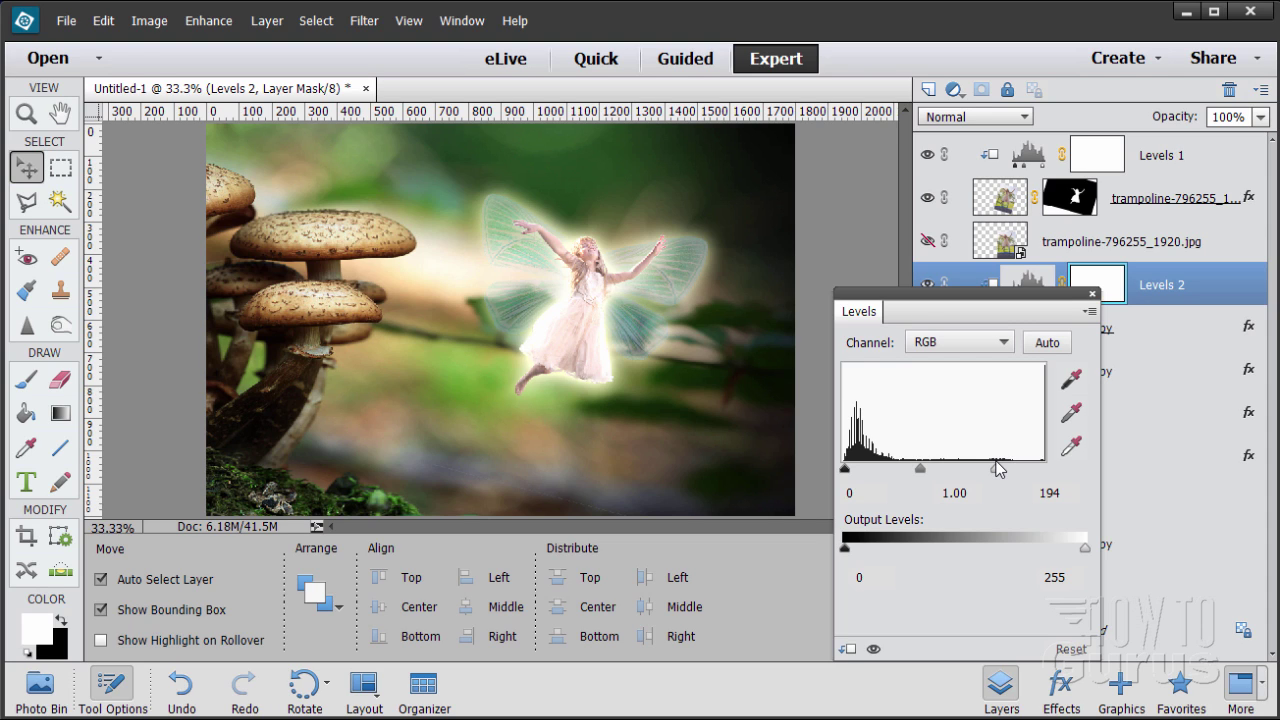
left_click_drag(998, 470, 993, 468)
left_click(1050, 492)
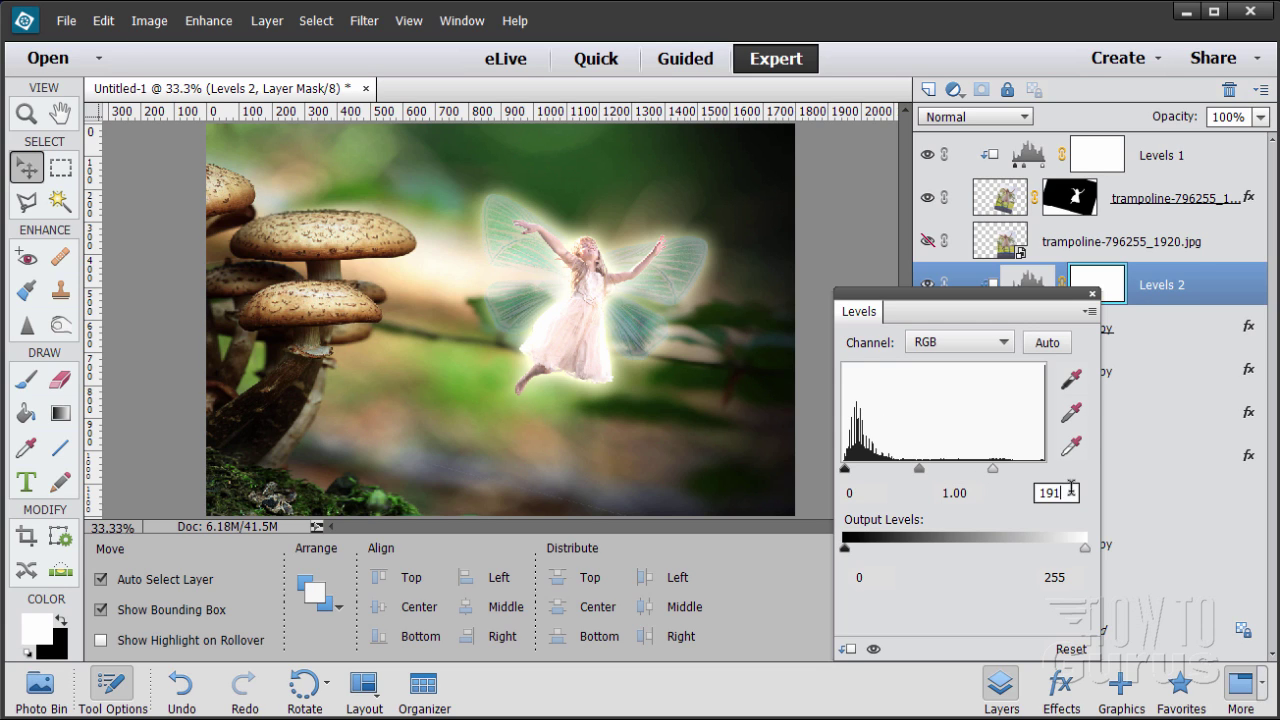
type("190")
key("Return")
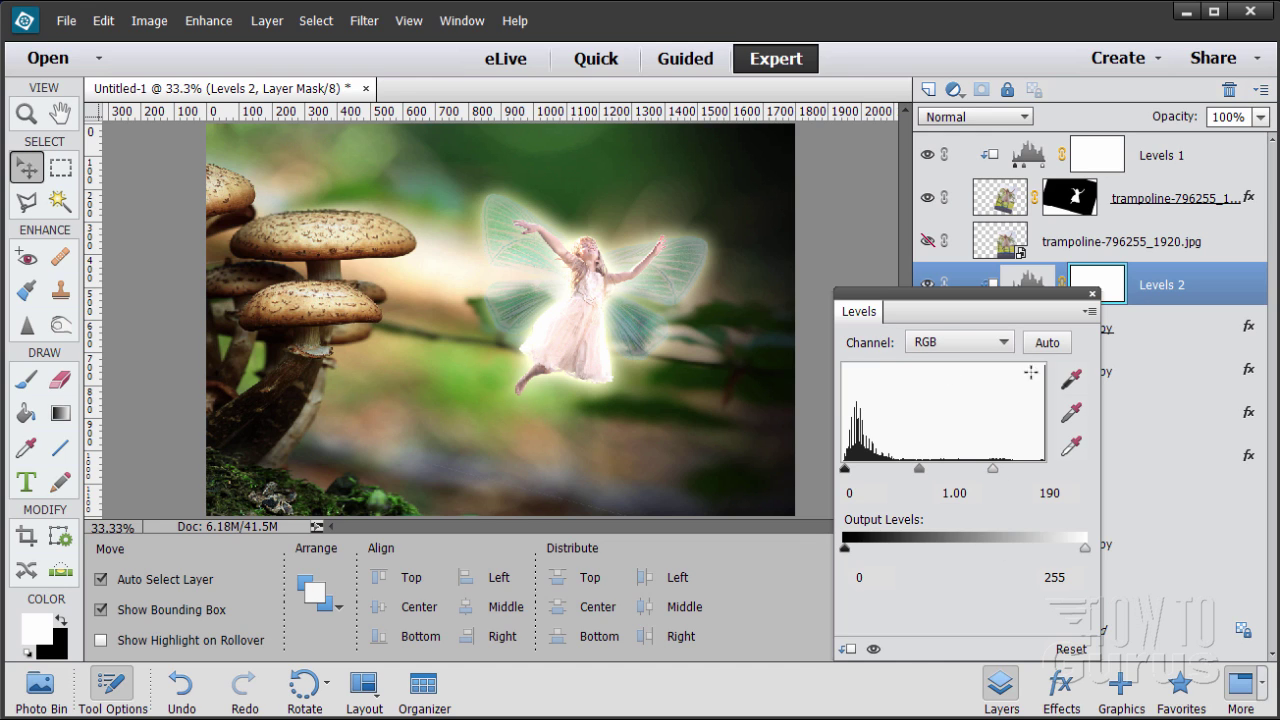
left_click(1093, 294)
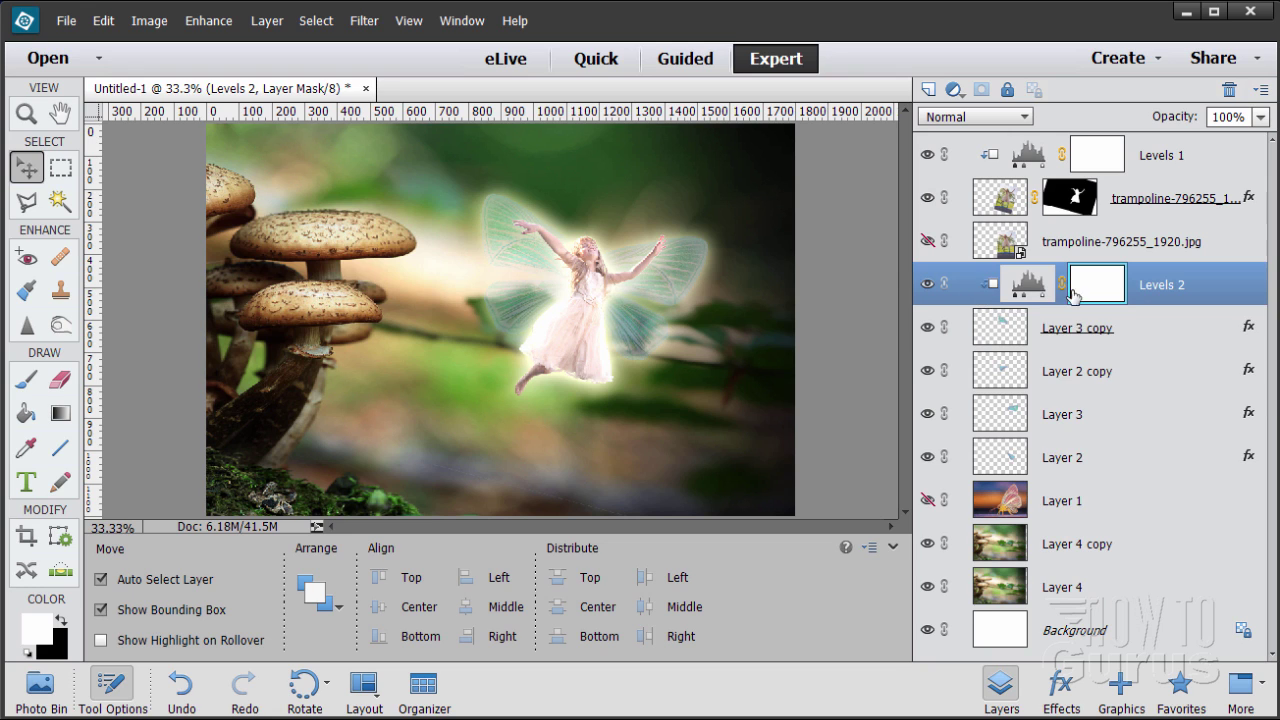
Add a Levels adjustment layer above Layer 2 copy, using that wing layer as its clipping mask.
left_click(1066, 372)
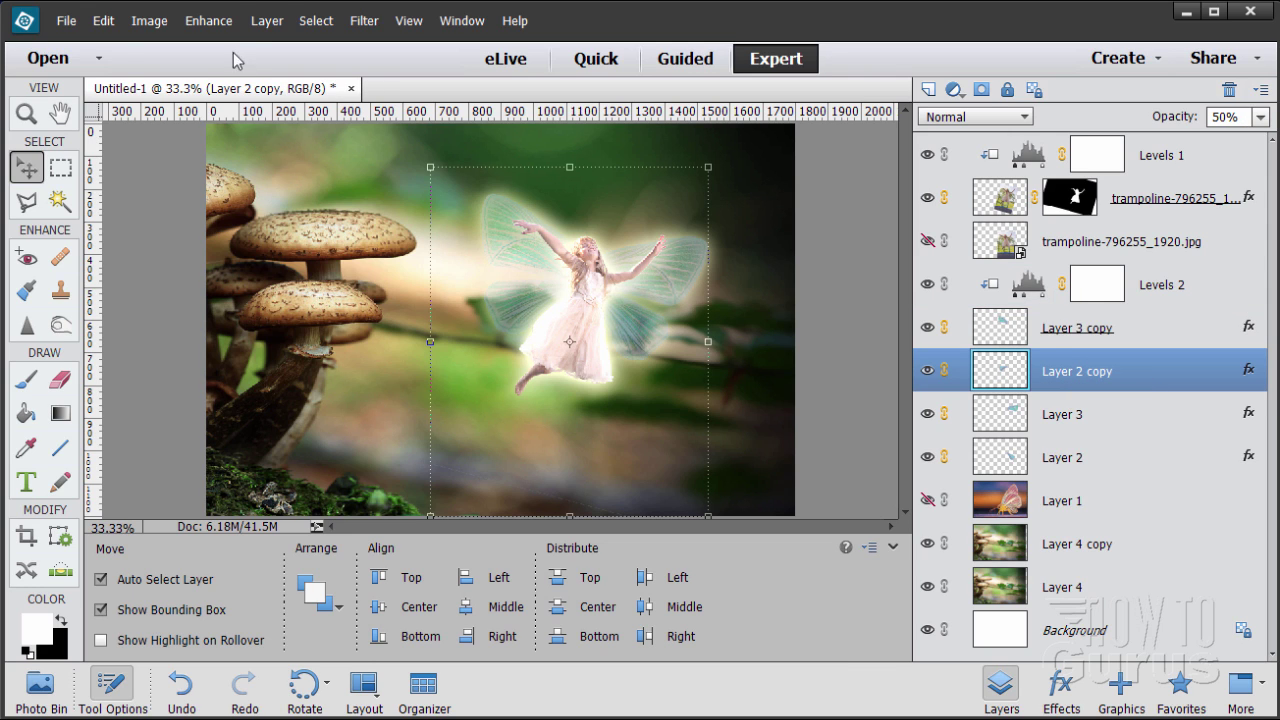
left_click(266, 22)
mouse_move(362, 187)
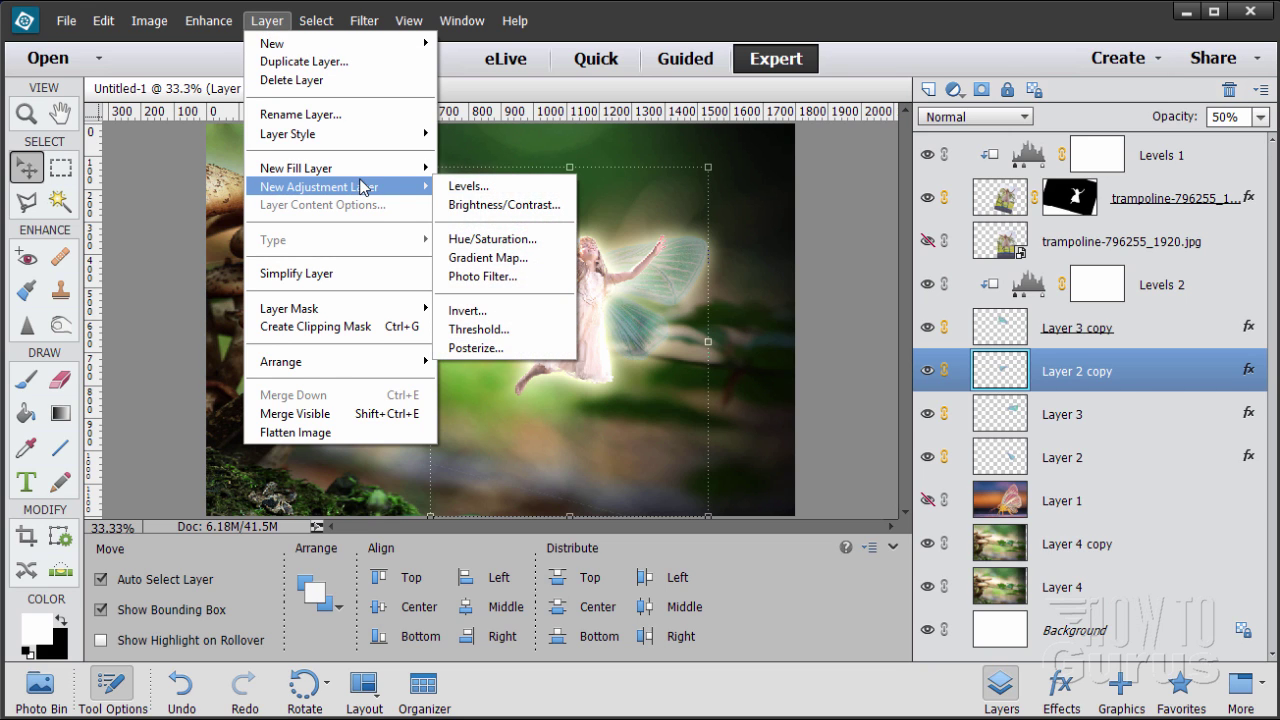
left_click(490, 186)
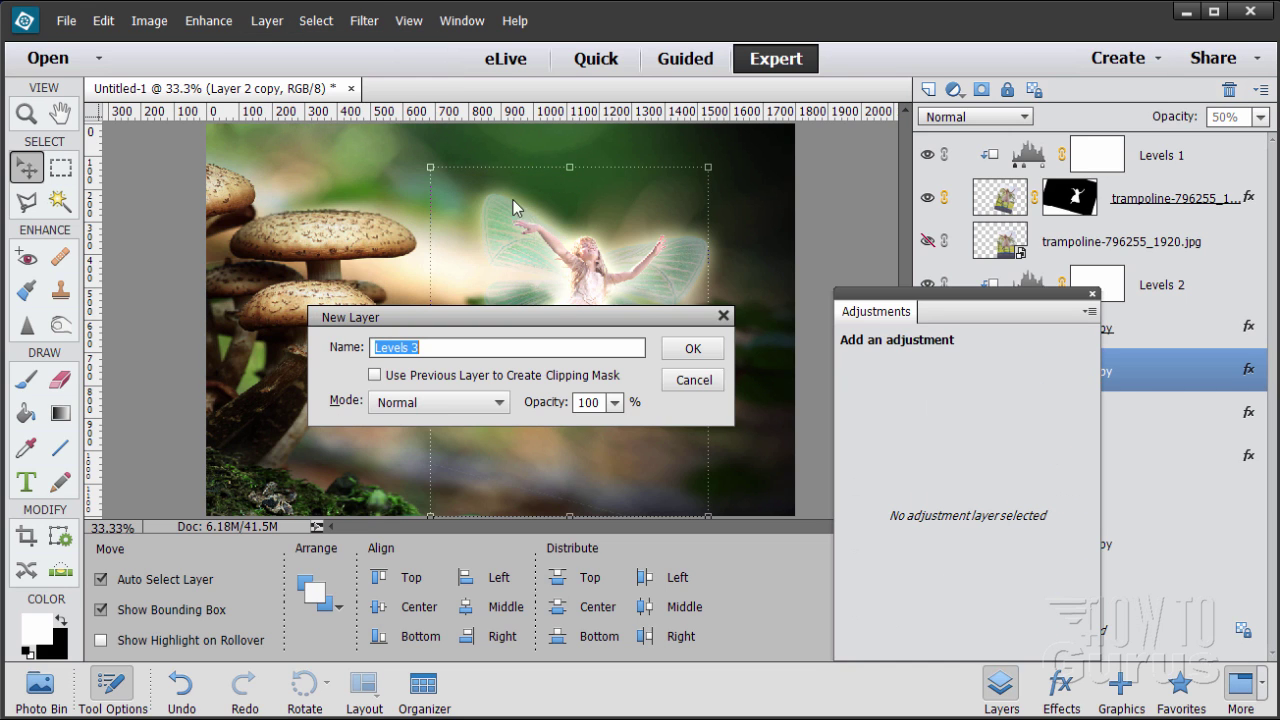
left_click(374, 375)
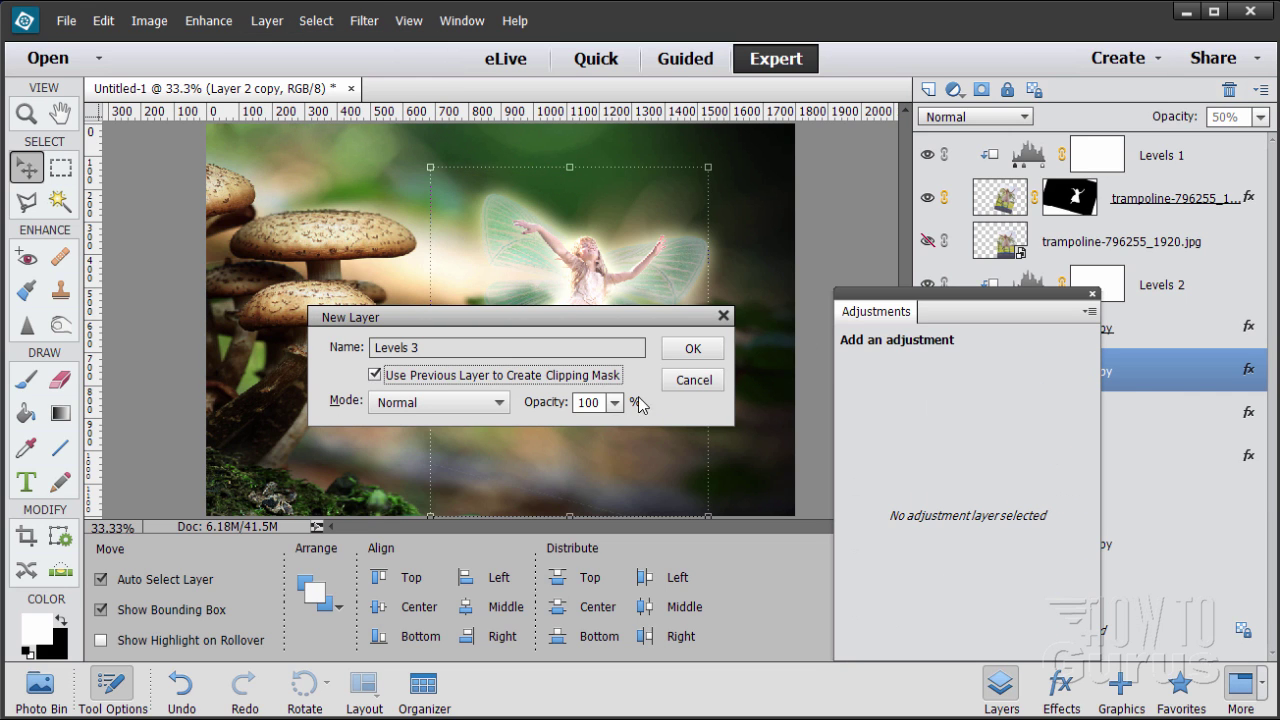
left_click(690, 348)
Set the white input level to 190 in the Levels adjustment clipped to Layer 2 copy.
left_click_drag(1058, 493, 990, 494)
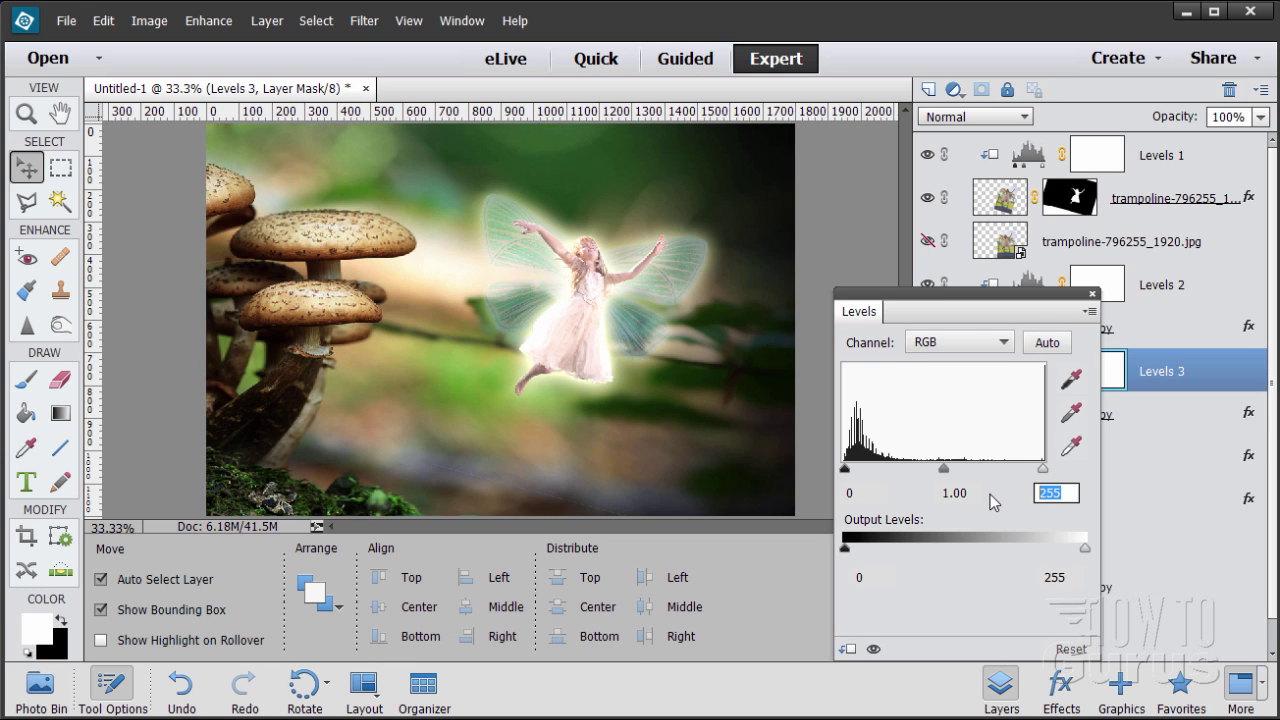
type("190")
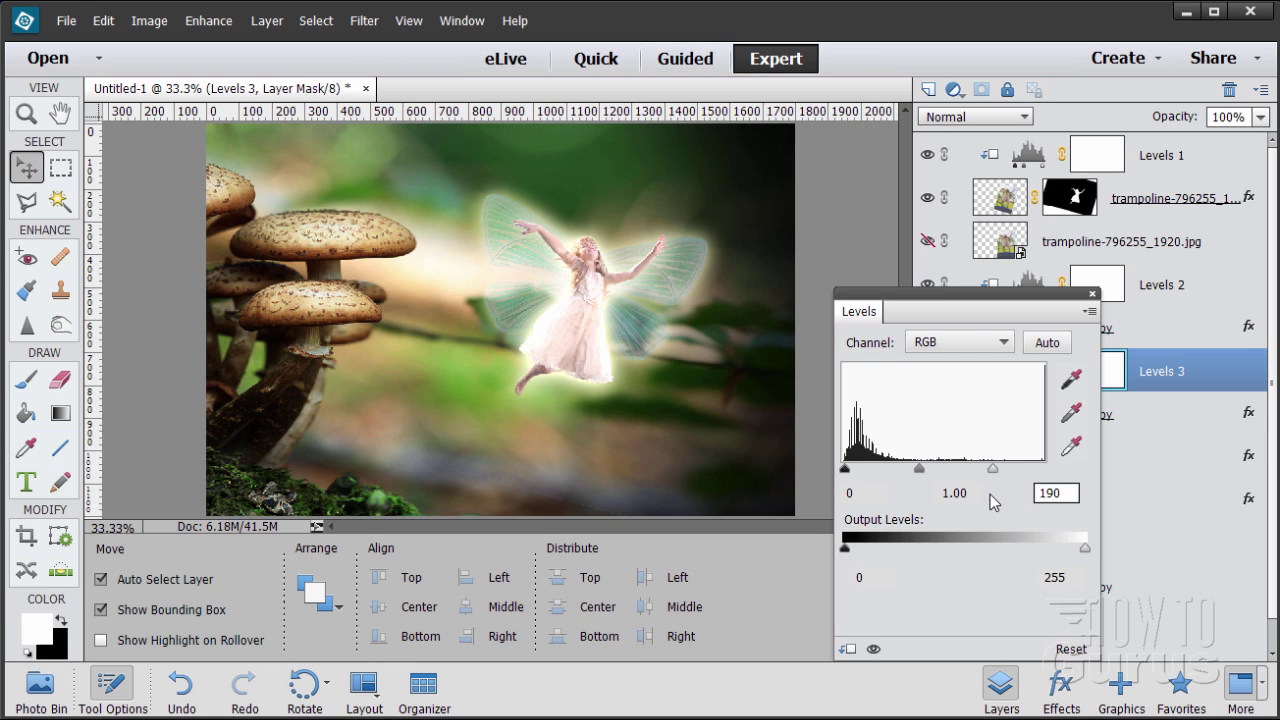
key("Return")
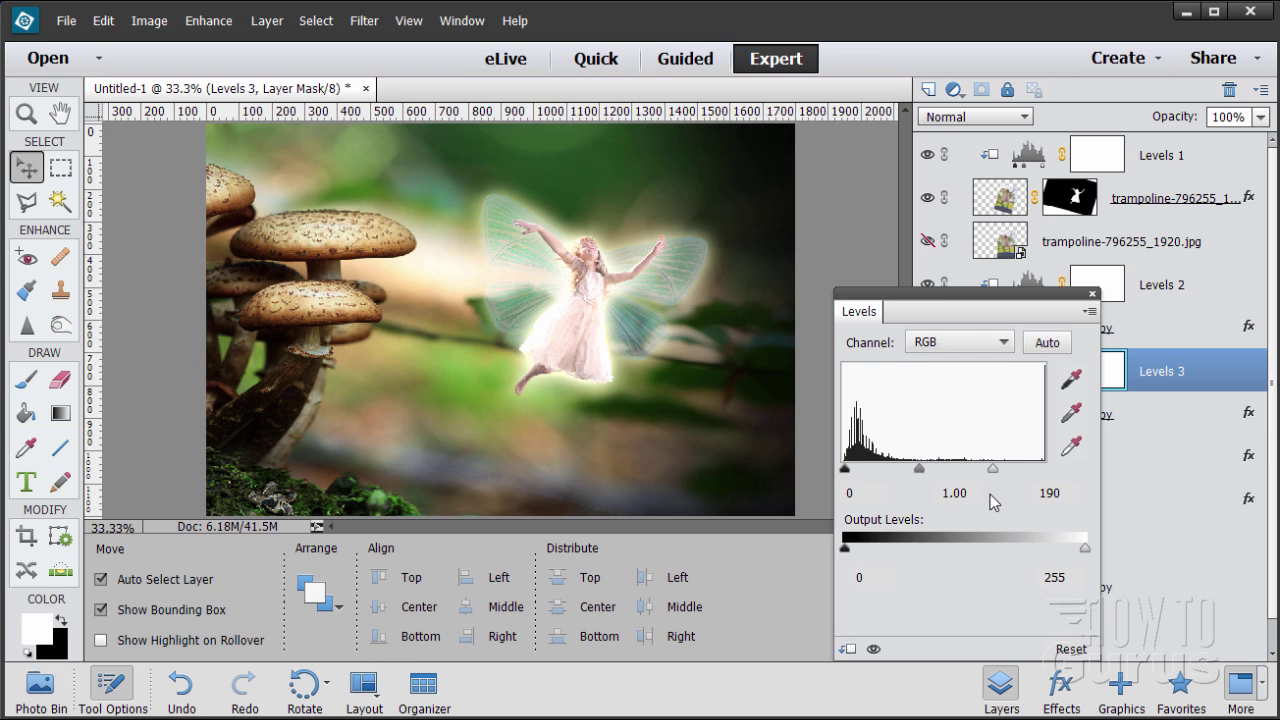
left_click(1093, 293)
Add a Levels adjustment layer above Layer 3, using that wing layer as its clipping mask.
left_click(1100, 420)
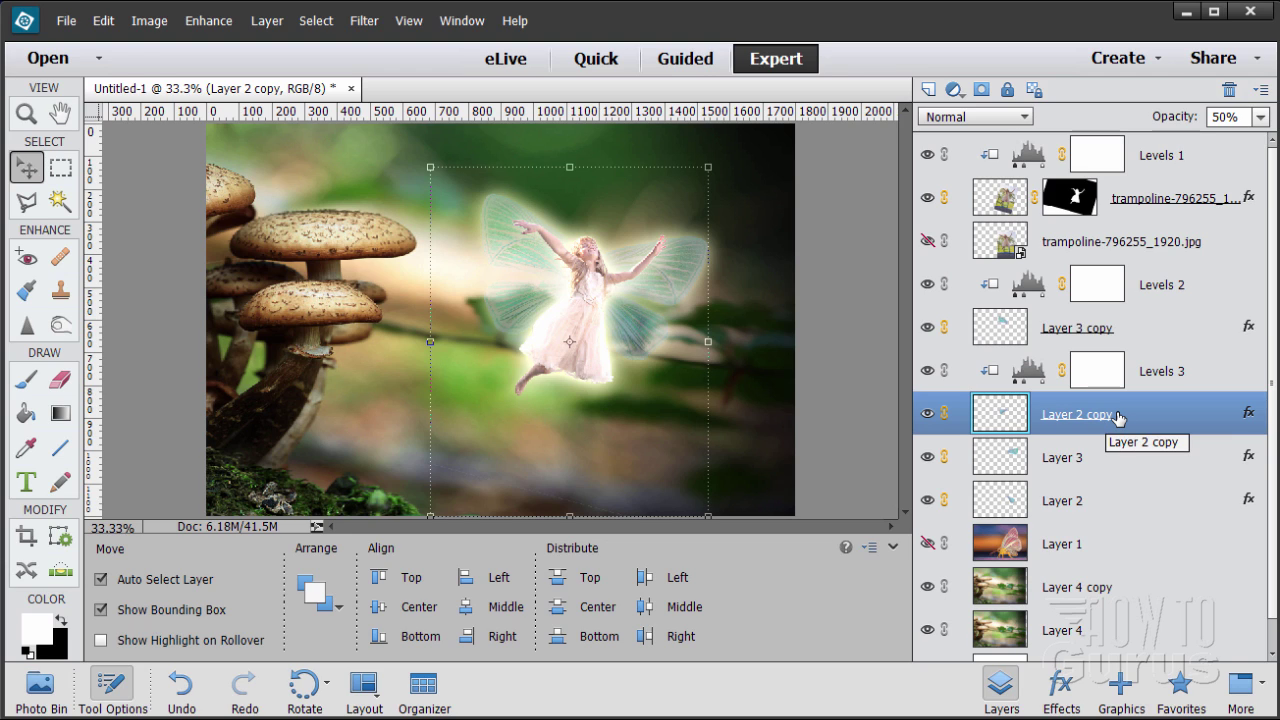
left_click(1115, 457)
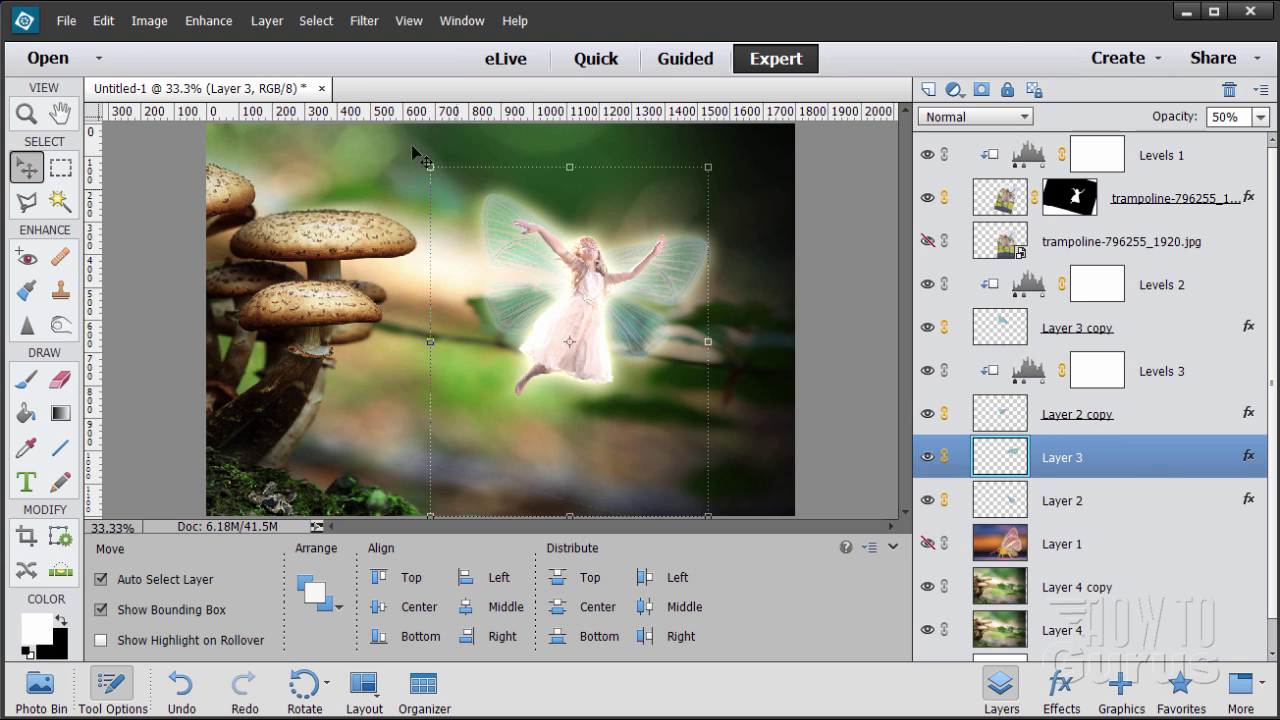
left_click(265, 21)
mouse_move(317, 197)
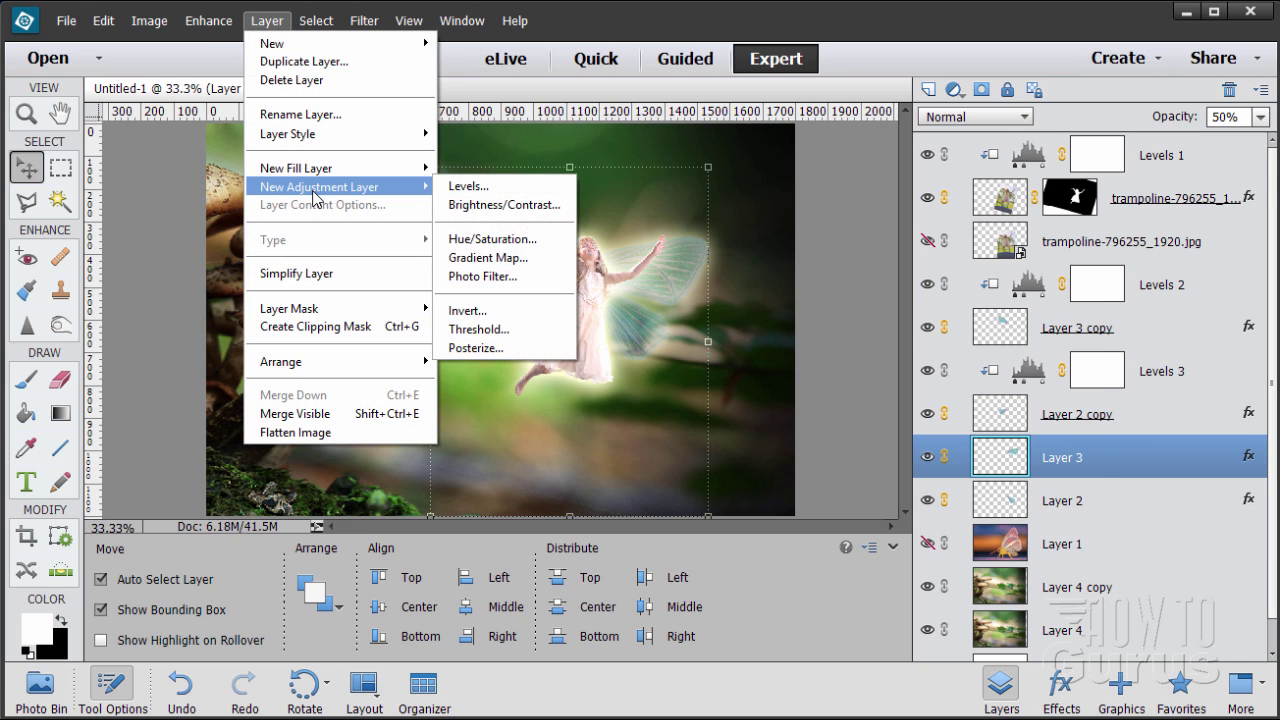
left_click(468, 186)
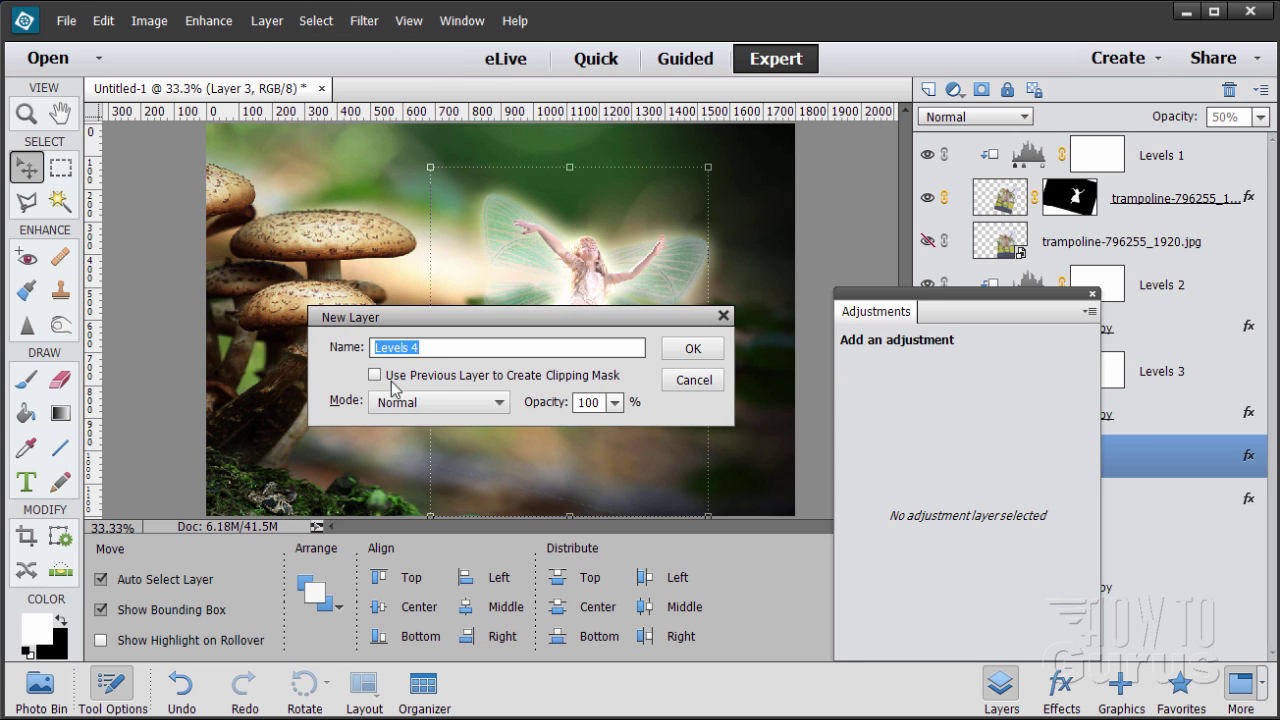
left_click(375, 378)
left_click(693, 349)
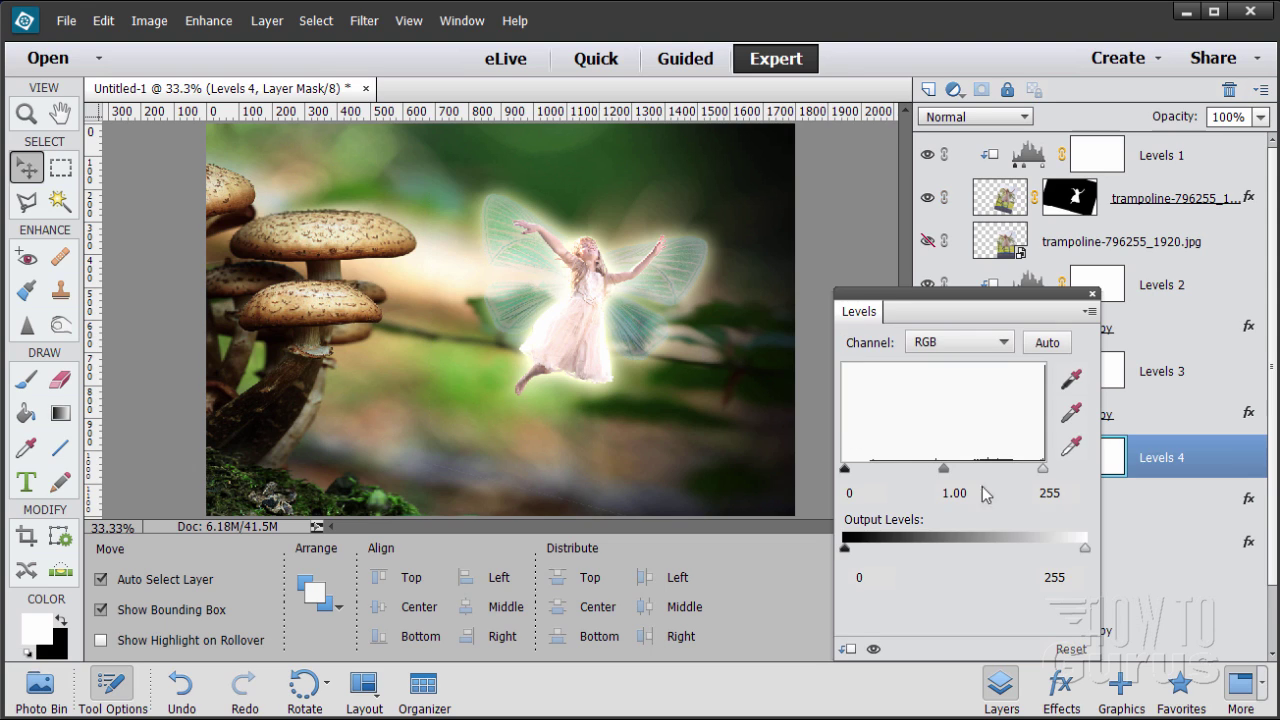
Set the white input level to 190 in the Levels adjustment clipped to Layer 3.
double_click(1055, 492)
type("190")
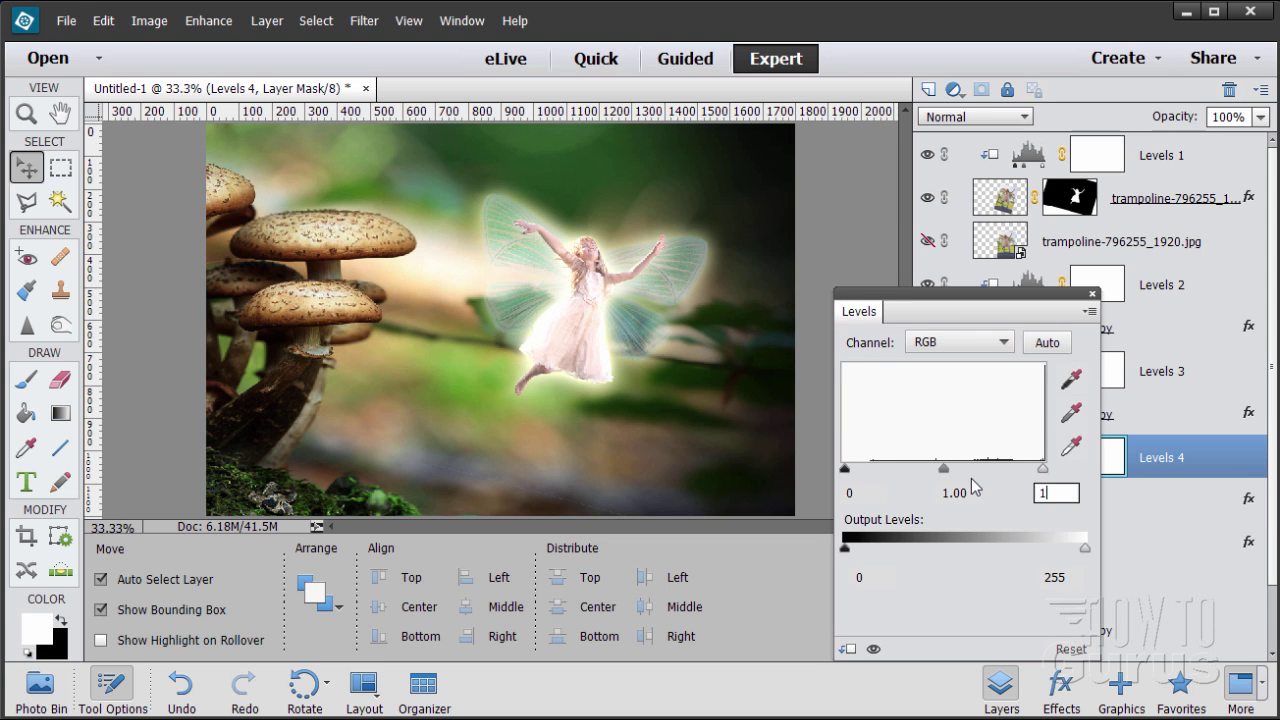
left_click(1092, 295)
Add a Levels adjustment layer above Layer 2, using that wing layer as its clipping mask.
left_click(1017, 547)
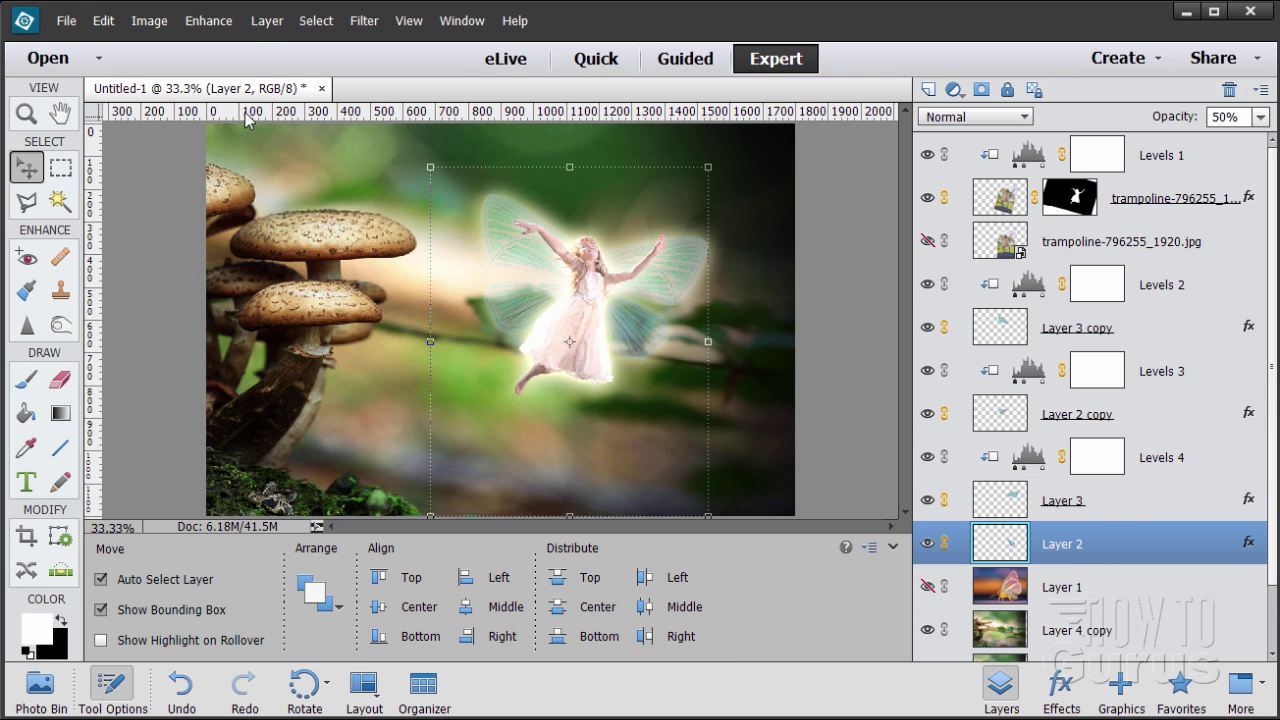
left_click(266, 21)
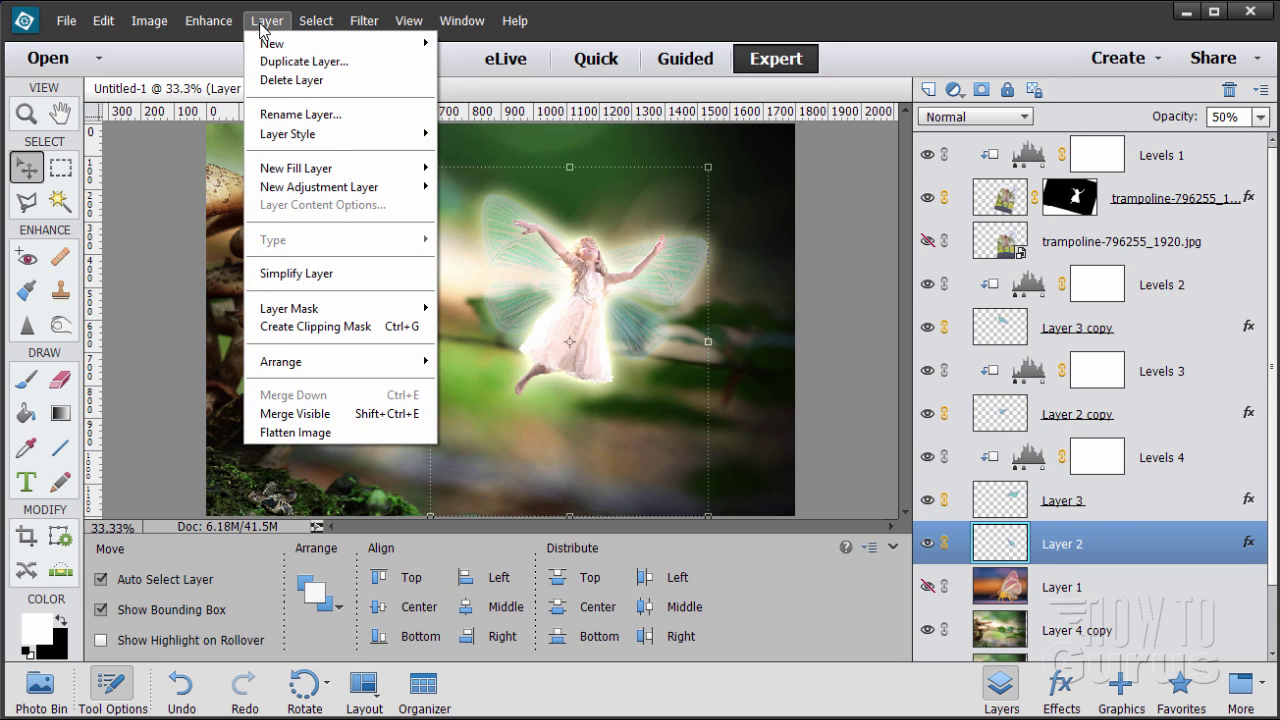
mouse_move(365, 189)
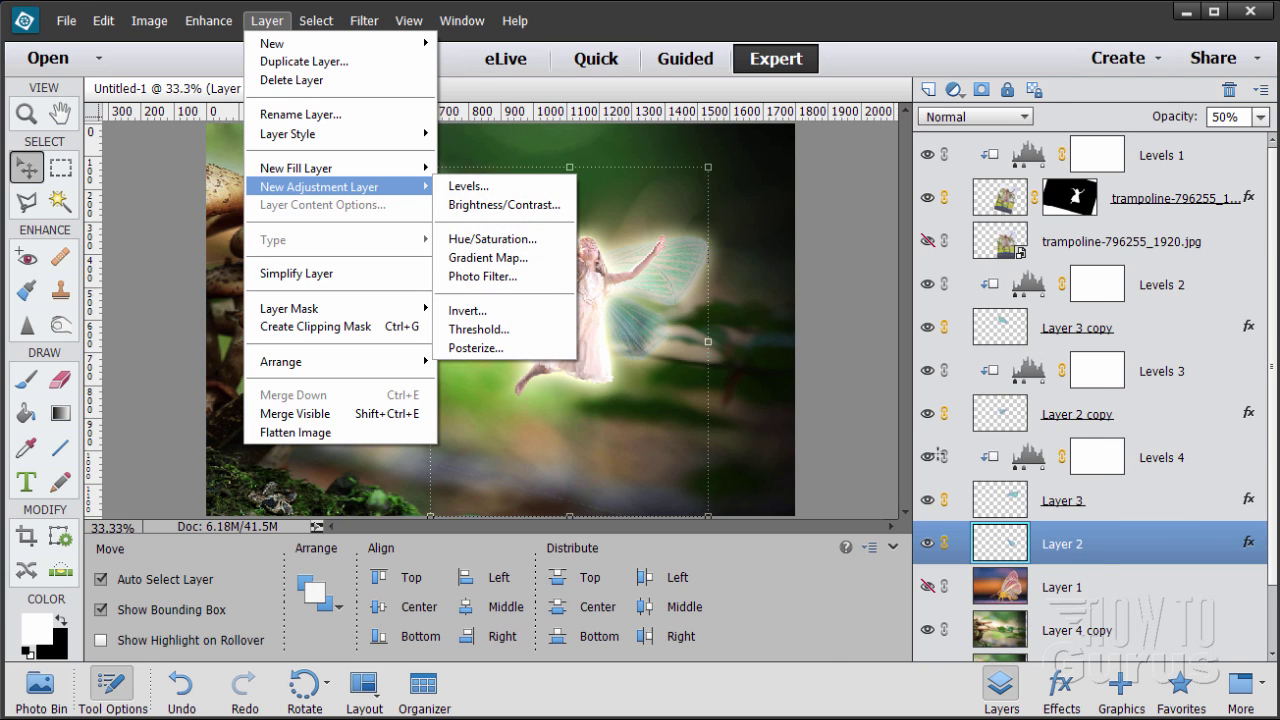
key("Right")
key("Return")
Set the white input level to 190 in the Levels adjustment clipped to Layer 2.
left_click(1072, 496)
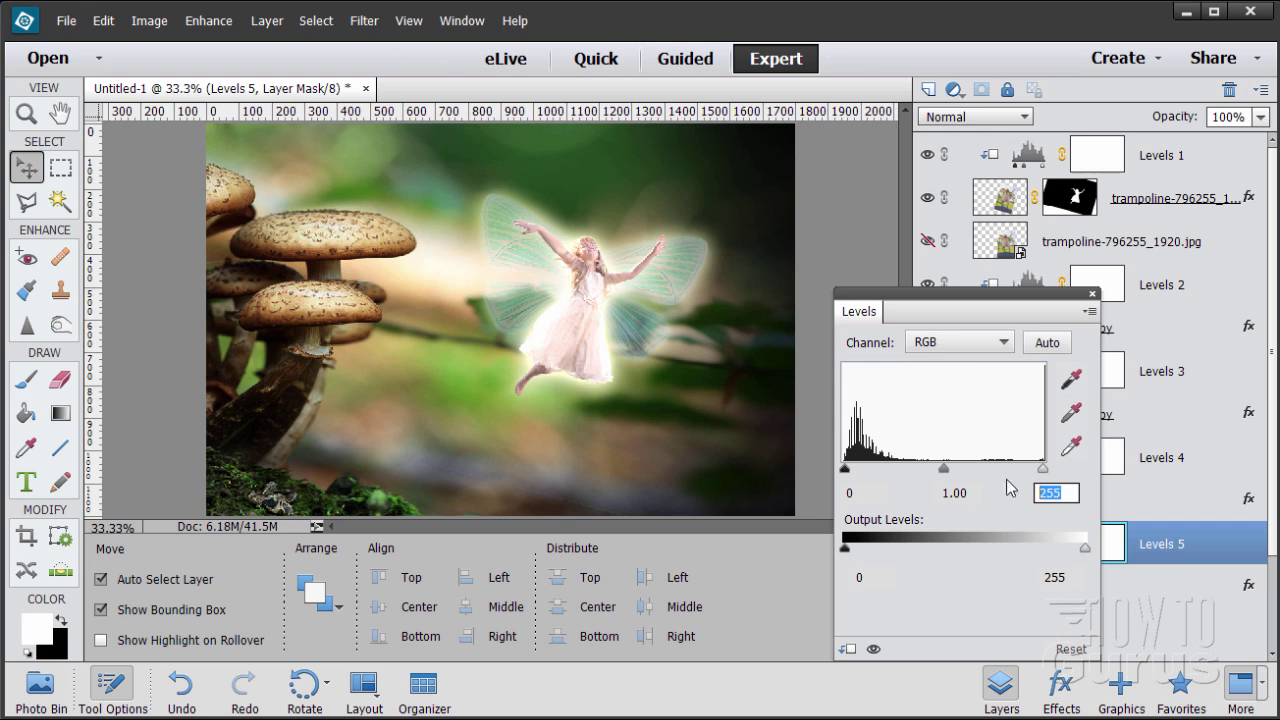
type("190")
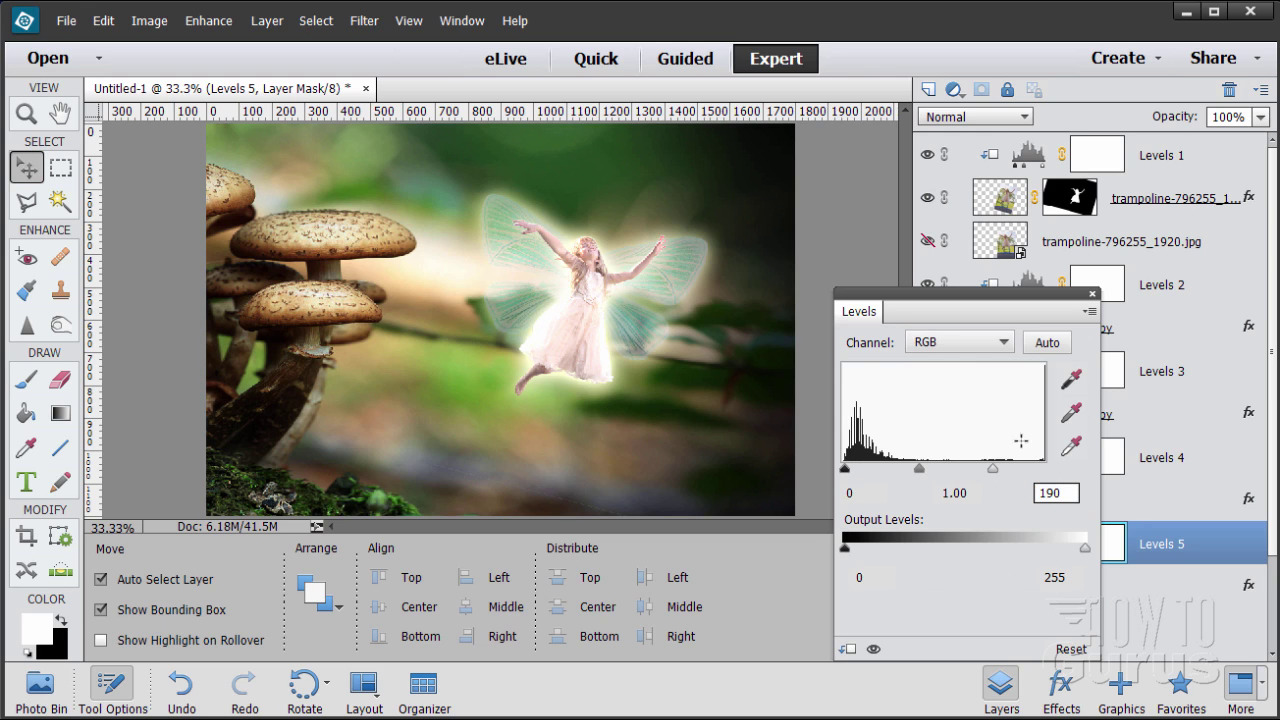
left_click(1092, 293)
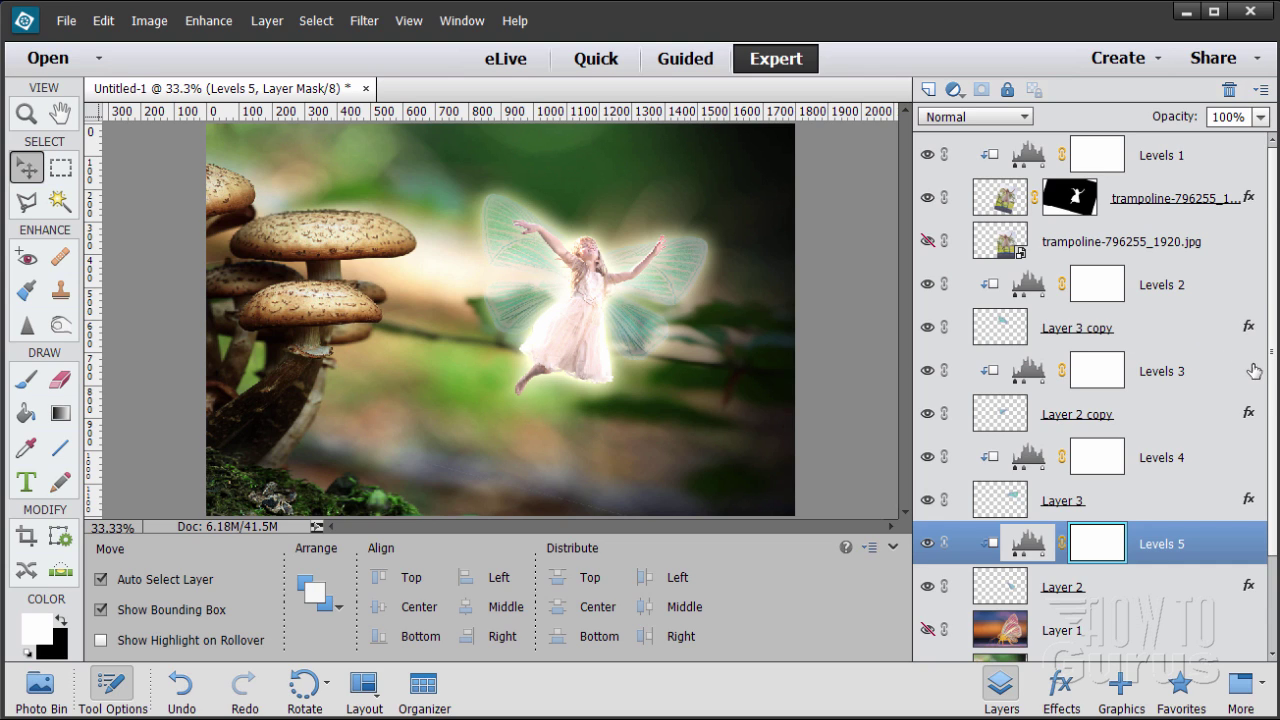
Add a new empty layer above Levels 1 and set the foreground color to pale cyan, #cafffe.
left_click(1181, 155)
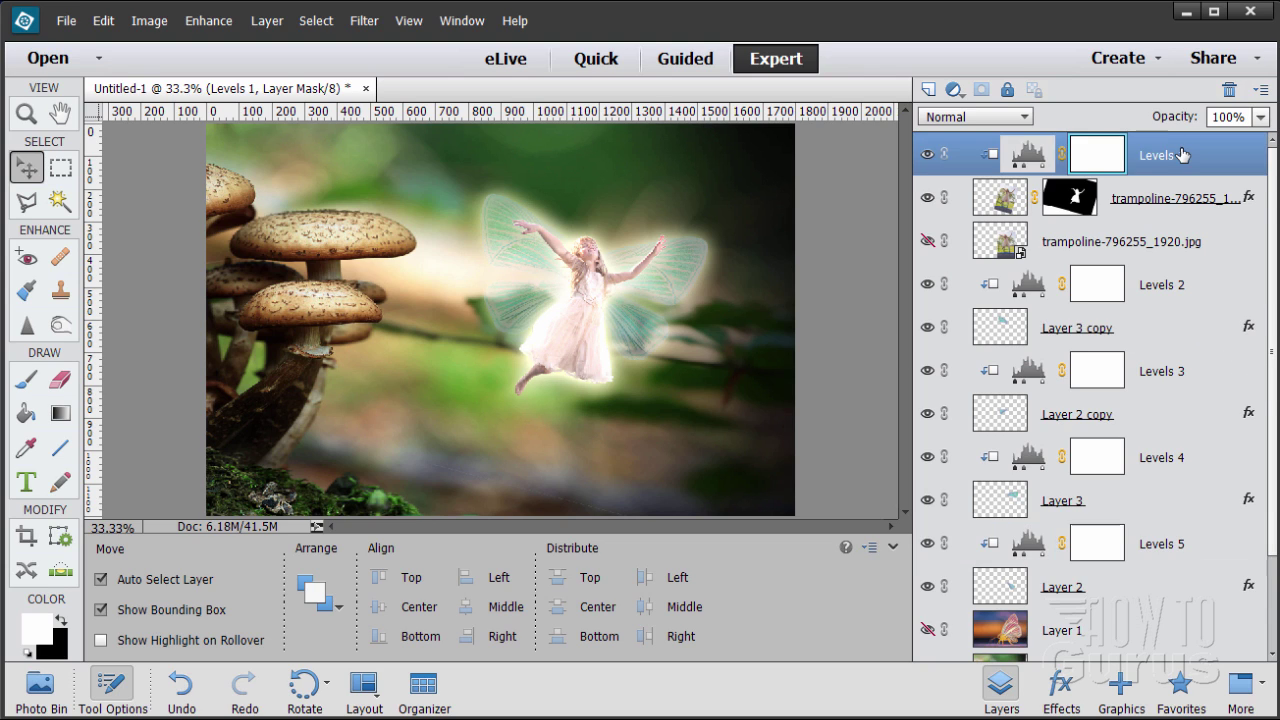
left_click(929, 89)
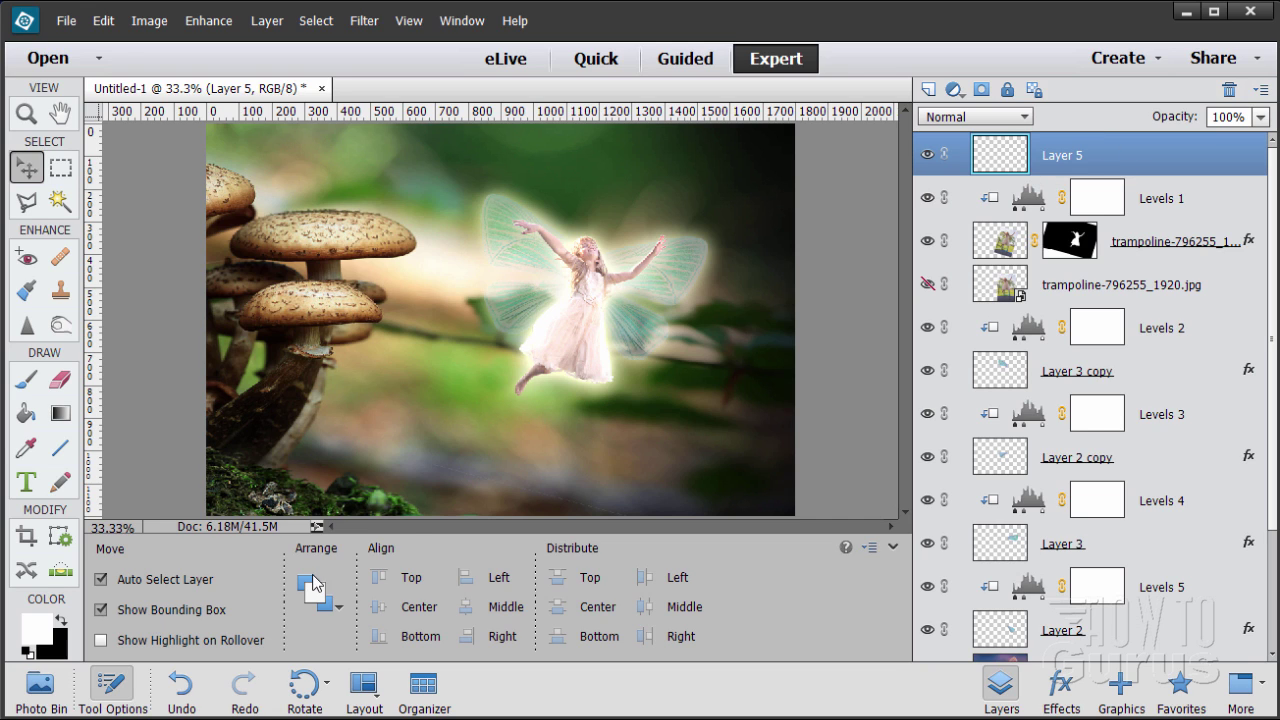
left_click(37, 632)
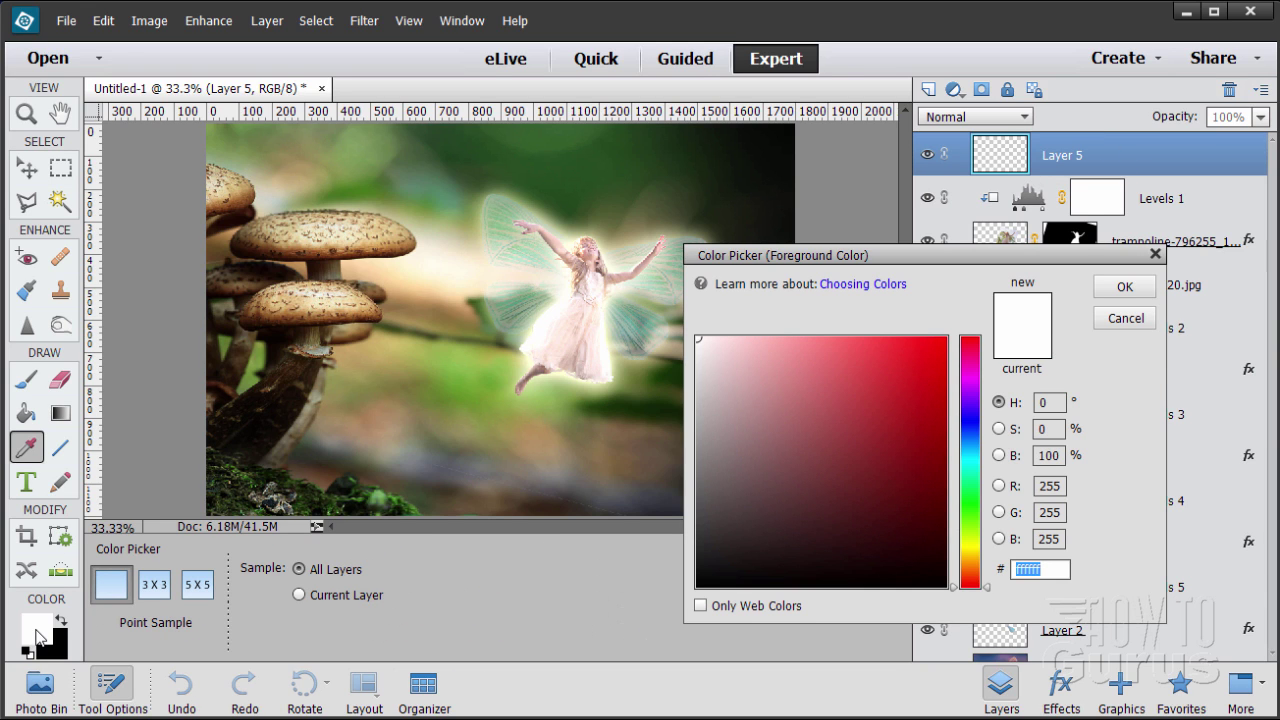
left_click(967, 463)
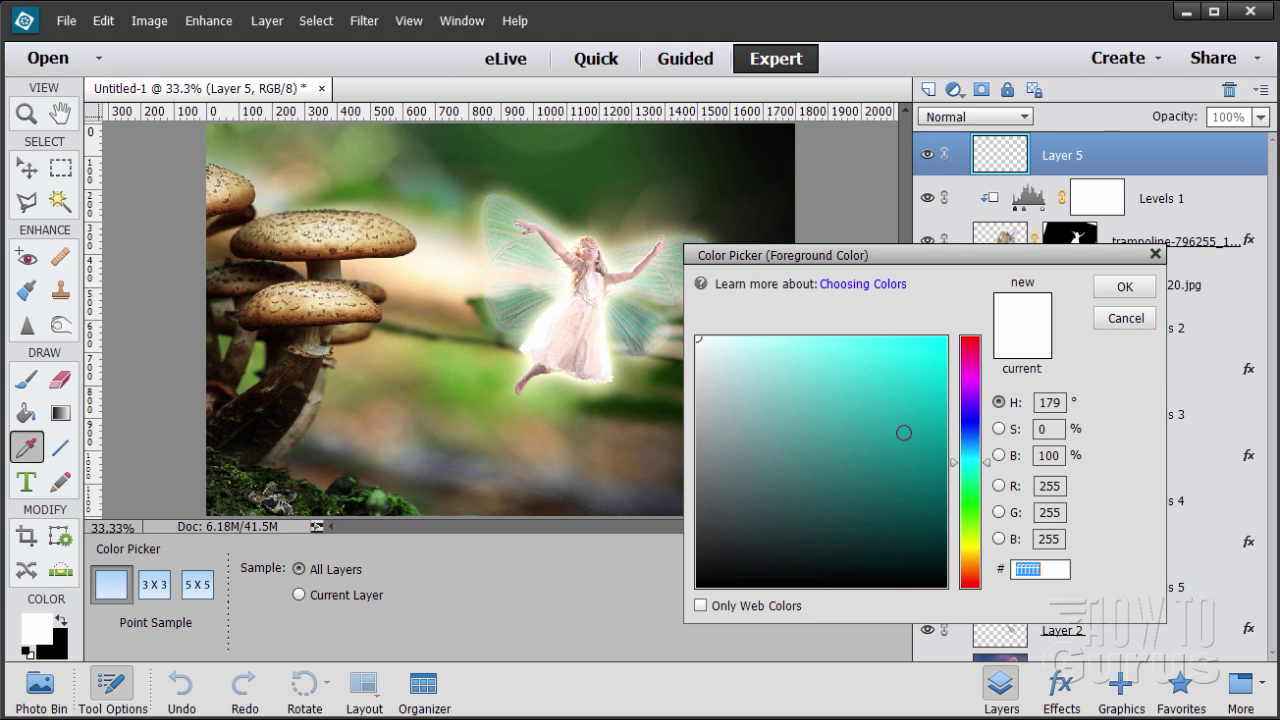
left_click(748, 340)
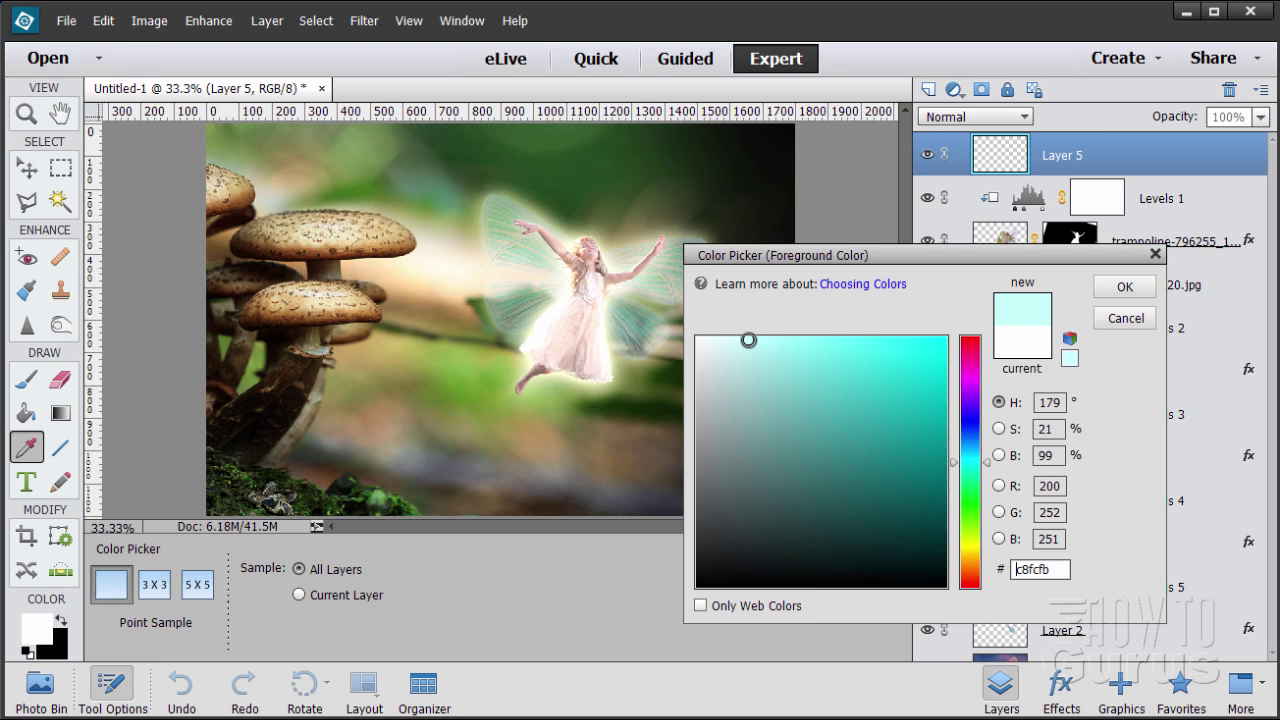
left_click(748, 337)
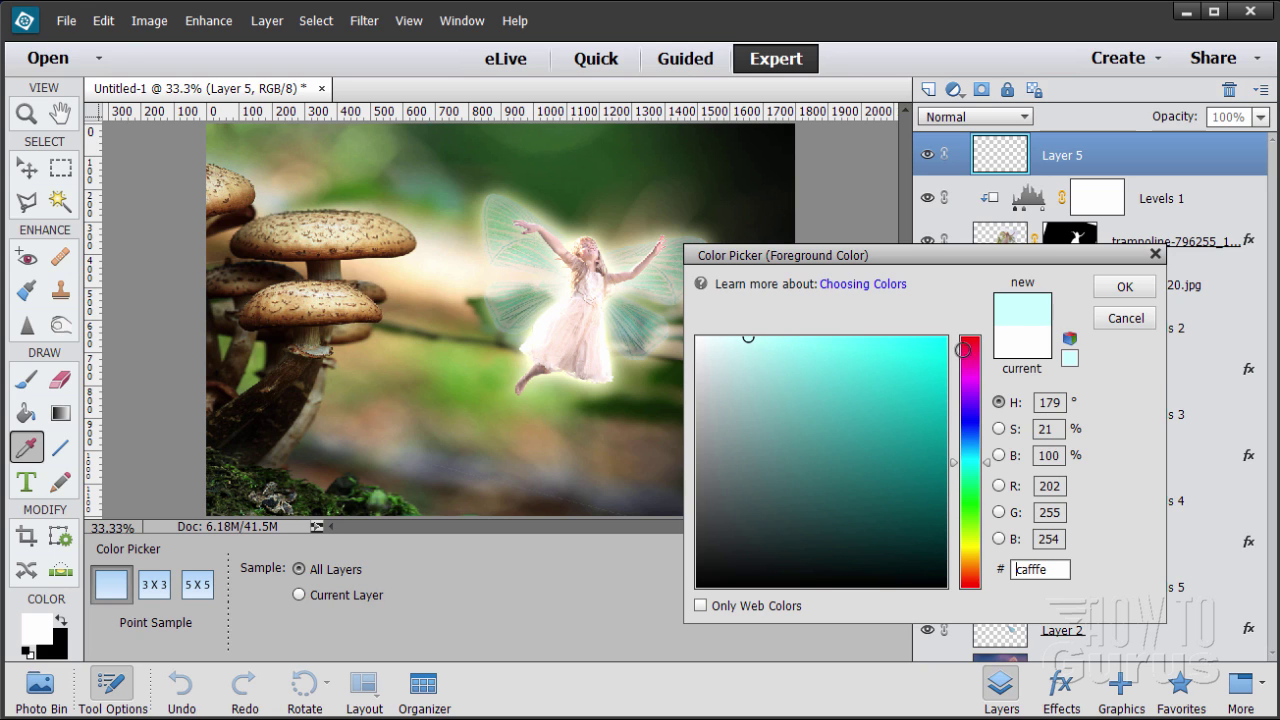
left_click(1120, 288)
key("v")
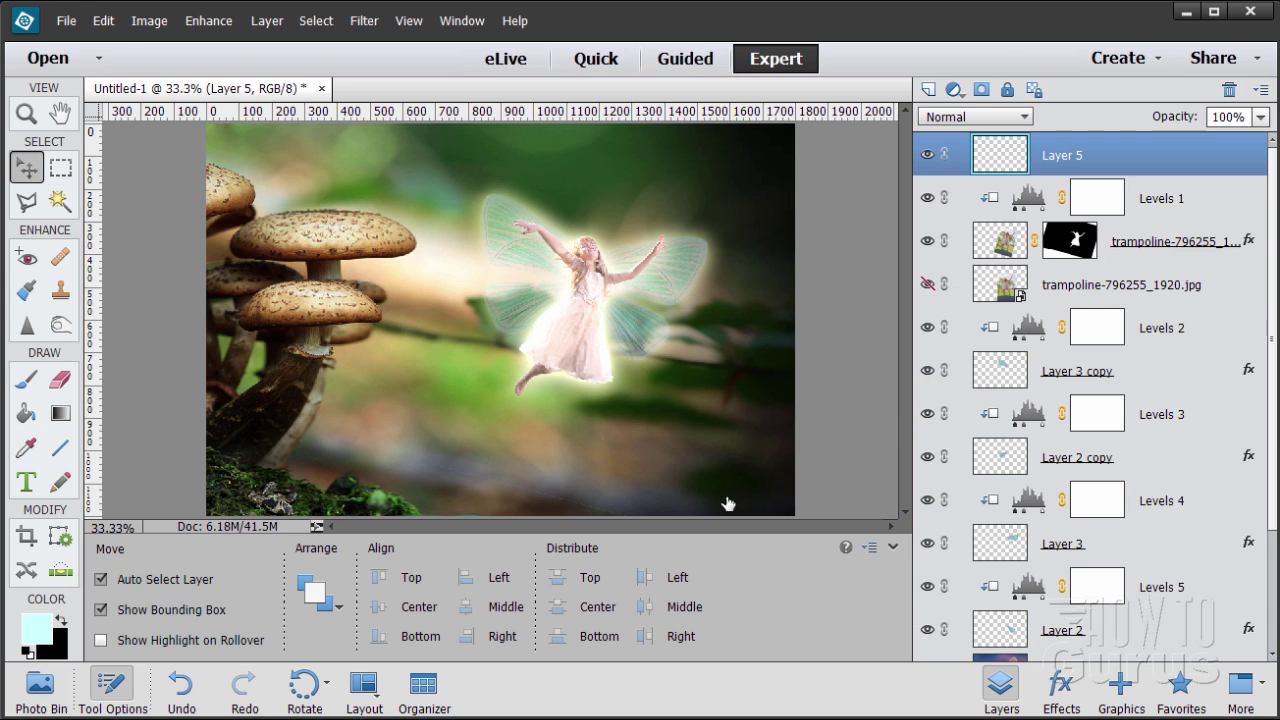
Set the background color to bright yellow, #fff001.
left_click(58, 652)
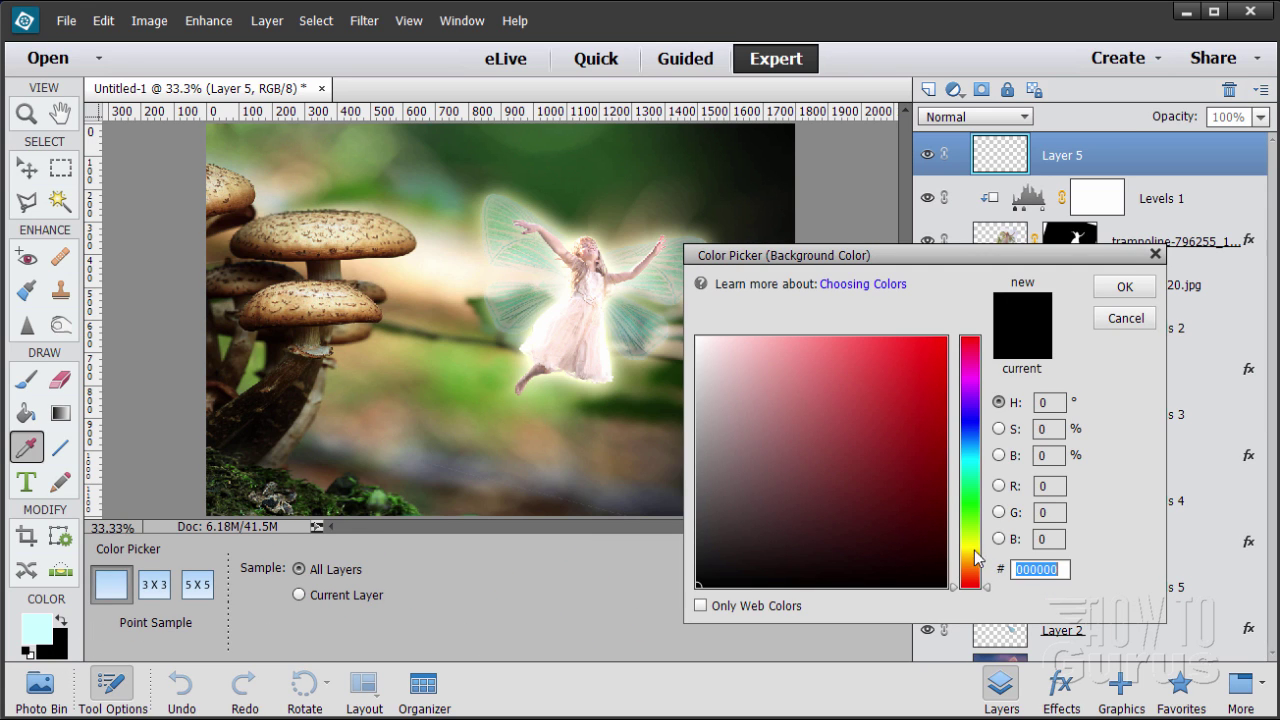
left_click(973, 548)
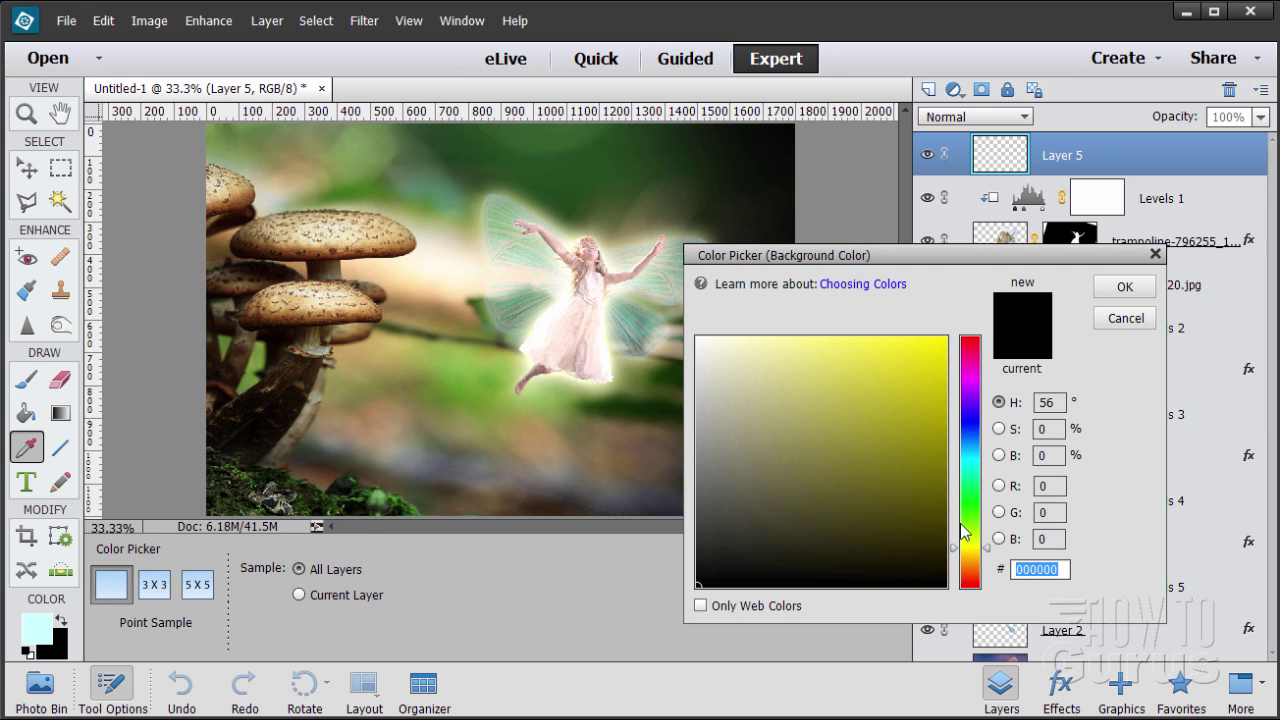
left_click_drag(944, 366, 944, 325)
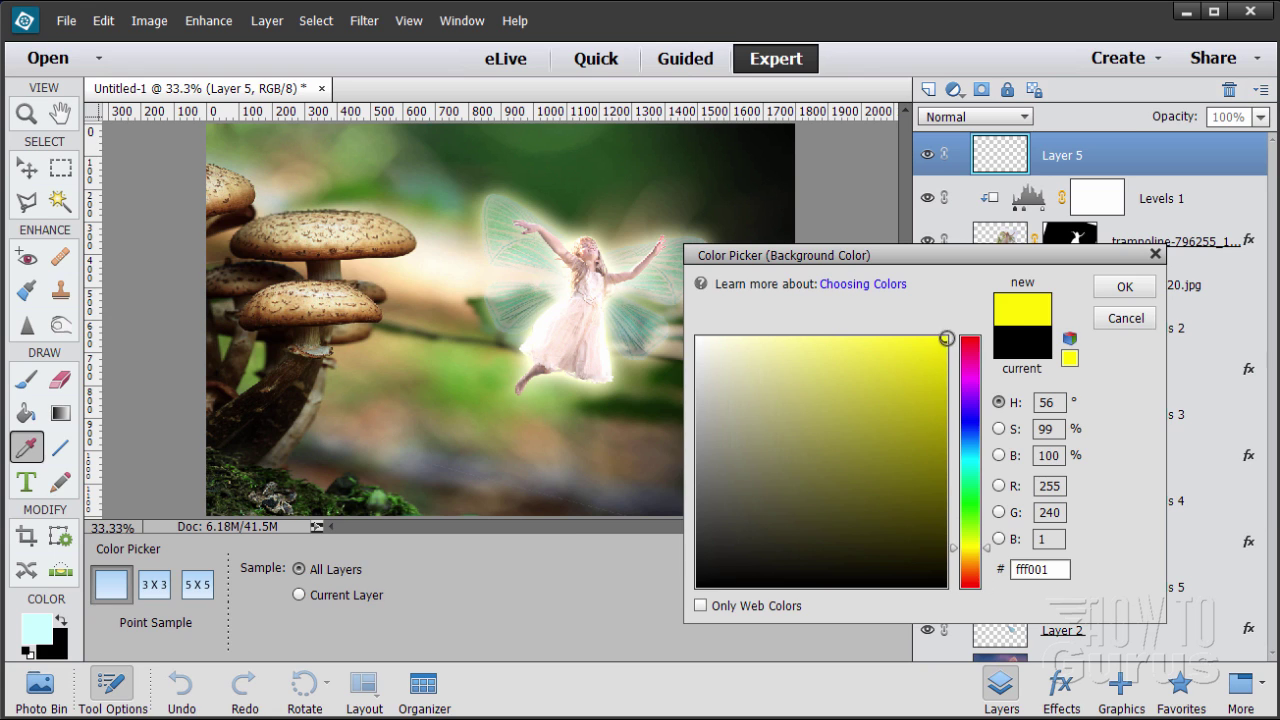
left_click(1122, 287)
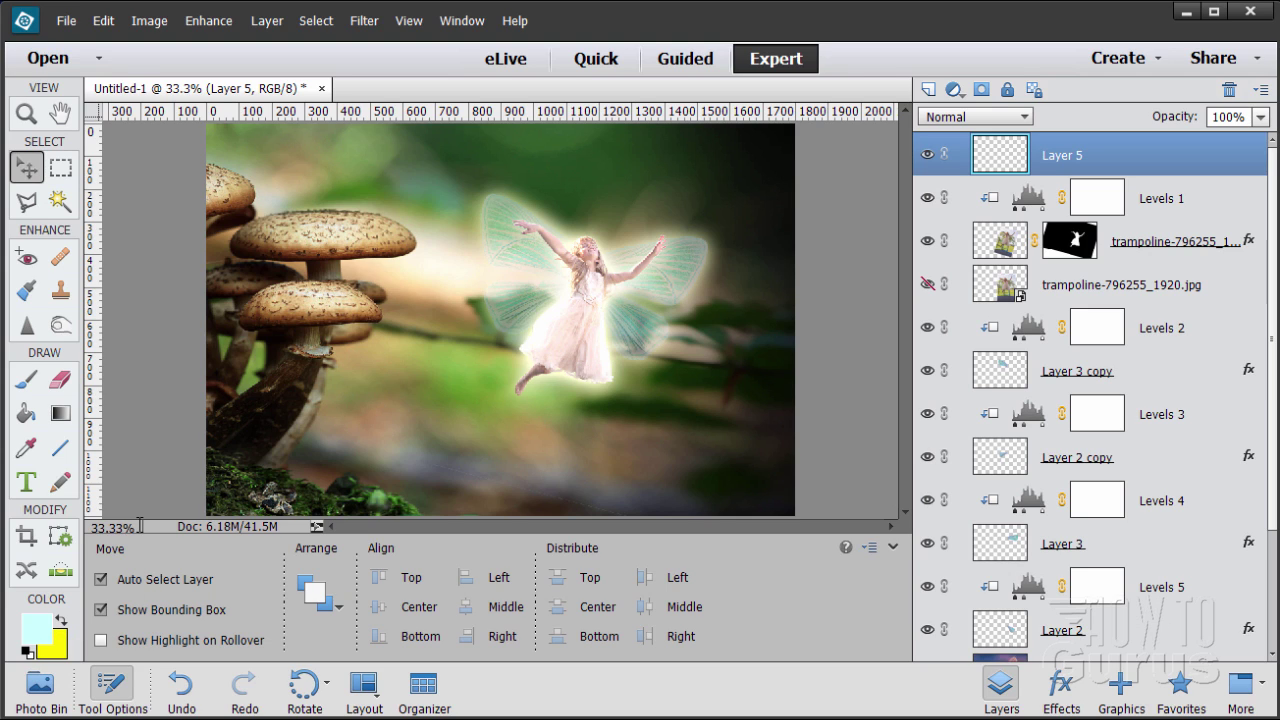
Choose the 192 px starburst tip from Default Brushes for the Brush tool and set its size to 87 px.
left_click(24, 386)
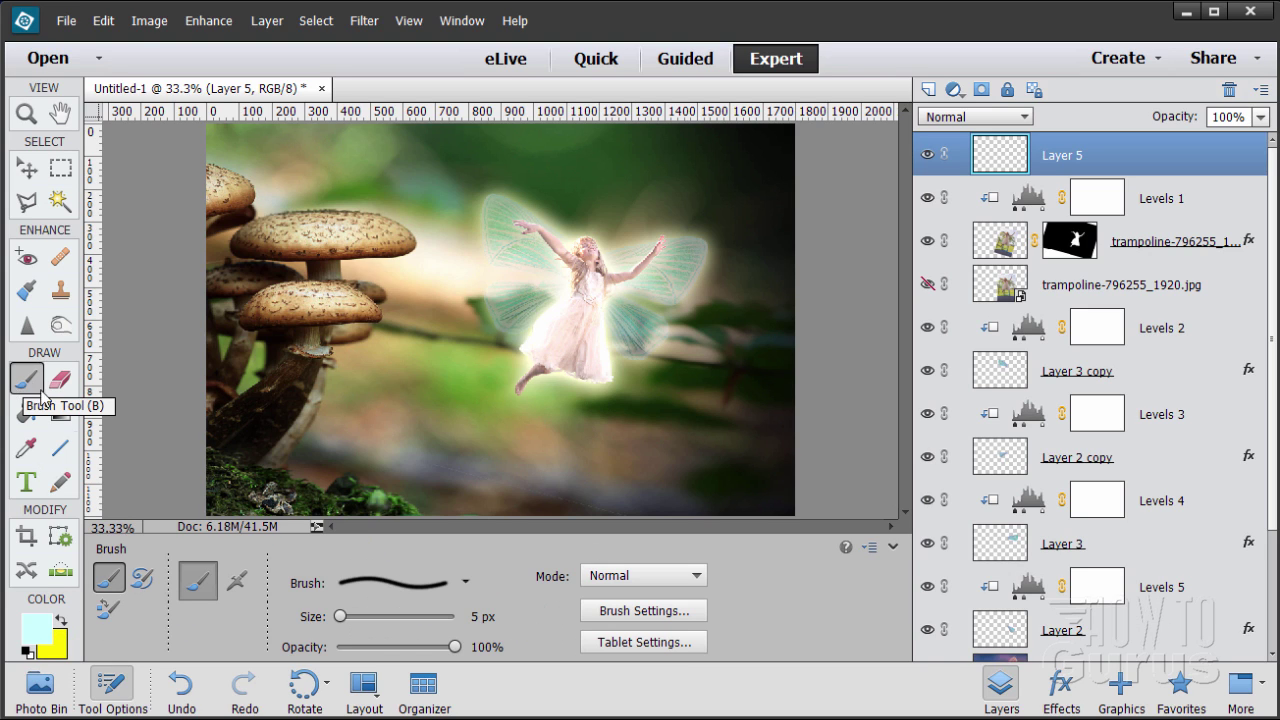
left_click(466, 583)
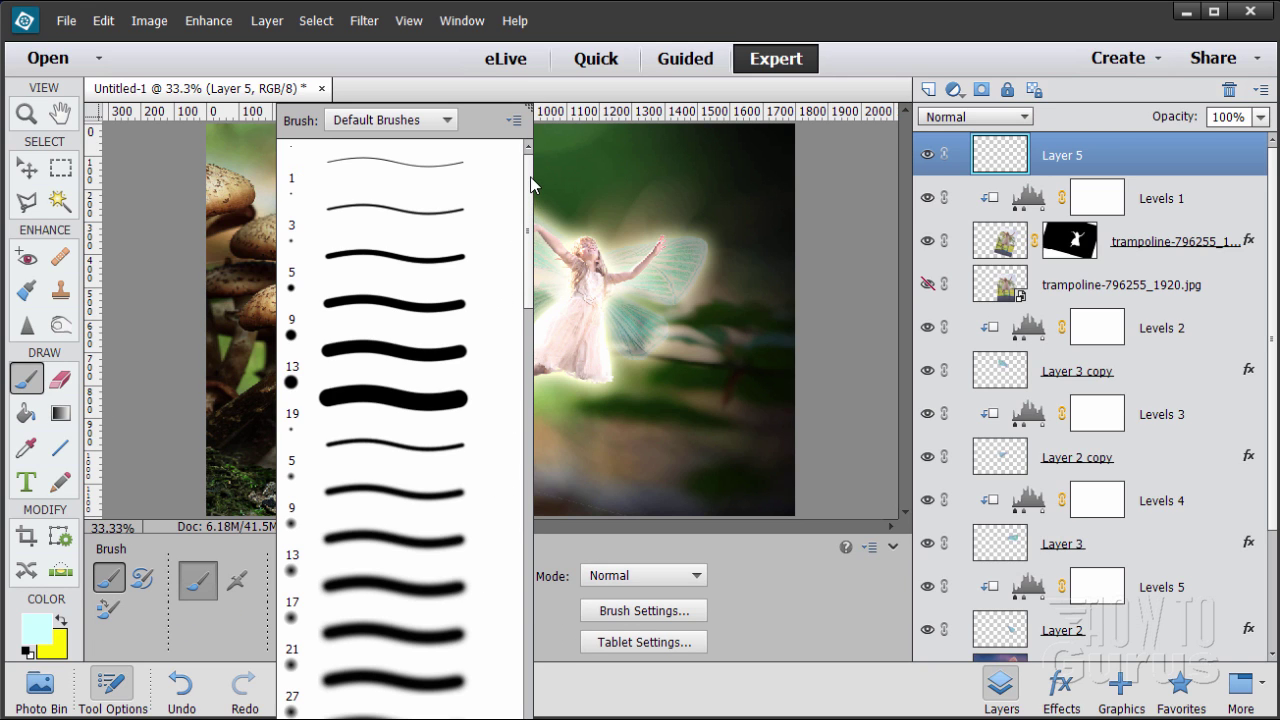
mouse_move(530, 185)
left_mouse_down()
mouse_move(514, 443)
mouse_move(537, 690)
mouse_move(528, 625)
left_mouse_up()
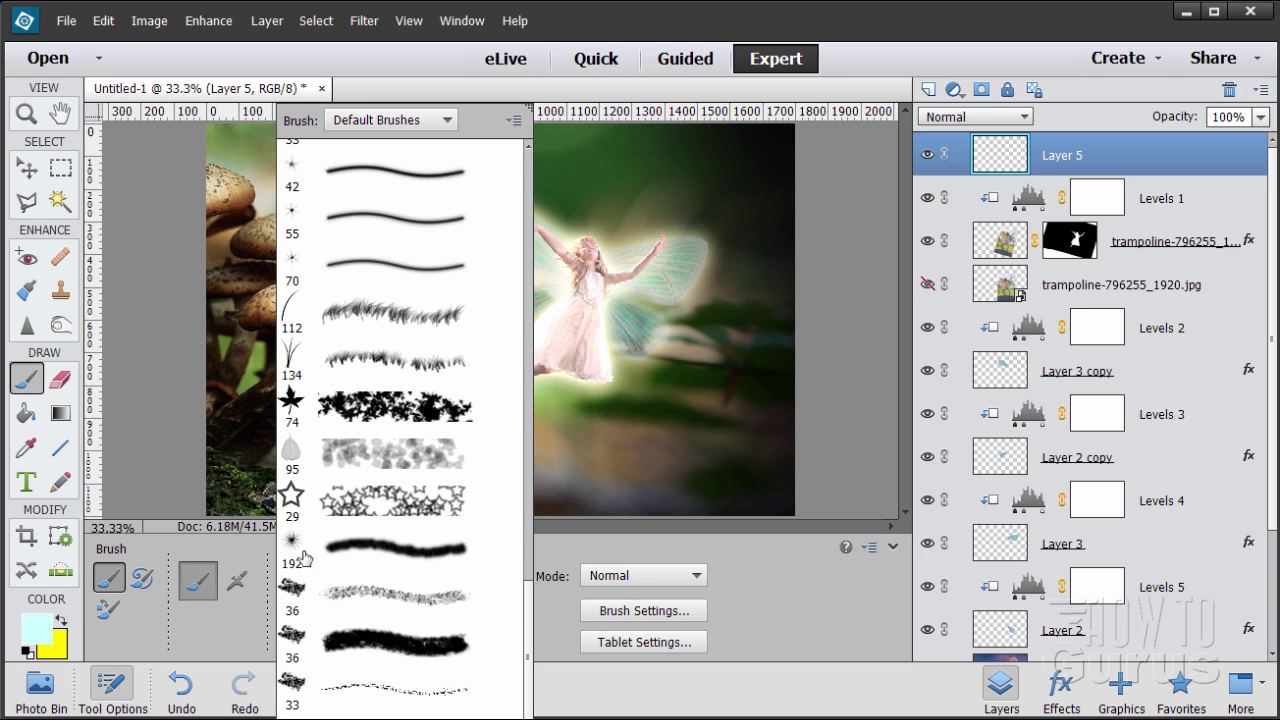
left_click(366, 550)
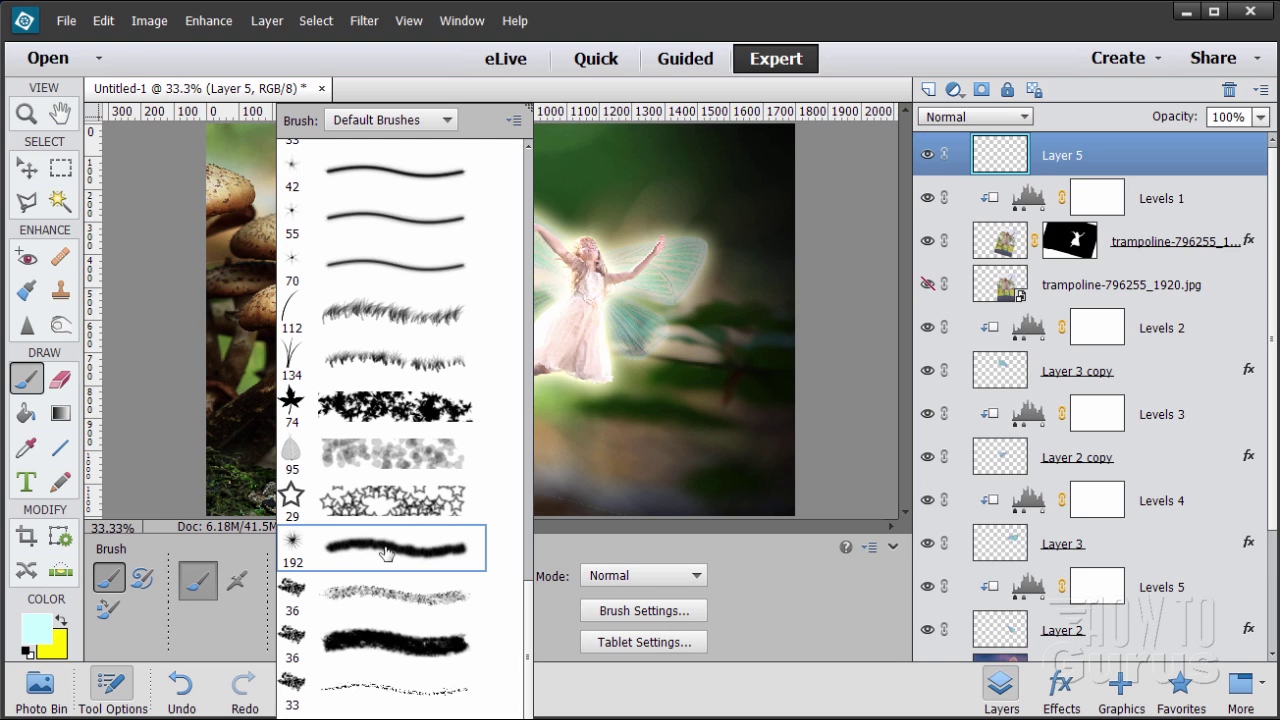
double_click(377, 552)
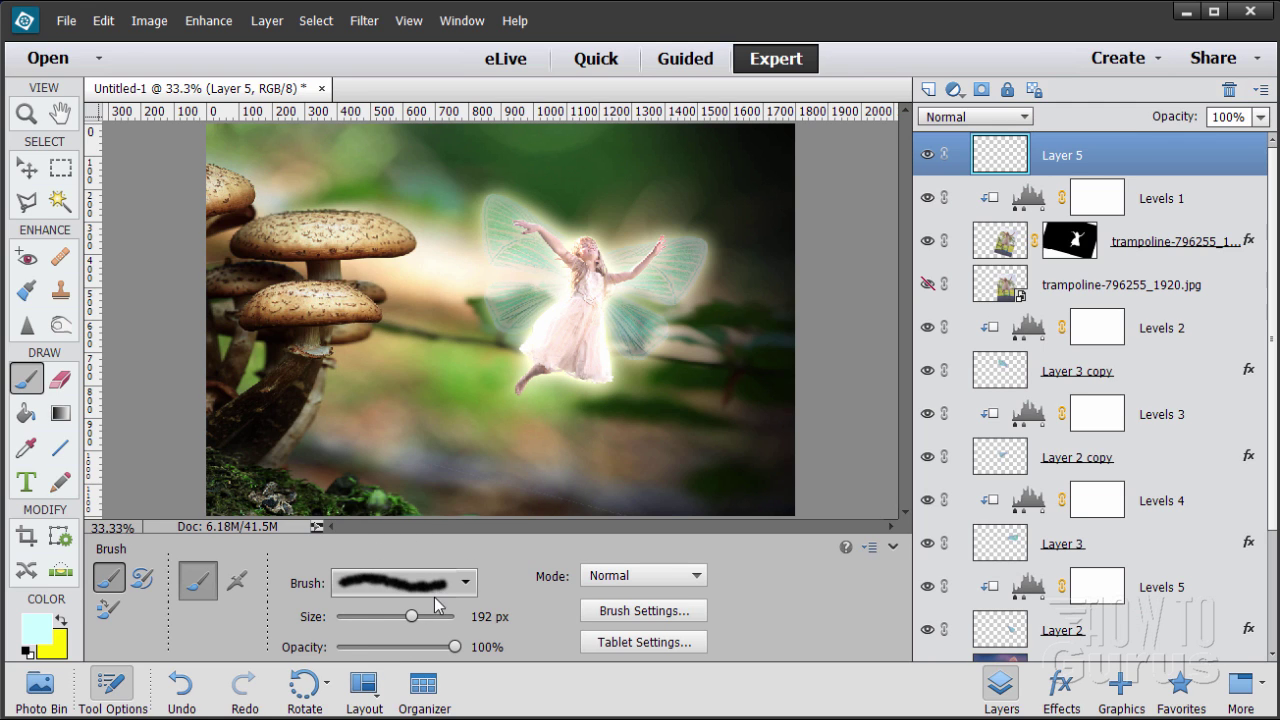
left_click(490, 614)
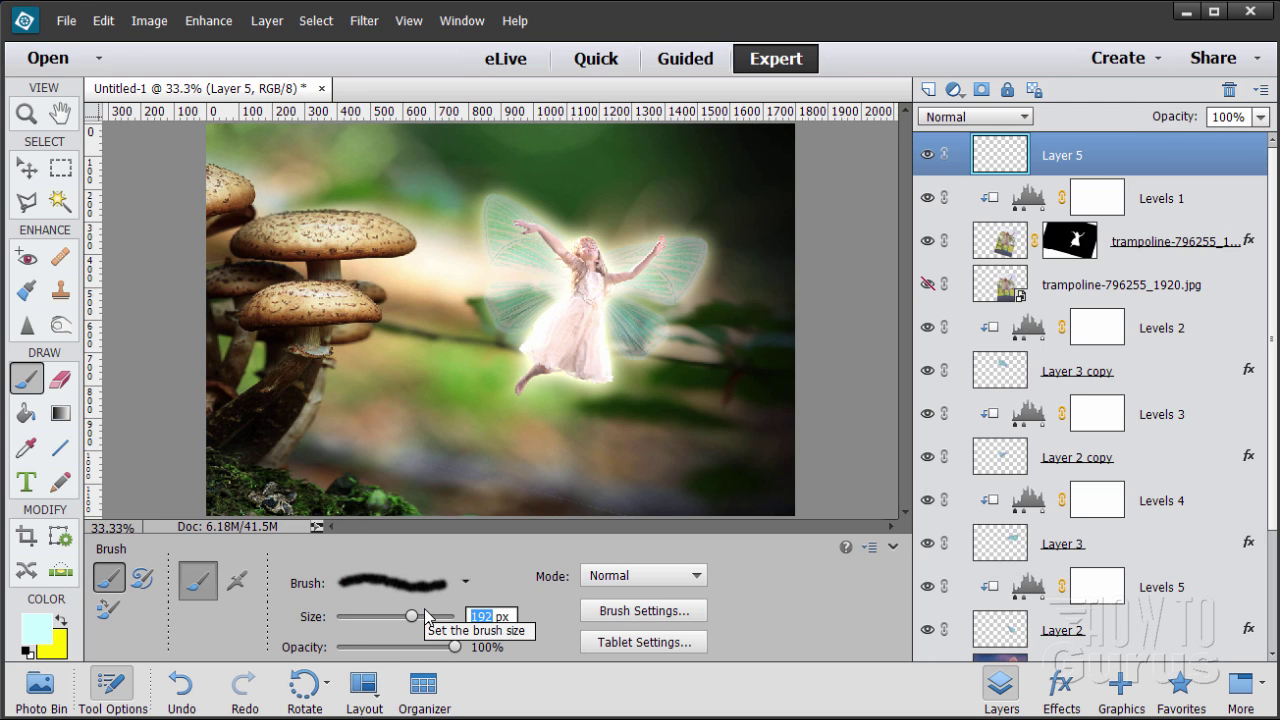
type("87")
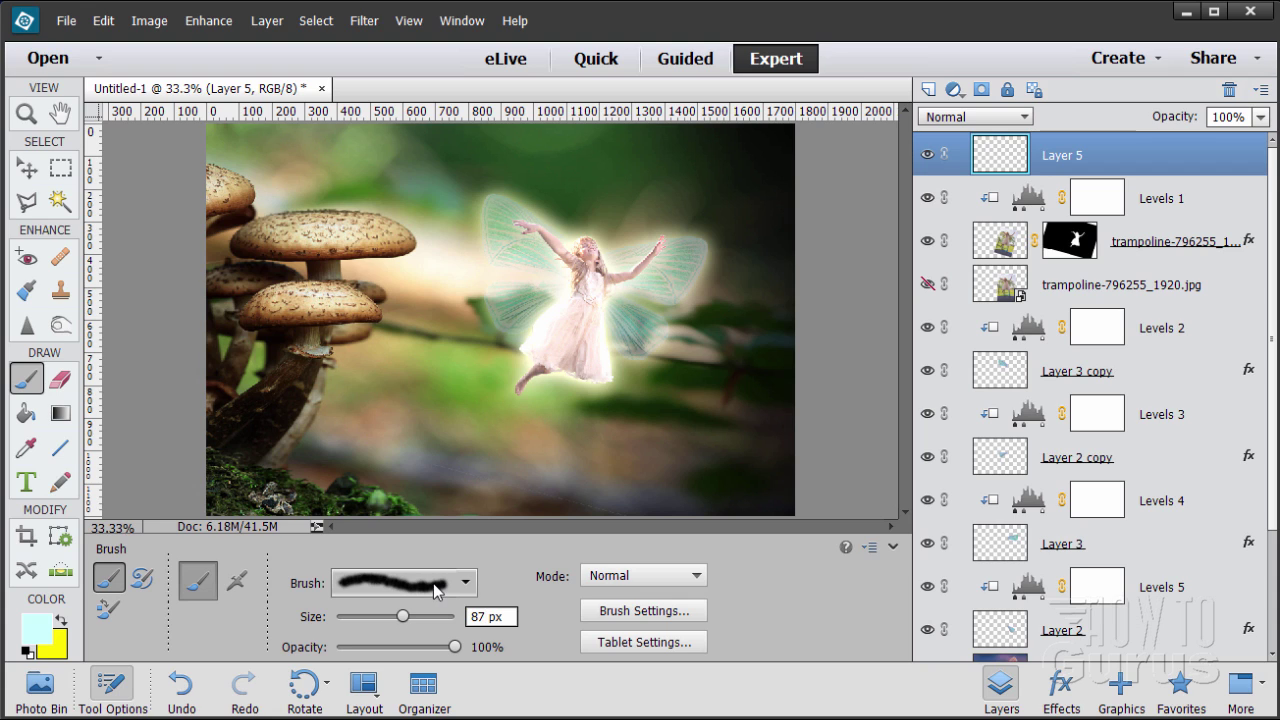
Configure the starburst brush with 100% hue jitter, 100% scatter and 143% spacing.
left_click(632, 617)
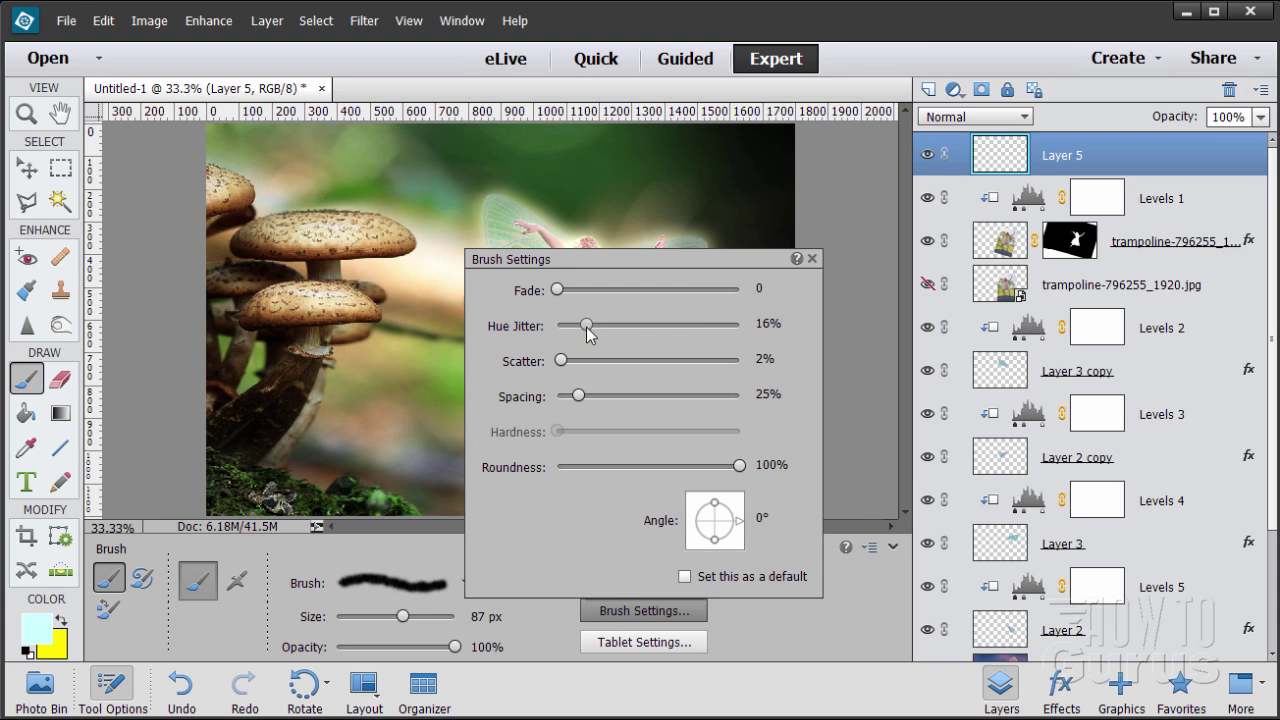
left_click_drag(590, 330, 790, 331)
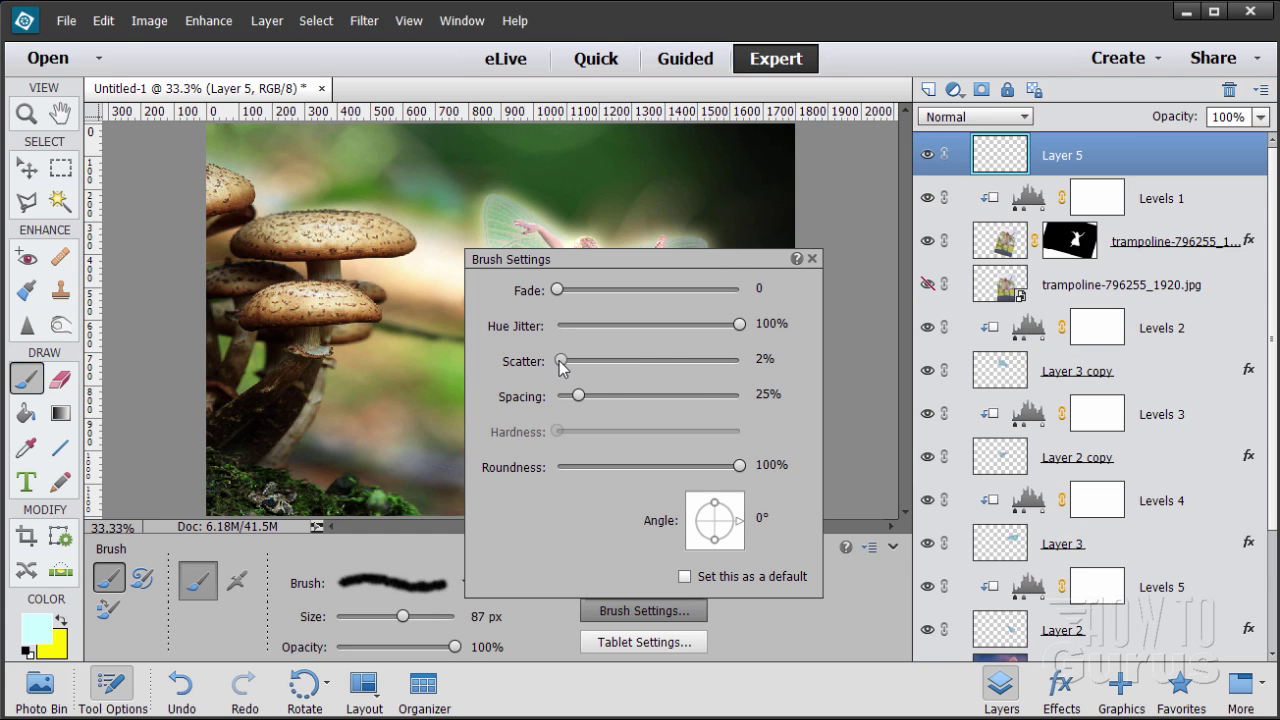
left_click_drag(561, 361, 800, 364)
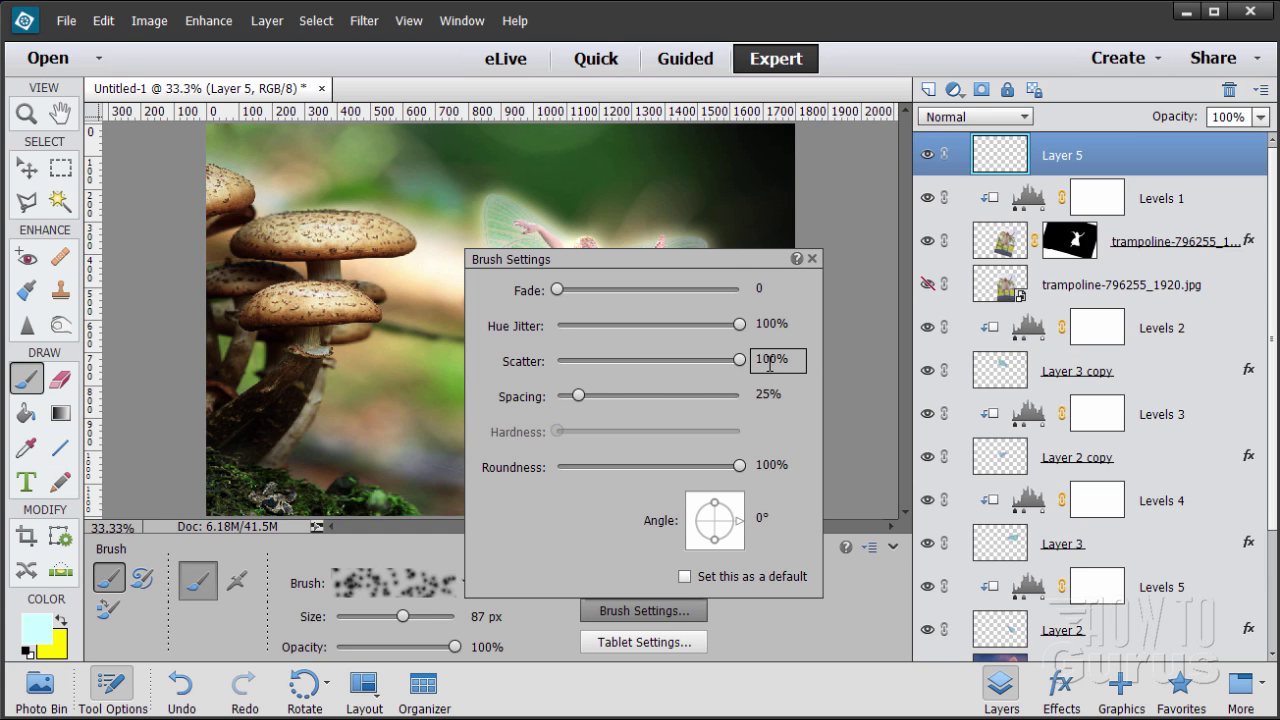
left_click(772, 396)
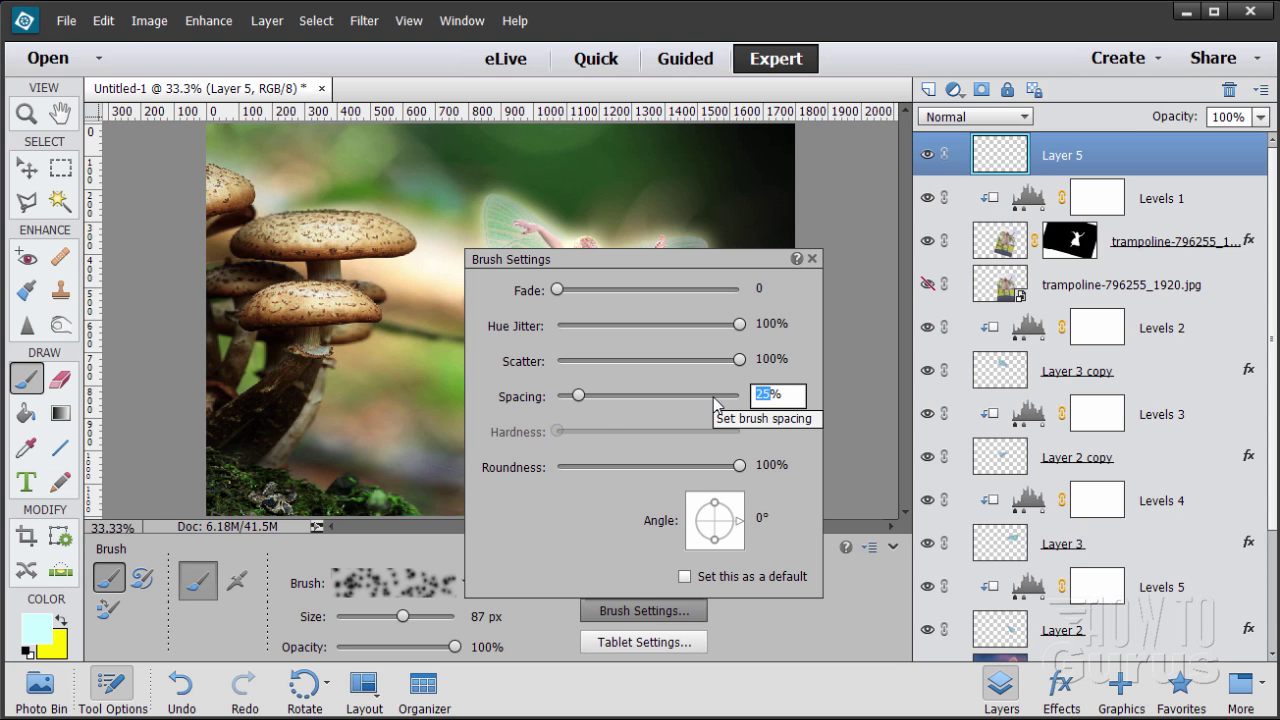
type("143")
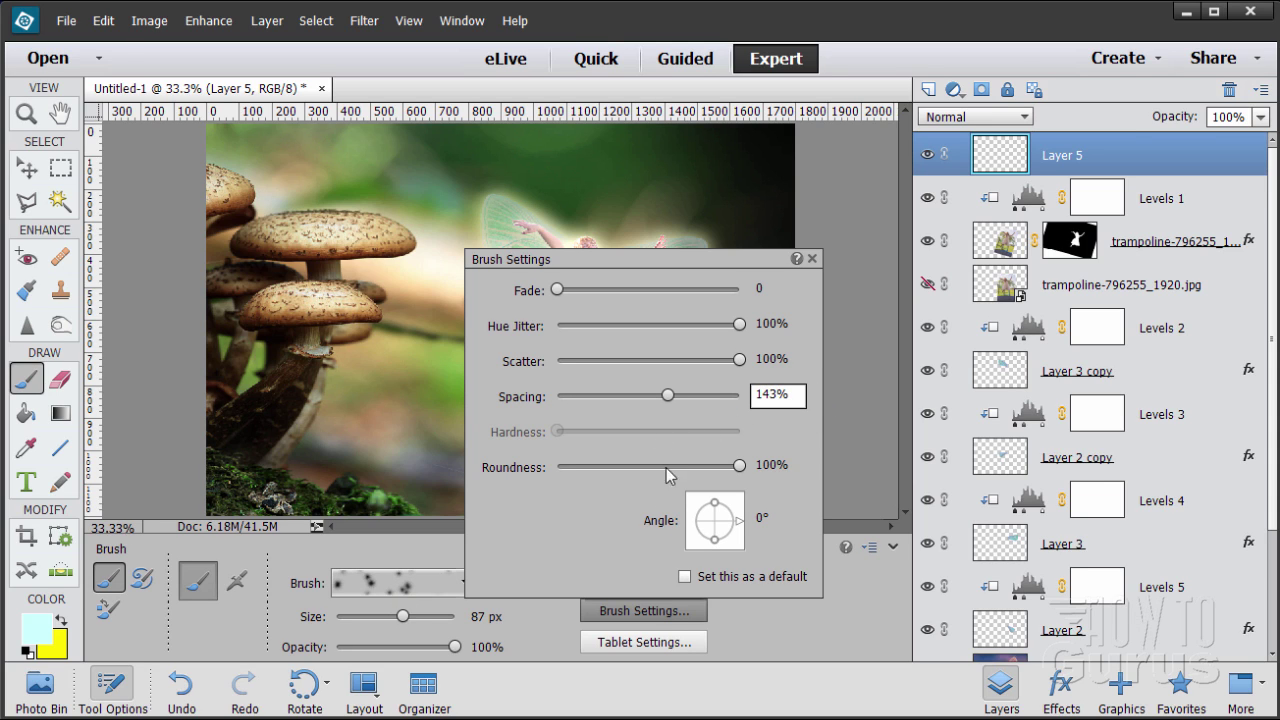
left_click(811, 258)
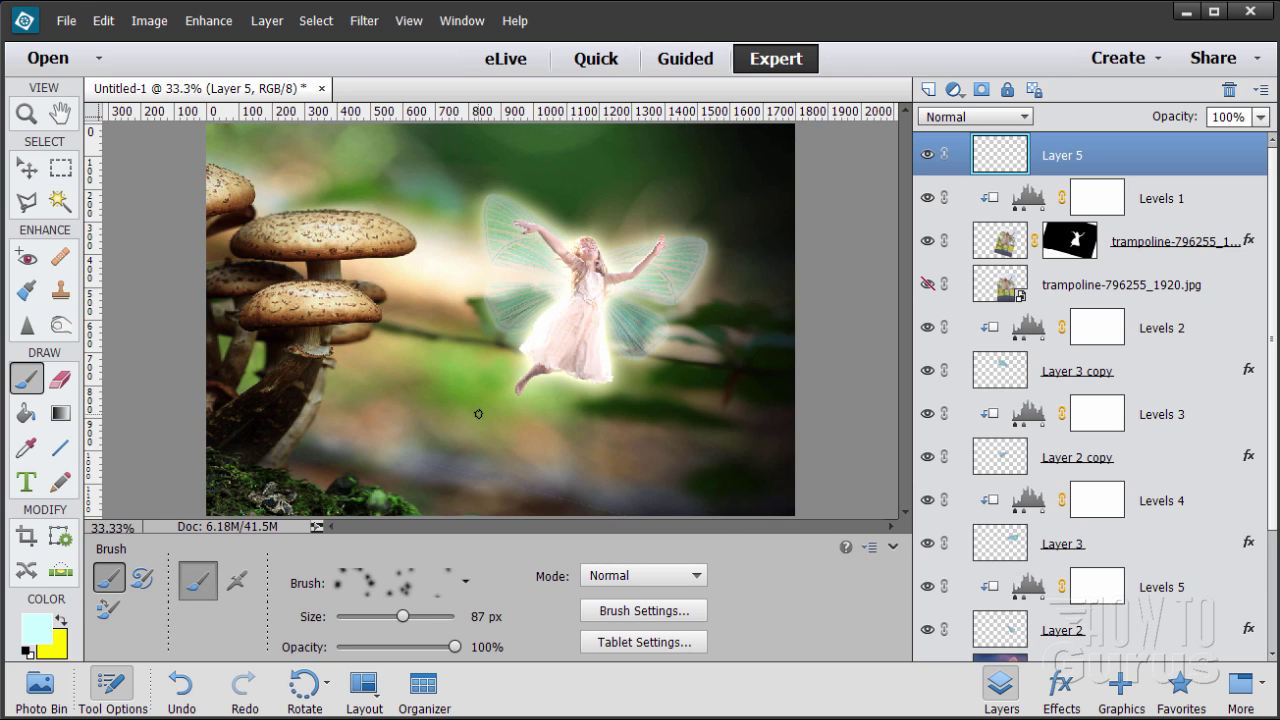
Paint scattered cyan and yellow sparkles on Layer 5 below the fairy, over her upper body and above her wings.
left_click_drag(478, 414, 472, 417)
mouse_move(570, 395)
left_mouse_down()
mouse_move(535, 399)
mouse_move(467, 489)
left_mouse_up()
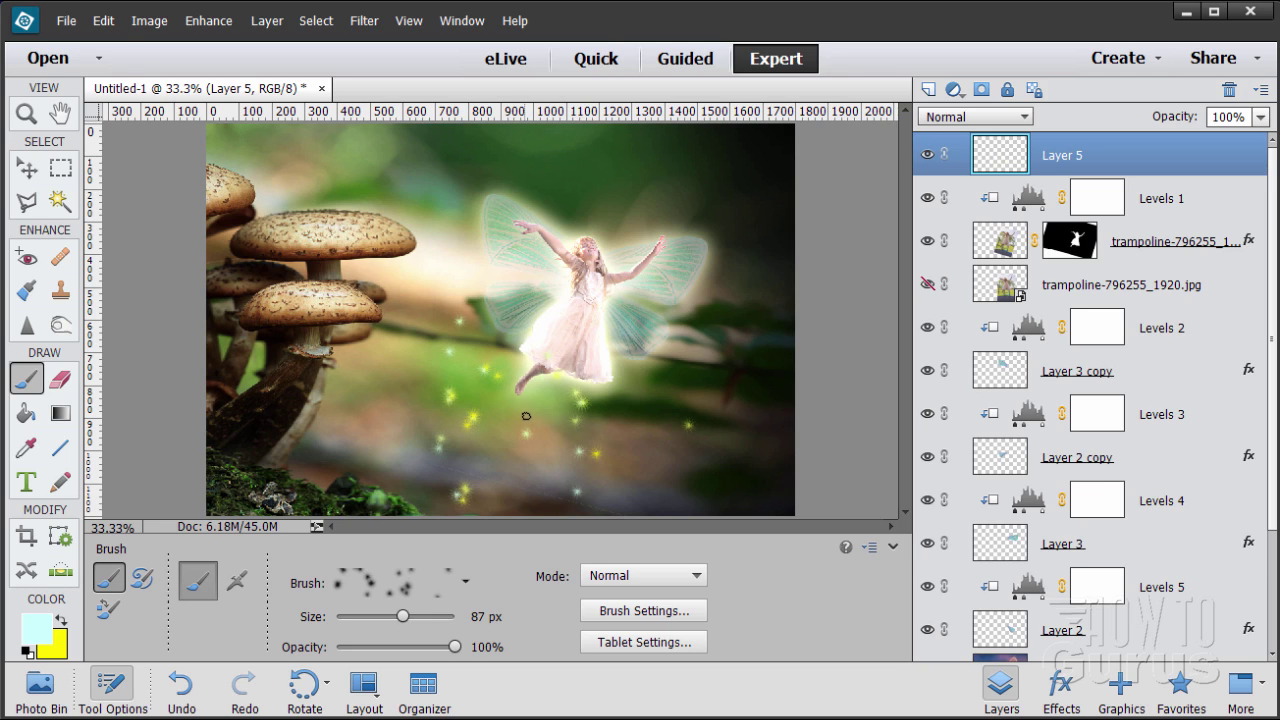
left_click_drag(526, 416, 453, 483)
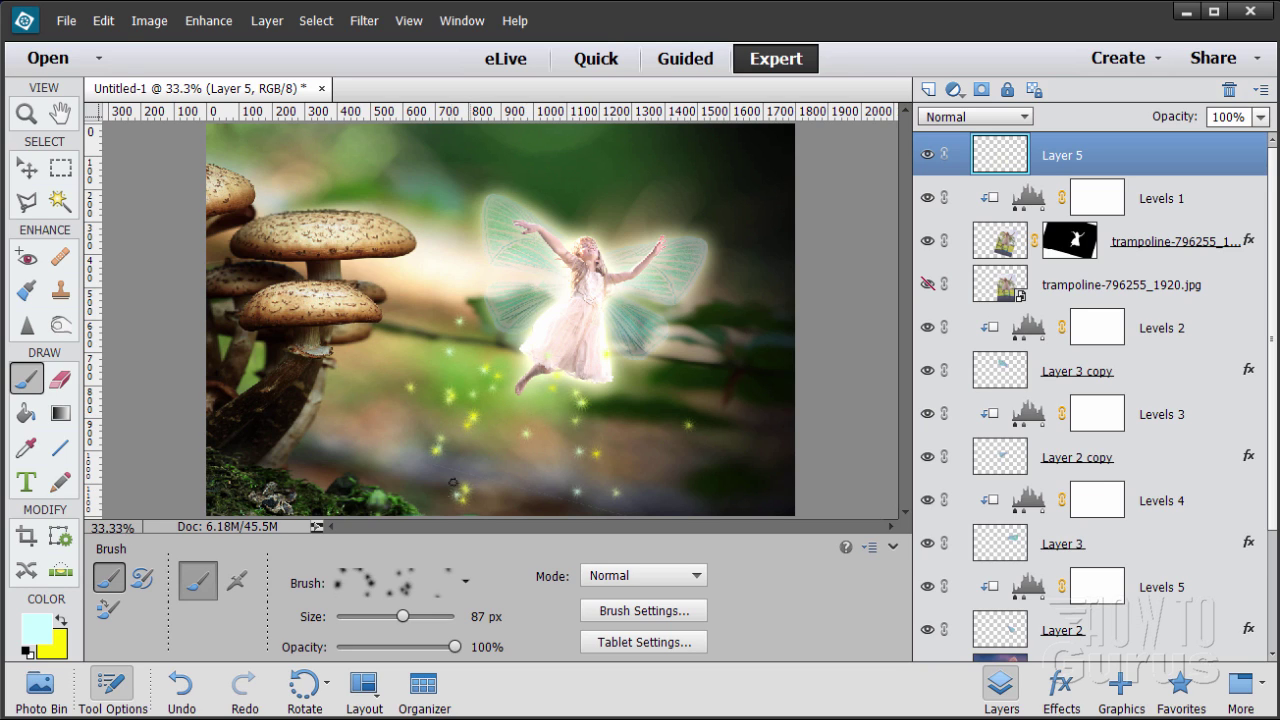
left_click(516, 411)
left_click(486, 428)
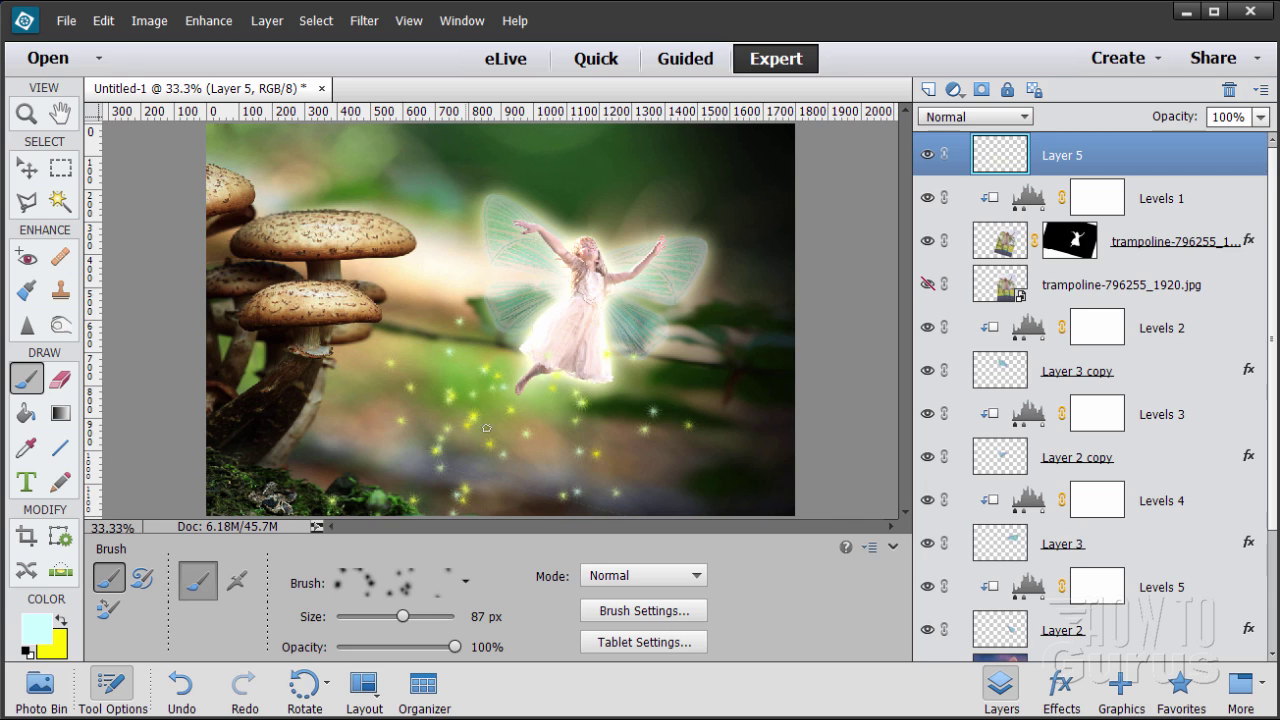
left_click(596, 243)
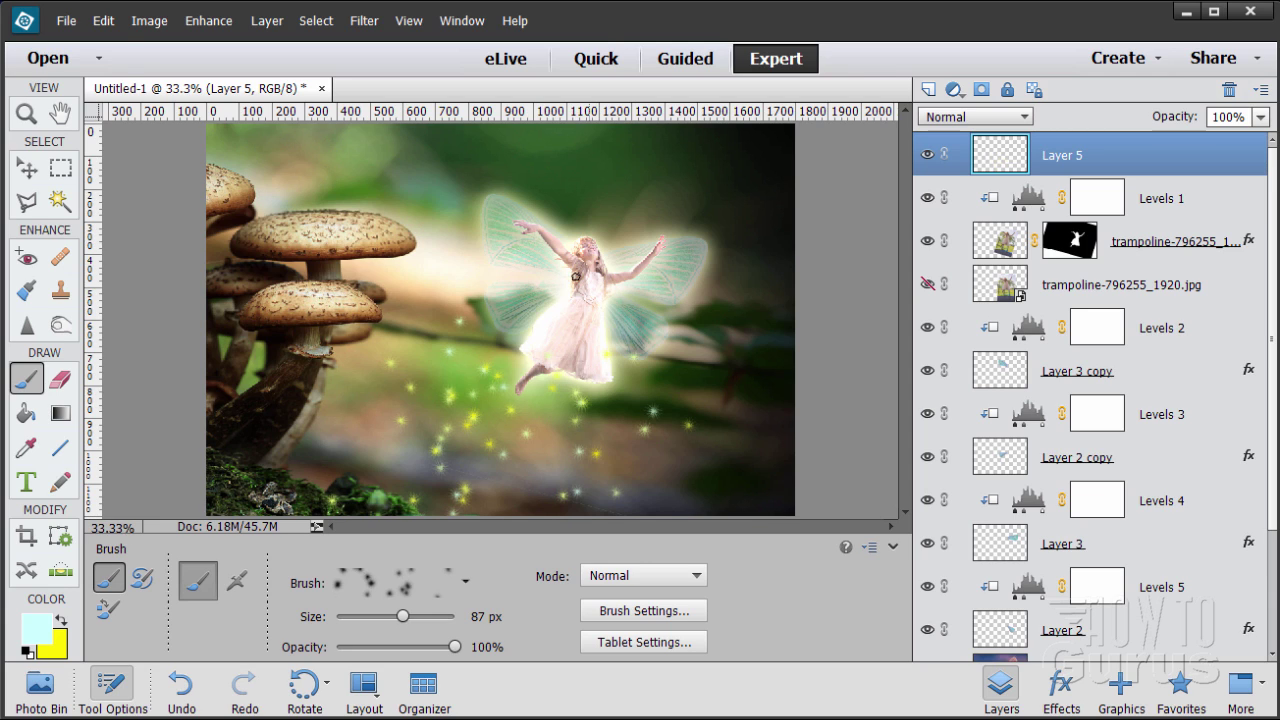
left_click(538, 185)
left_click(632, 178)
left_click(716, 140)
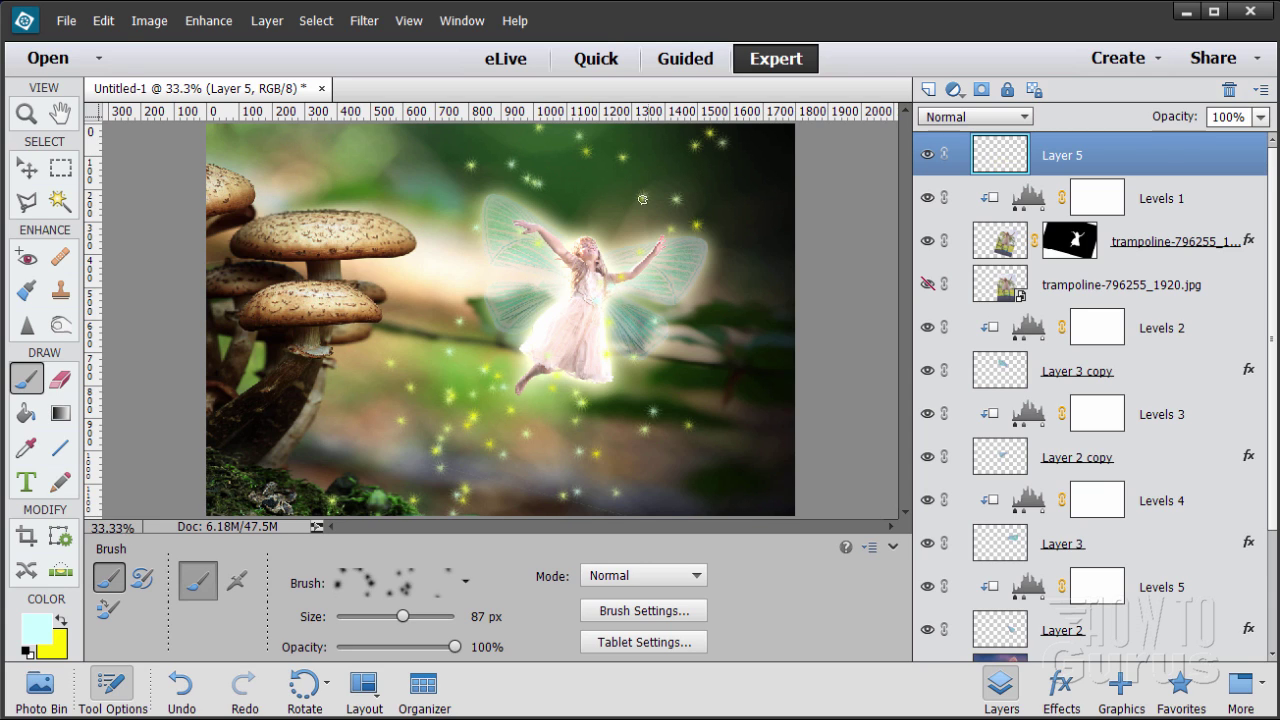
Paint more cyan and yellow sparkles above the fairy's head and wings and across the dark upper-right area of the image.
left_click(622, 195)
left_click(692, 163)
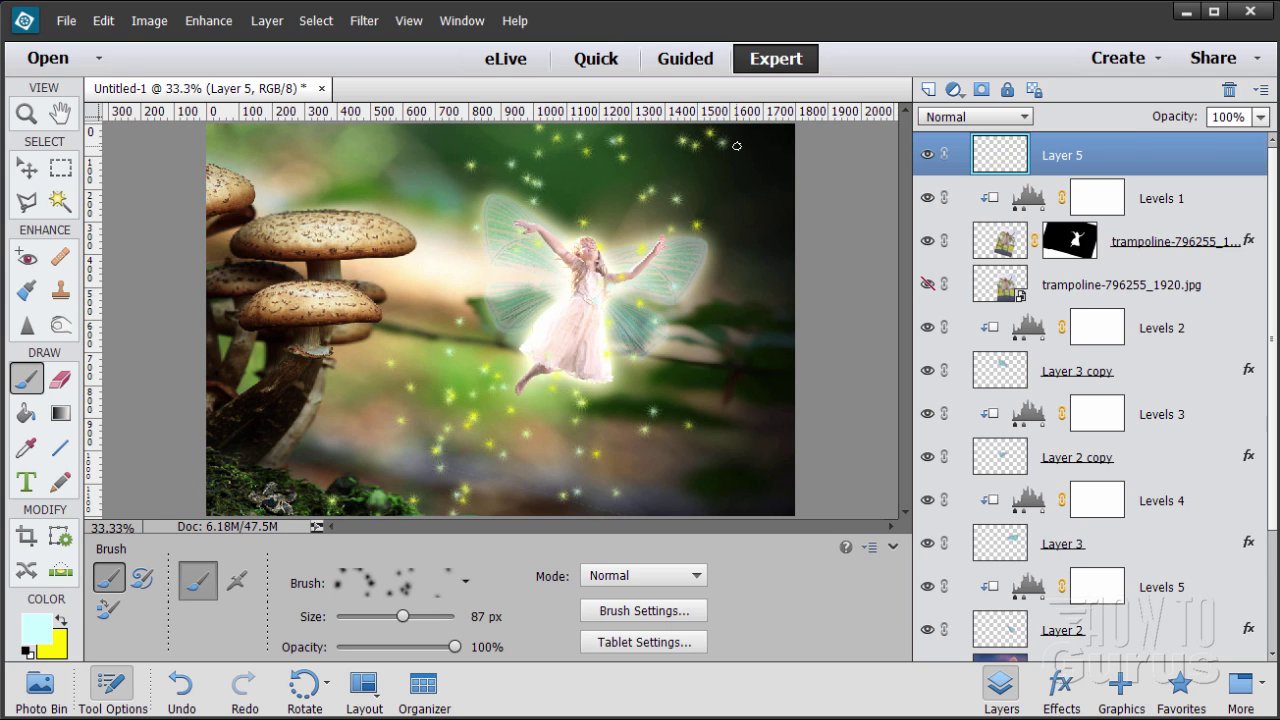
left_click(771, 202)
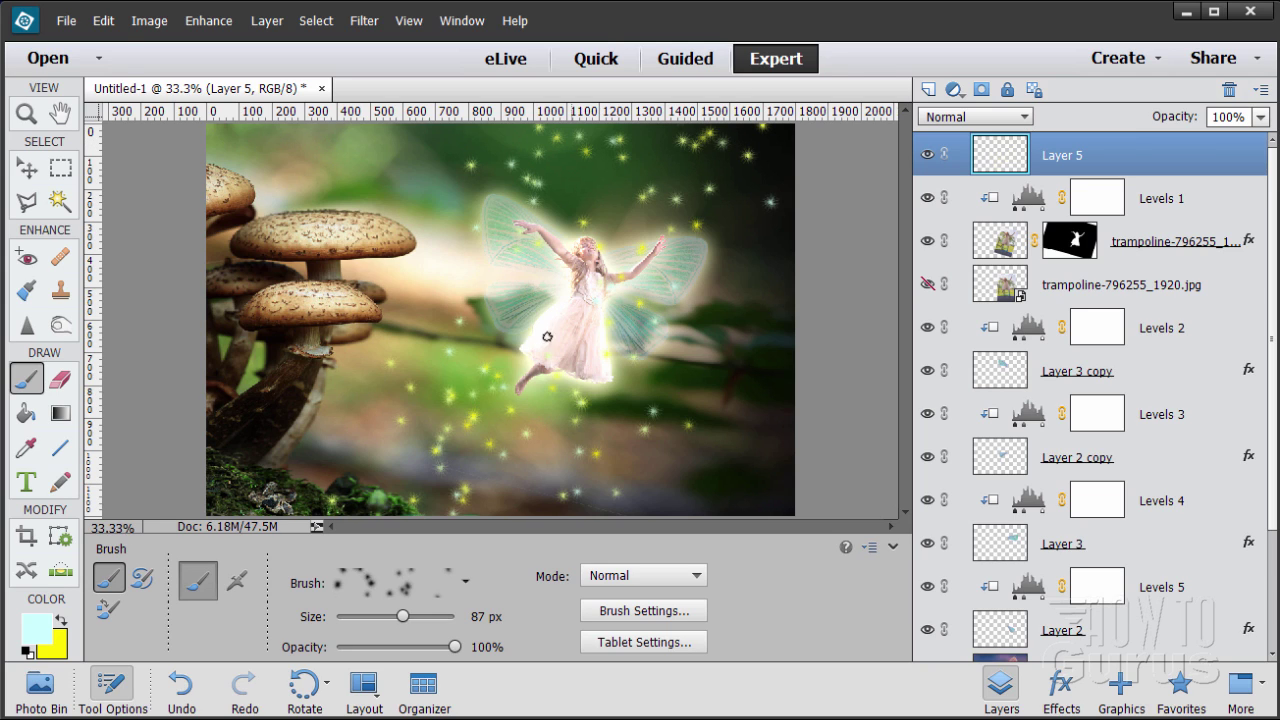
left_click(608, 231)
left_click(711, 132)
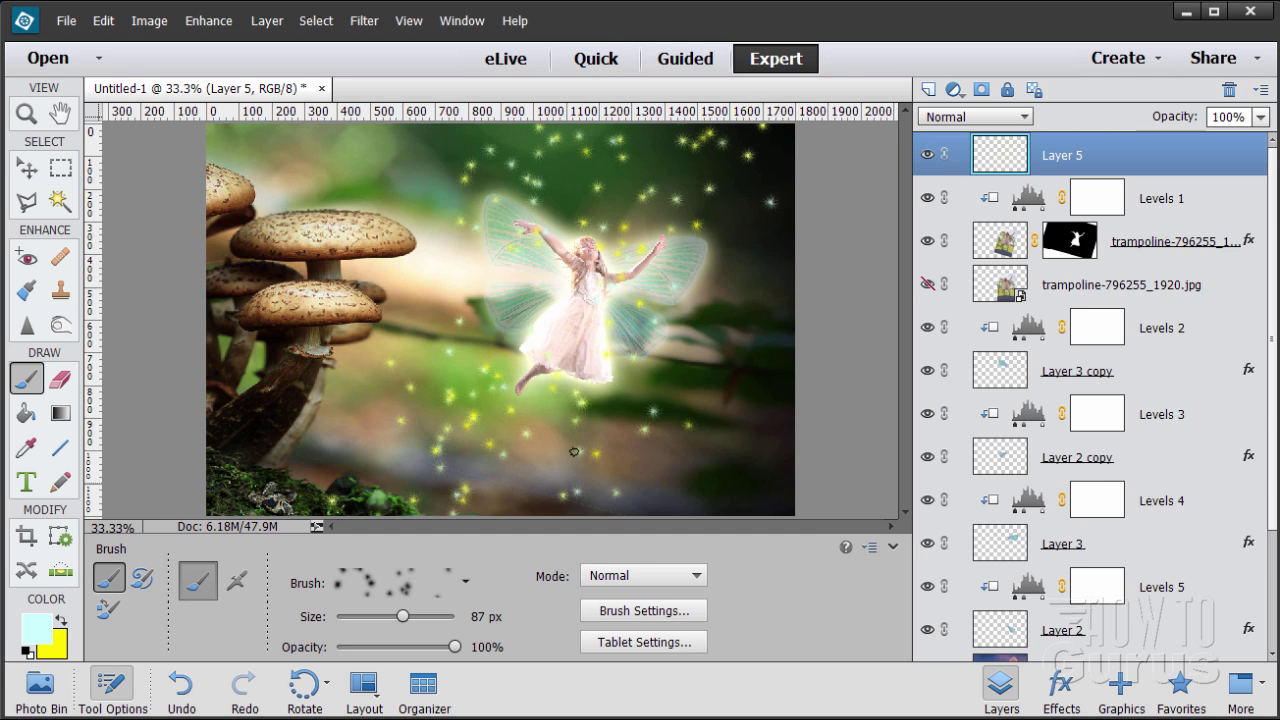
Add smaller sparkles around the fairy with the brush at 50 px, and set the brush size to 100 px.
left_click(486, 620)
type("50")
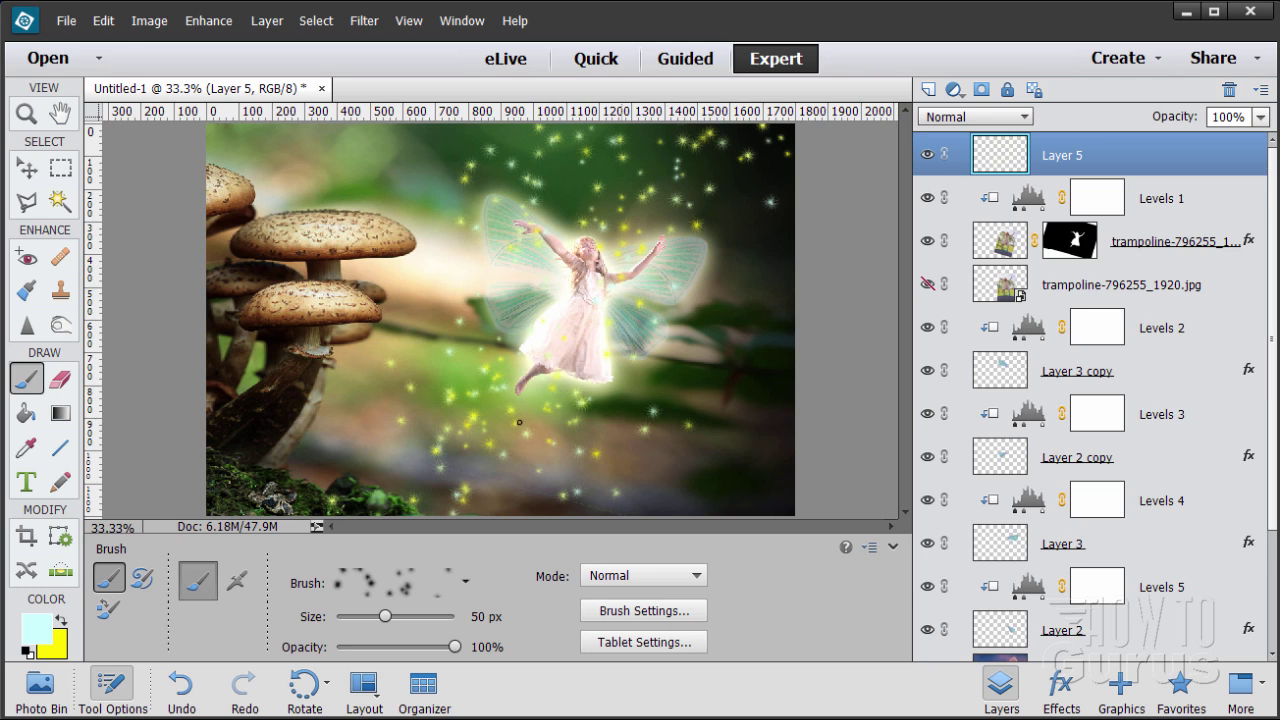
double_click(481, 617)
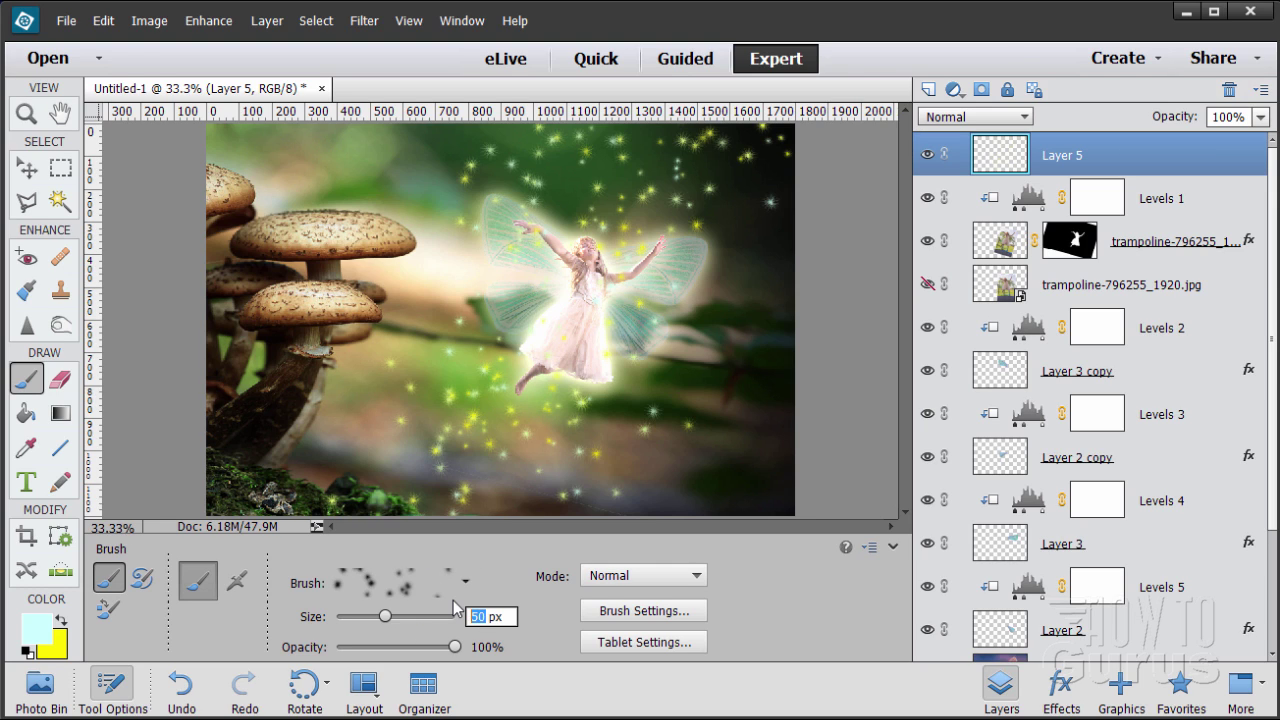
type("100")
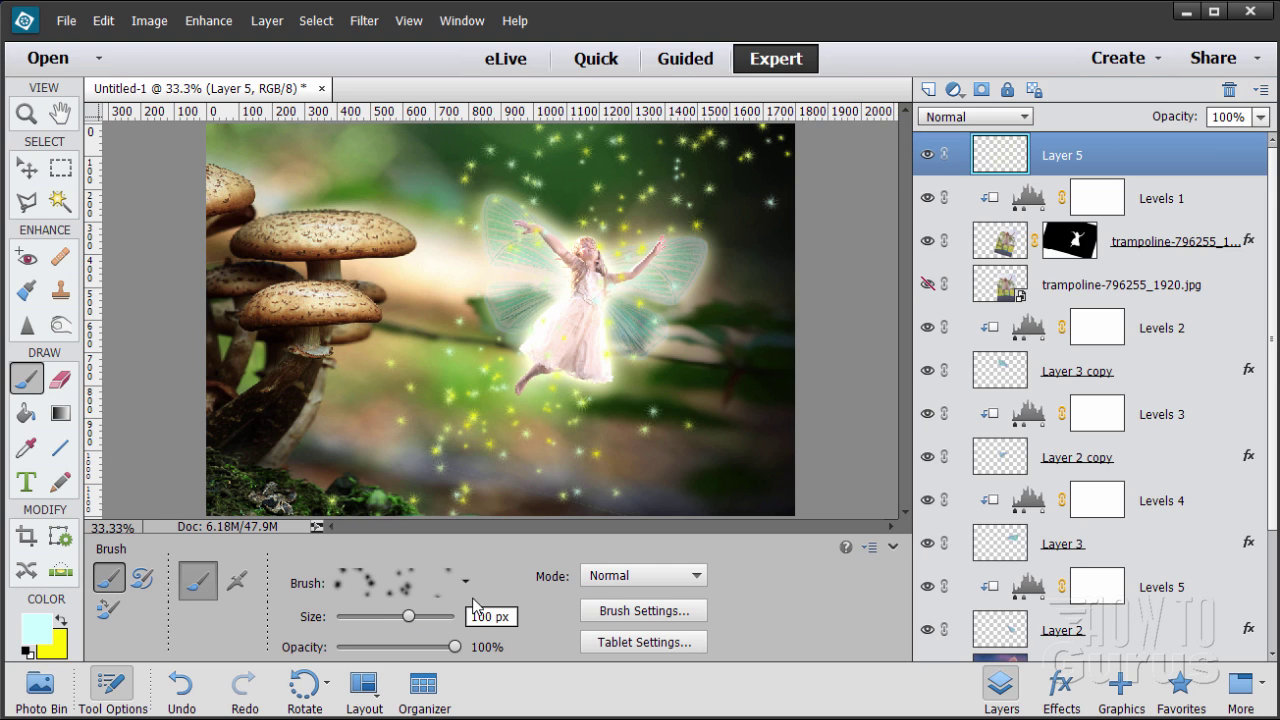
key("Return")
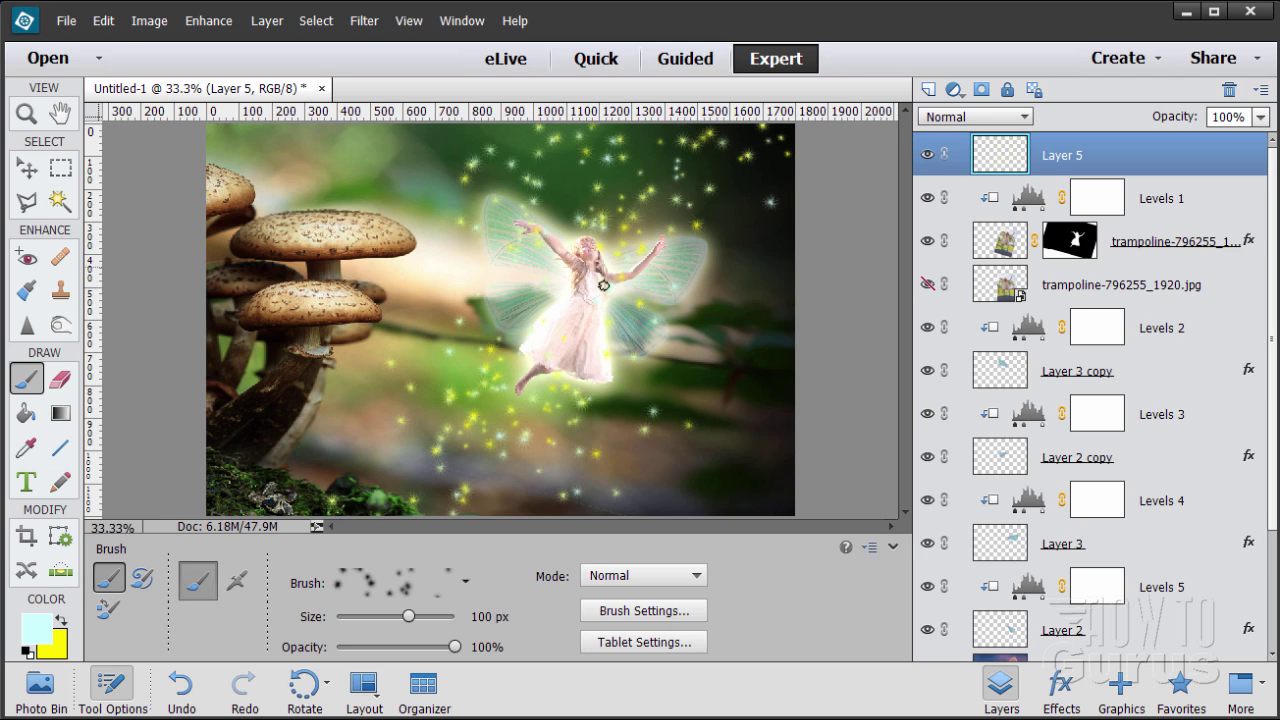
Rename Layer 5 to Sparkles and erase the sparkles that cover the fairy's body and wings.
double_click(1061, 156)
type("S")
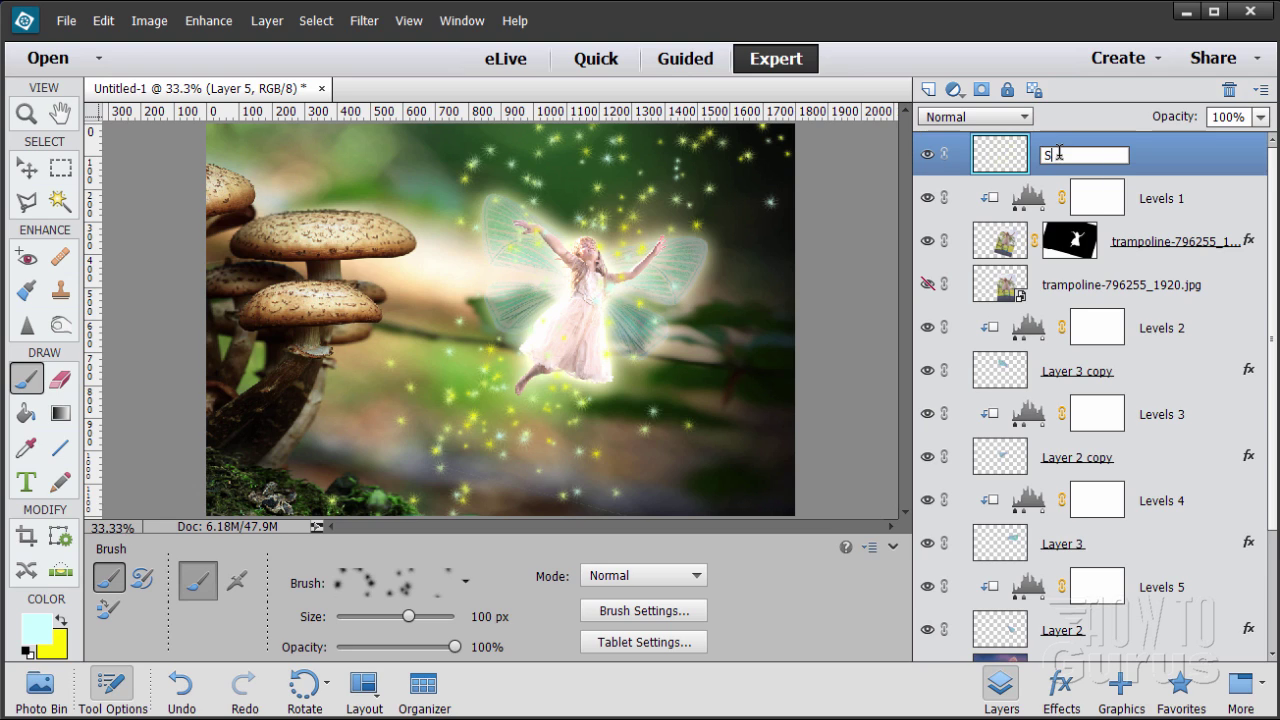
type("parkles")
key("Return")
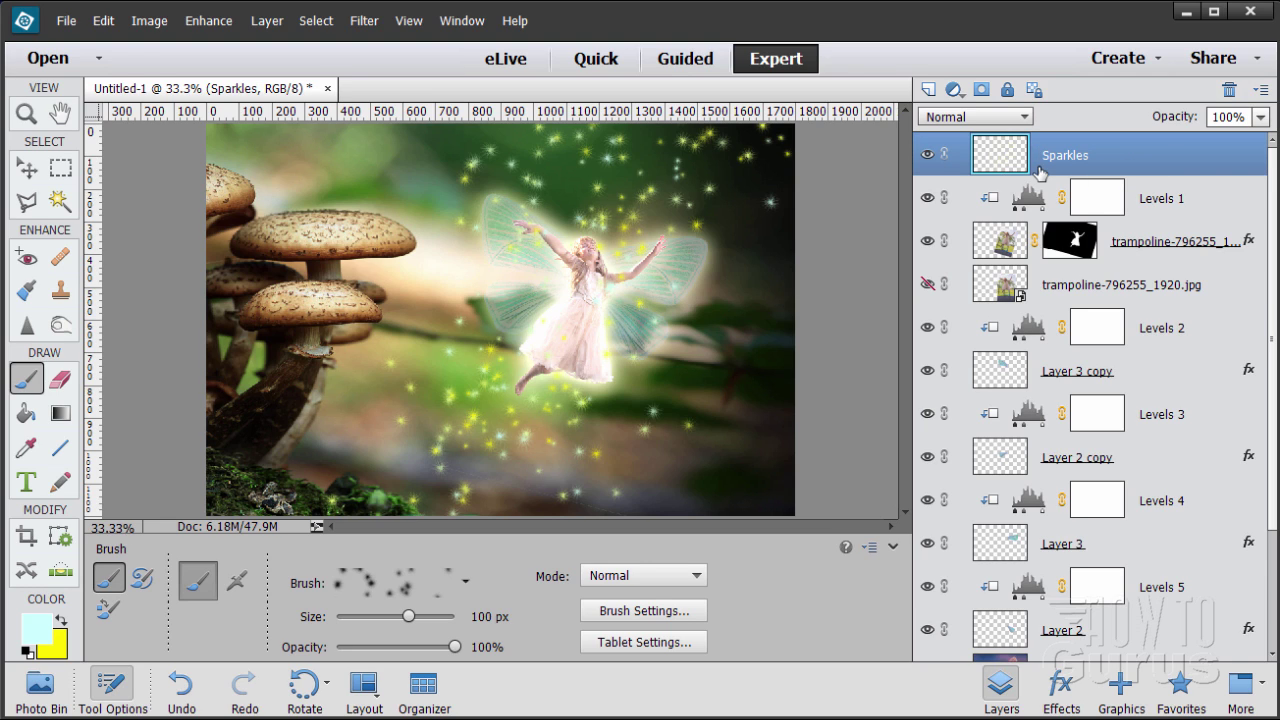
left_click(56, 388)
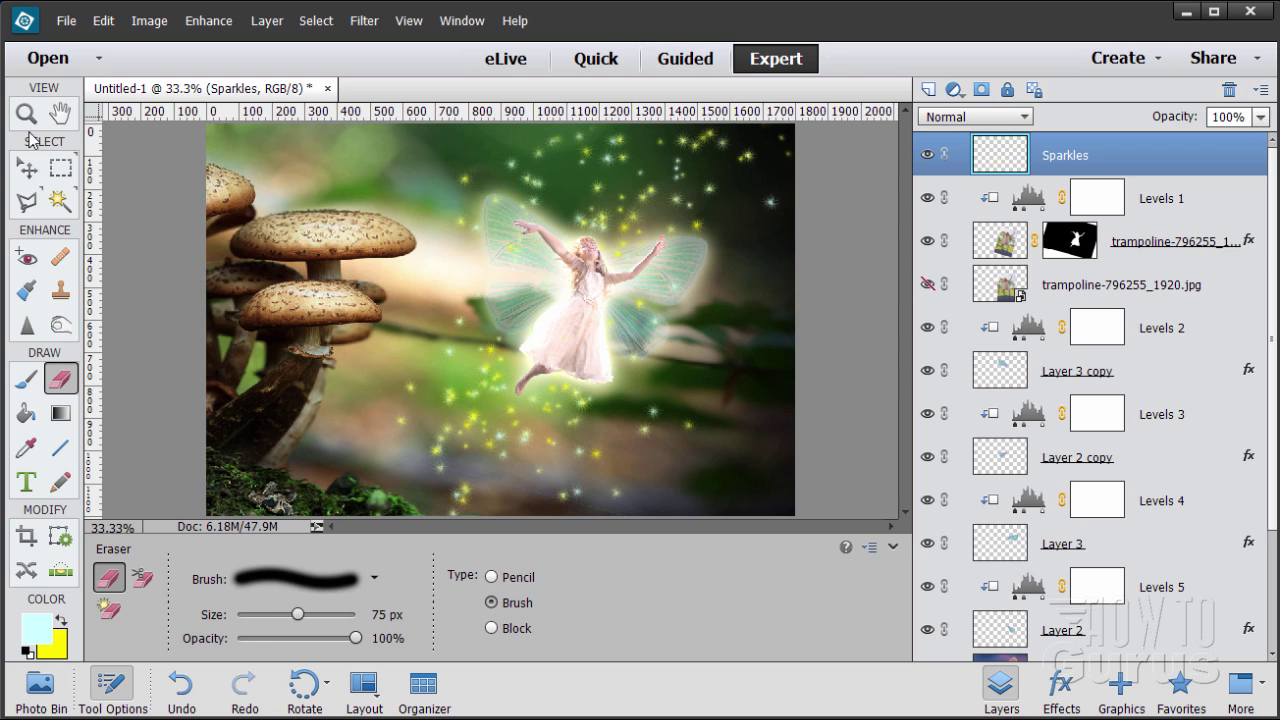
Duplicate the Sparkles layer as Sparkles Blur and place the copy directly beneath the original.
left_click(28, 163)
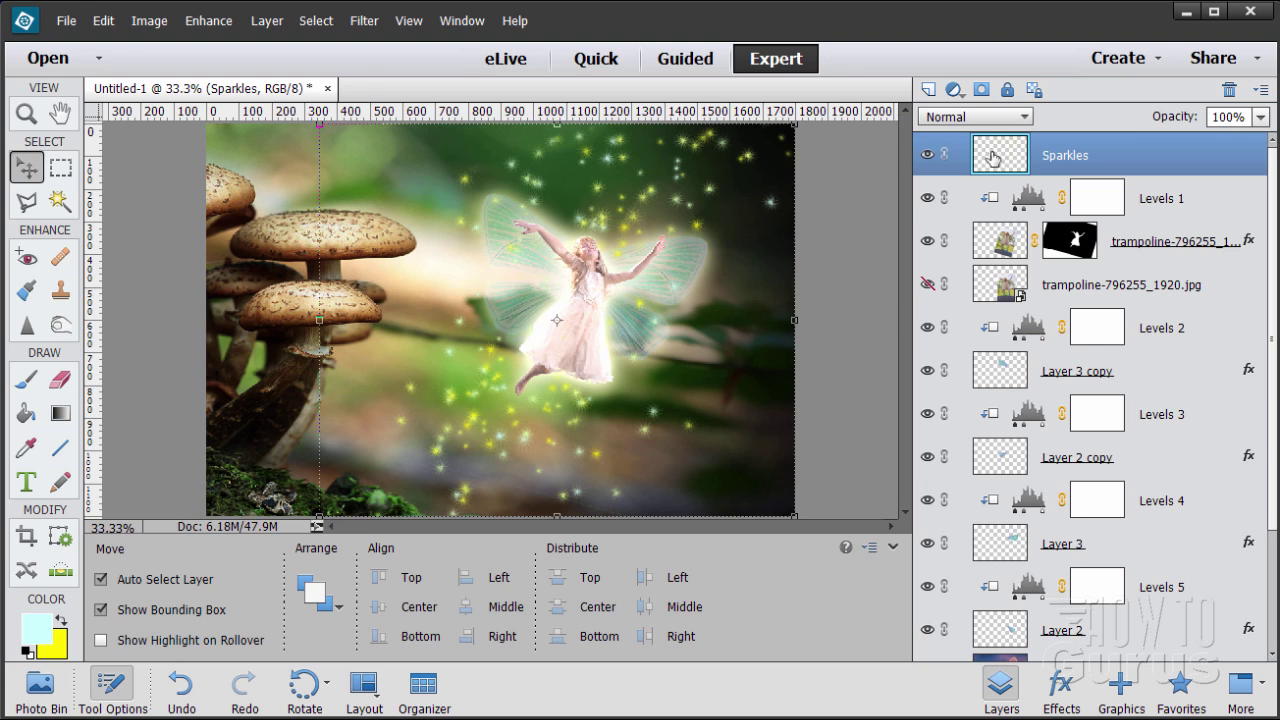
left_click_drag(993, 157, 928, 89)
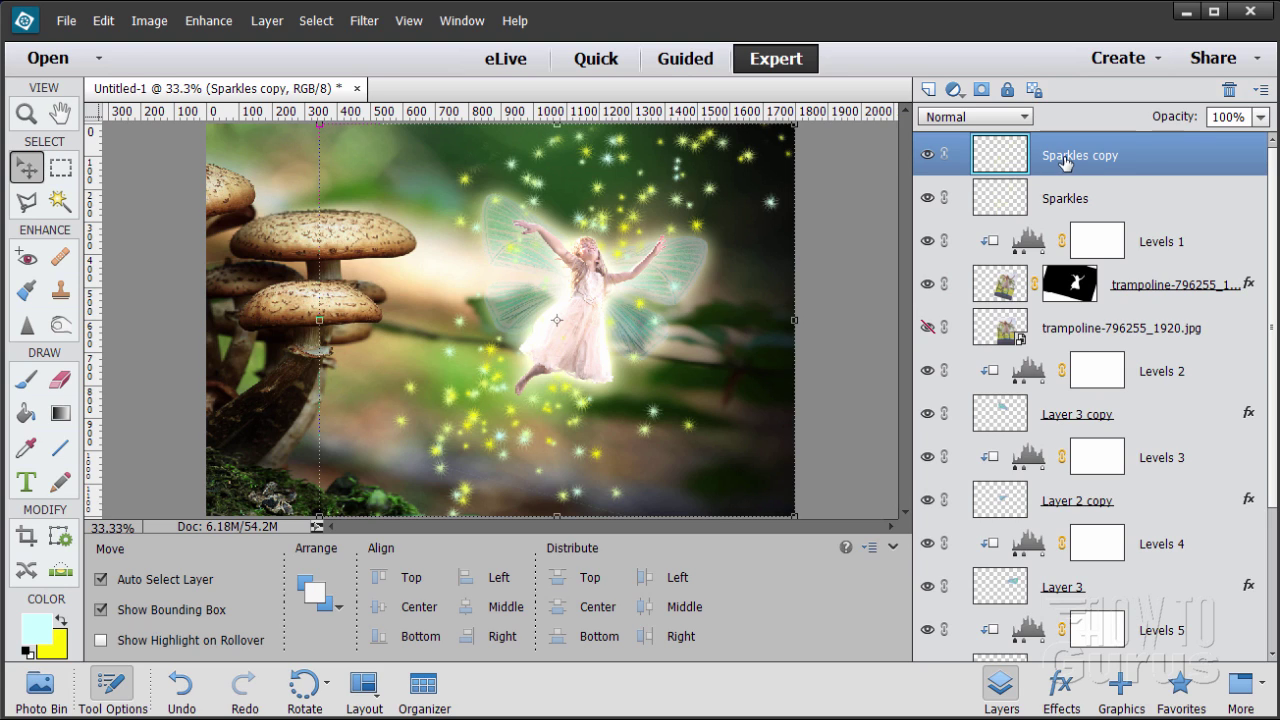
double_click(1066, 157)
left_click(1124, 153)
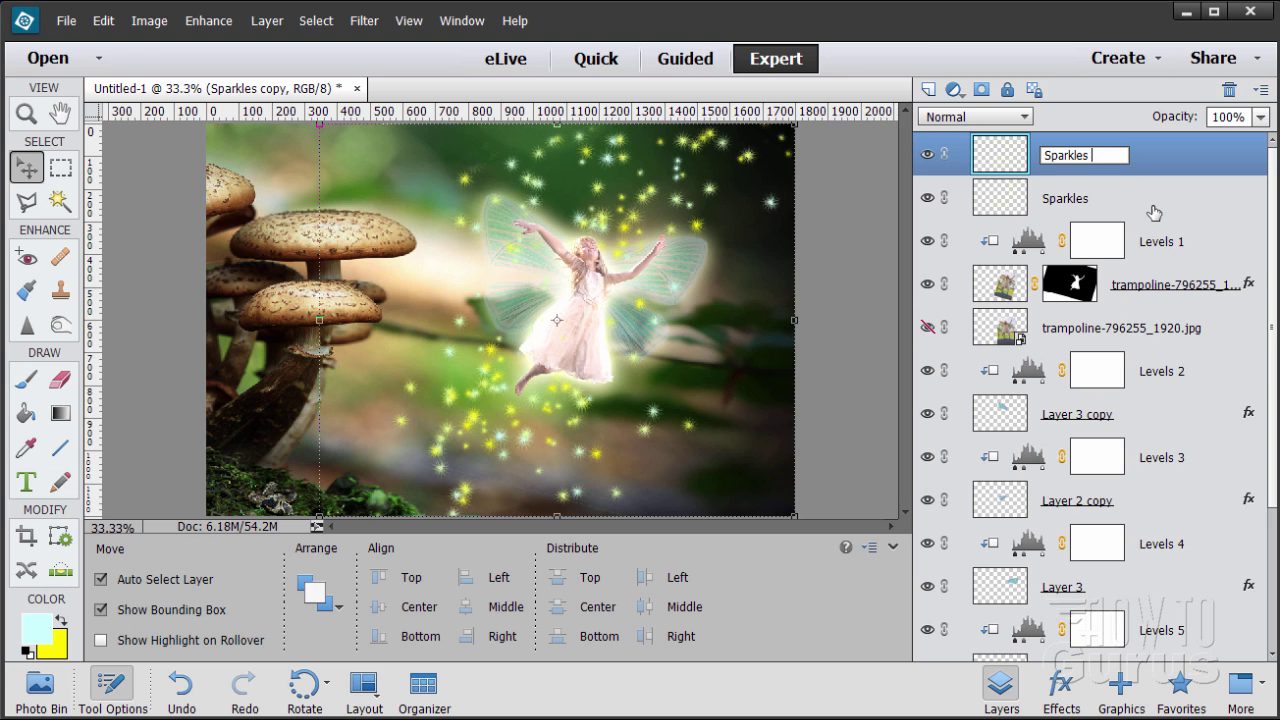
type("Blur")
left_click(1140, 170)
left_click_drag(1022, 168, 1005, 218)
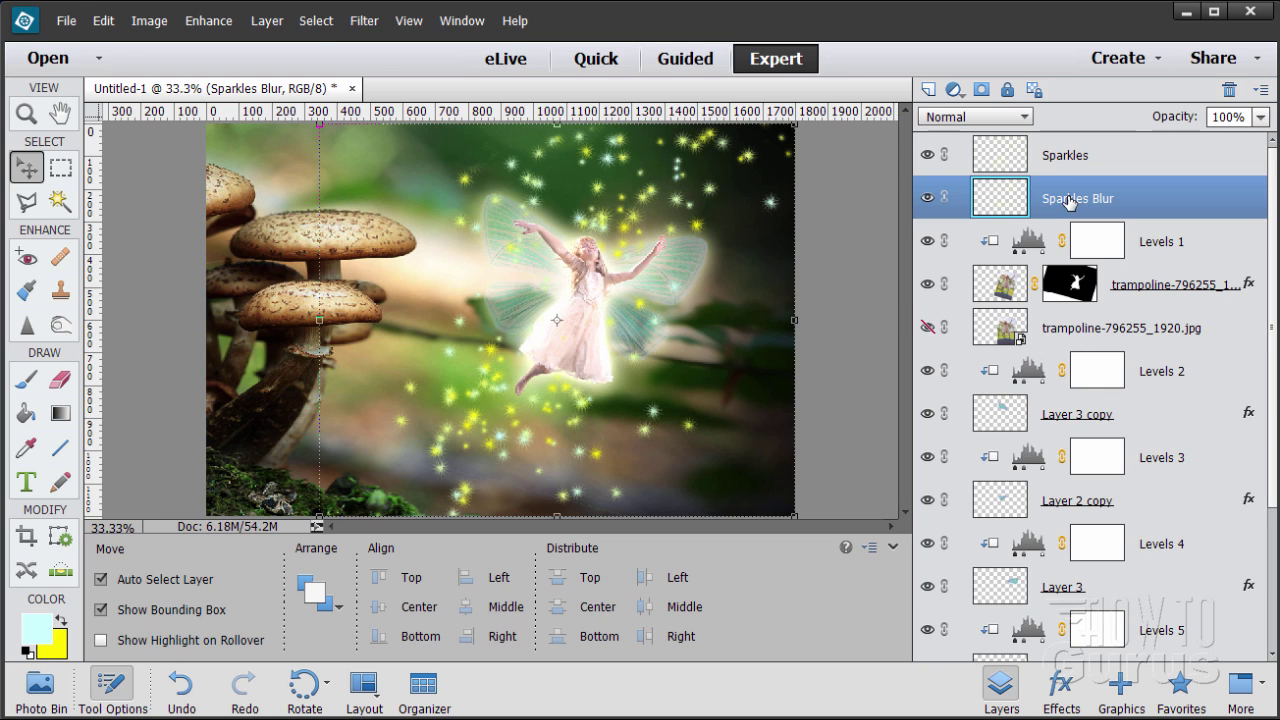
Apply a Gaussian Blur with a 5-pixel radius to the Sparkles Blur layer and set its opacity to 60%.
left_click(364, 21)
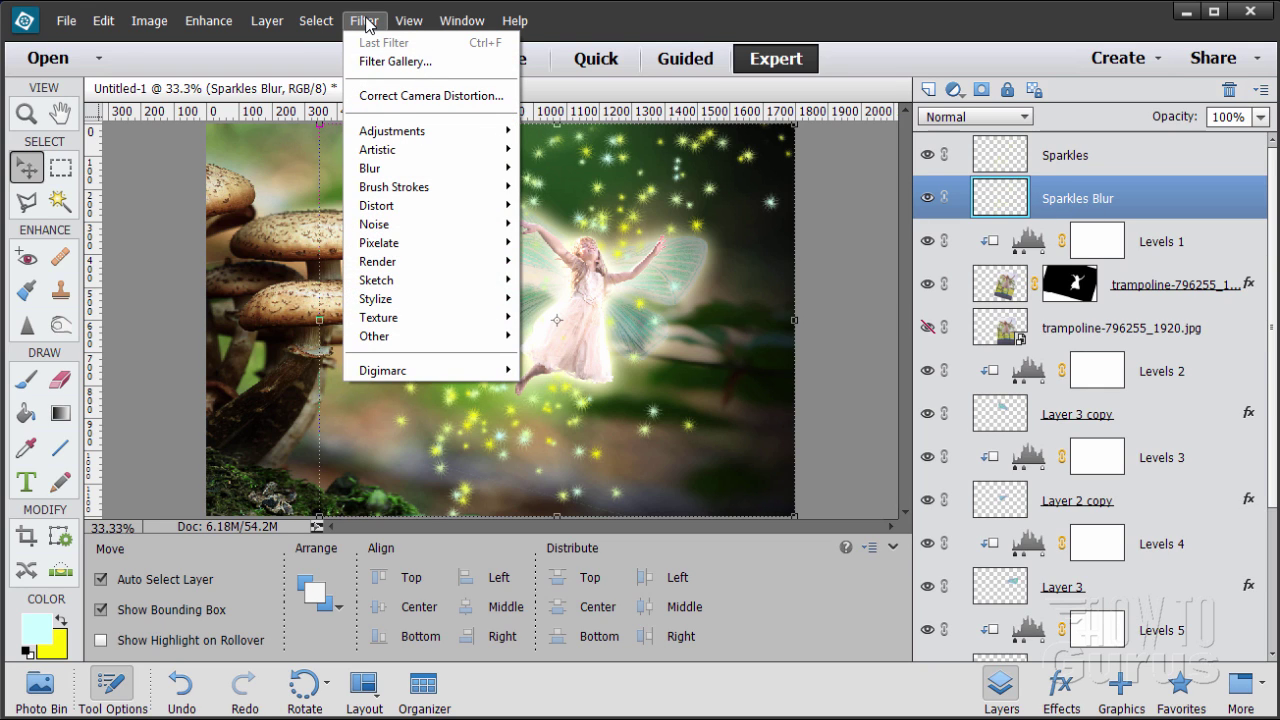
mouse_move(388, 168)
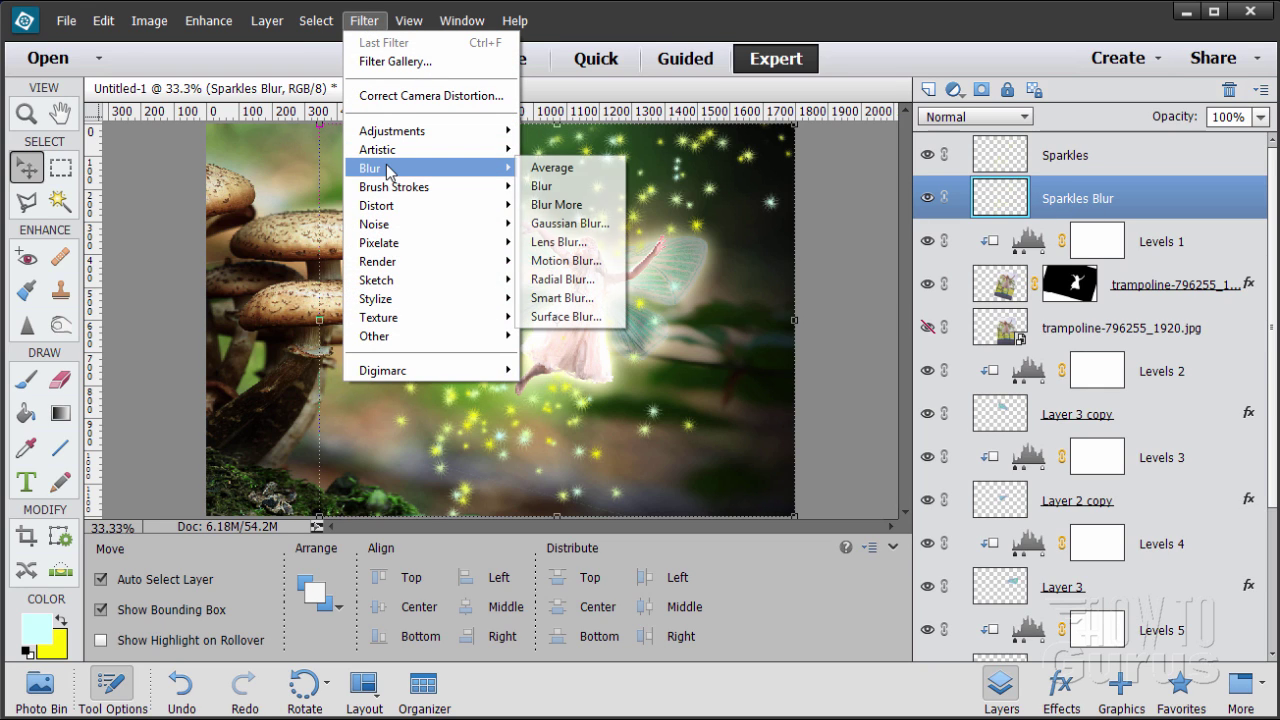
left_click(570, 224)
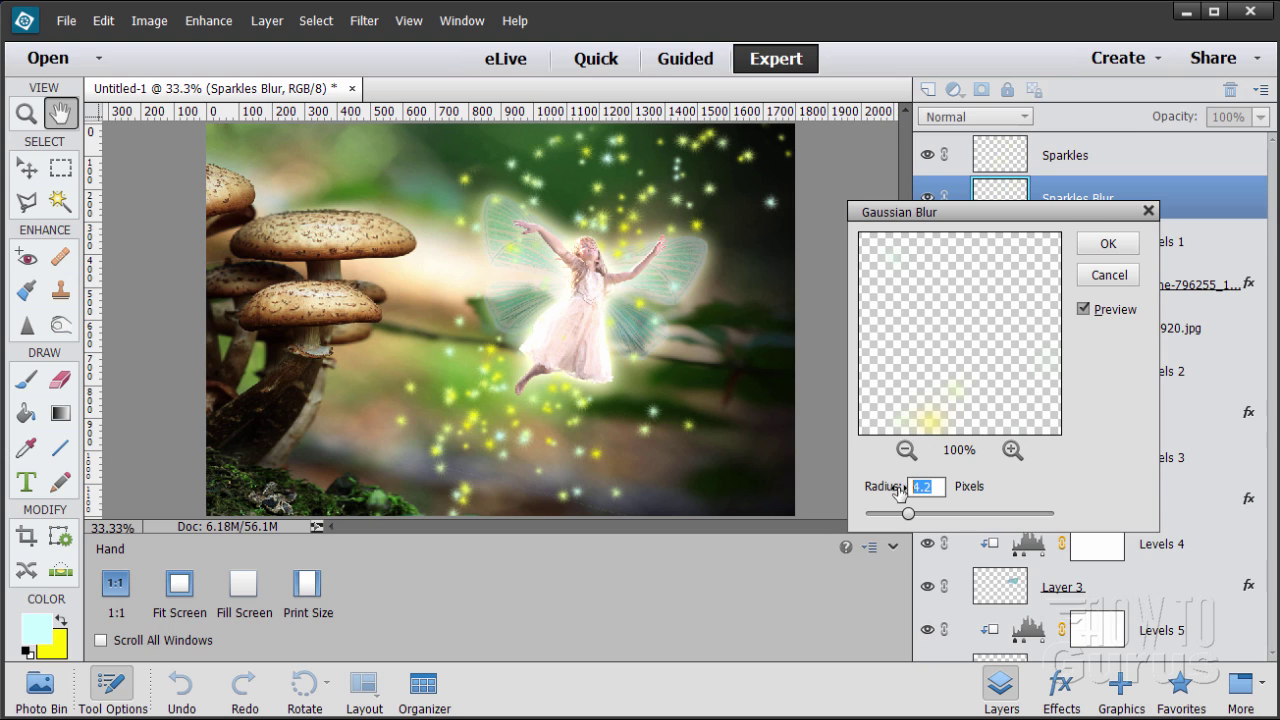
type("5")
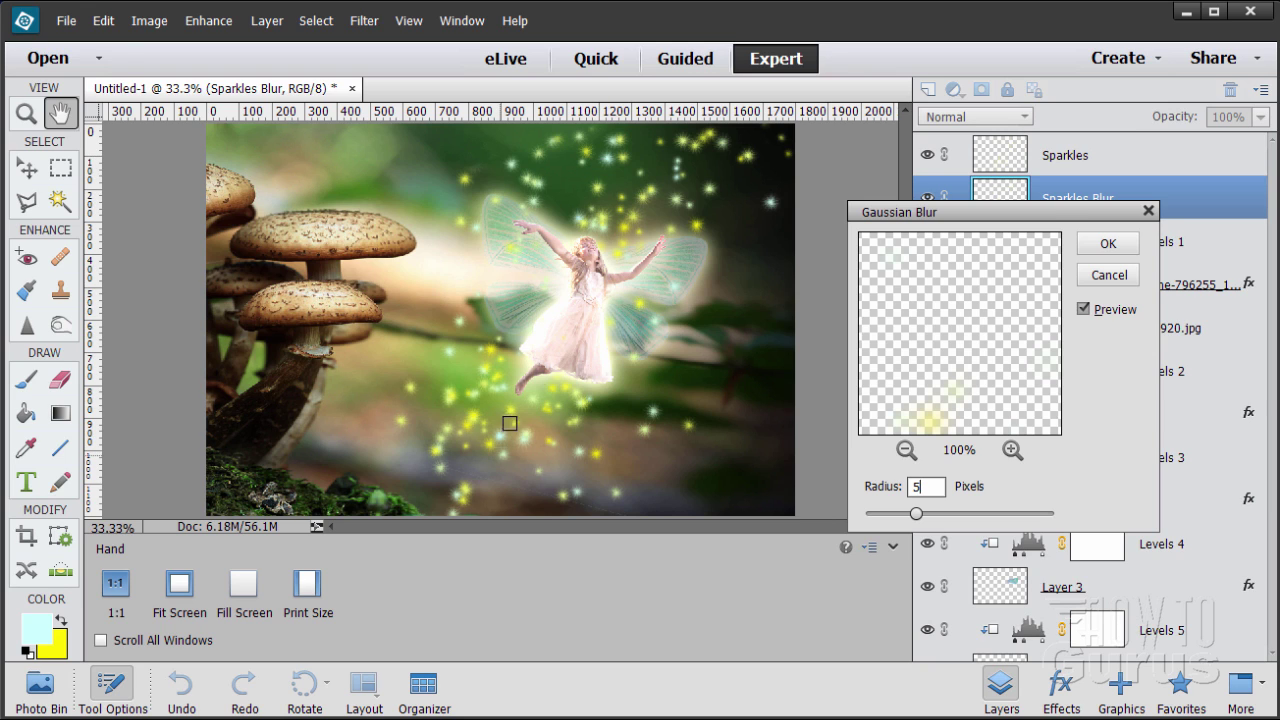
left_click(1100, 247)
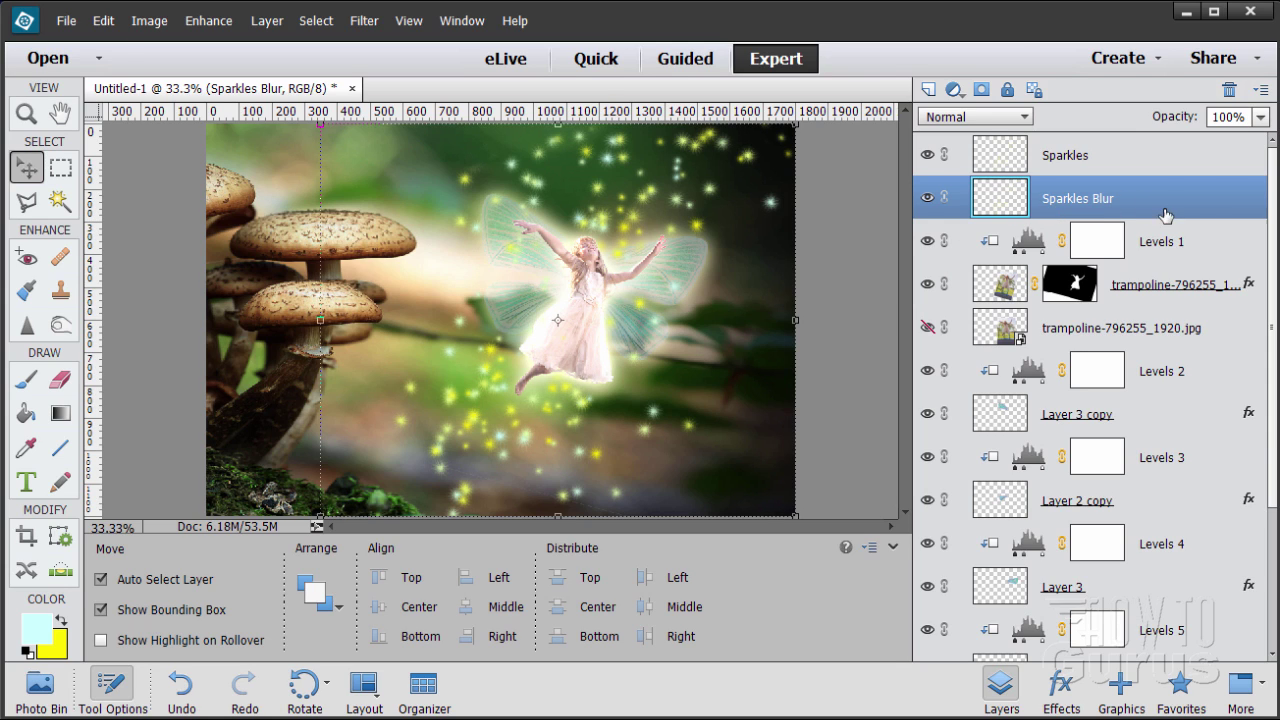
left_click(1237, 116)
type("60")
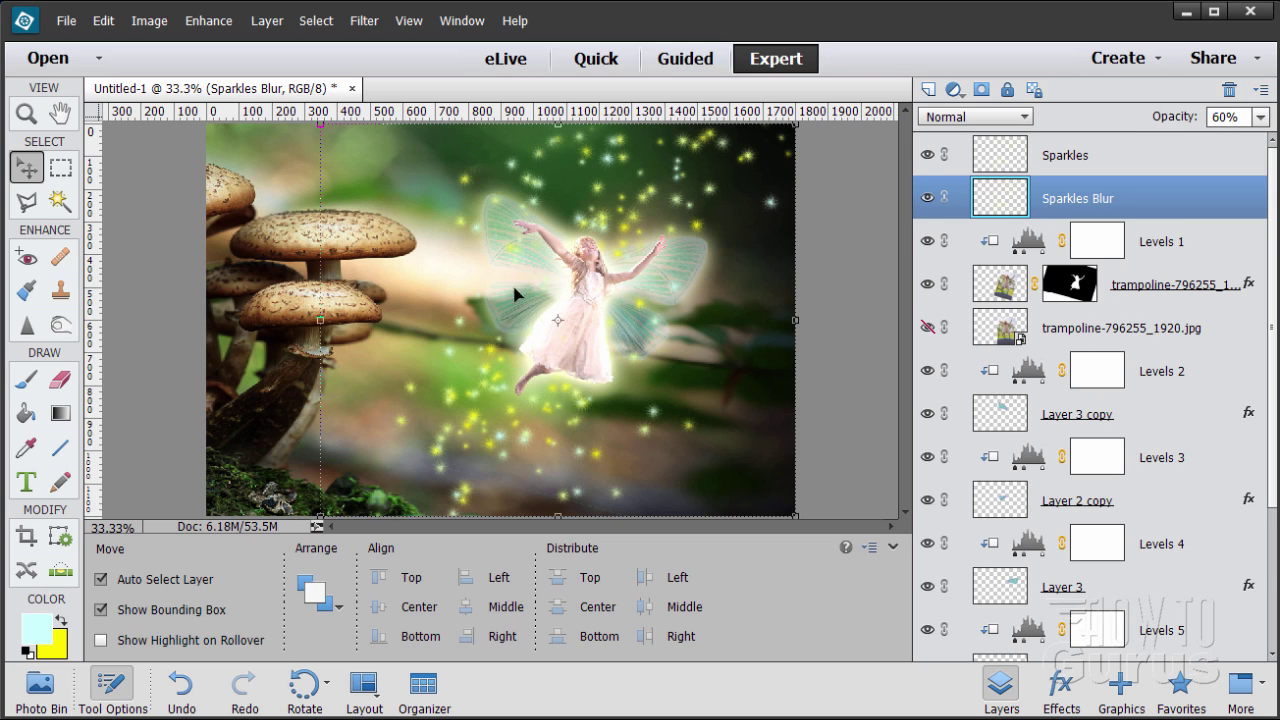
Select the Sparkles layer and set the foreground color to white with black as the background color.
left_click(1080, 160)
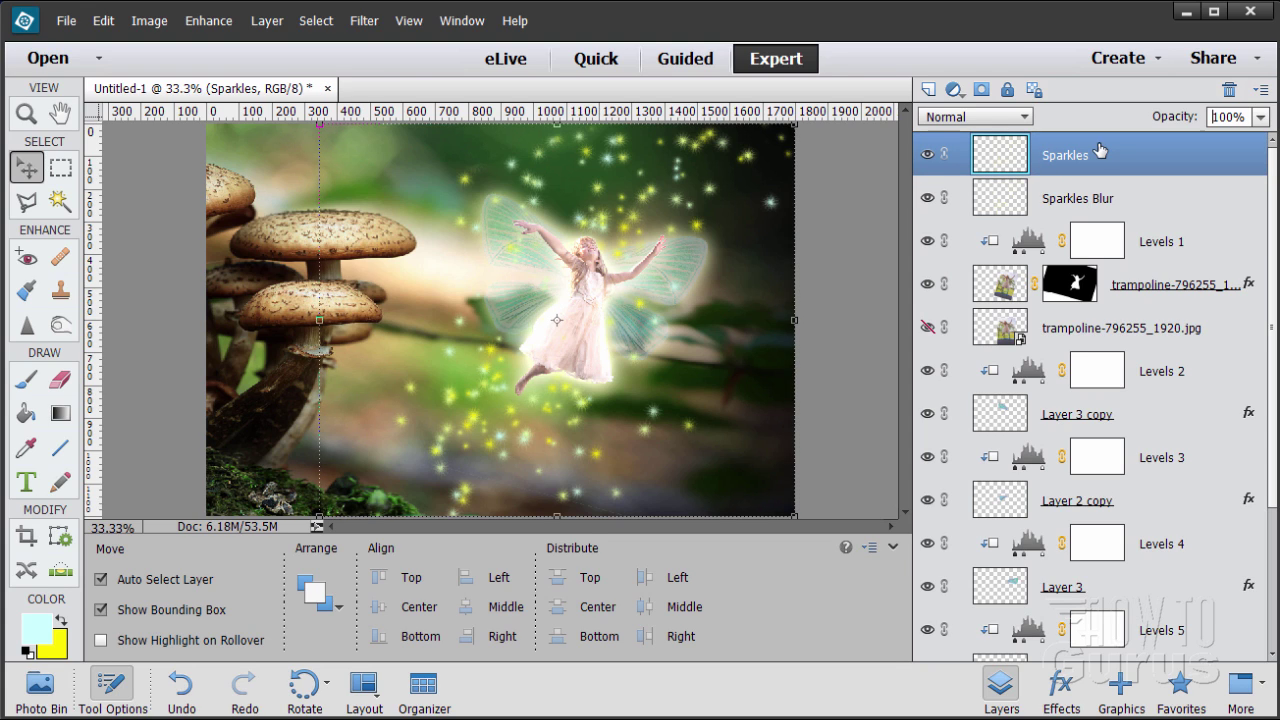
left_click(61, 380)
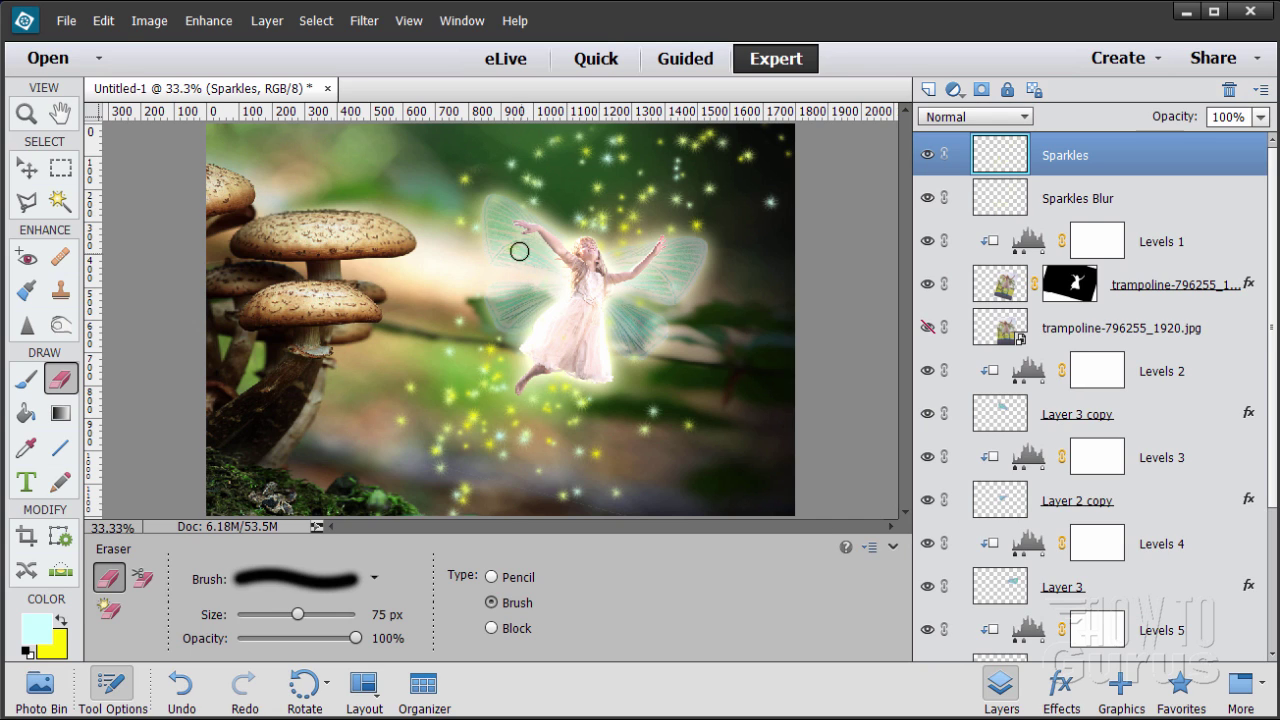
left_click(28, 653)
left_click(62, 621)
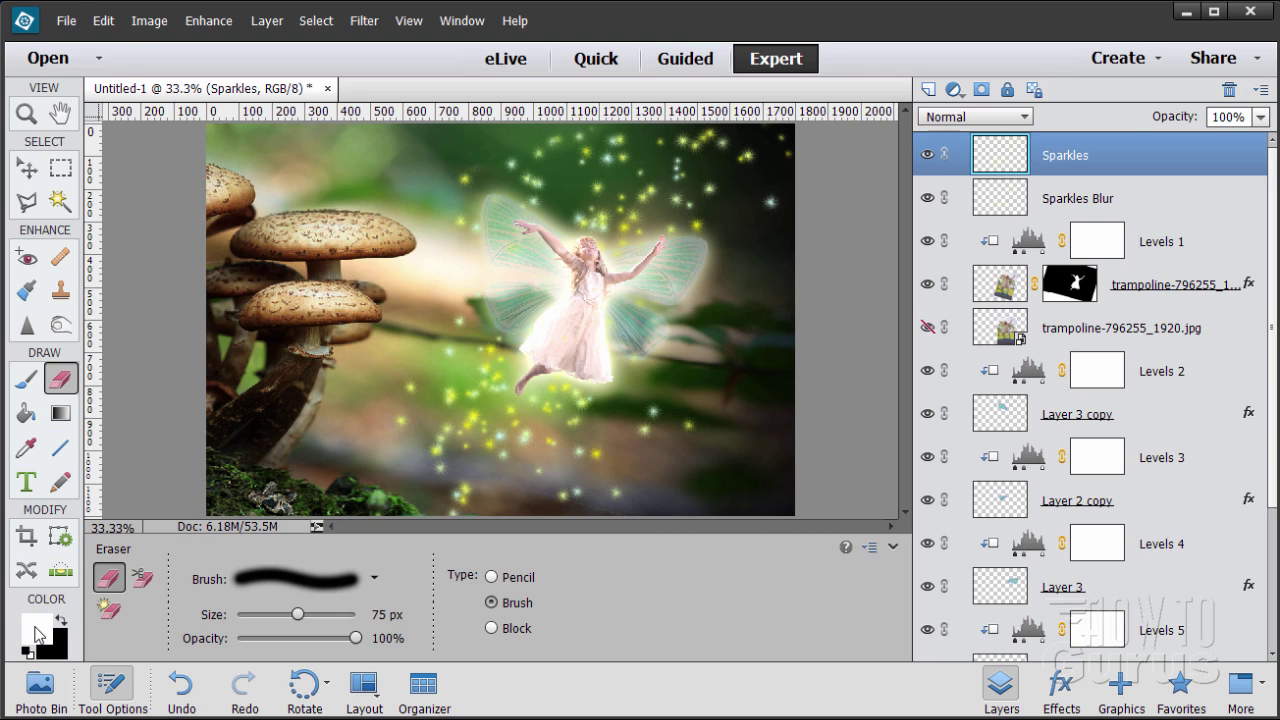
Choose the soft round 5 px tip from Default Brushes for the Brush tool.
left_click(27, 378)
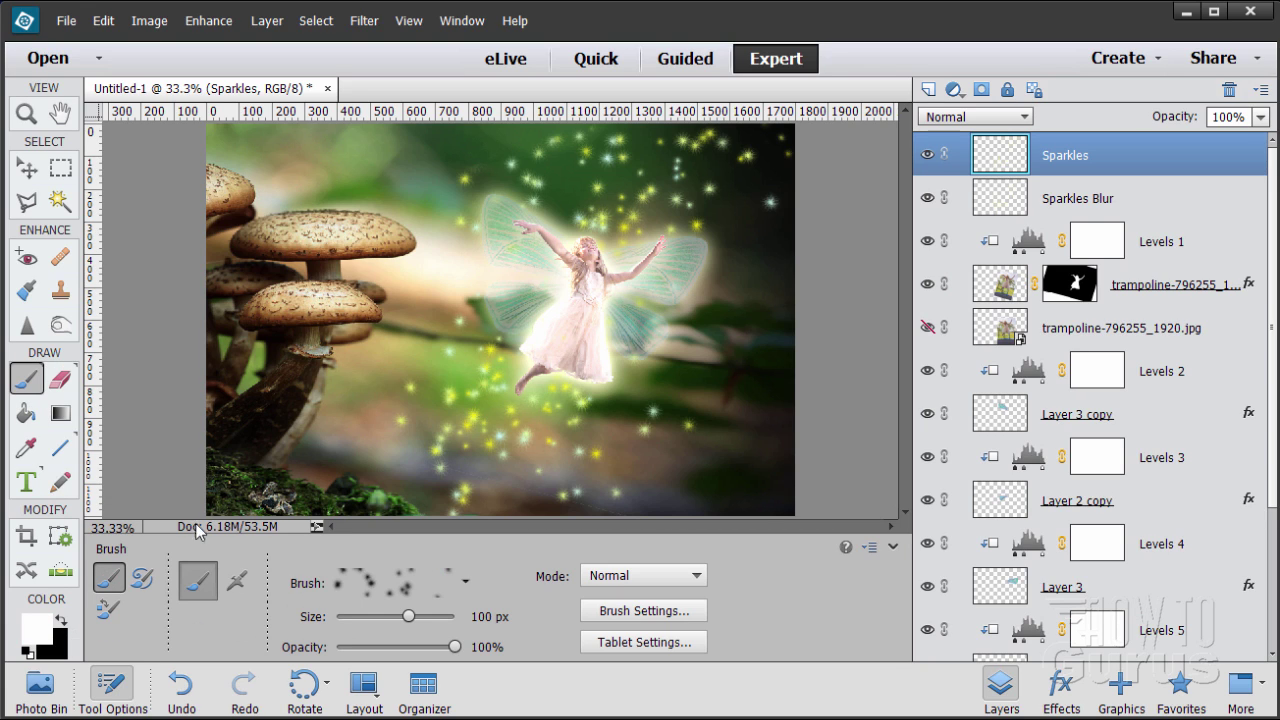
left_click(466, 584)
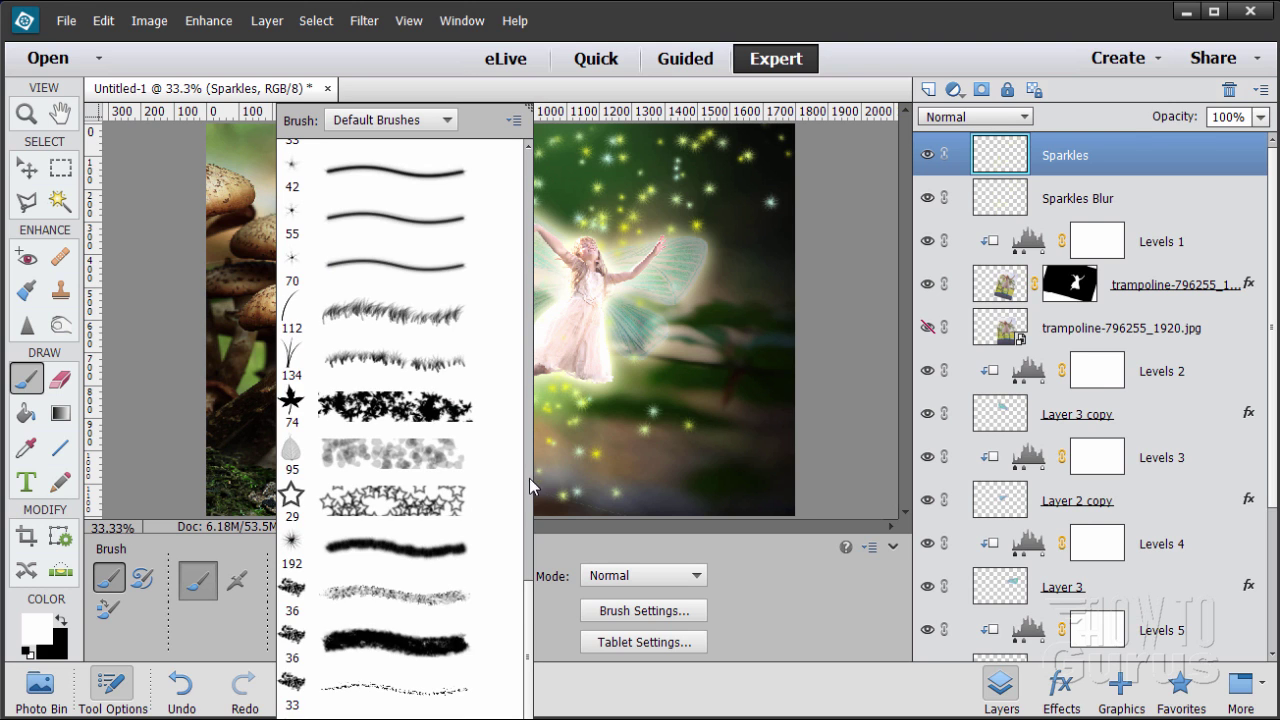
mouse_move(530, 608)
left_mouse_down()
mouse_move(506, 423)
mouse_move(506, 163)
left_mouse_up()
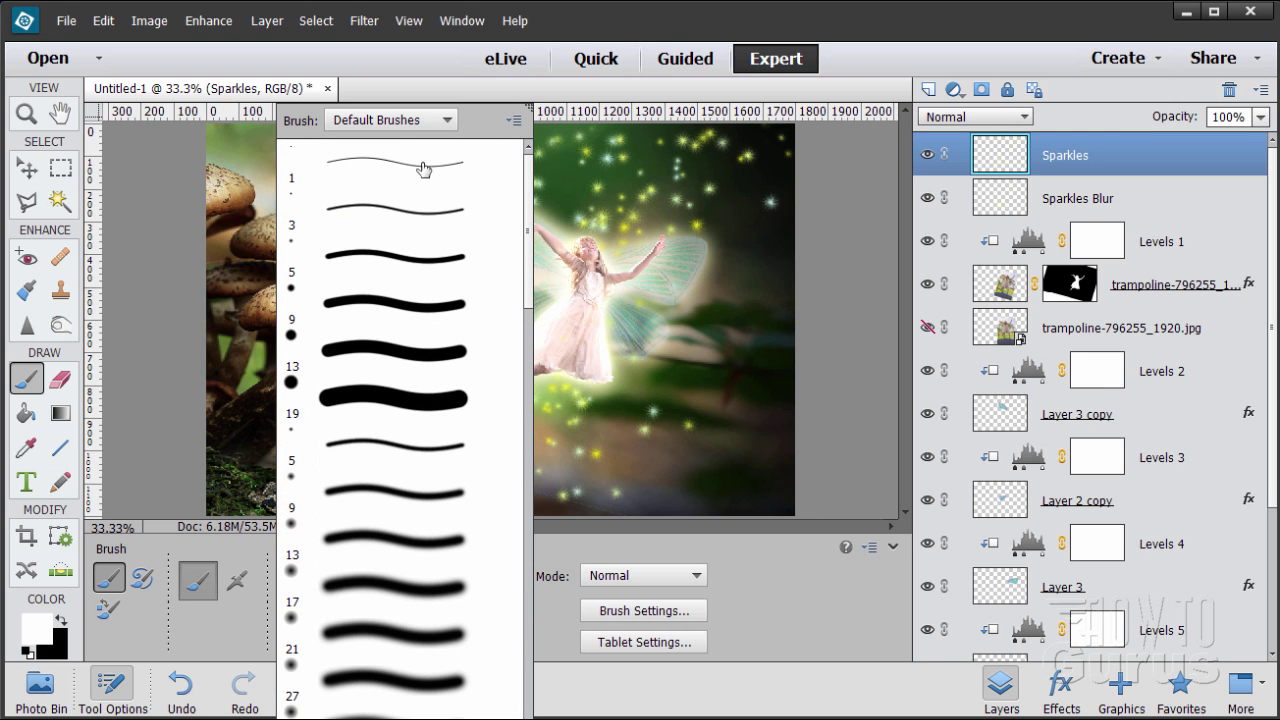
left_click(331, 490)
left_click(323, 451)
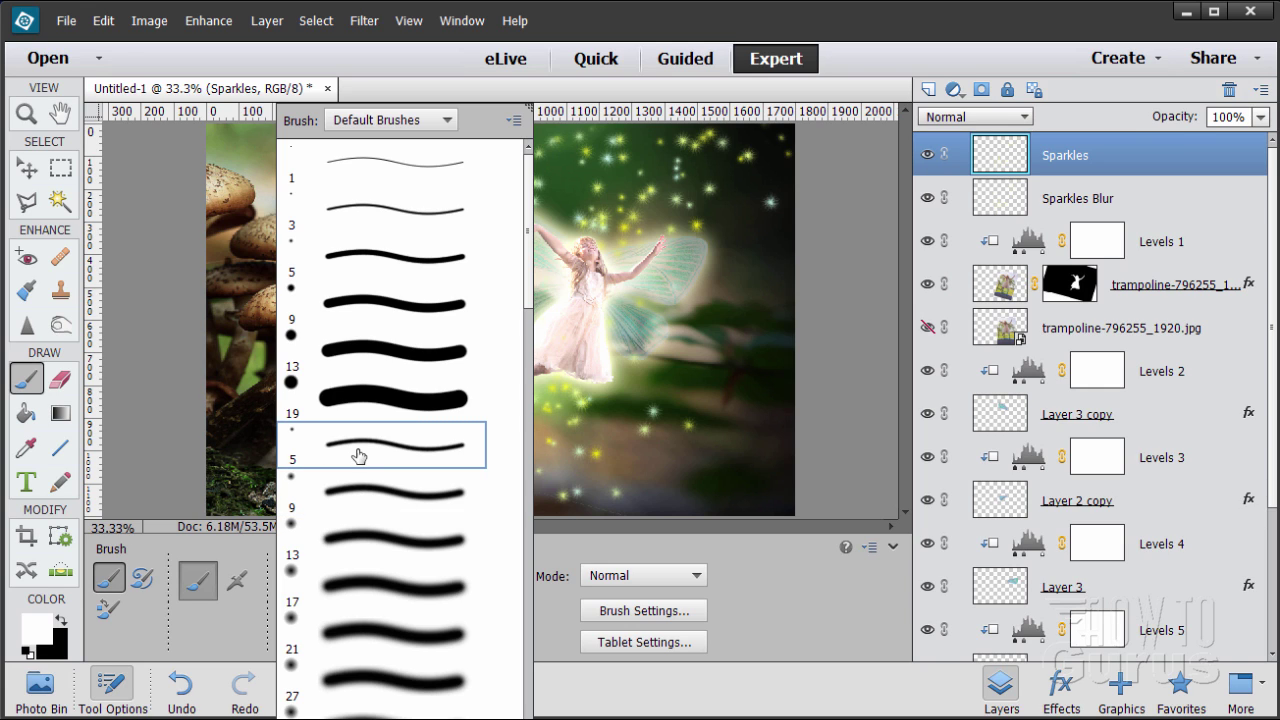
double_click(357, 456)
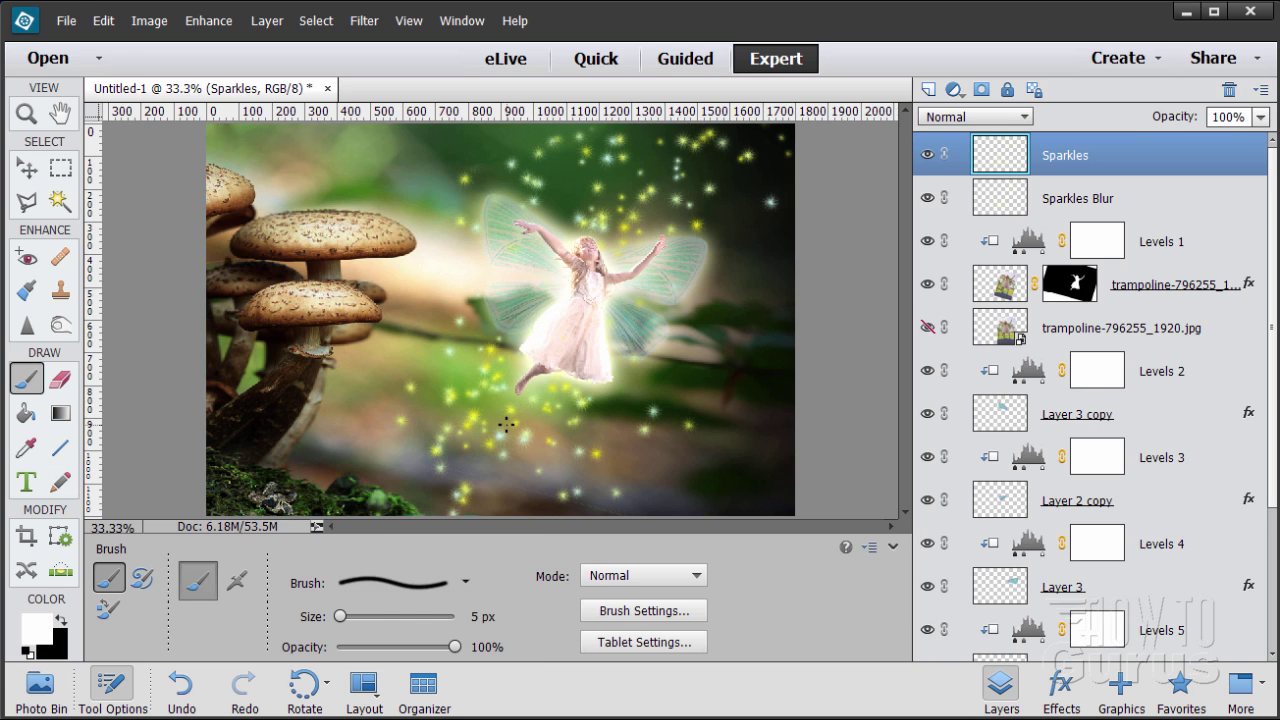
Set the Brush tool's size to 15 px and dab white centers onto sparkles below the girl.
left_click(26, 114)
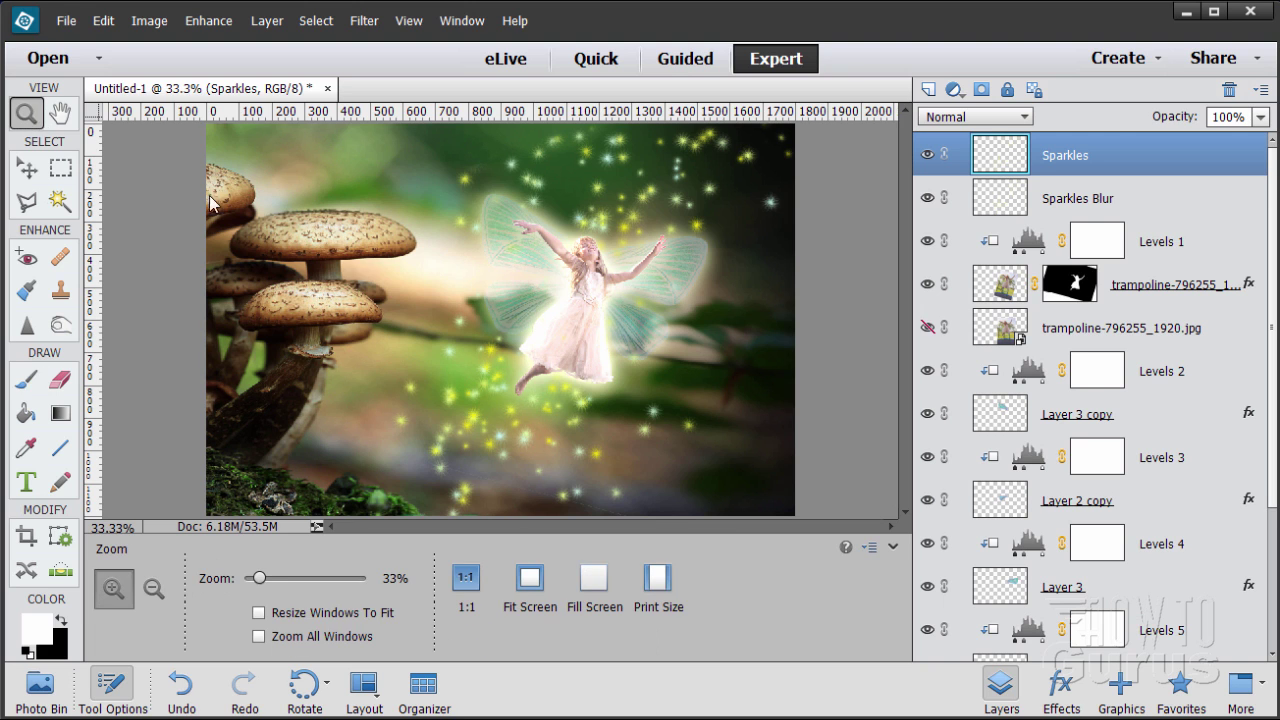
left_click(580, 347)
left_click(580, 347)
scroll(486, 443, "down", 3)
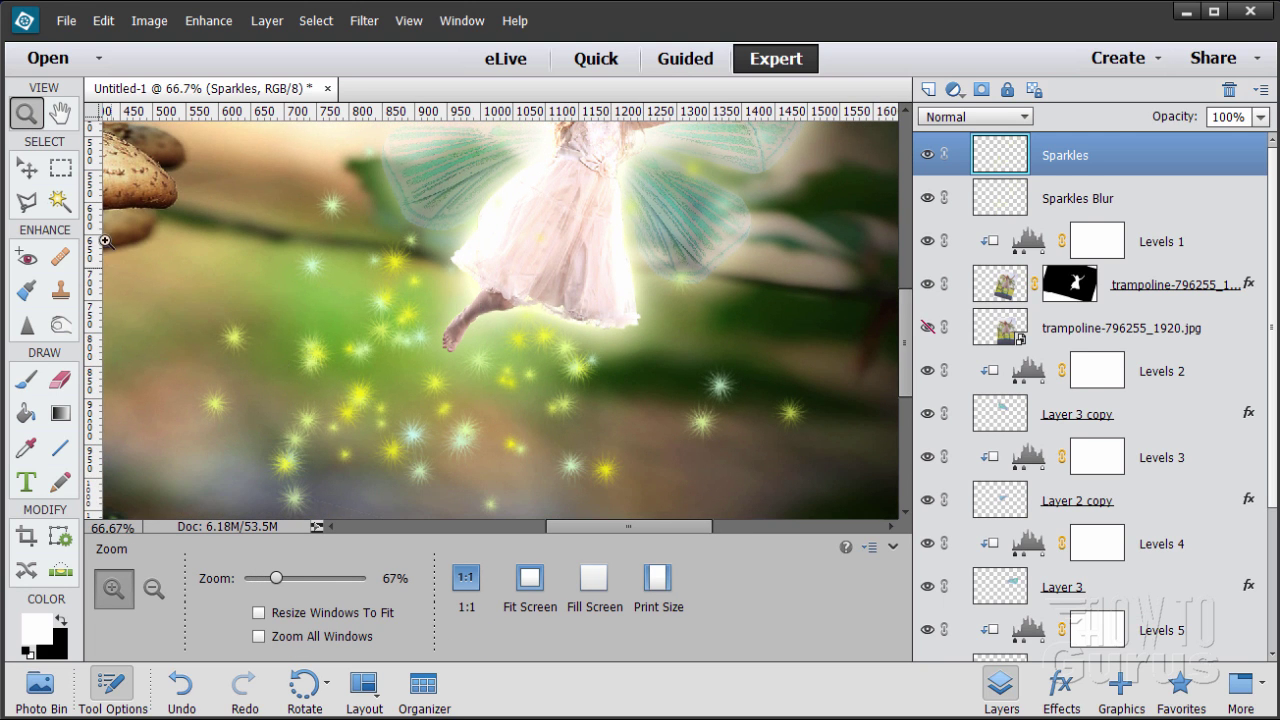
left_click(27, 378)
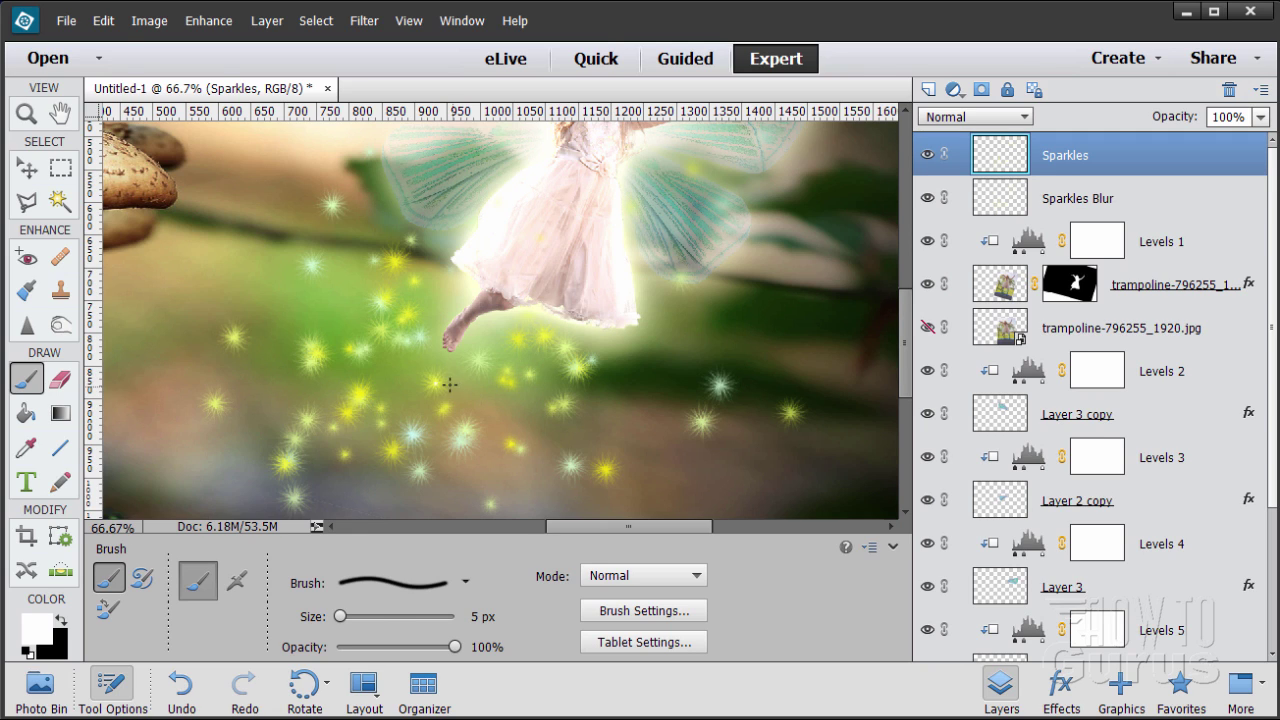
left_click_drag(340, 616, 348, 616)
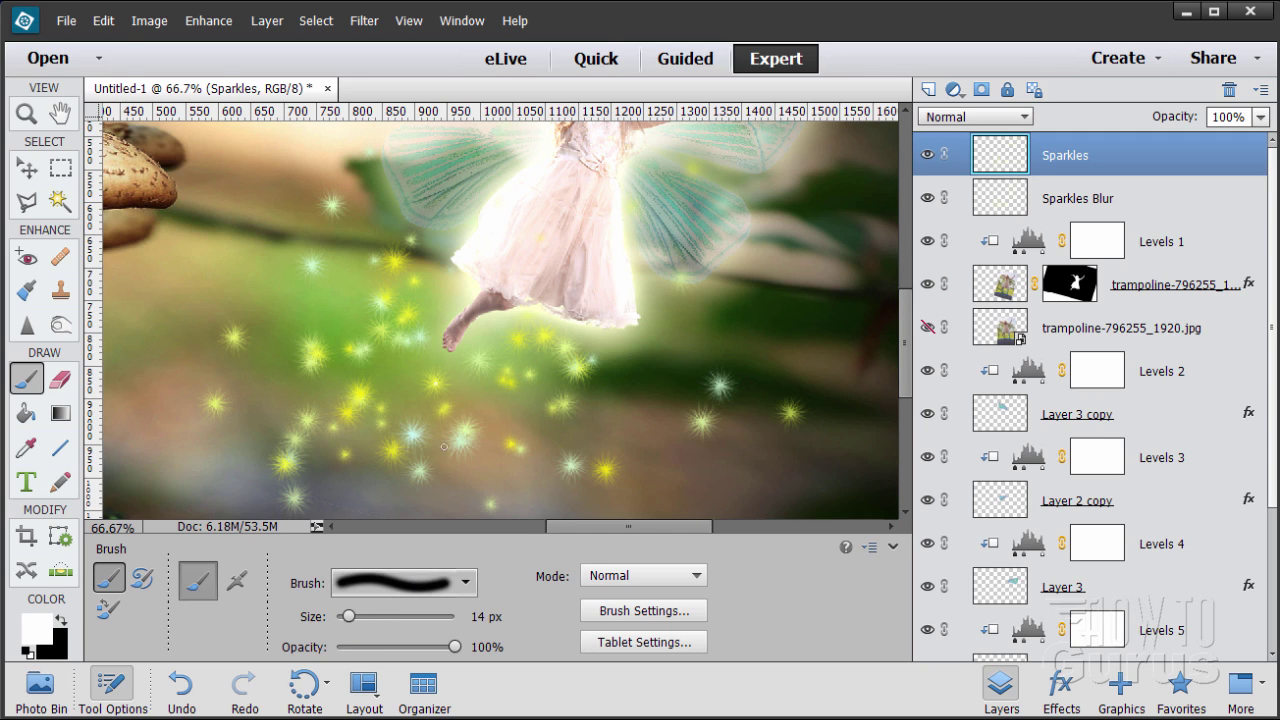
double_click(478, 616)
type("15")
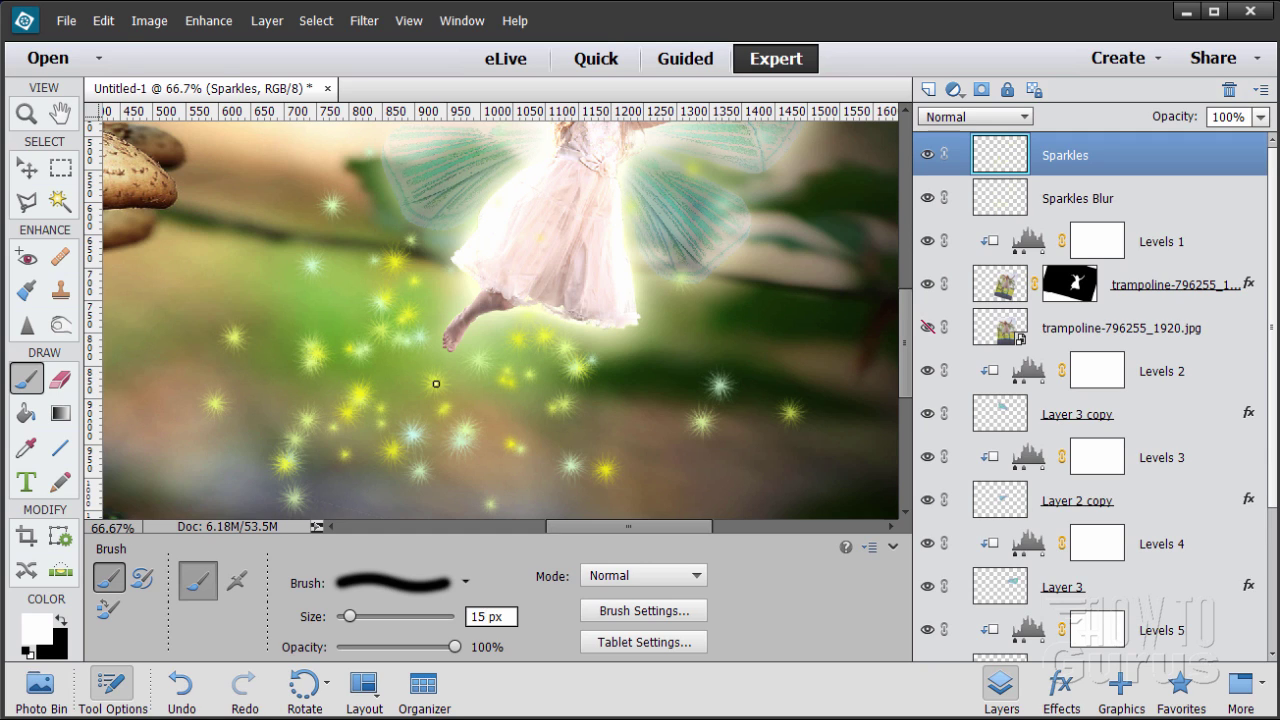
key("Return")
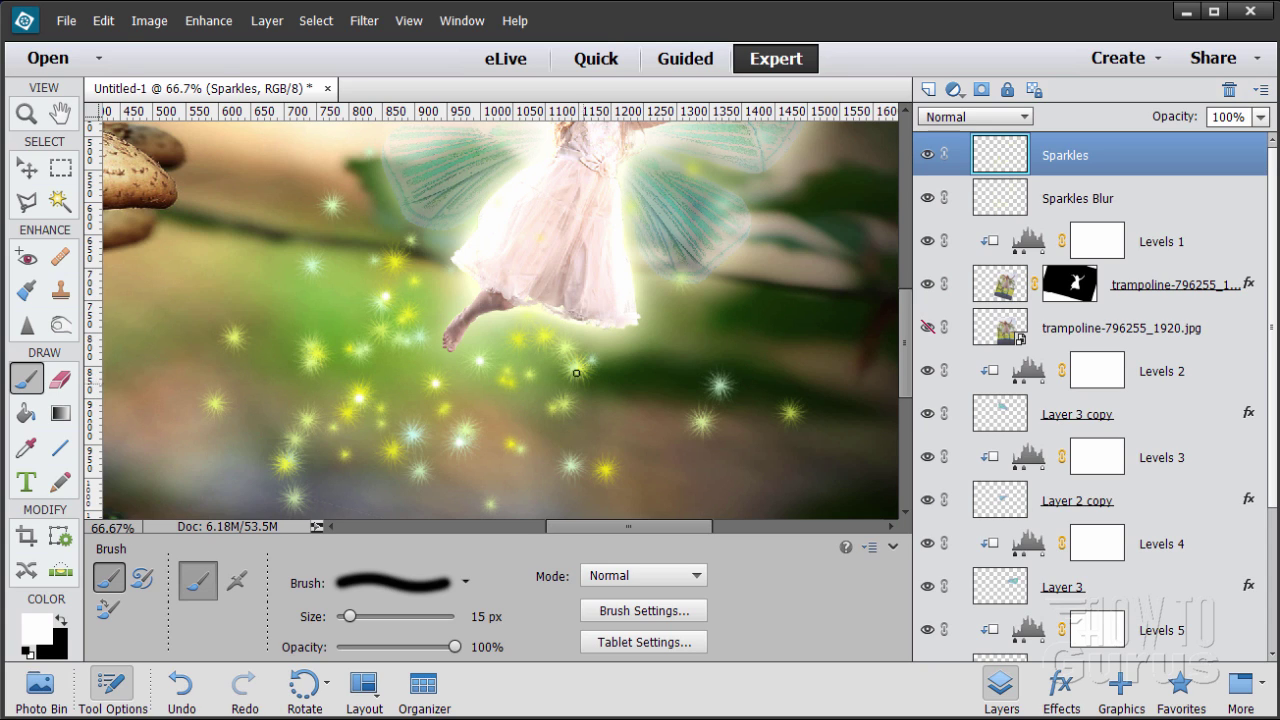
Dab white centers onto sparkles above and around the girl's wings, and finish with the Background layer selected.
scroll(715, 301, "up", 5)
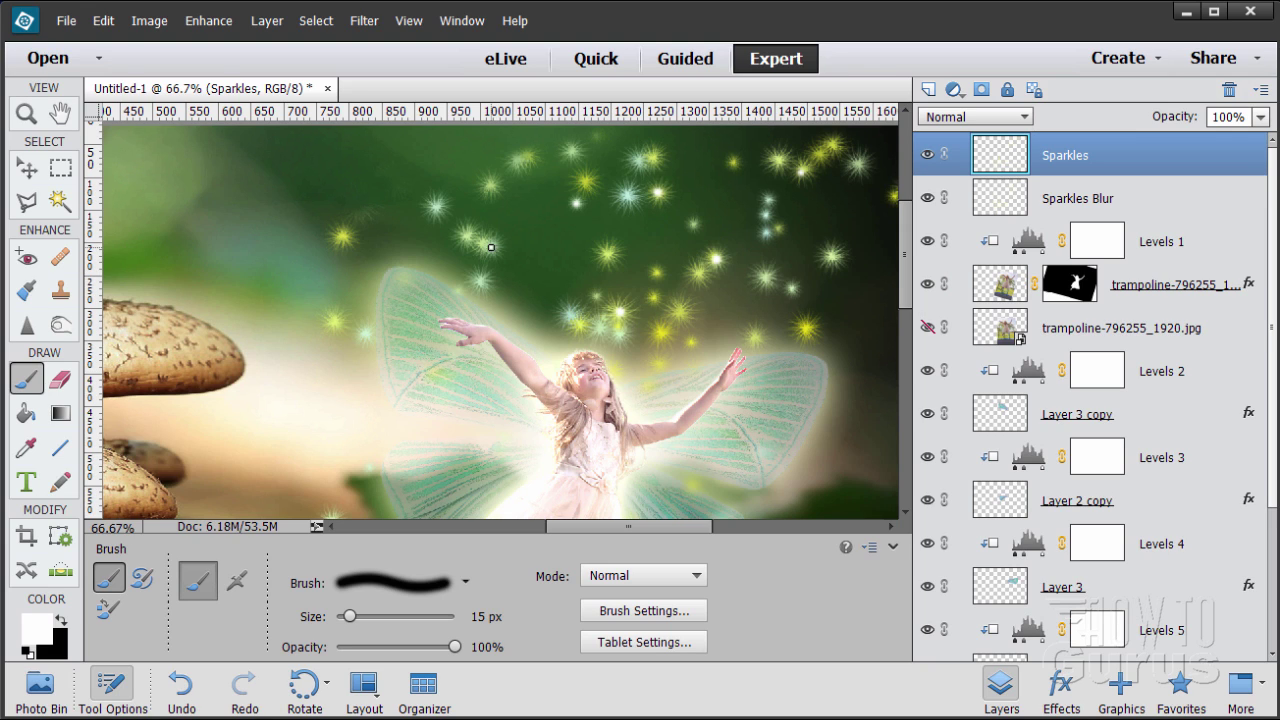
left_click(27, 114)
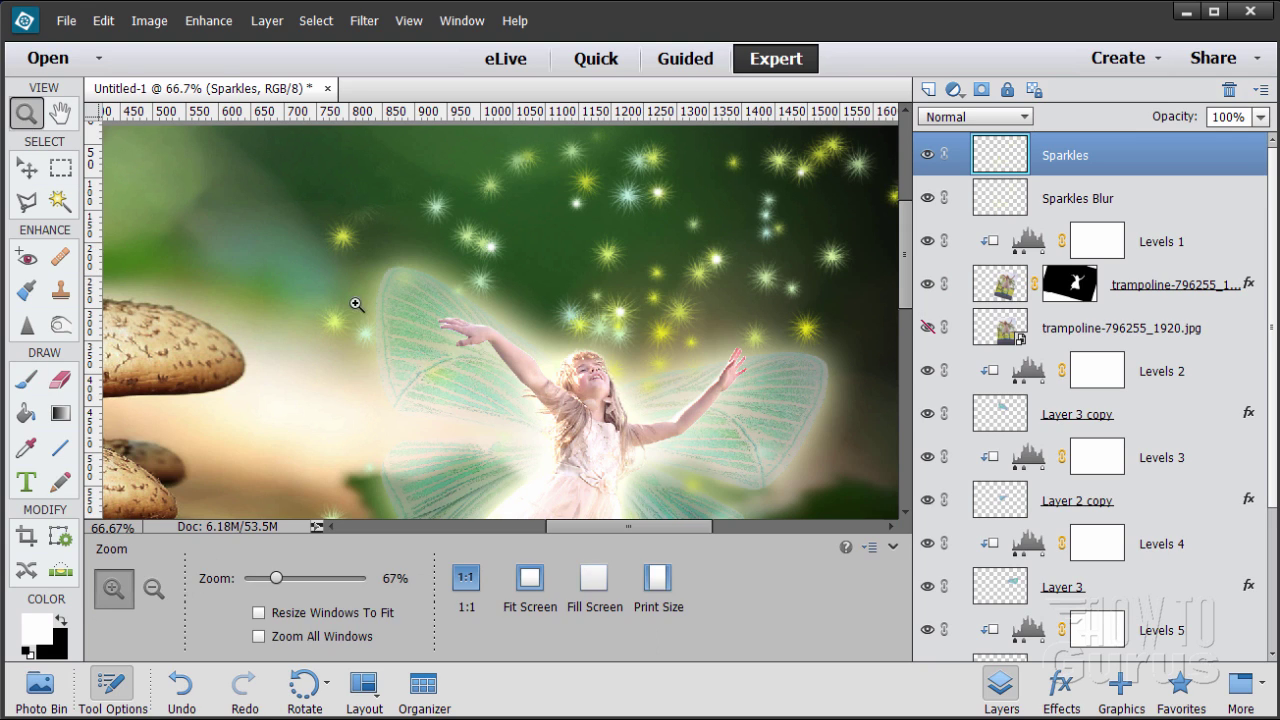
left_click(620, 396, "alt")
left_click(620, 396, "alt")
left_click(620, 396, "alt")
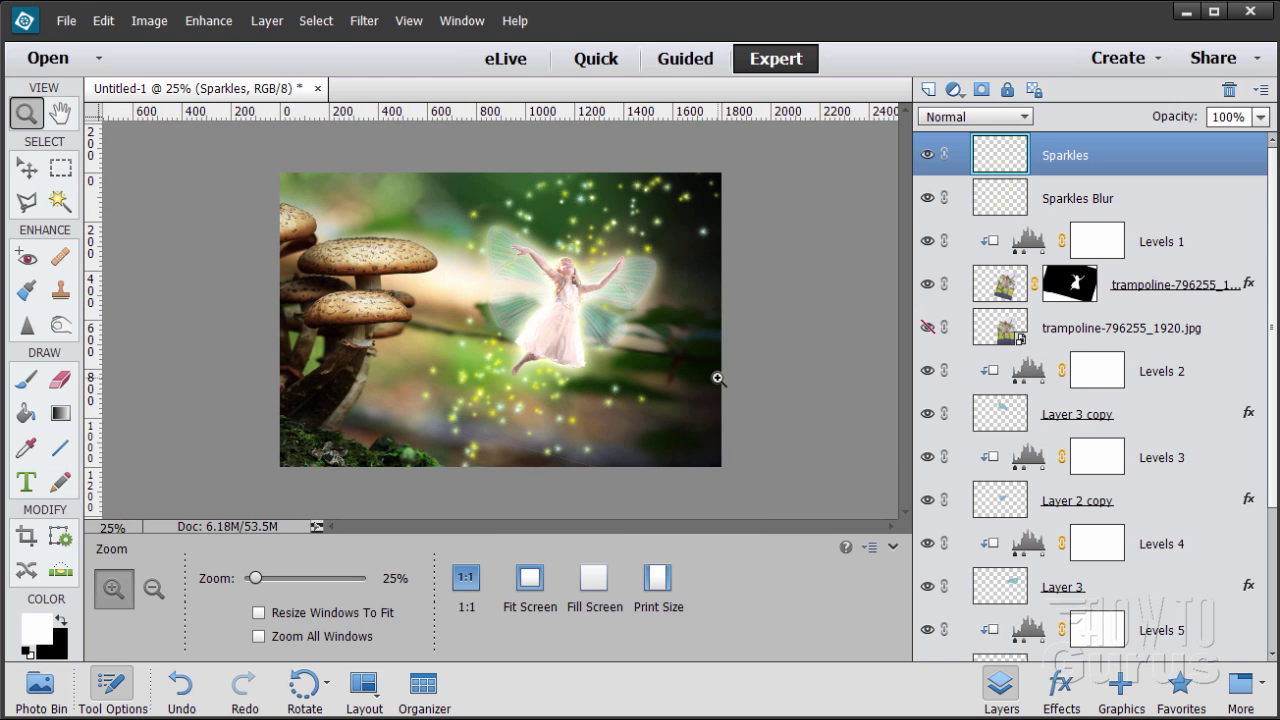
left_click(27, 169)
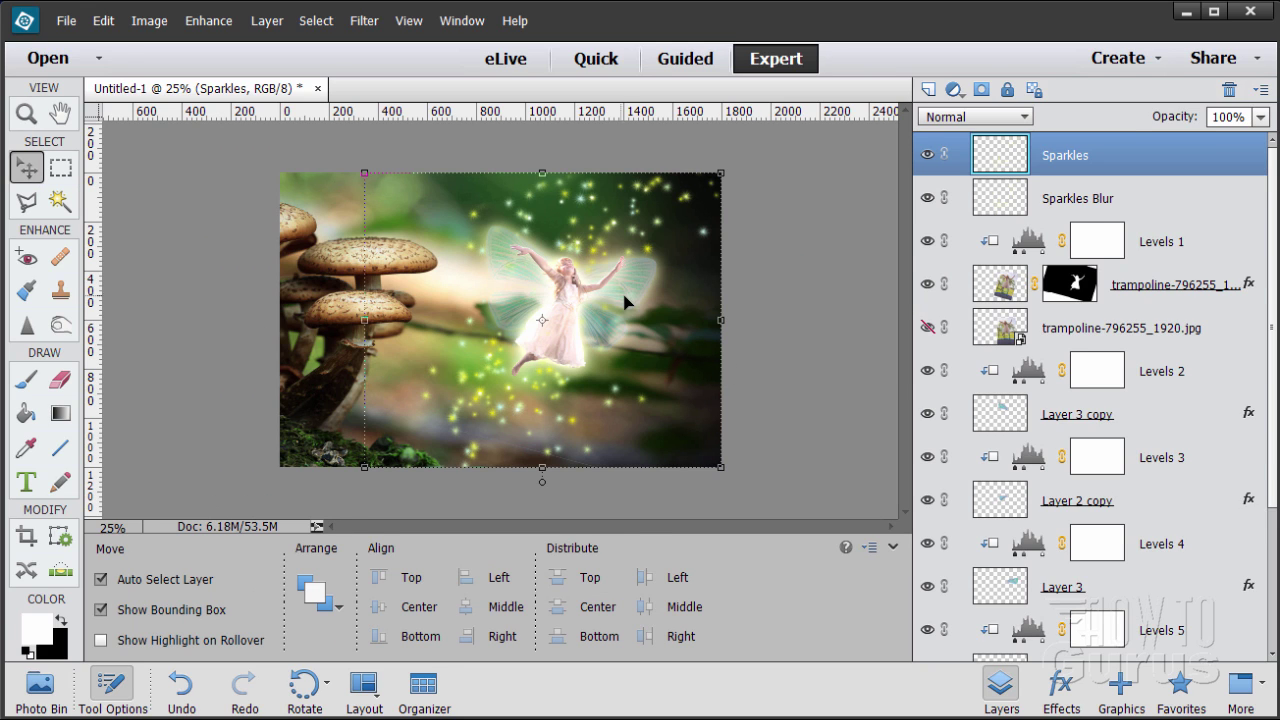
key("alt+comma")
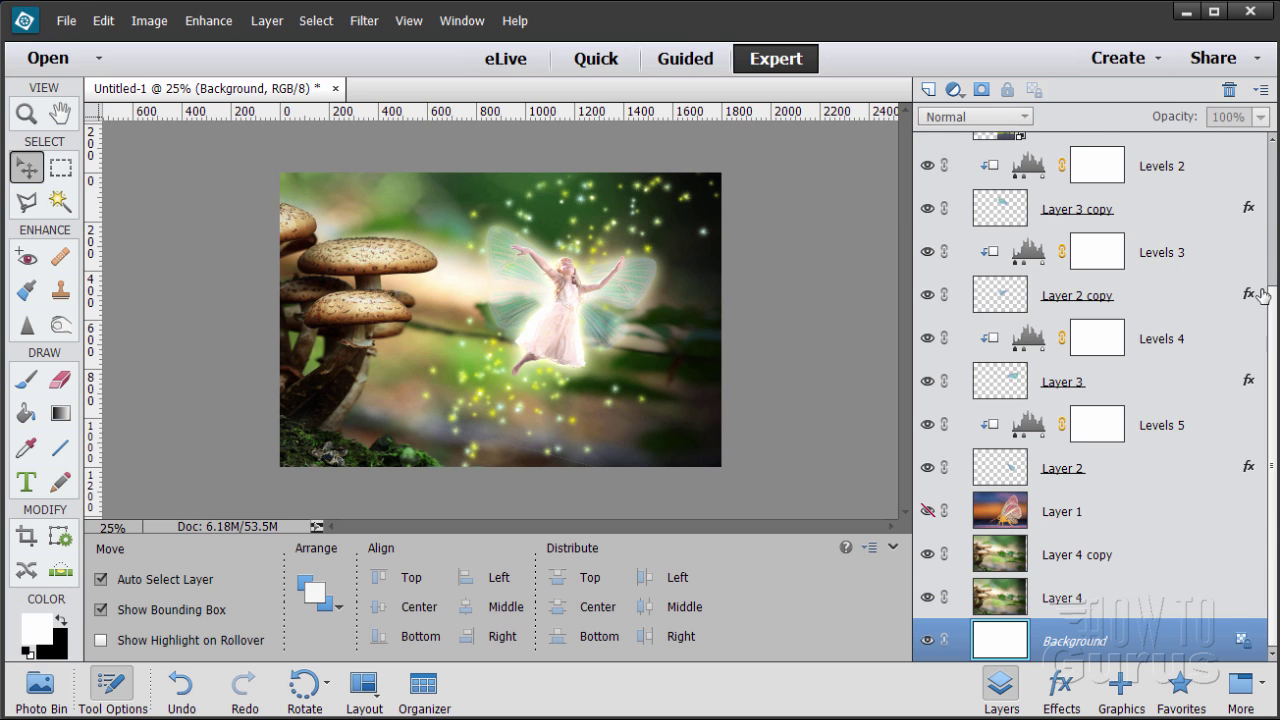
Set the opacity of the wing layers Layer 3 copy and Layer 2 copy to 60%.
scroll(1000, 330, "up", 3)
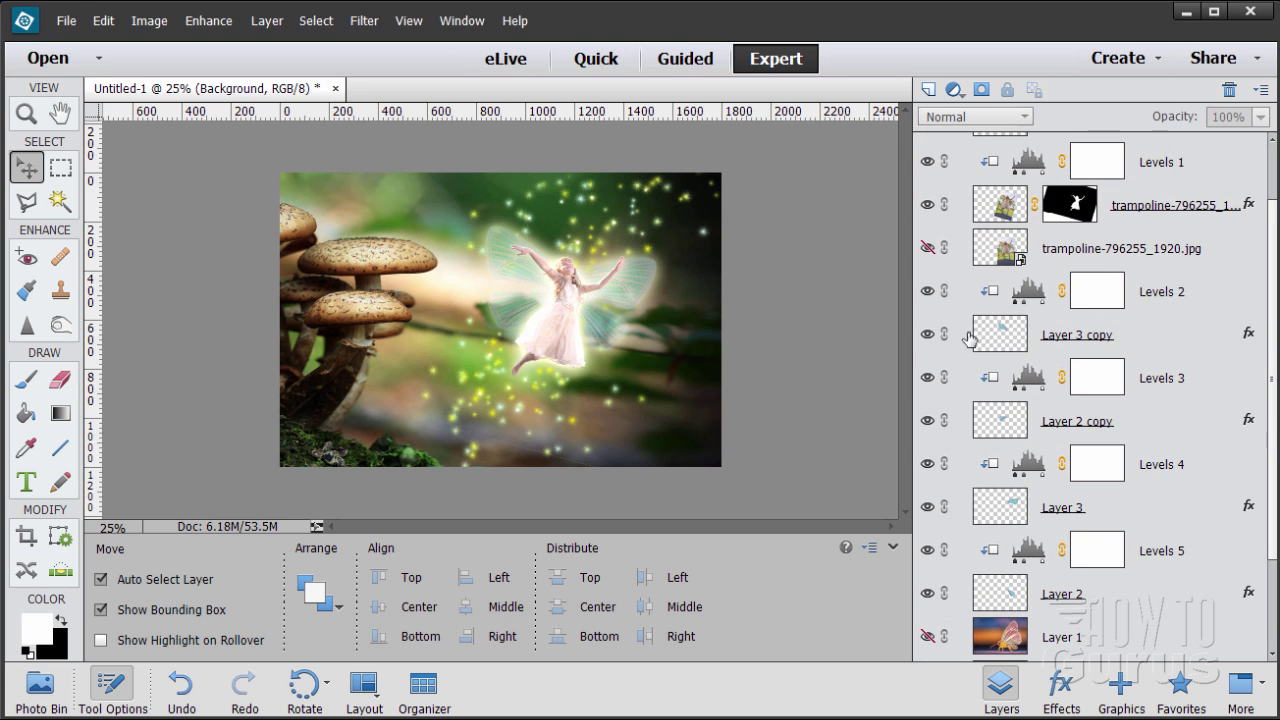
left_click(1004, 338)
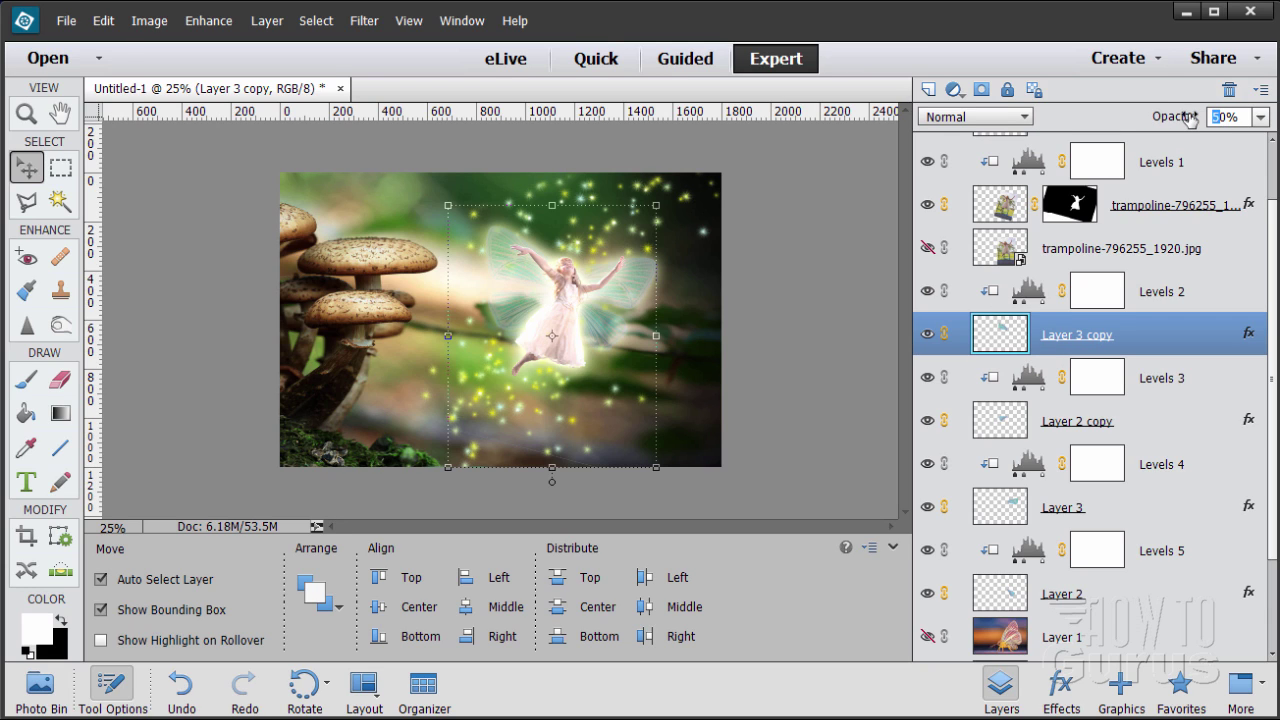
type("6")
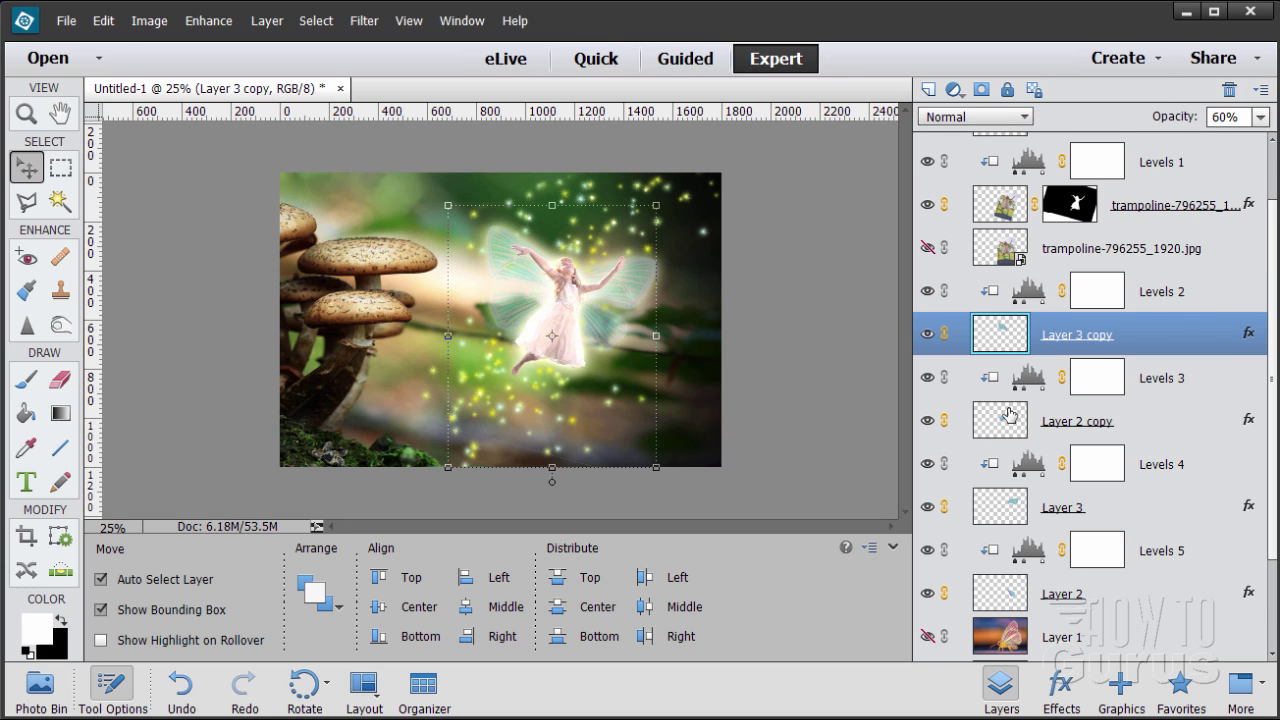
left_click(1008, 418)
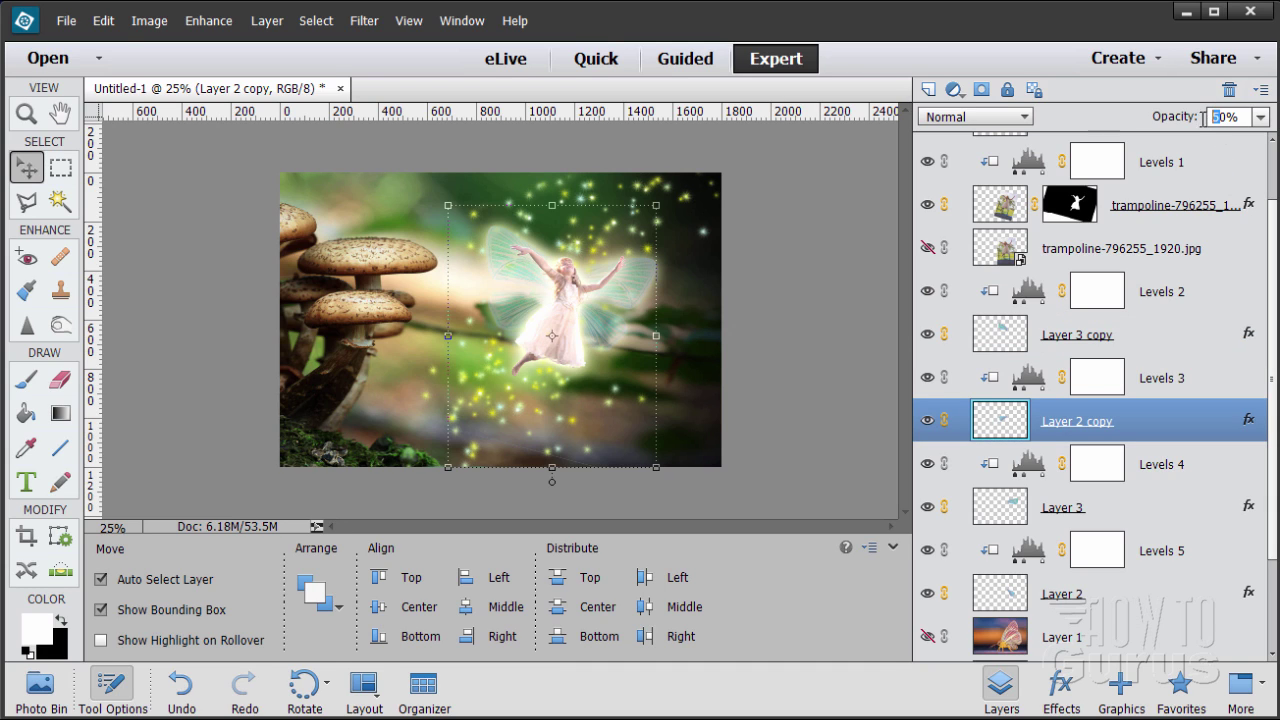
type("6")
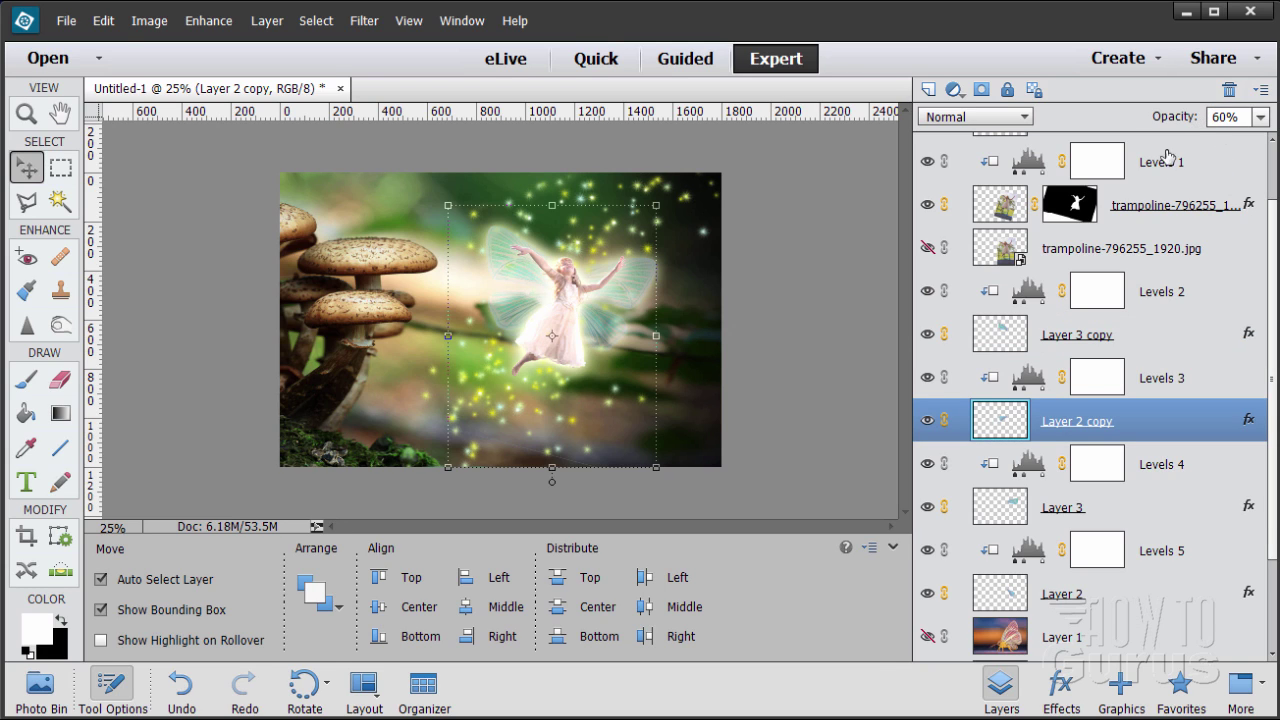
Set the opacity of the wing layers Layer 3 and Layer 2 to 60% and deselect them.
left_click(1006, 519)
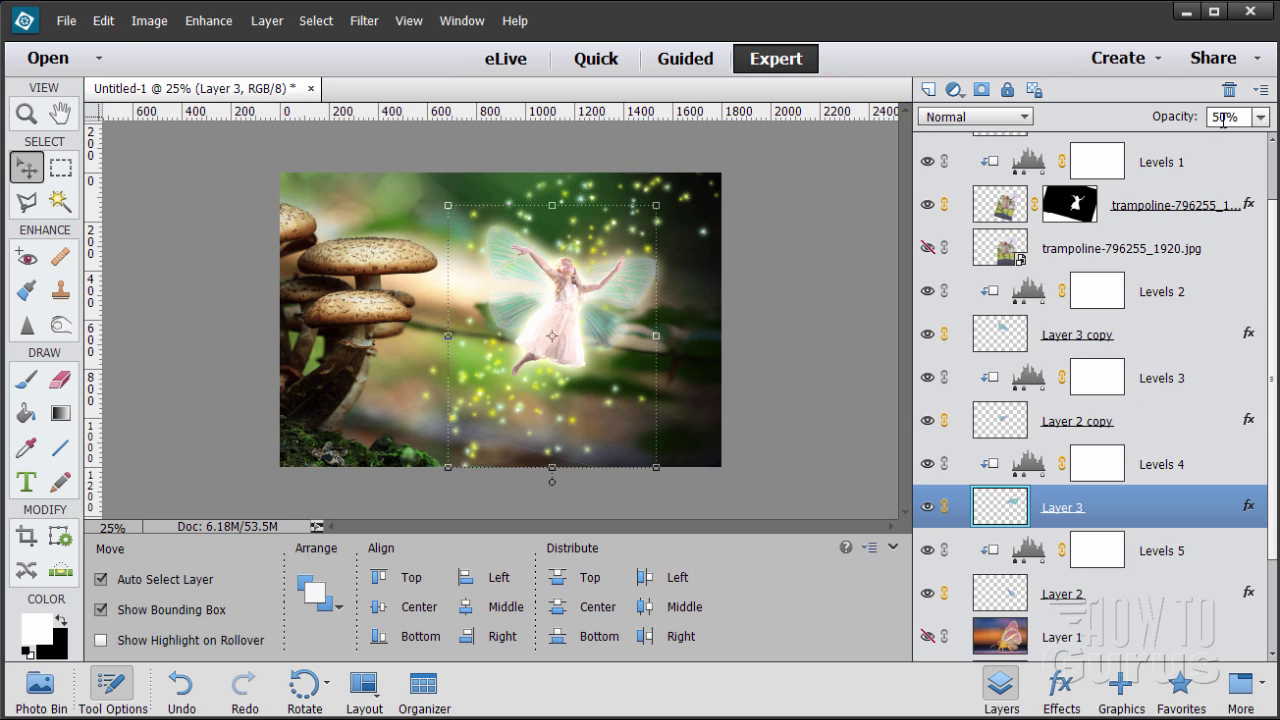
left_click_drag(1221, 115, 1162, 133)
type("6")
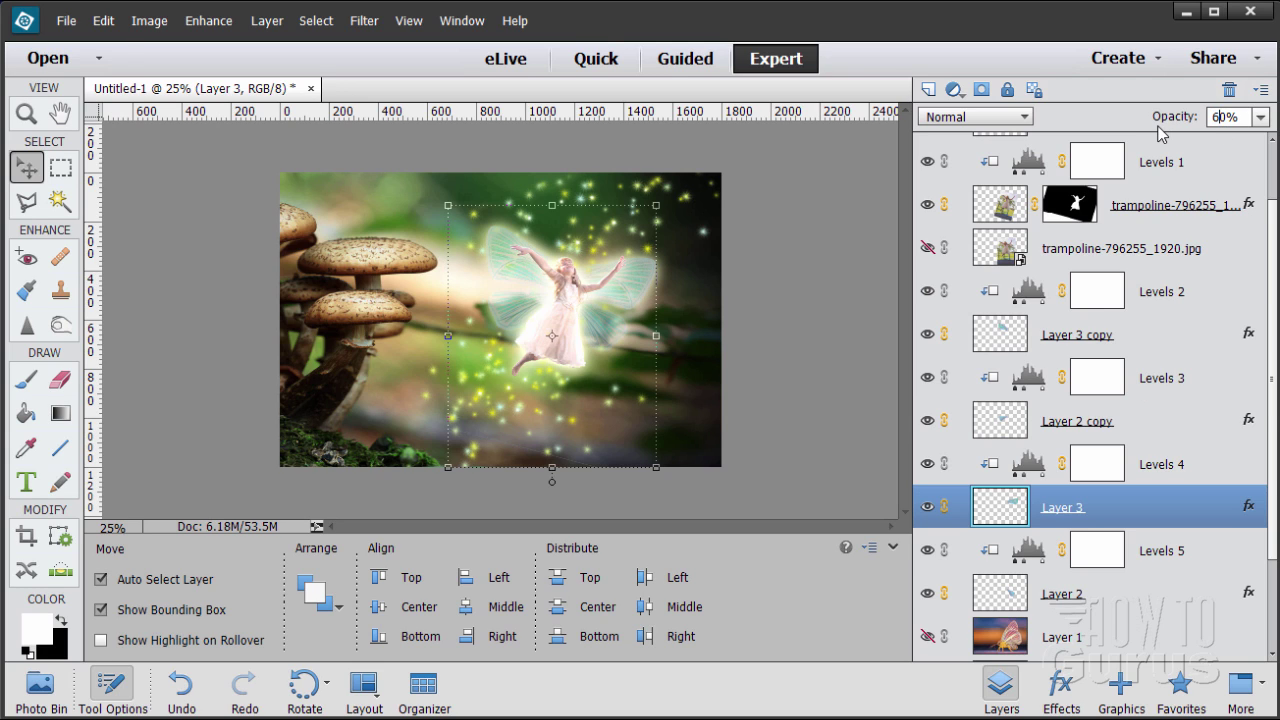
left_click(1006, 594)
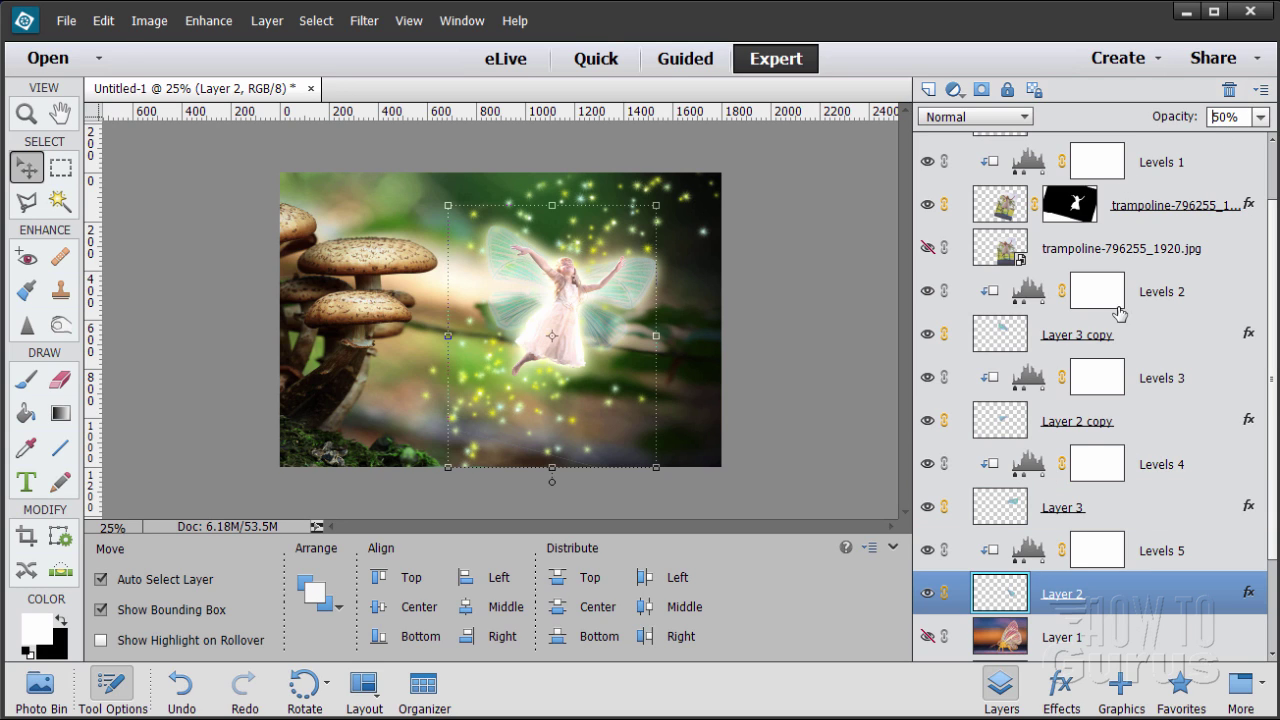
left_click_drag(1219, 117, 1198, 123)
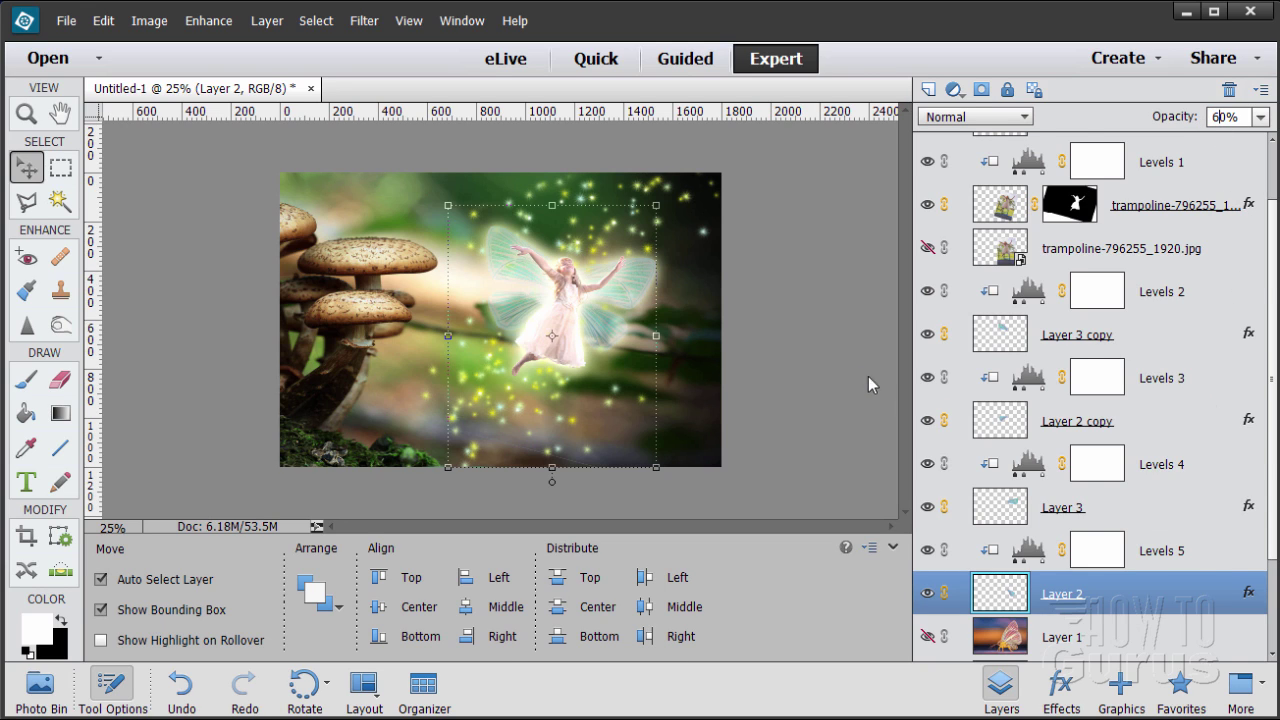
left_click(750, 376)
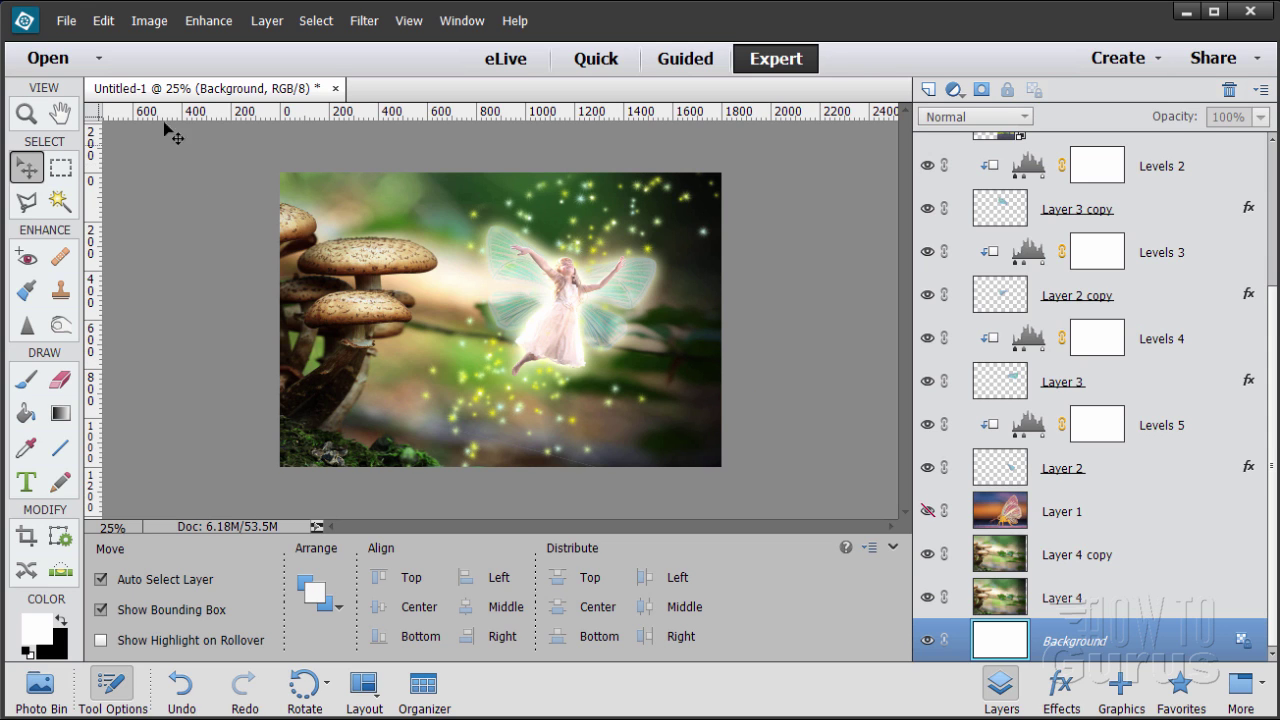
Float the image in its own enlarged window and review the whole composite at 50% zoom.
left_click_drag(158, 90, 247, 10)
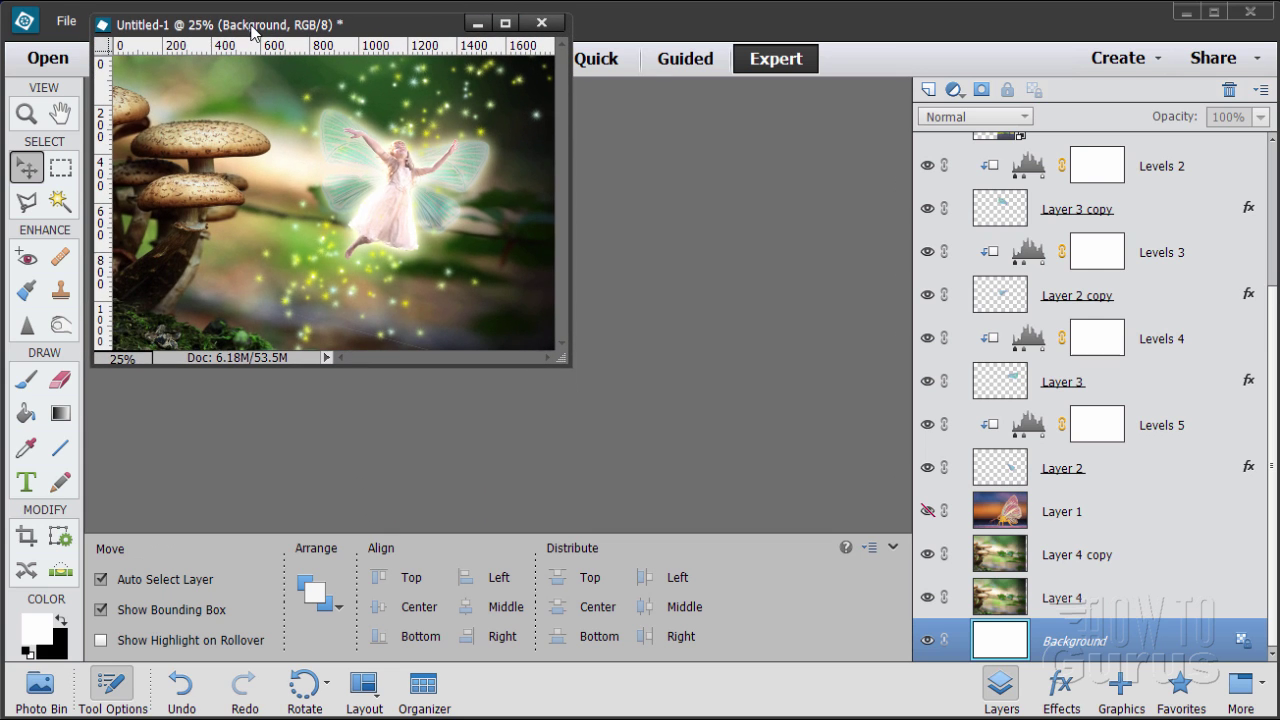
left_click_drag(578, 366, 1084, 716)
left_click(27, 118)
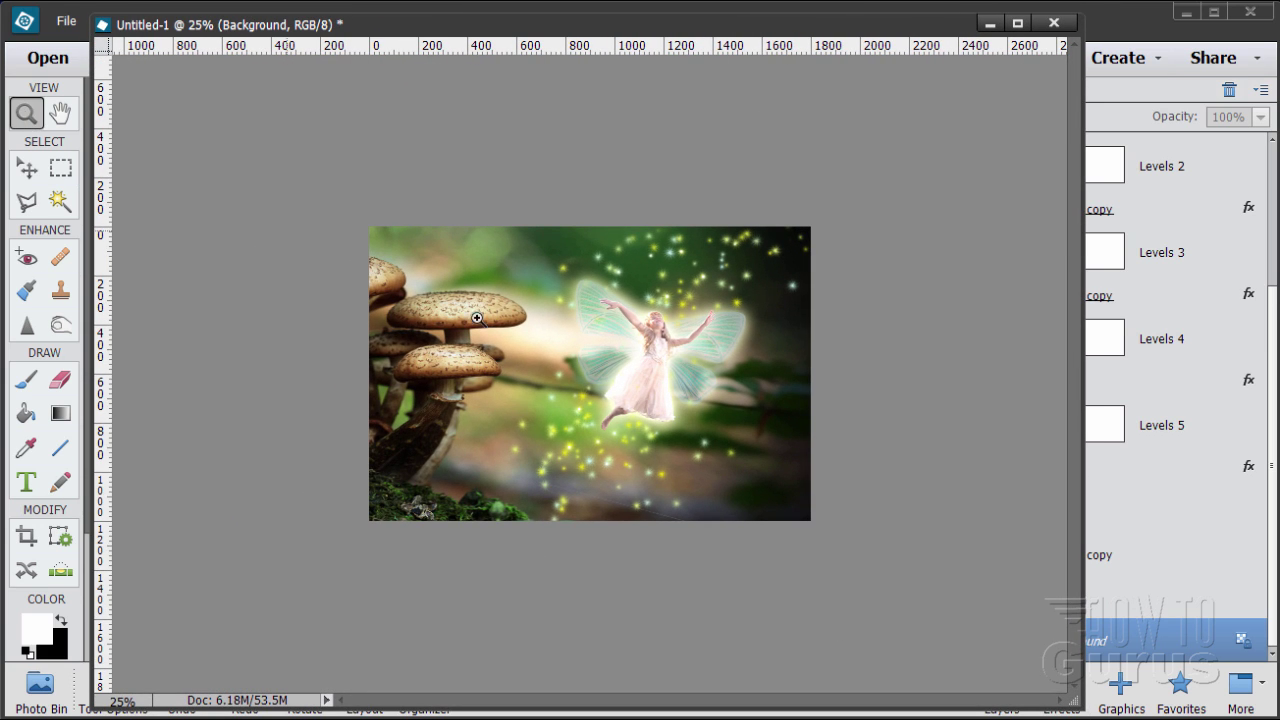
left_click(556, 357)
left_click(556, 357)
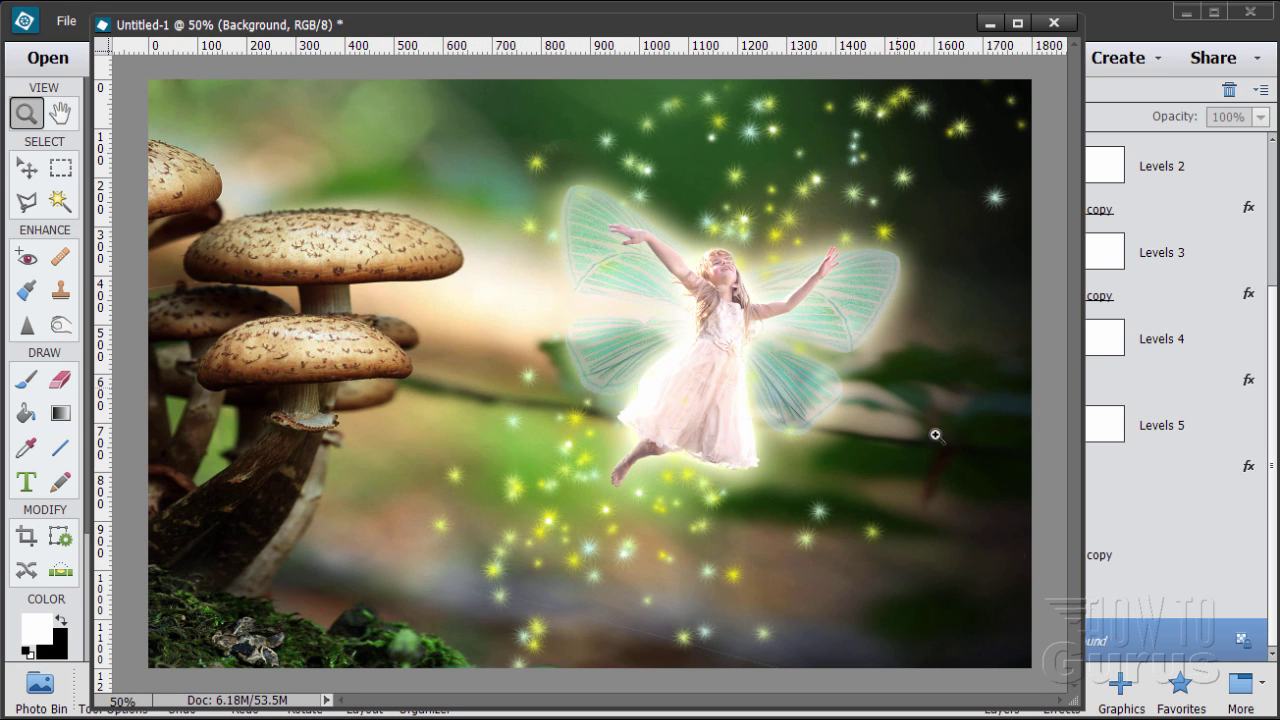
left_click_drag(1075, 700, 1120, 716)
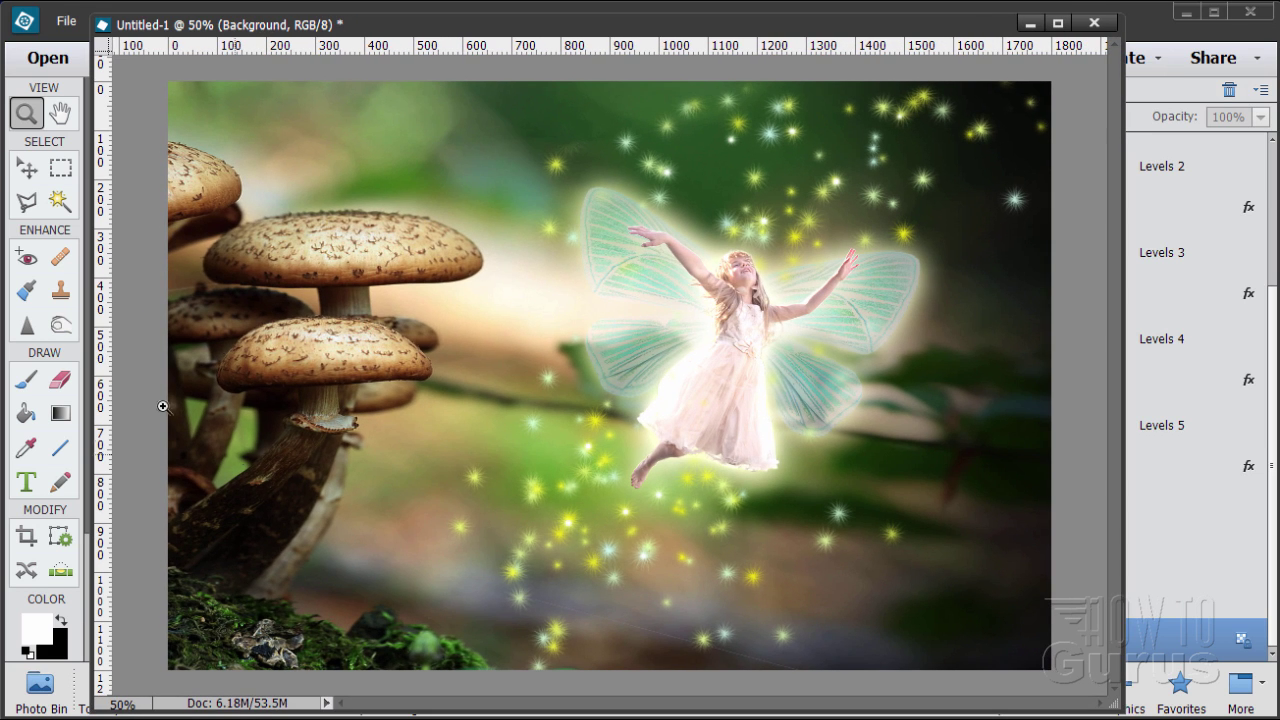
left_click(25, 172)
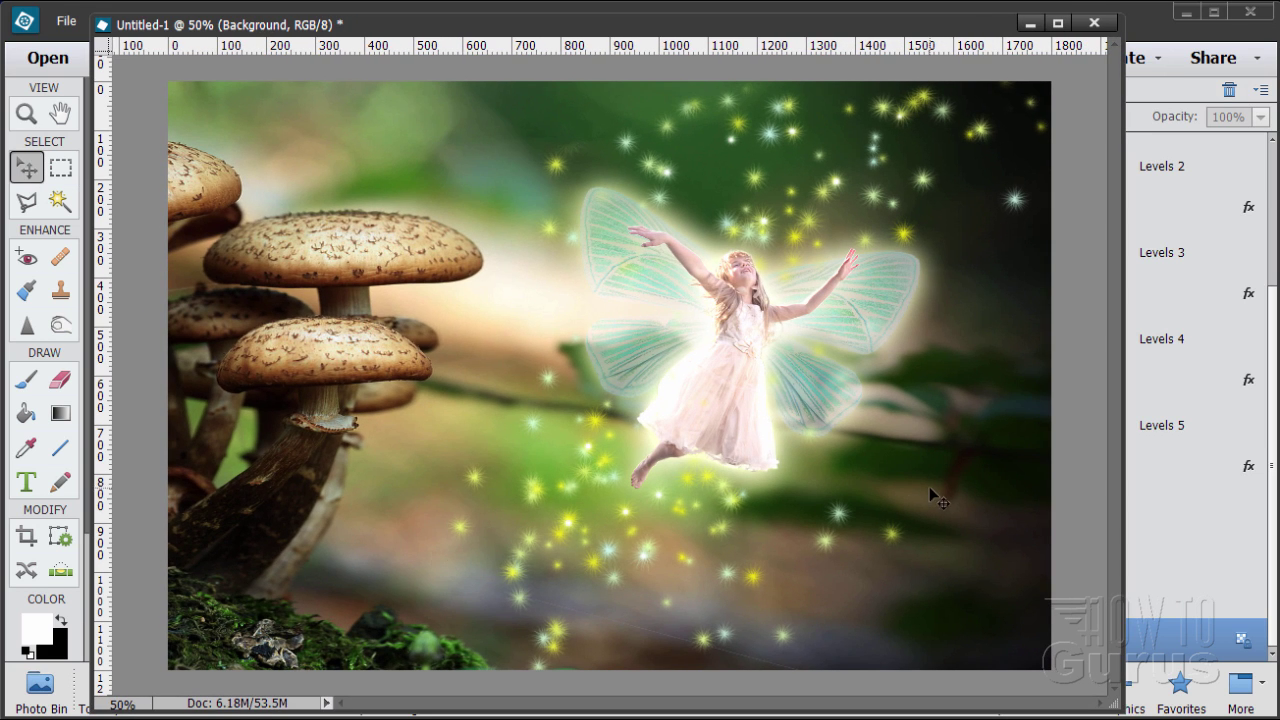